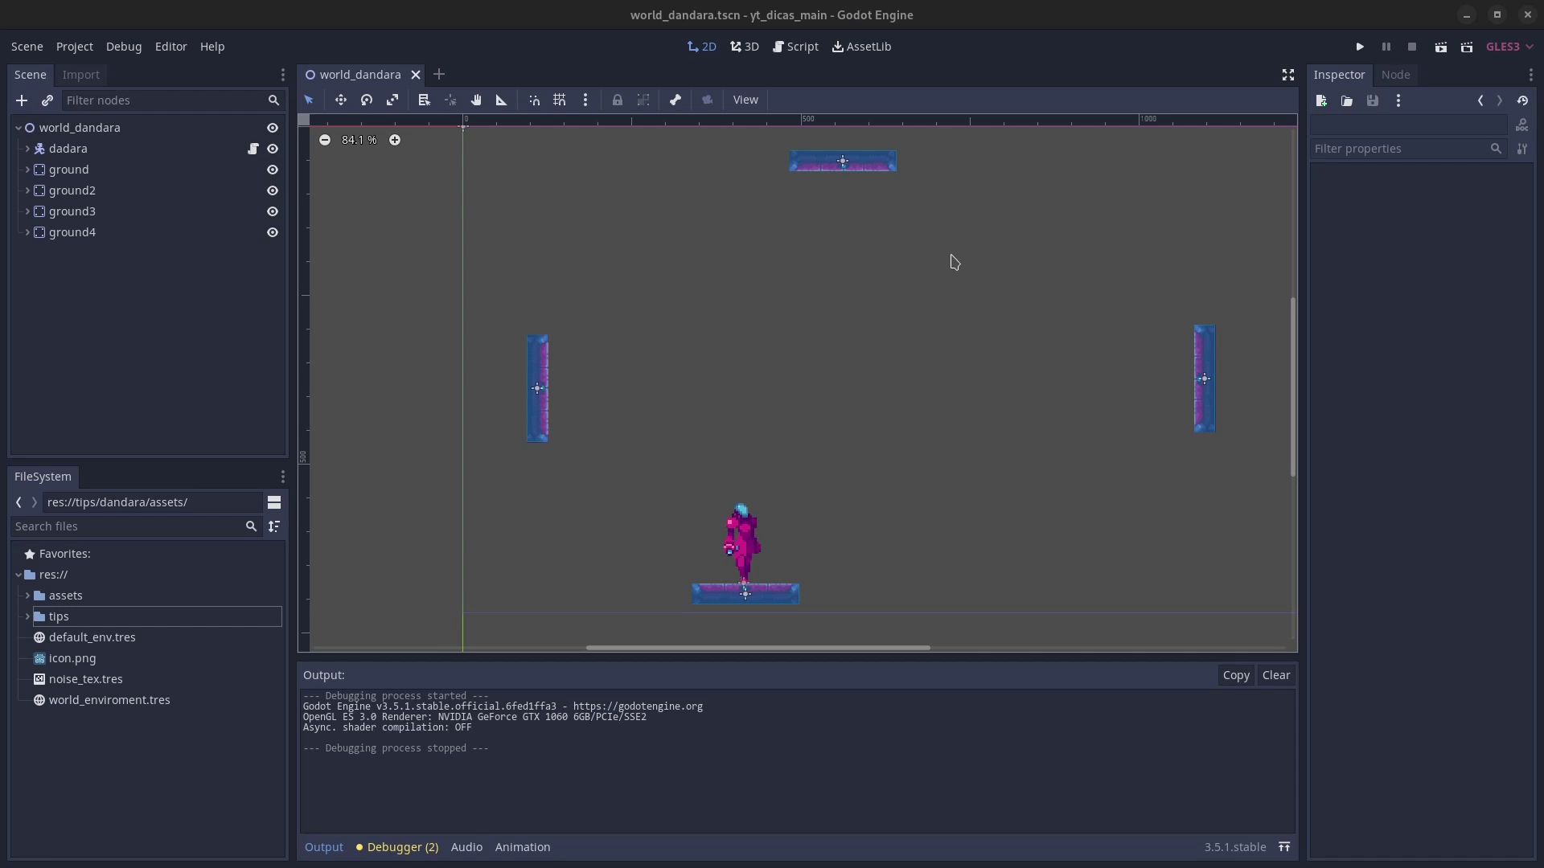
# Step: Run the Dandara scene and practise aiming, then launch the character onto the left wall
pyautogui.click(1440, 46)
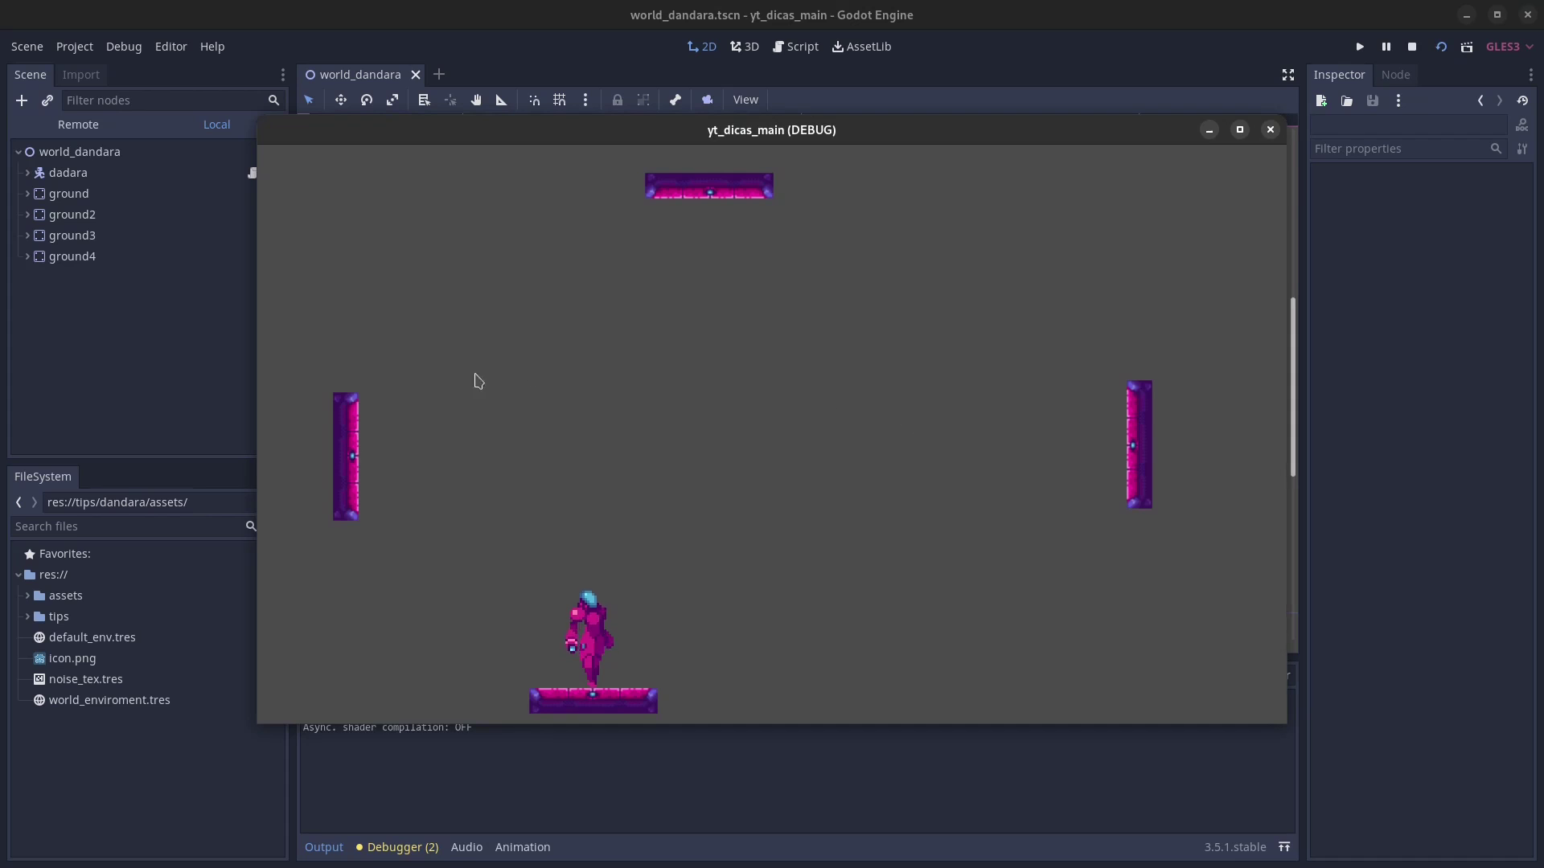
pyautogui.moveTo(760, 406); pyautogui.dragTo(555, 398)
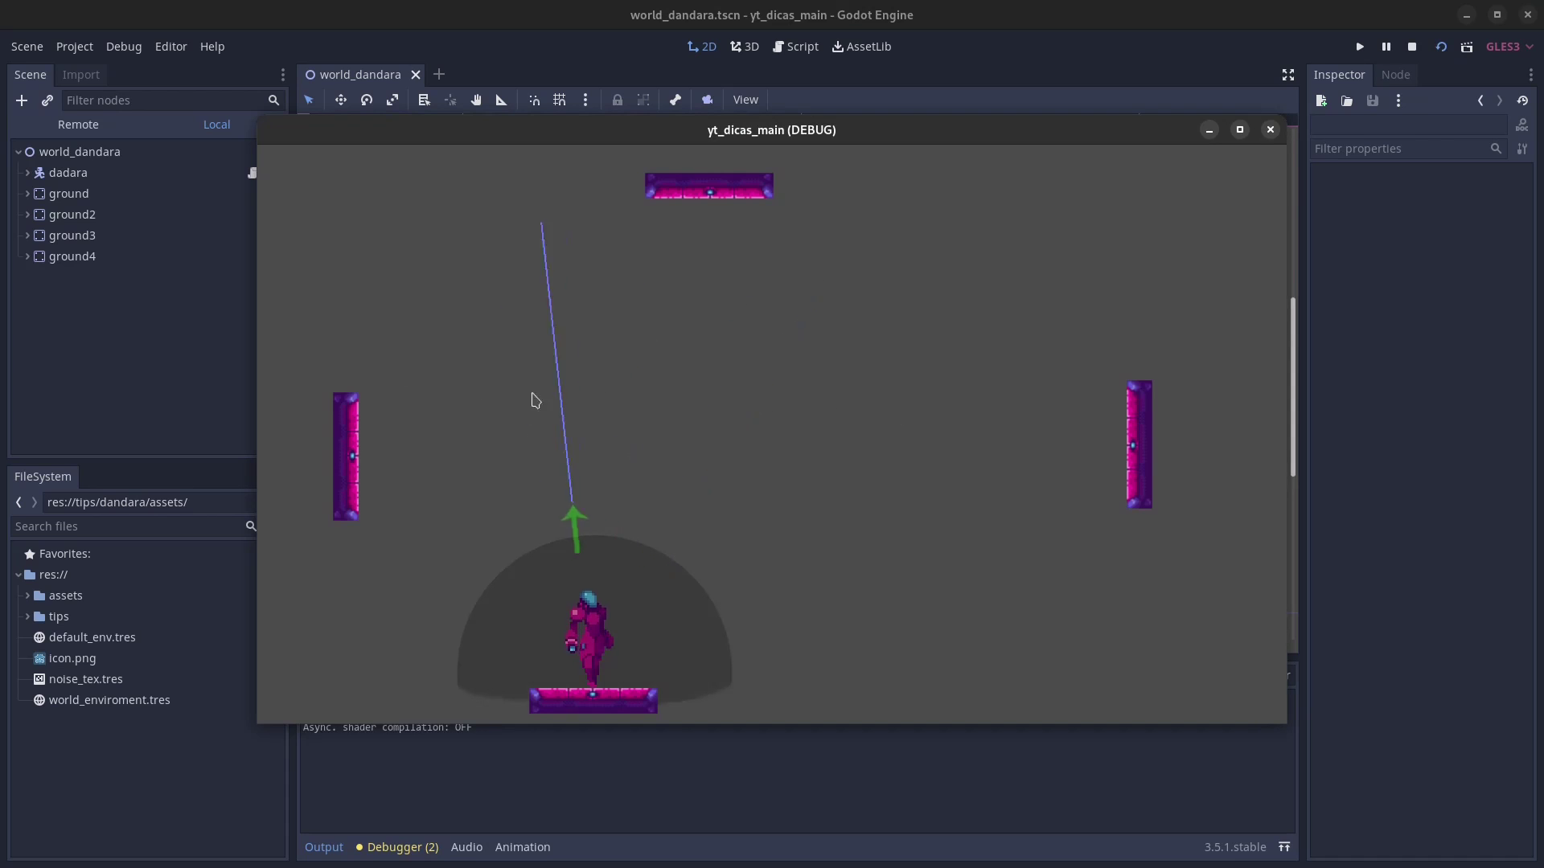
pyautogui.moveTo(555, 397)
pyautogui.mouseDown()
pyautogui.moveTo(750, 381)
pyautogui.moveTo(430, 433)
pyautogui.mouseUp()
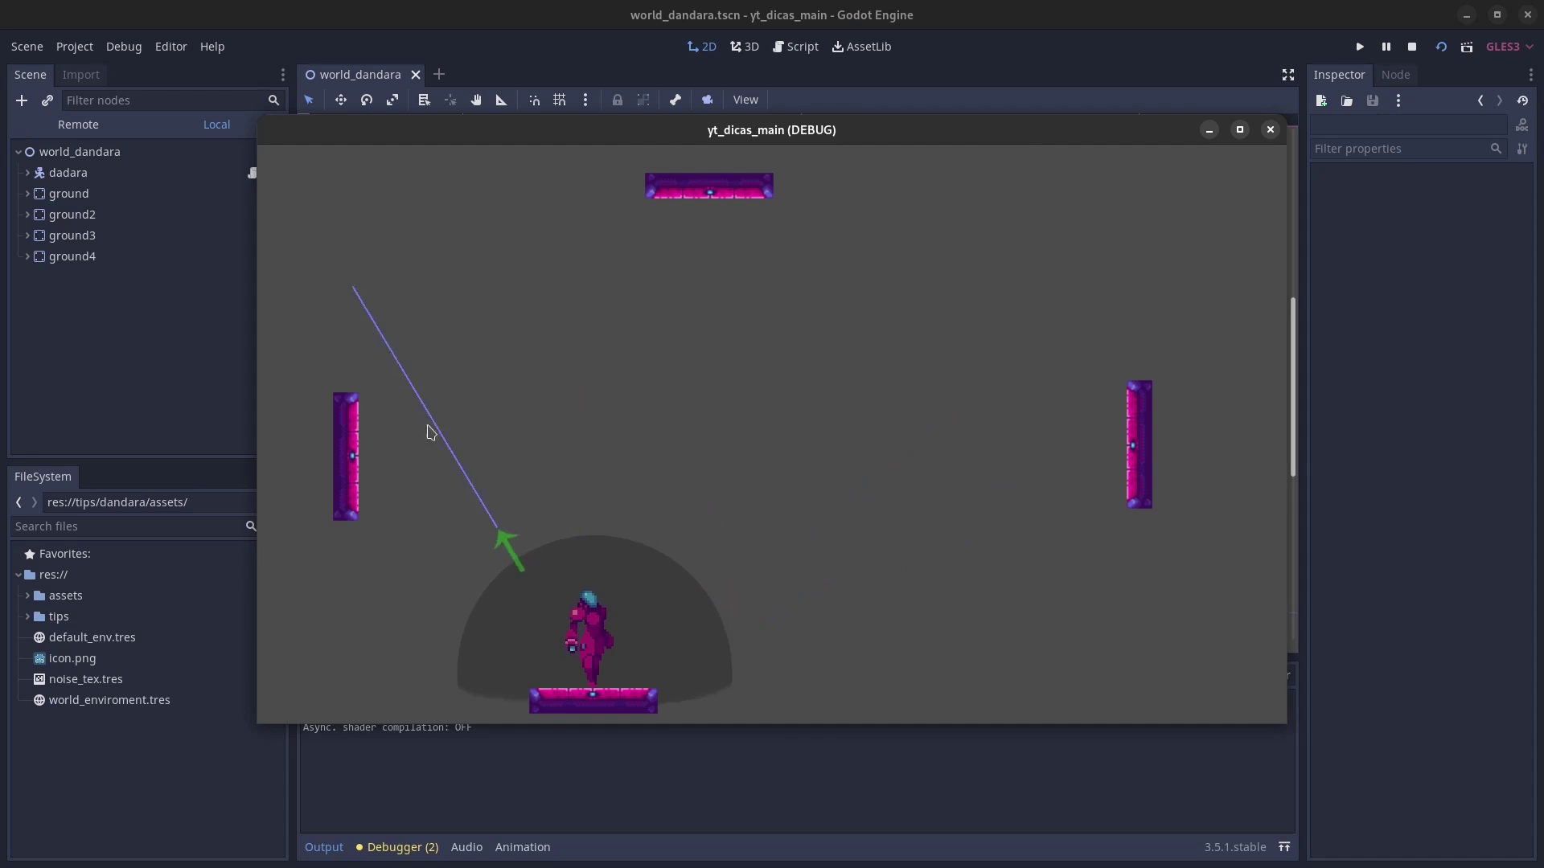
pyautogui.moveTo(431, 433); pyautogui.dragTo(527, 390)
pyautogui.moveTo(669, 398)
pyautogui.mouseDown()
pyautogui.moveTo(583, 343)
pyautogui.moveTo(672, 334)
pyautogui.moveTo(747, 394)
pyautogui.mouseUp()
pyautogui.moveTo(844, 432)
pyautogui.mouseDown()
pyautogui.moveTo(406, 504)
pyautogui.moveTo(417, 512)
pyautogui.mouseUp()
pyautogui.moveTo(674, 422); pyautogui.dragTo(650, 234)
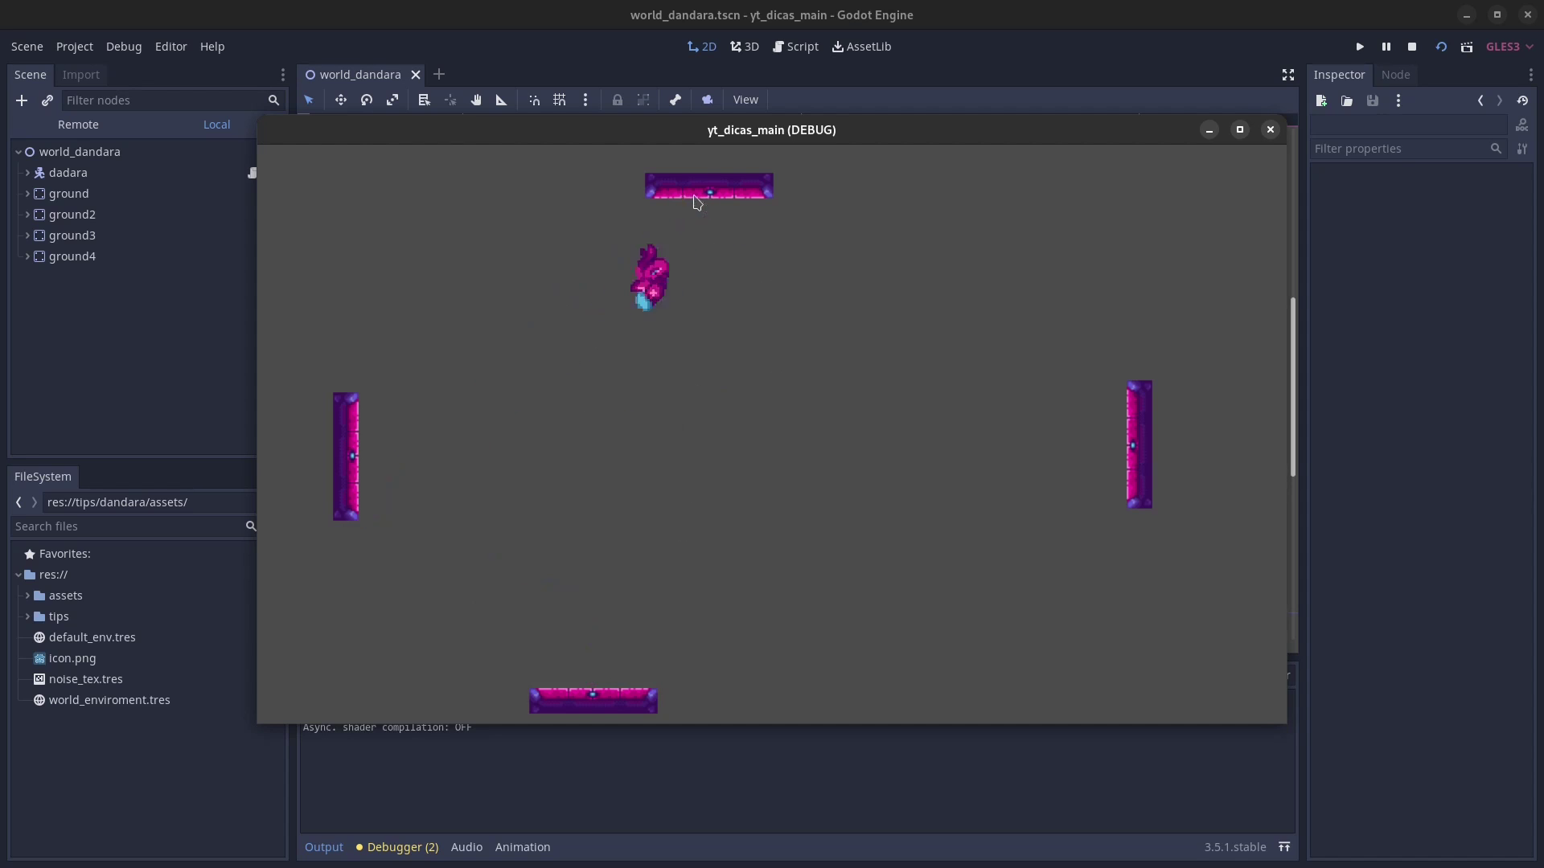
# Step: Fly Dandara between the walls, top platform and bottom platform, then close the game
pyautogui.moveTo(1037, 392); pyautogui.dragTo(1064, 418)
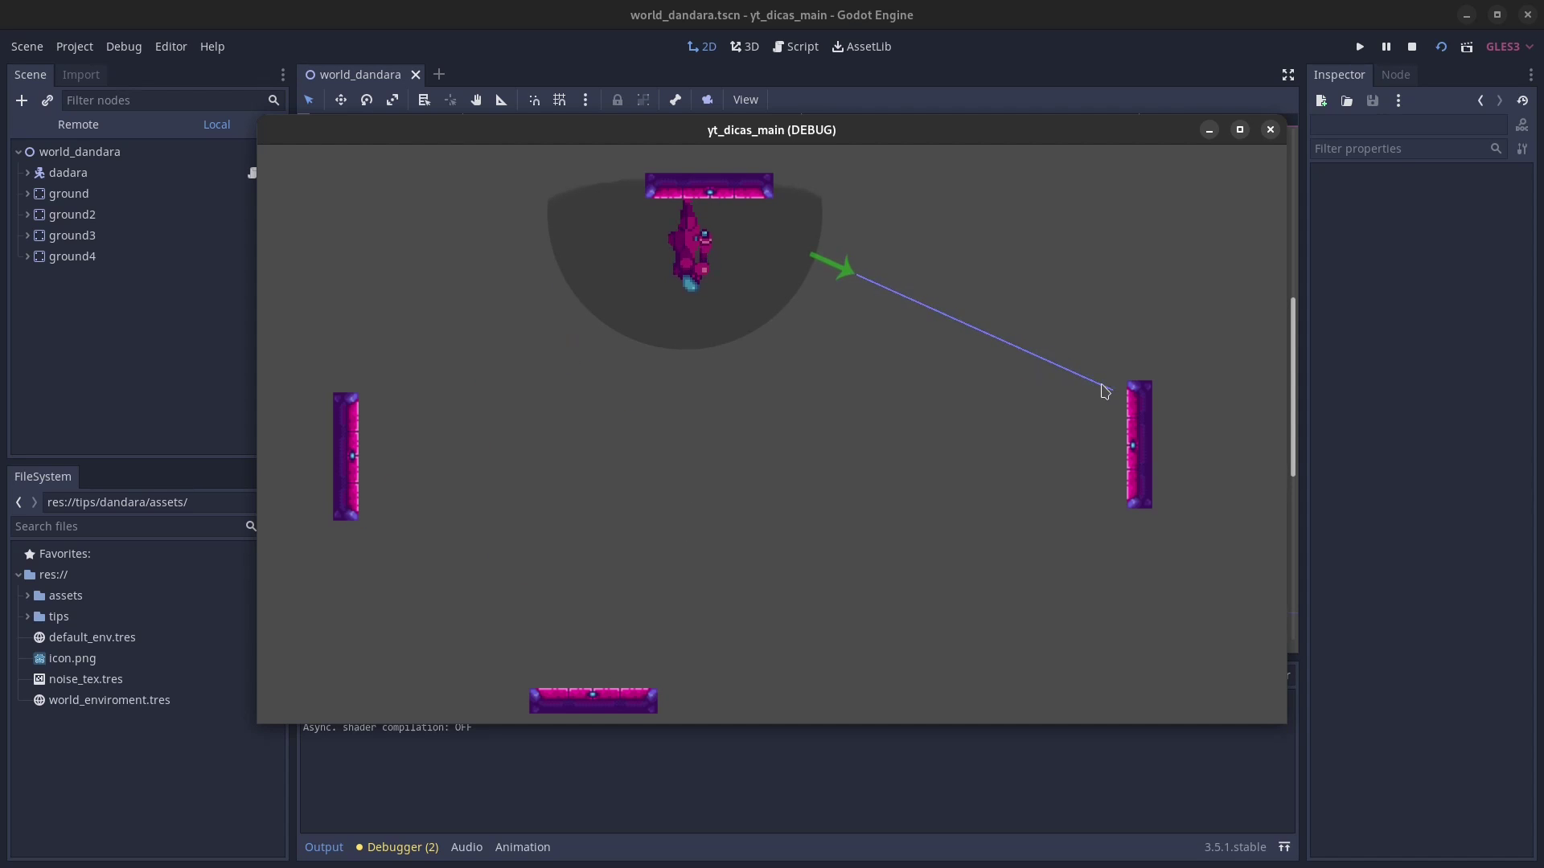
pyautogui.moveTo(1064, 417); pyautogui.dragTo(374, 423)
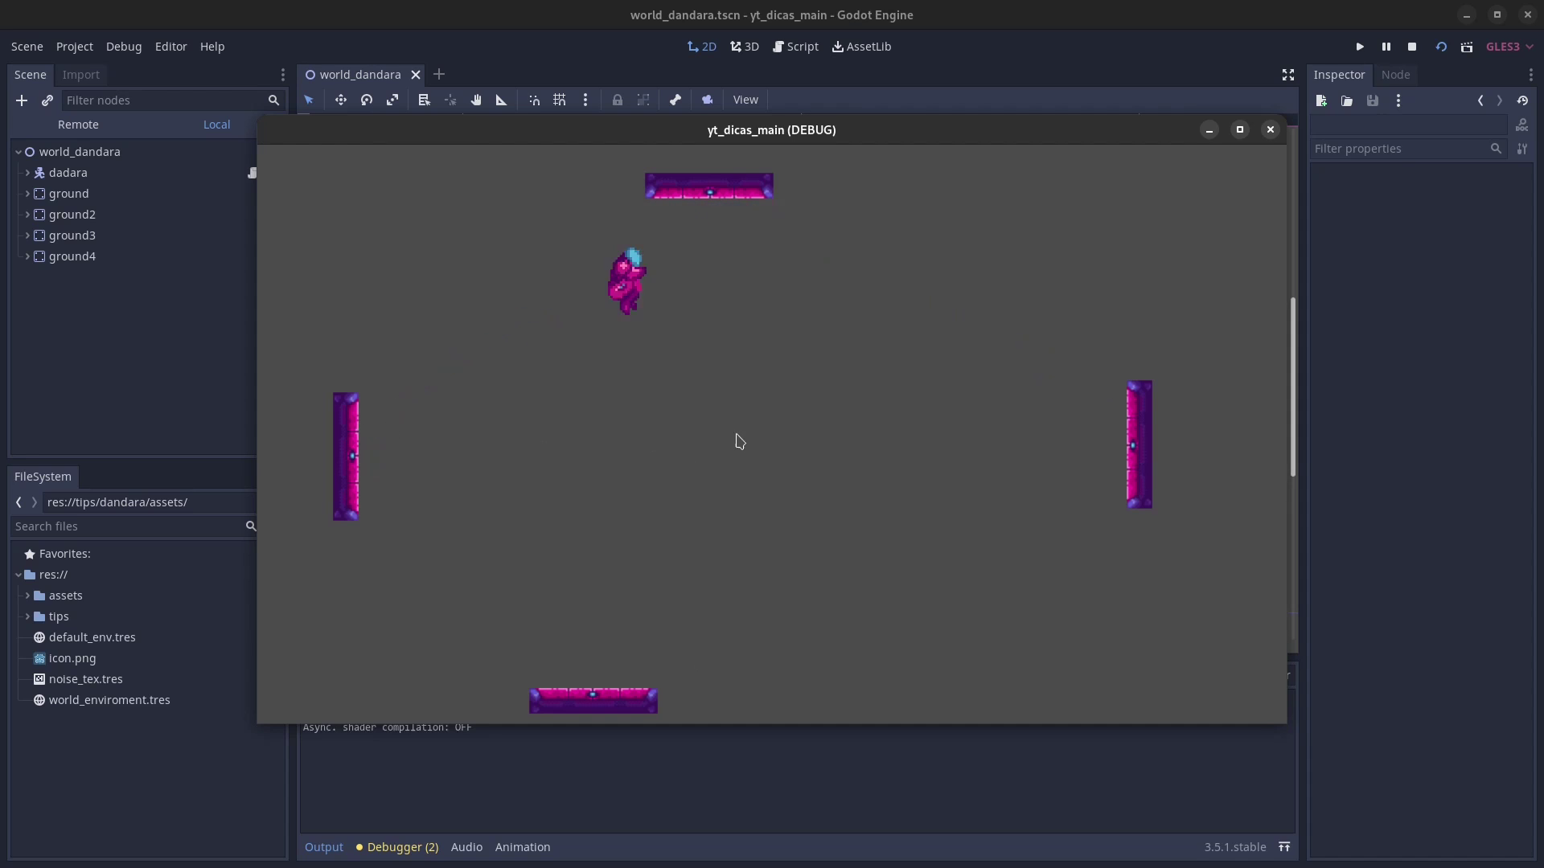
pyautogui.moveTo(600, 423); pyautogui.dragTo(707, 235)
pyautogui.moveTo(958, 407); pyautogui.dragTo(1098, 398)
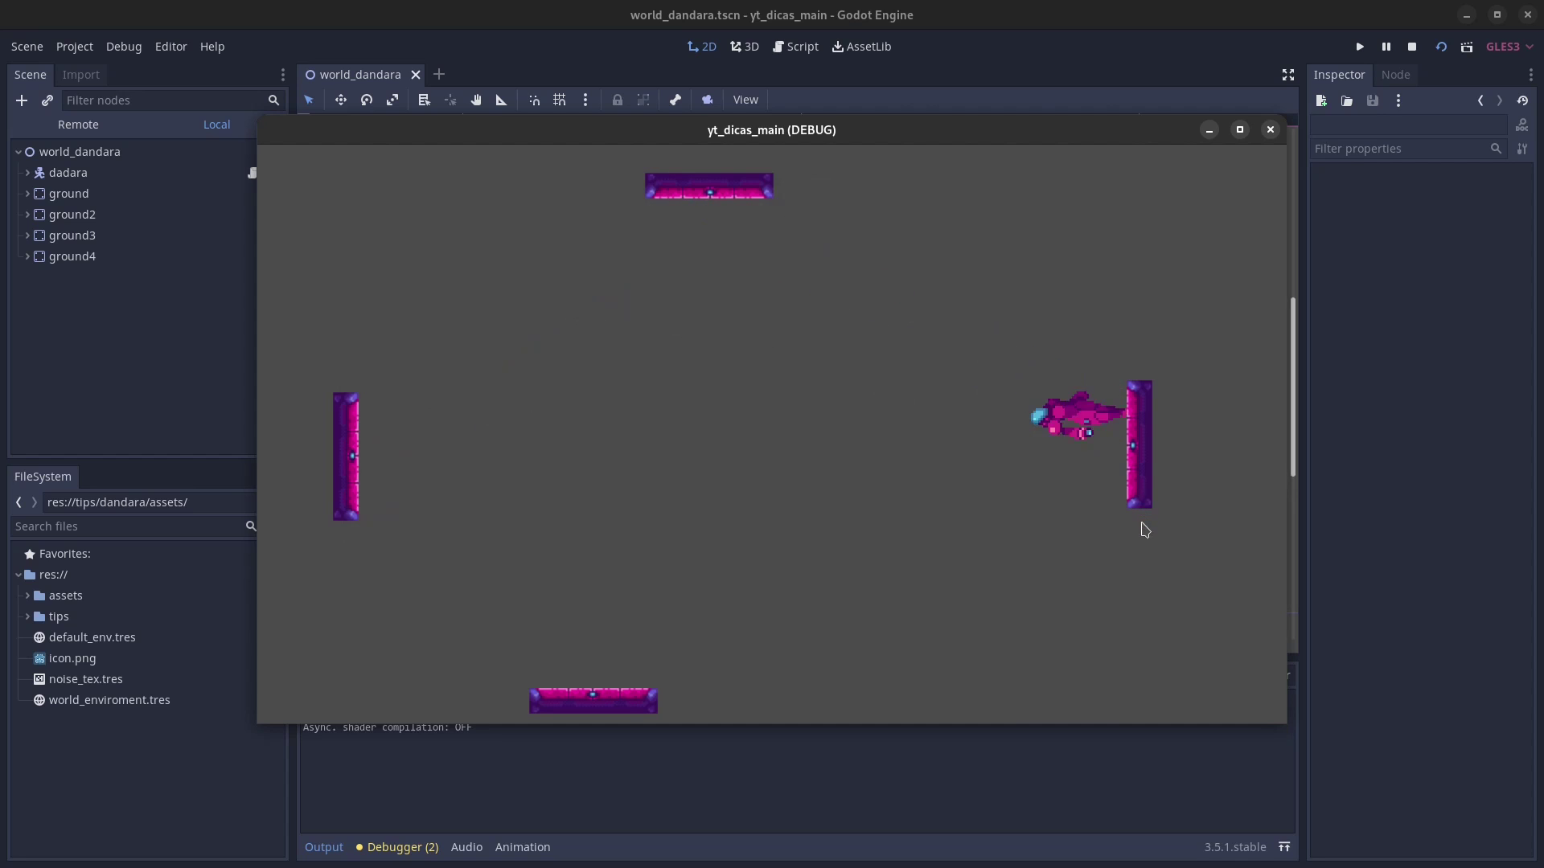
pyautogui.moveTo(796, 365); pyautogui.dragTo(802, 238)
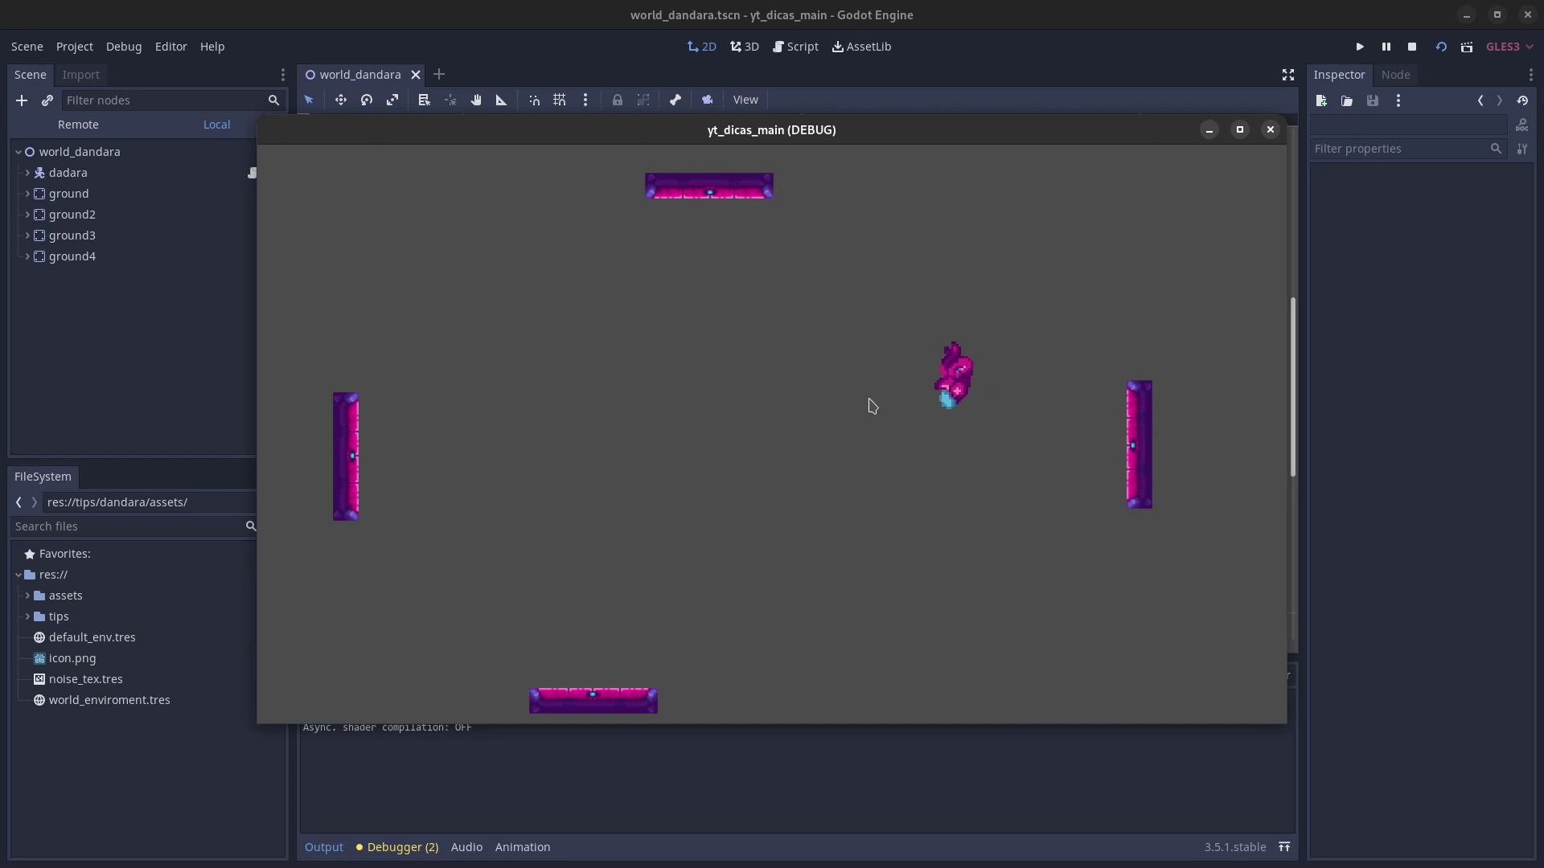
pyautogui.moveTo(716, 443); pyautogui.dragTo(415, 407)
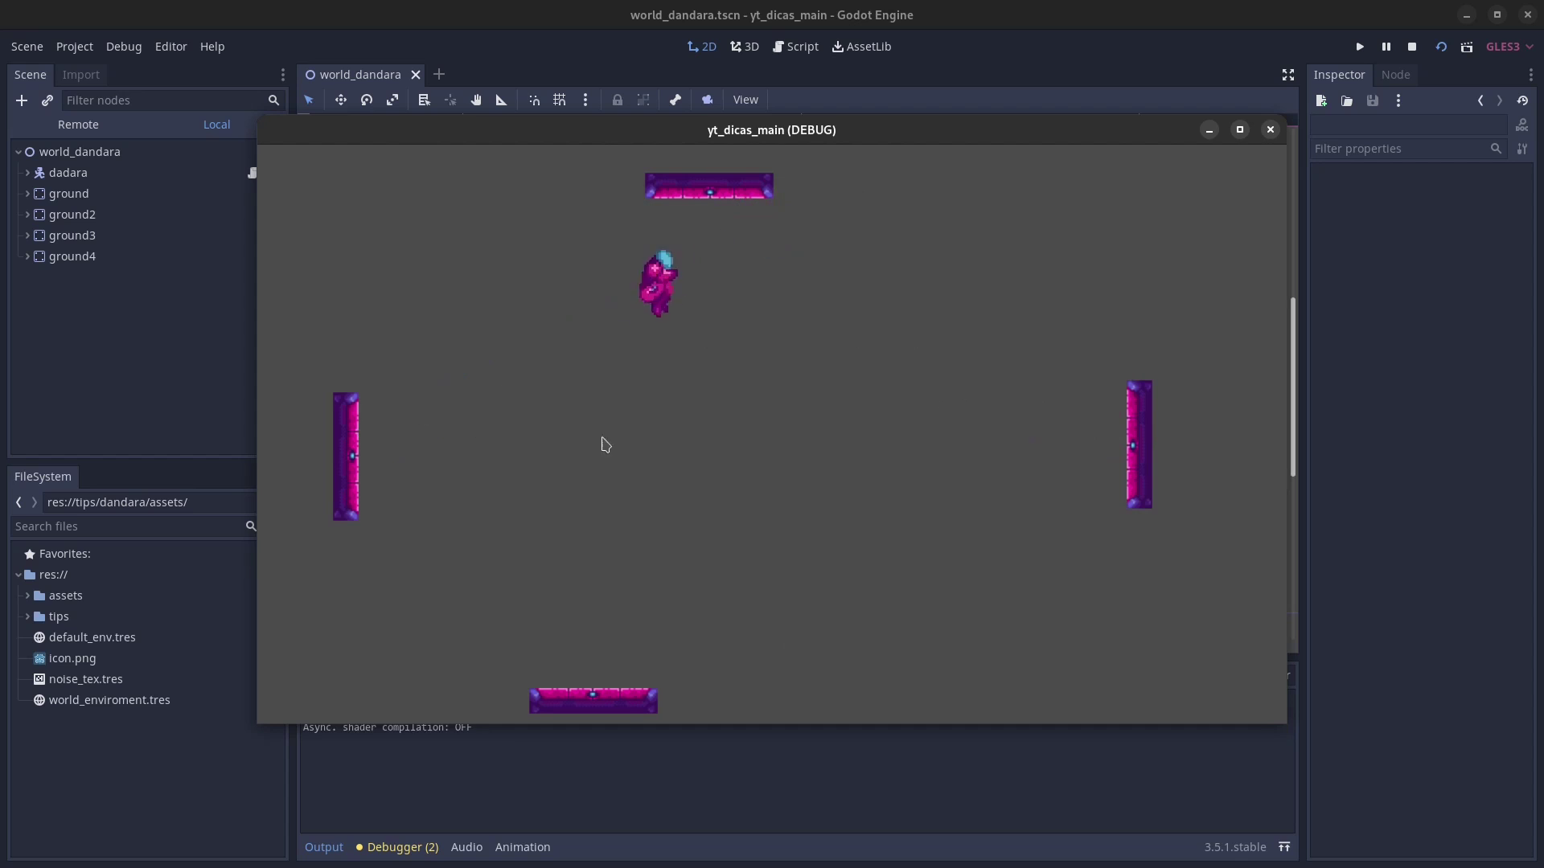
pyautogui.moveTo(648, 510); pyautogui.dragTo(664, 704)
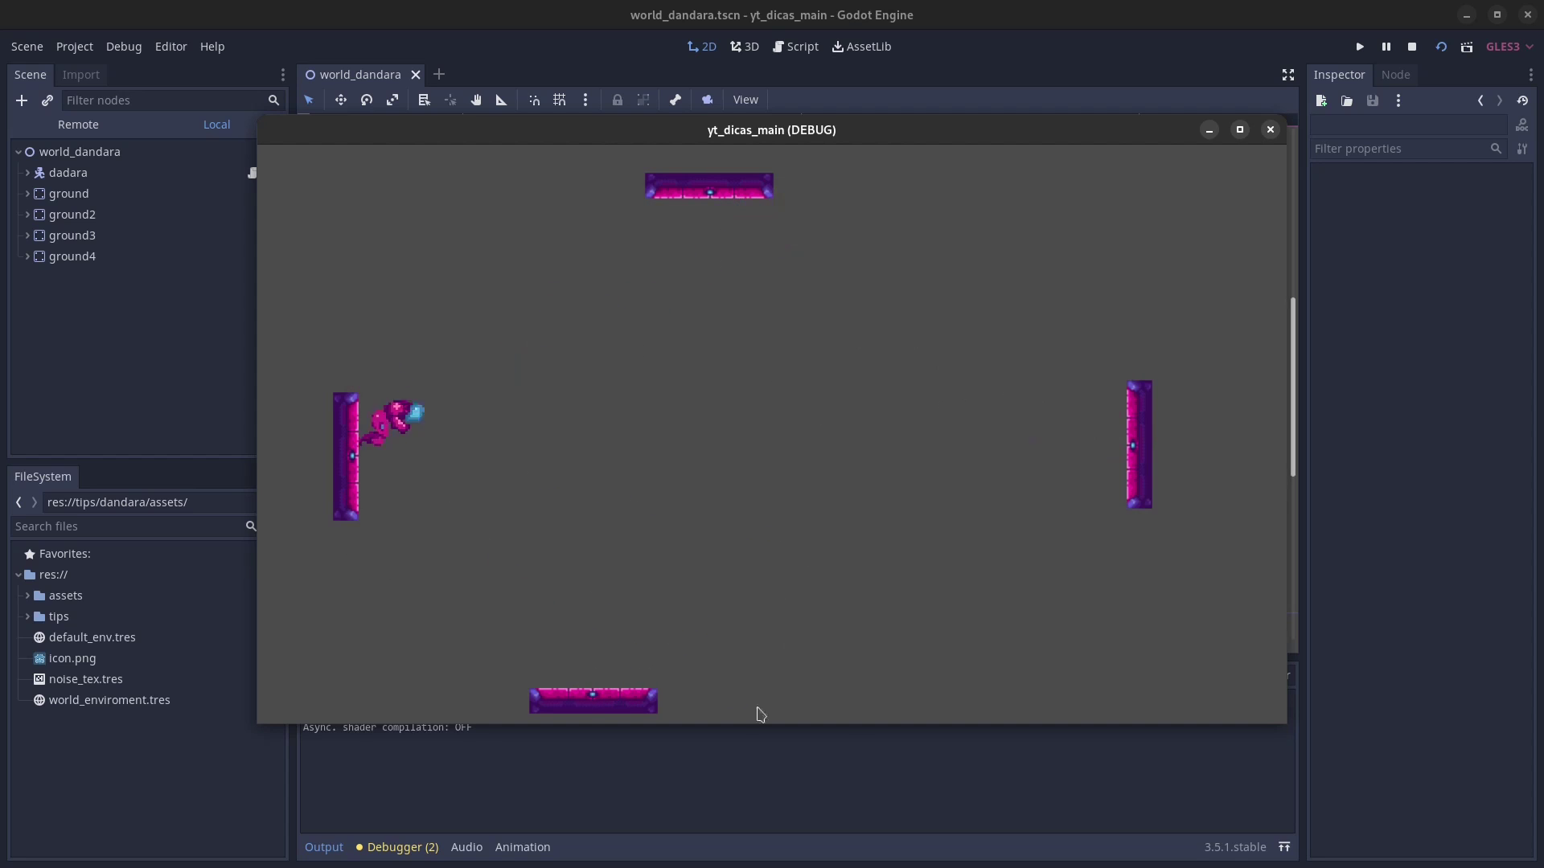
pyautogui.click(1271, 130)
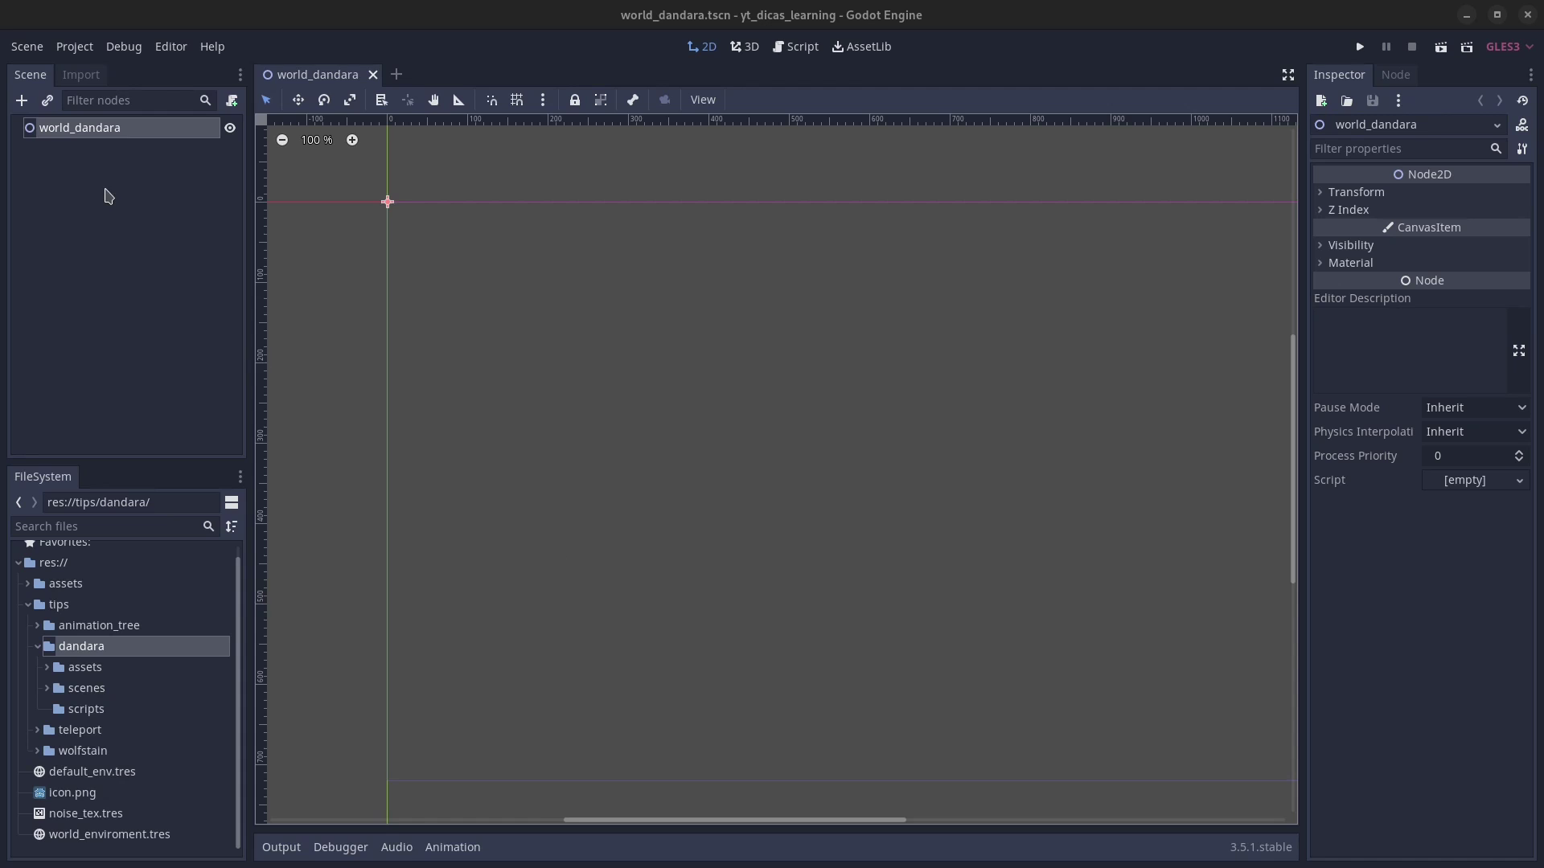
# Step: Add a KinematicBody2D to the scene and rename it dandara
pyautogui.click(22, 100)
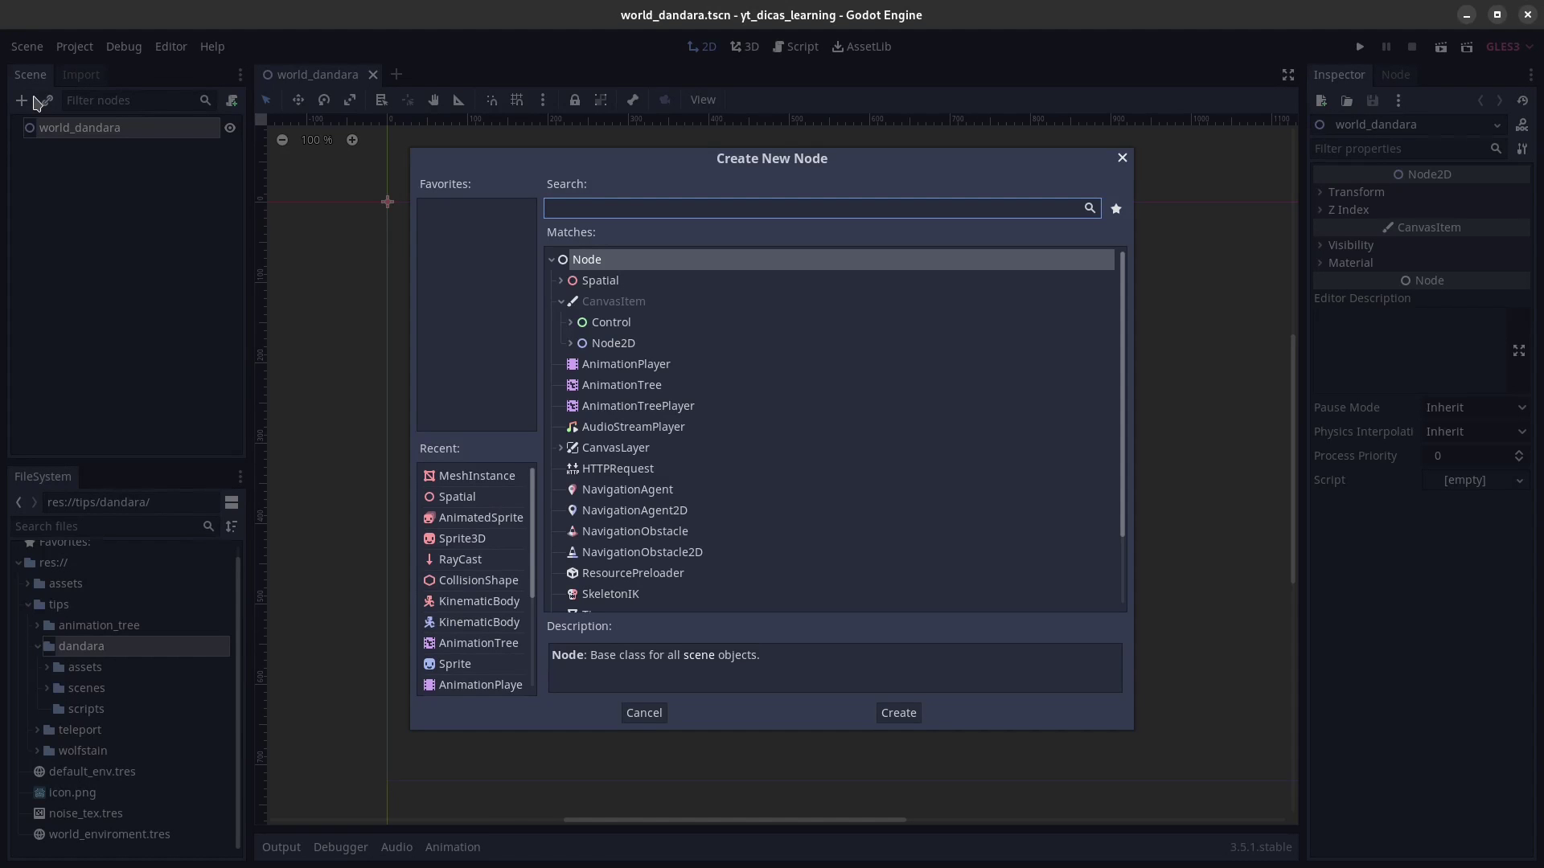
pyautogui.write('kinema')
pyautogui.press('Return')
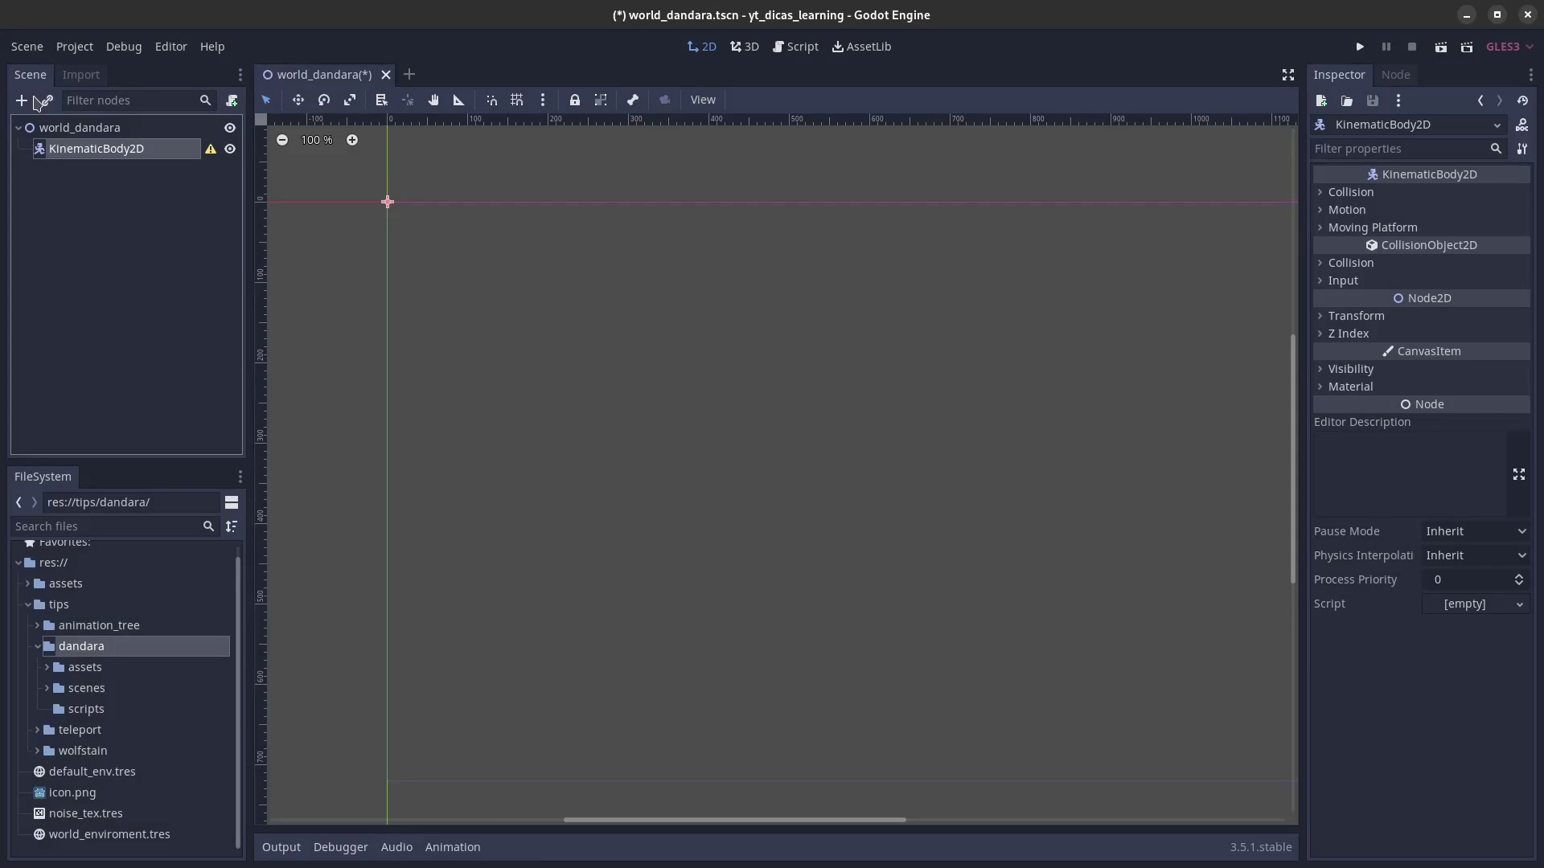
pyautogui.press('F2')
pyautogui.press('BackSpace')
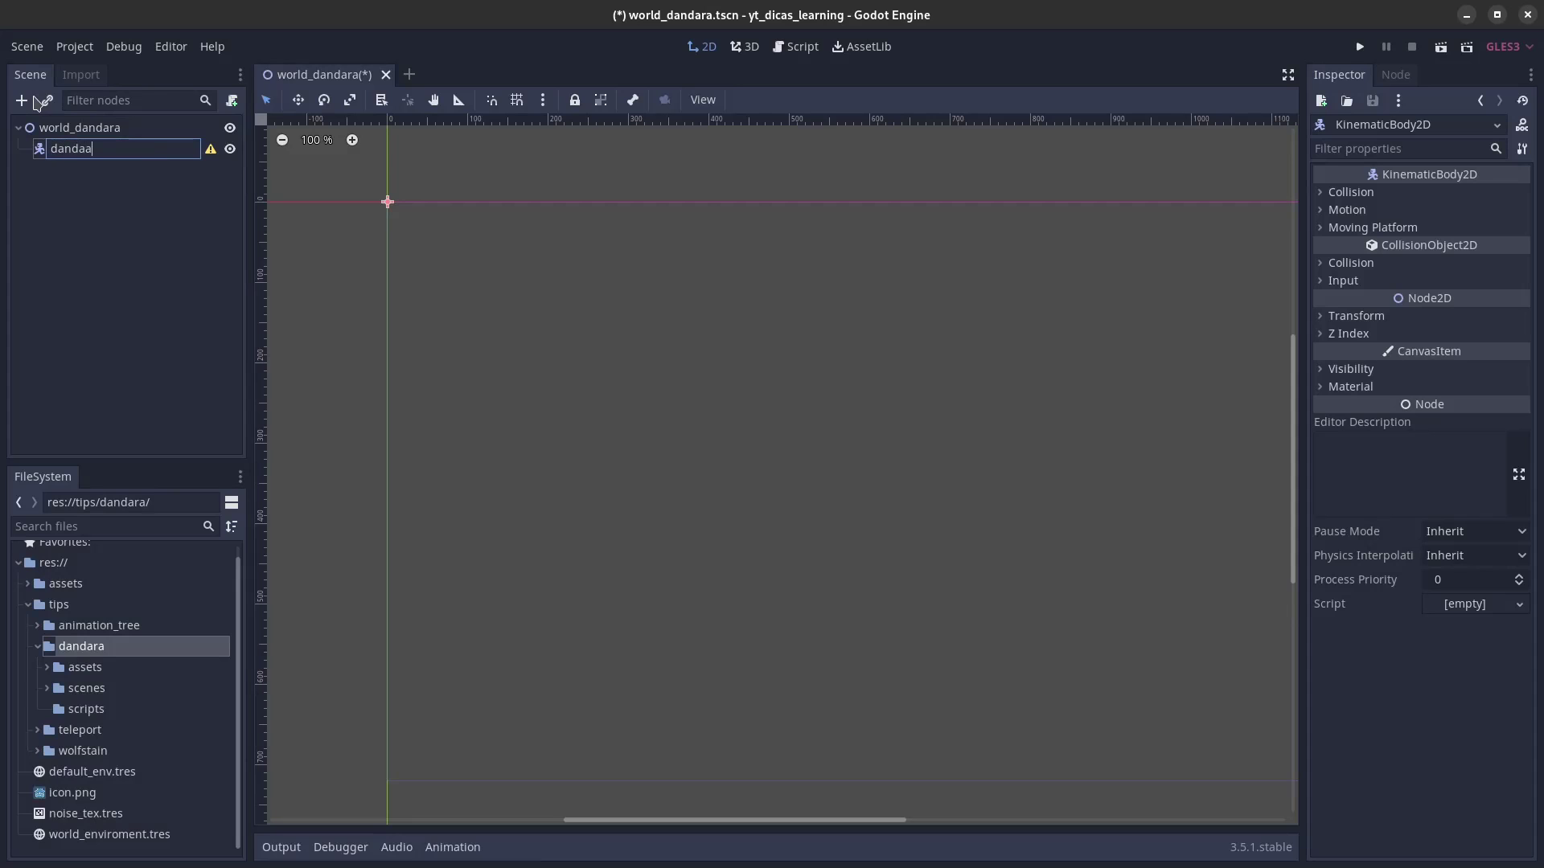
pyautogui.press('Return')
# Step: Add a CollisionShape2D child under dandara named collision
pyautogui.click(22, 100)
pyautogui.write('colsion')
pyautogui.press('Down')
pyautogui.press('Return')
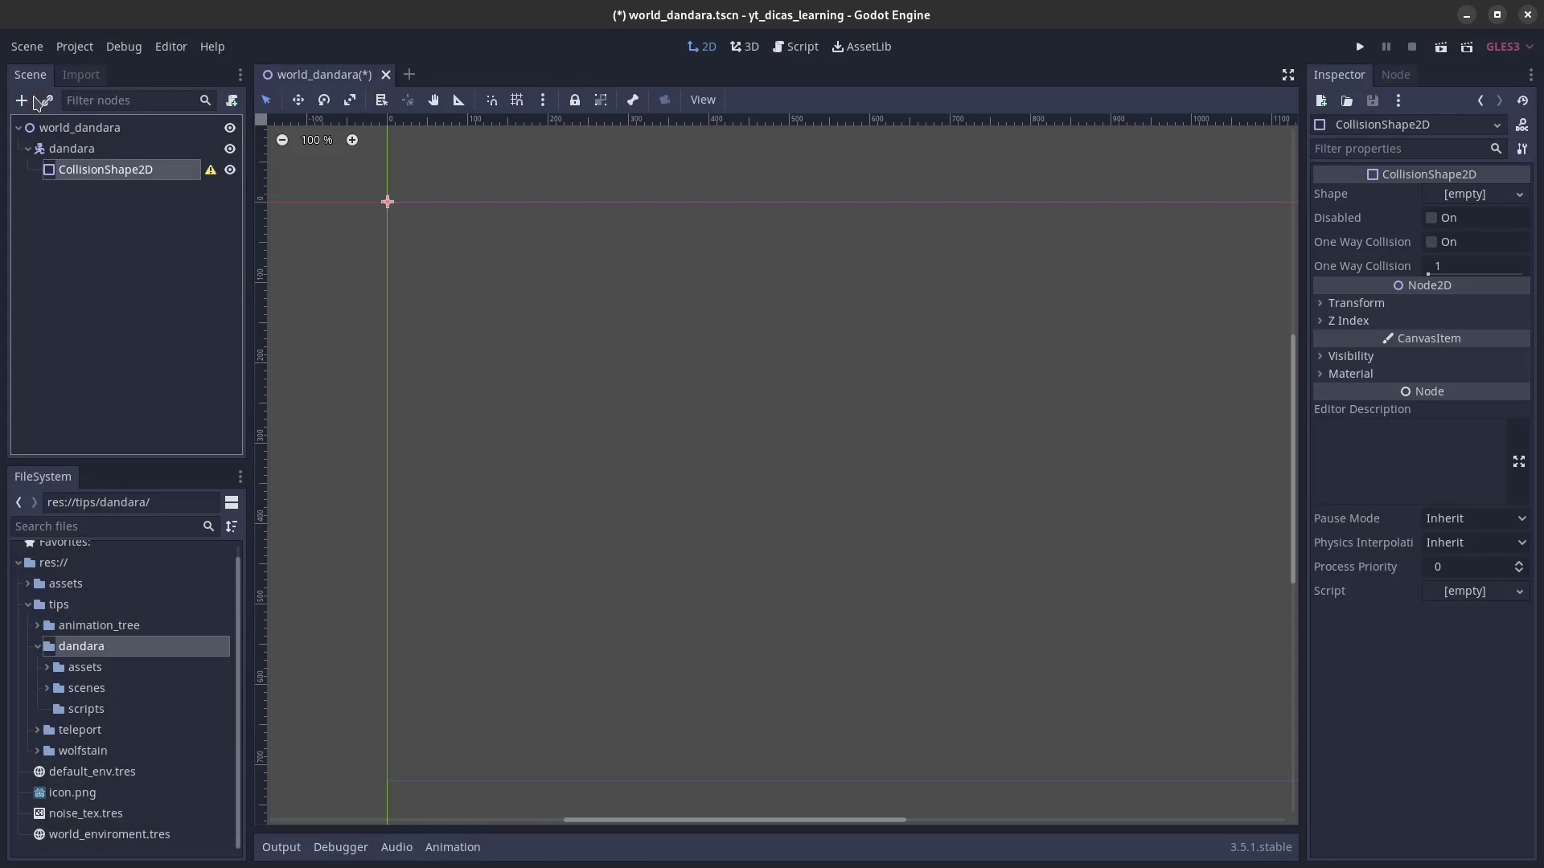
pyautogui.press('F2')
pyautogui.press('Delete')
pyautogui.write('c')
pyautogui.press('End')
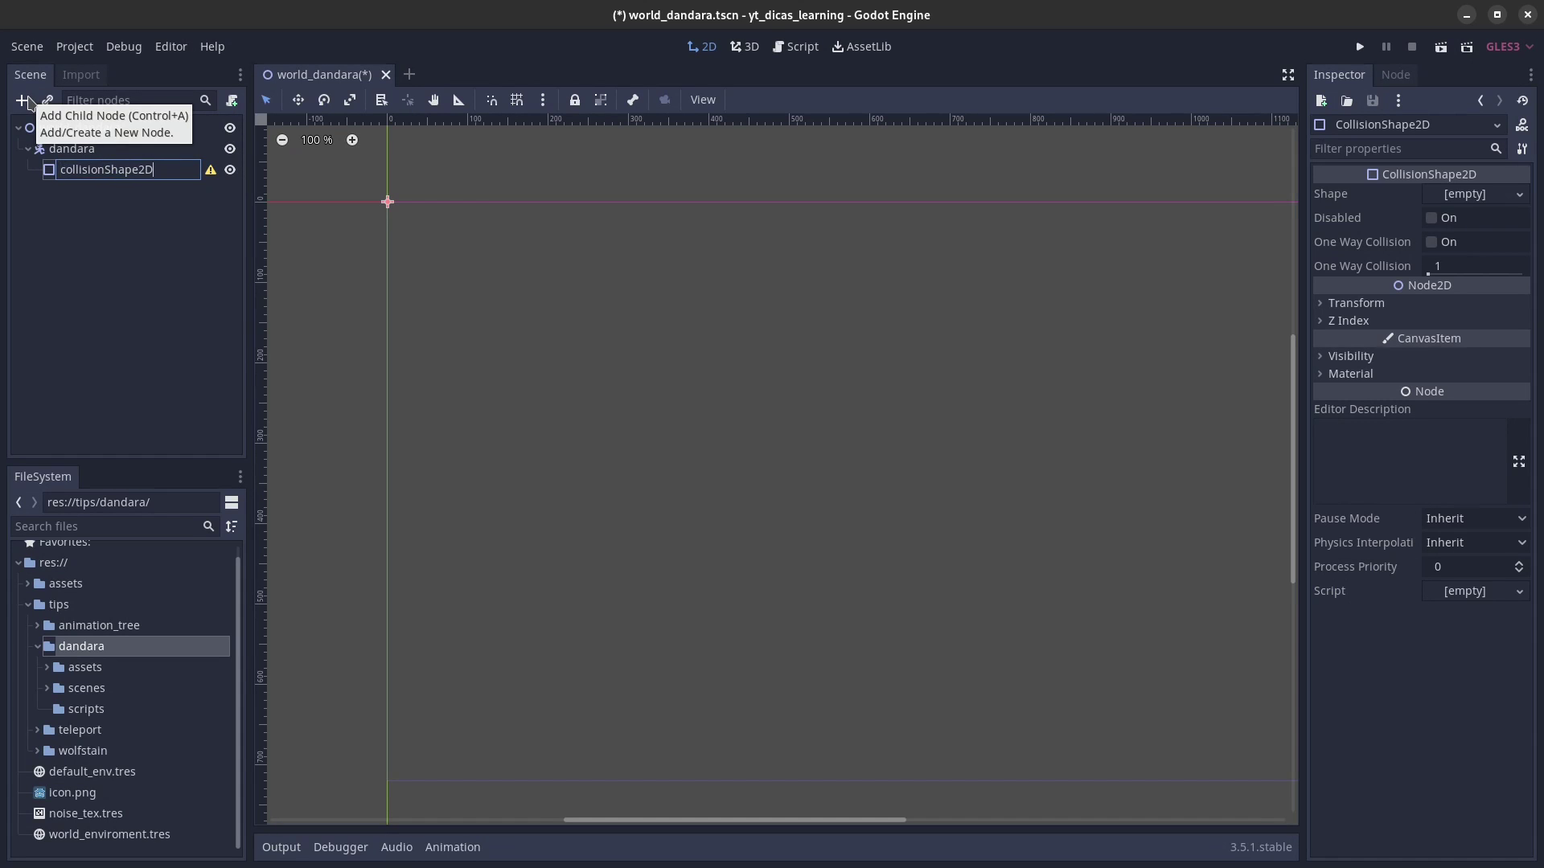
pyautogui.press('Return')
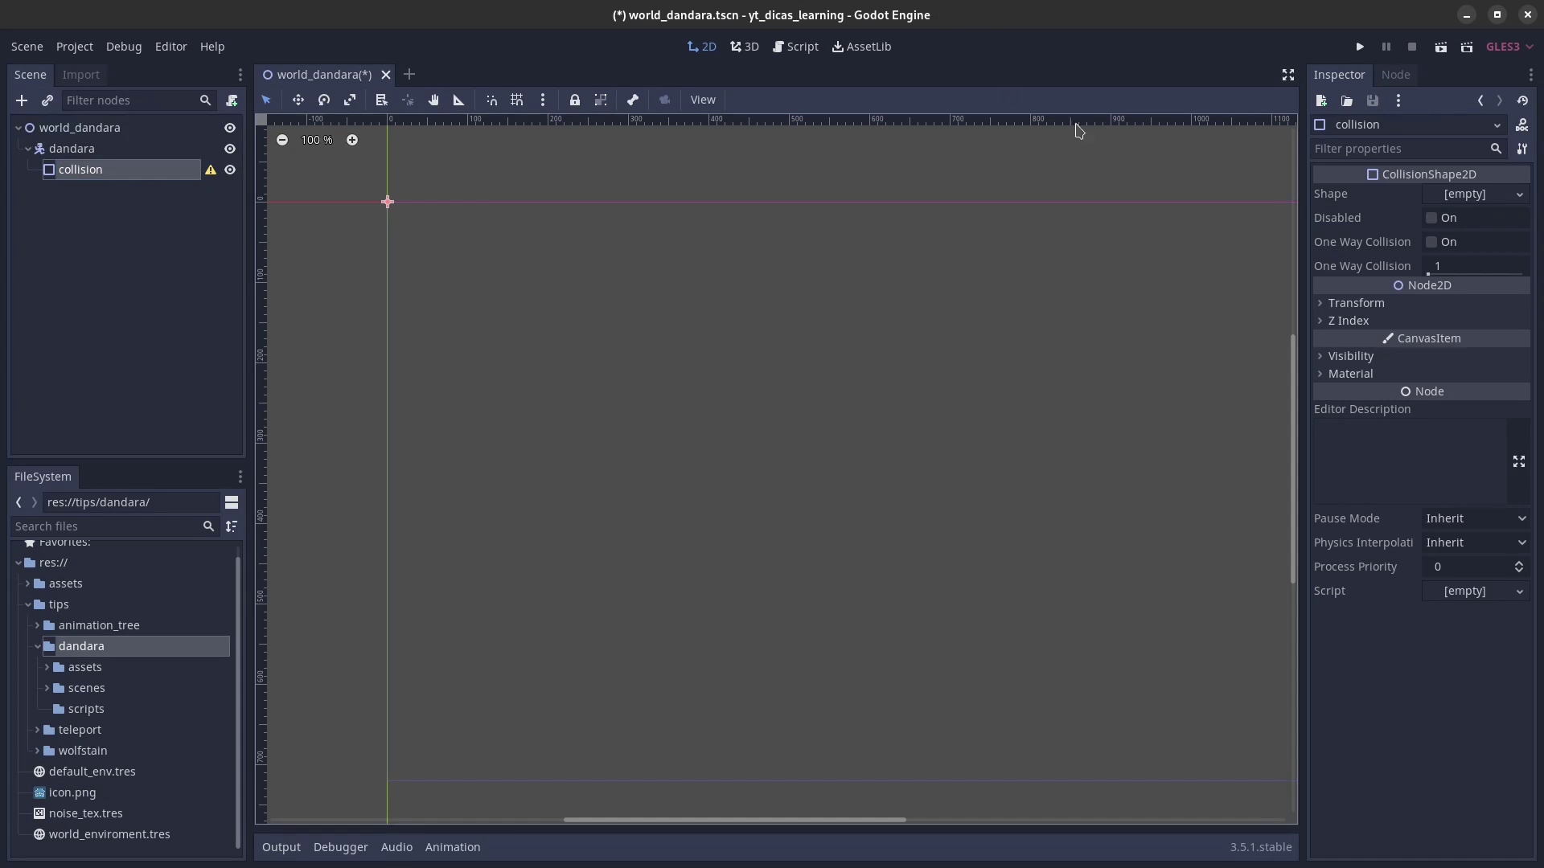
# Step: Give the collision node a new RectangleShape2D shape
pyautogui.click(1489, 200)
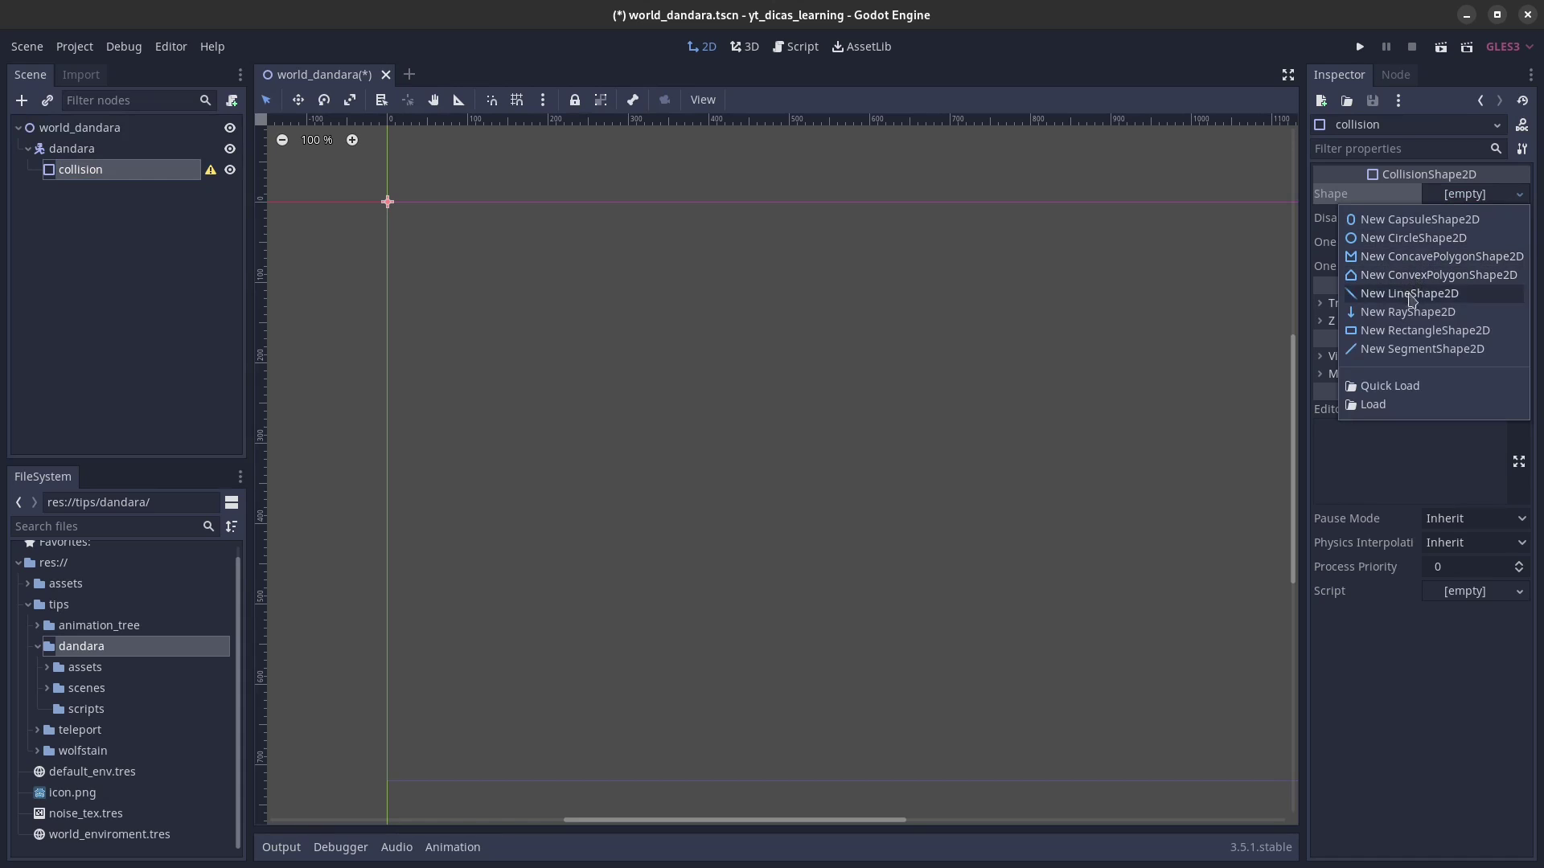
pyautogui.click(1440, 330)
pyautogui.click(94, 150)
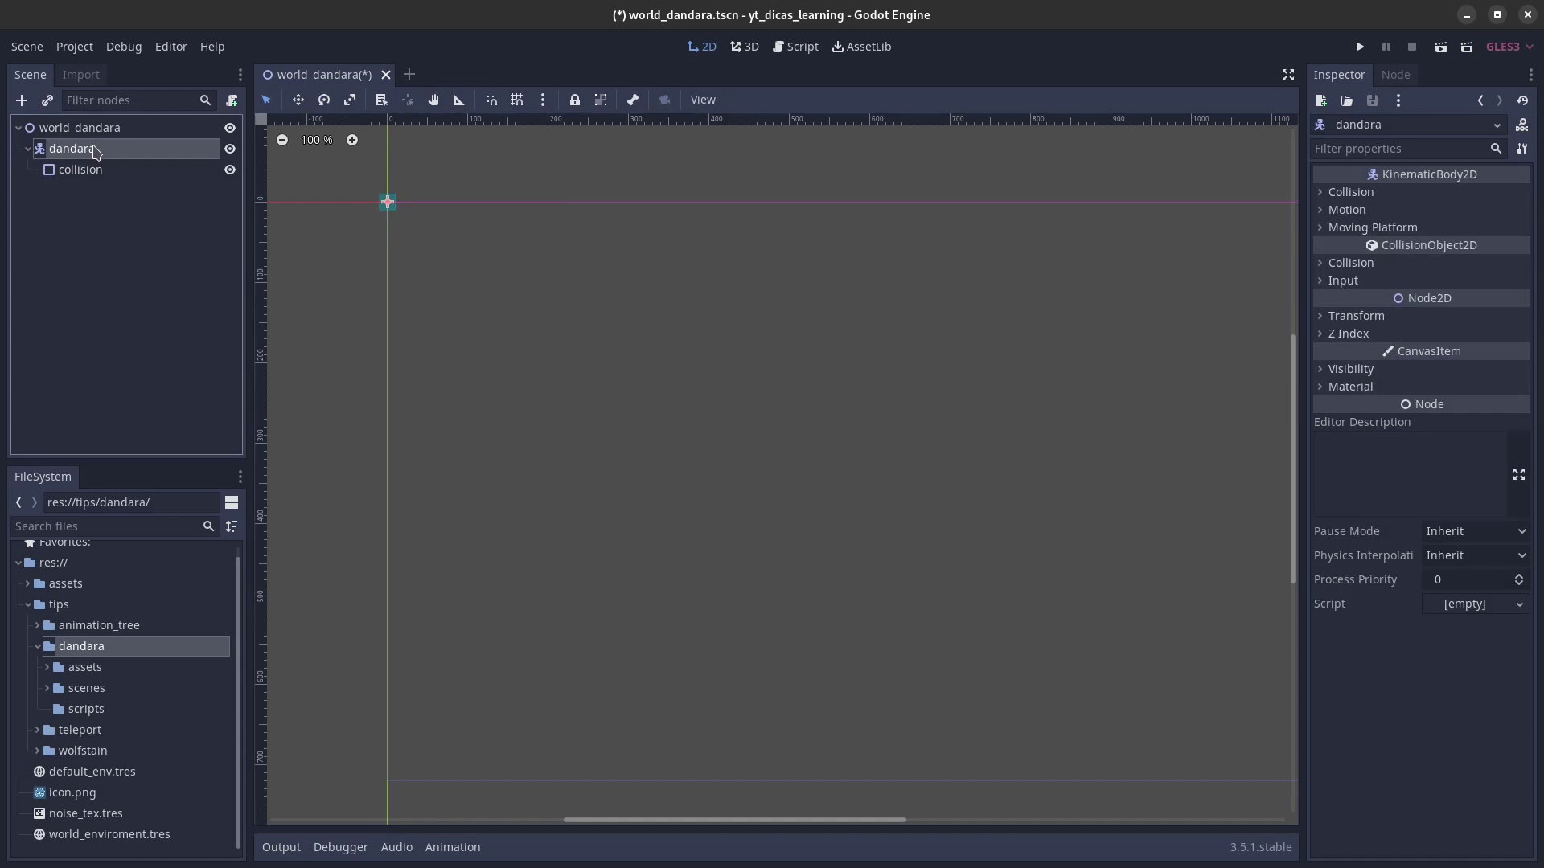
# Step: Add an AnimatedSprite child node under dandara
pyautogui.hotkey('ctrl', 'a')
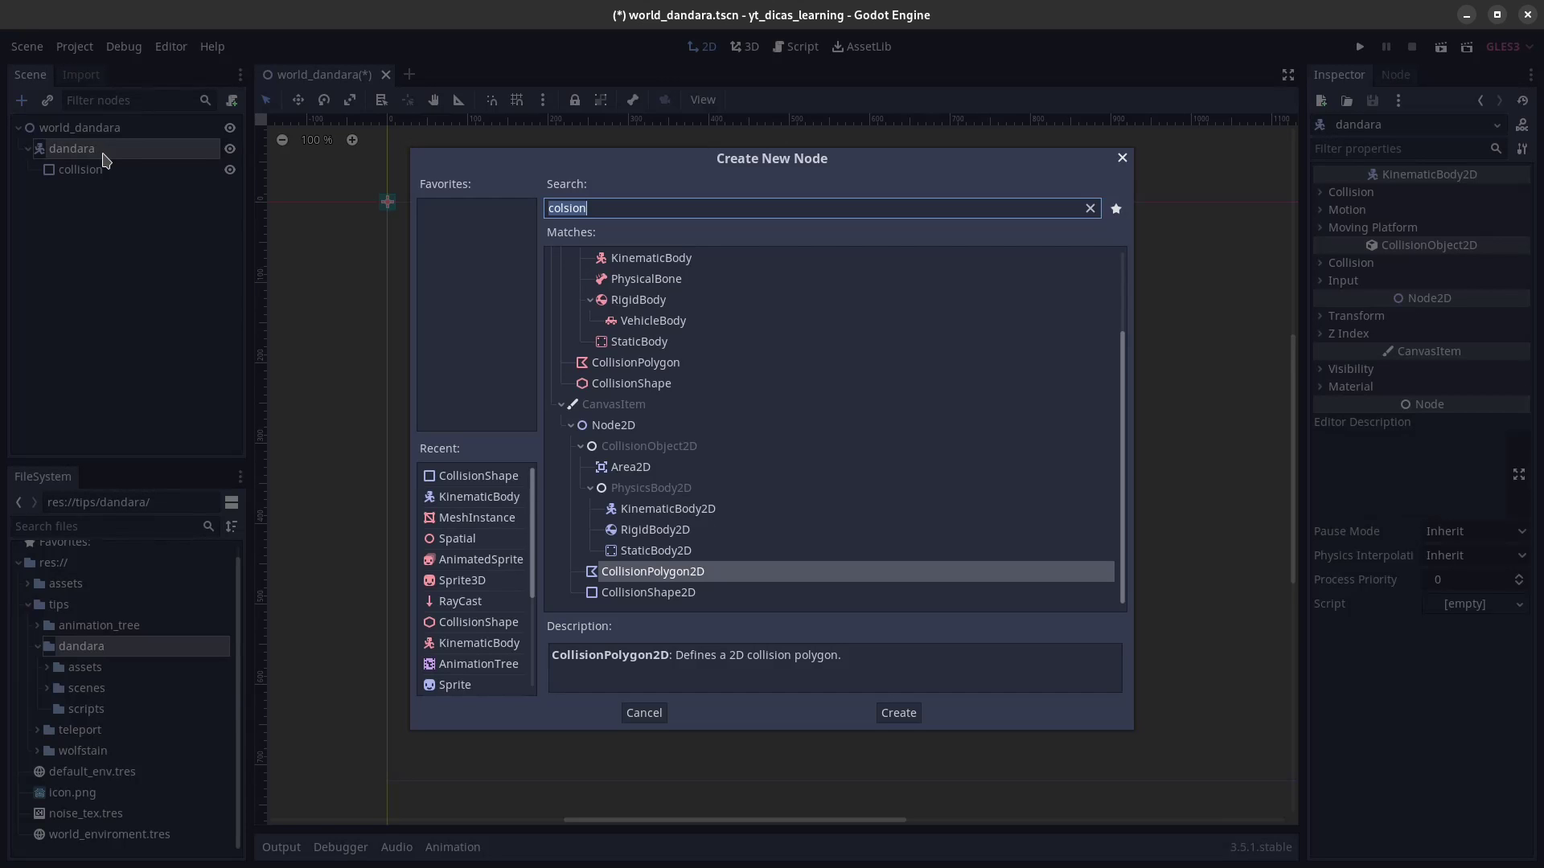
pyautogui.write('ania')
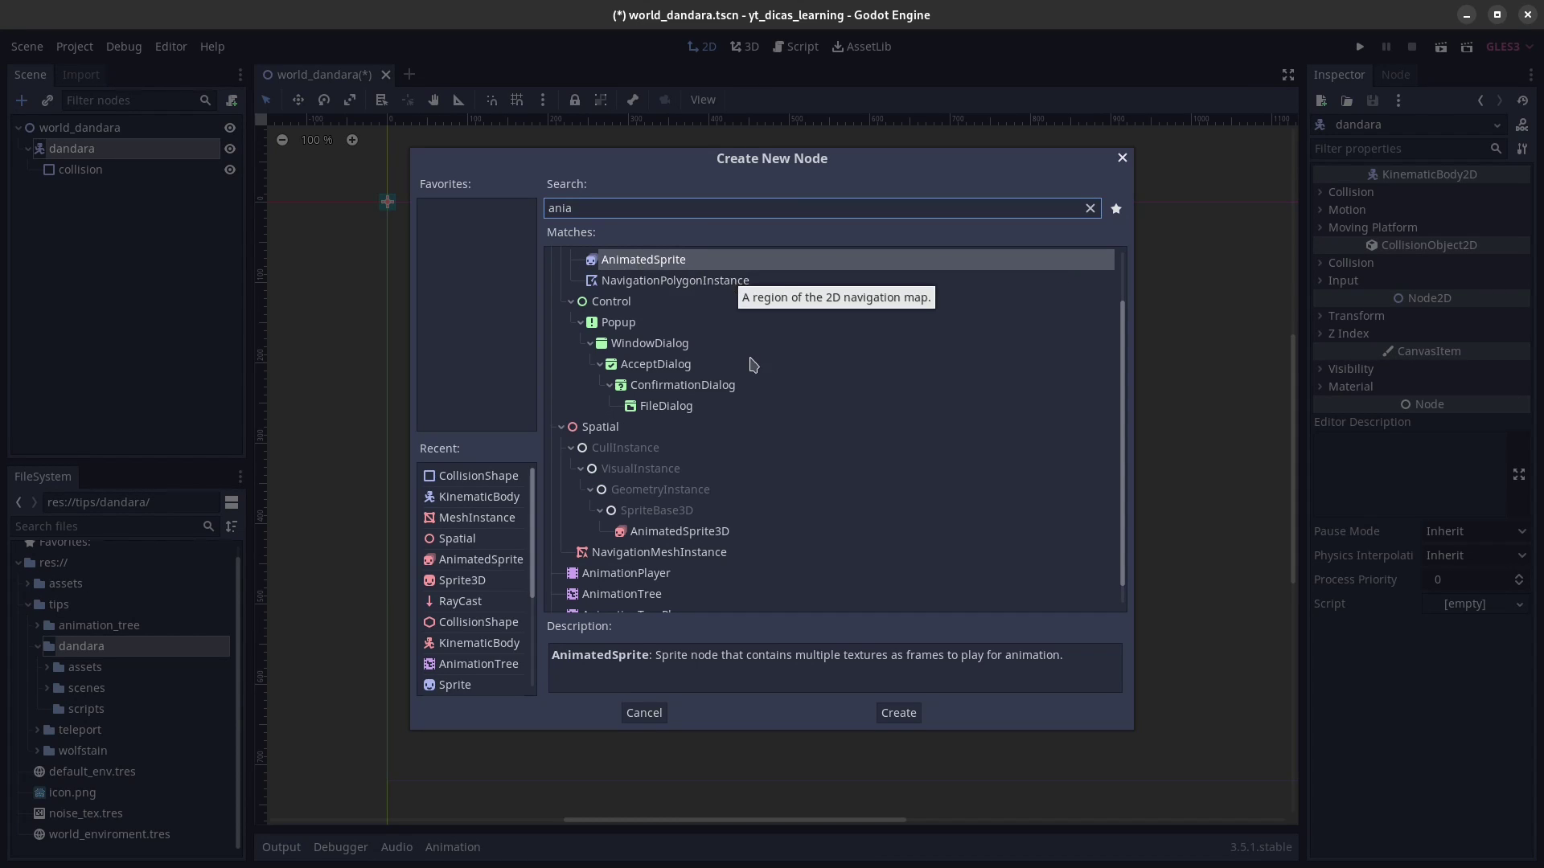
pyautogui.scroll(-1, 752, 370)
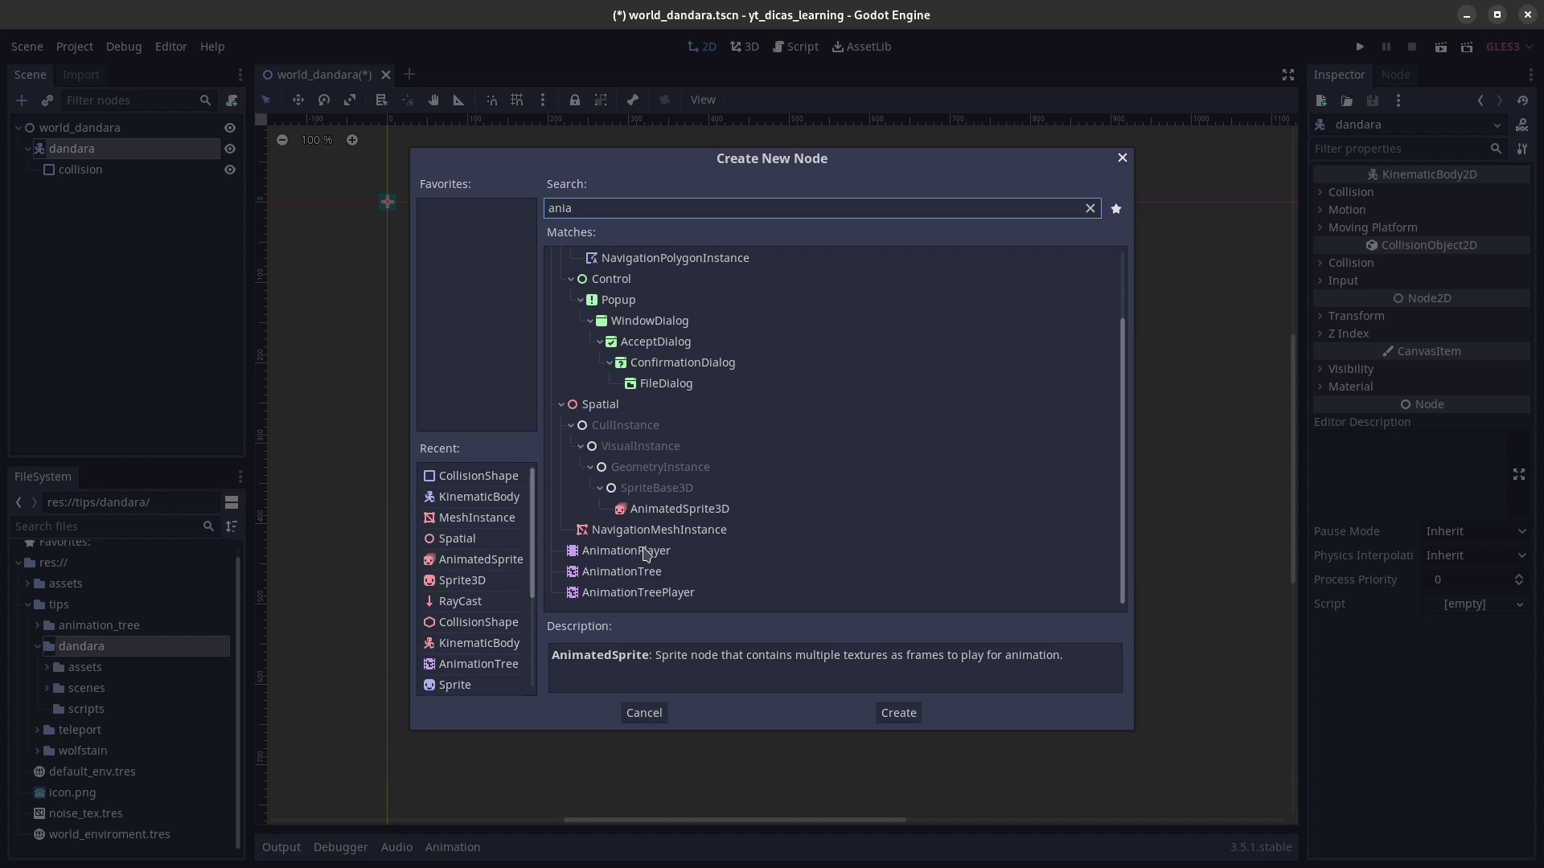
pyautogui.scroll(2, 646, 555)
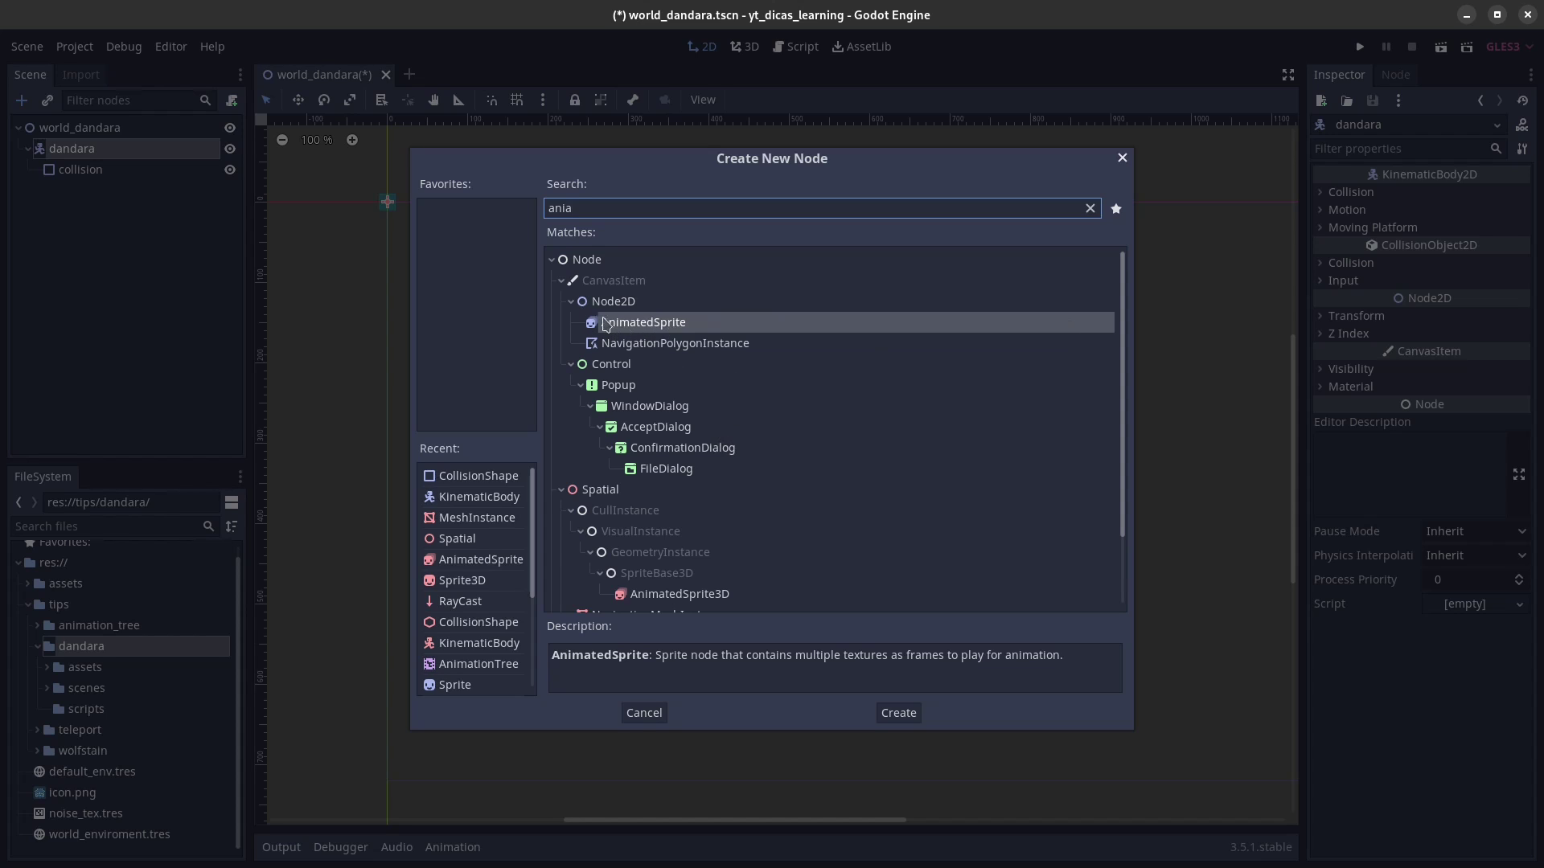
pyautogui.scroll(-2, 643, 511)
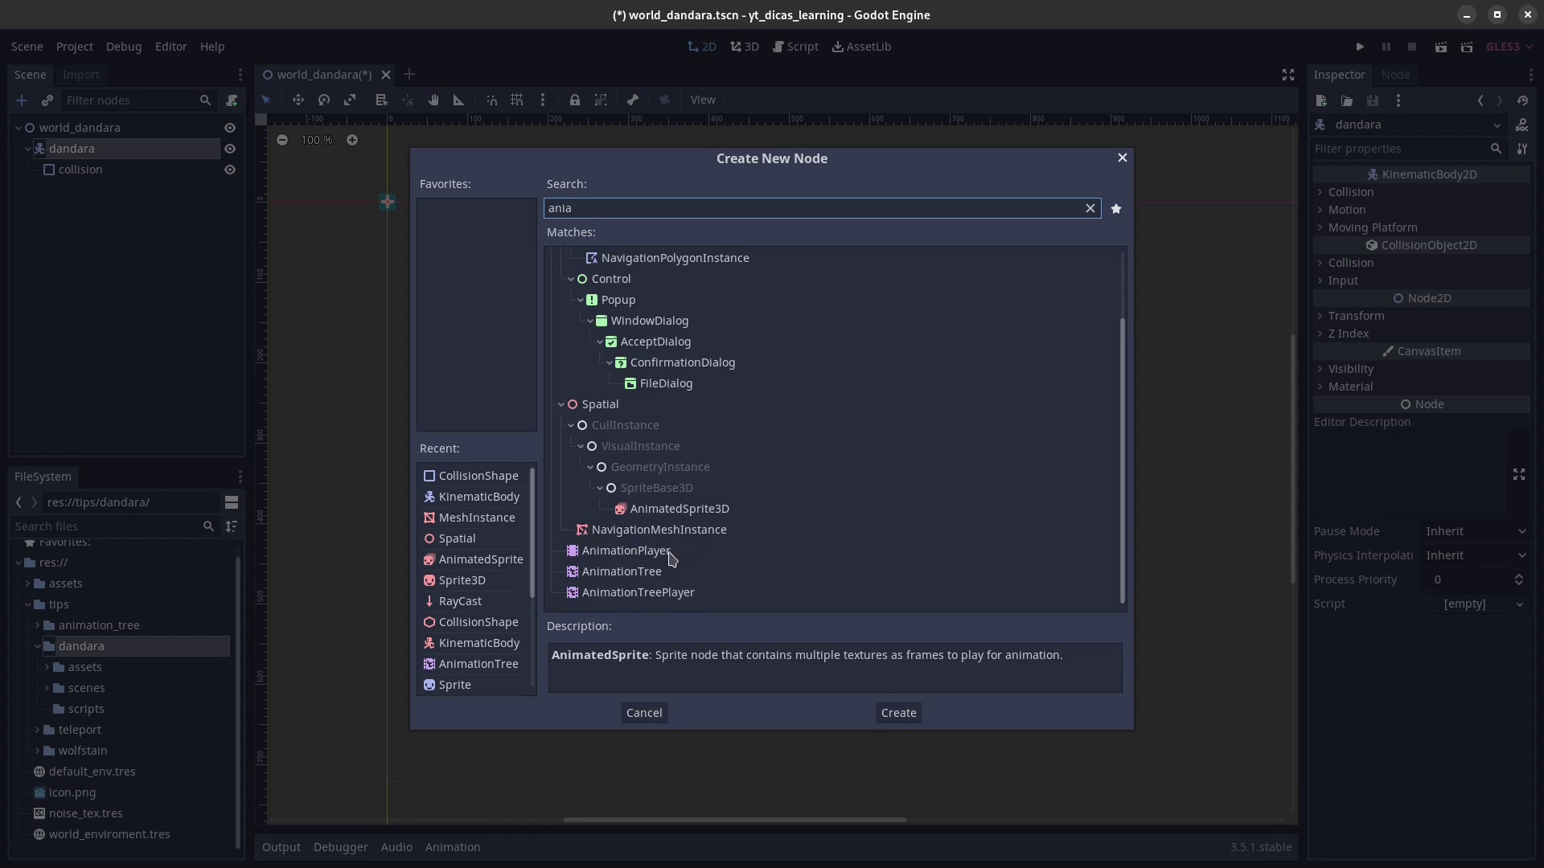
pyautogui.scroll(2, 674, 550)
pyautogui.scroll(-2, 674, 550)
pyautogui.scroll(1, 674, 550)
pyautogui.scroll(1, 674, 550)
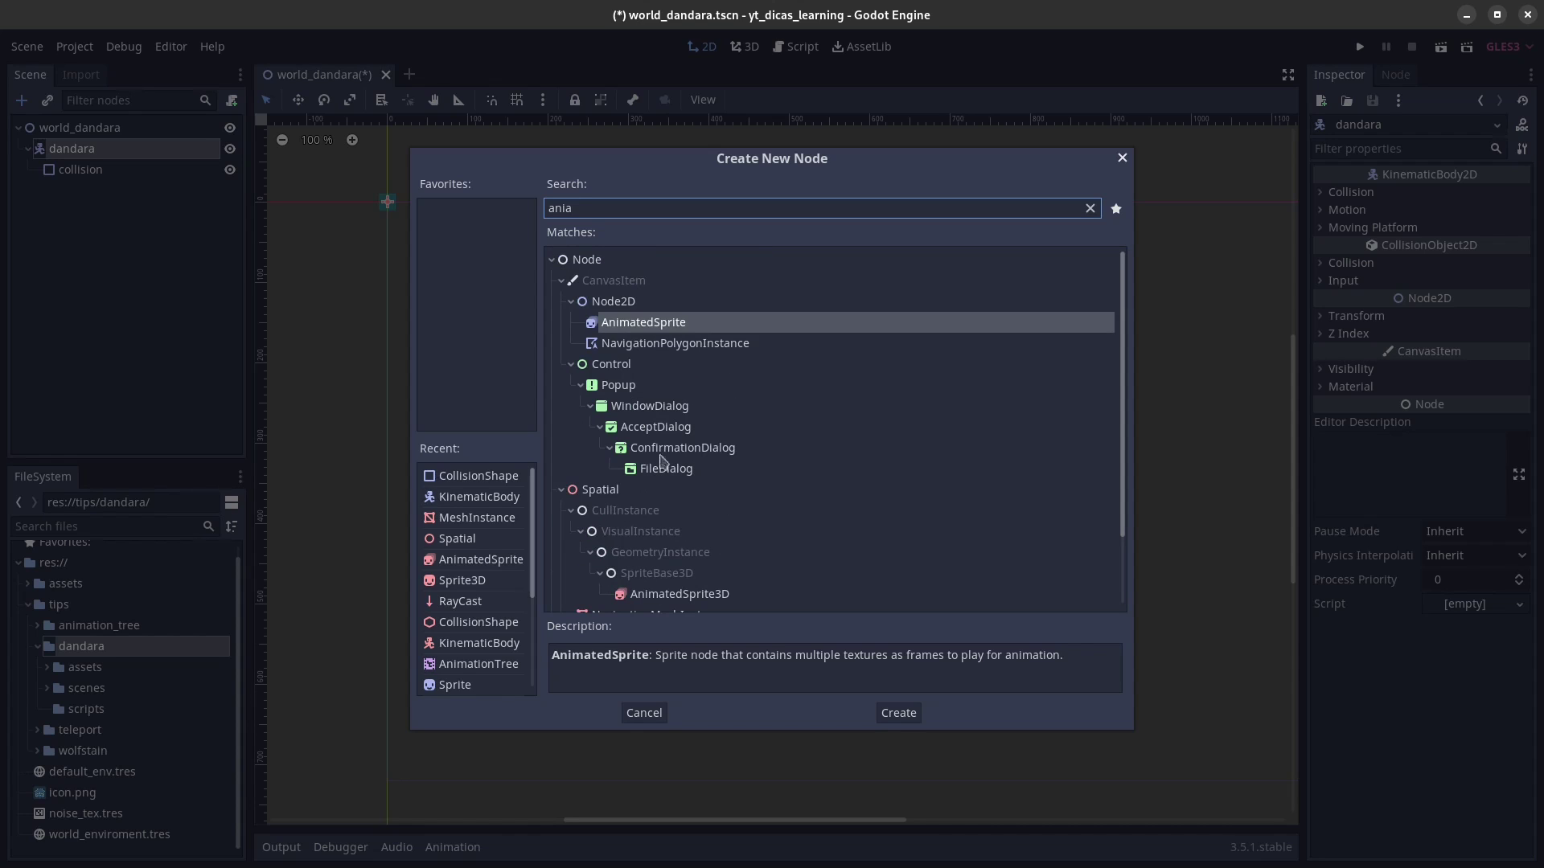
pyautogui.doubleClick(663, 324)
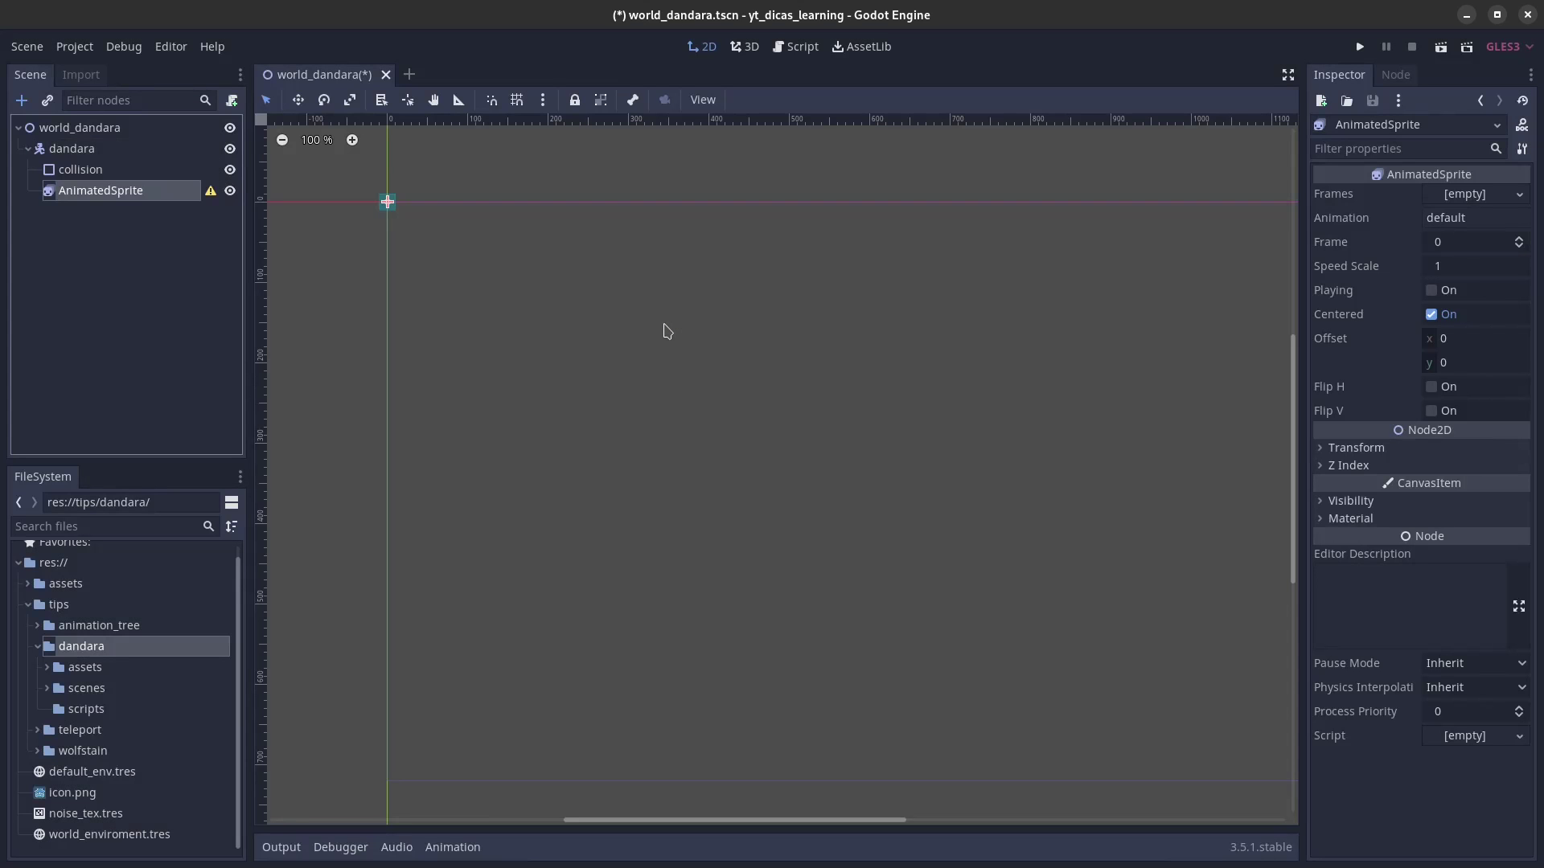
# Step: Rename the AnimatedSprite node to animated_sprite
pyautogui.press('F2')
pyautogui.press('Home')
pyautogui.press('Delete')
pyautogui.write('ated')
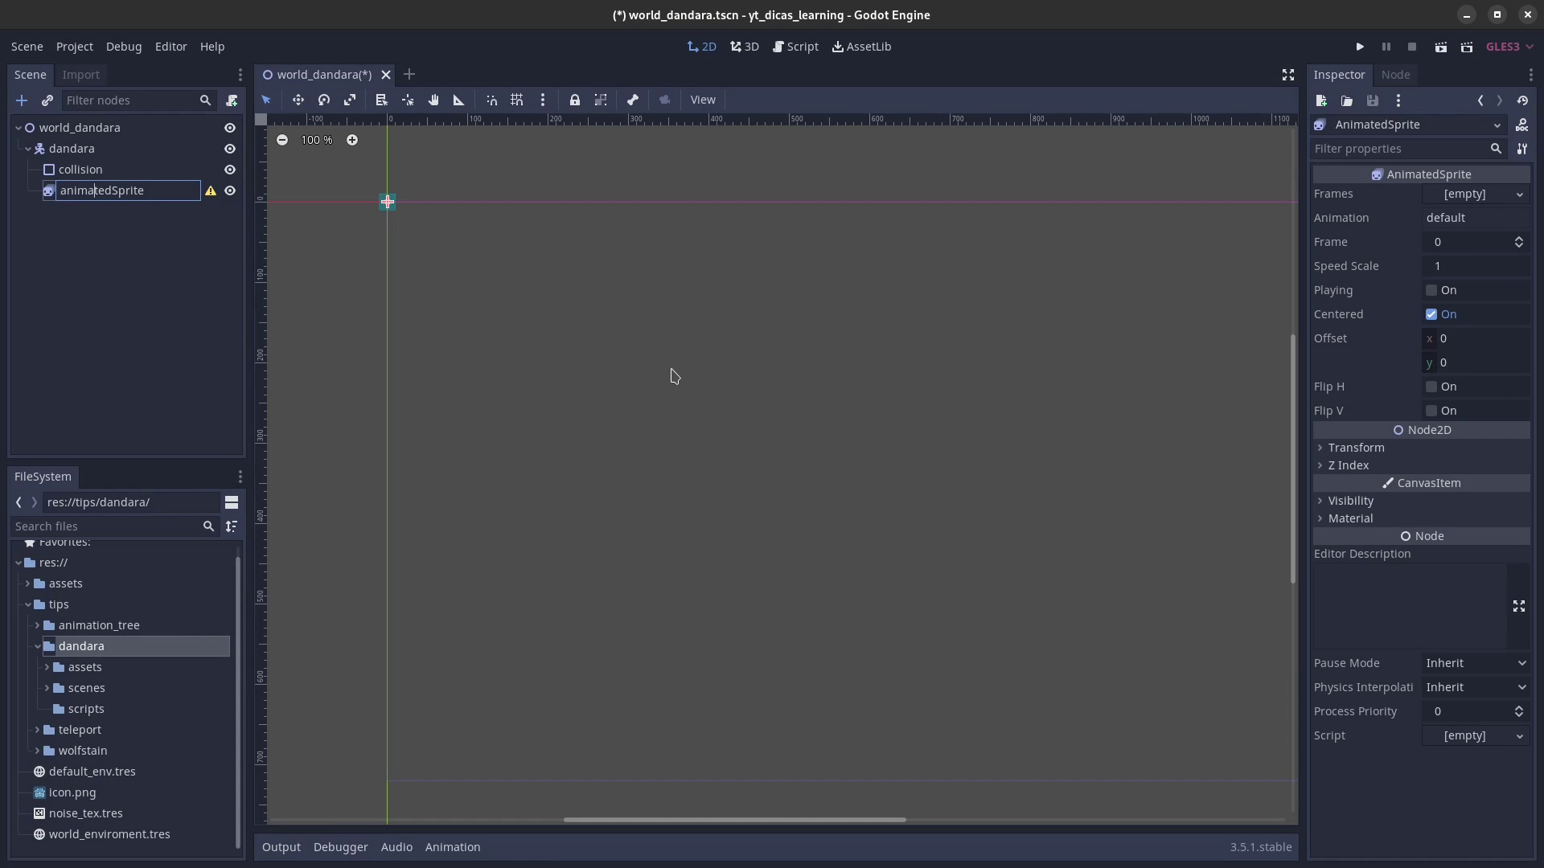
pyautogui.write('_')
pyautogui.press('Delete')
pyautogui.write('s')
pyautogui.press('Return')
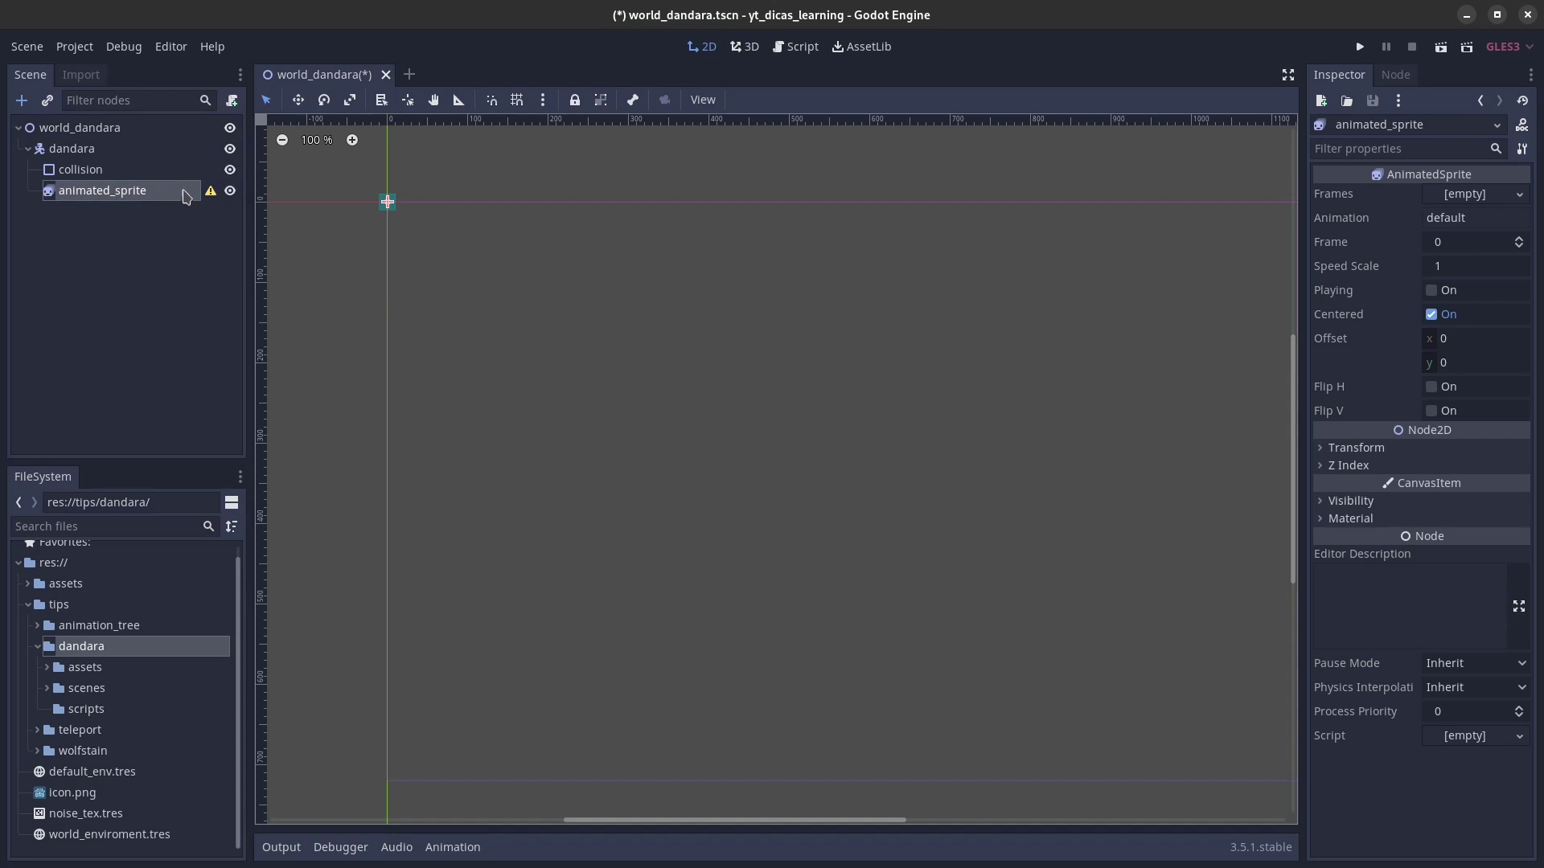
pyautogui.click(1464, 196)
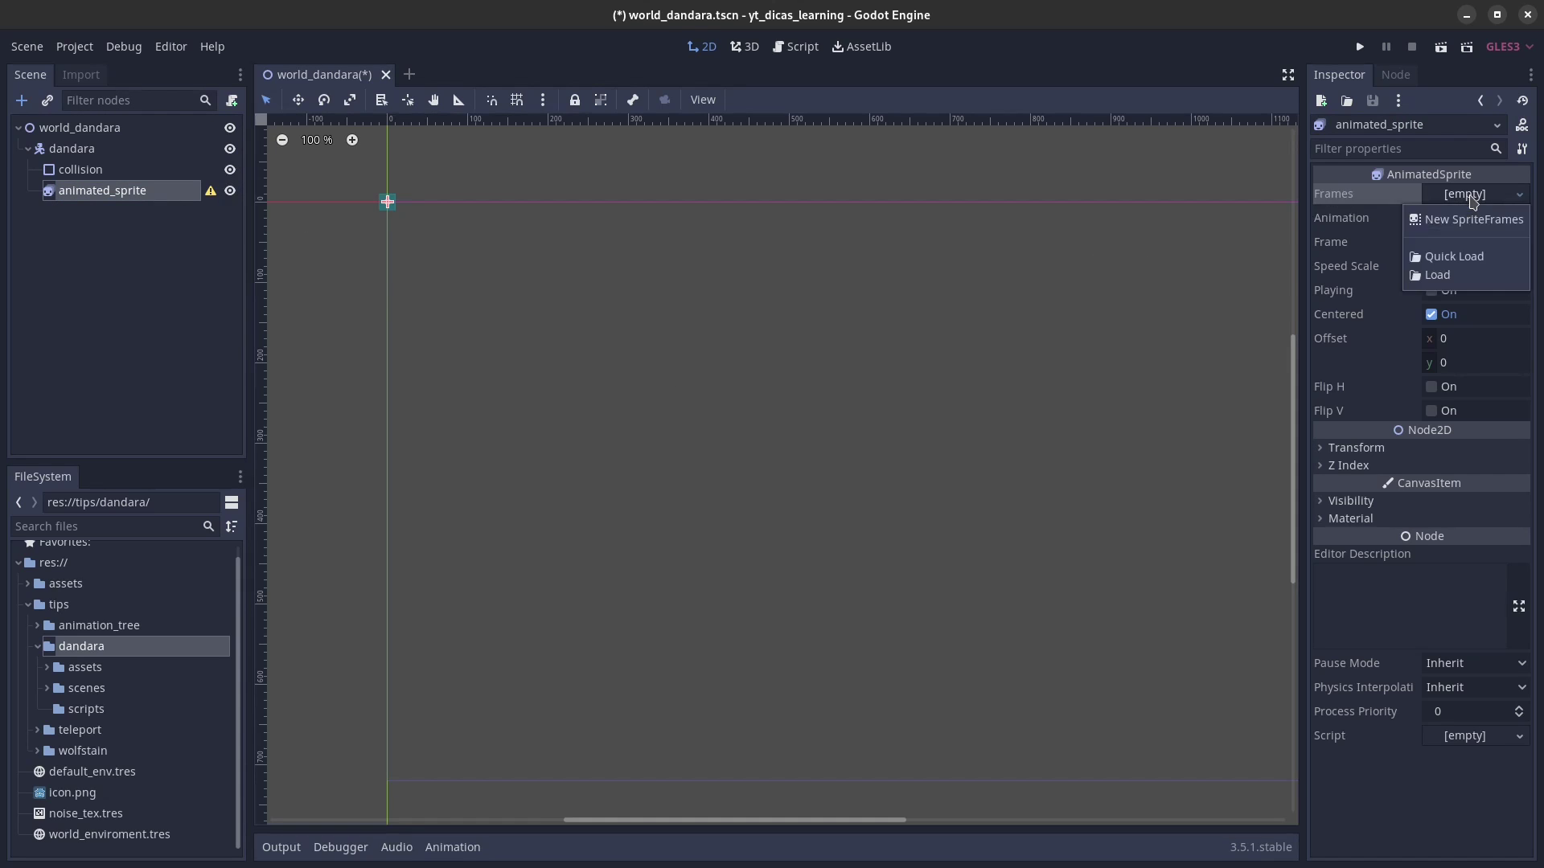
# Step: Create a new SpriteFrames resource and rename its default animation to idle
pyautogui.click(1468, 212)
pyautogui.click(1471, 196)
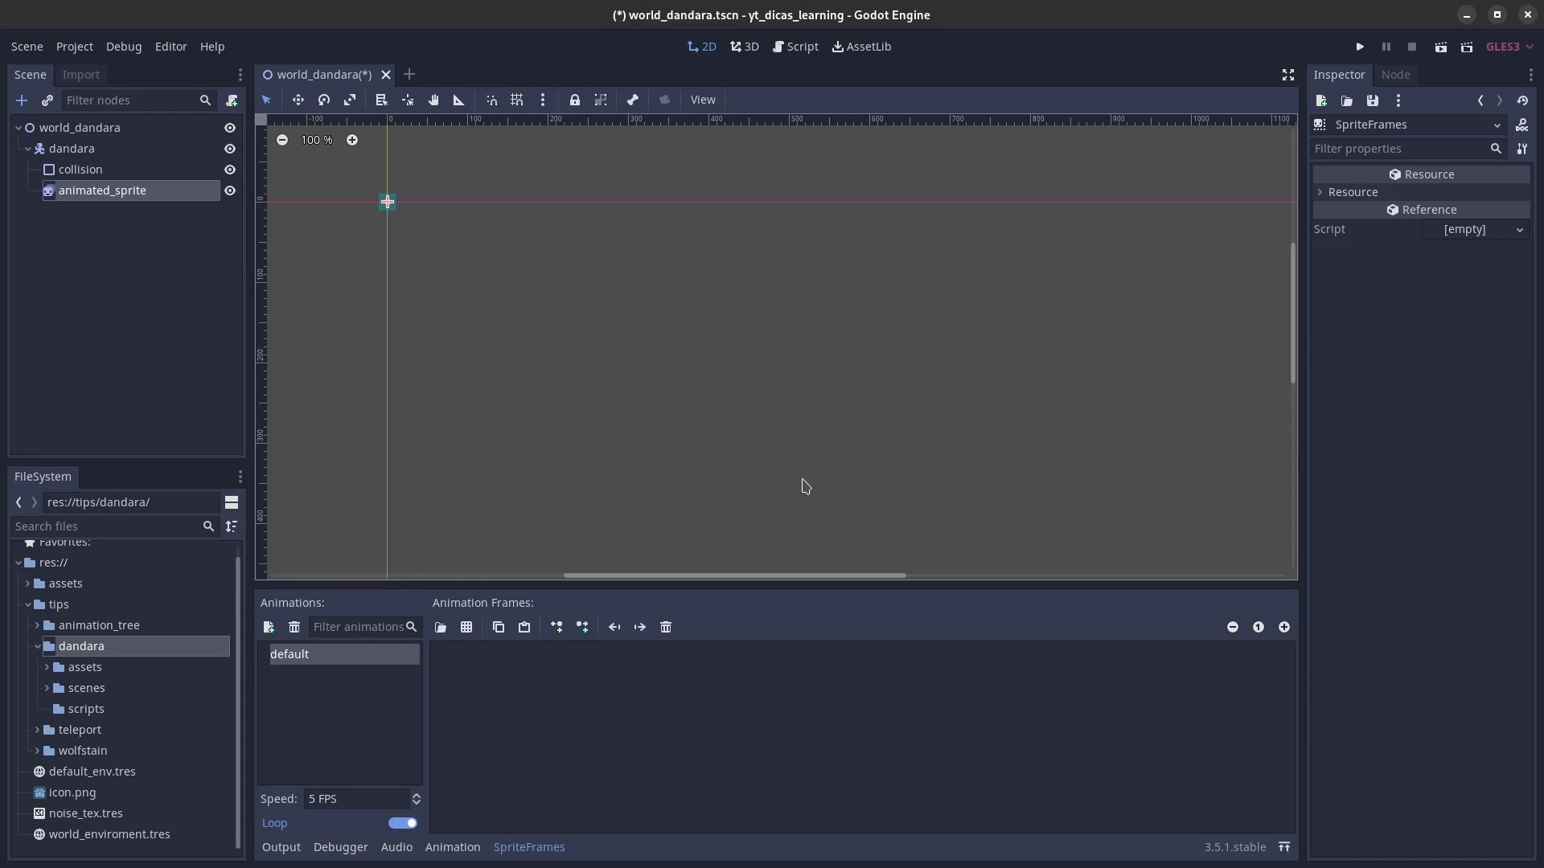
pyautogui.click(350, 664)
pyautogui.write('idl')
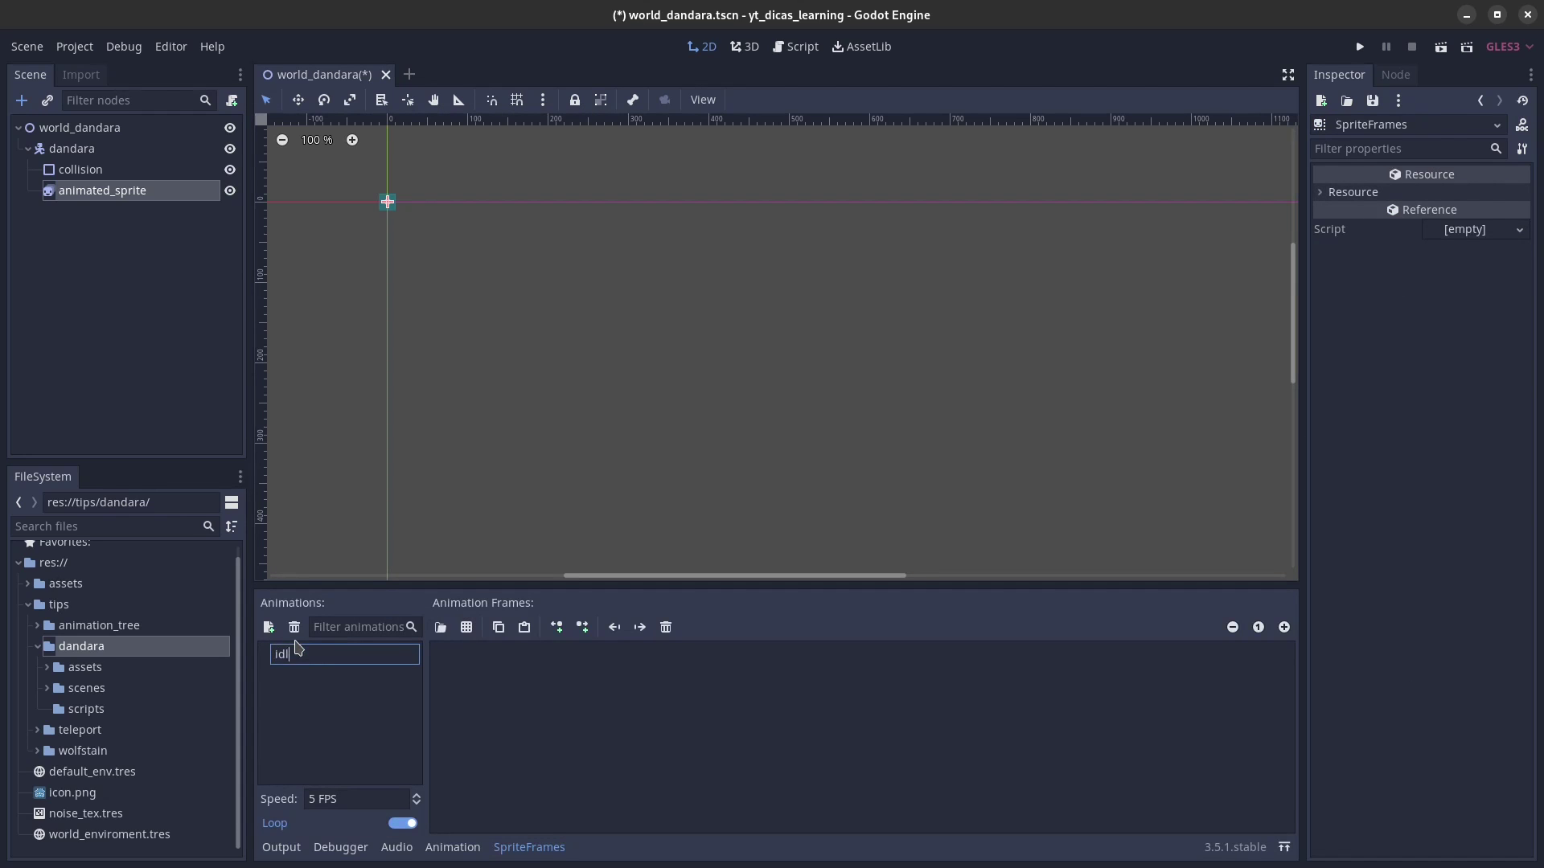
pyautogui.write('e')
pyautogui.press('Return')
# Step: Add the four player-idle images as frames of the idle animation
pyautogui.click(47, 667)
pyautogui.click(58, 689)
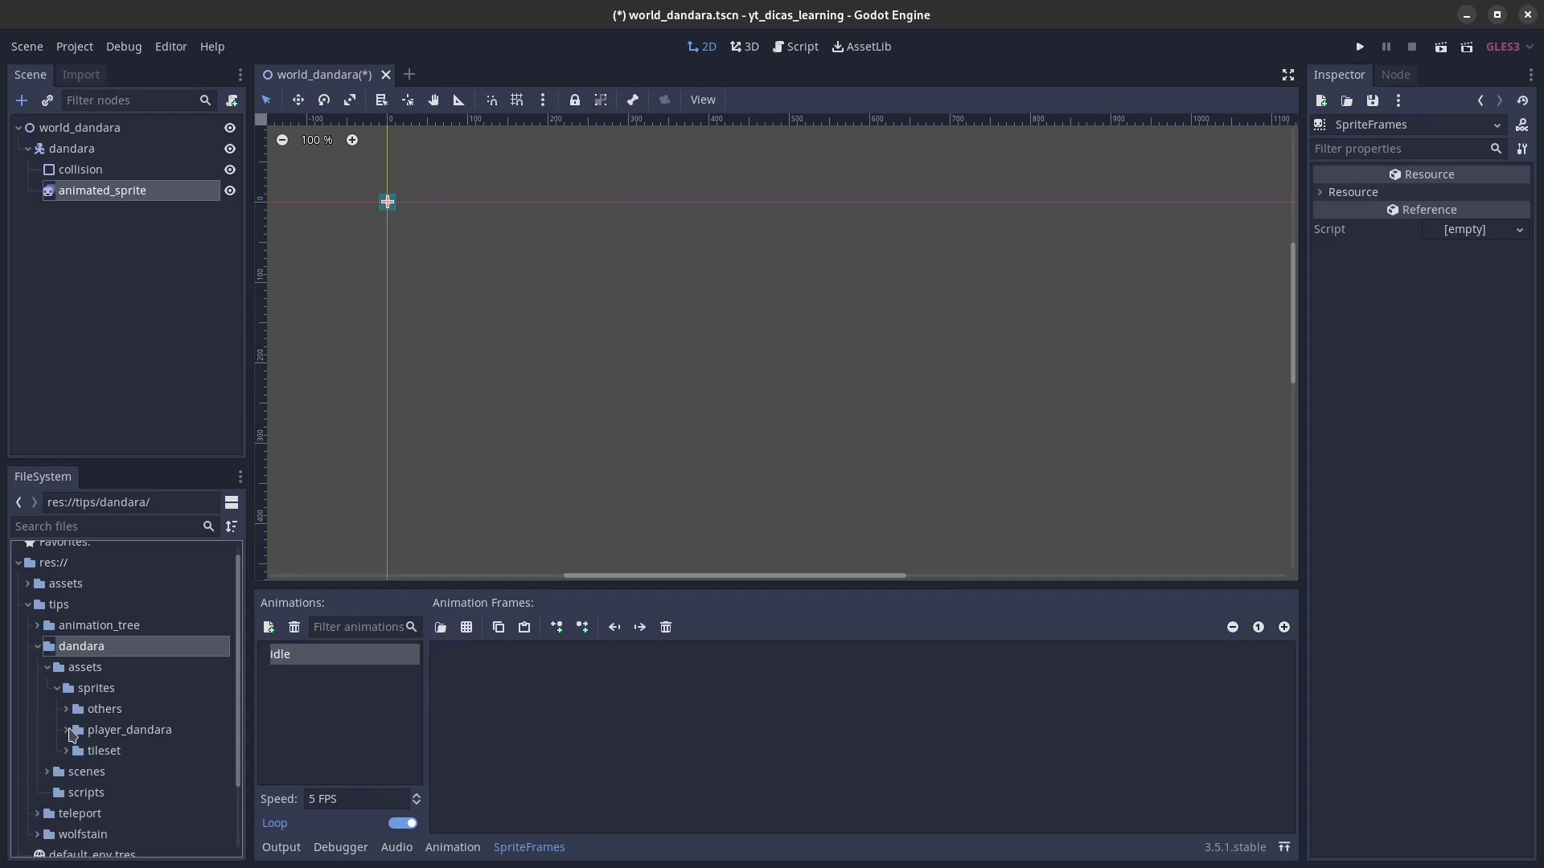
pyautogui.click(68, 730)
pyautogui.doubleClick(83, 752)
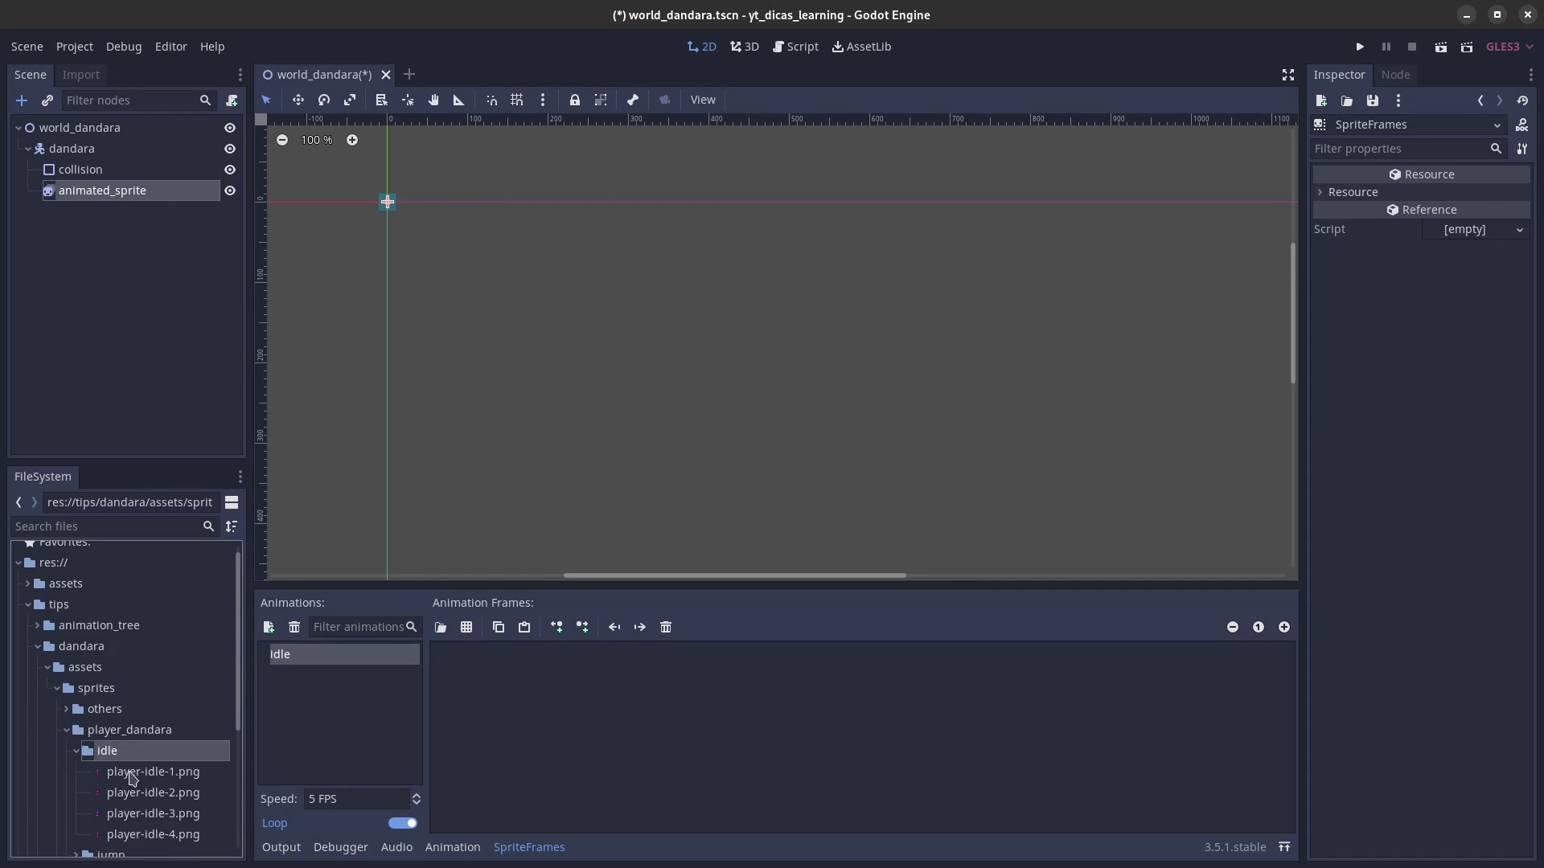
pyautogui.click(130, 778)
pyautogui.keyDown('shift'); pyautogui.click(165, 835); pyautogui.keyUp('shift')
pyautogui.moveTo(182, 780); pyautogui.dragTo(544, 722)
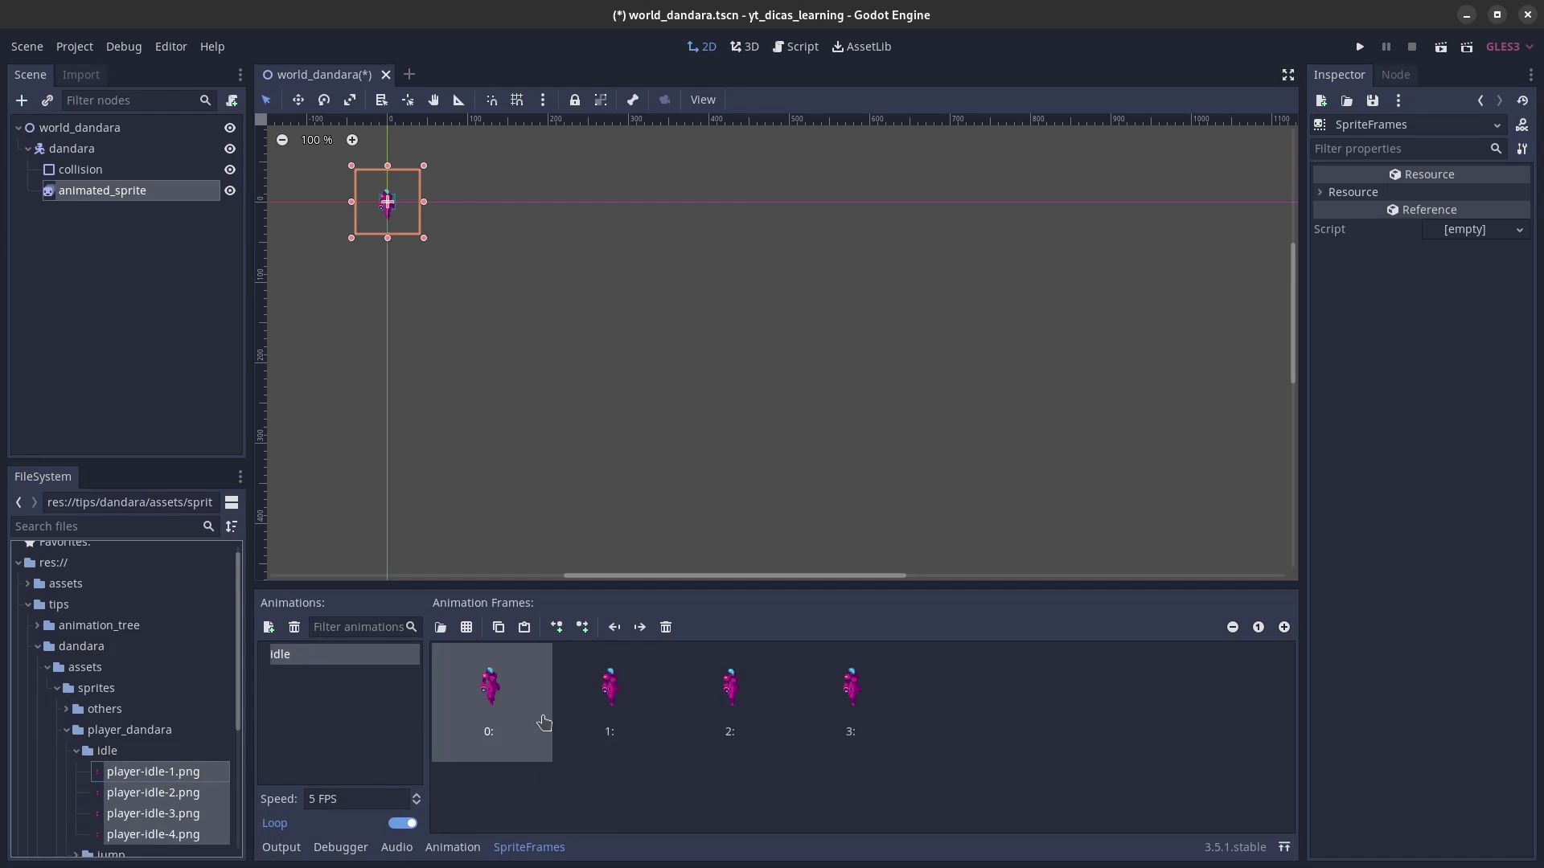
# Step: Turn on Playing for animated_sprite and set the idle speed to 10 FPS
pyautogui.scroll(1, 665, 378)
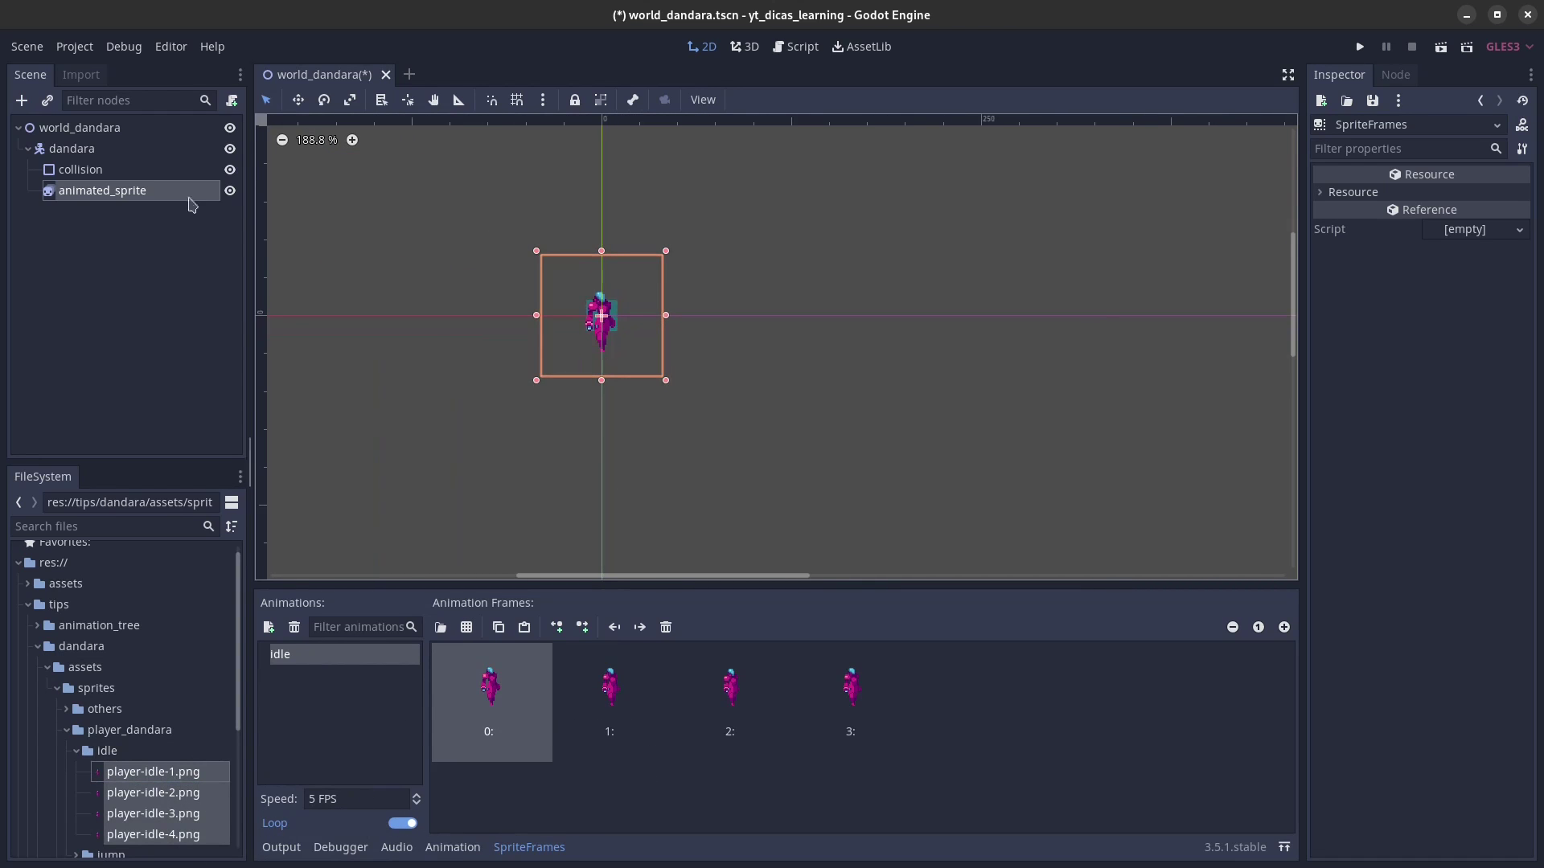
pyautogui.click(84, 195)
pyautogui.click(1447, 294)
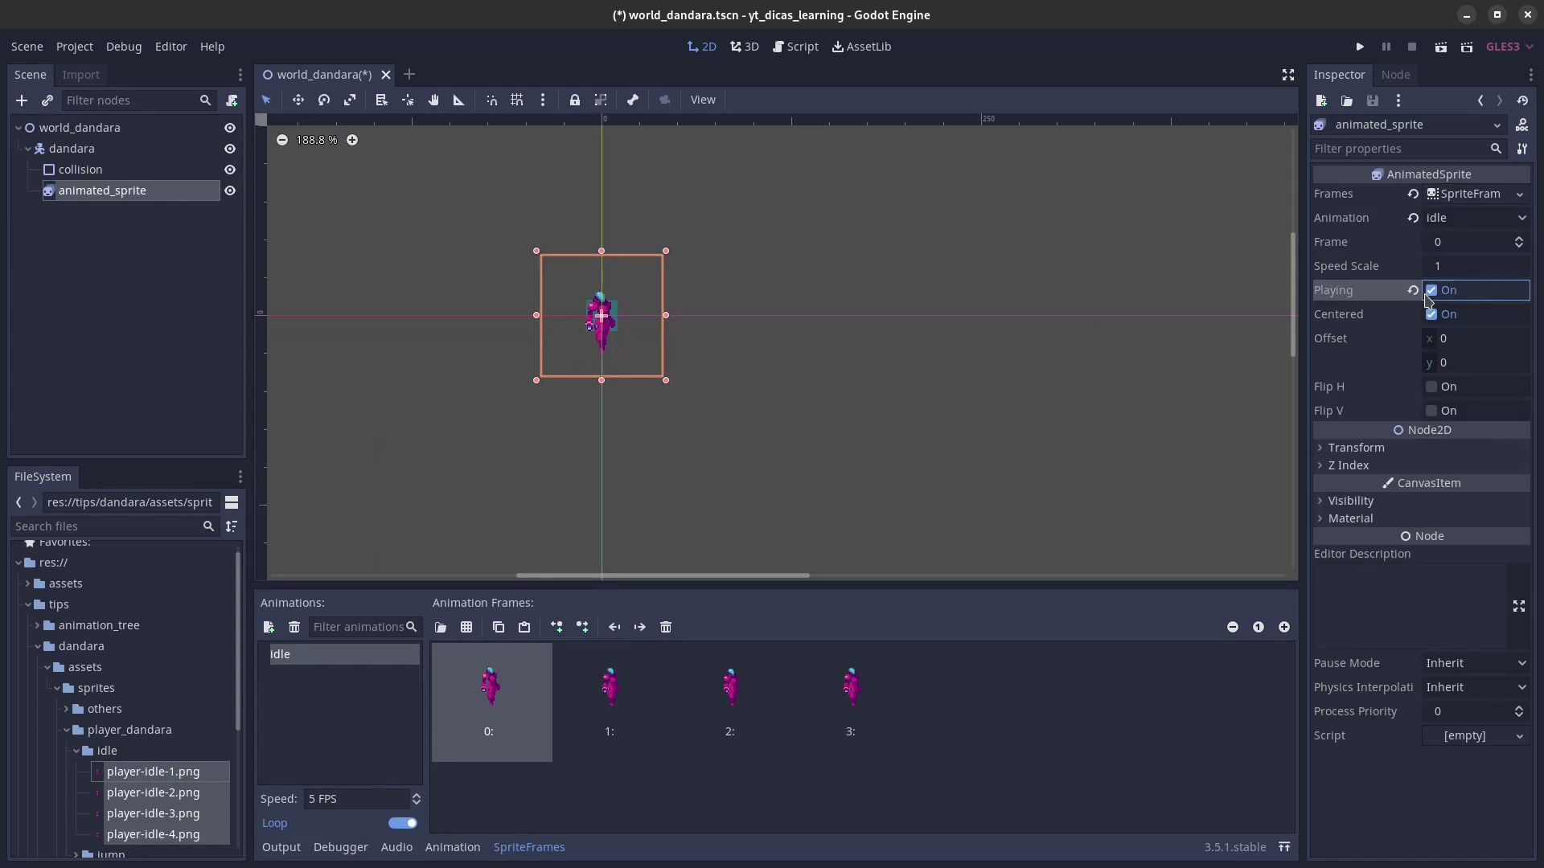
pyautogui.click(310, 799)
pyautogui.write('10')
pyautogui.press('Delete')
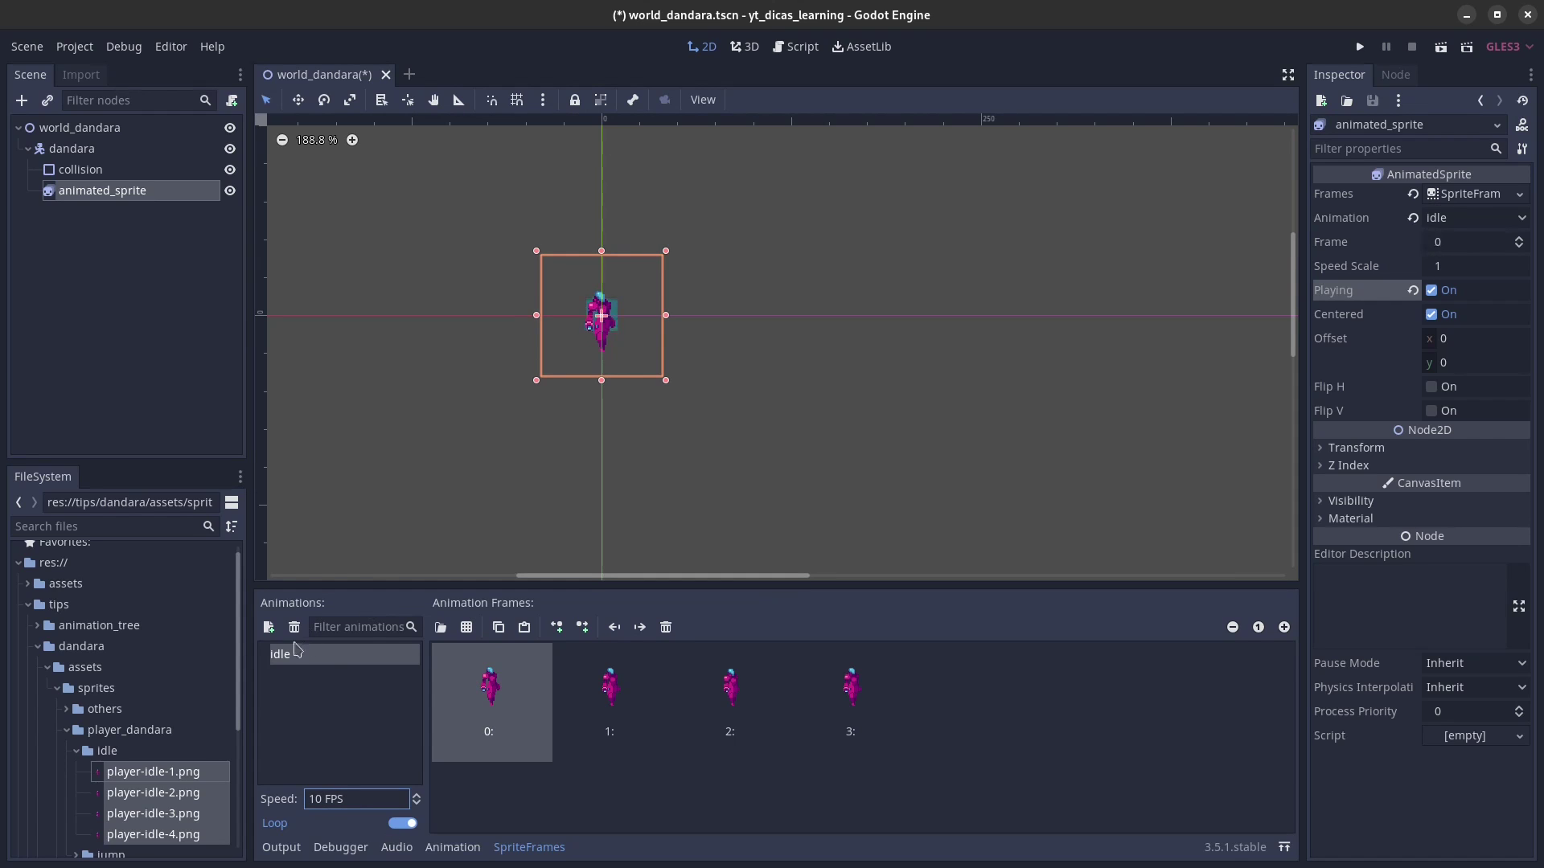
pyautogui.click(269, 627)
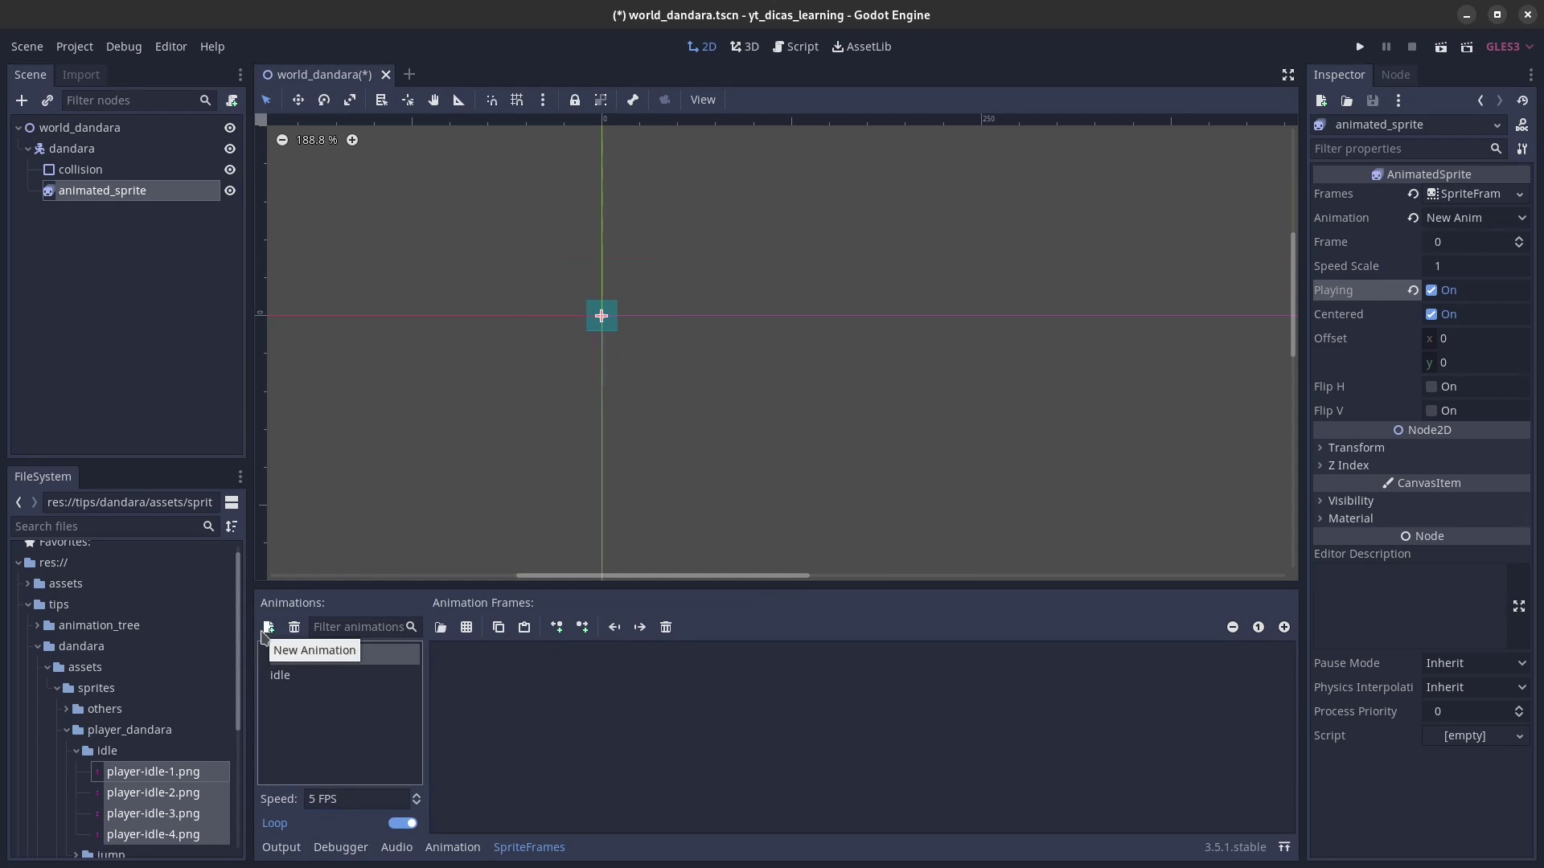
# Step: Name the new animation jump and add the six player-jump images as its frames
pyautogui.doubleClick(335, 656)
pyautogui.write('jump')
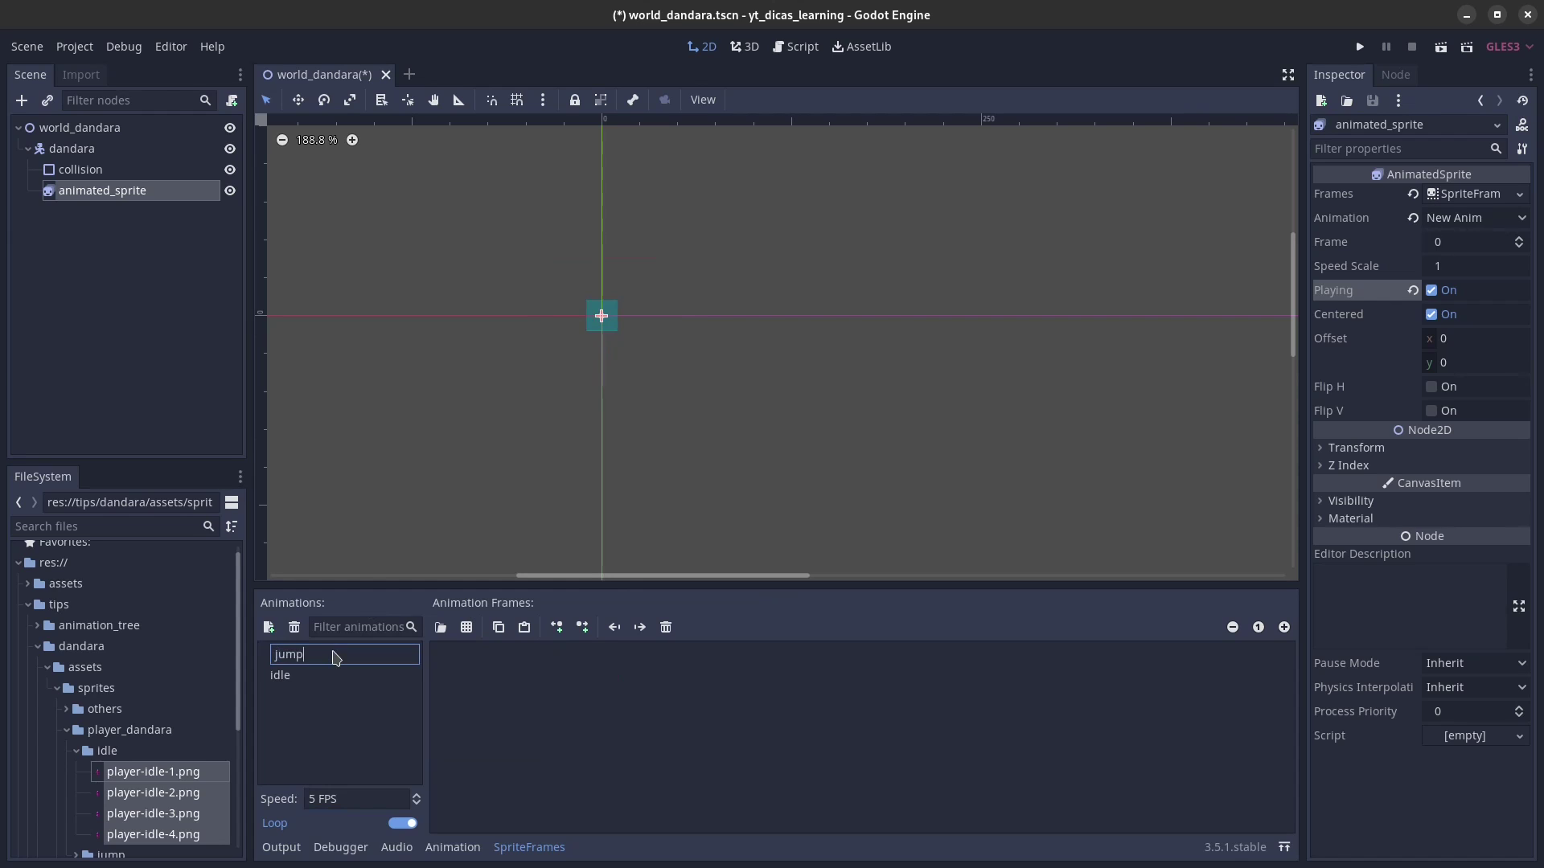
pyautogui.press('Return')
pyautogui.scroll(-2, 213, 707)
pyautogui.scroll(-1, 48, 718)
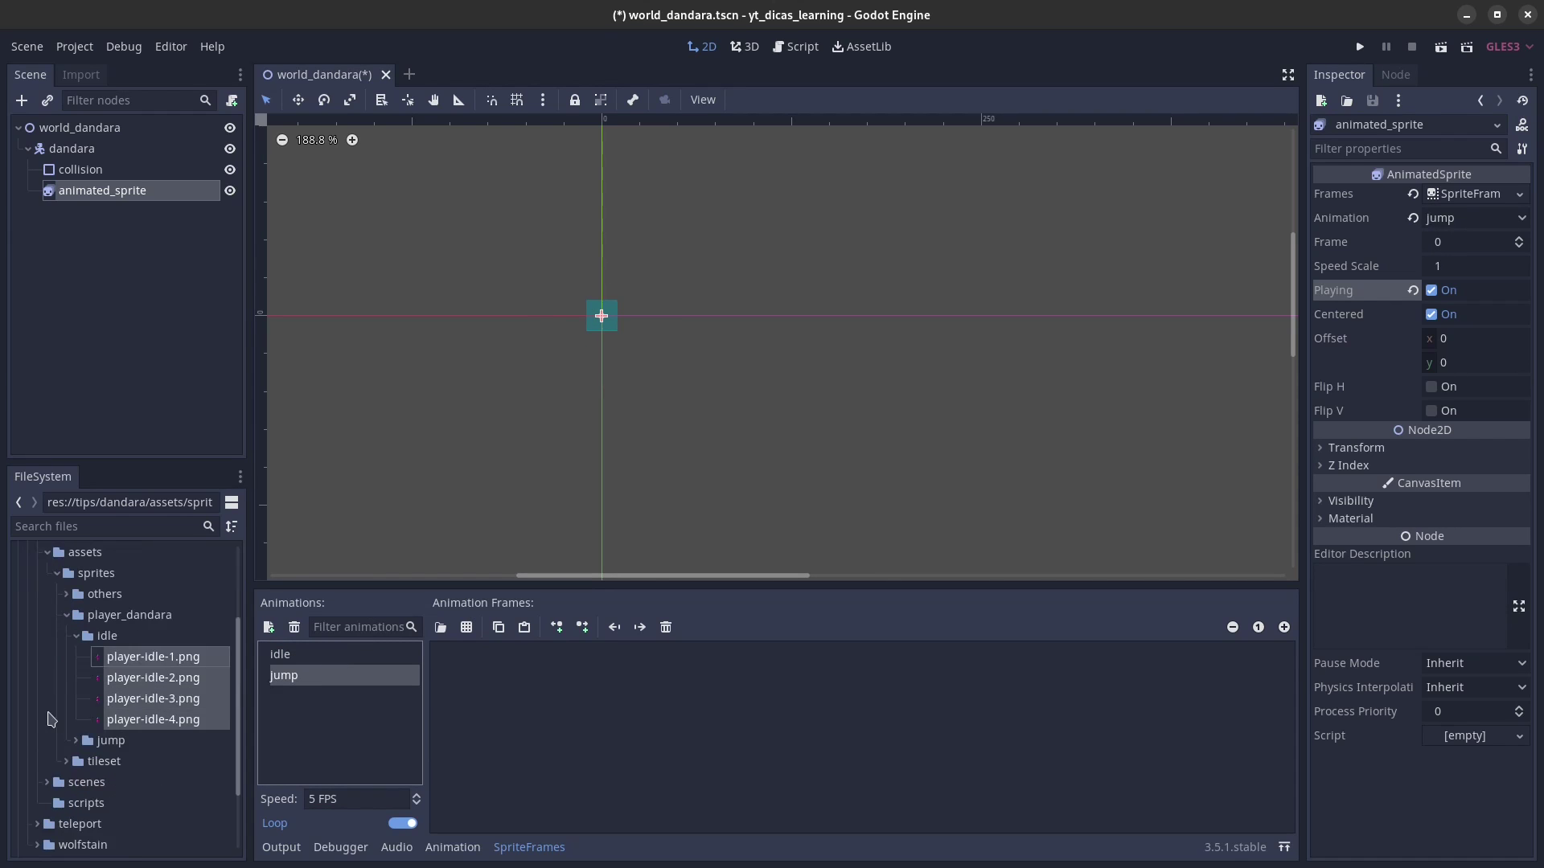
pyautogui.click(78, 739)
pyautogui.click(132, 761)
pyautogui.scroll(-2, 136, 760)
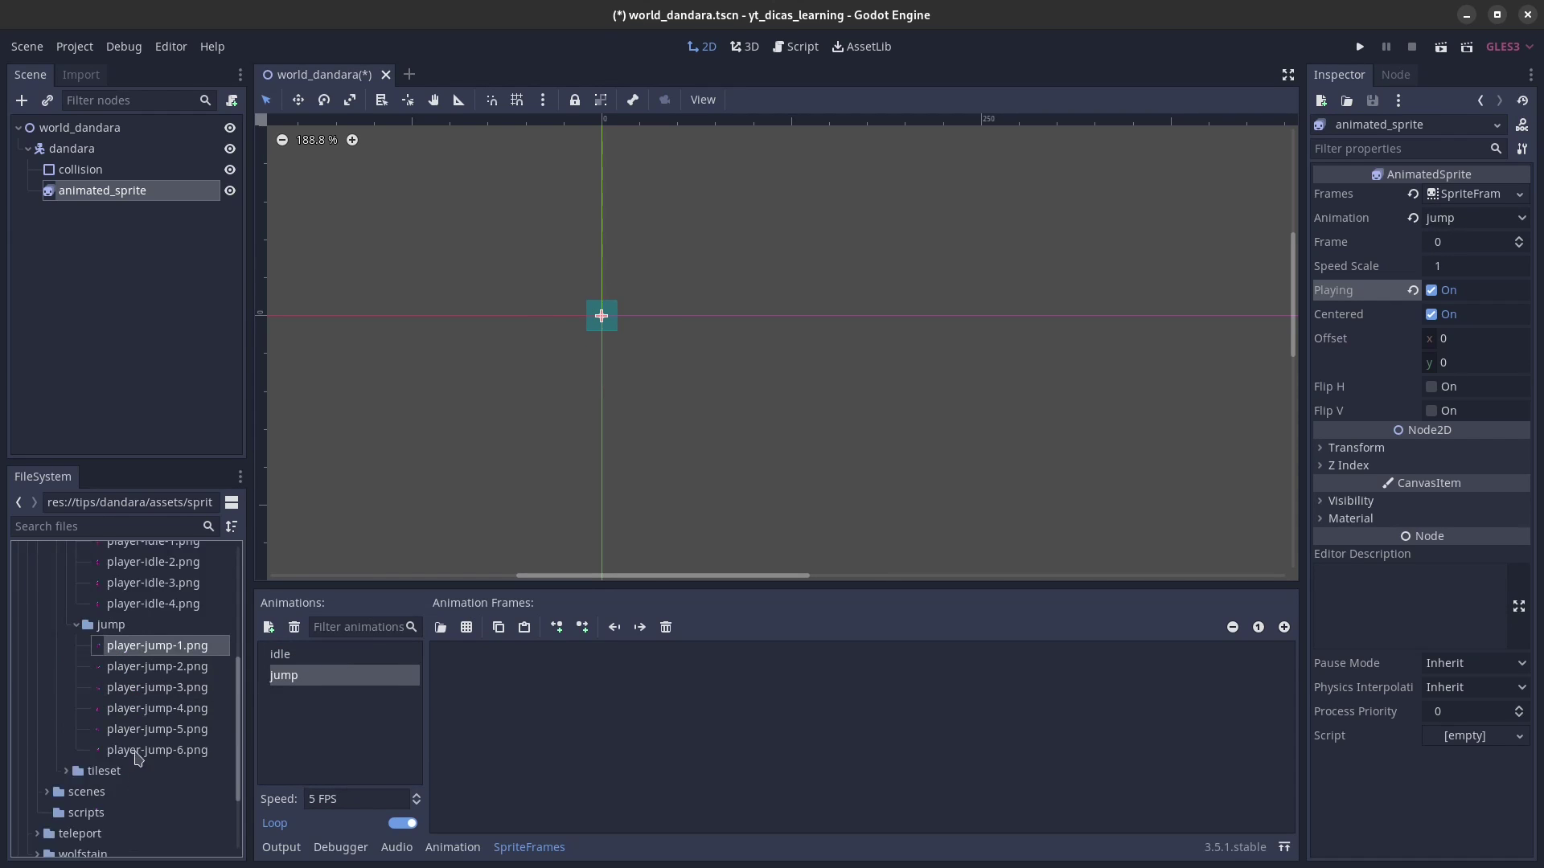
pyautogui.keyDown('shift'); pyautogui.click(140, 752); pyautogui.keyUp('shift')
pyautogui.moveTo(155, 713); pyautogui.dragTo(611, 724)
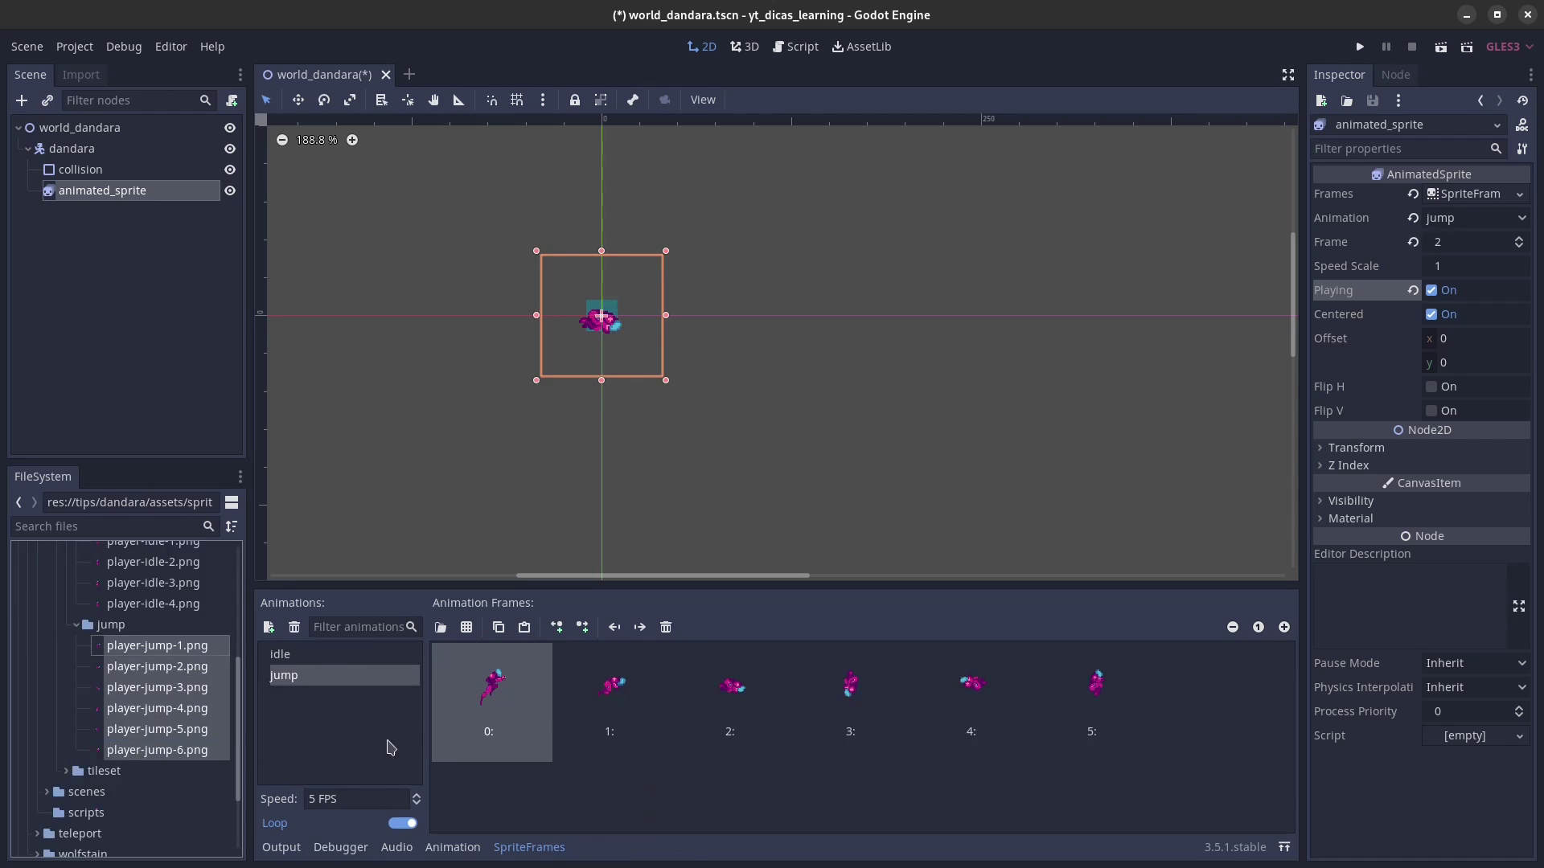
# Step: Set the jump speed to 15 FPS and make idle the sprite's current animation again
pyautogui.click(314, 798)
pyautogui.write('1')
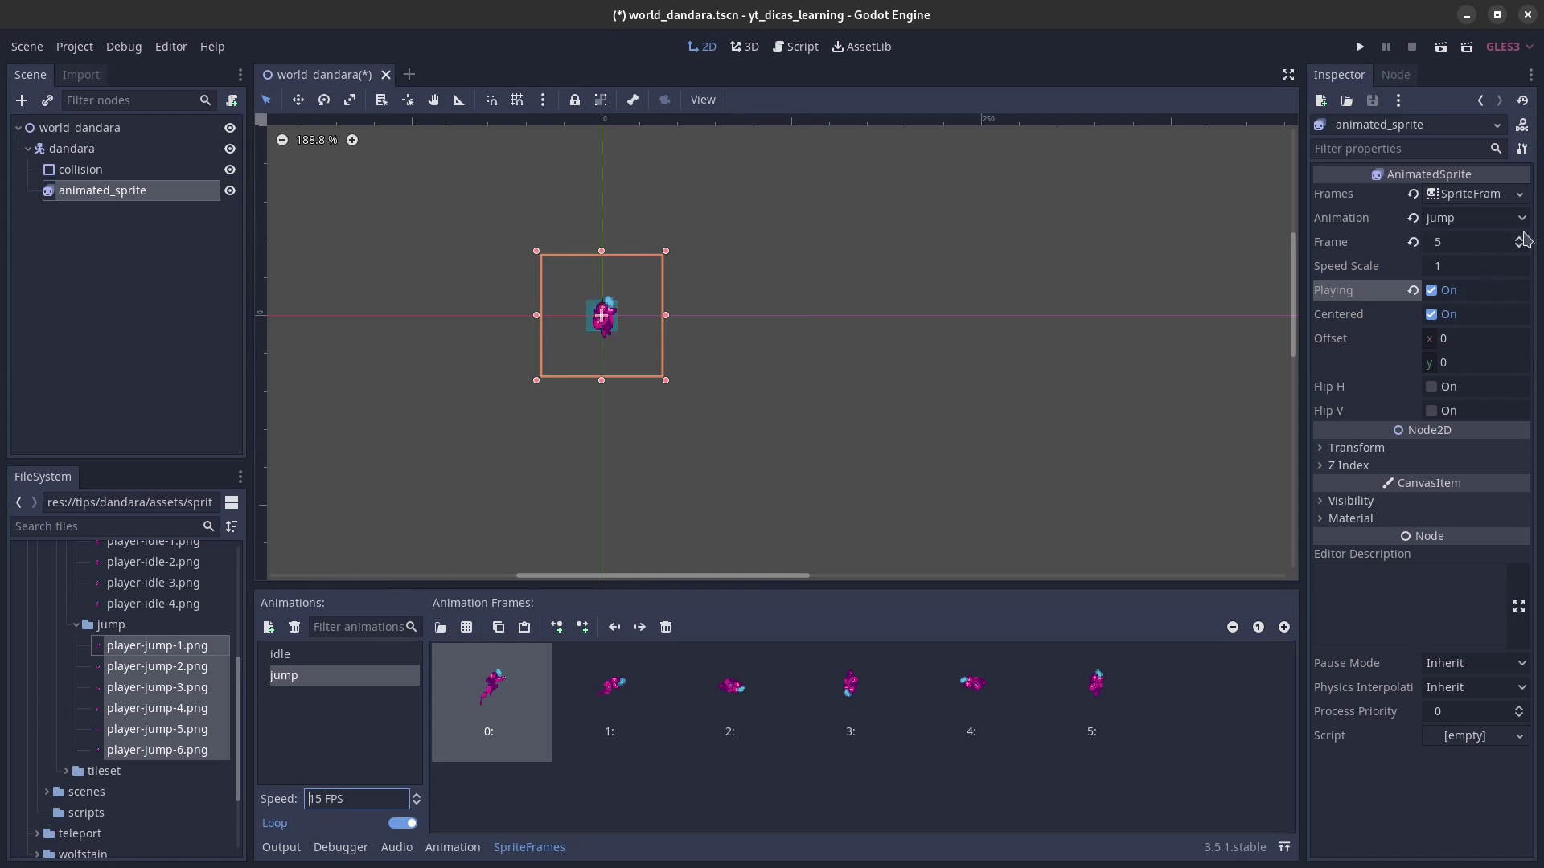
pyautogui.click(1472, 228)
pyautogui.click(1472, 242)
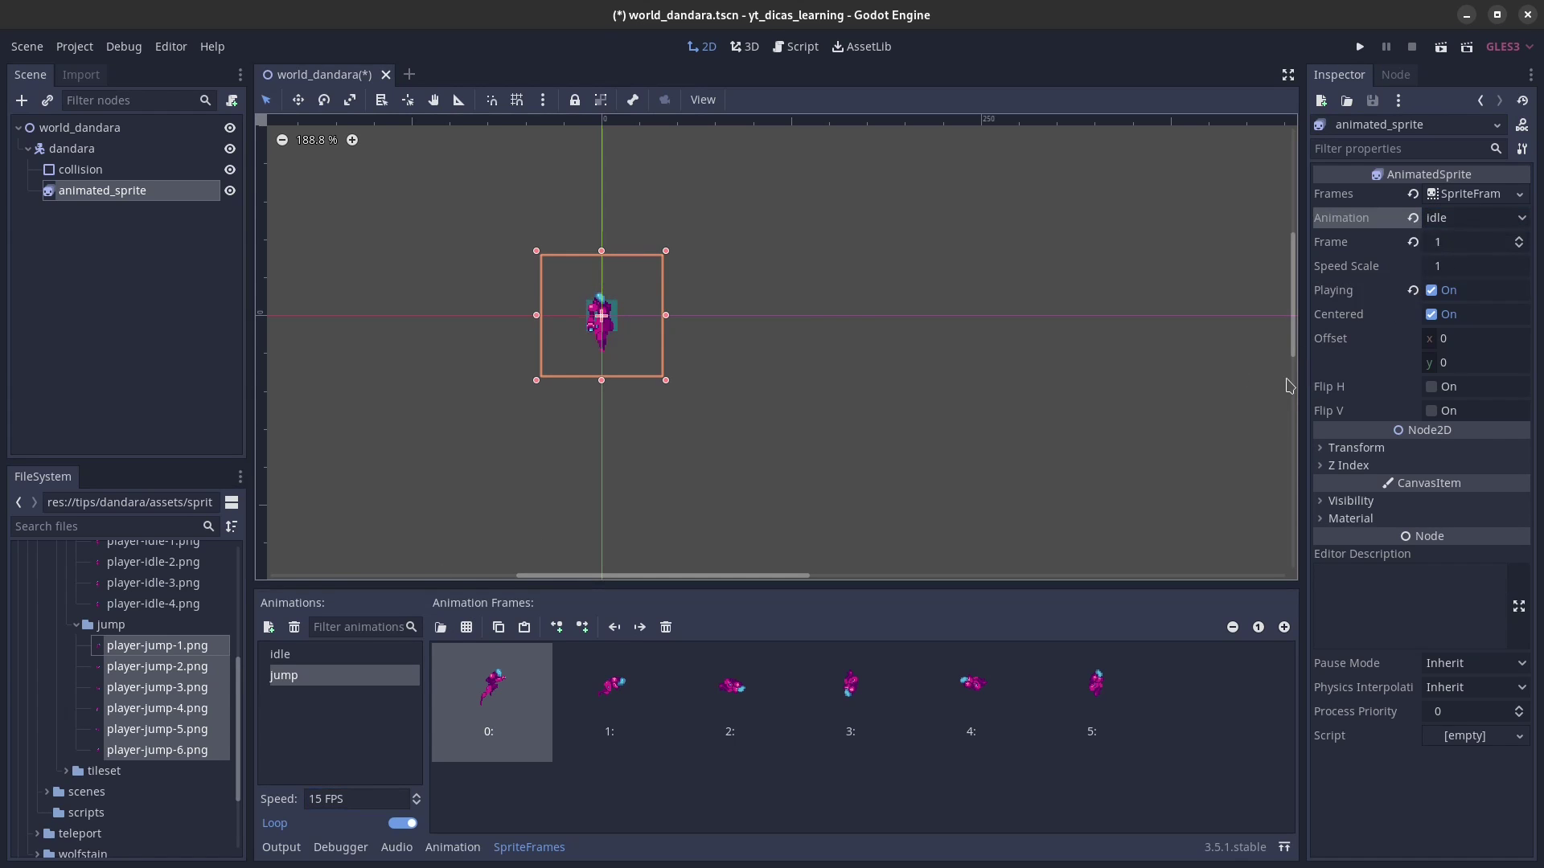
pyautogui.click(145, 196)
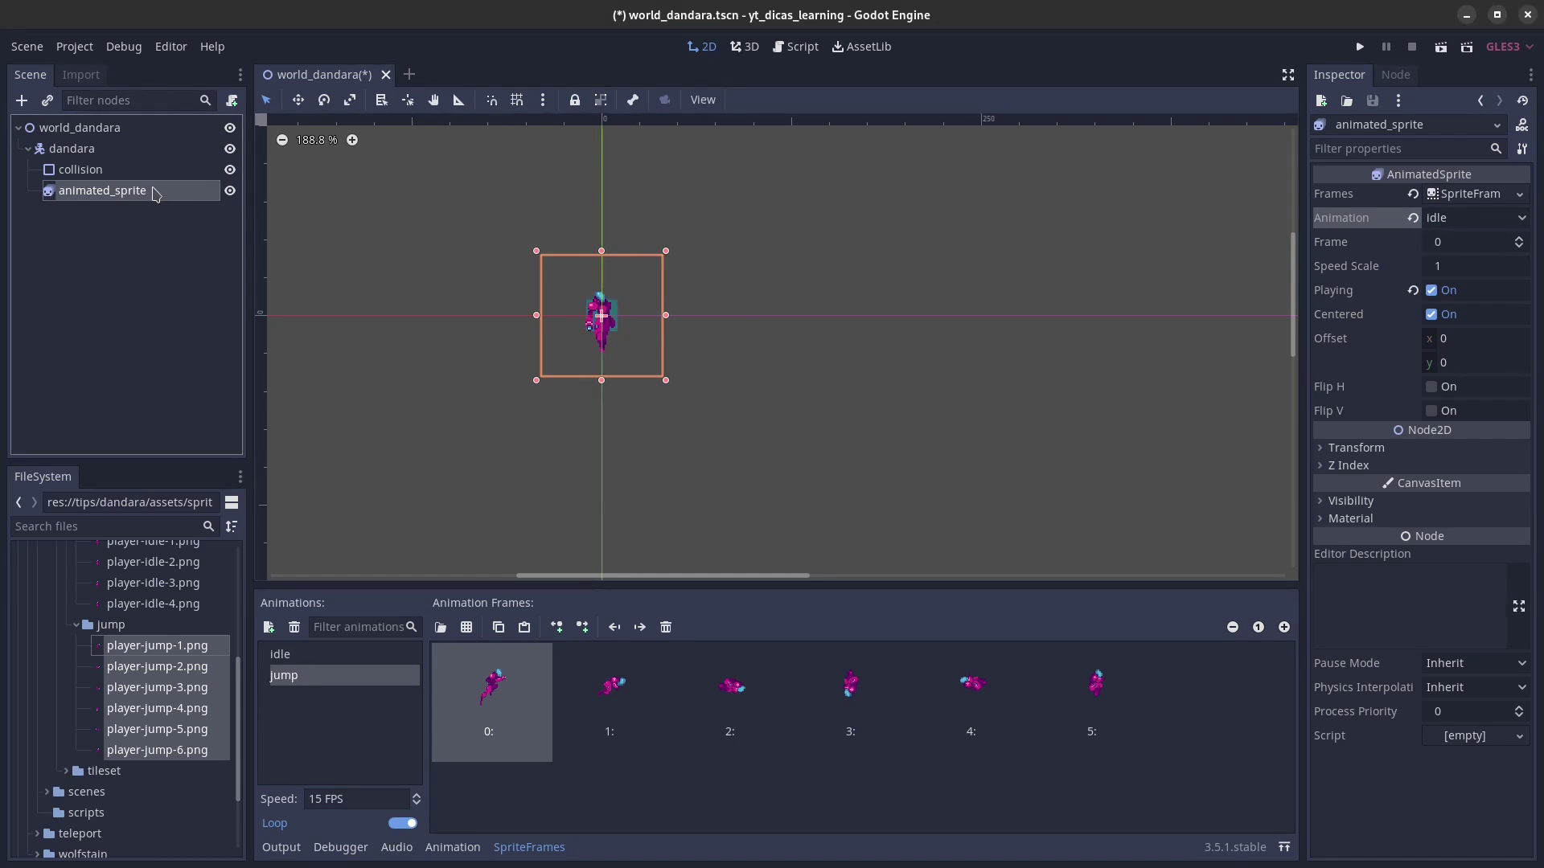
pyautogui.click(1380, 444)
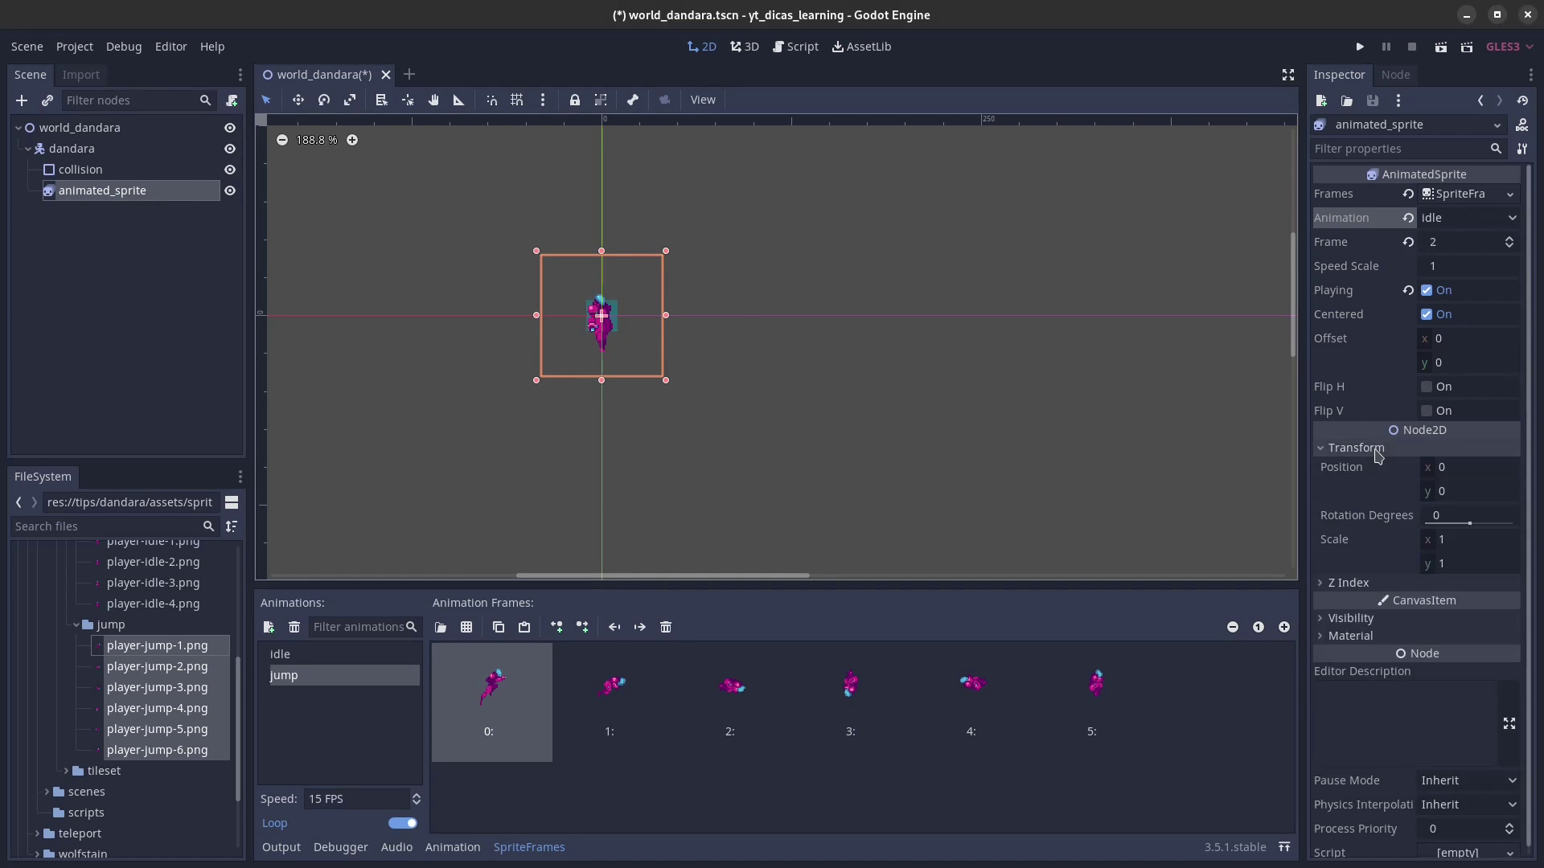
pyautogui.click(1468, 540)
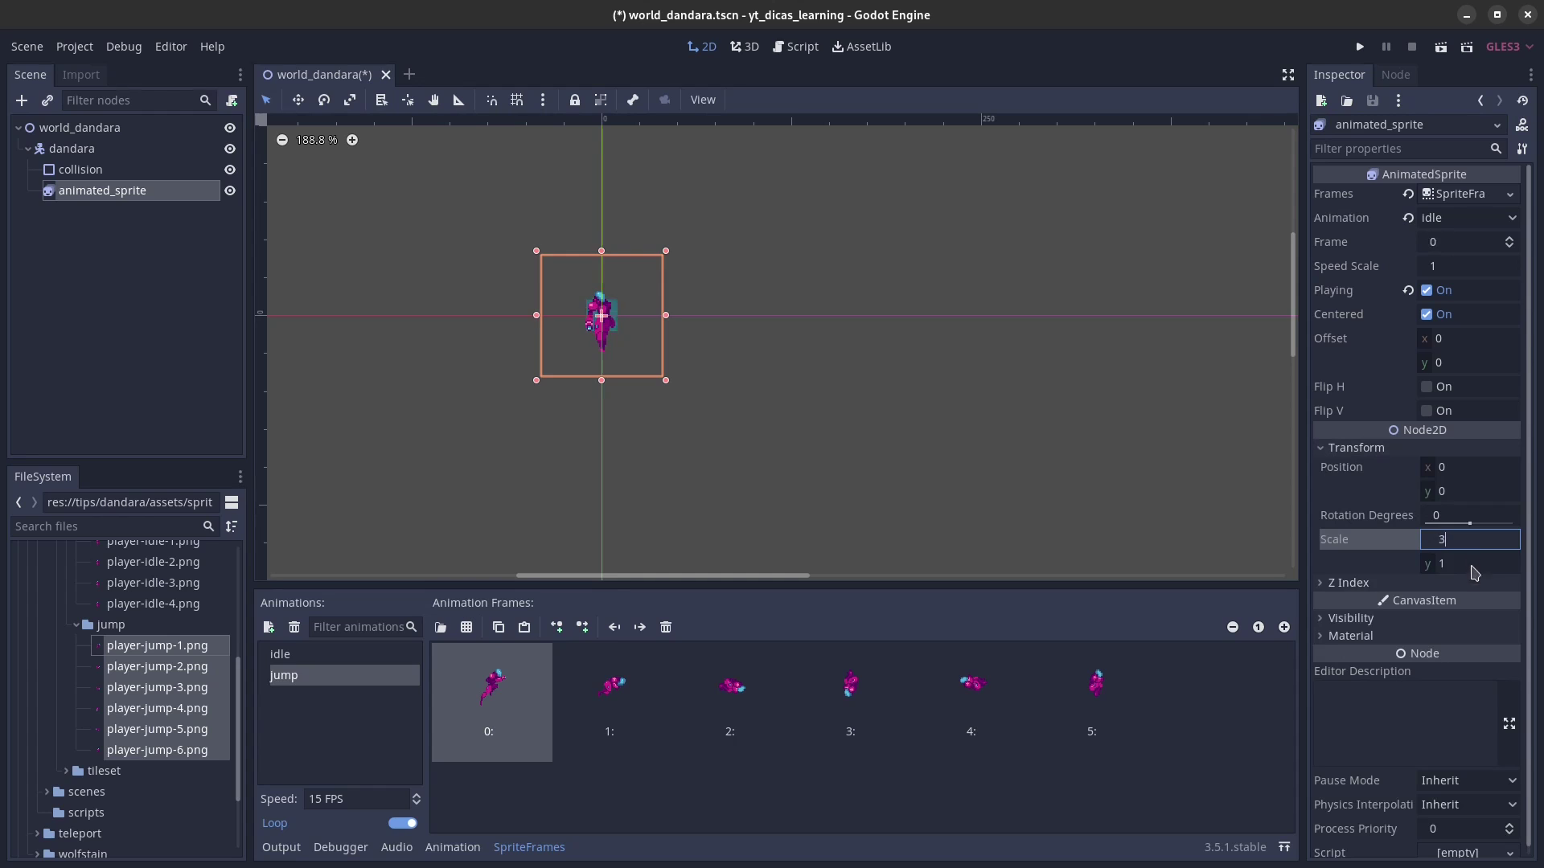
# Step: Scale the sprite to 3 on both axes and stretch the collision box over the body
pyautogui.click(1473, 564)
pyautogui.write('3')
pyautogui.press('Return')
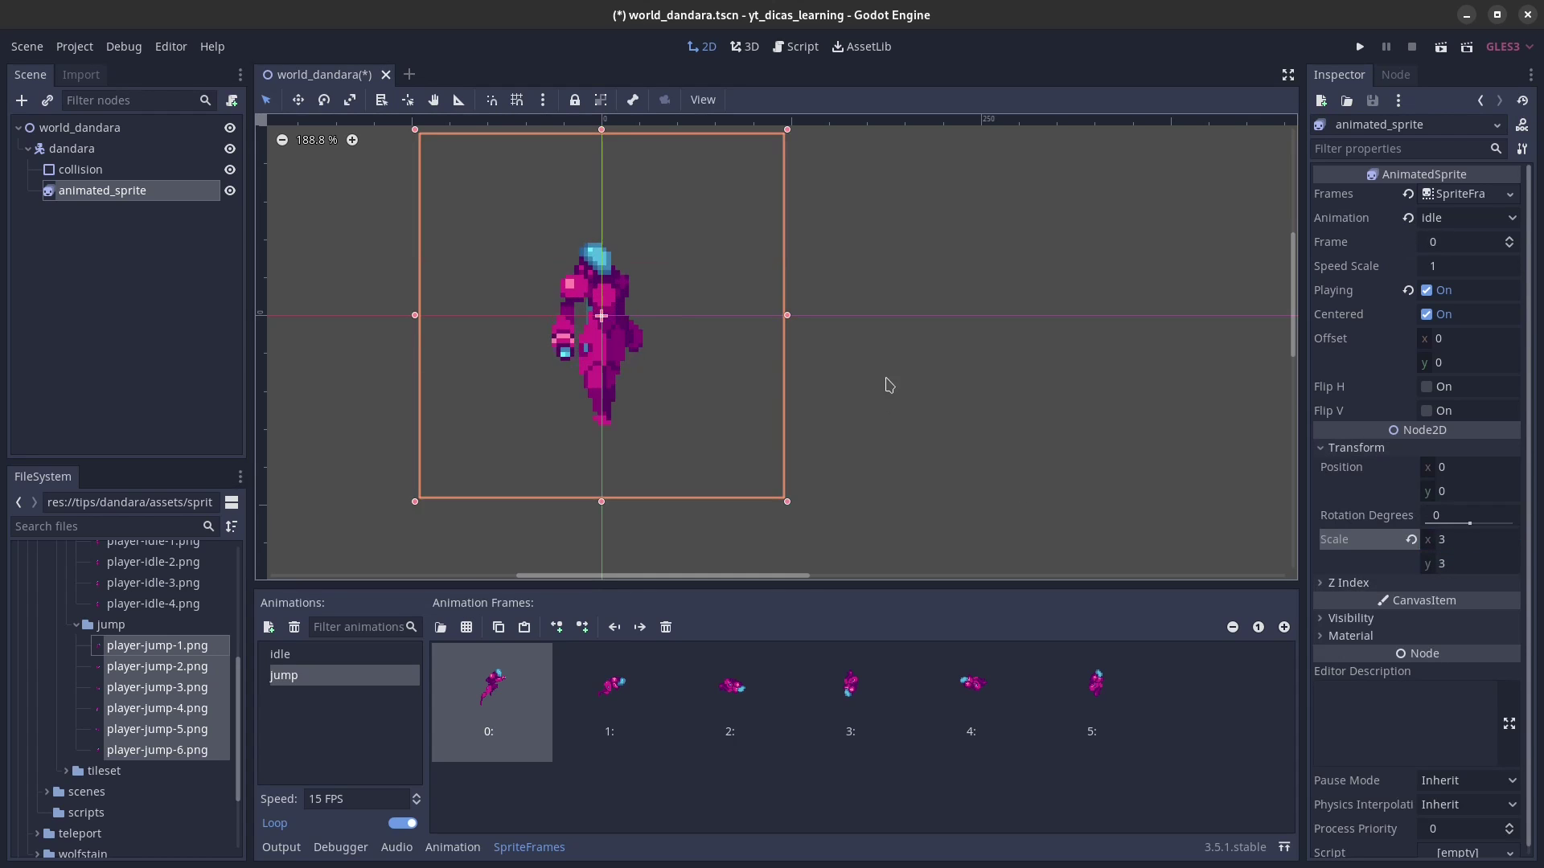
pyautogui.click(153, 172)
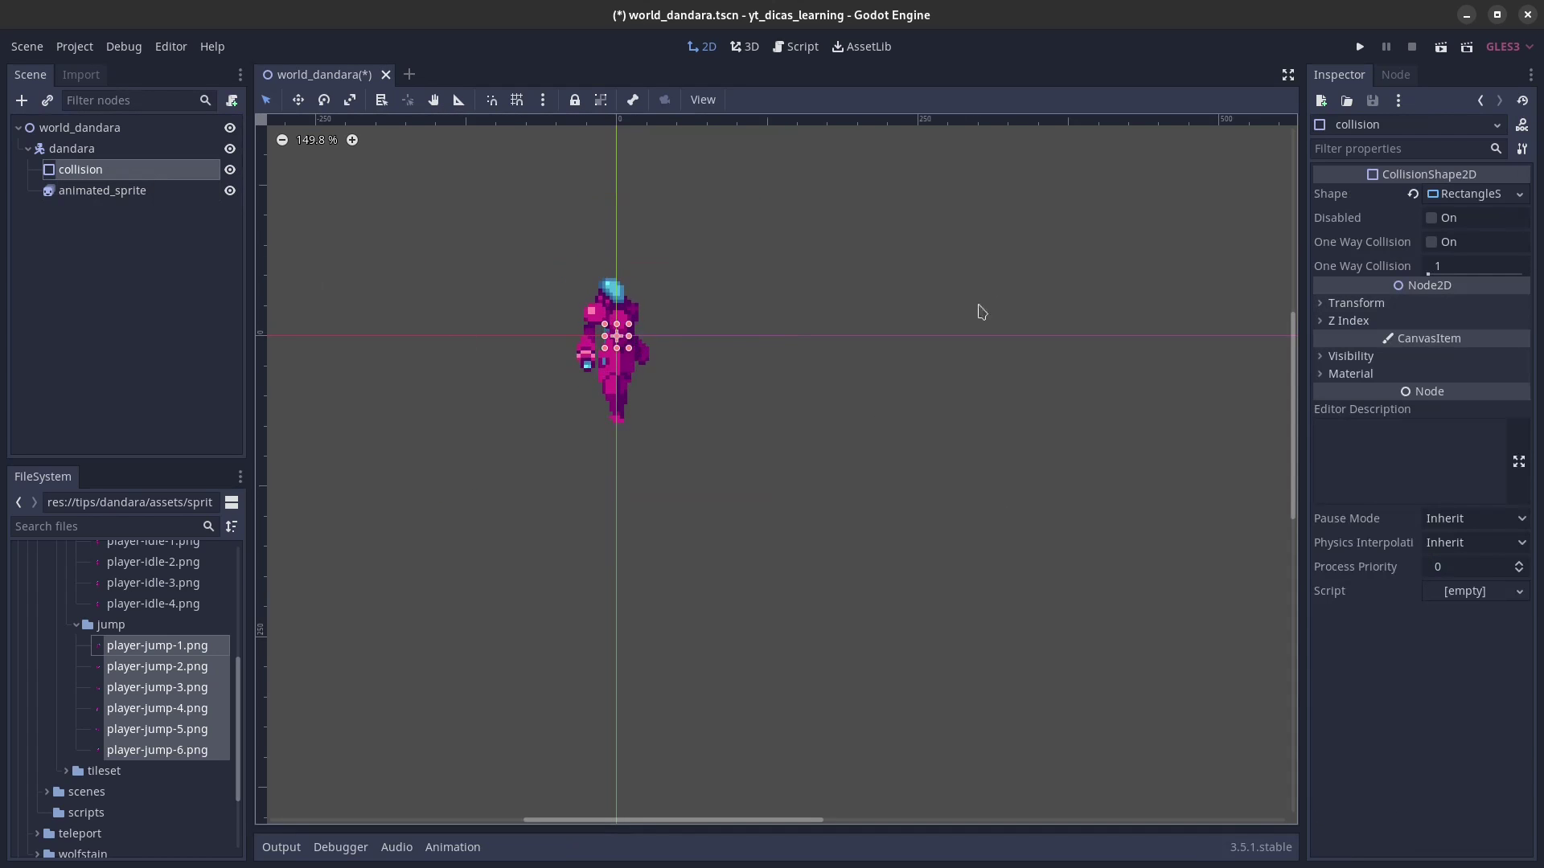
pyautogui.moveTo(629, 348); pyautogui.dragTo(626, 421)
pyautogui.moveTo(619, 302); pyautogui.dragTo(620, 291)
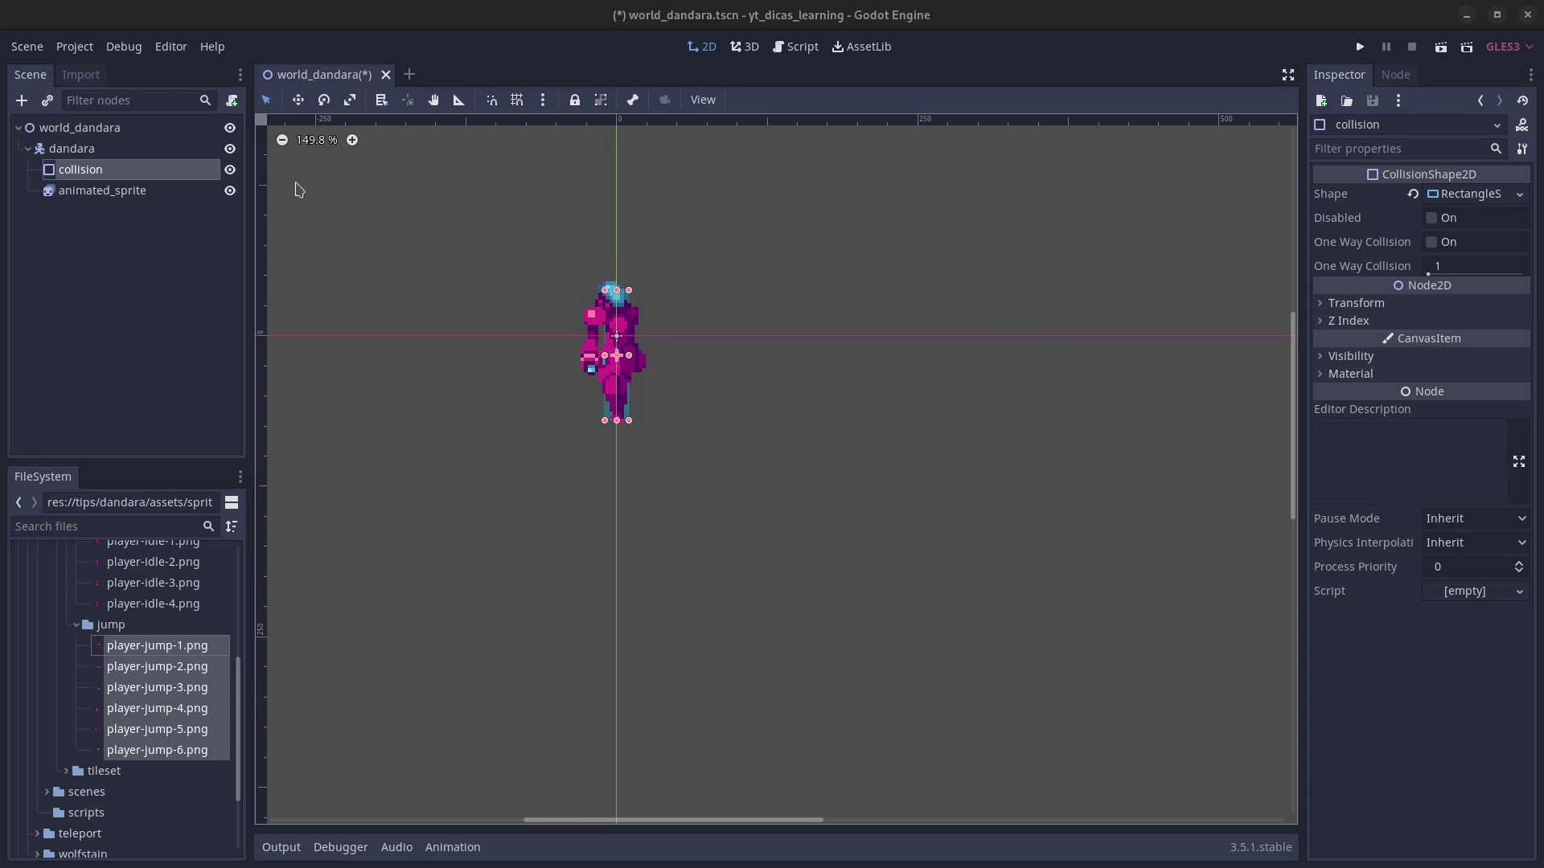
# Step: Raise the sprite so its feet sit at the origin and refit the collision box around it
pyautogui.click(105, 150)
pyautogui.click(81, 169)
pyautogui.click(102, 190)
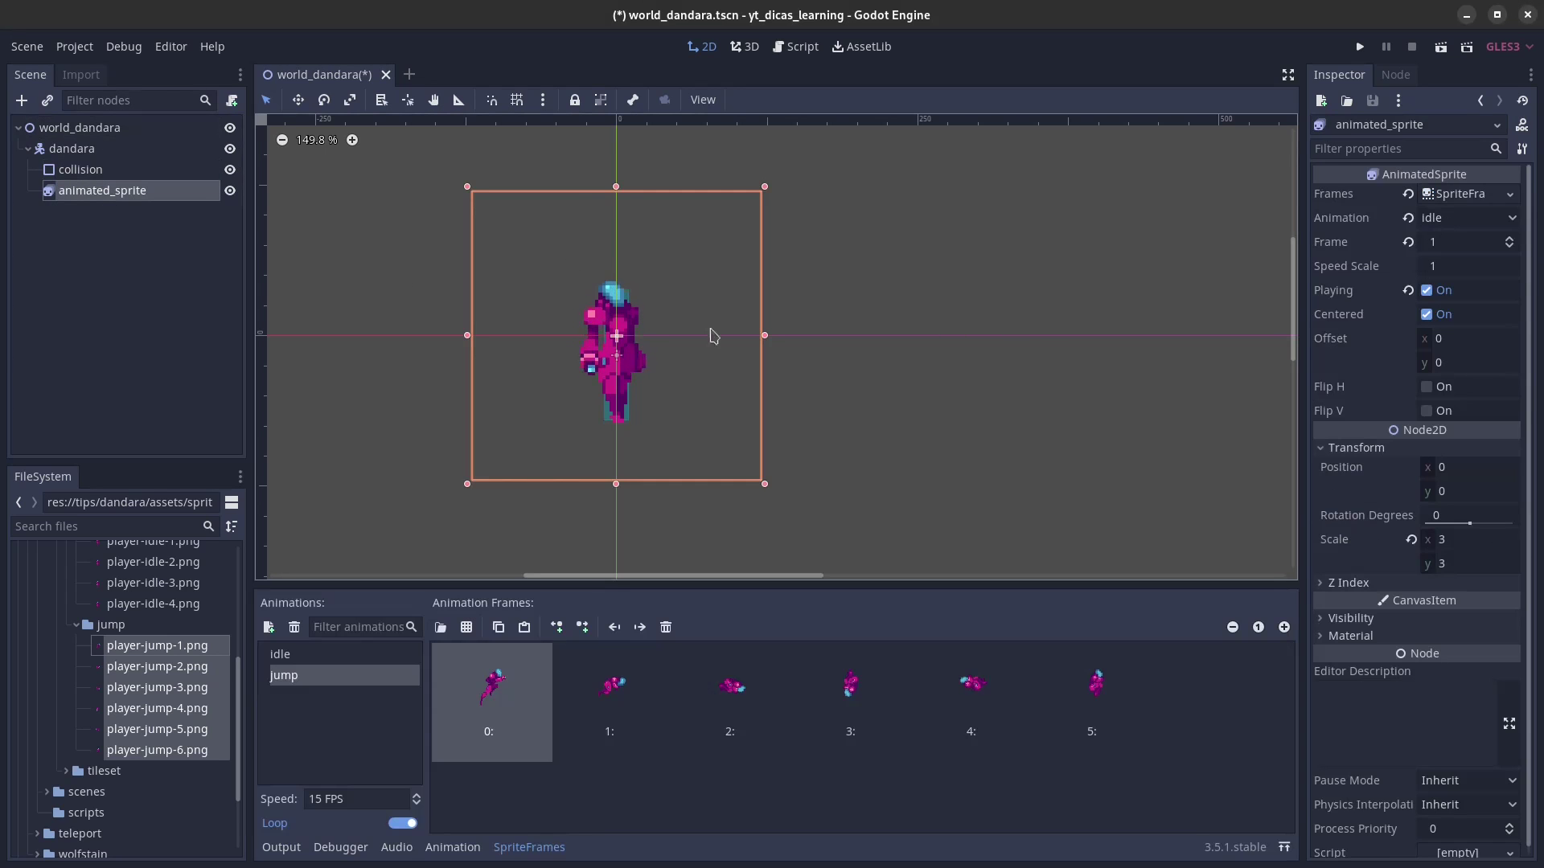
pyautogui.moveTo(796, 346); pyautogui.dragTo(791, 265)
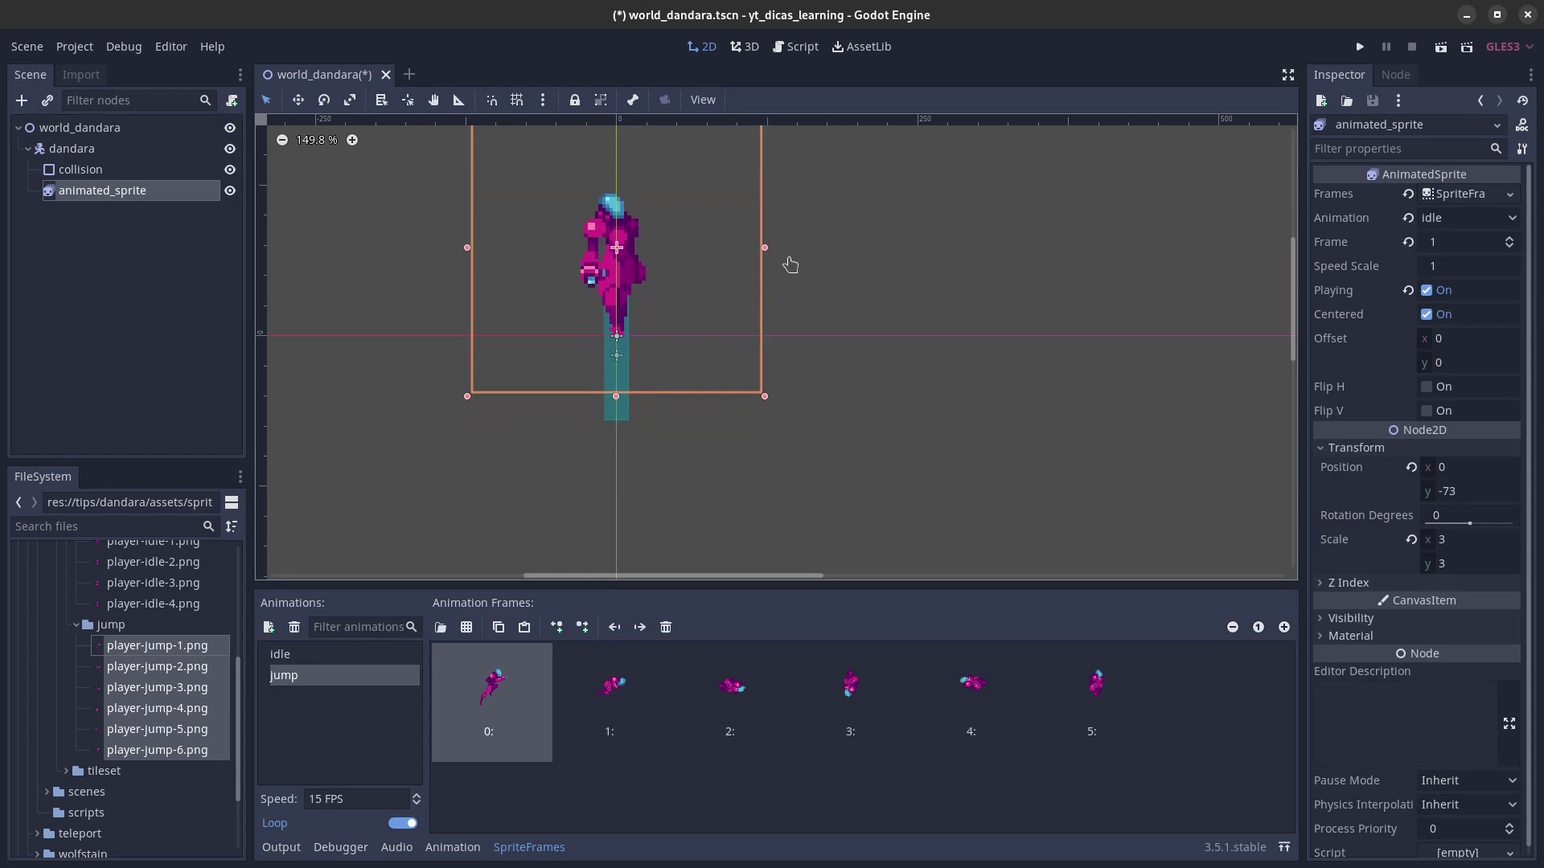
pyautogui.scroll(1, 565, 330)
pyautogui.scroll(-1, 627, 322)
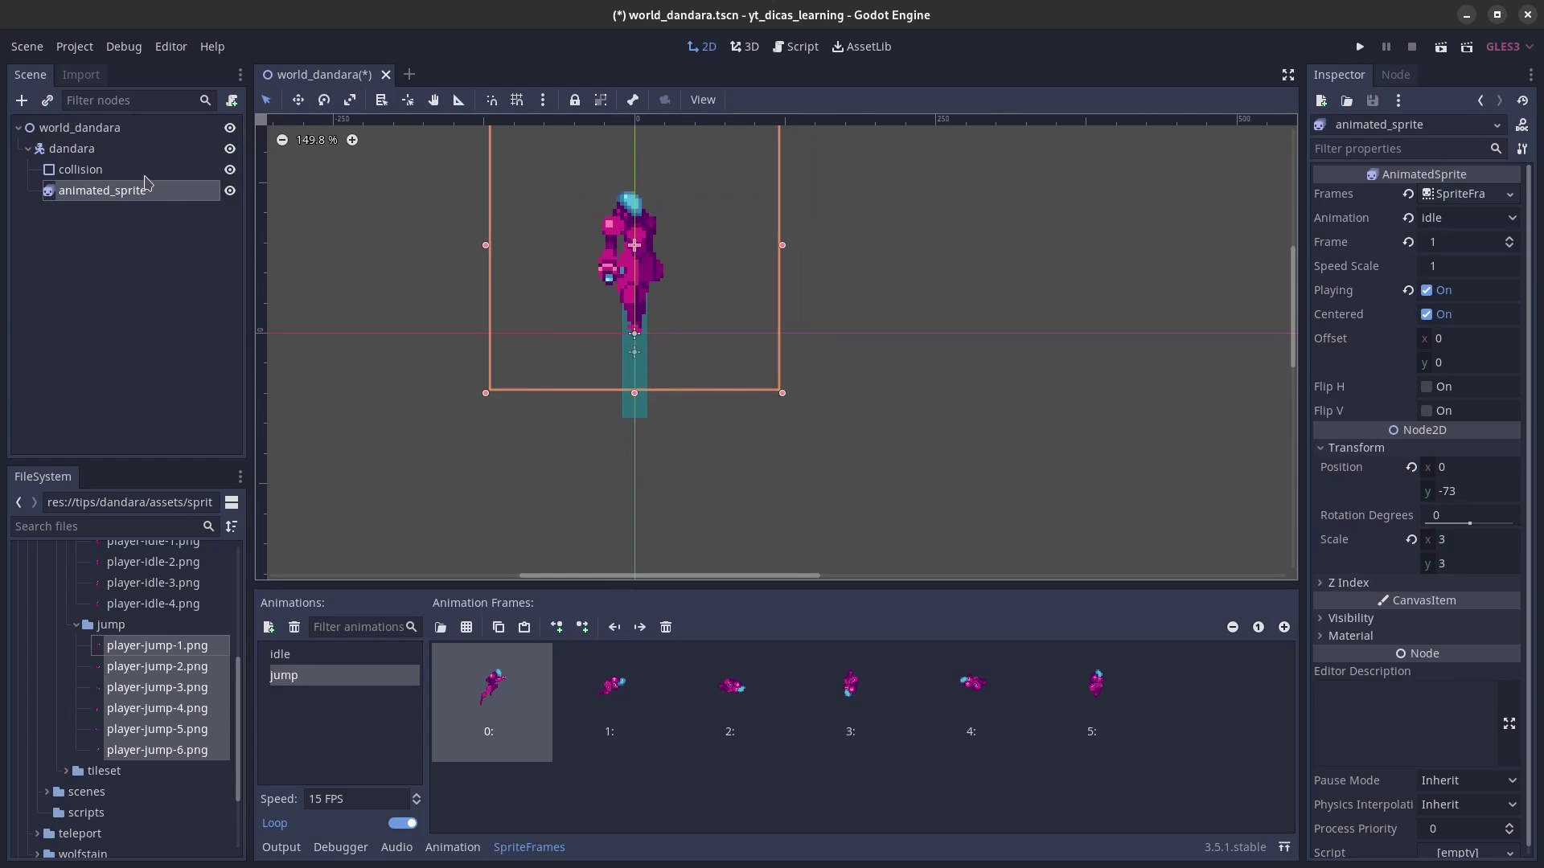
pyautogui.click(145, 171)
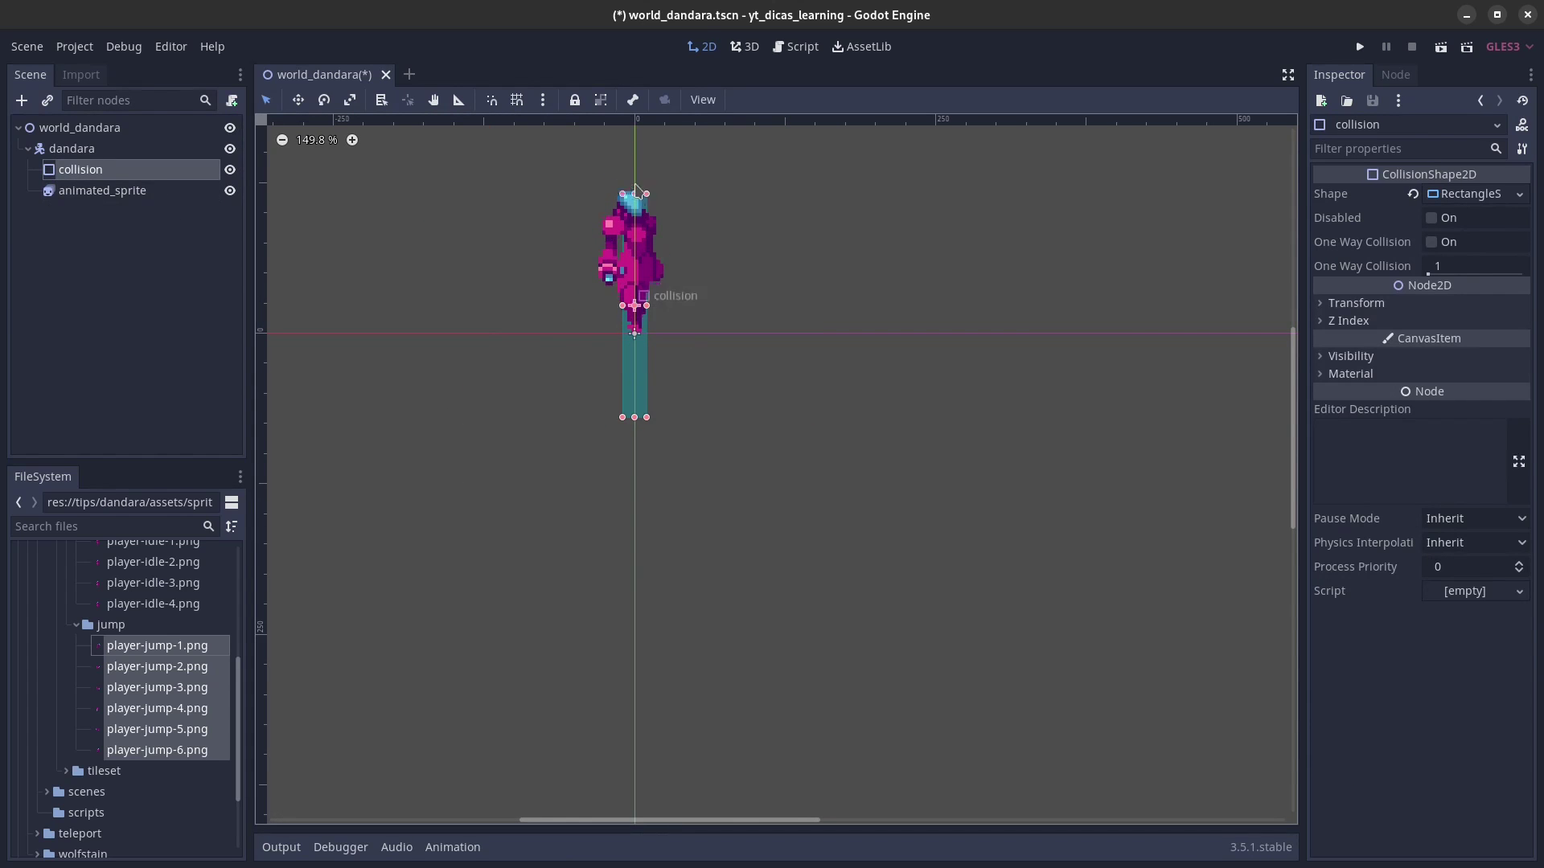
pyautogui.moveTo(634, 417); pyautogui.dragTo(643, 315)
pyautogui.scroll(1, 649, 313)
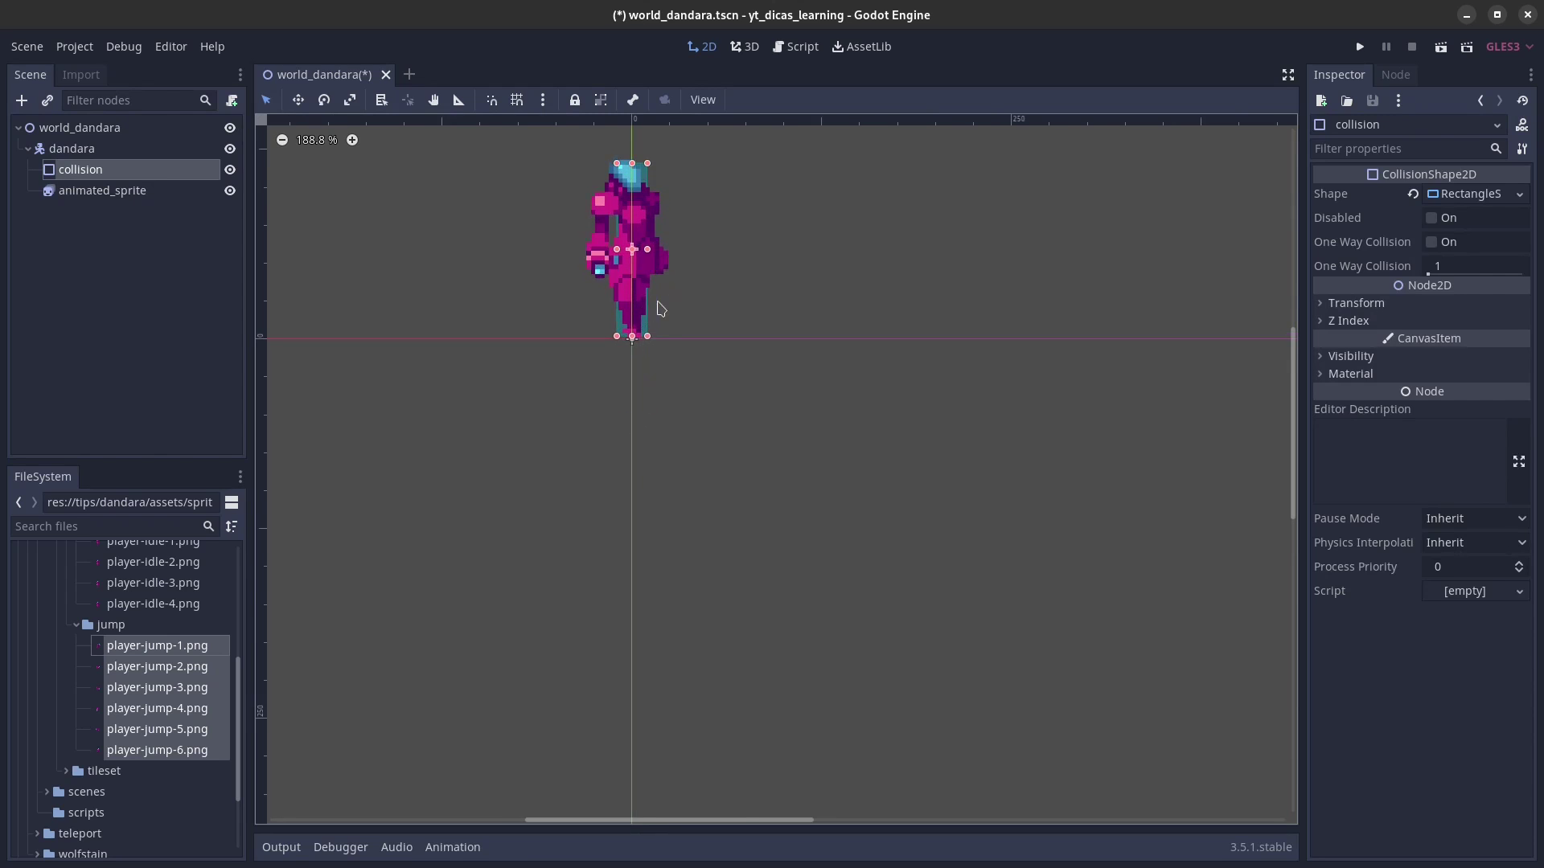
pyautogui.moveTo(658, 308); pyautogui.dragTo(668, 368, button='middle')
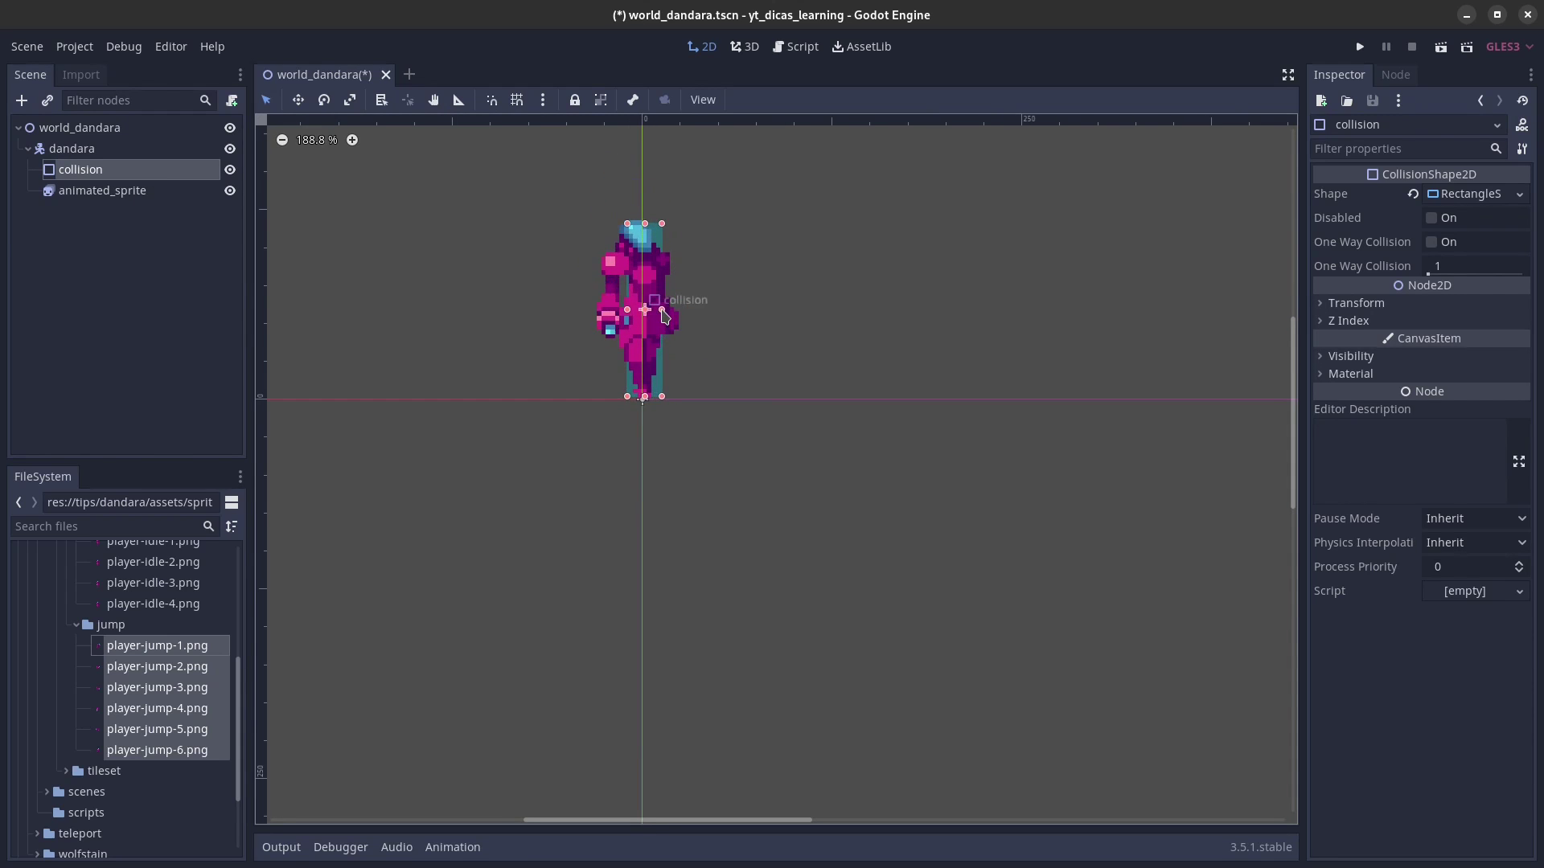
pyautogui.moveTo(664, 315); pyautogui.dragTo(667, 315)
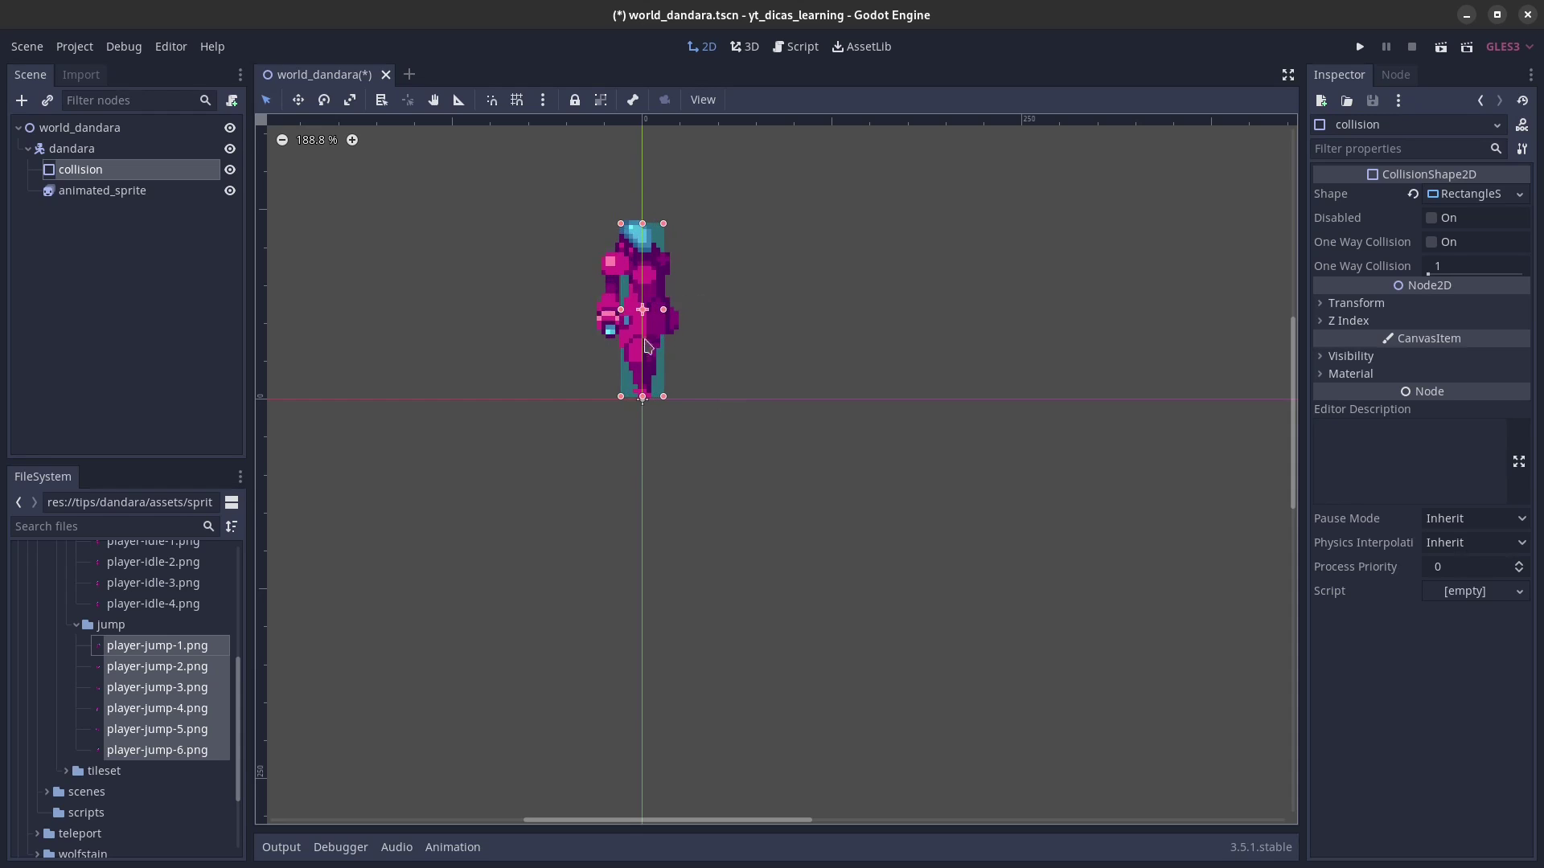
# Step: Save world_dandara.tscn and recentre the view on the character
pyautogui.hotkey('ctrl', 's')
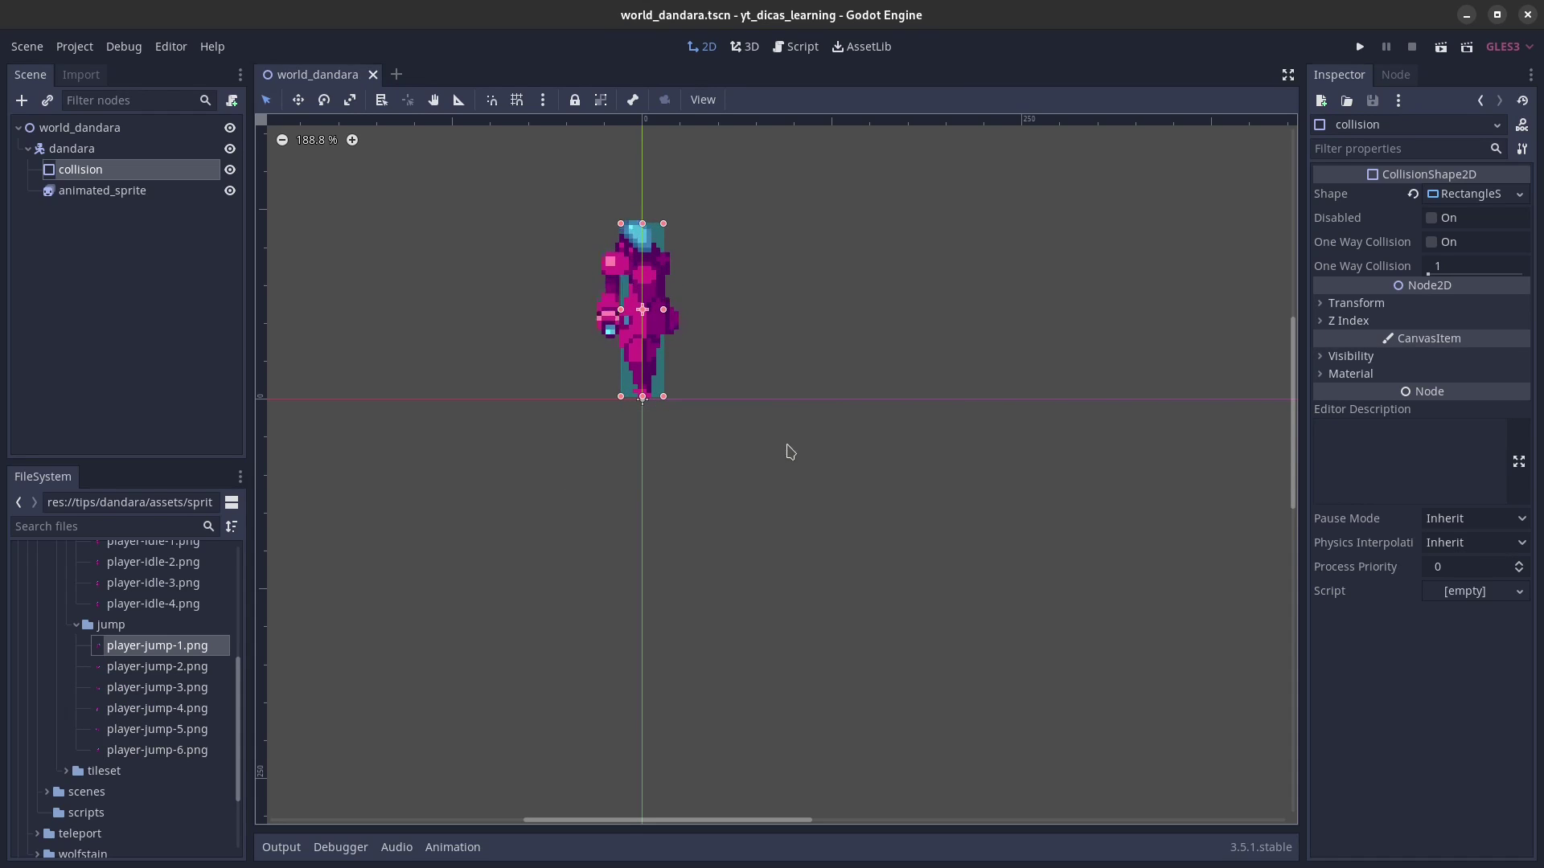
pyautogui.scroll(-2, 761, 398)
pyautogui.scroll(-2, 765, 413)
pyautogui.moveTo(837, 397); pyautogui.dragTo(655, 487, button='middle')
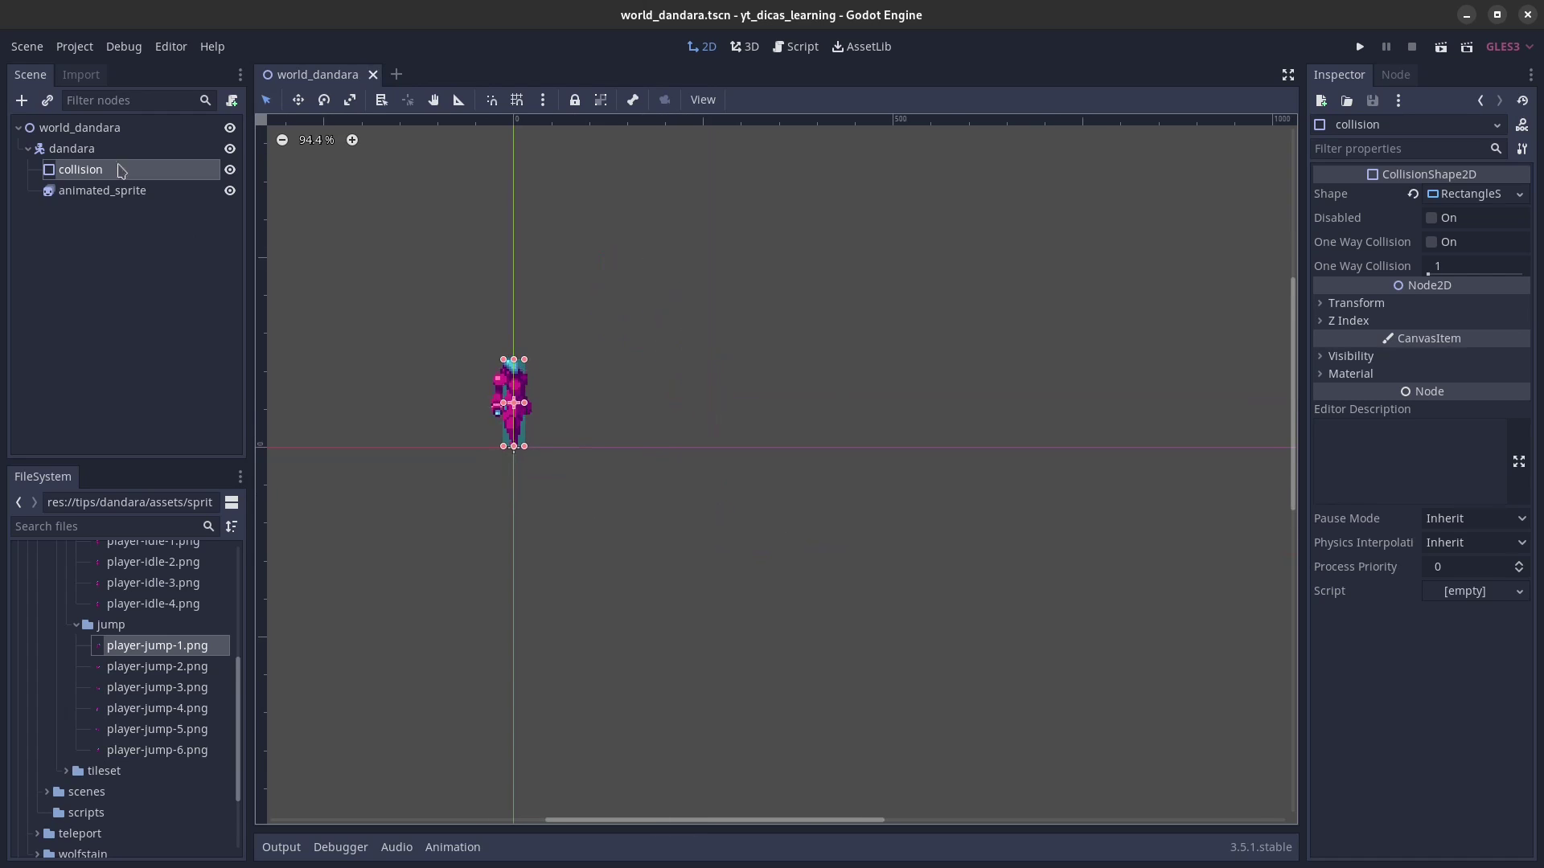
# Step: Add a Node2D child named effects under dandara
pyautogui.click(90, 150)
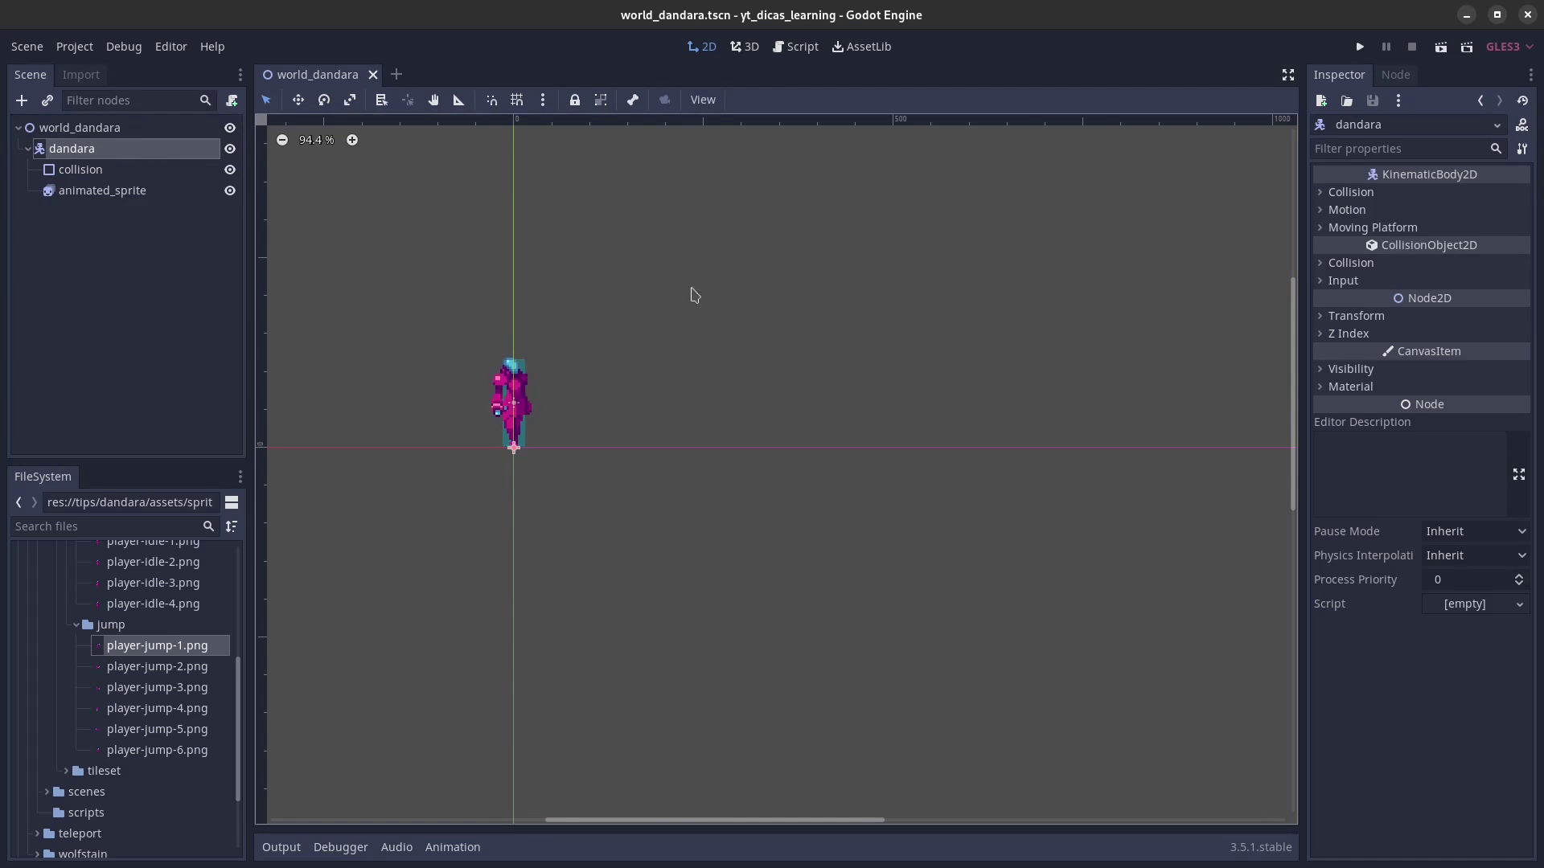
pyautogui.click(23, 102)
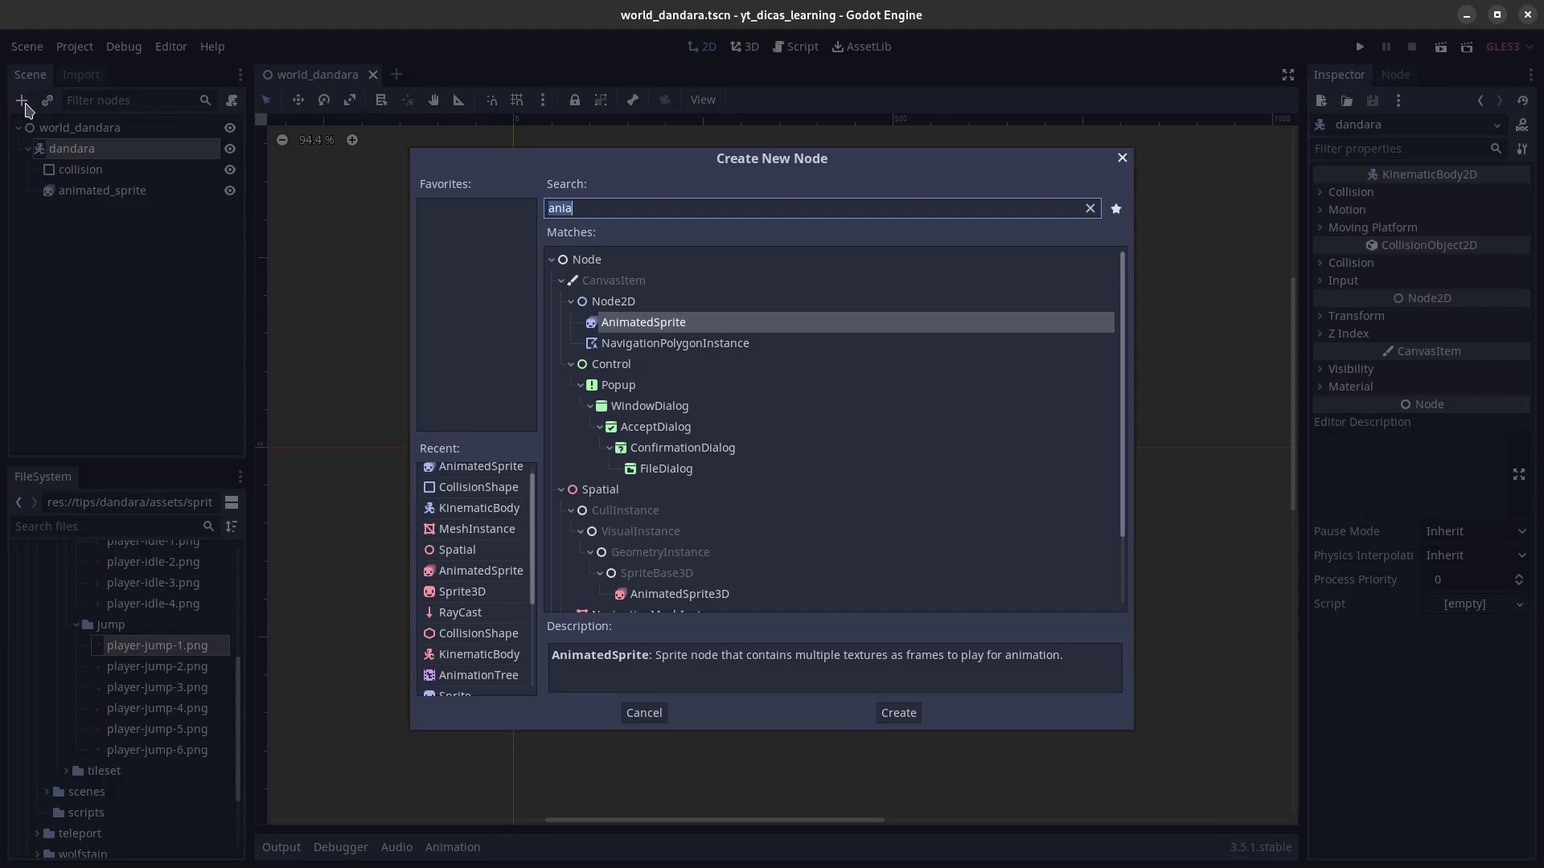
pyautogui.doubleClick(618, 303)
pyautogui.press('F2')
pyautogui.write('effects')
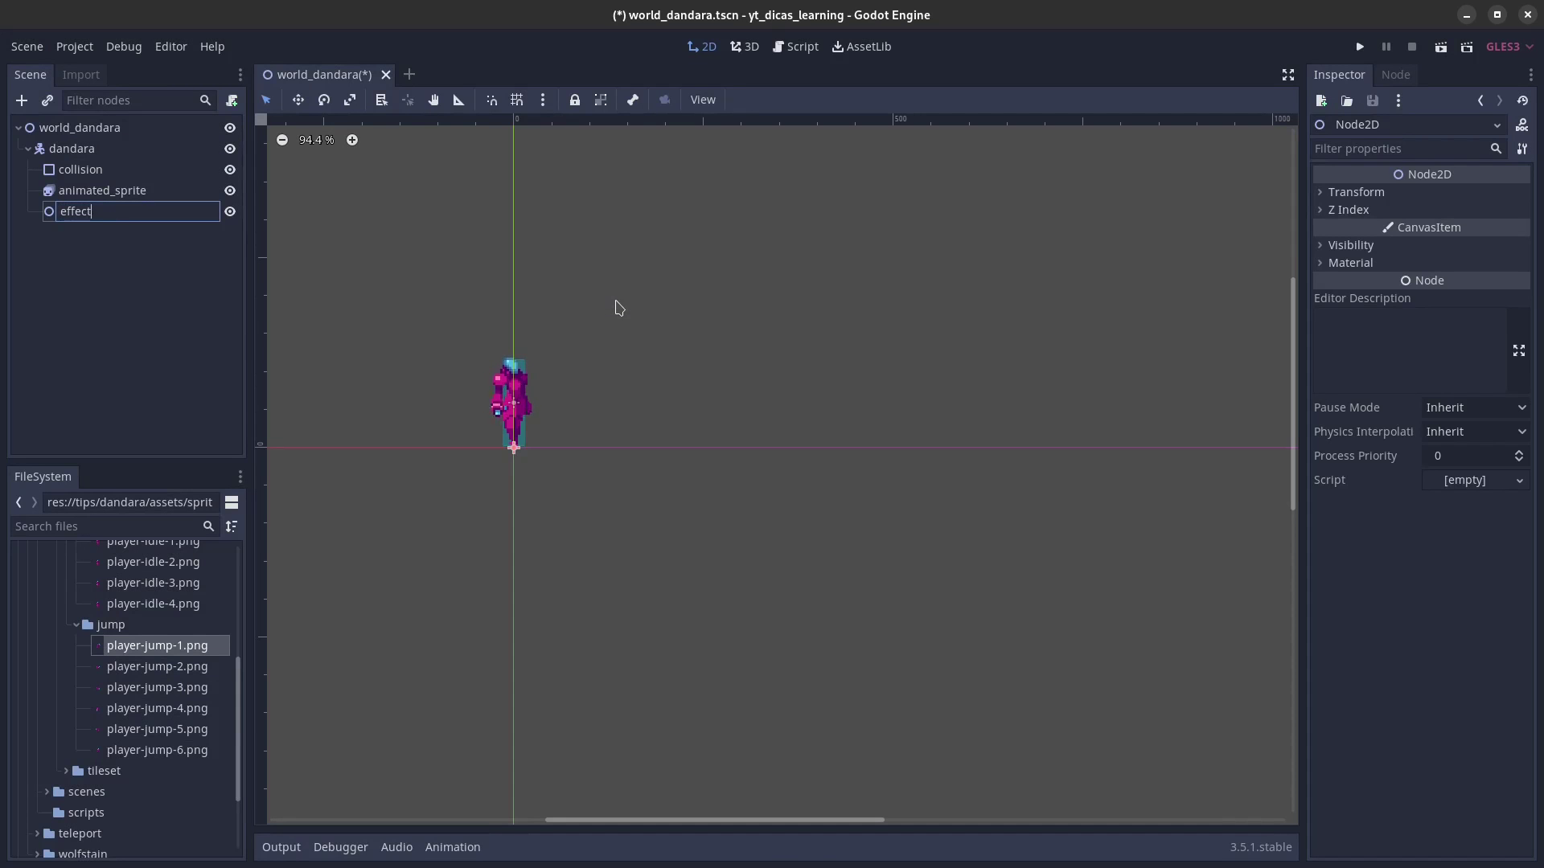
pyautogui.press('Return')
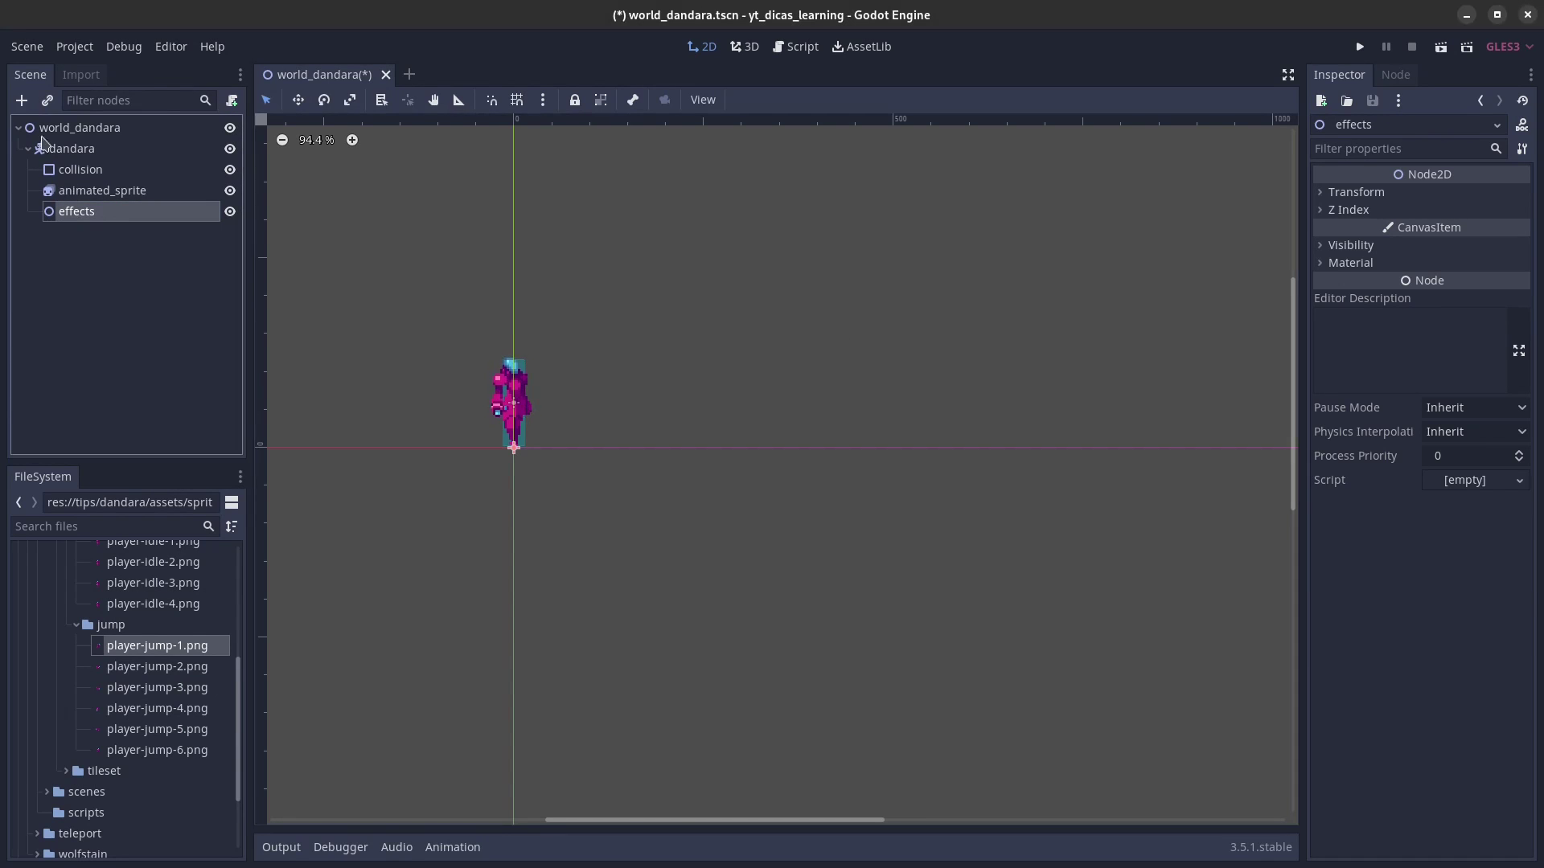
# Step: Add a Sprite child named sprite under effects
pyautogui.click(21, 100)
pyautogui.write('sprit')
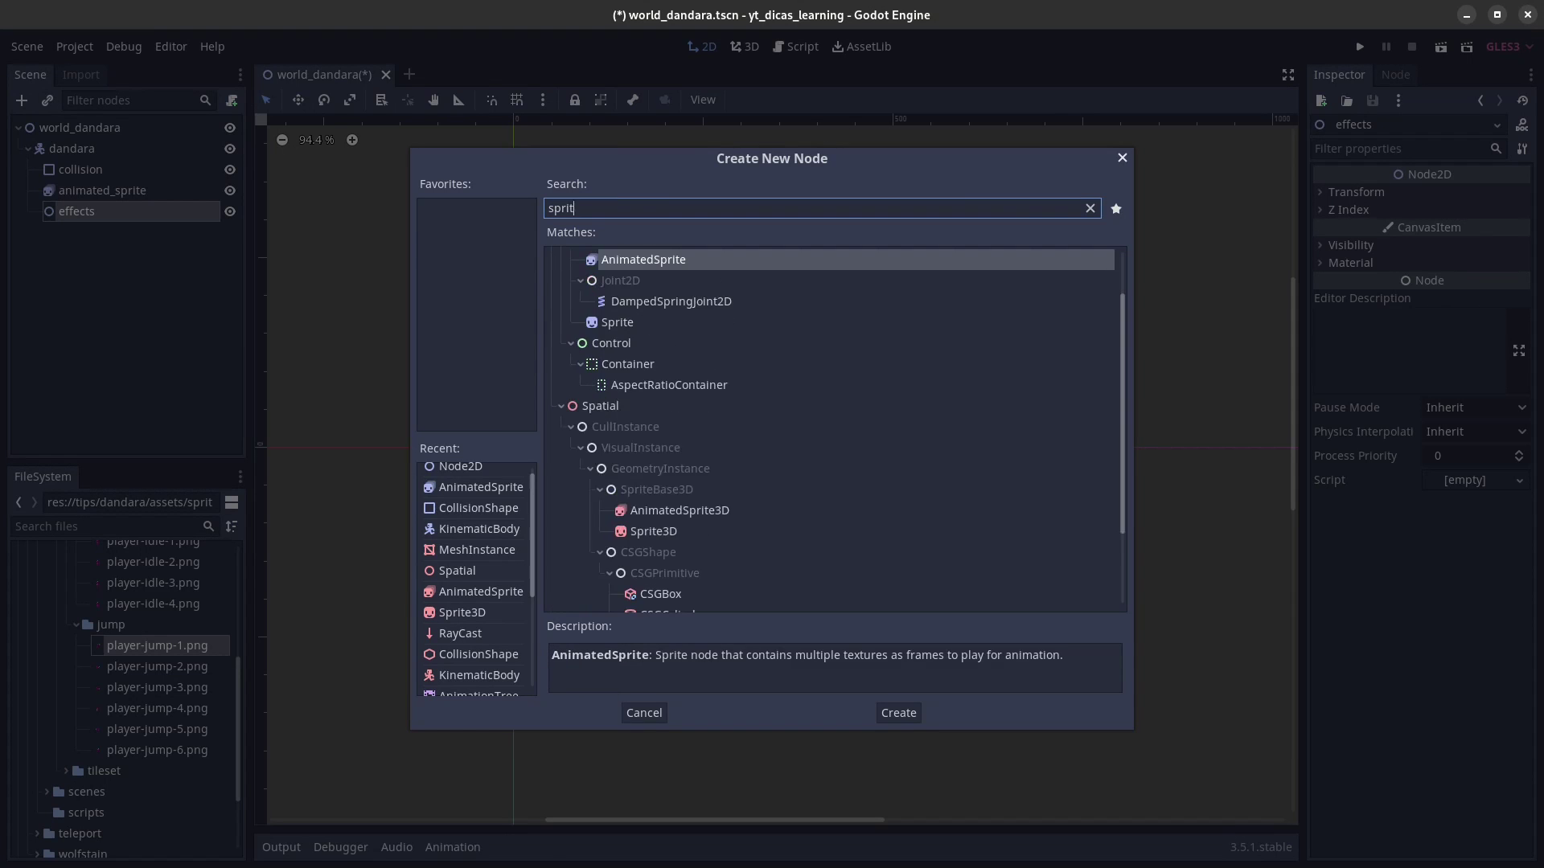
pyautogui.write('e')
pyautogui.press('Return')
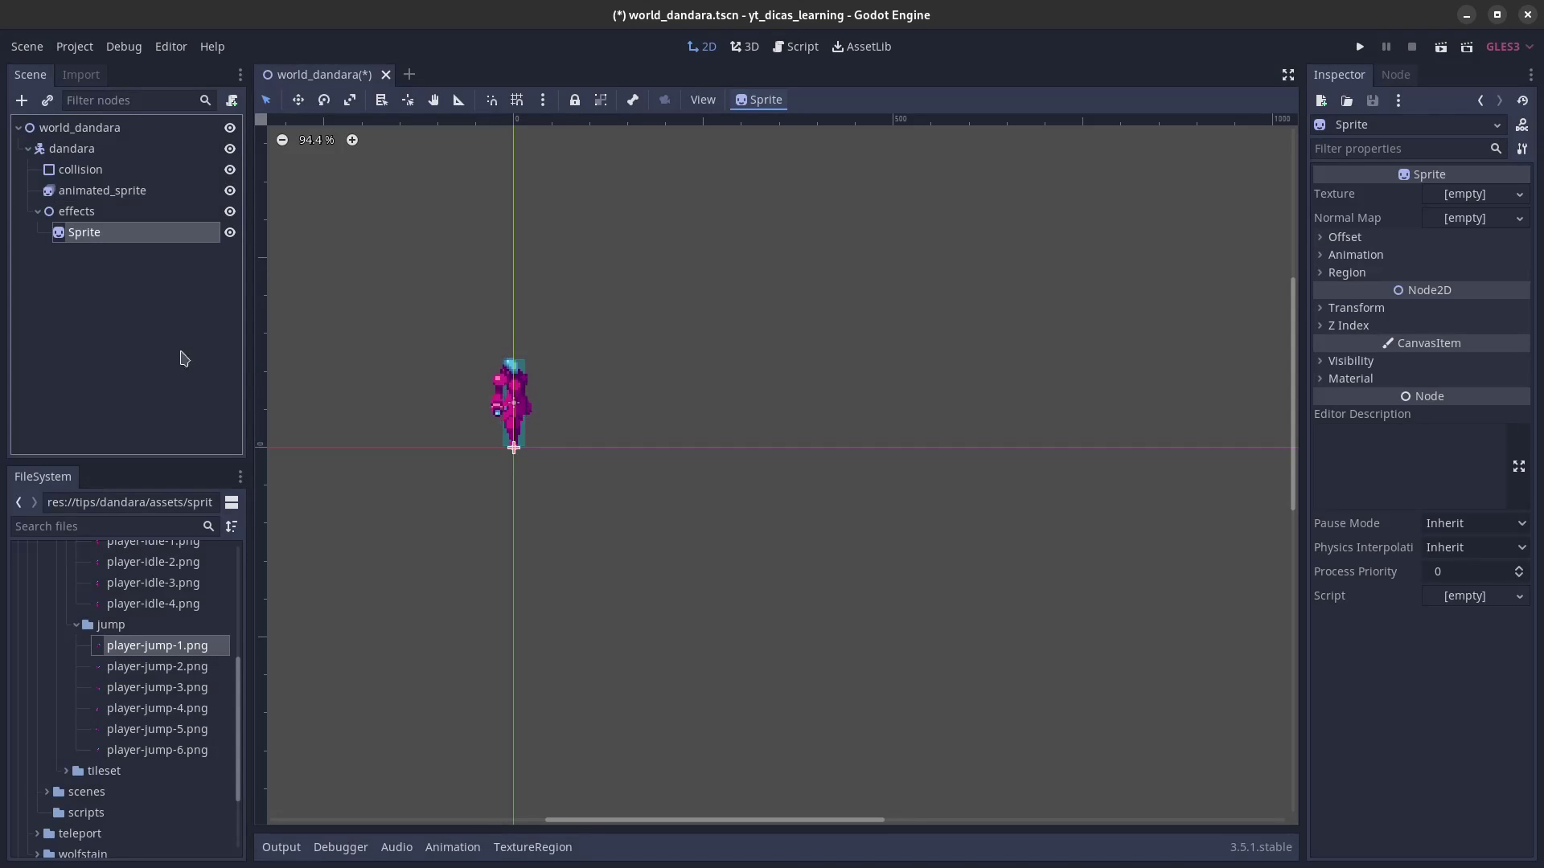
pyautogui.press('F2')
pyautogui.write('sprite')
pyautogui.press('Return')
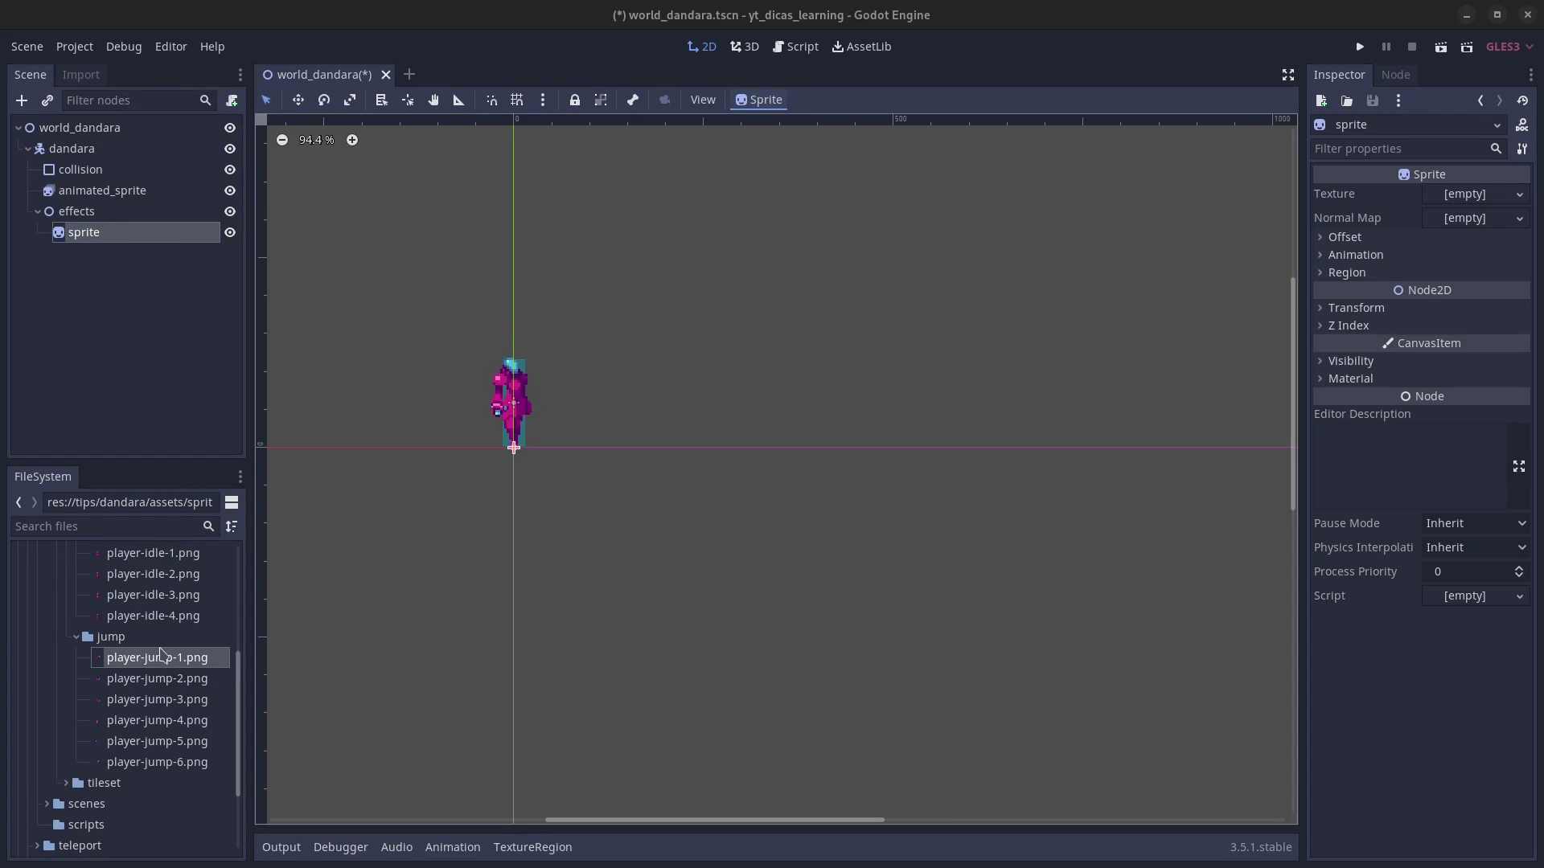
# Step: Give the sprite the sphere.png texture and move it up to surround the character
pyautogui.scroll(4, 161, 653)
pyautogui.click(69, 643)
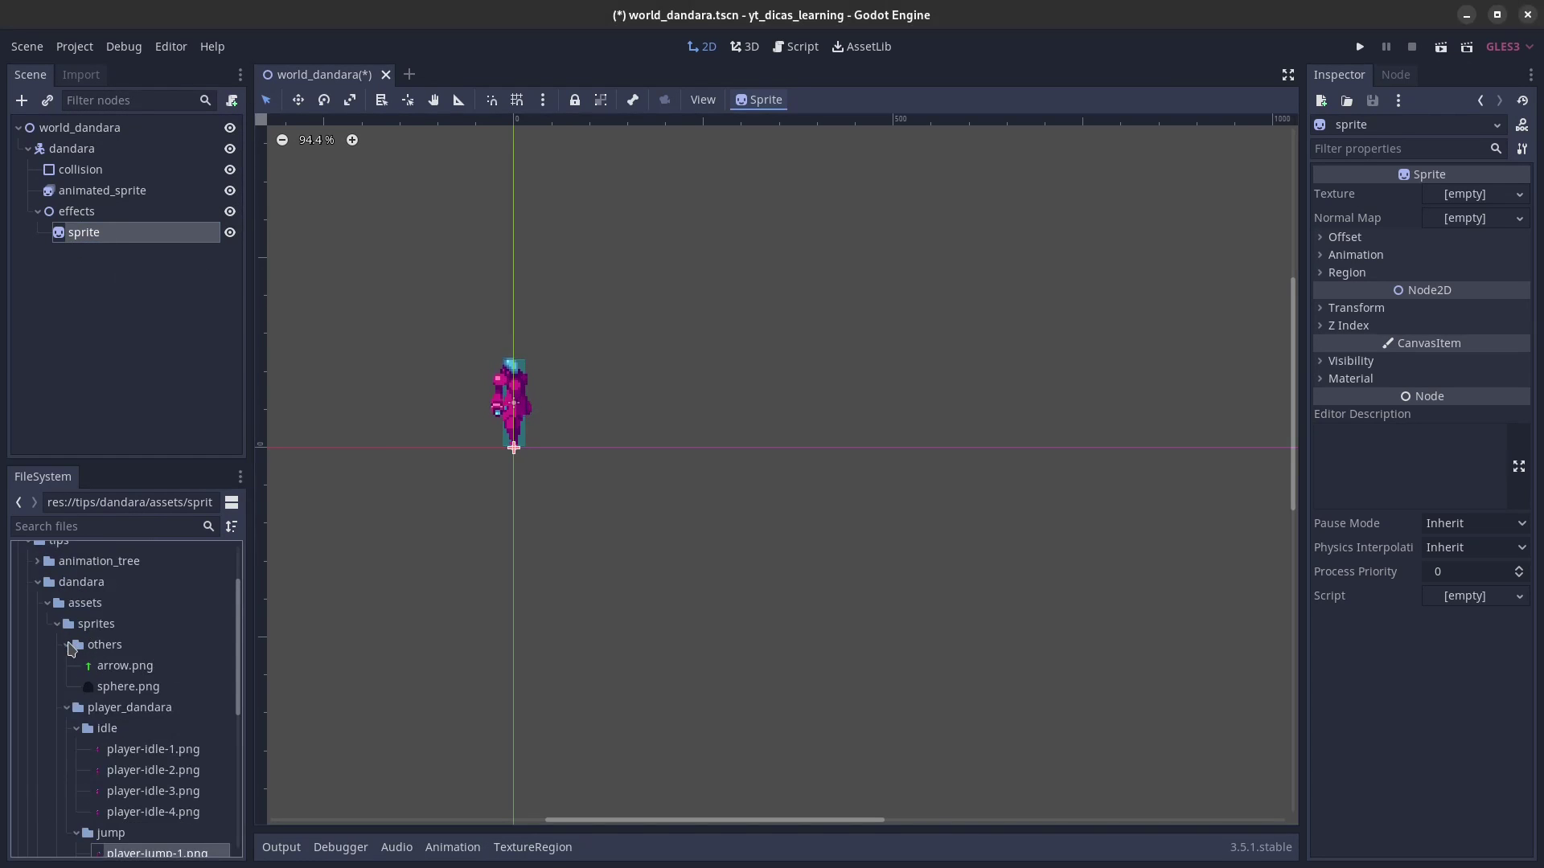
pyautogui.click(141, 684)
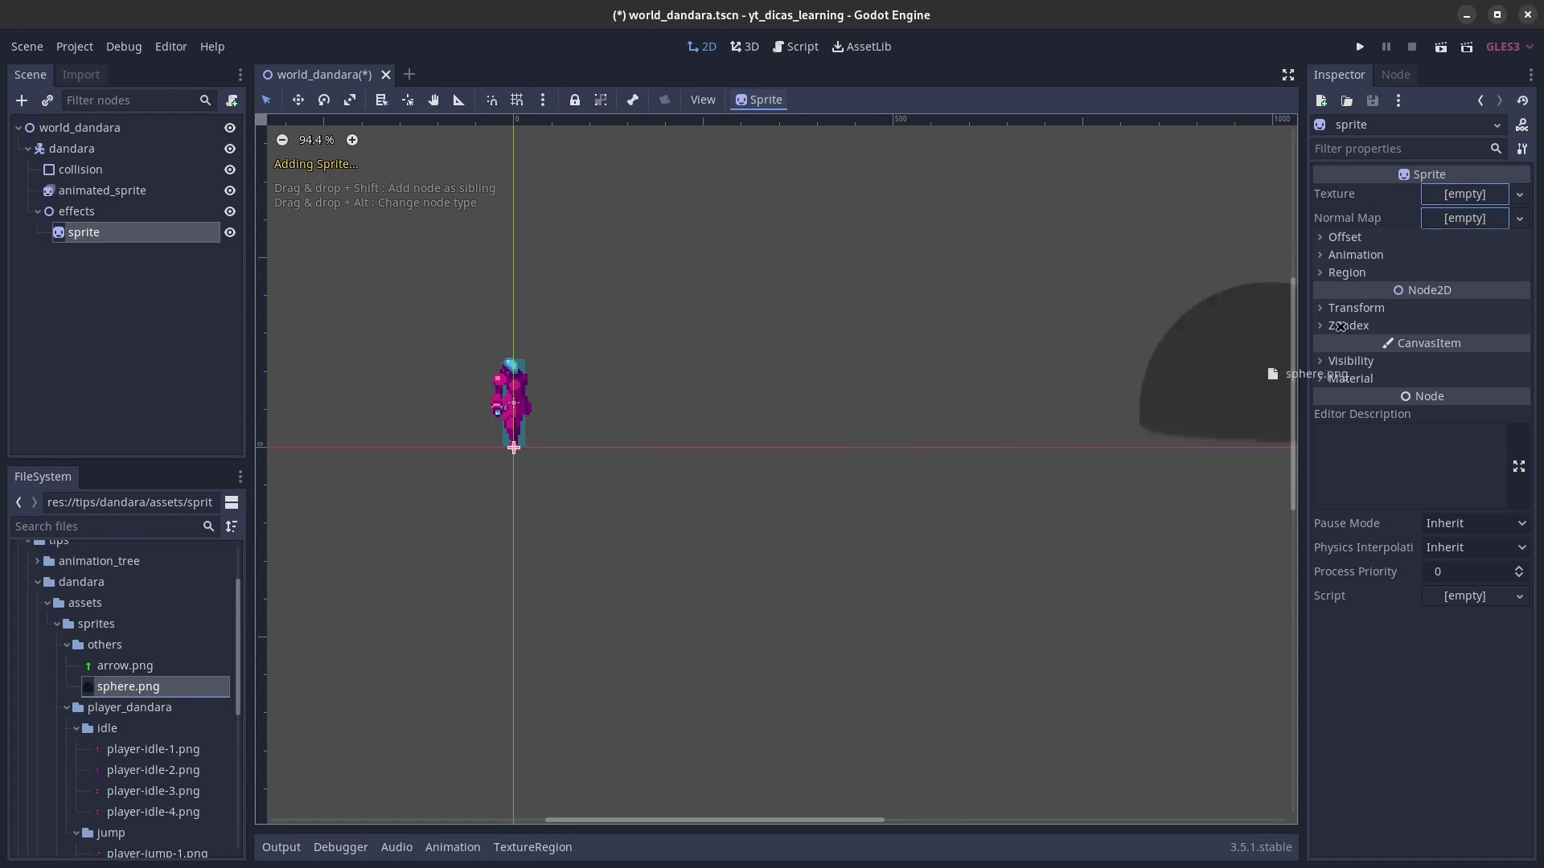
pyautogui.moveTo(171, 687); pyautogui.dragTo(1496, 197)
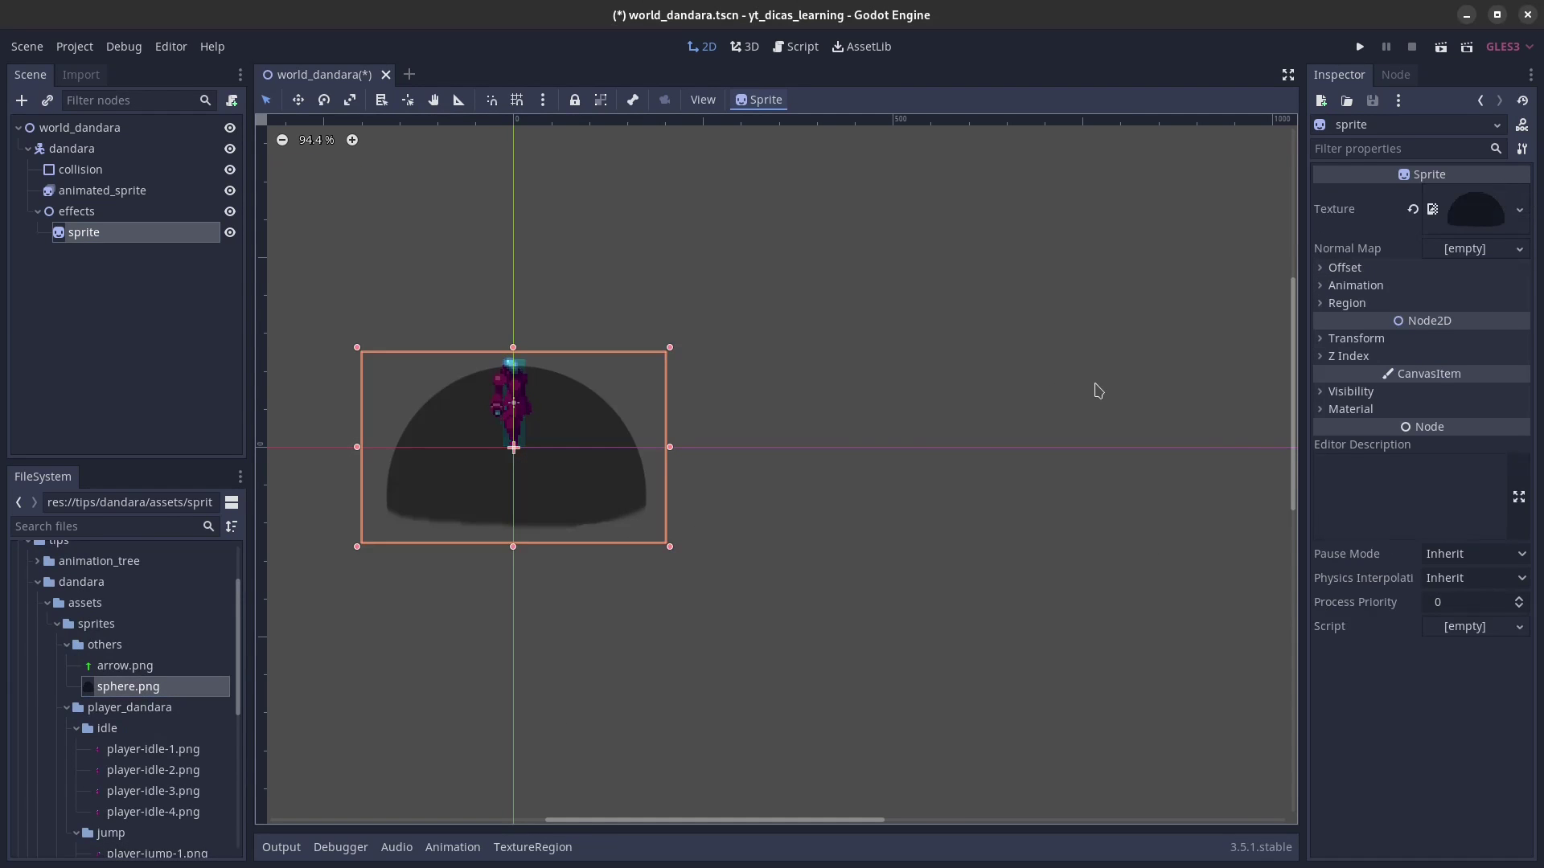
pyautogui.moveTo(831, 527); pyautogui.dragTo(861, 456)
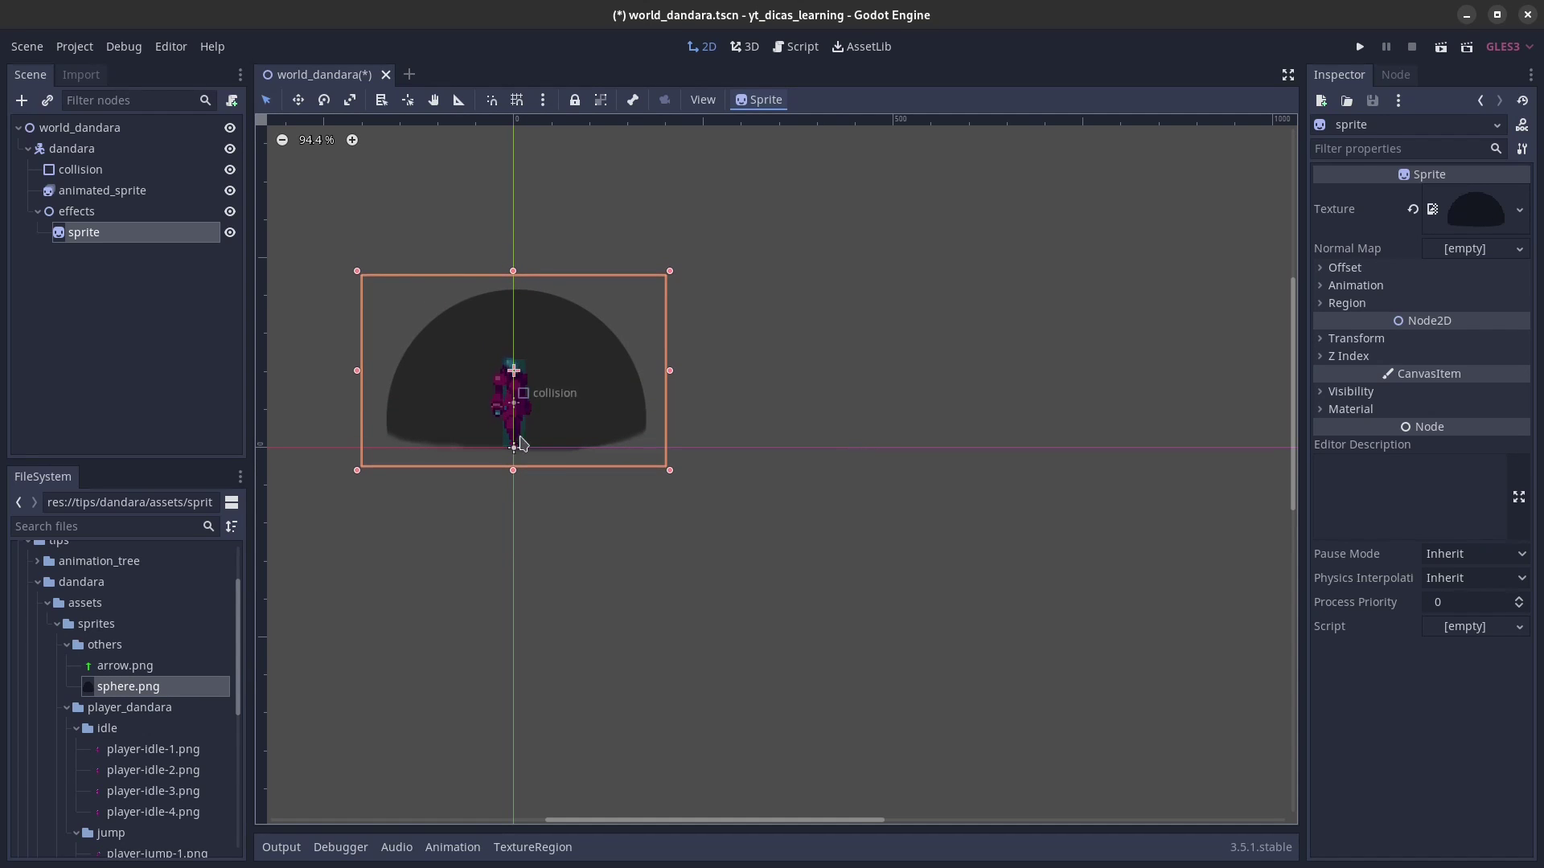
pyautogui.click(147, 337)
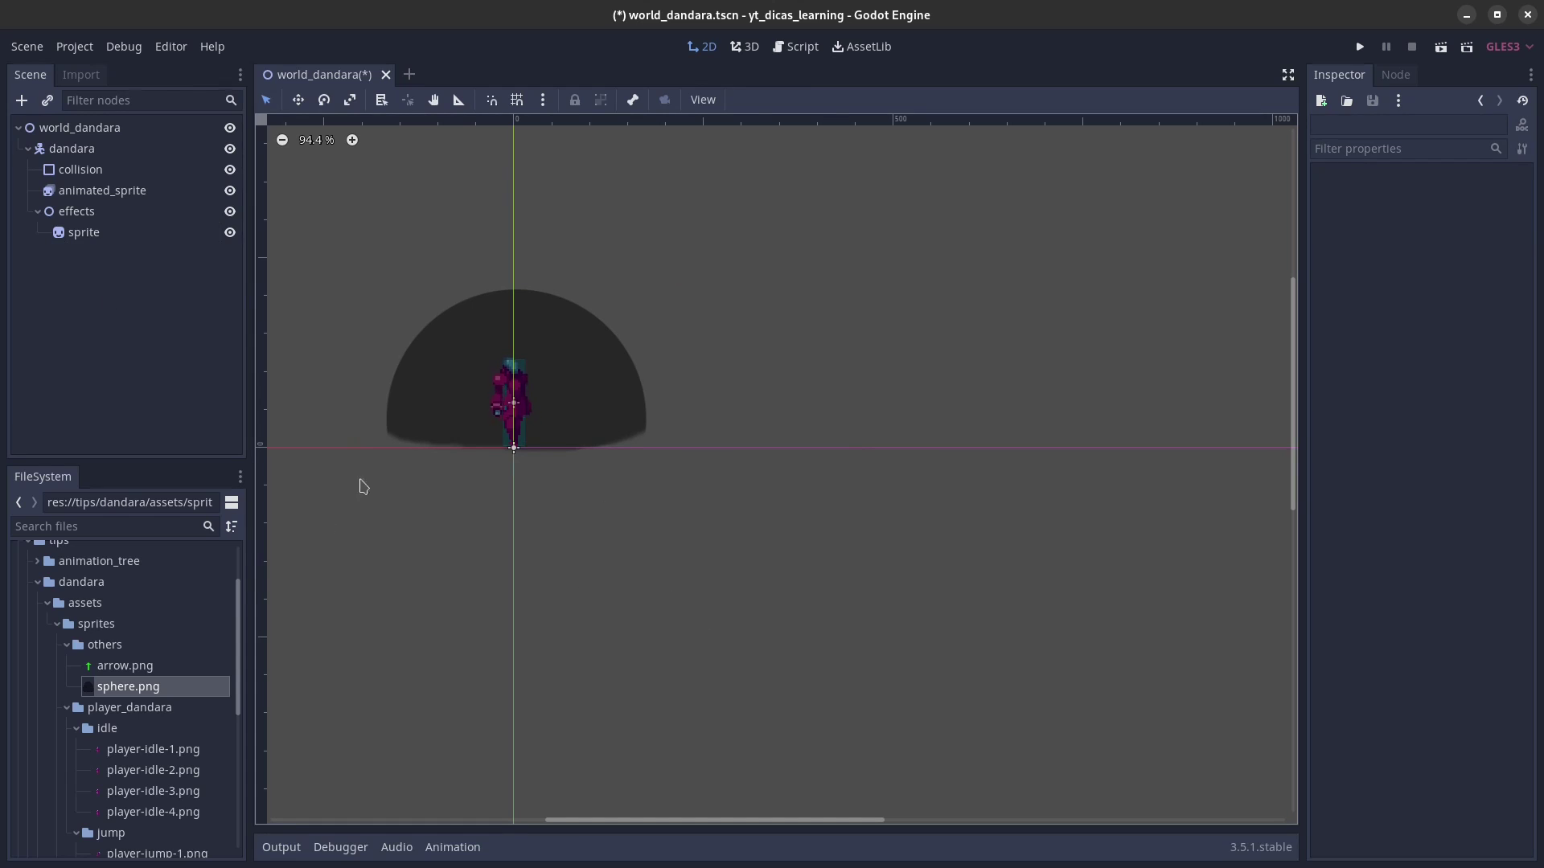
pyautogui.click(105, 130)
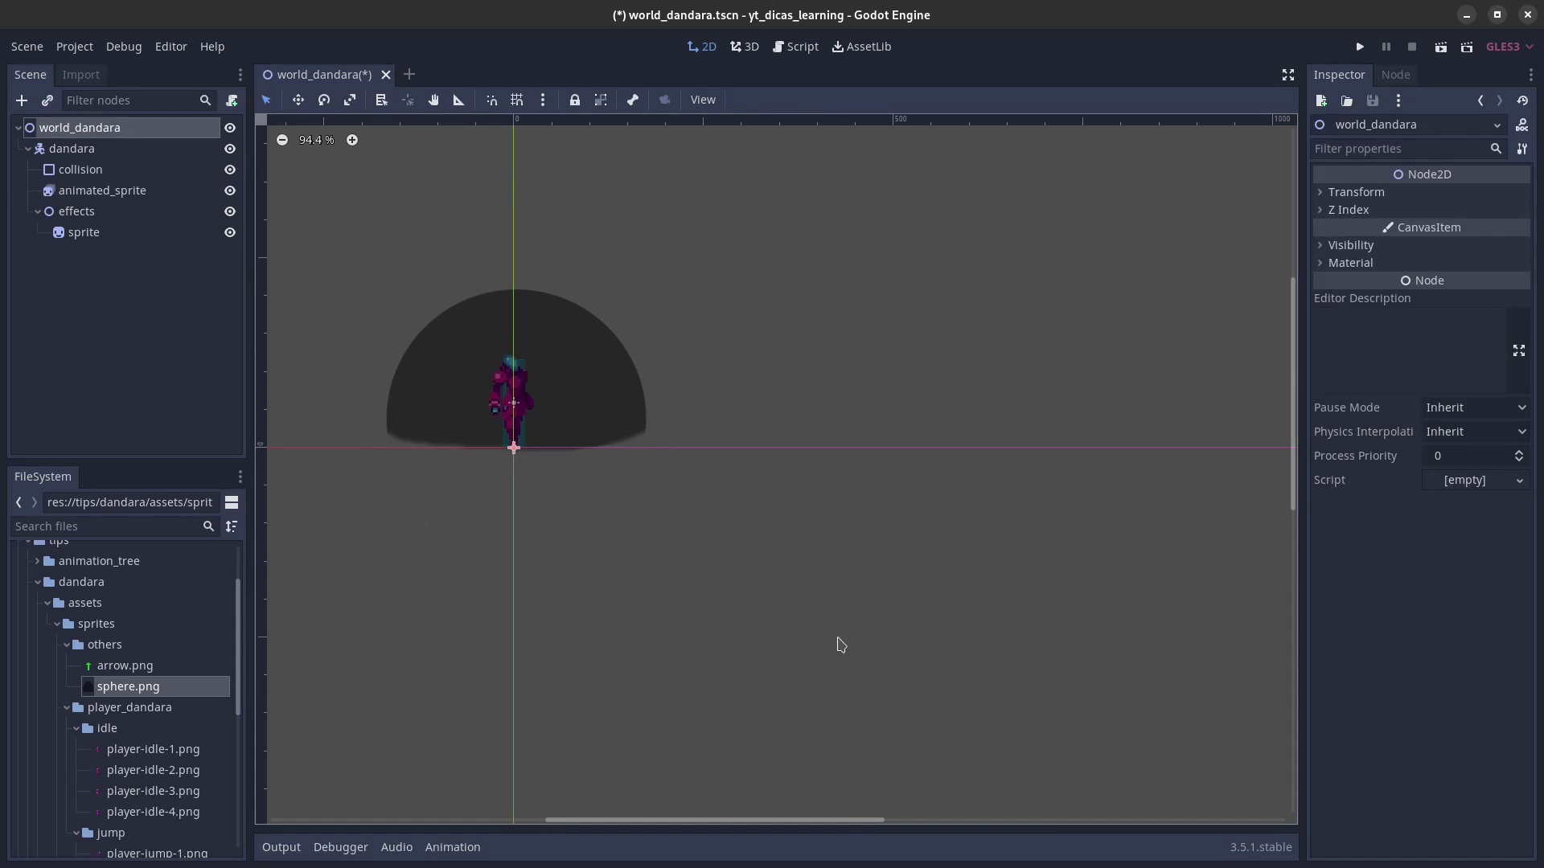
# Step: Add a StaticBody2D named 'plataform' under the world_dandara root
pyautogui.click(84, 134)
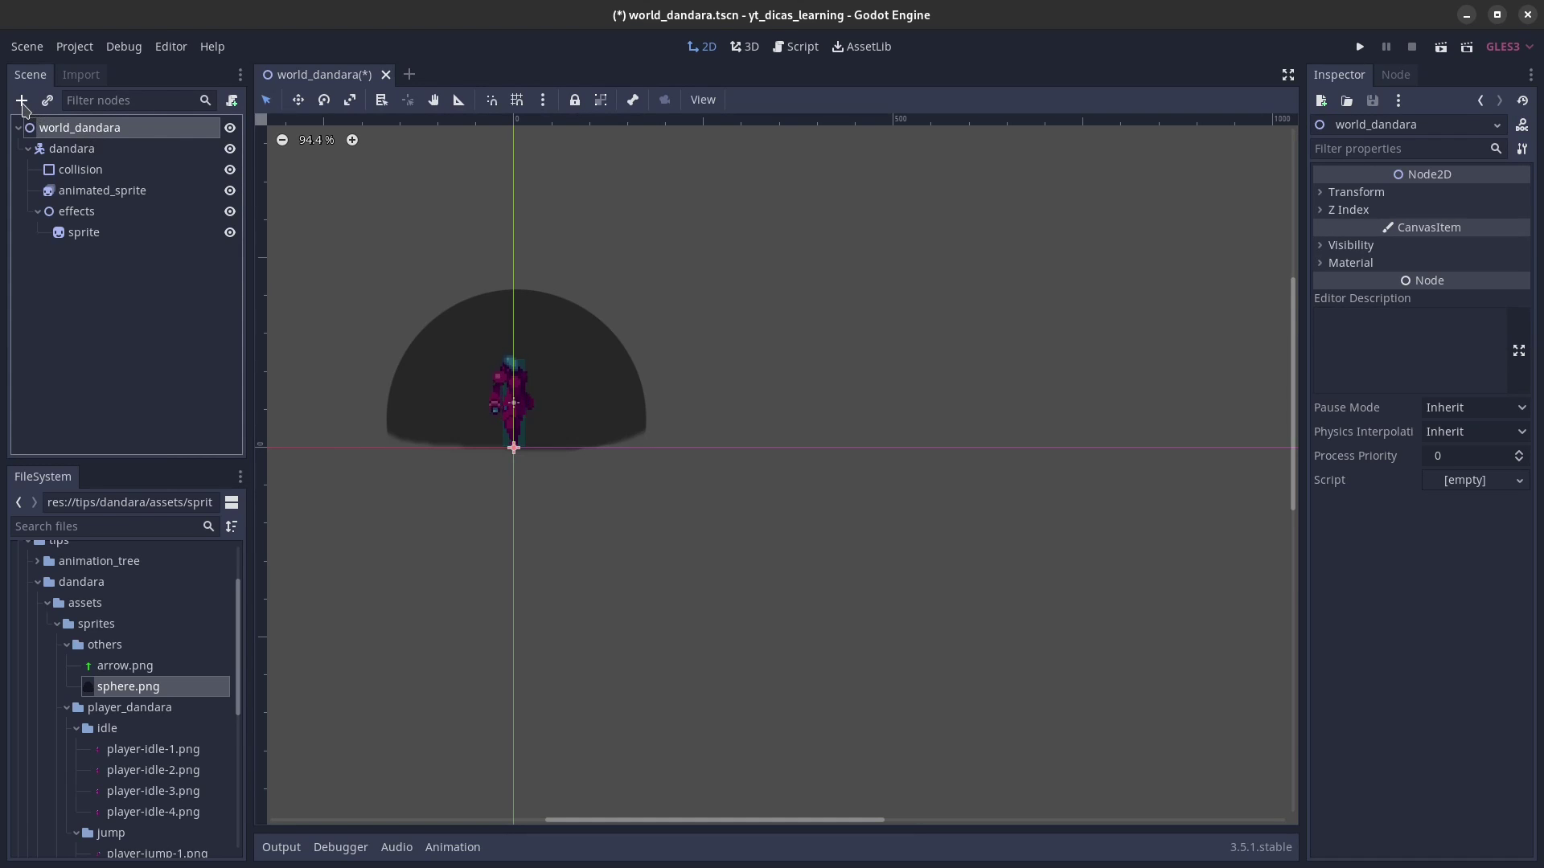
pyautogui.click(23, 103)
pyautogui.write('static')
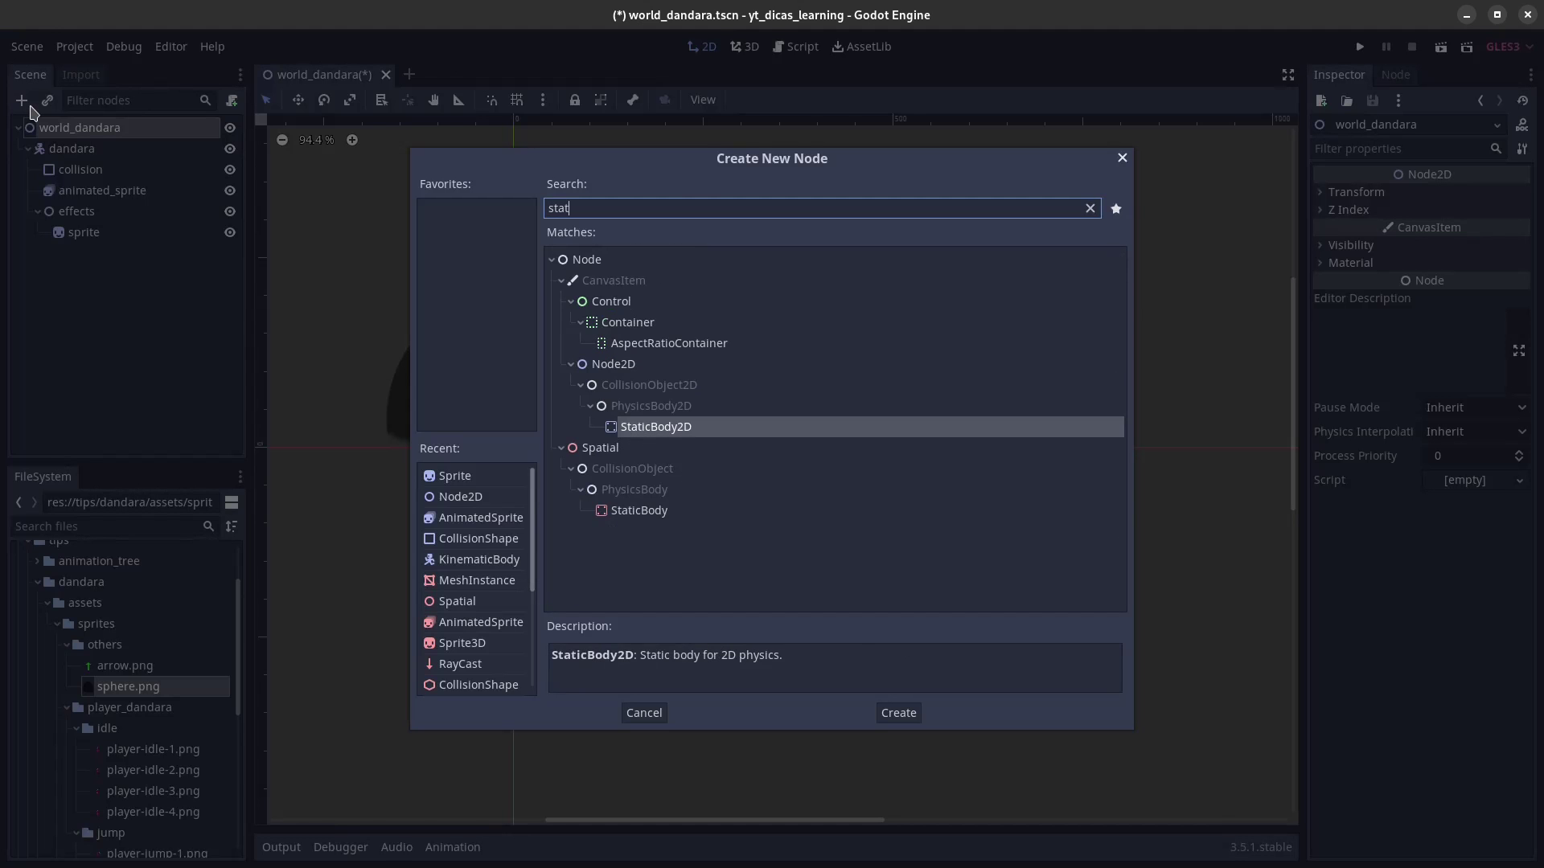
pyautogui.press('Return')
pyautogui.press('F2')
pyautogui.write('plataform')
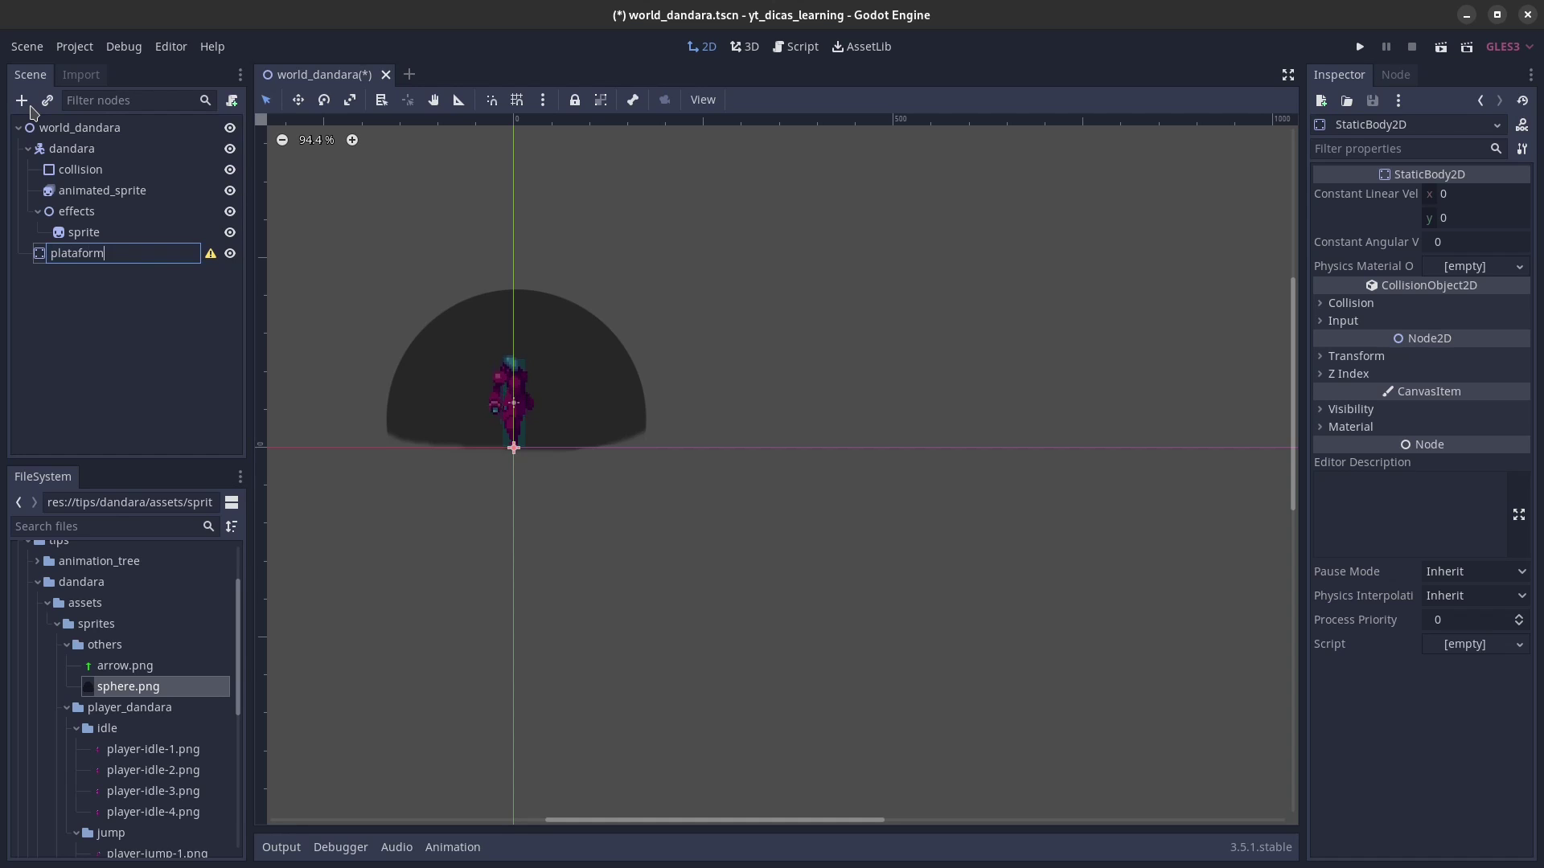
pyautogui.press('Return')
# Step: Give plataform a CollisionShape2D with a new RectangleShape2D, renamed 'collision'
pyautogui.click(31, 107)
pyautogui.write('collision')
pyautogui.press('Down')
pyautogui.press('Return')
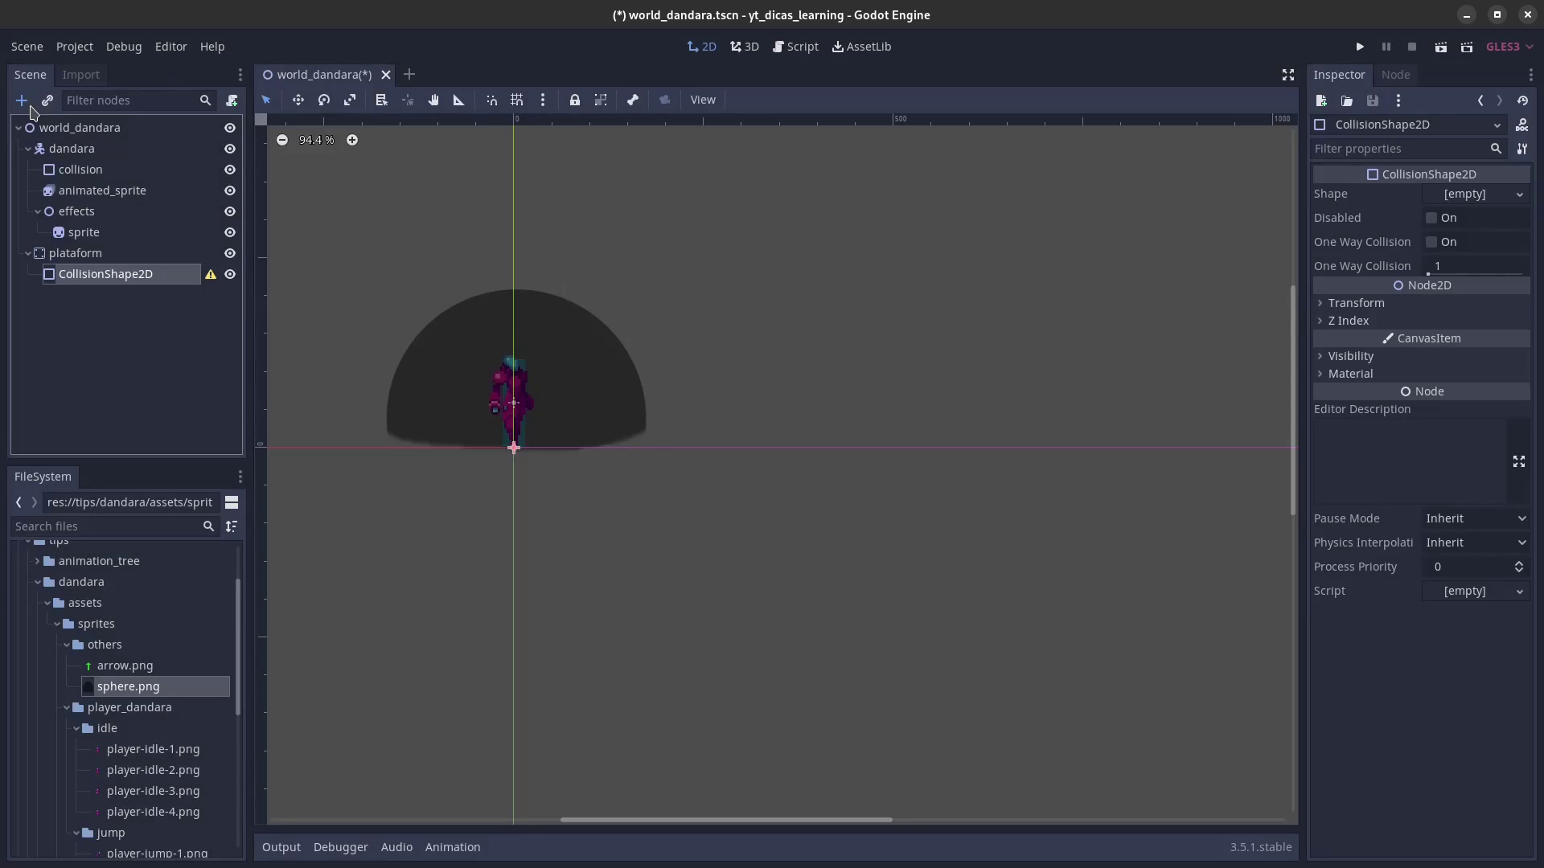
pyautogui.click(1484, 199)
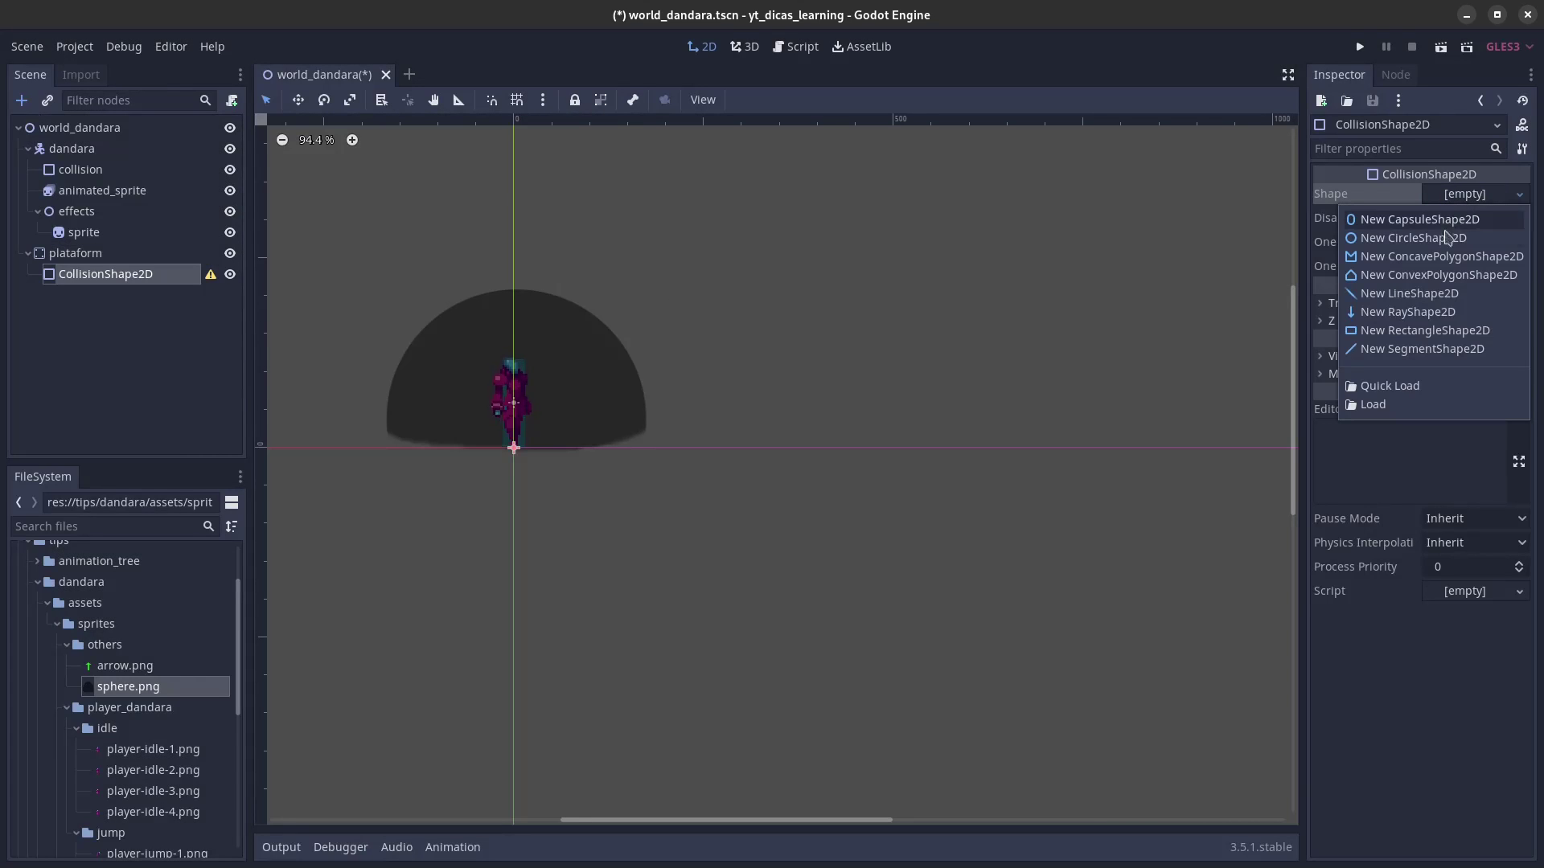
pyautogui.click(1411, 331)
pyautogui.click(115, 283)
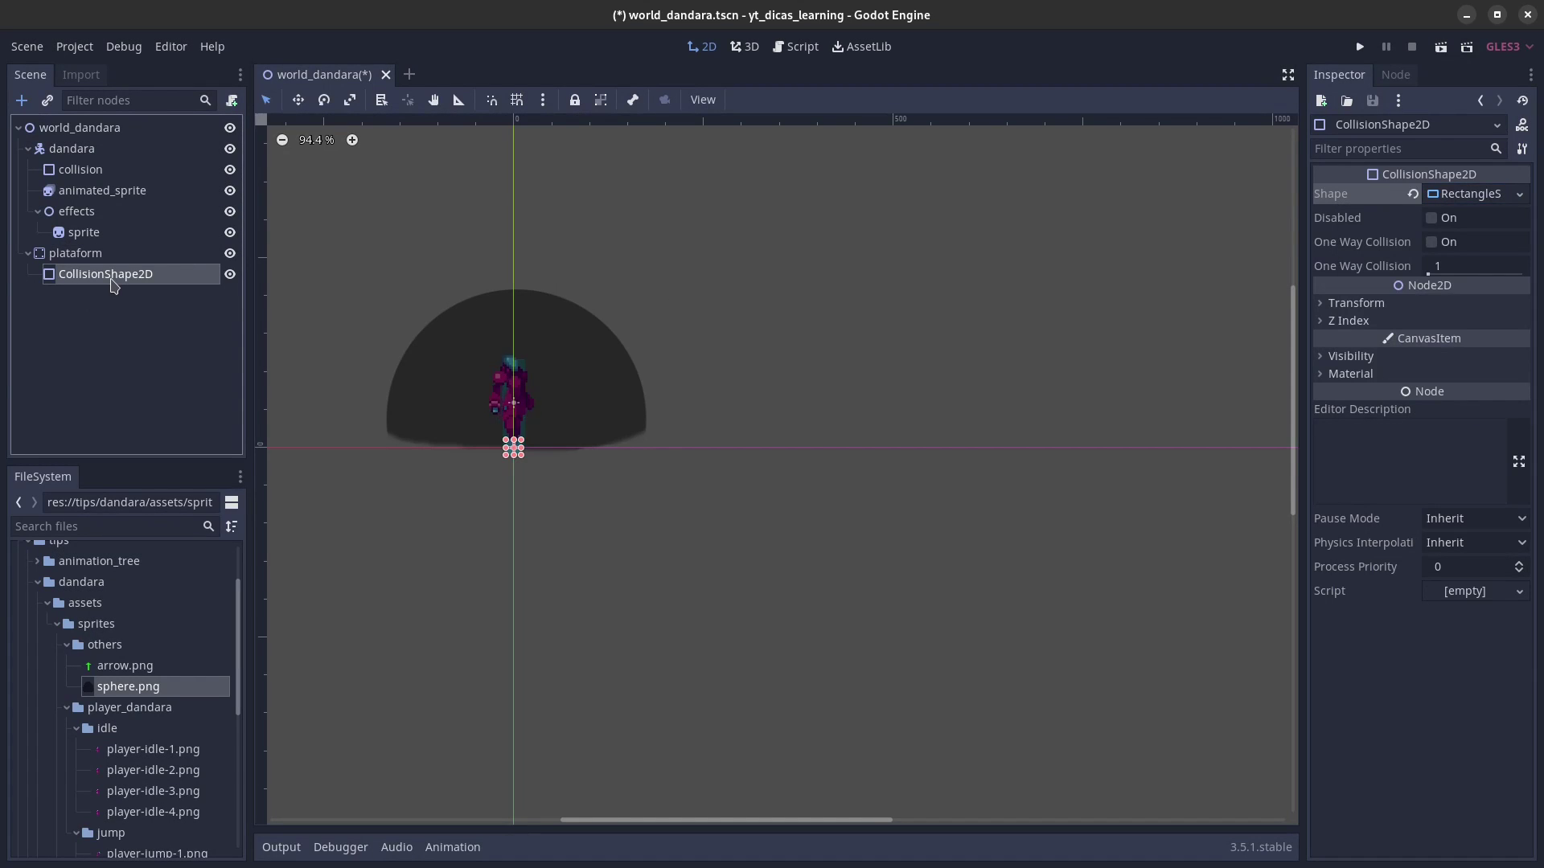
pyautogui.click(111, 279)
pyautogui.write('collisionShape2D')
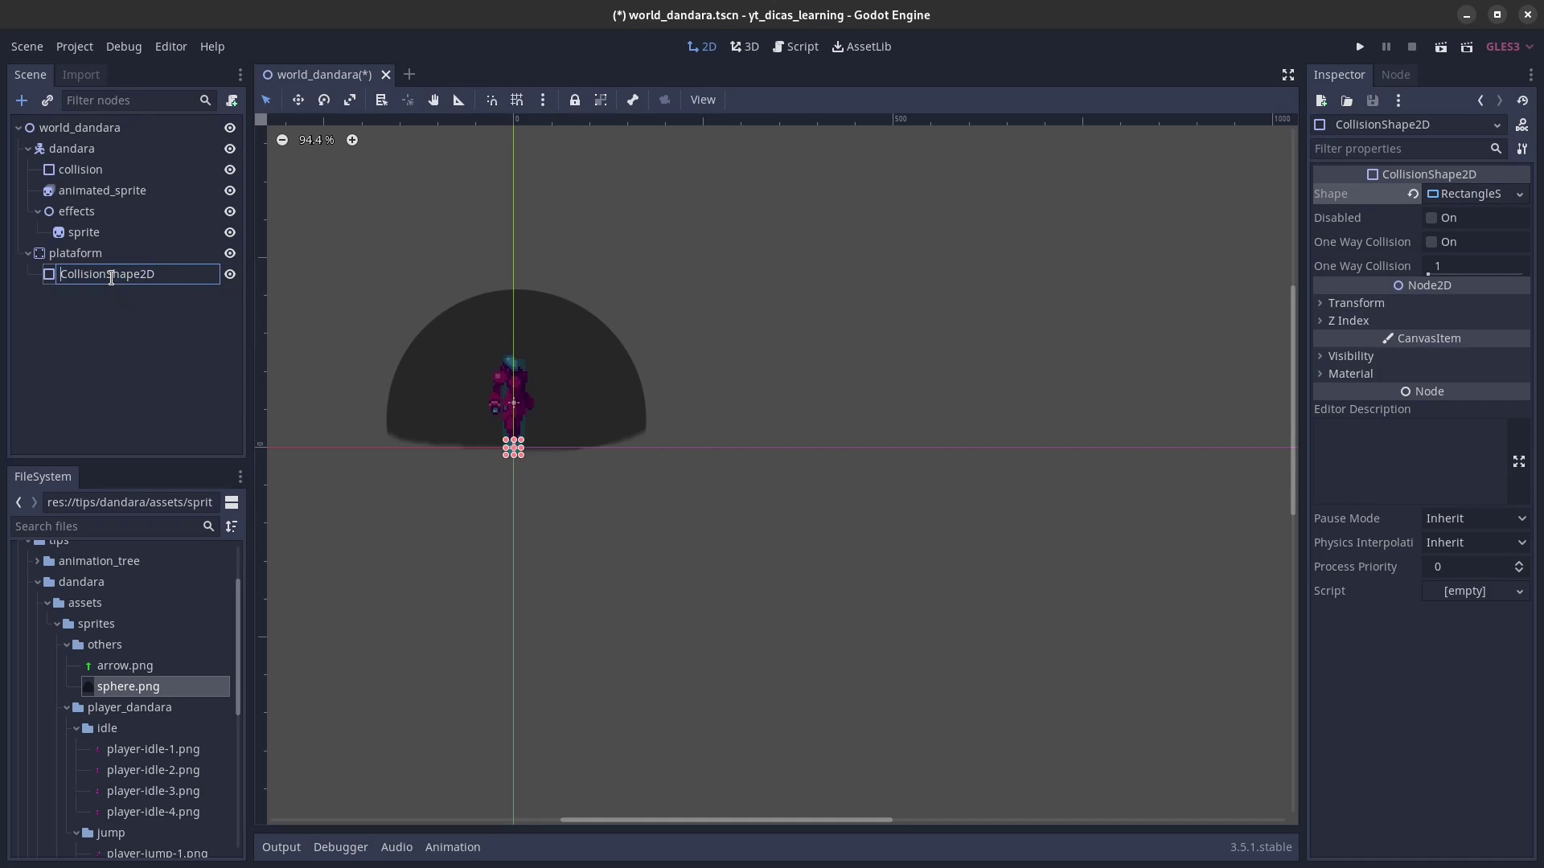
pyautogui.press('Return')
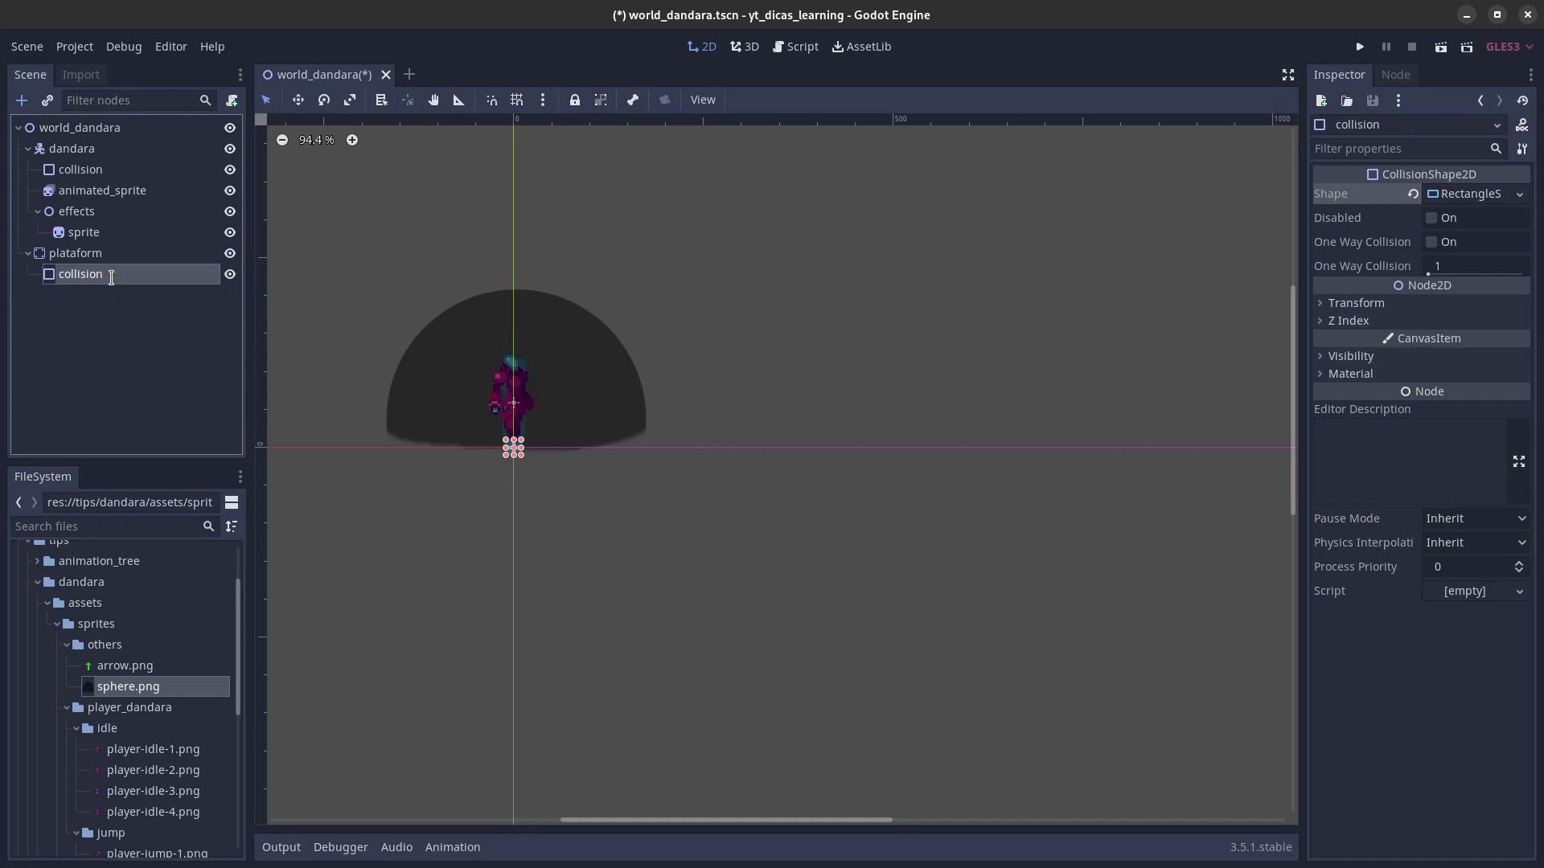
# Step: Add a Sprite child node under plataform
pyautogui.click(115, 256)
pyautogui.hotkey('ctrl', 'a')
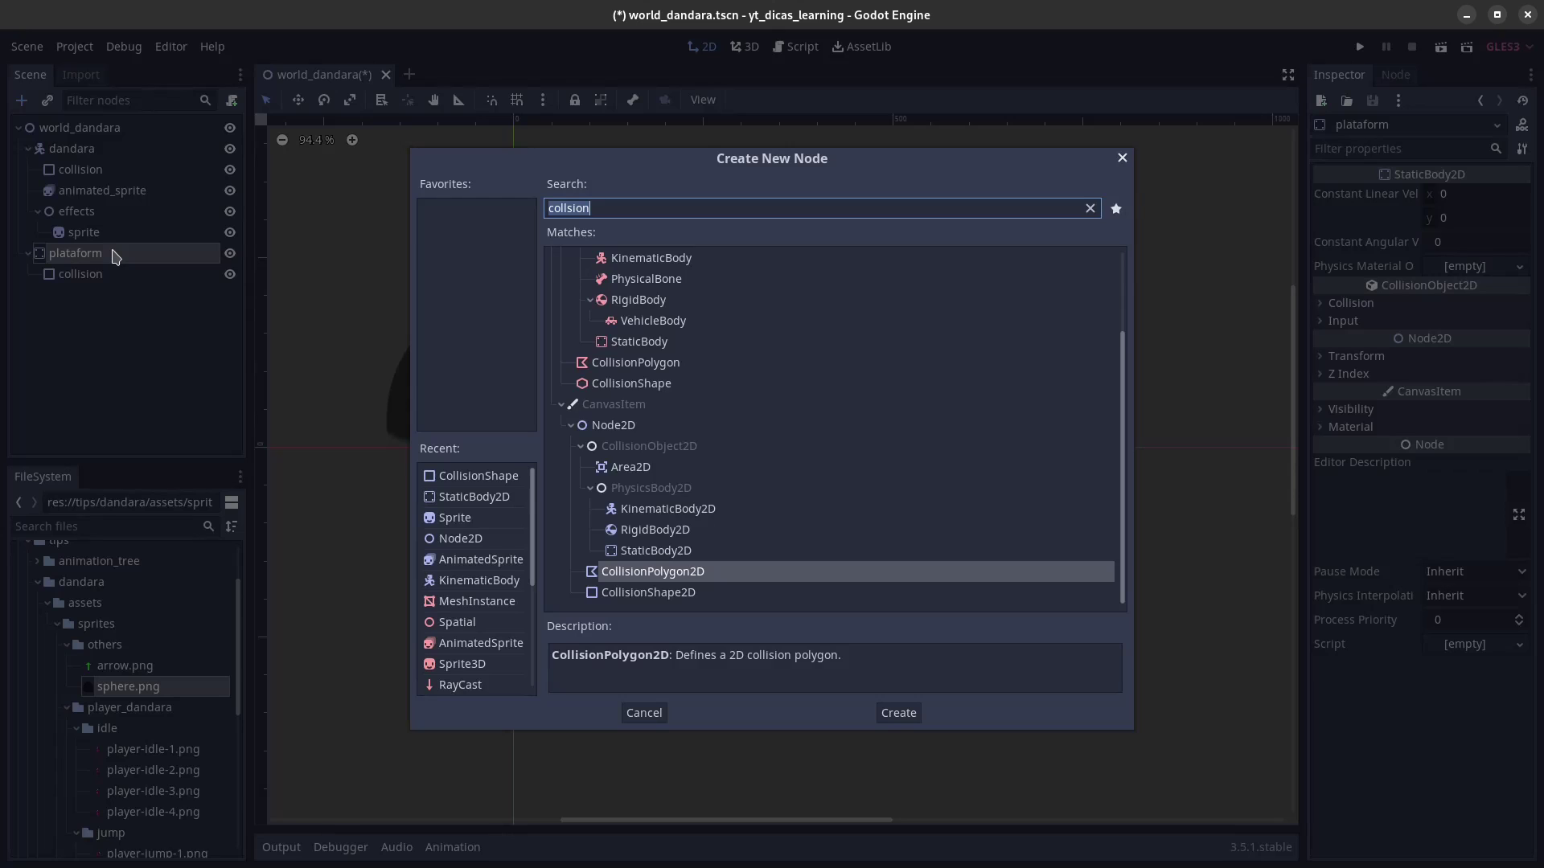
pyautogui.write('sprite')
pyautogui.press('Return')
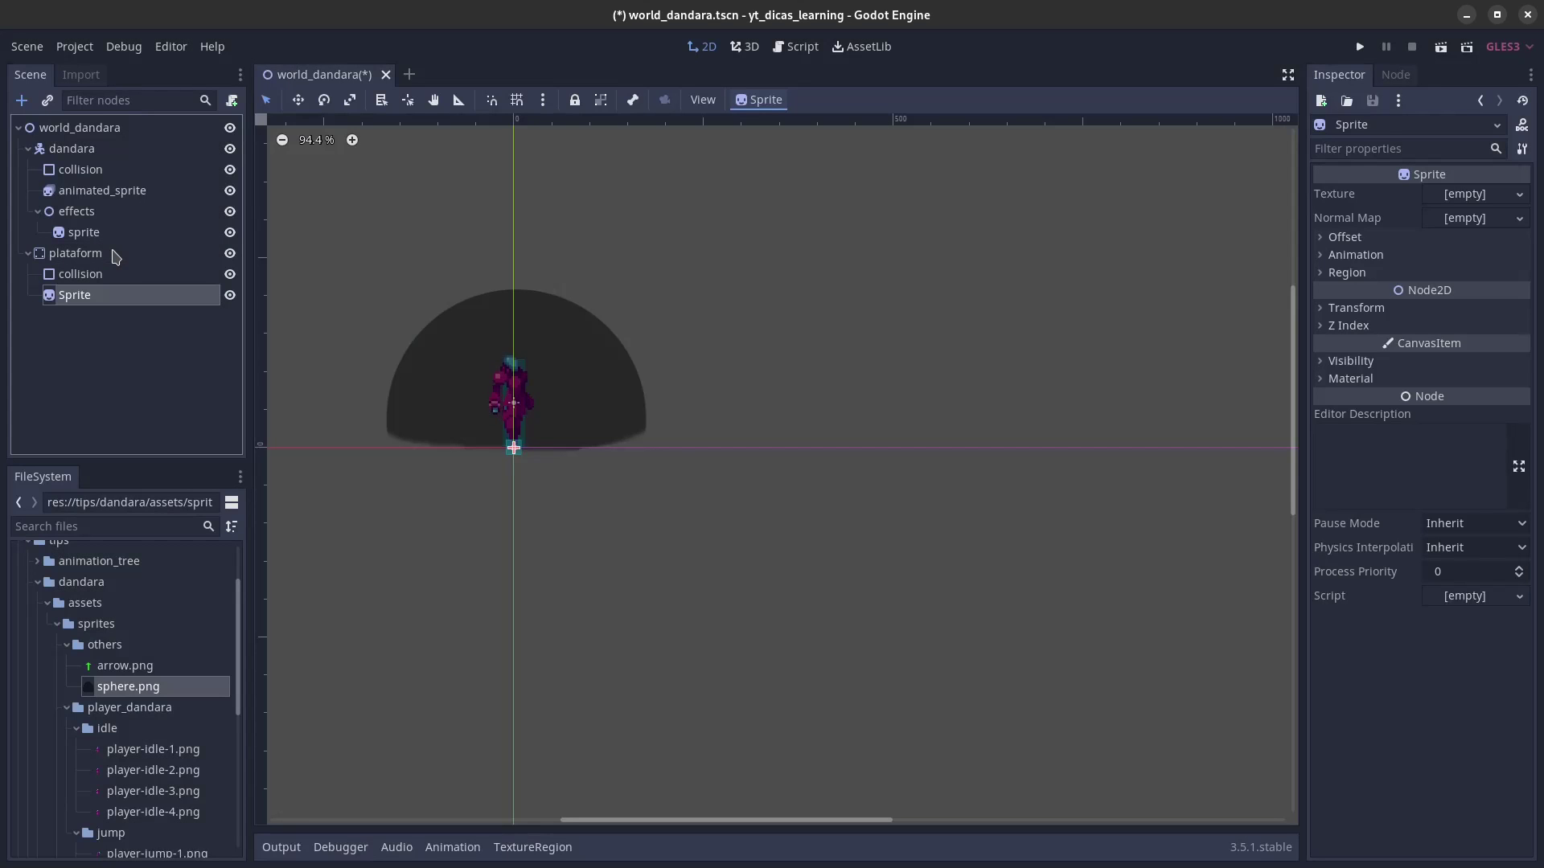
# Step: Name the node 'sprite' and assign tilesets.png as its texture
pyautogui.write('sprite')
pyautogui.press('Return')
pyautogui.scroll(-2, 173, 741)
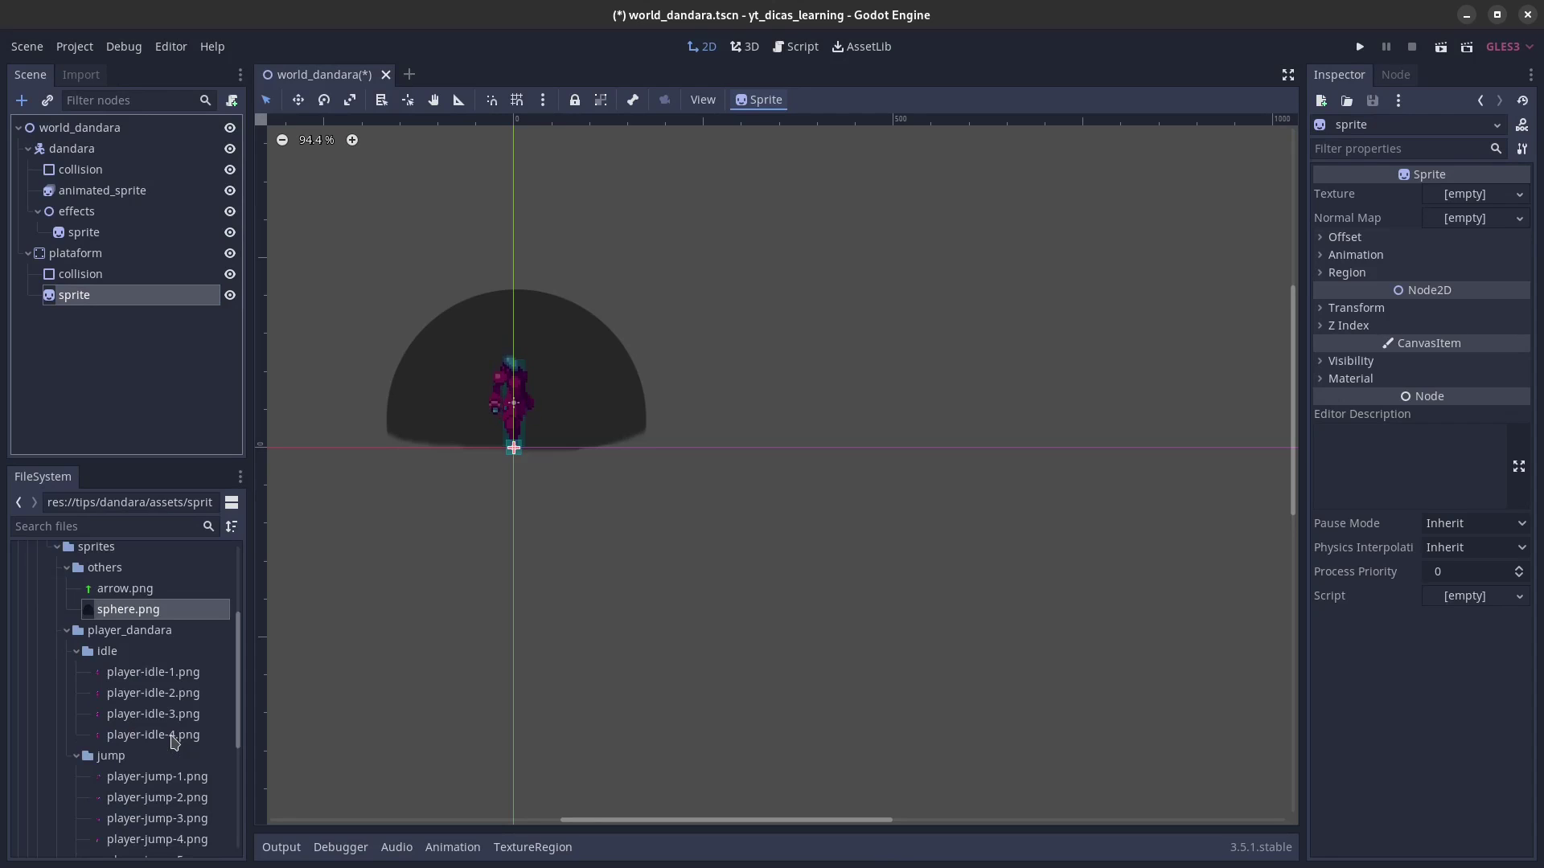
pyautogui.scroll(-3, 173, 741)
pyautogui.scroll(-3, 136, 711)
pyautogui.click(66, 671)
pyautogui.moveTo(120, 693); pyautogui.dragTo(1469, 206)
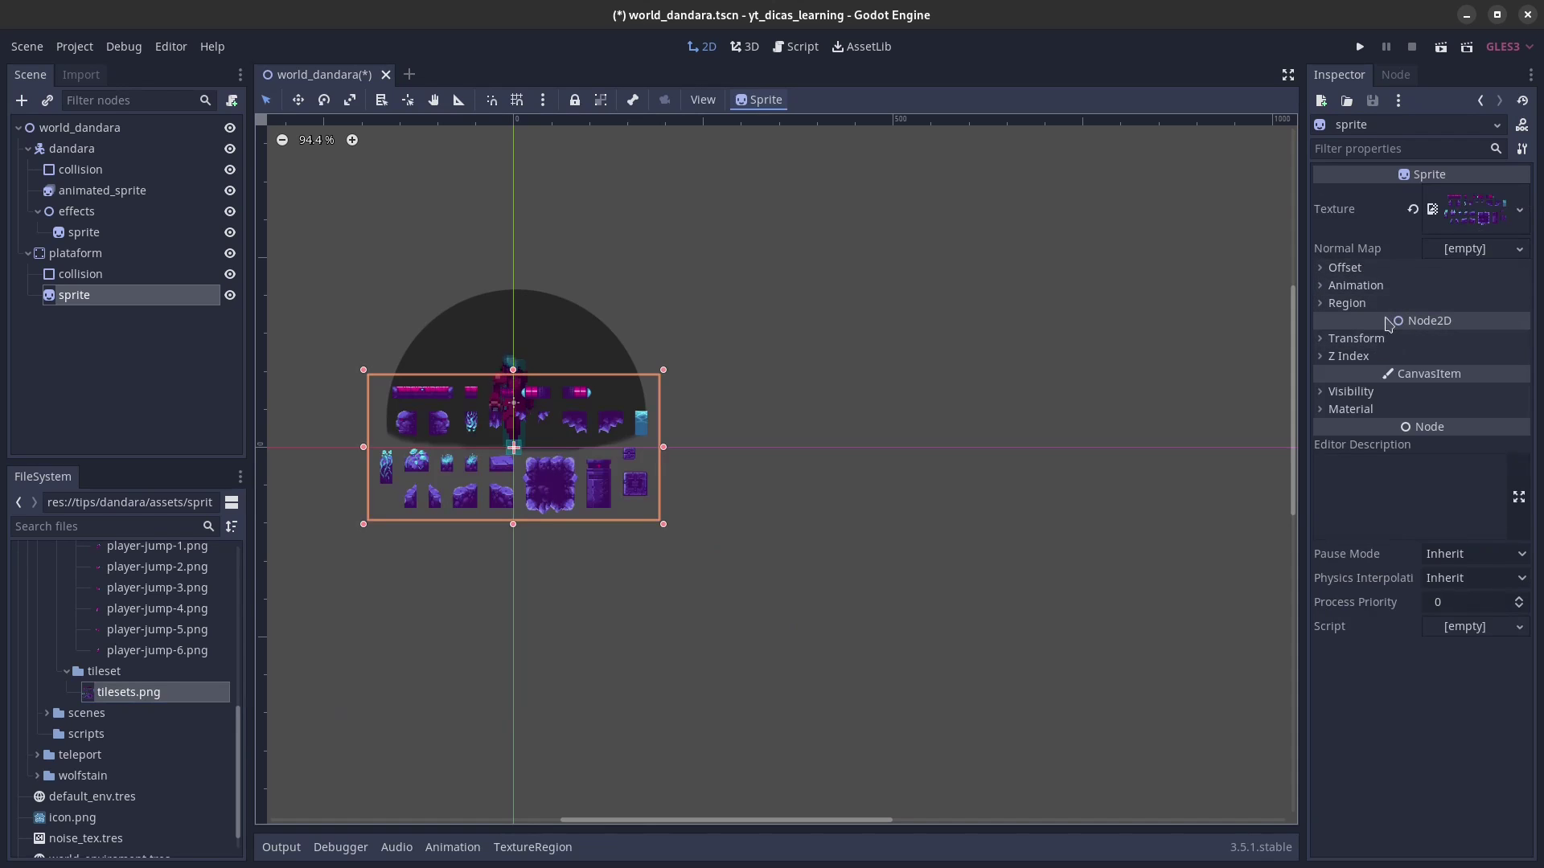
# Step: Enable region and auto-slice the tileset, picking the platform tile (32, 16, 80, 16)
pyautogui.click(1347, 303)
pyautogui.click(1435, 323)
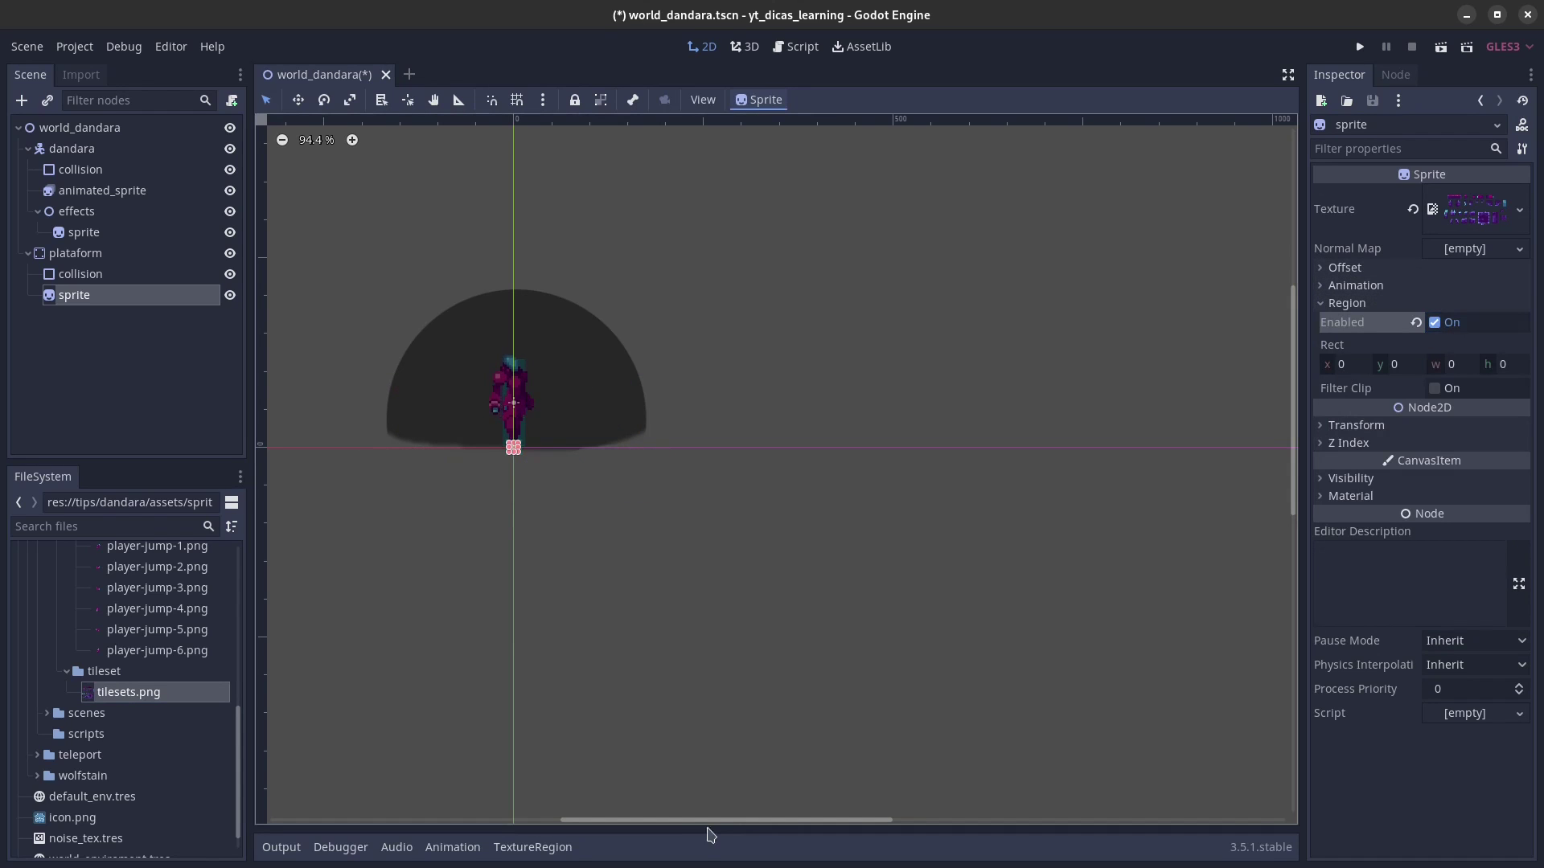
pyautogui.click(568, 848)
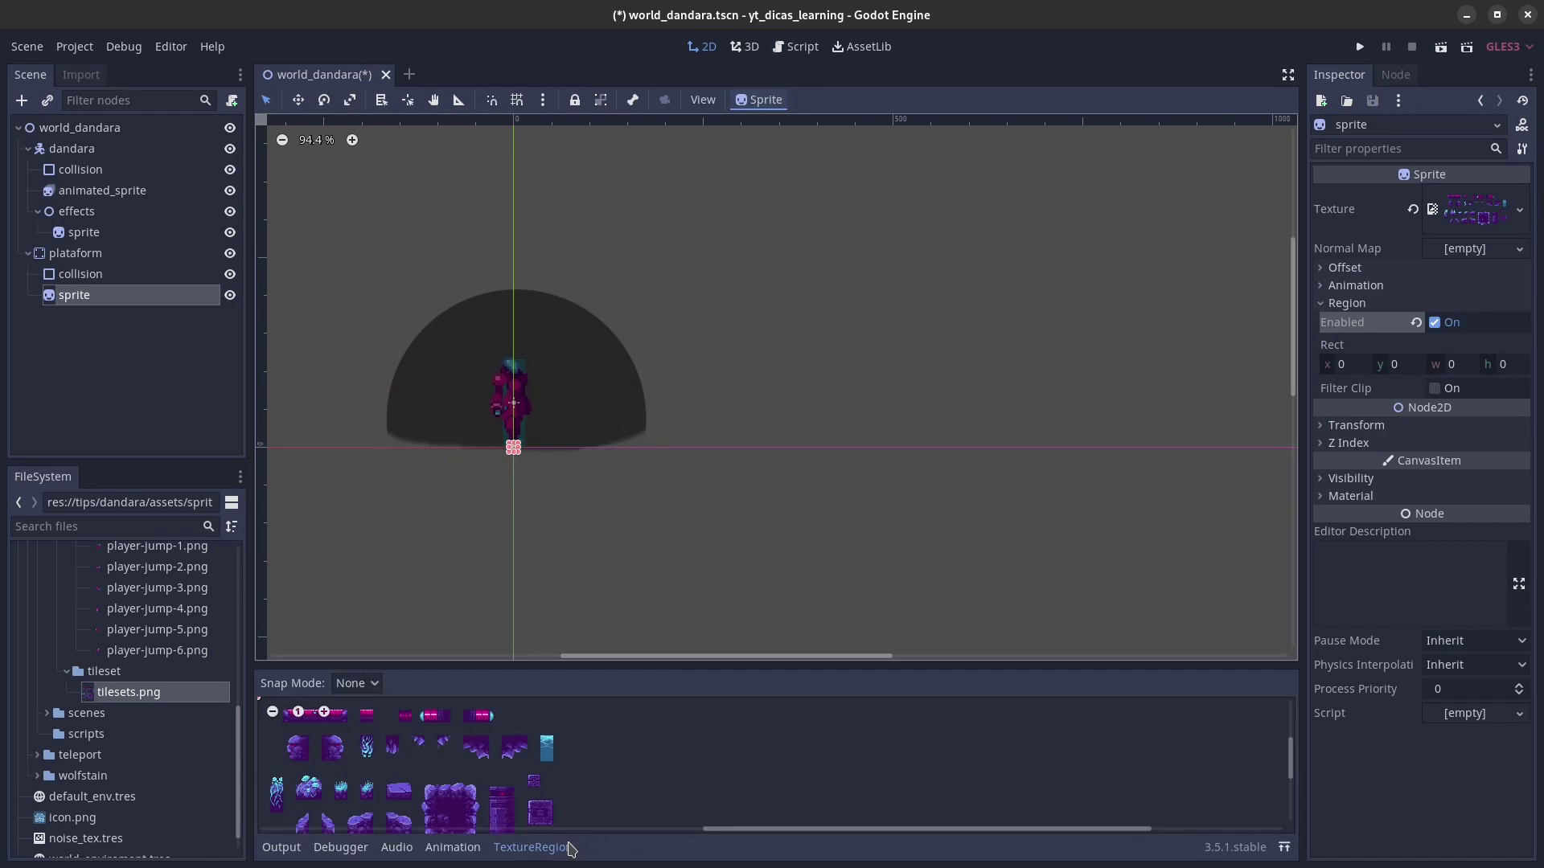
pyautogui.click(353, 683)
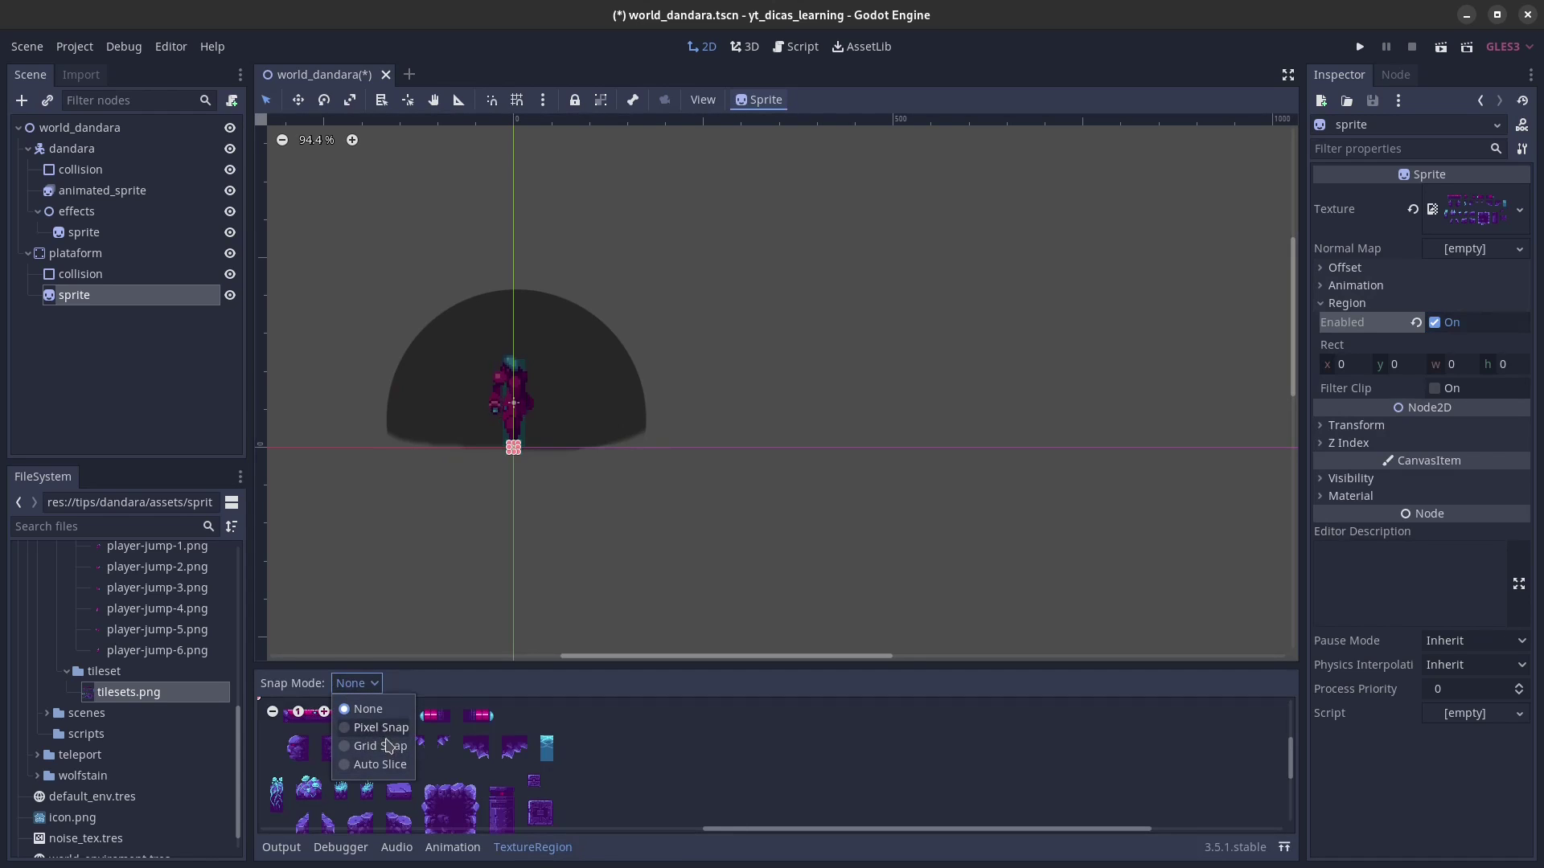
pyautogui.click(377, 764)
pyautogui.click(338, 722)
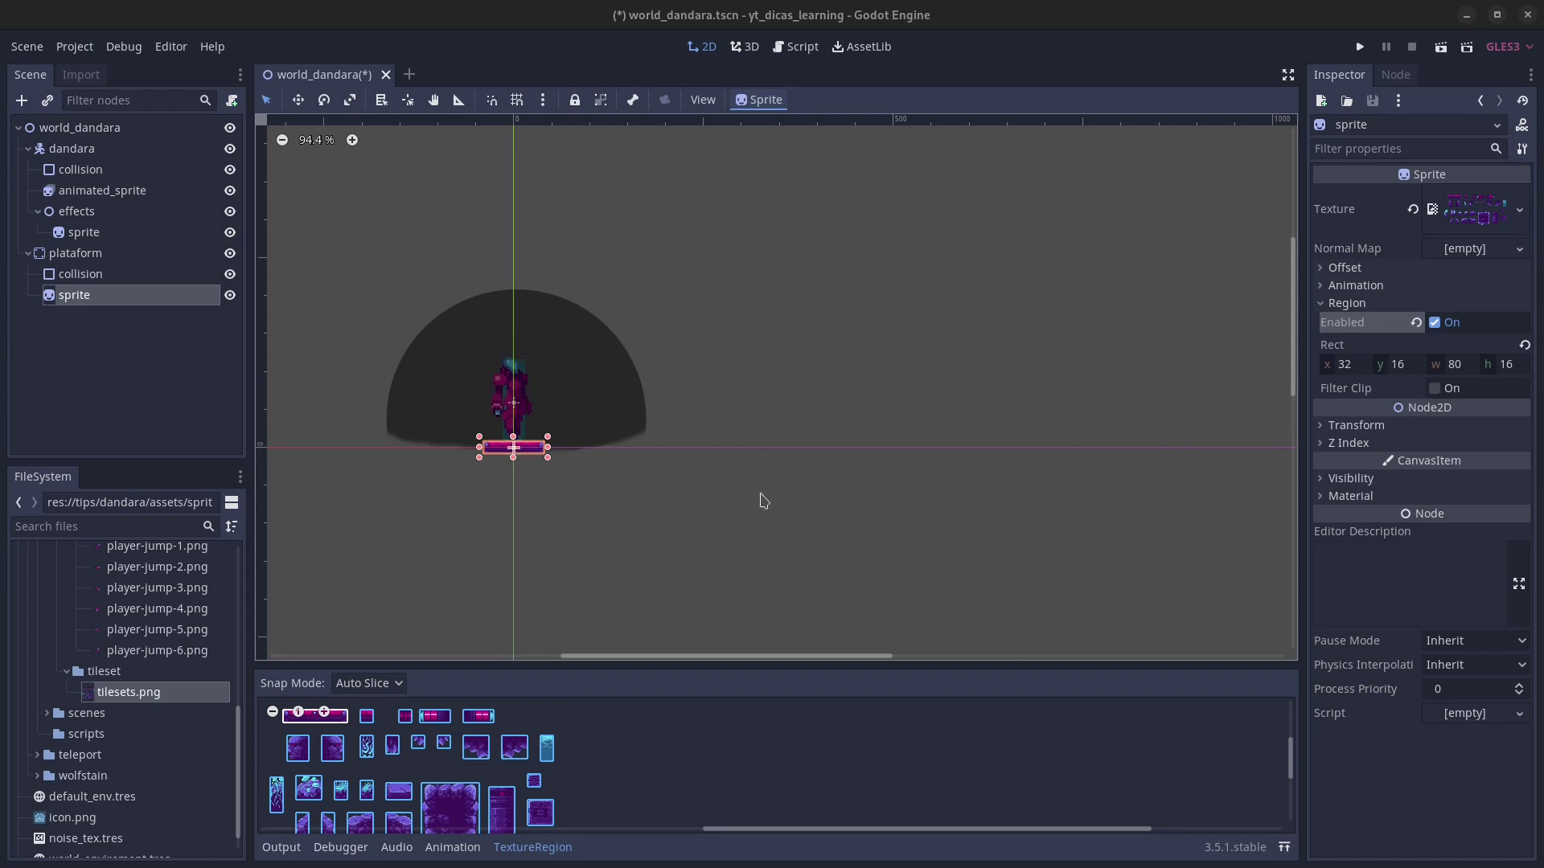
# Step: Set the platform sprite's scale to 2, 2
pyautogui.click(1396, 426)
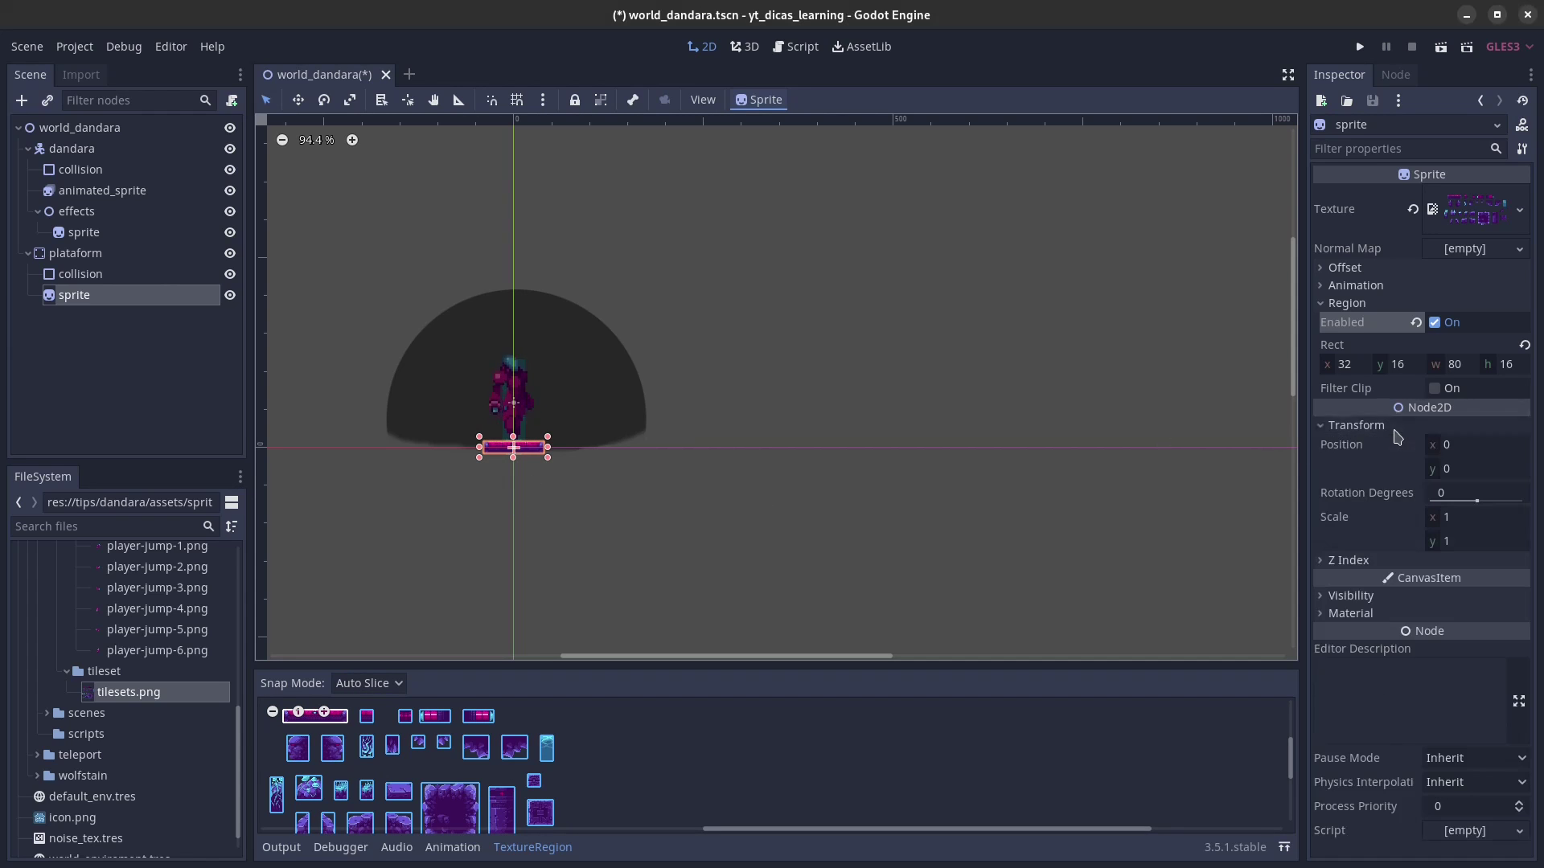
pyautogui.click(1467, 517)
pyautogui.write('2')
pyautogui.press('Tab')
pyautogui.write('2')
pyautogui.press('Return')
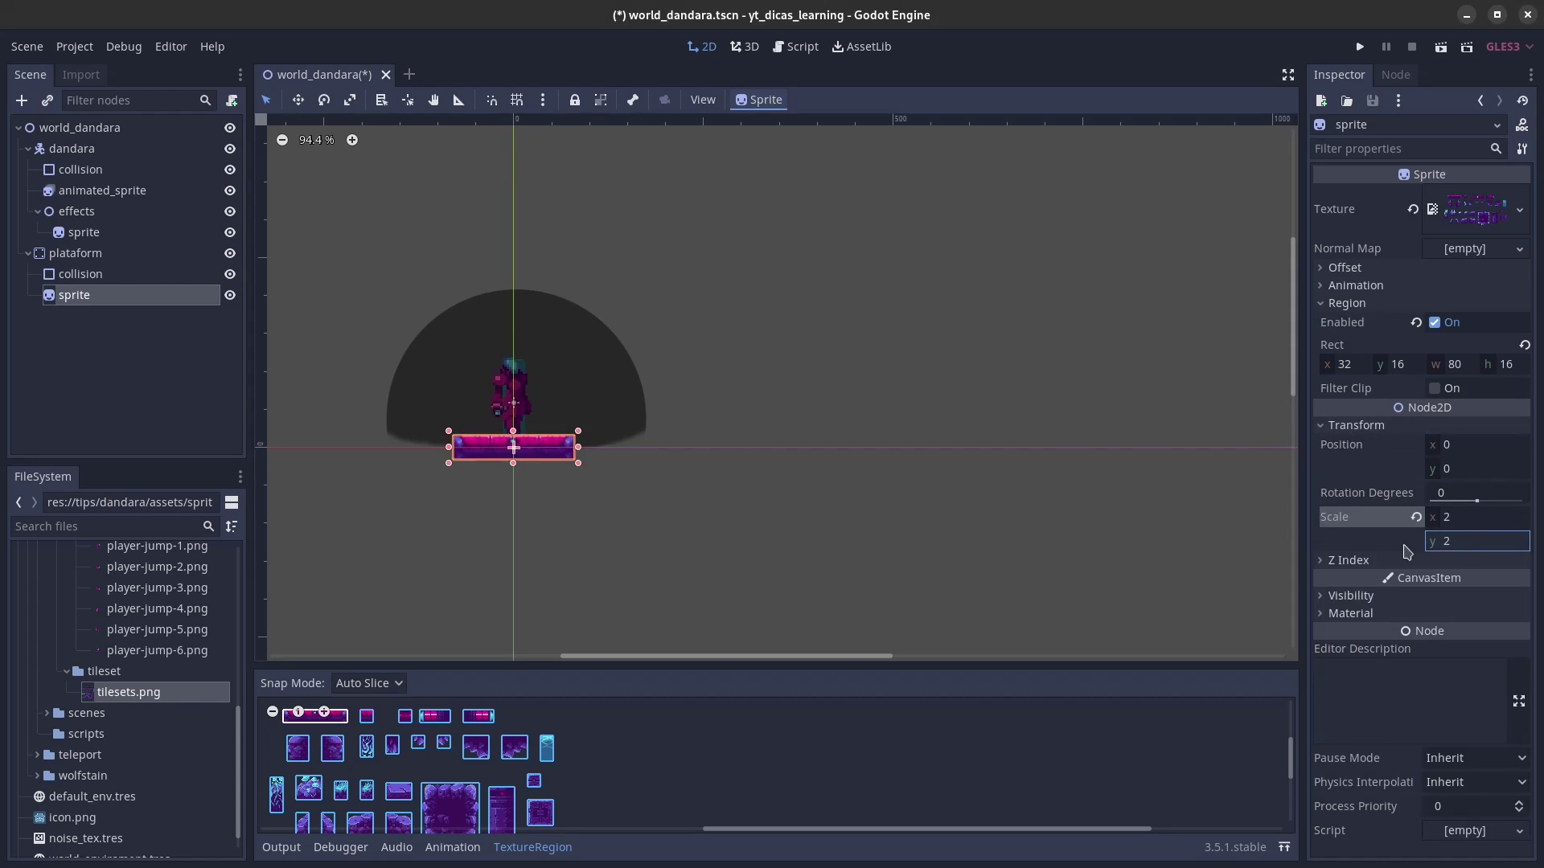
# Step: Move plataform lower in the scene and place dandara standing on top of it
pyautogui.scroll(4, 631, 441)
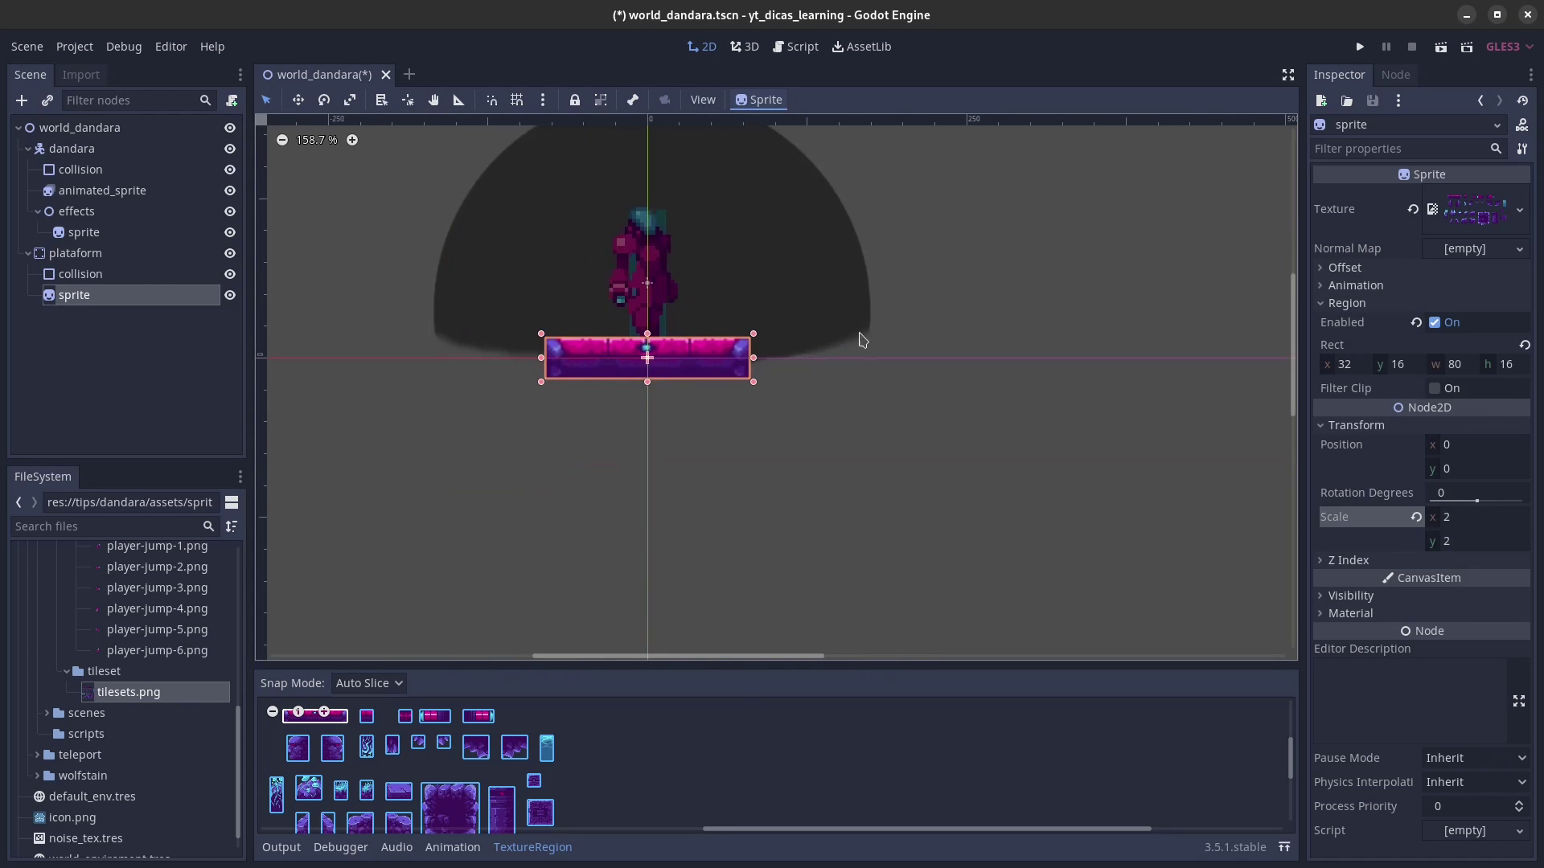
pyautogui.scroll(4, 641, 368)
pyautogui.click(75, 253)
pyautogui.scroll(-5, 486, 317)
pyautogui.scroll(-6, 875, 543)
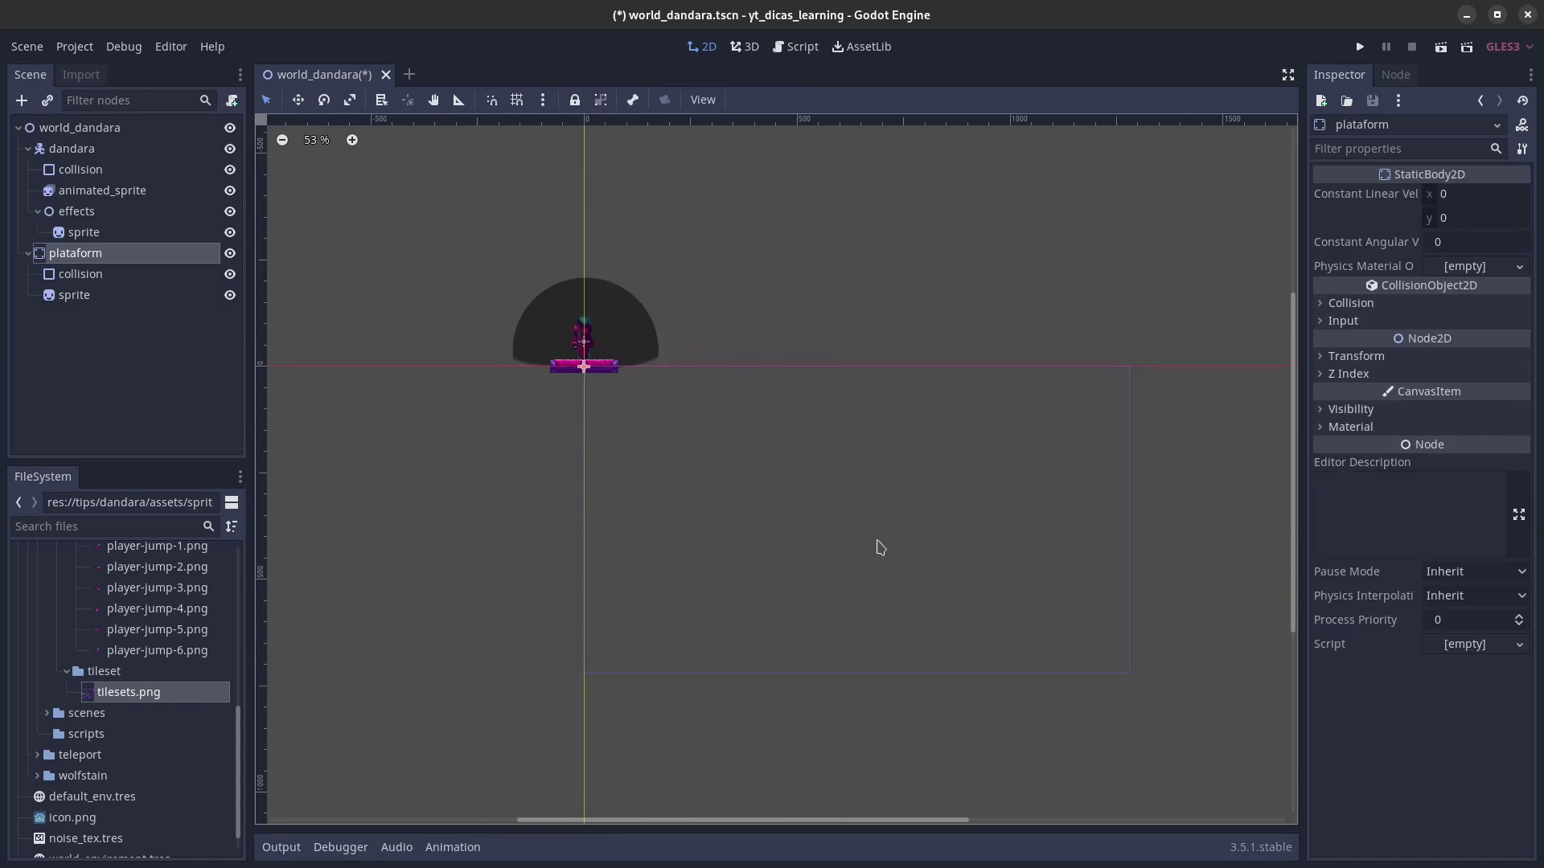
pyautogui.moveTo(875, 543); pyautogui.dragTo(666, 445, button='middle')
pyautogui.keyDown('alt'); pyautogui.moveTo(671, 374); pyautogui.dragTo(905, 615); pyautogui.keyUp('alt')
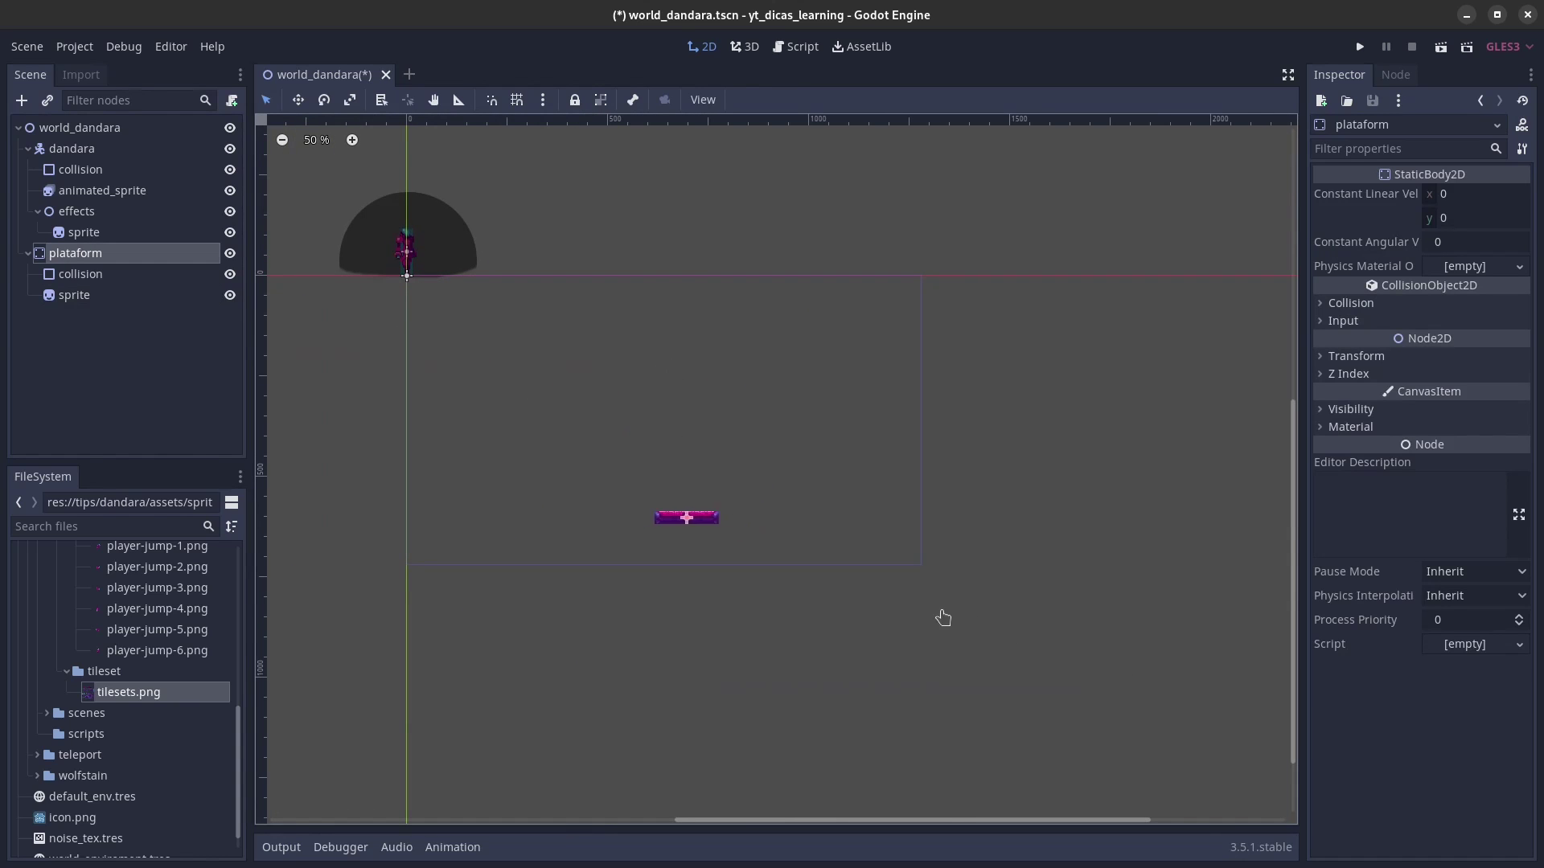
pyautogui.click(80, 148)
pyautogui.keyDown('alt'); pyautogui.moveTo(664, 345); pyautogui.dragTo(900, 569); pyautogui.keyUp('alt')
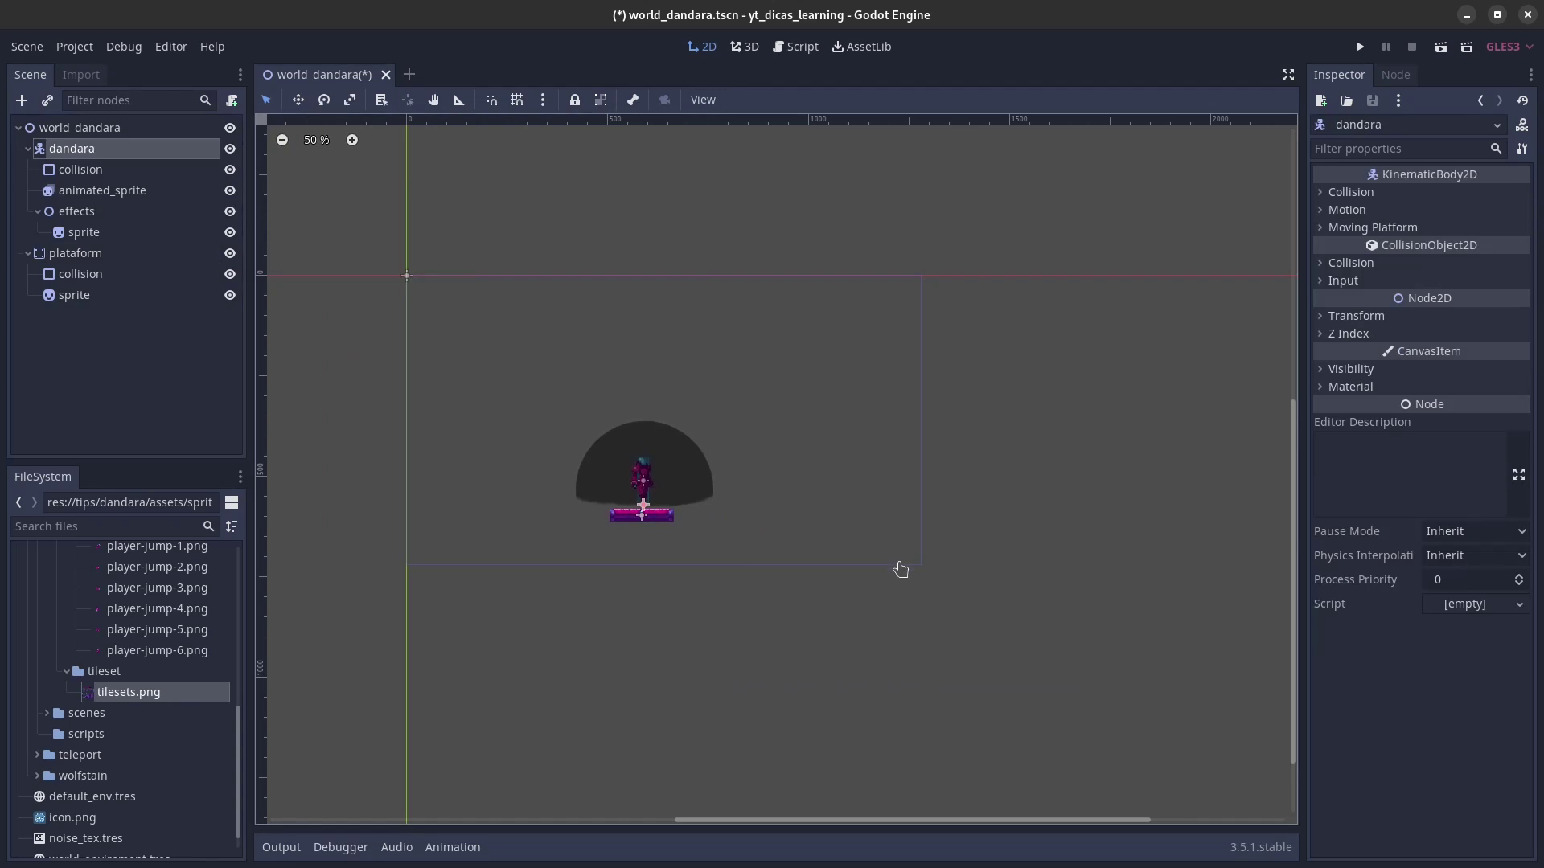
# Step: Stretch the plataform collision rectangle taller and across the platform's full width
pyautogui.scroll(7, 675, 517)
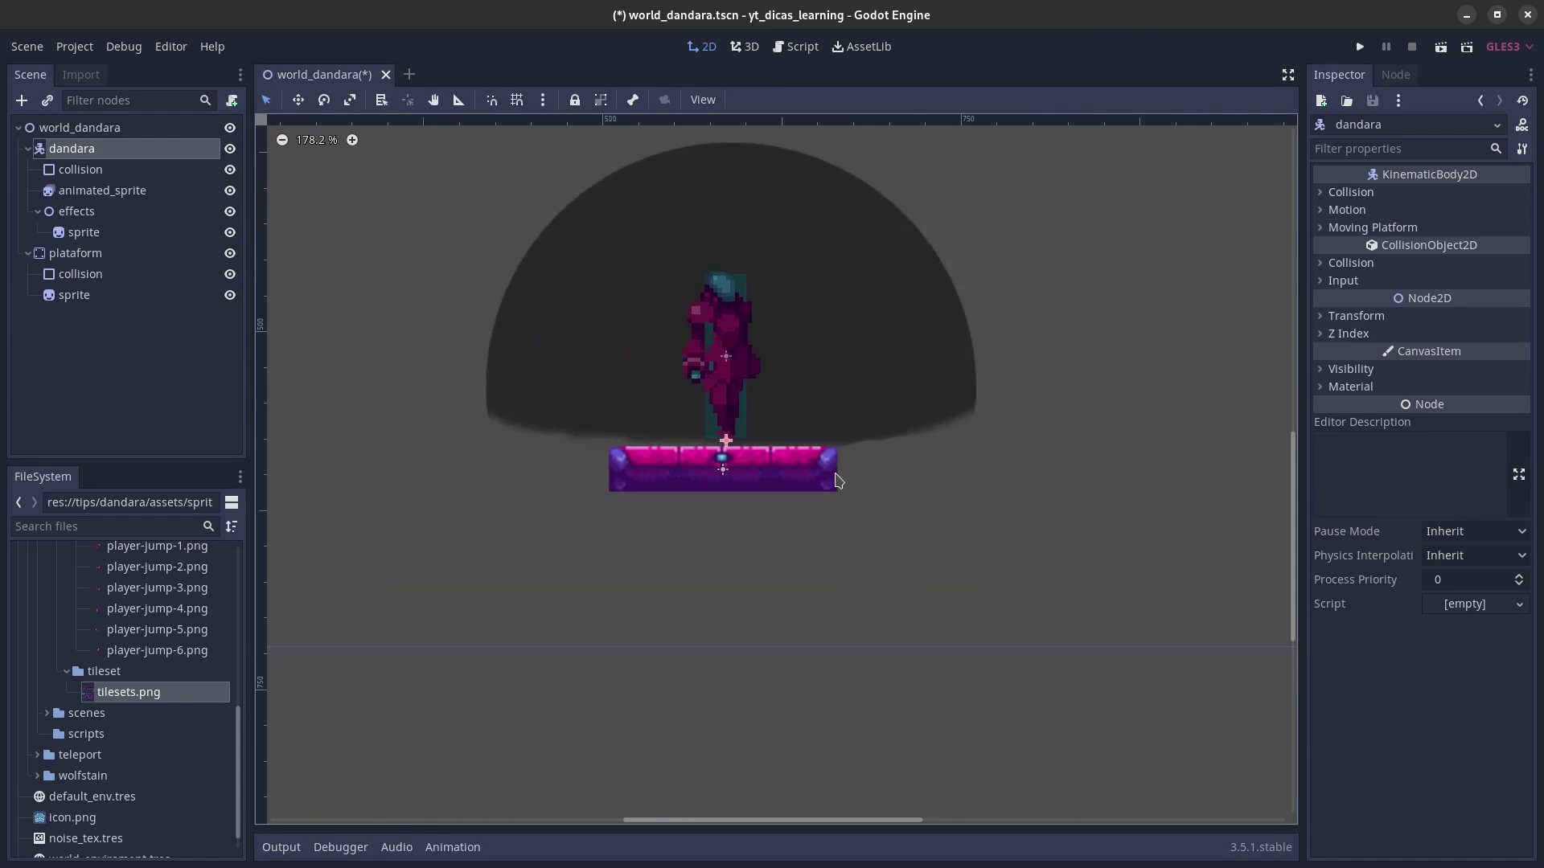
pyautogui.scroll(2, 837, 480)
pyautogui.scroll(2, 821, 482)
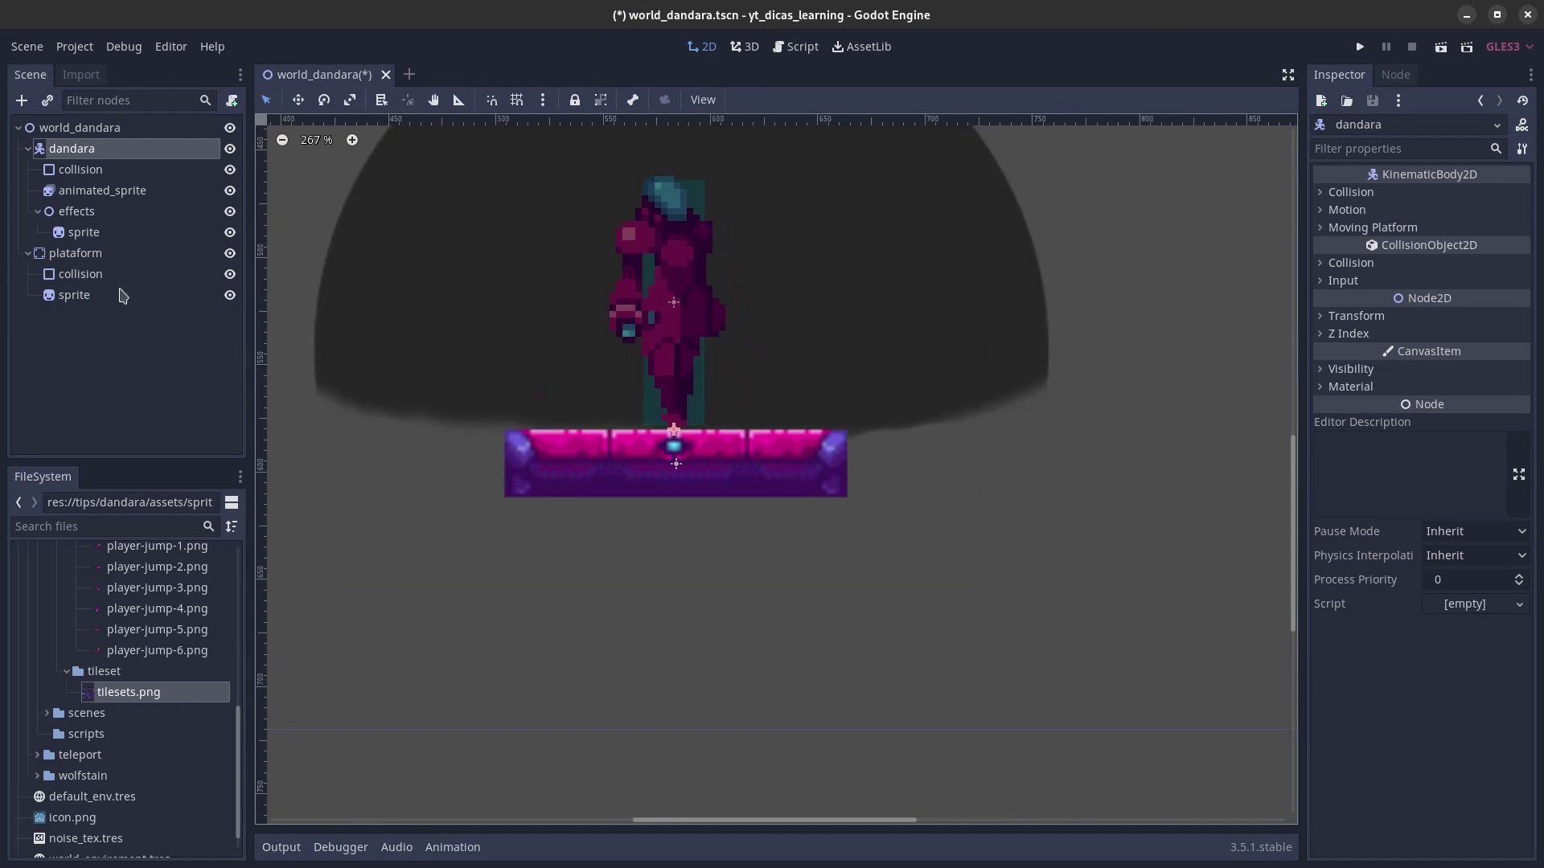
pyautogui.click(88, 273)
pyautogui.moveTo(688, 432); pyautogui.dragTo(700, 455)
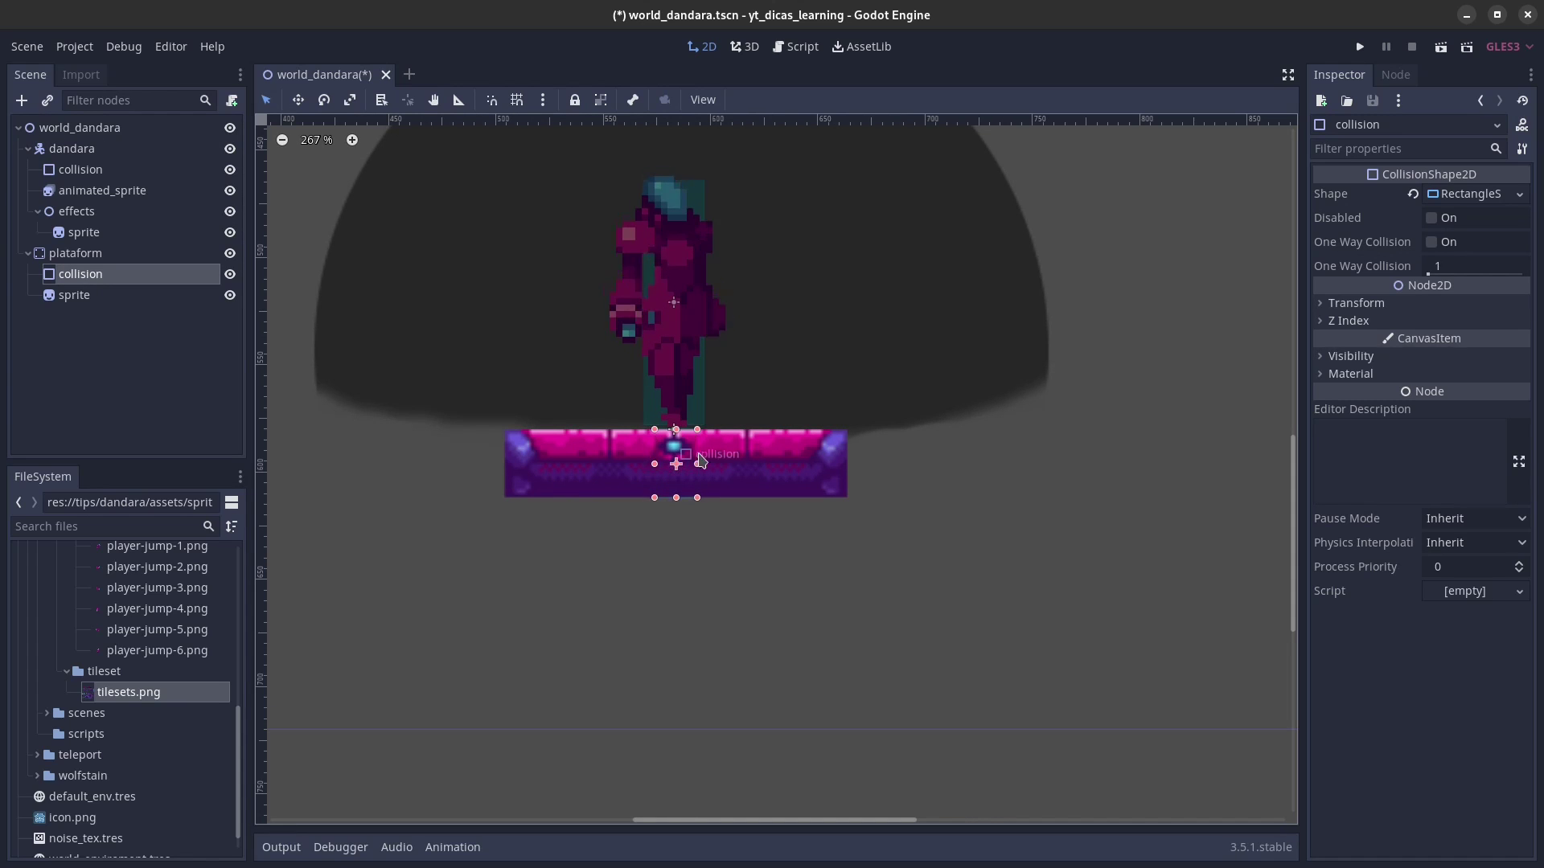
pyautogui.moveTo(697, 464); pyautogui.dragTo(844, 464)
# Step: Save the world_dandara scene and recentre the view on the platform
pyautogui.scroll(-4, 896, 539)
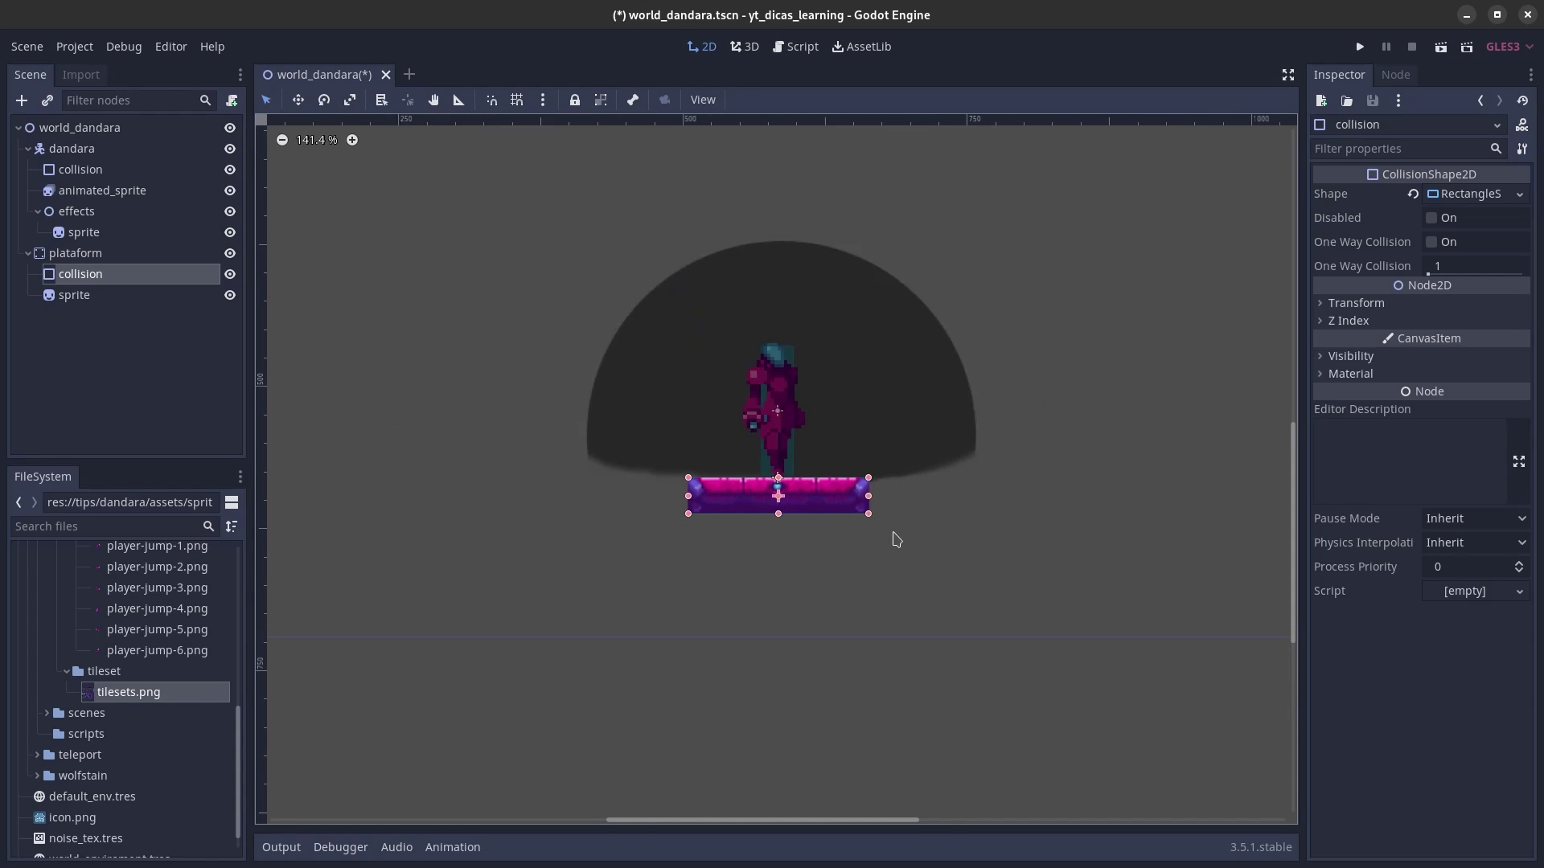
pyautogui.hotkey('ctrl', 's')
pyautogui.scroll(-4, 898, 532)
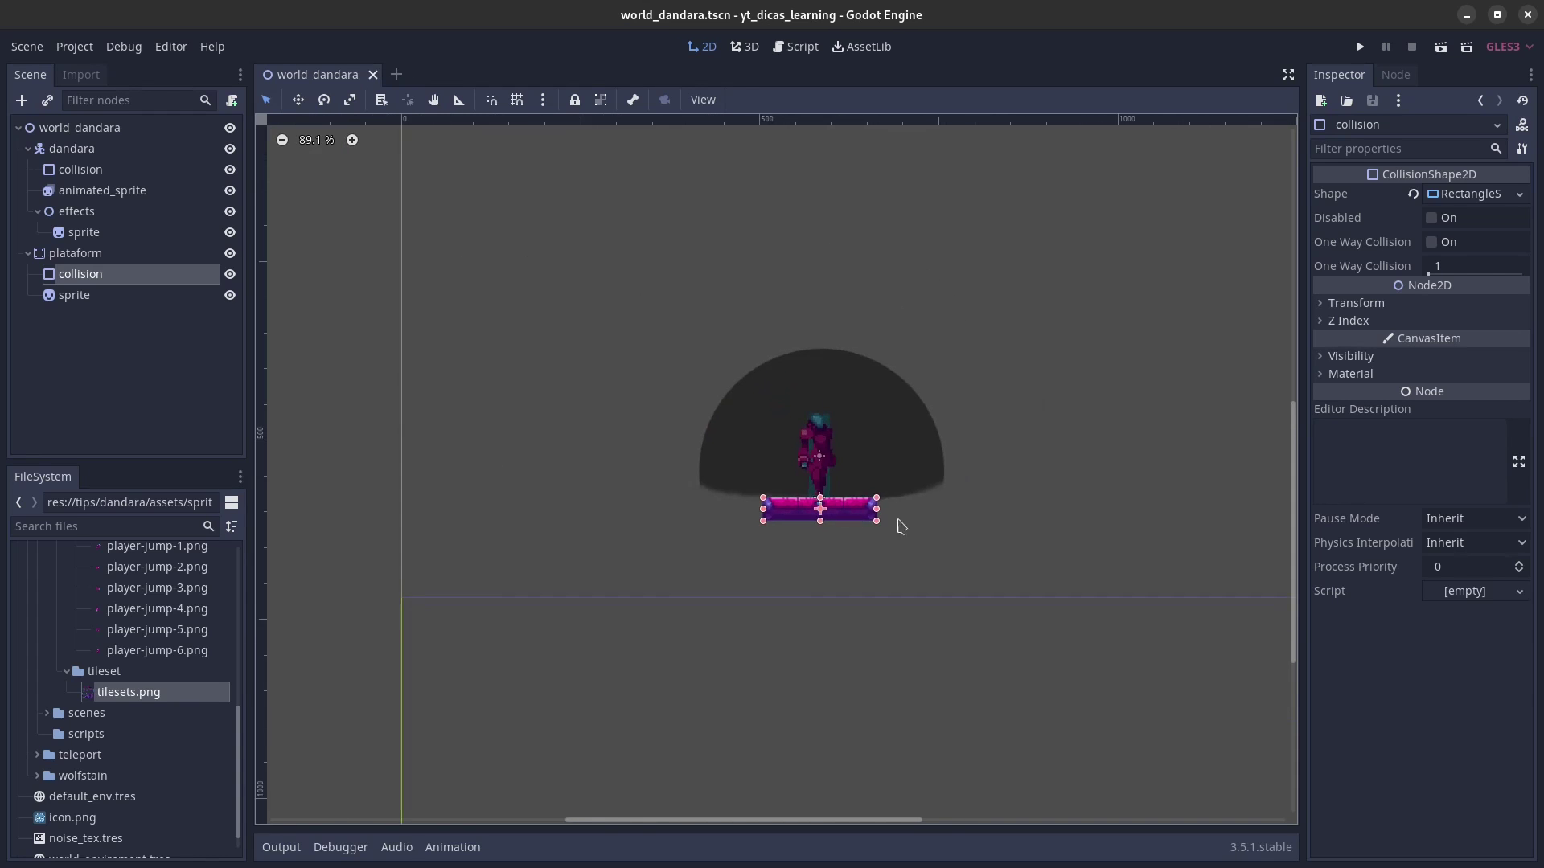
pyautogui.moveTo(901, 527); pyautogui.dragTo(850, 517, button='middle')
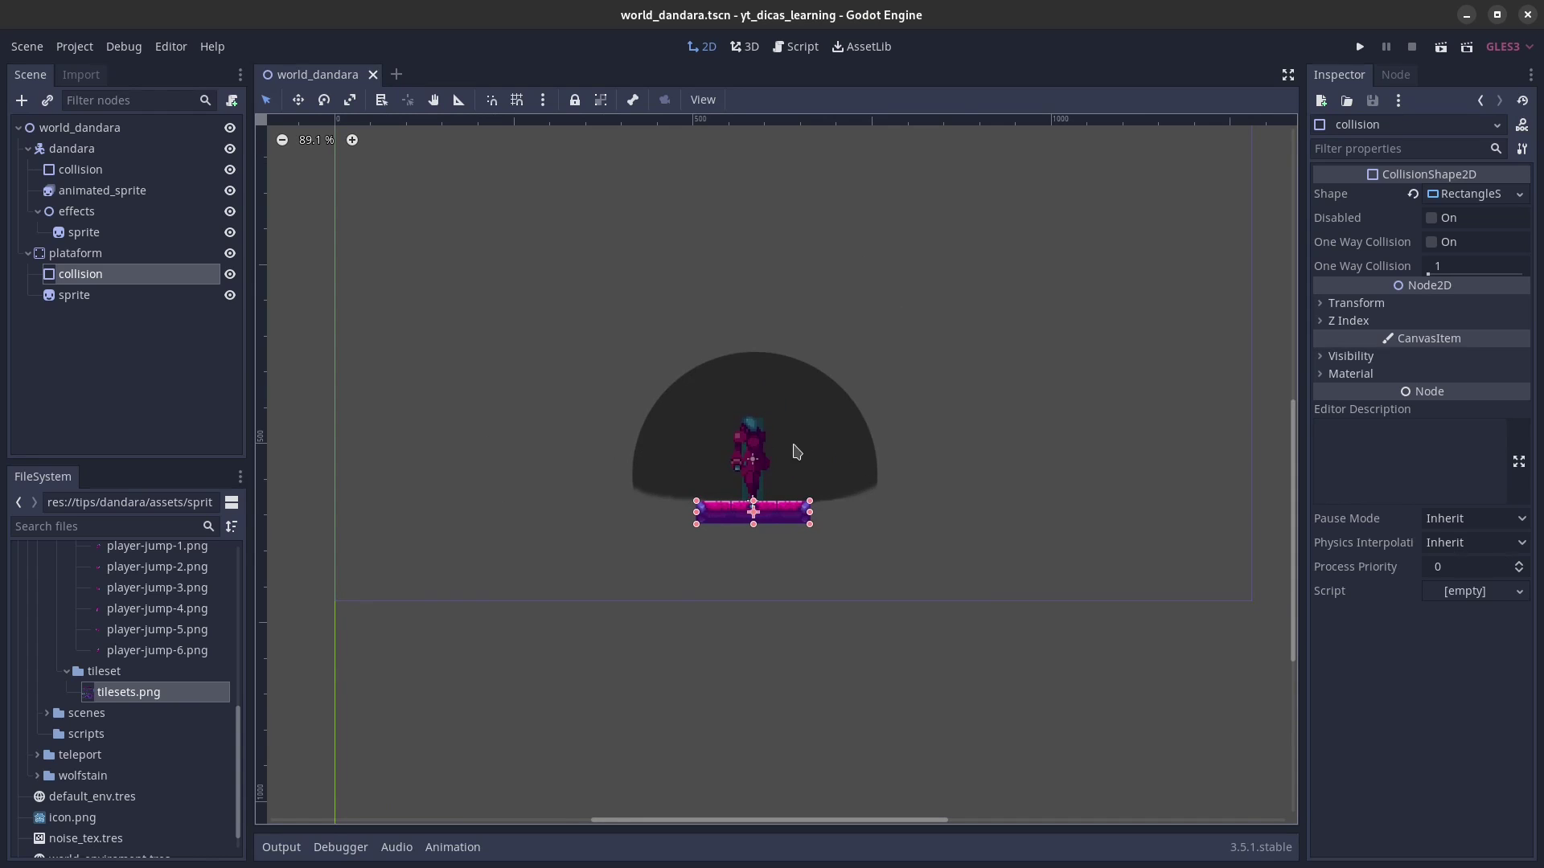
pyautogui.click(75, 211)
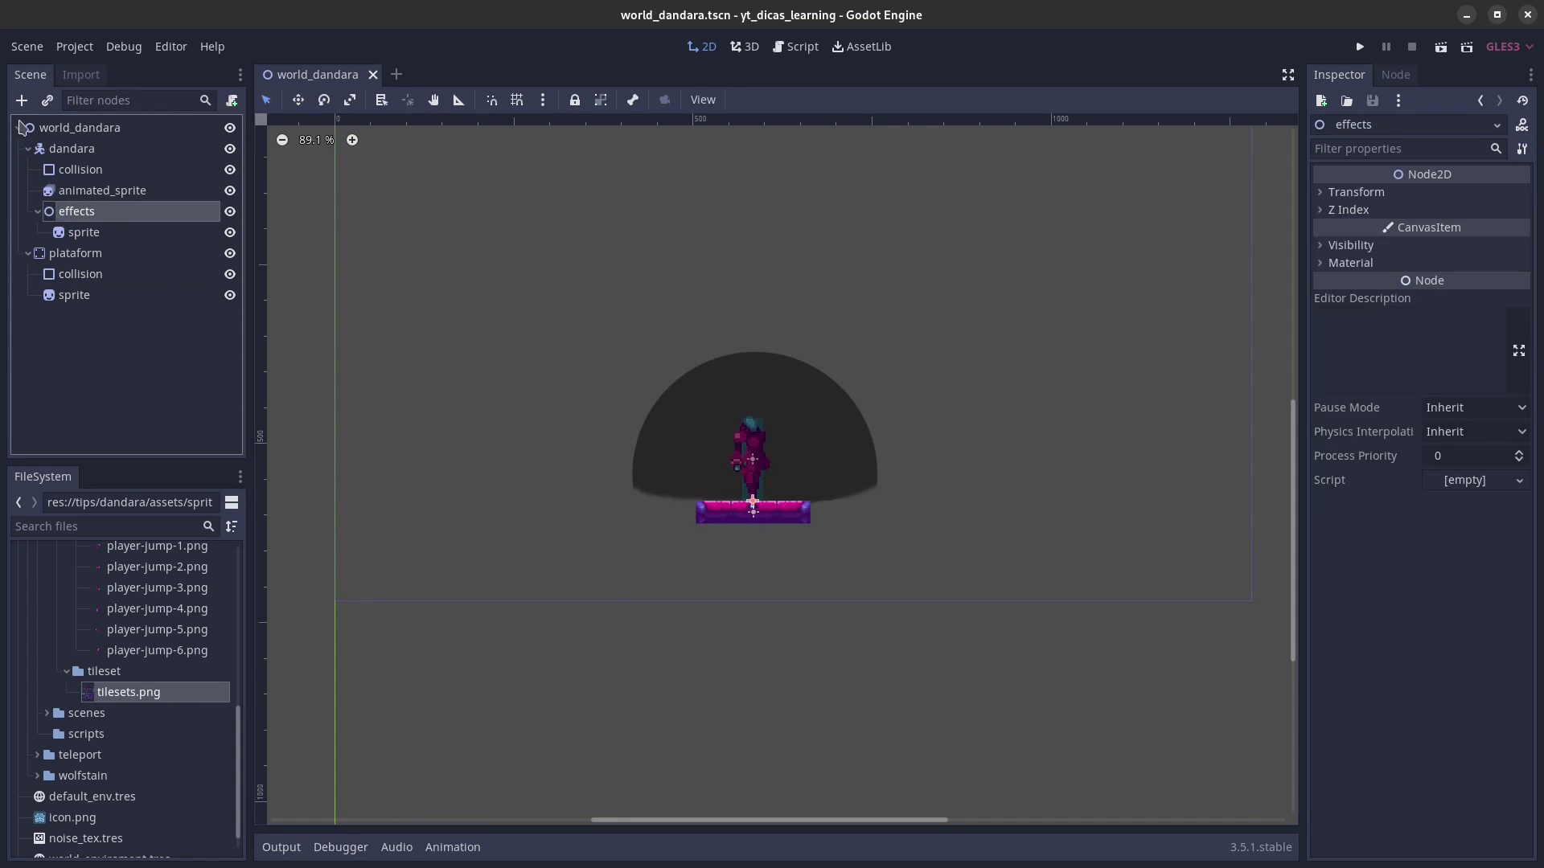
# Step: Add a Position2D named 'container' under effects, with a Sprite child
pyautogui.click(21, 100)
pyautogui.write('posi')
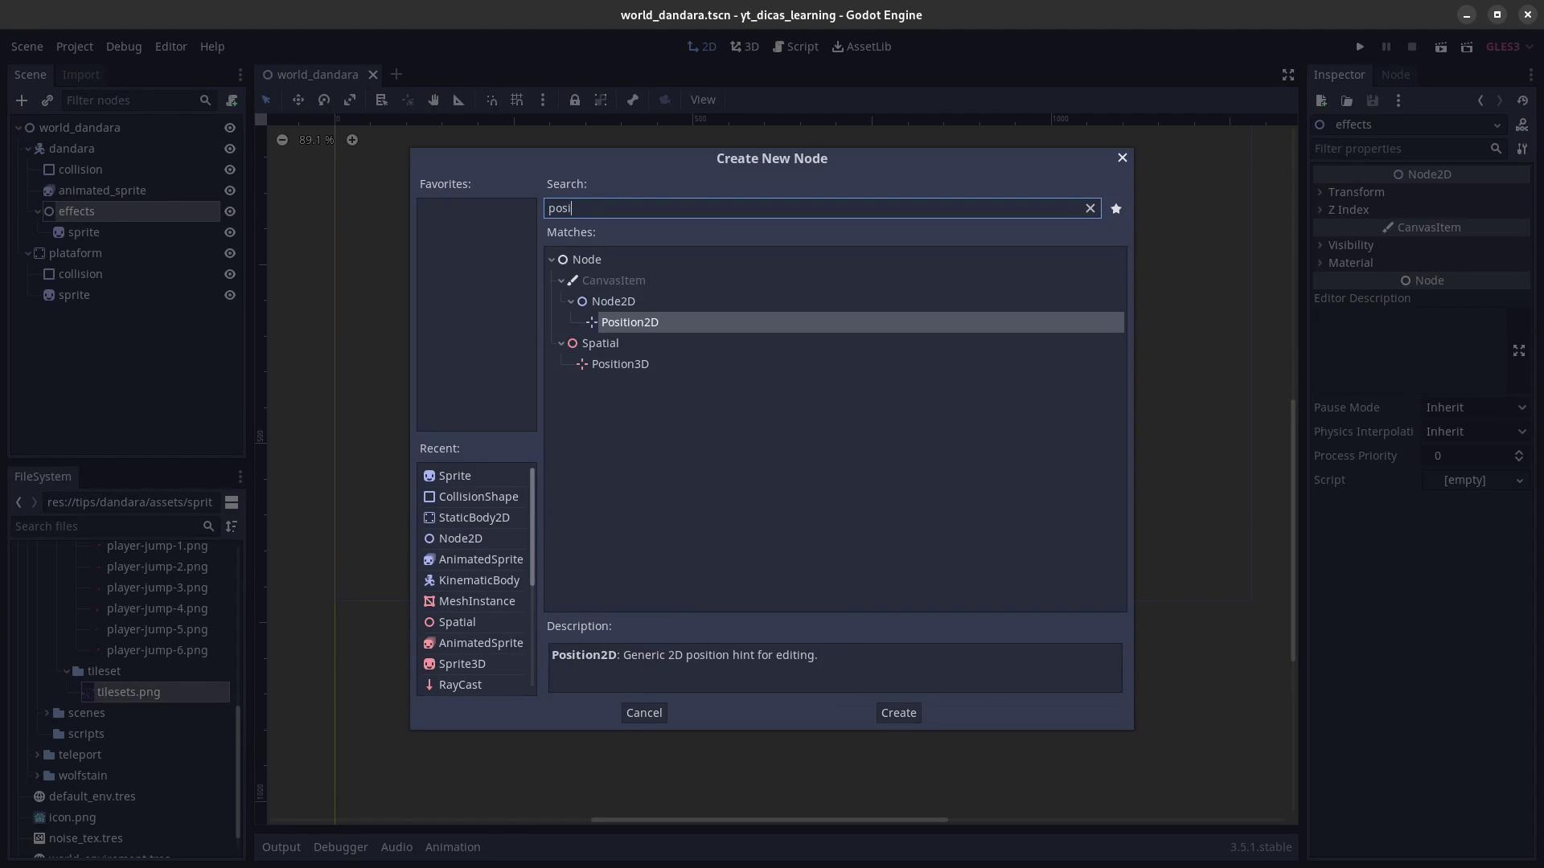
pyautogui.press('Return')
pyautogui.press('F2')
pyautogui.write('container')
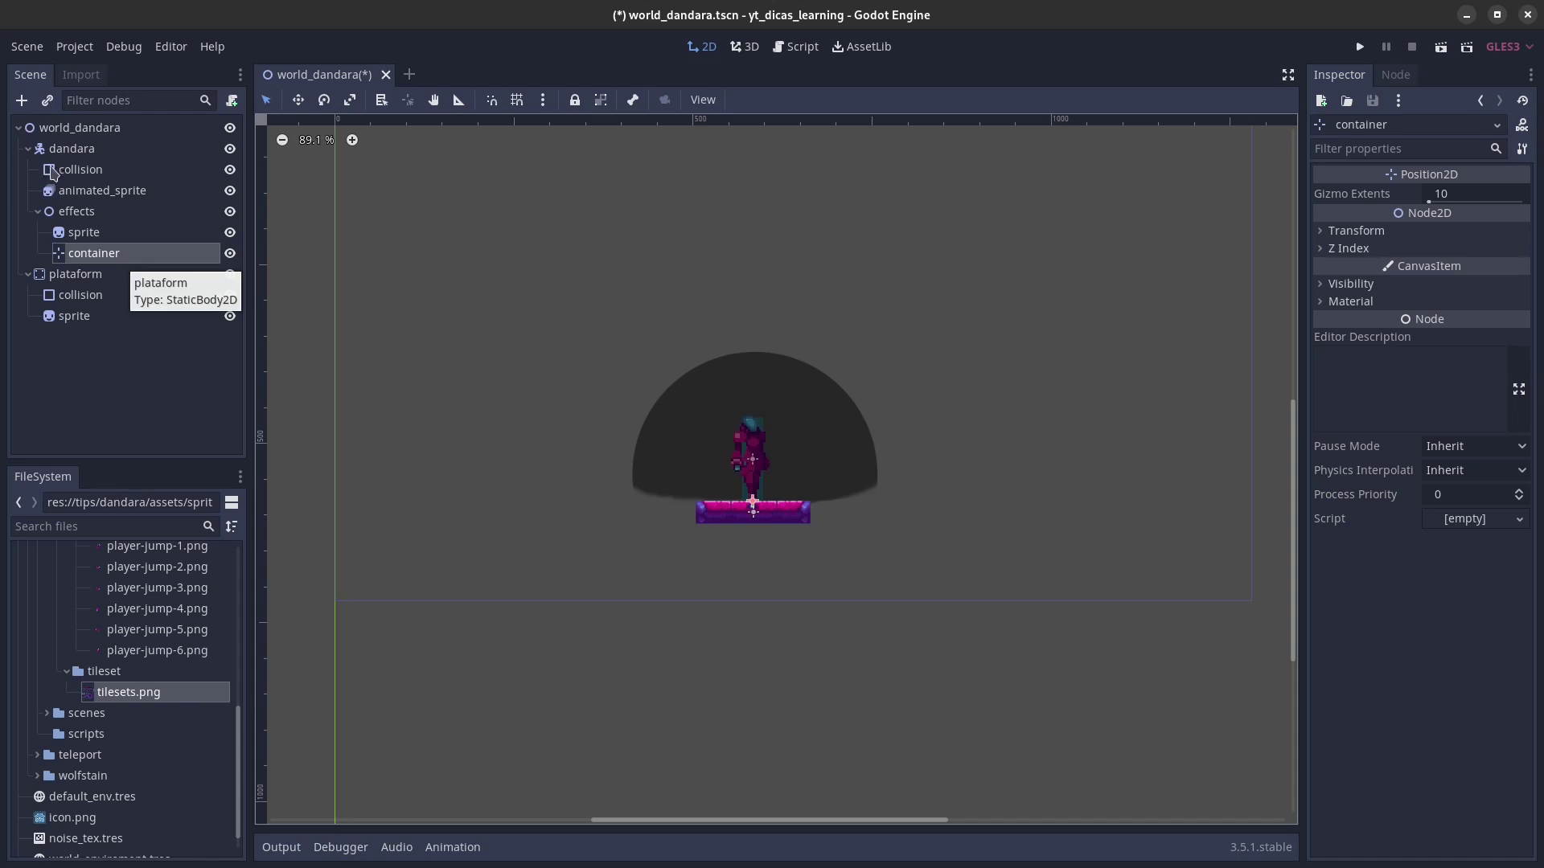
pyautogui.click(22, 101)
pyautogui.write('sprite')
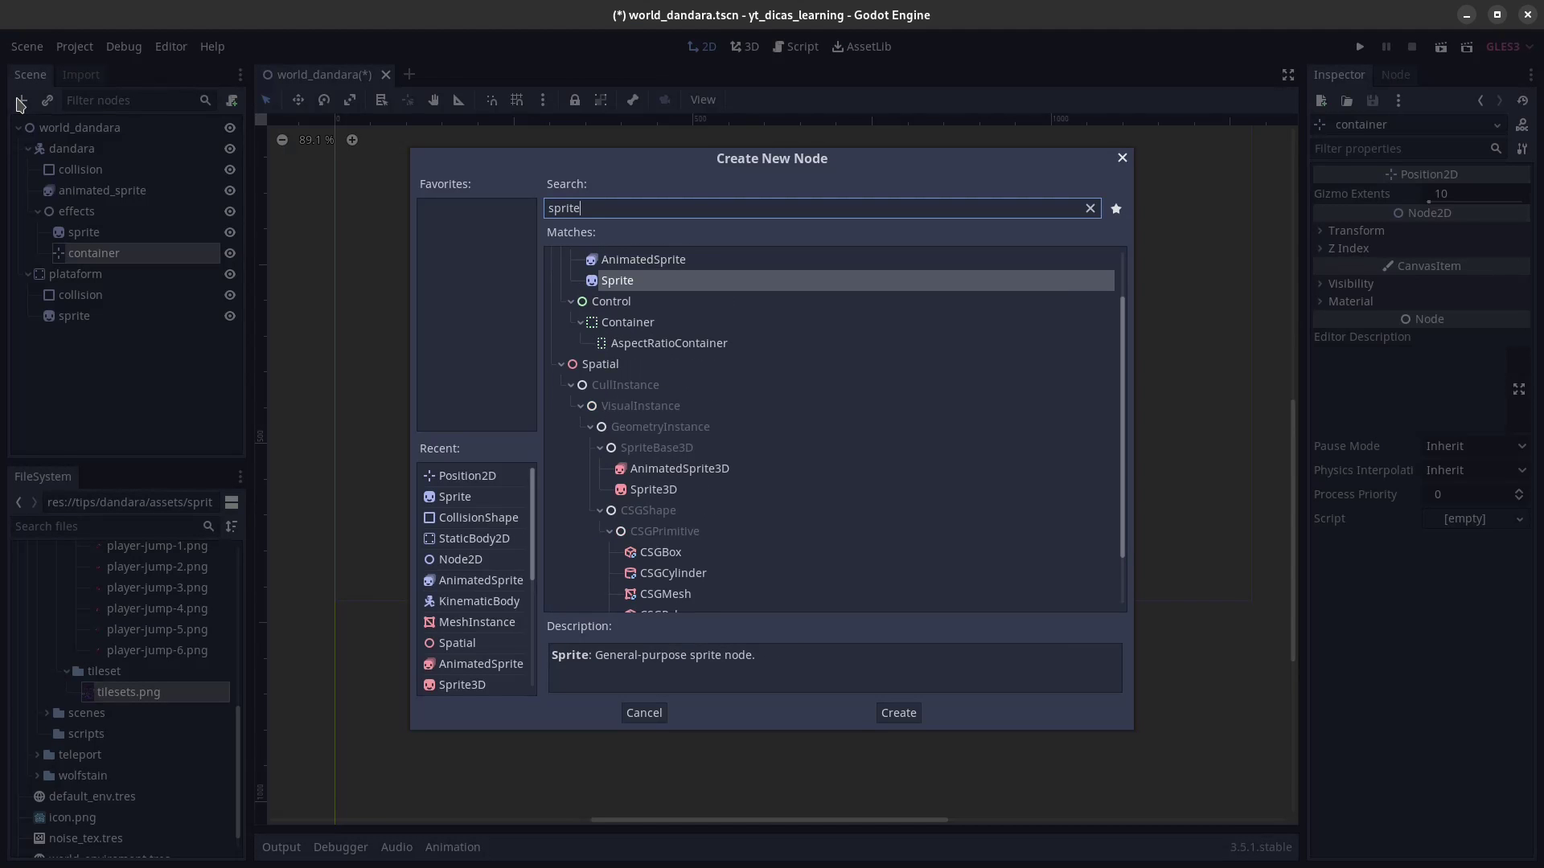
pyautogui.press('Return')
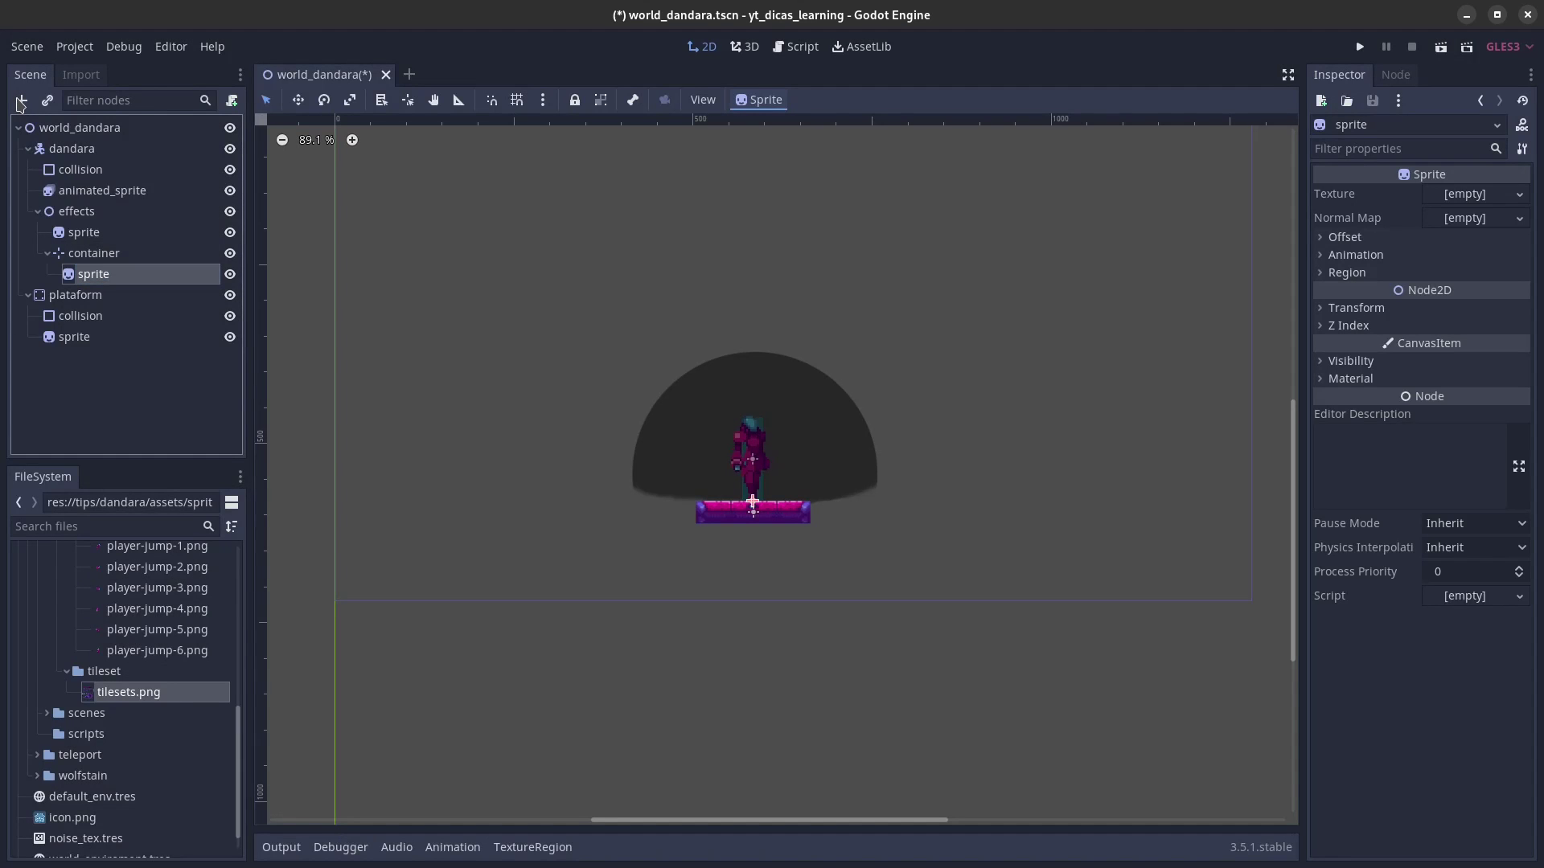
# Step: Add a Line2D under container and rename it 'line'
pyautogui.click(110, 254)
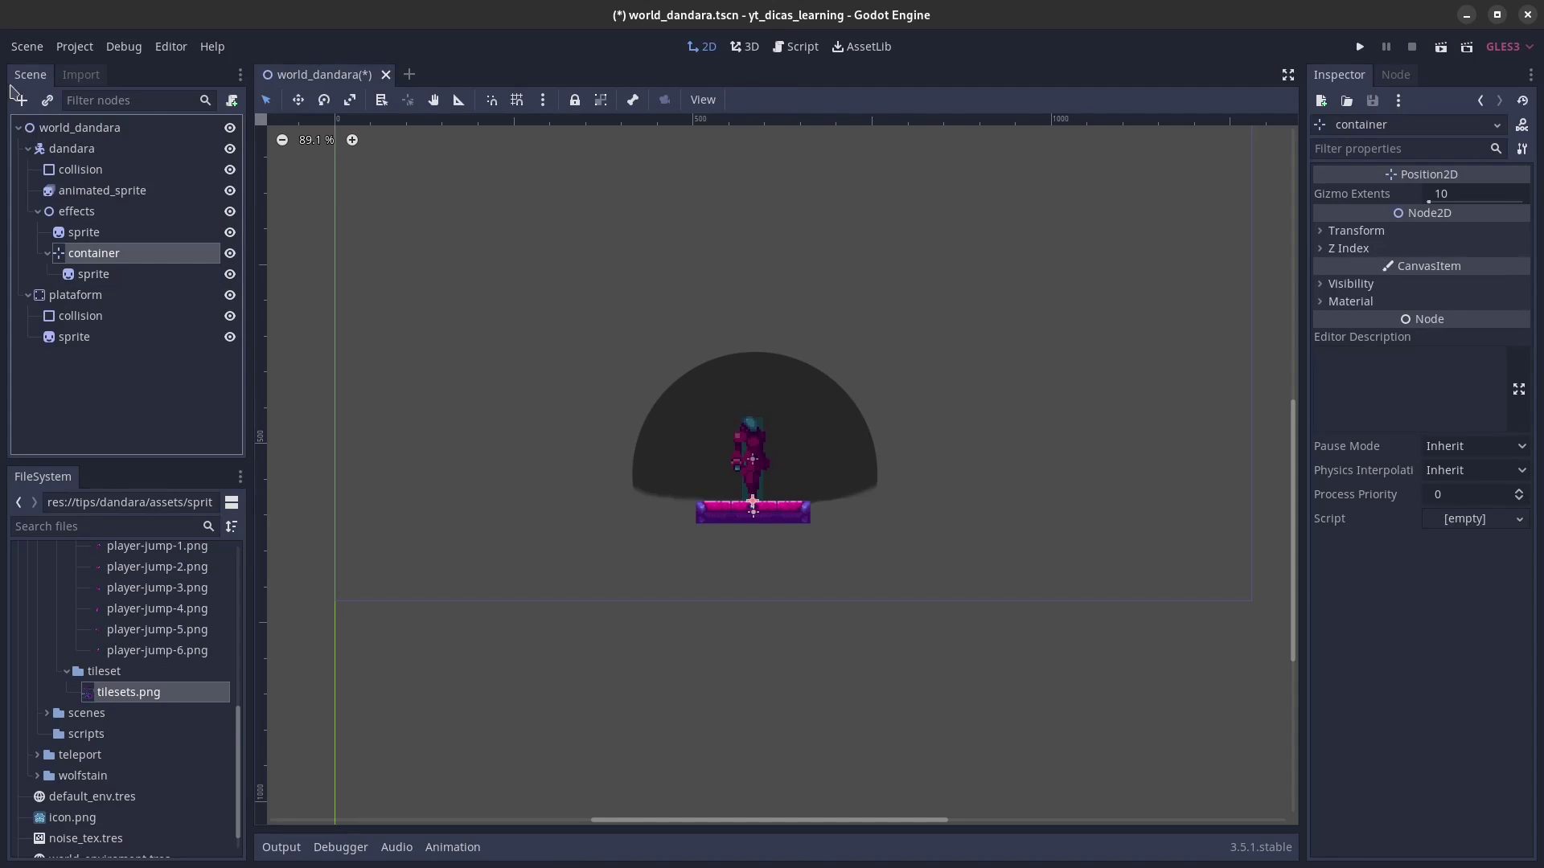
pyautogui.click(22, 101)
pyautogui.write('line')
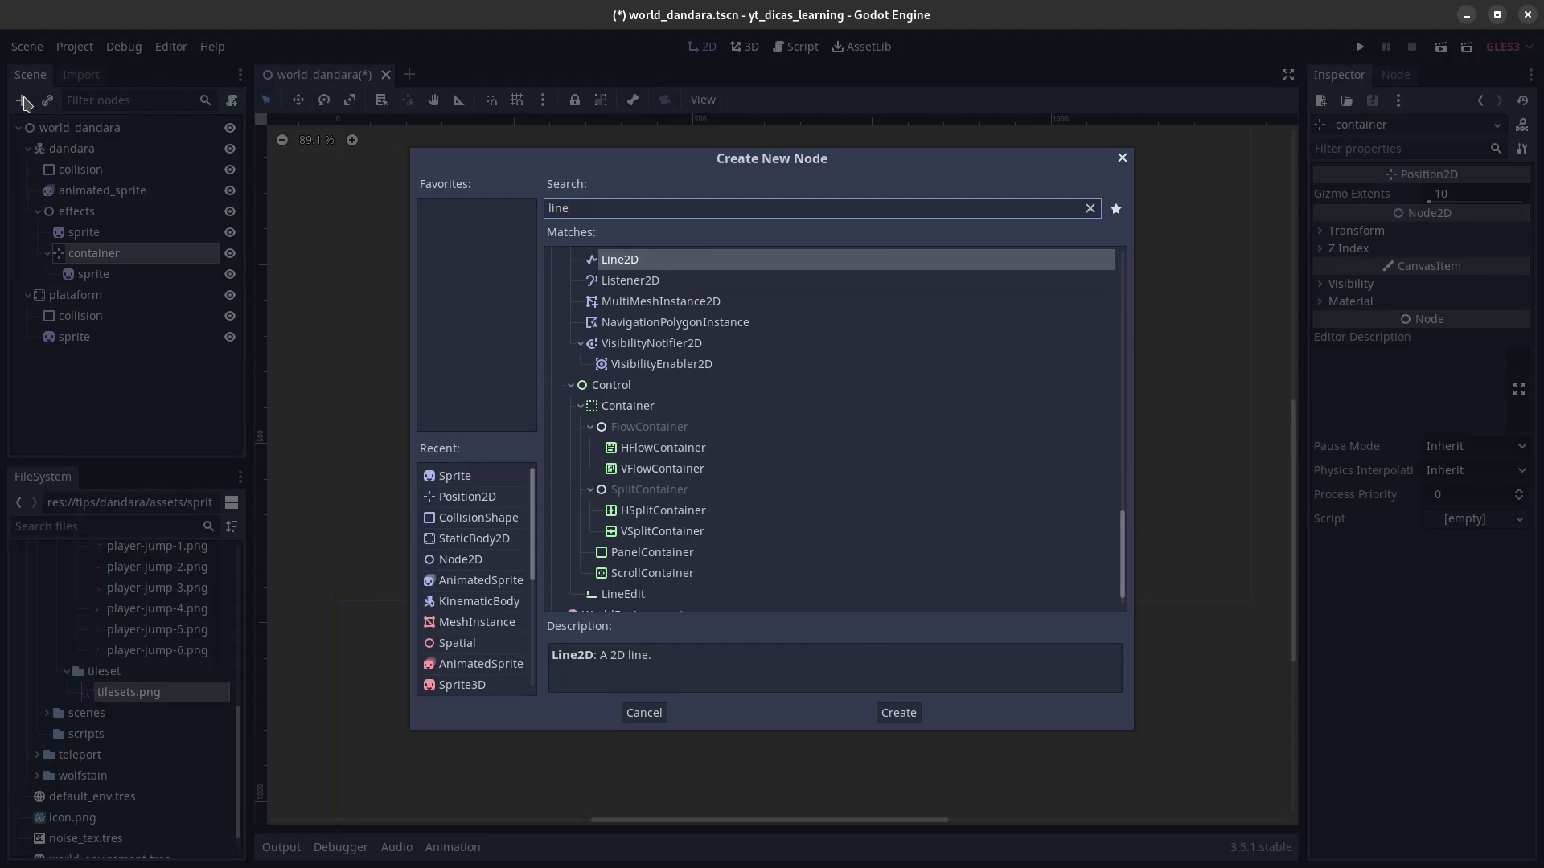
pyautogui.press('Return')
pyautogui.press('Home')
pyautogui.press('Delete')
pyautogui.write('l')
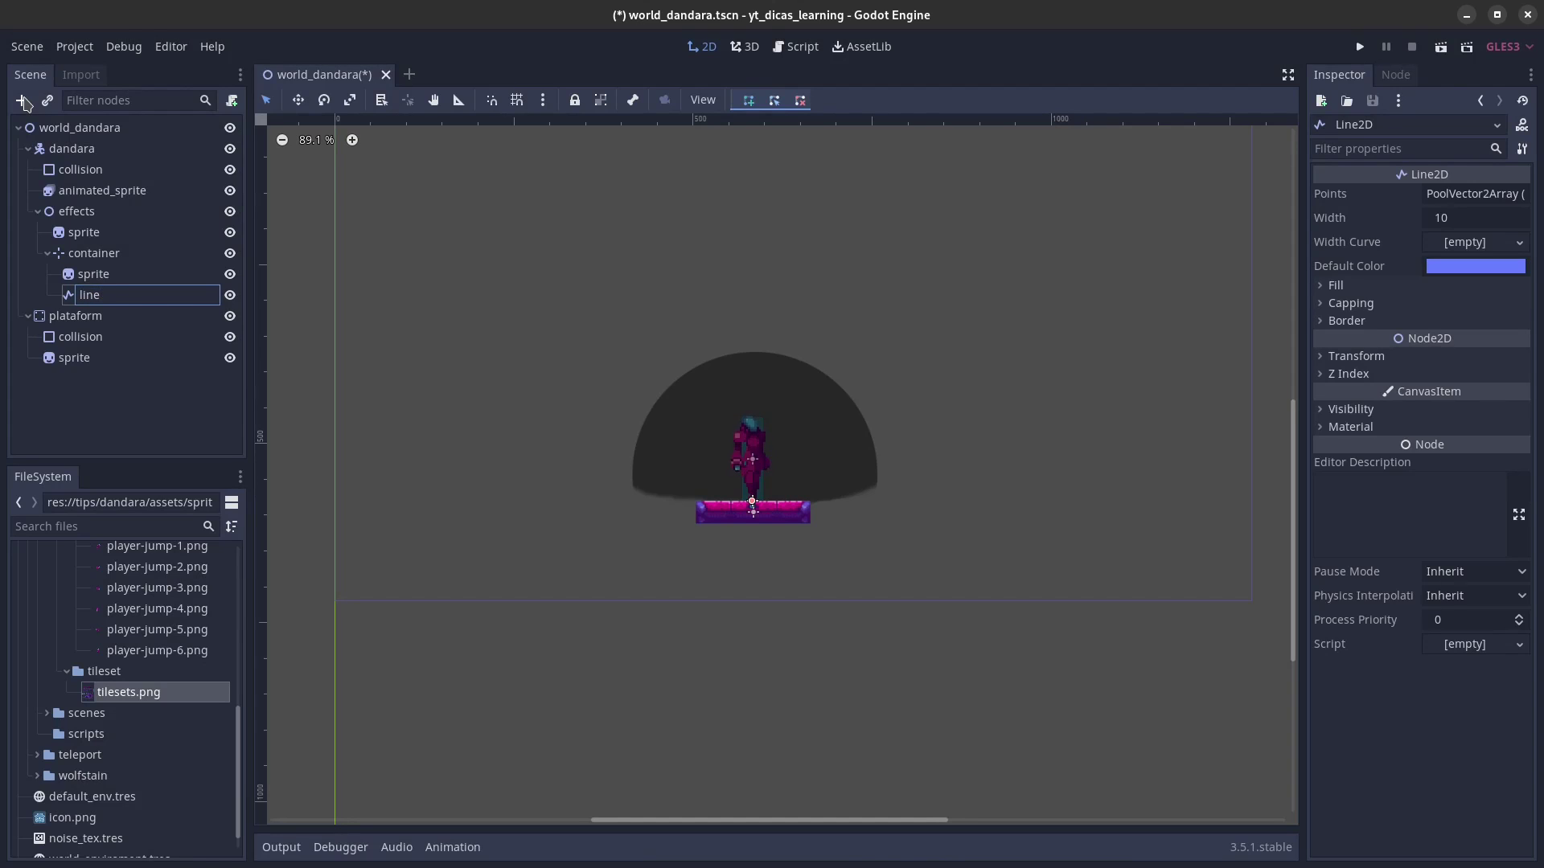
pyautogui.press('Return')
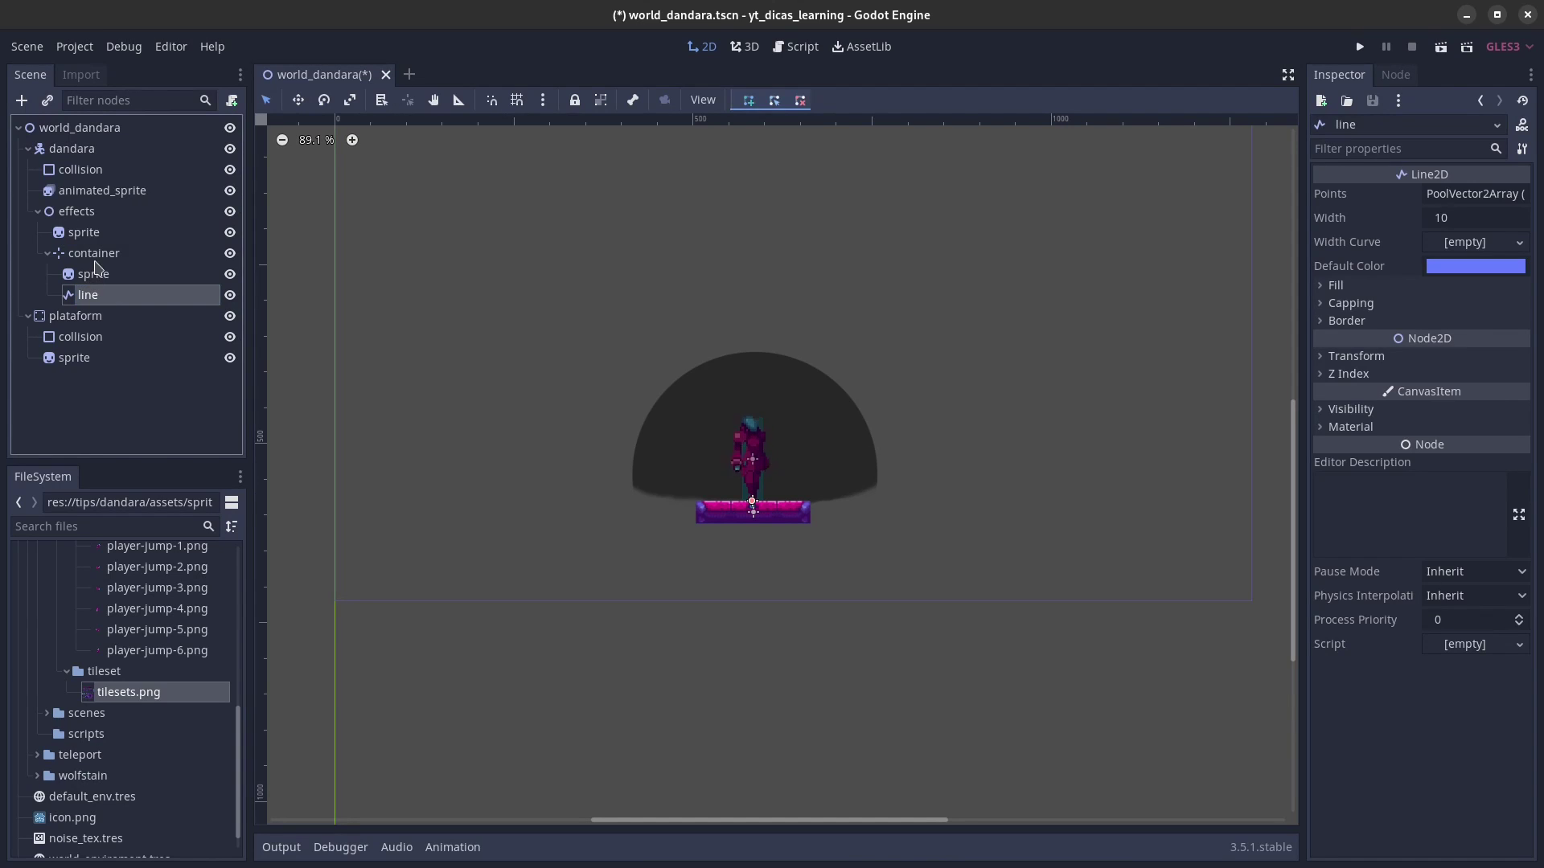
# Step: Add a RayCast2D under container and rename it 'raycast'
pyautogui.click(95, 258)
pyautogui.click(24, 100)
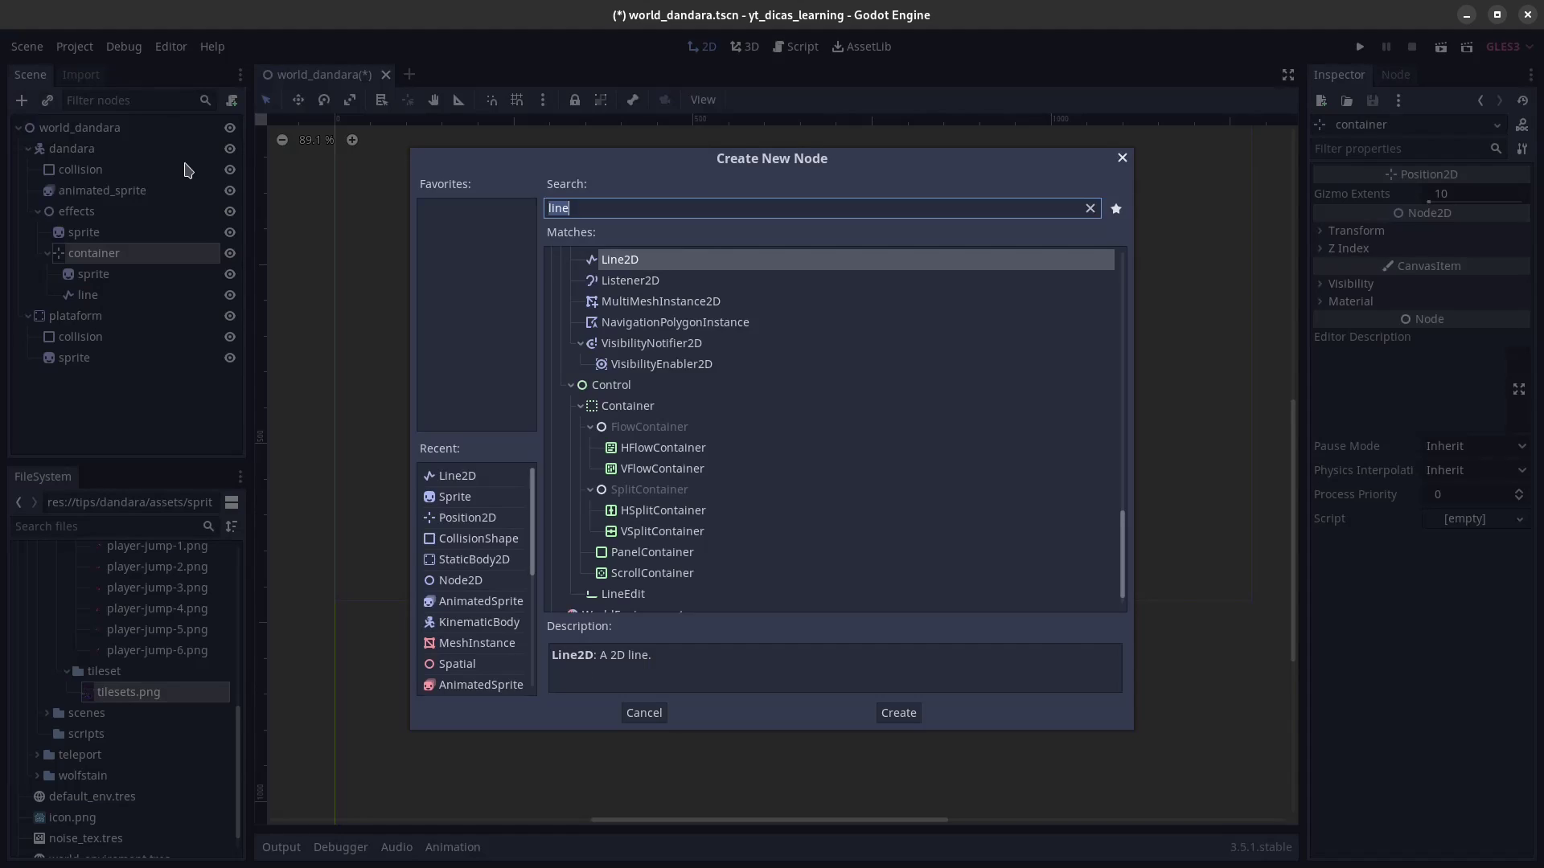
pyautogui.write('raycast')
pyautogui.press('Return')
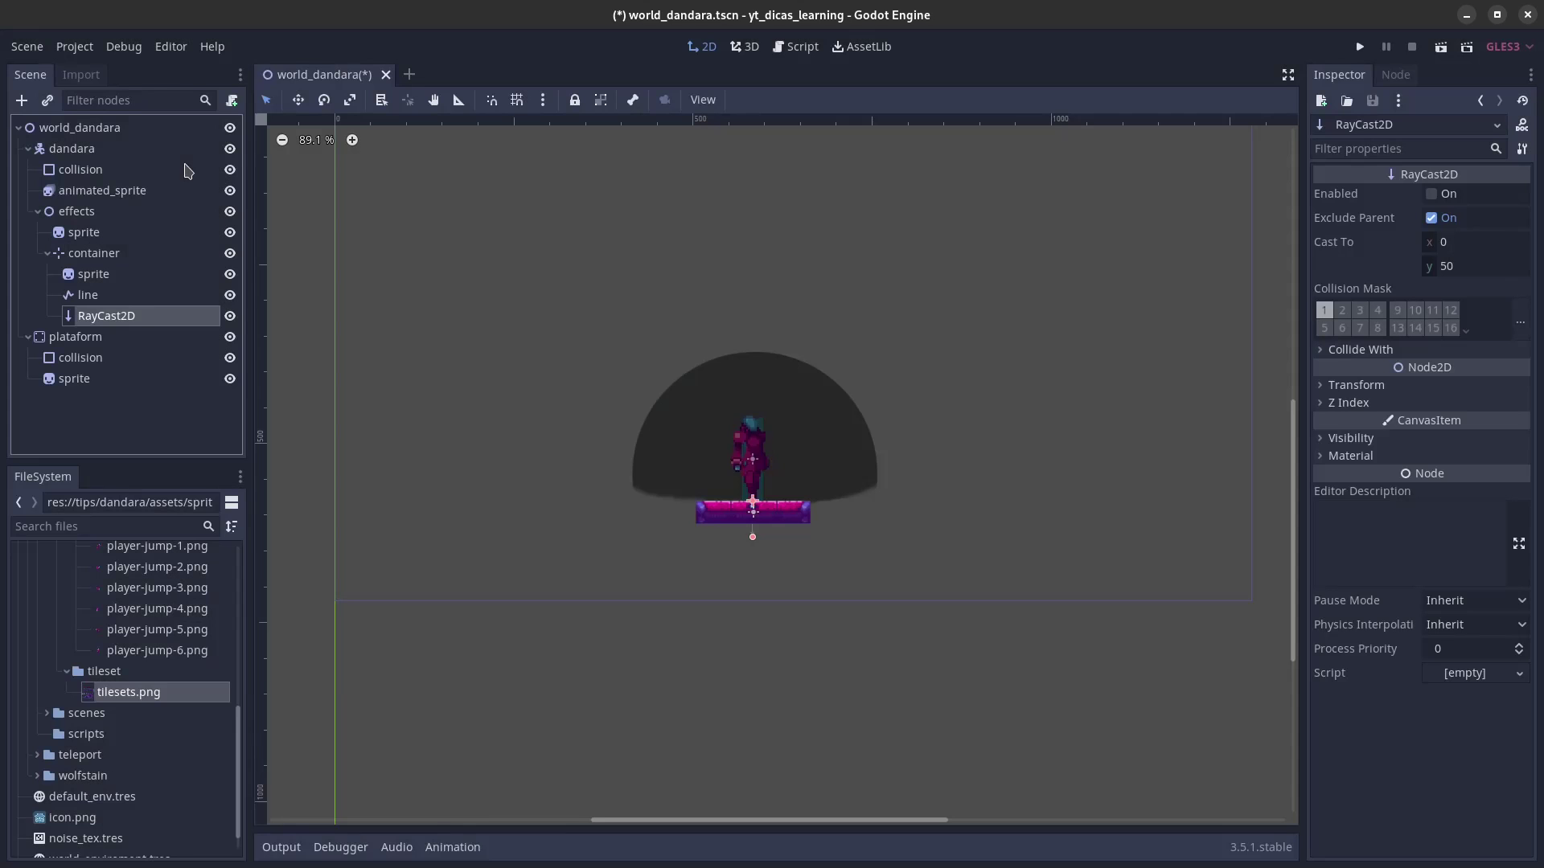
pyautogui.press('Home')
pyautogui.press('Delete')
pyautogui.press('Delete')
pyautogui.press('Delete')
pyautogui.write('ray')
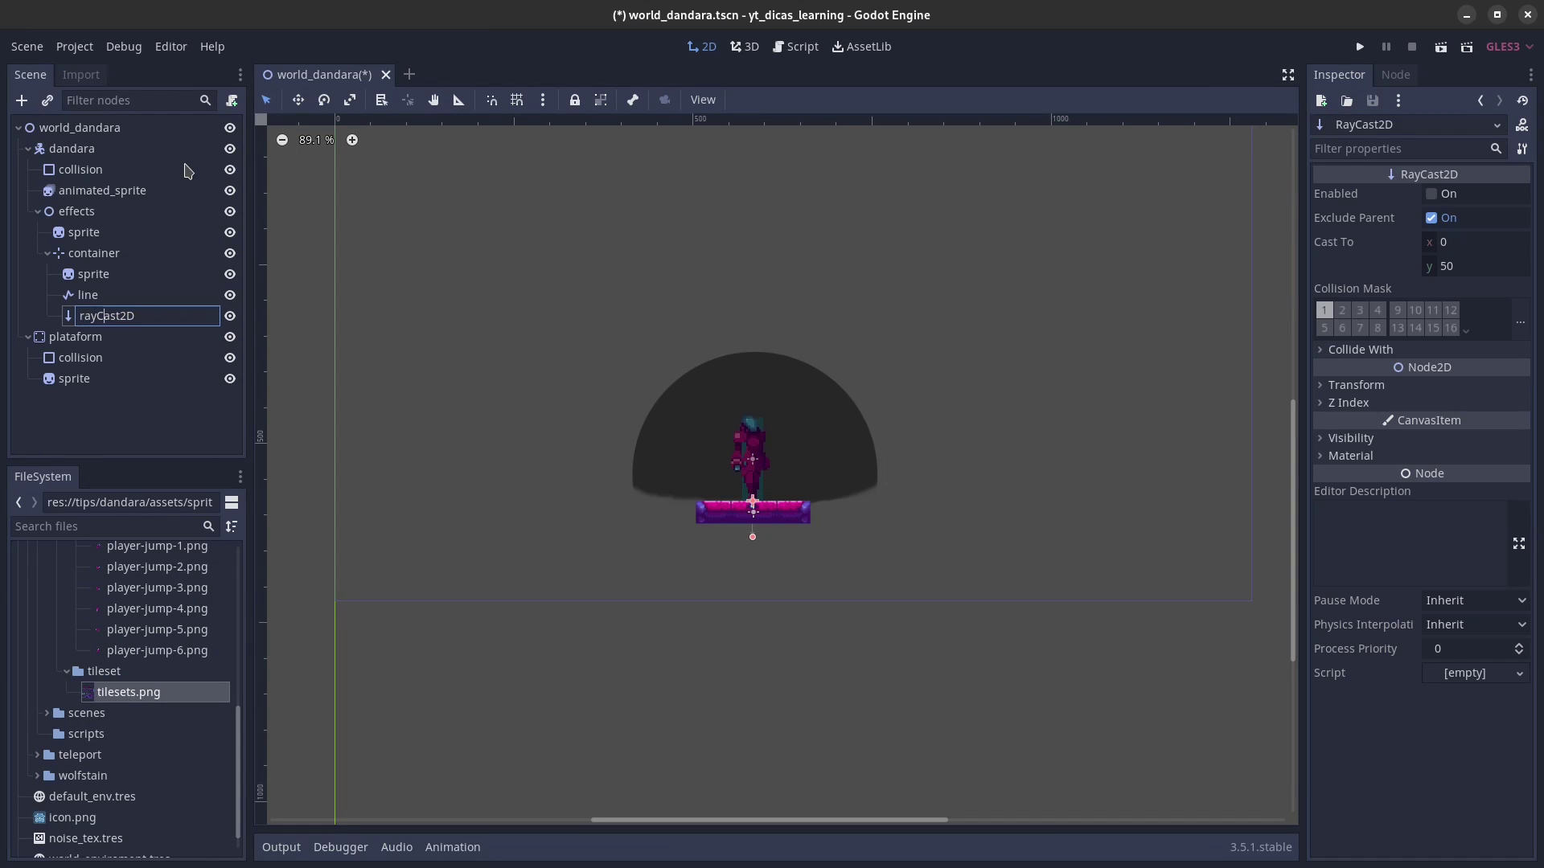
pyautogui.press('Delete')
pyautogui.write('c')
pyautogui.press('End')
pyautogui.press('BackSpace')
pyautogui.press('BackSpace')
pyautogui.press('Return')
pyautogui.click(92, 255)
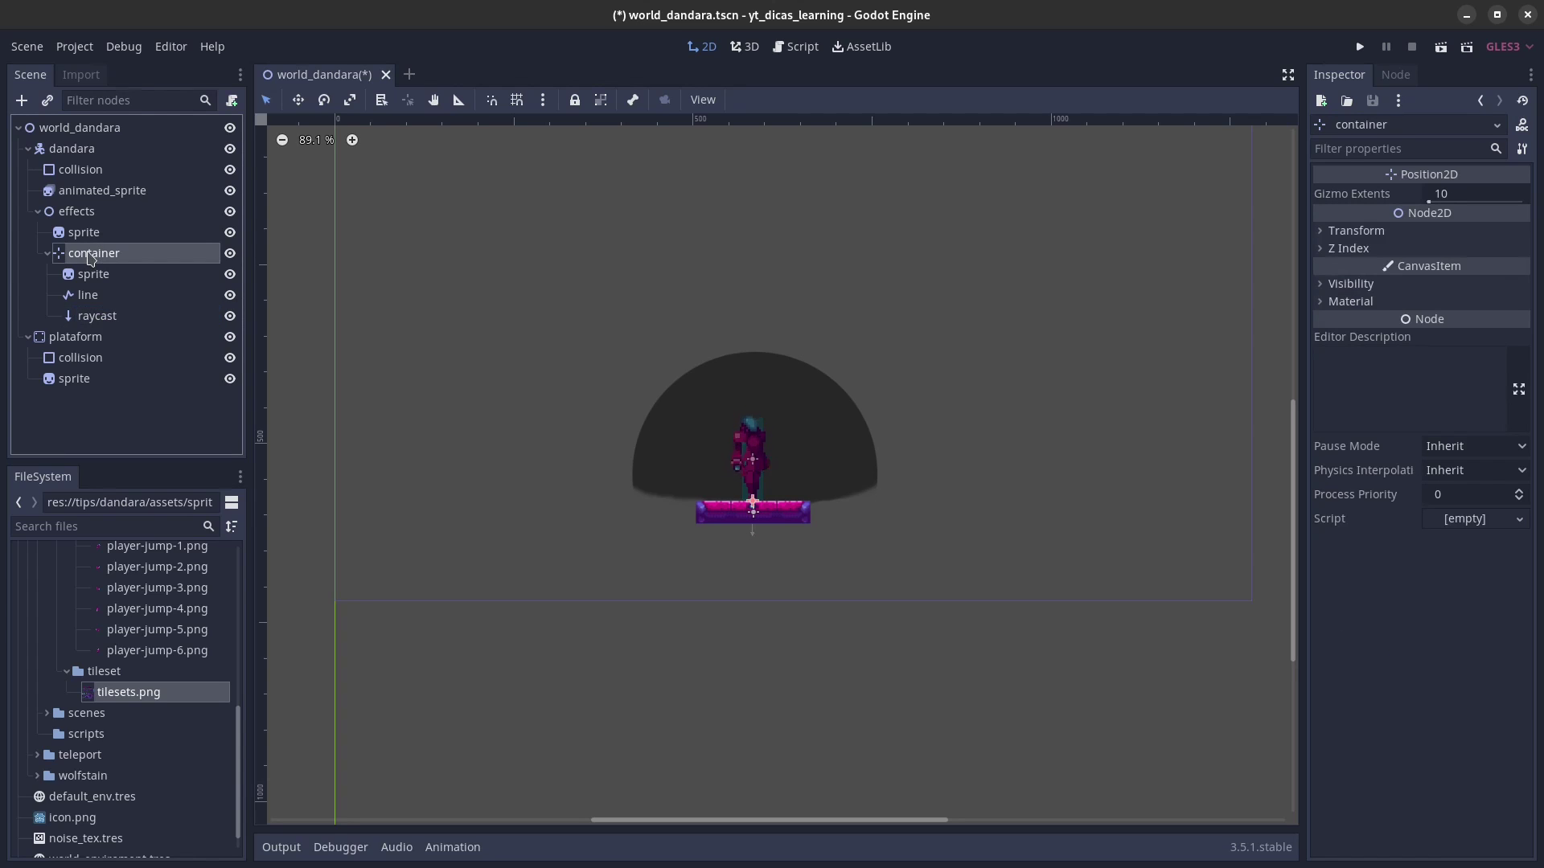
# Step: Assign arrow.png as the texture of the sprite inside container
pyautogui.click(103, 274)
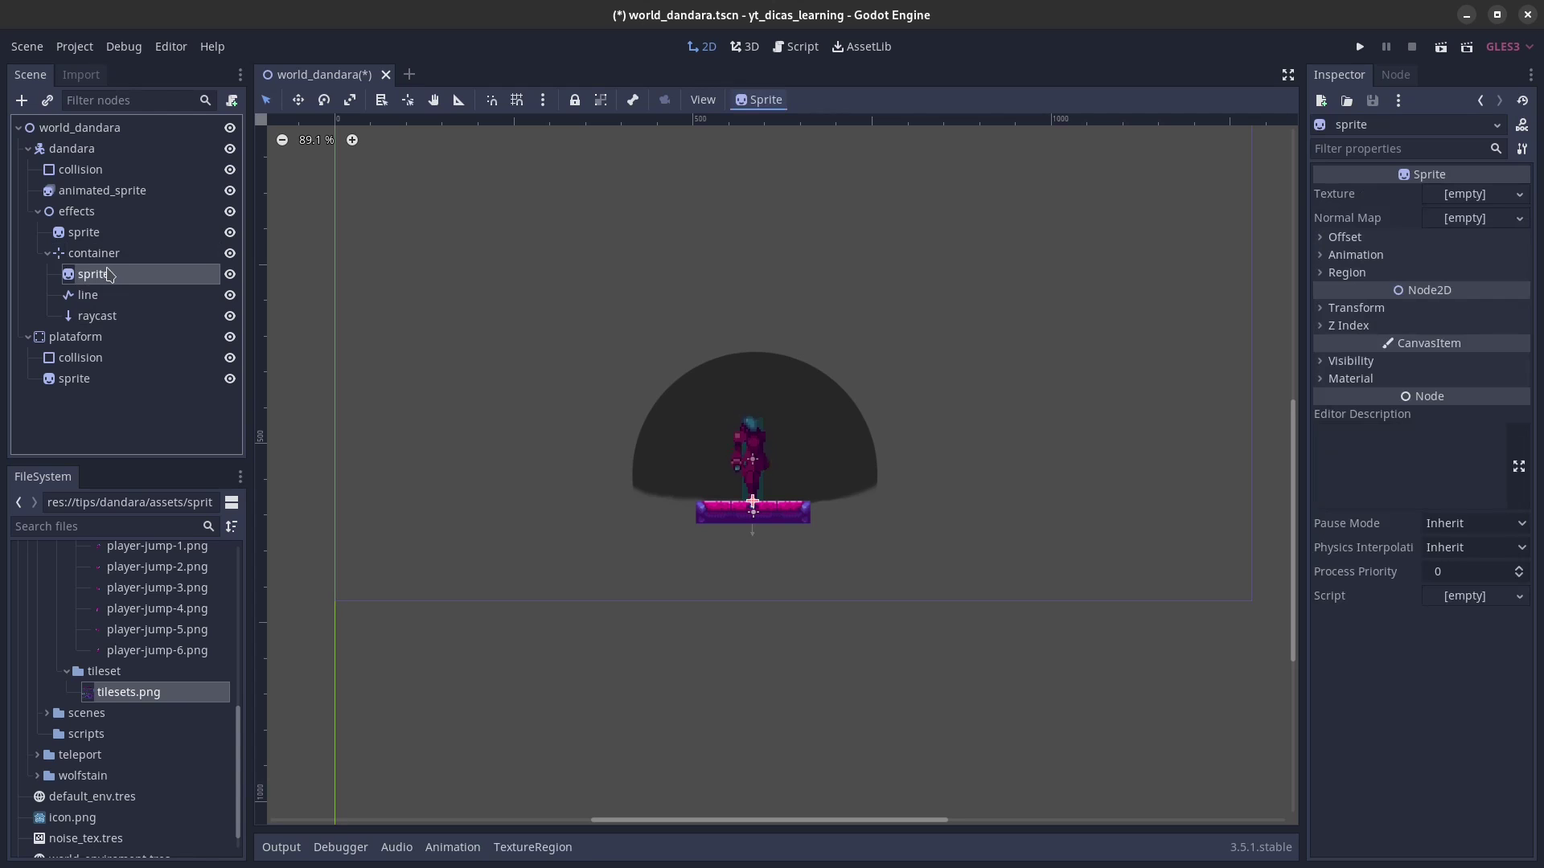
pyautogui.scroll(5, 113, 735)
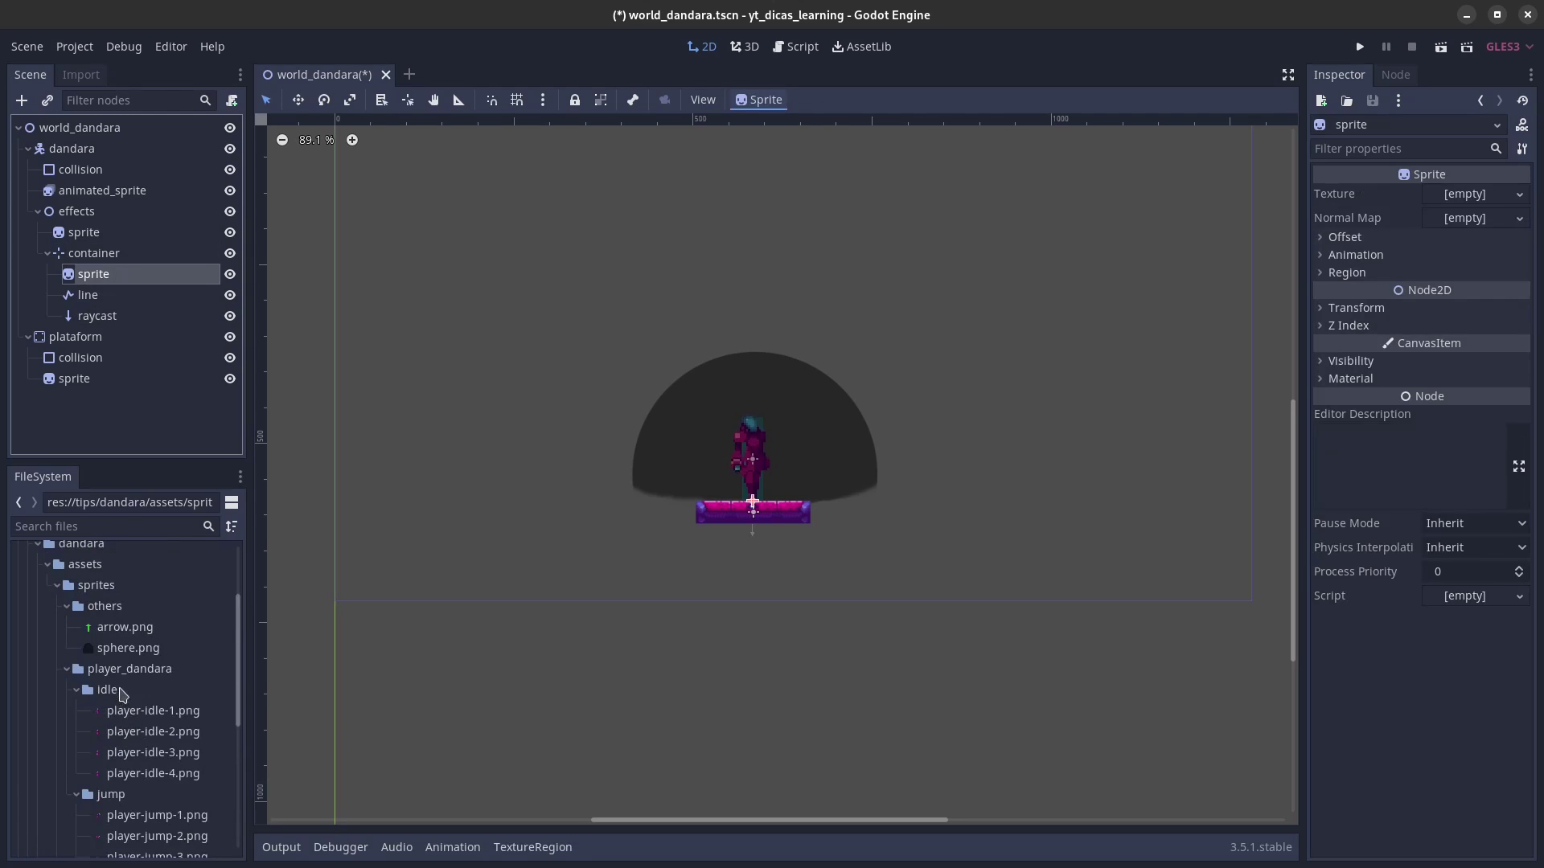
pyautogui.moveTo(121, 628)
pyautogui.mouseDown()
pyautogui.moveTo(810, 474)
pyautogui.moveTo(1464, 193)
pyautogui.mouseUp()
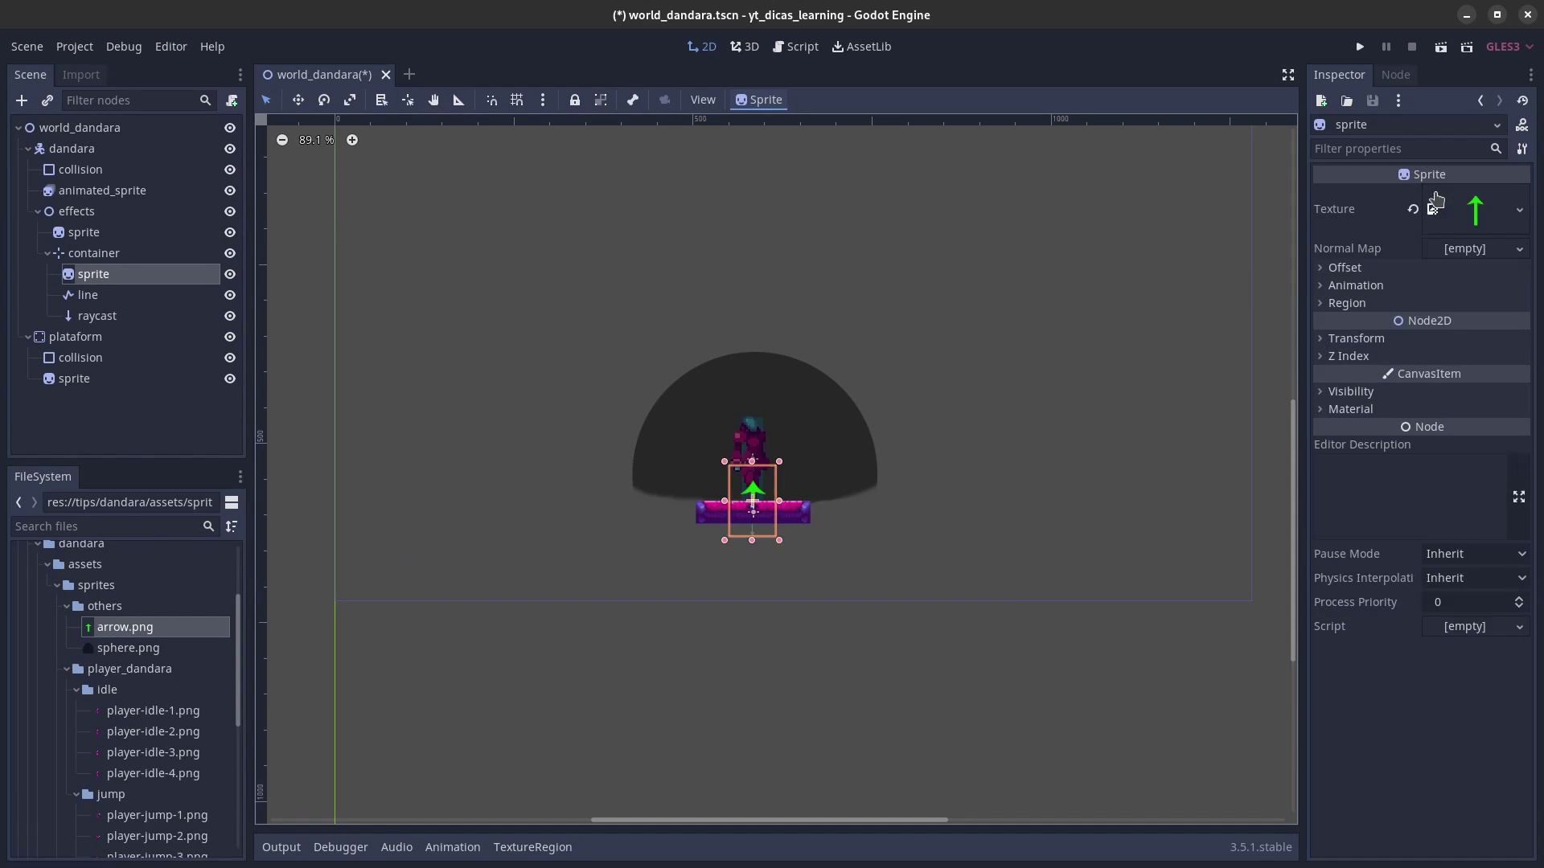
# Step: Duplicate the sprite, name the copy 'arrow_point' and the original 'arrow', and move arrow_point below raycast
pyautogui.click(73, 283)
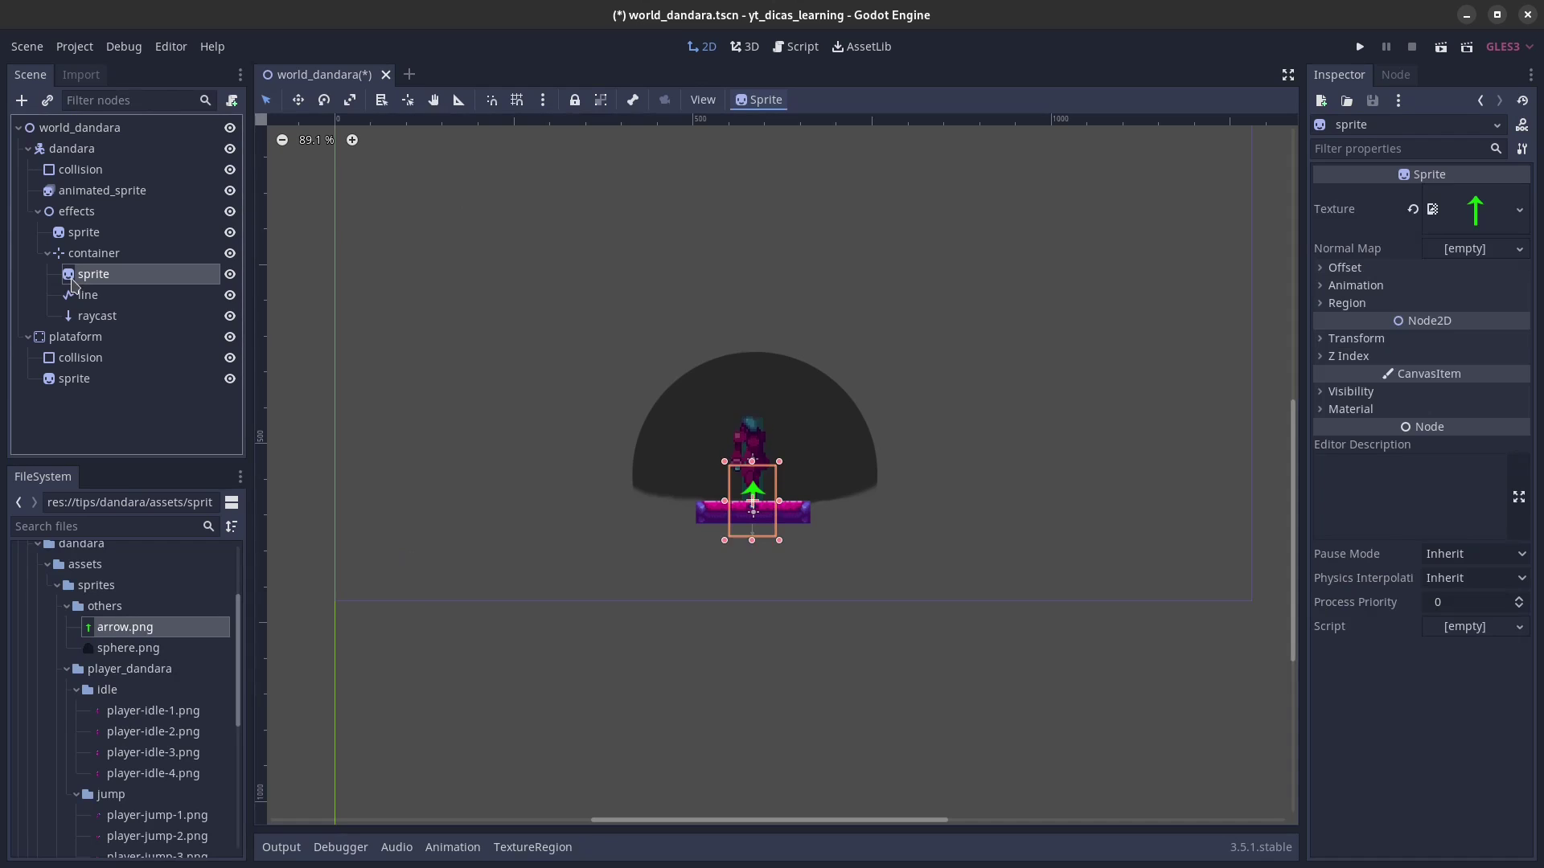
pyautogui.hotkey('ctrl', 'd')
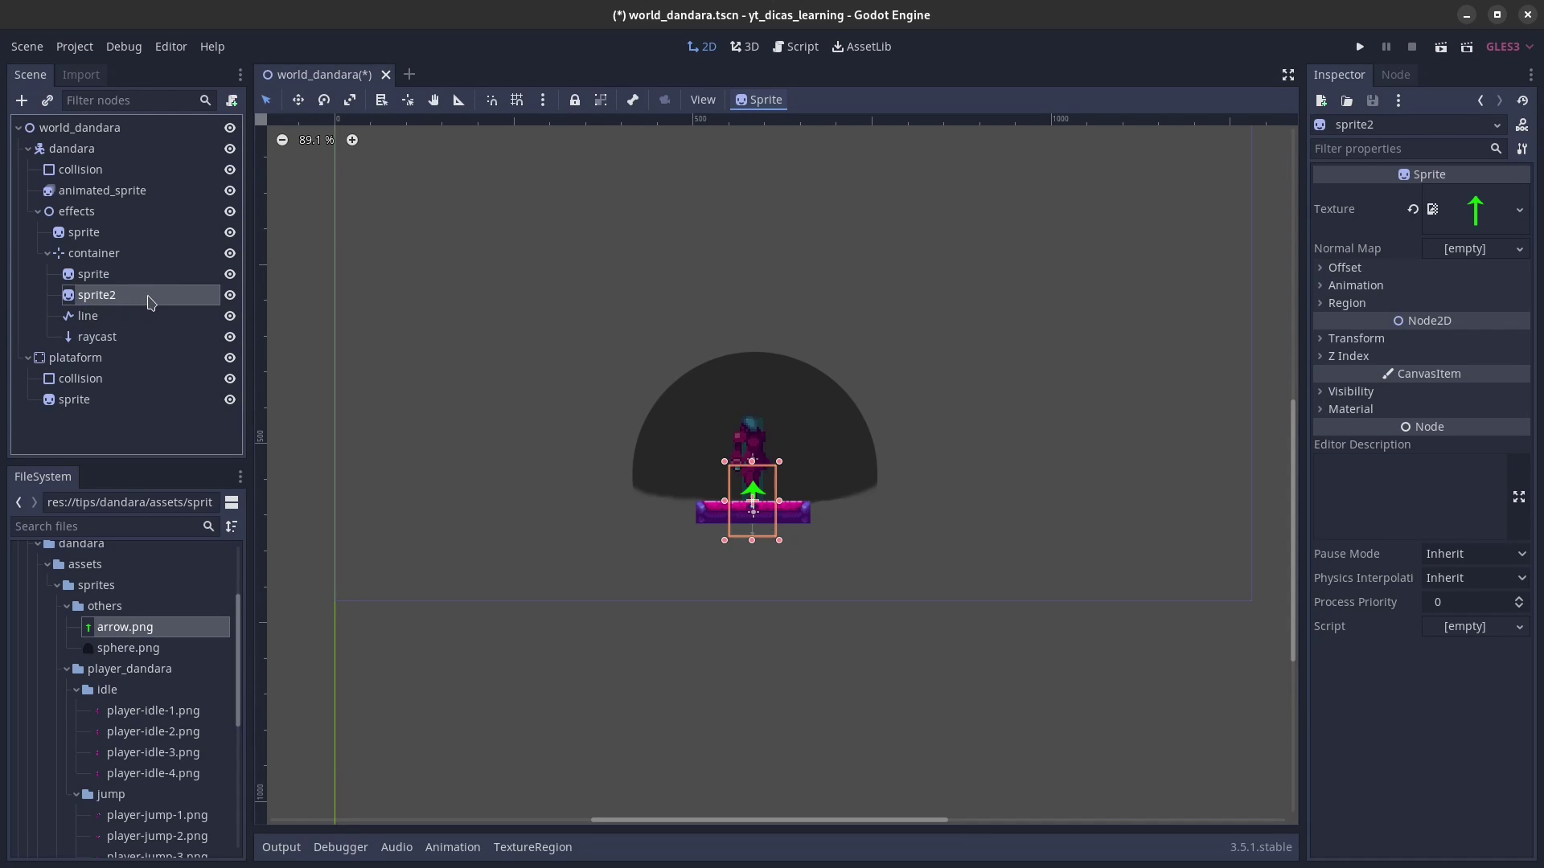
pyautogui.doubleClick(149, 296)
pyautogui.write('arr')
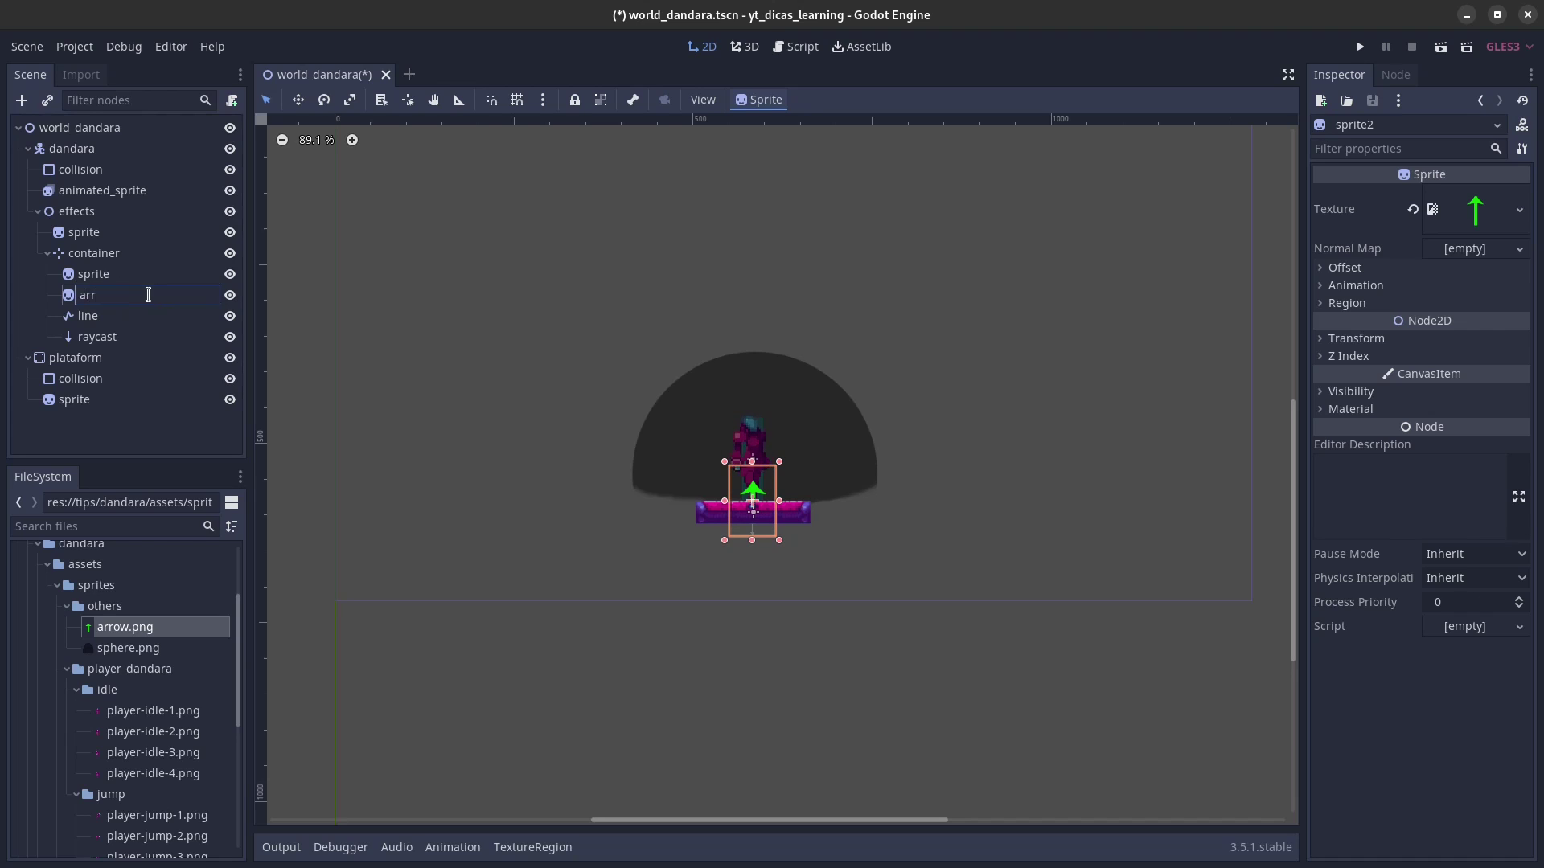
pyautogui.write('ow_point')
pyautogui.press('Return')
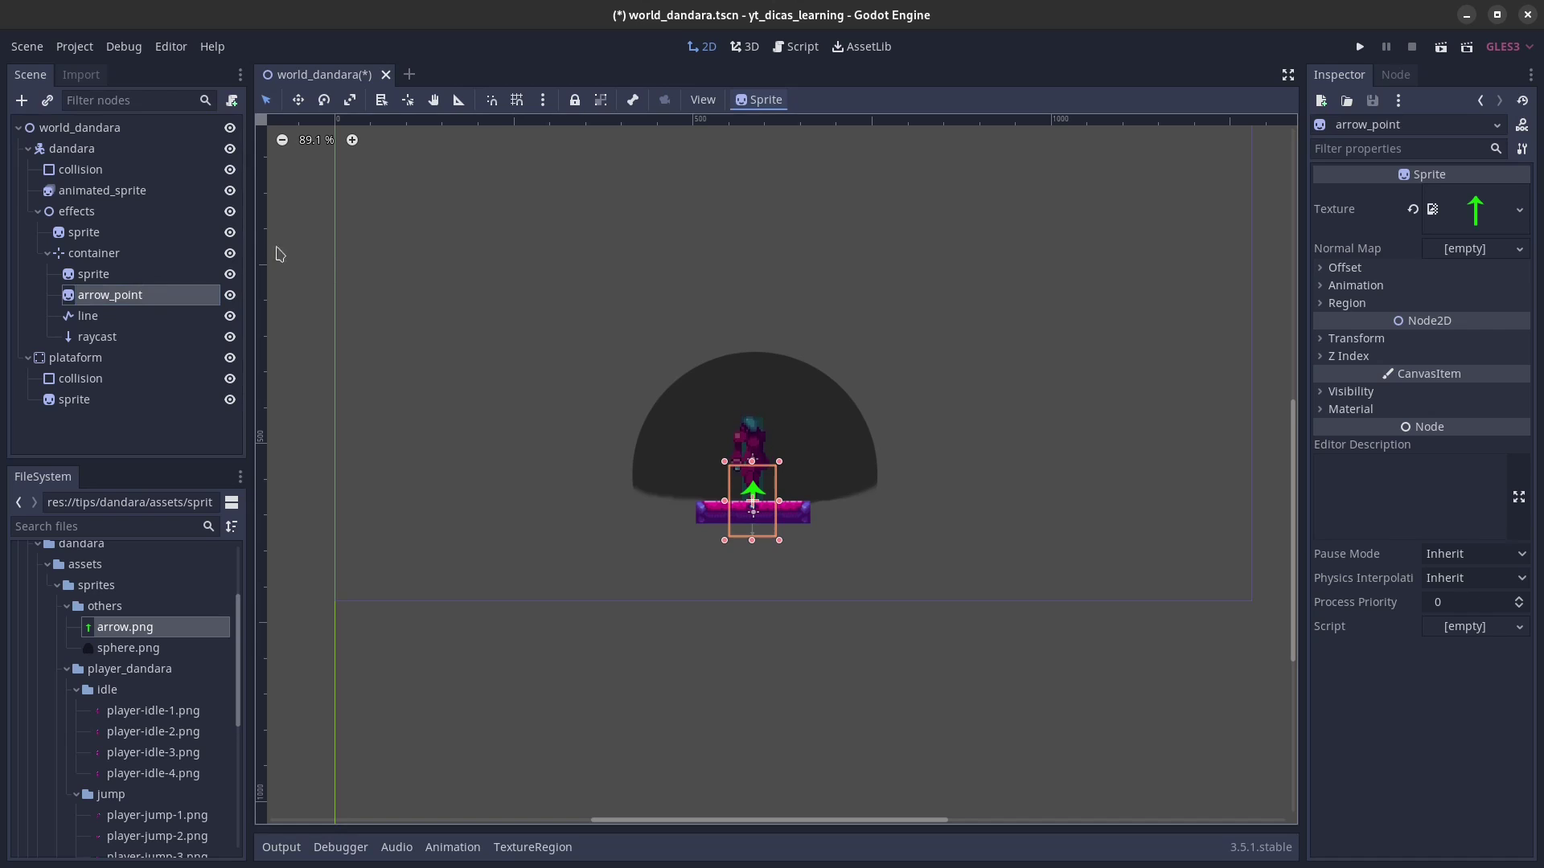
pyautogui.click(104, 274)
pyautogui.doubleClick(105, 274)
pyautogui.write('arrow')
pyautogui.press('Return')
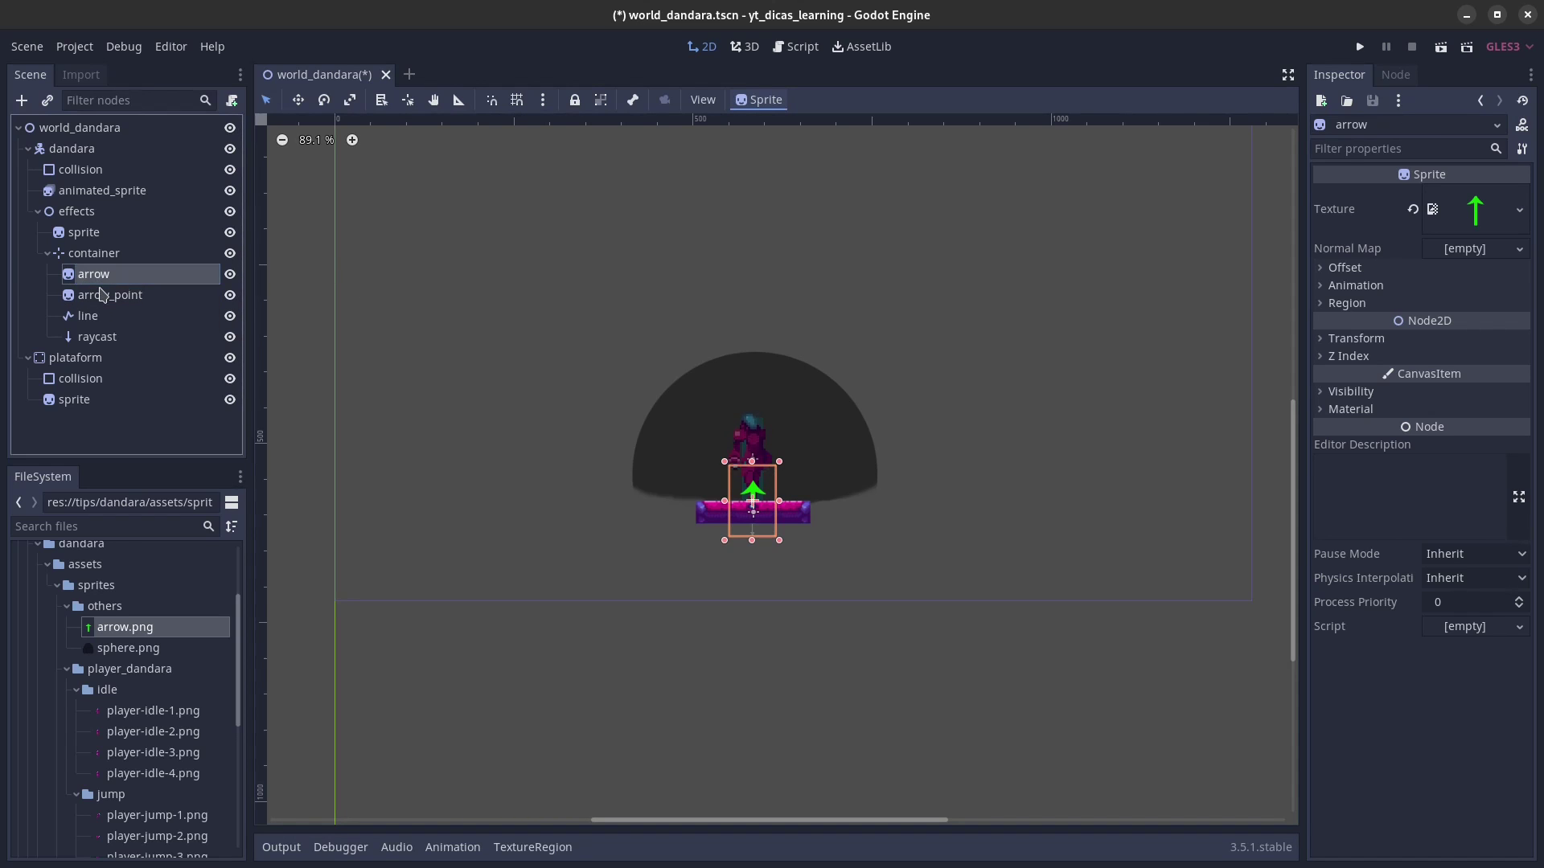
pyautogui.click(118, 303)
pyautogui.moveTo(117, 300); pyautogui.dragTo(117, 344)
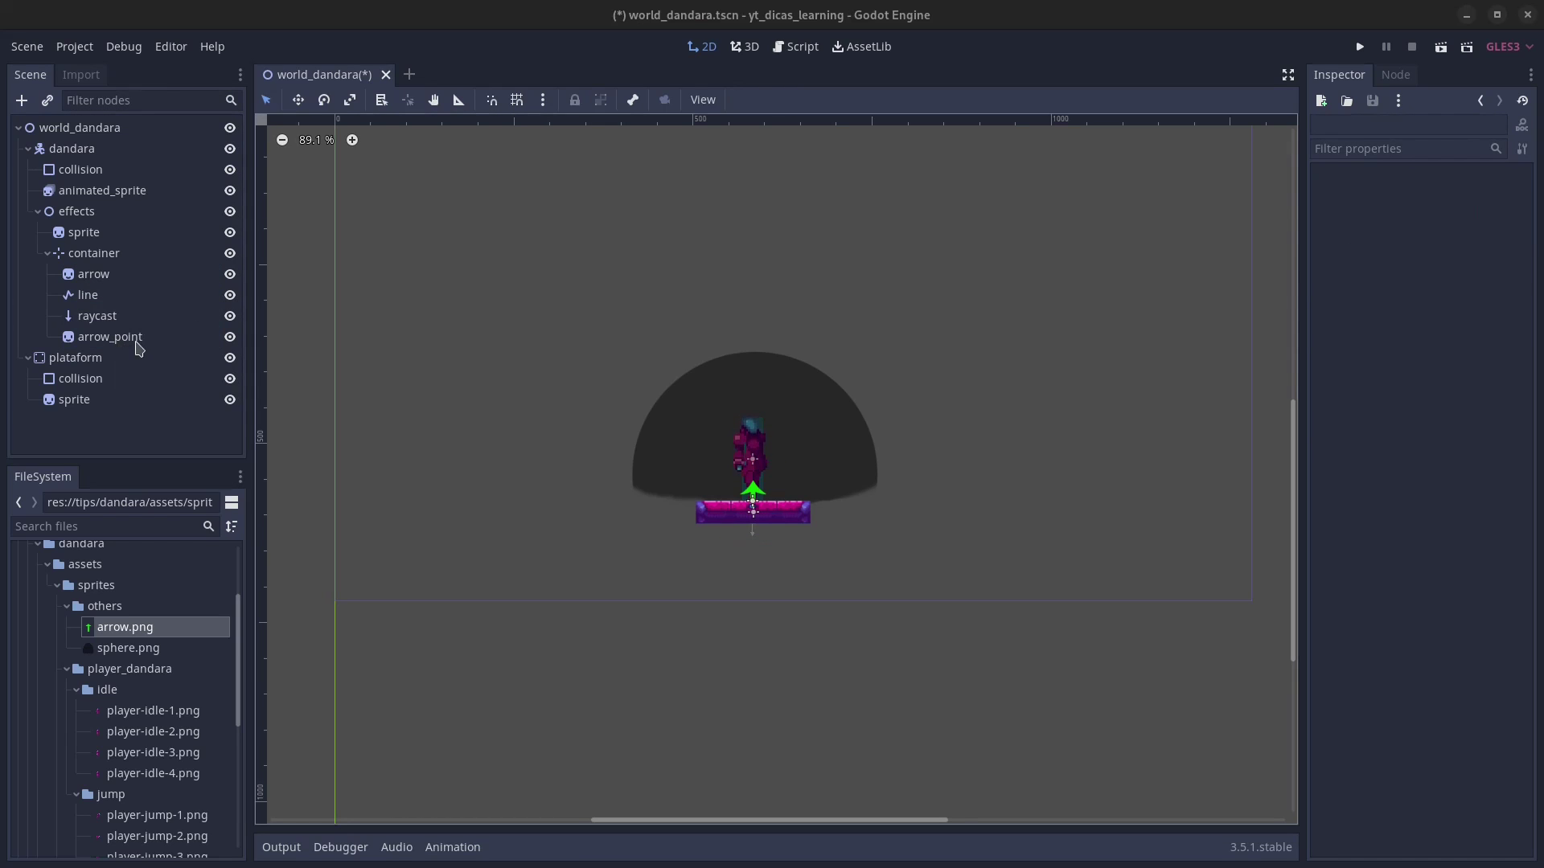
# Step: Set the arrow's rotation to 90 degrees and its vertical offset to -200
pyautogui.click(123, 275)
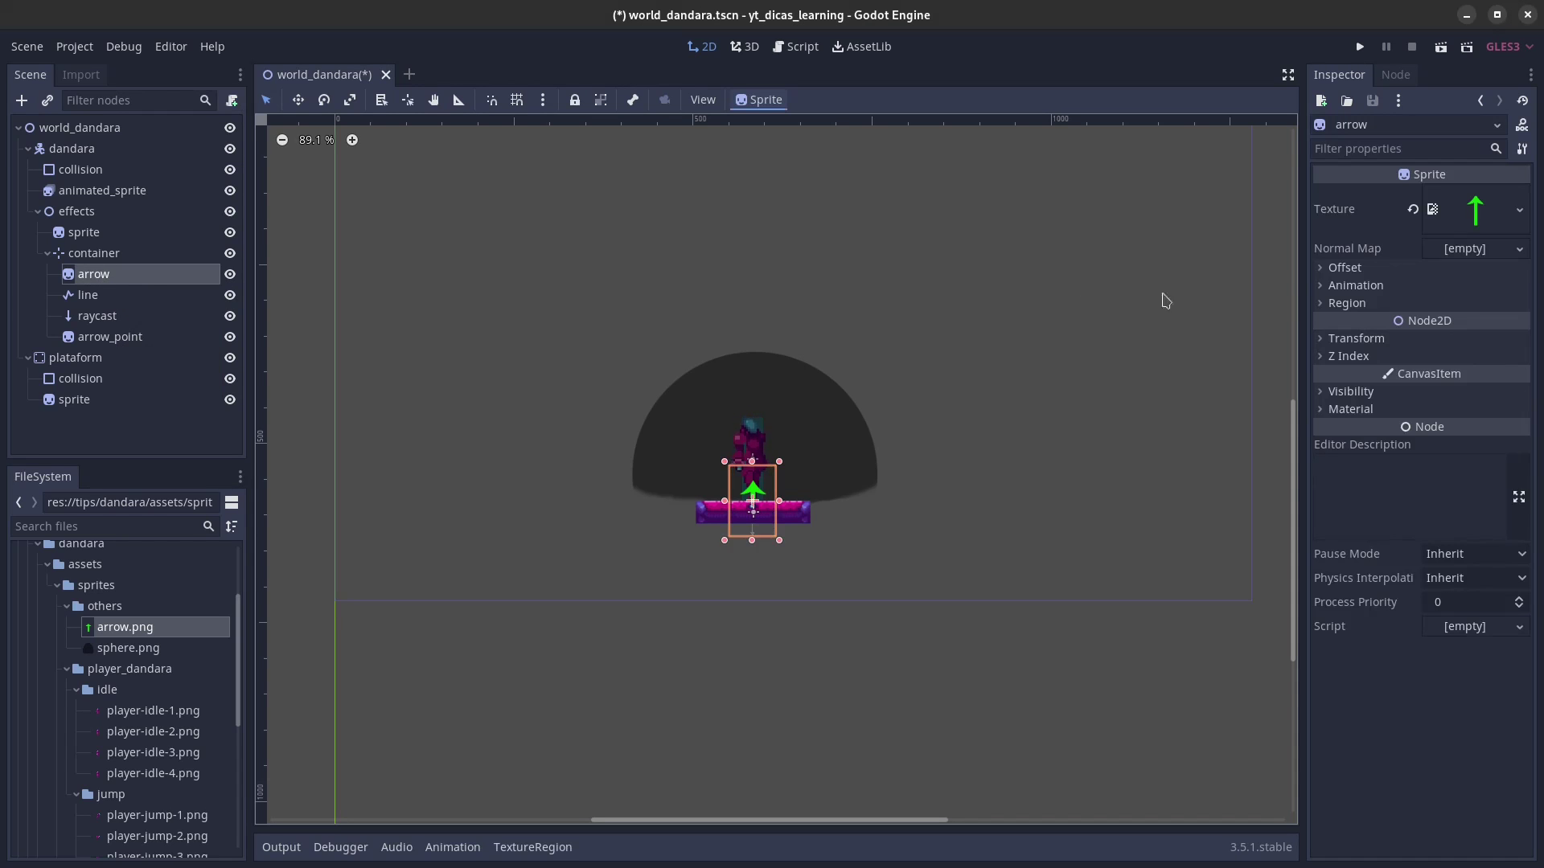
pyautogui.click(1357, 344)
pyautogui.click(1454, 413)
pyautogui.write('90')
pyautogui.press('Return')
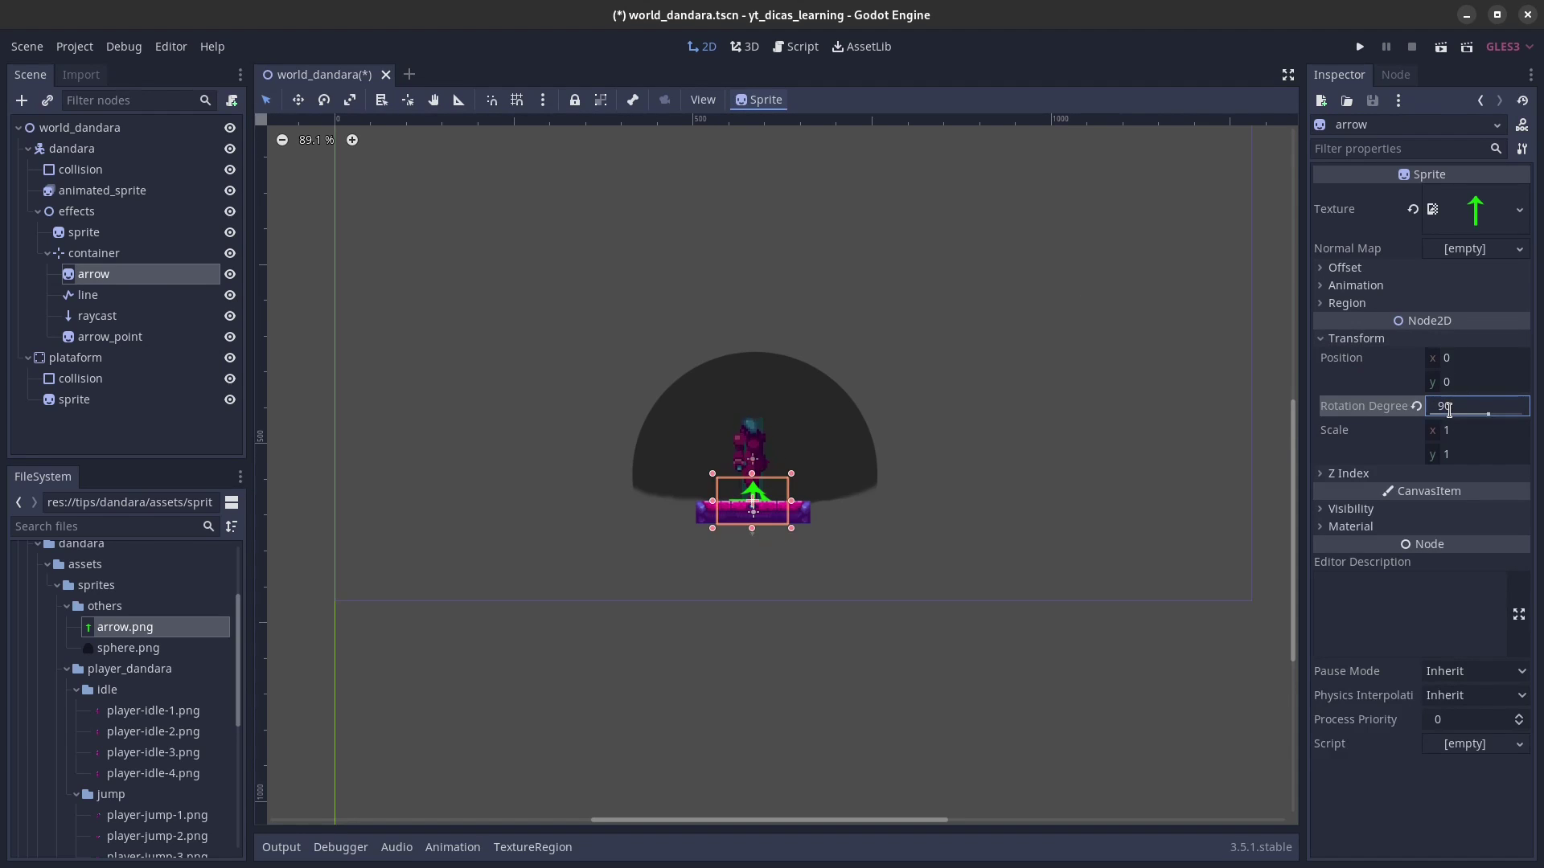
pyautogui.click(1366, 268)
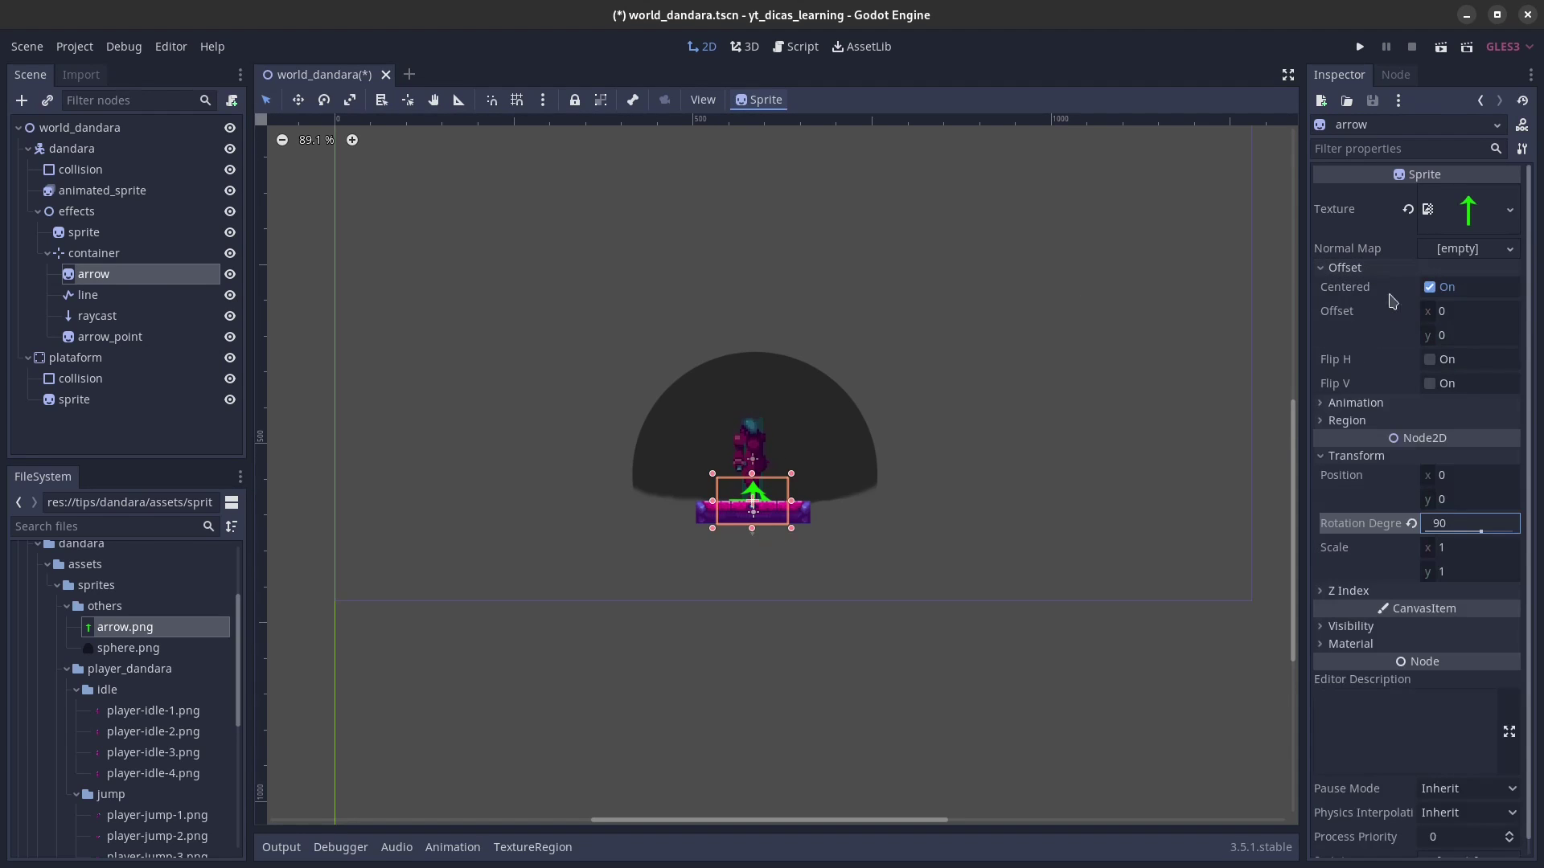
pyautogui.click(1455, 336)
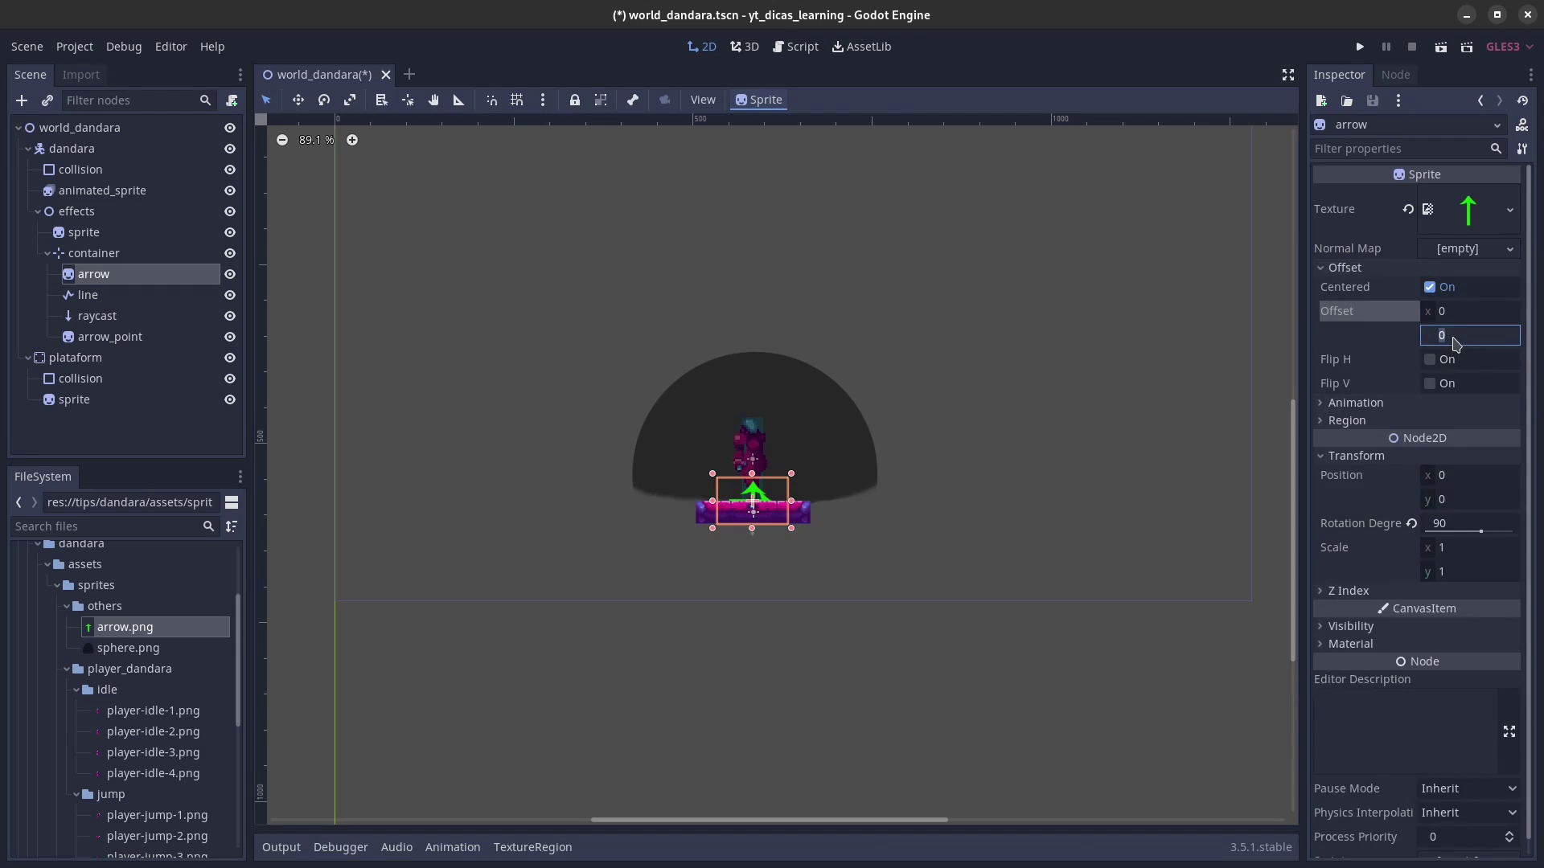
pyautogui.write('-200')
pyautogui.press('Return')
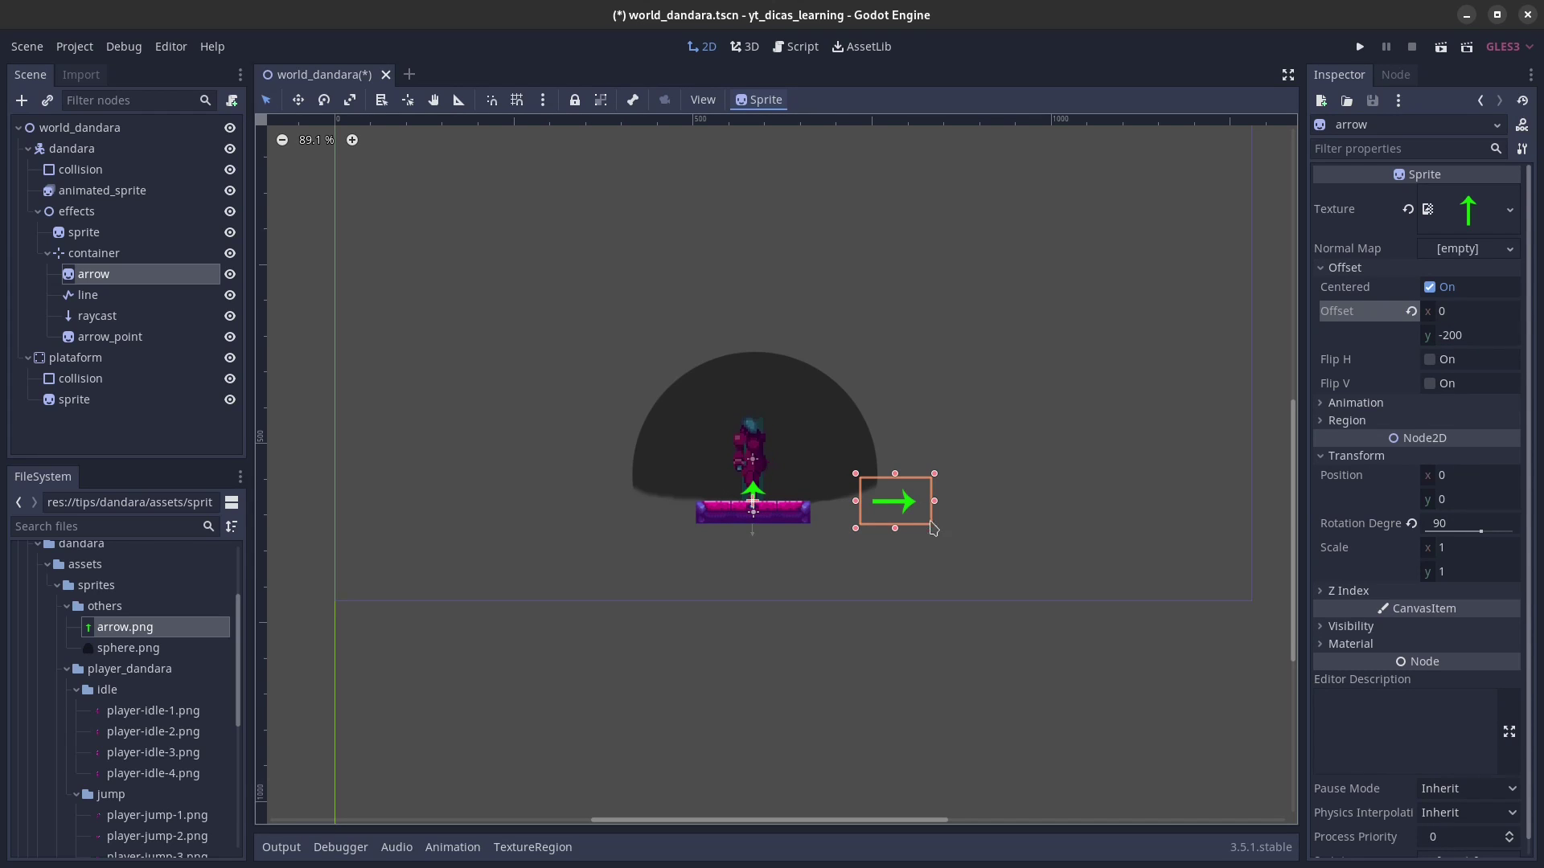
pyautogui.click(138, 298)
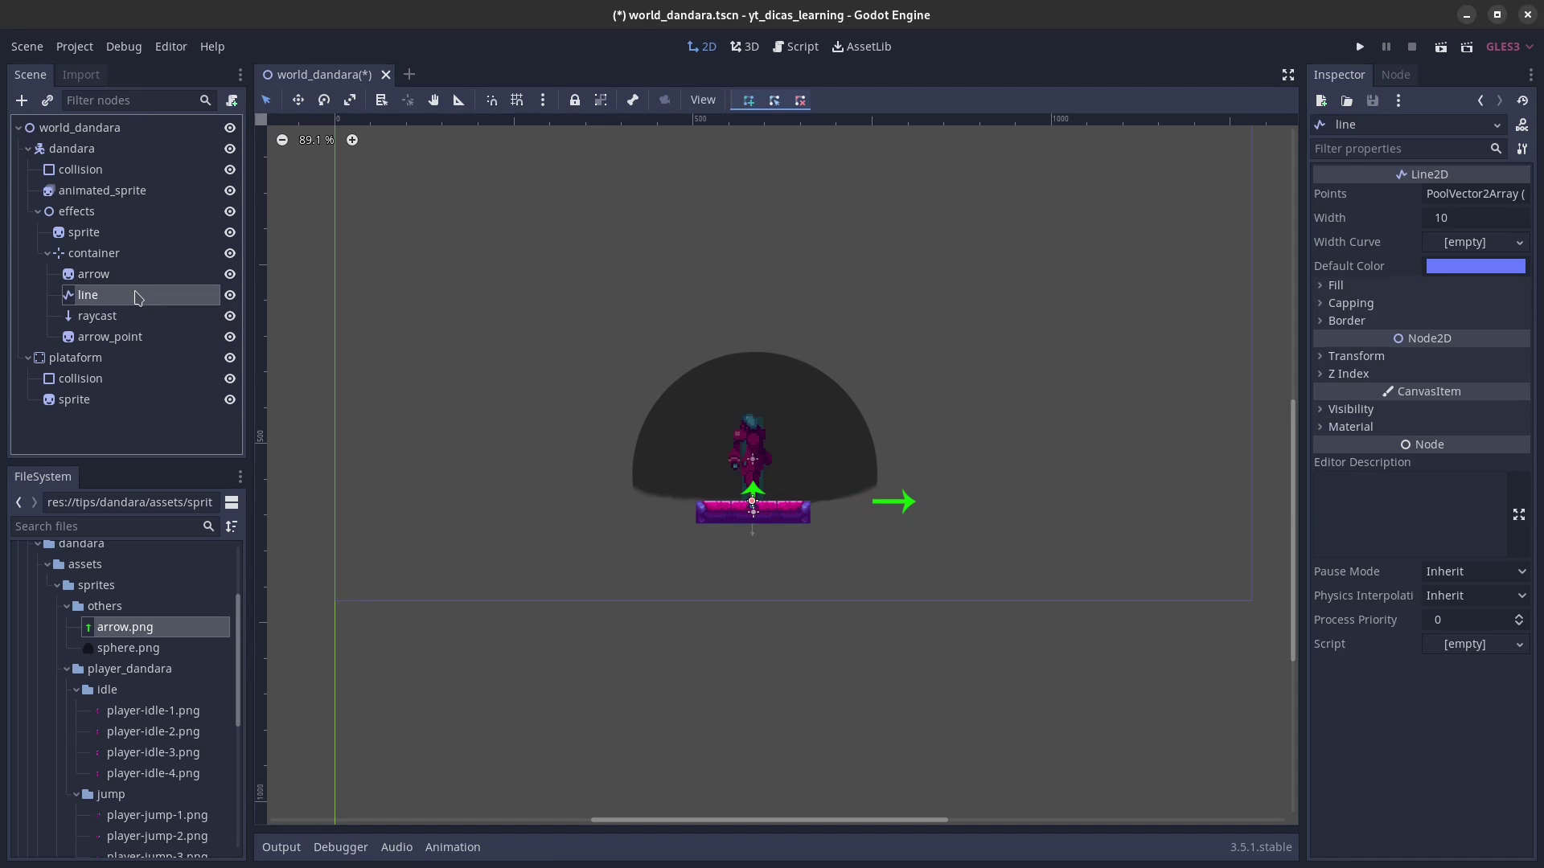
# Step: Give the line two points, with point 1 at x 400
pyautogui.click(1468, 195)
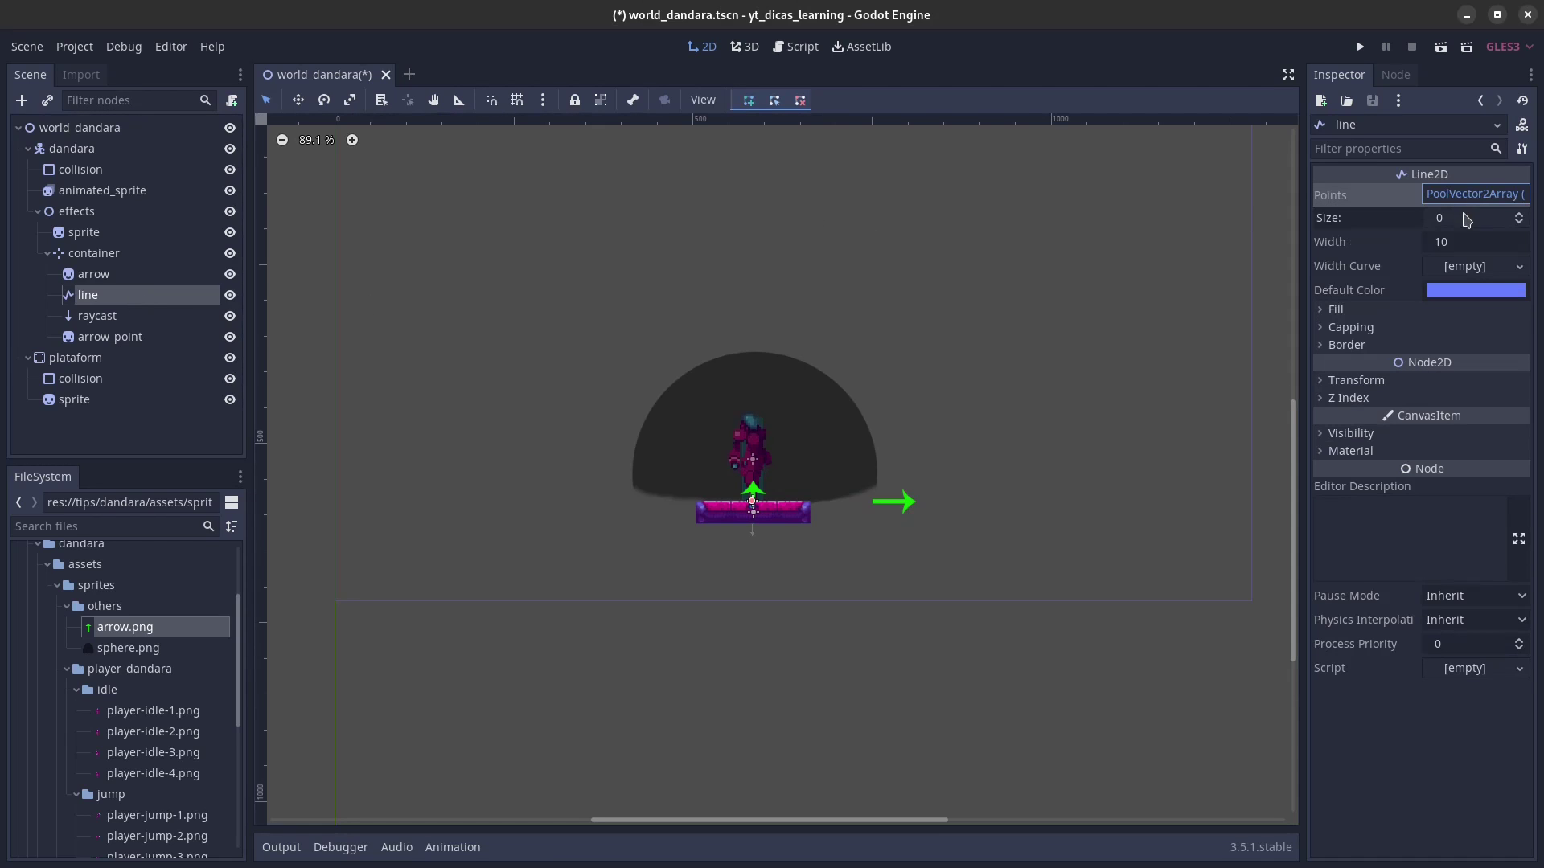
pyautogui.click(1519, 218)
pyautogui.click(1519, 218)
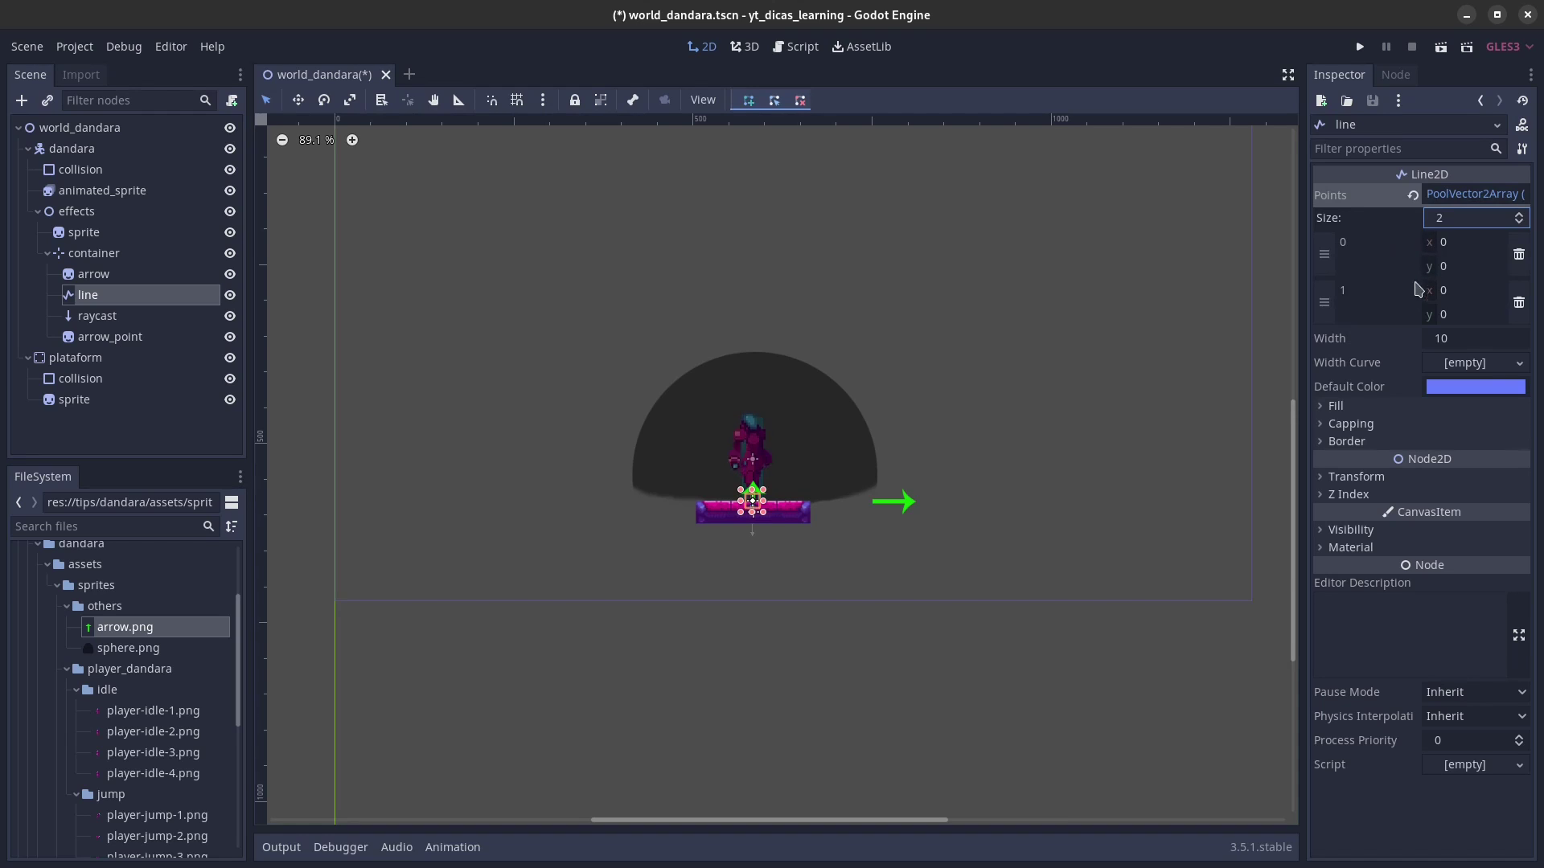
pyautogui.click(1466, 290)
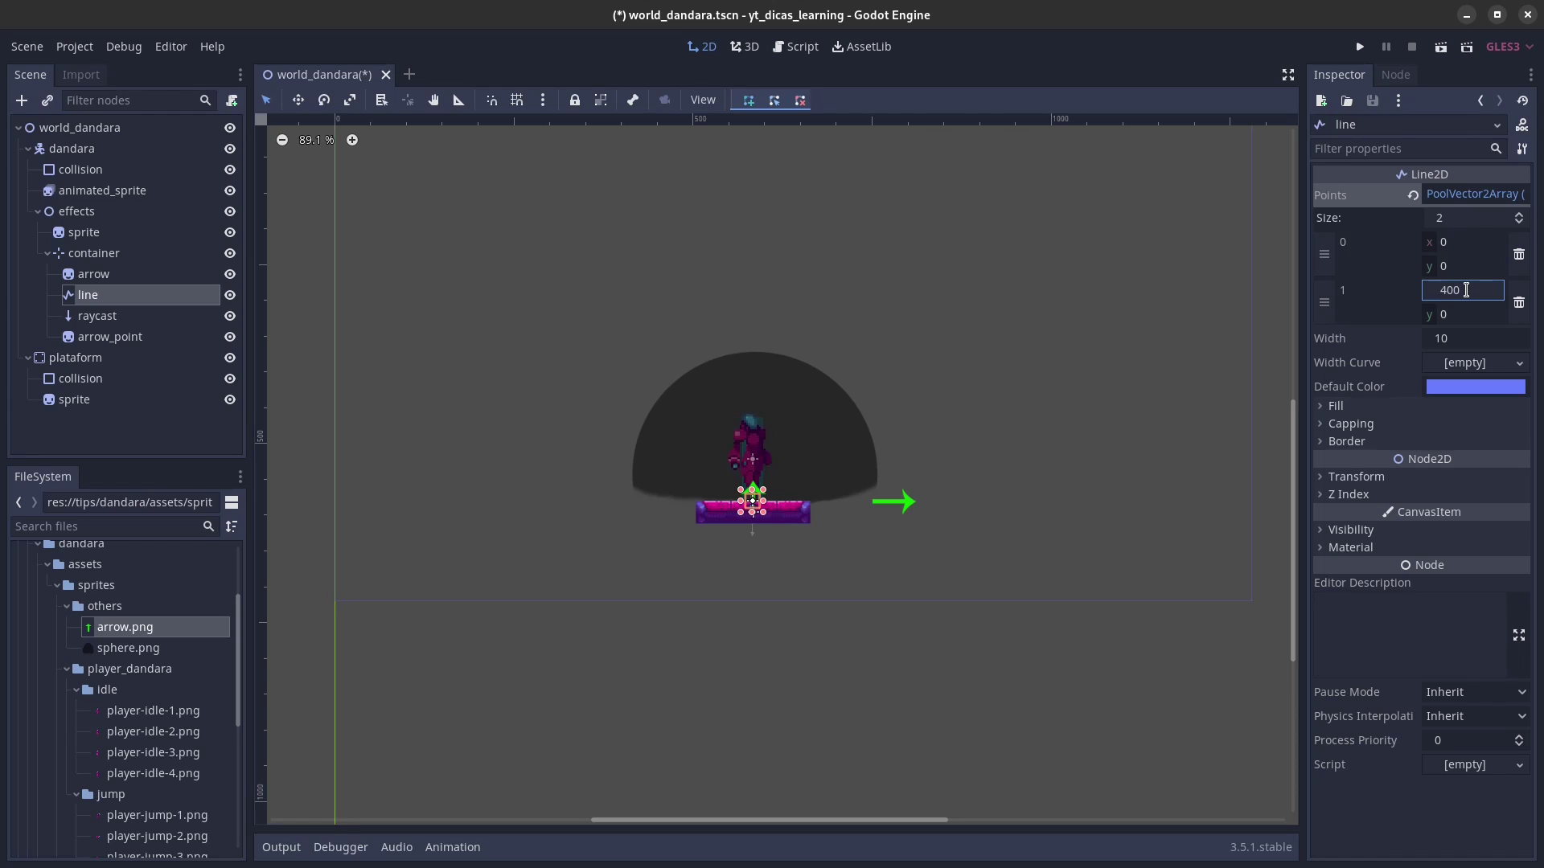
pyautogui.press('Return')
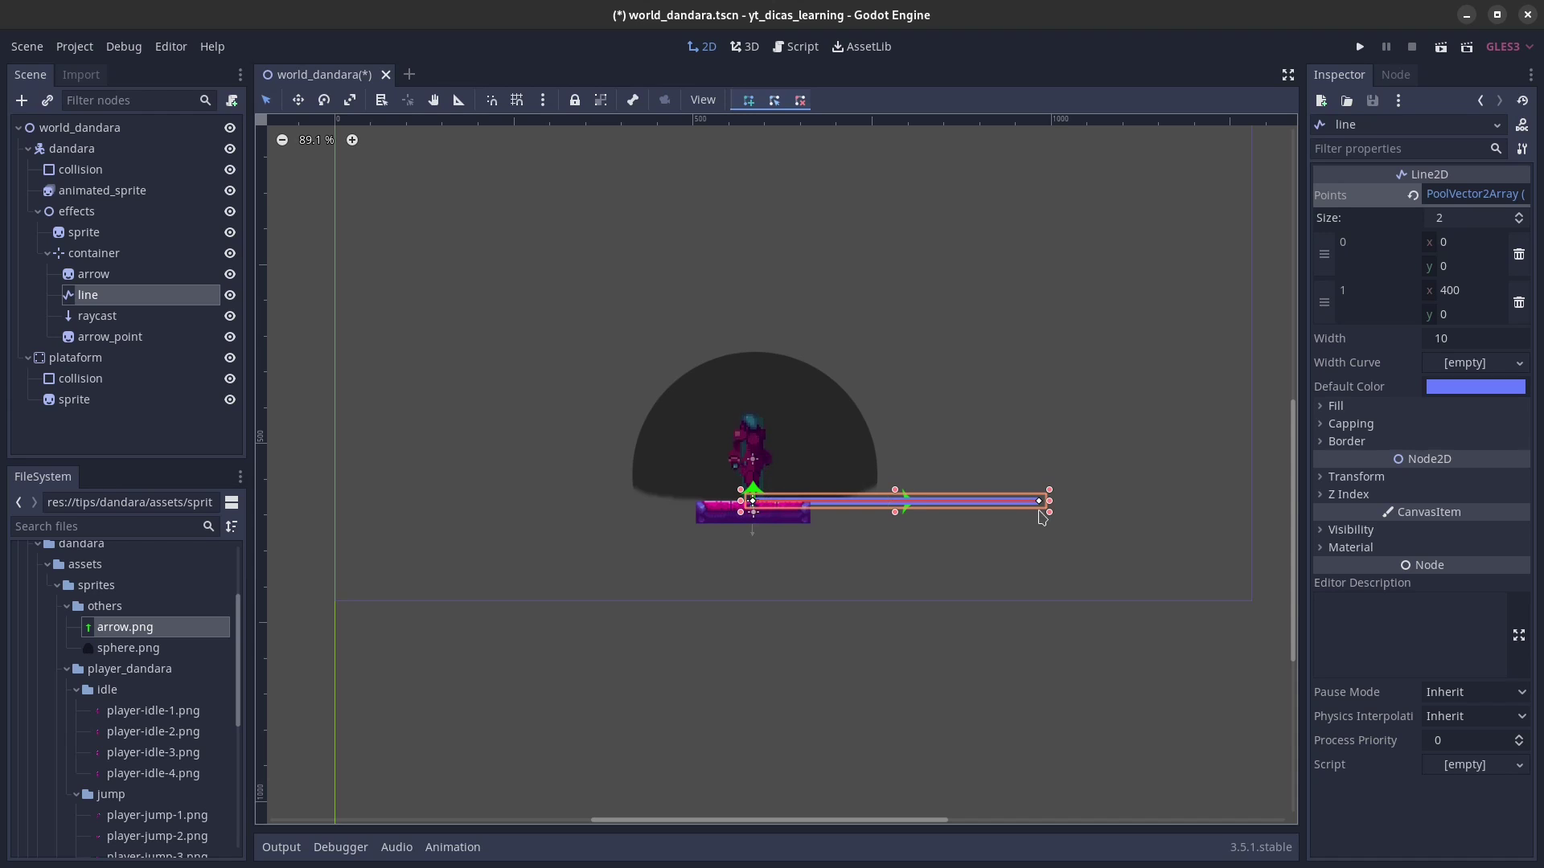
# Step: Set the line's Transform Position x to 230
pyautogui.click(1360, 481)
pyautogui.click(1470, 499)
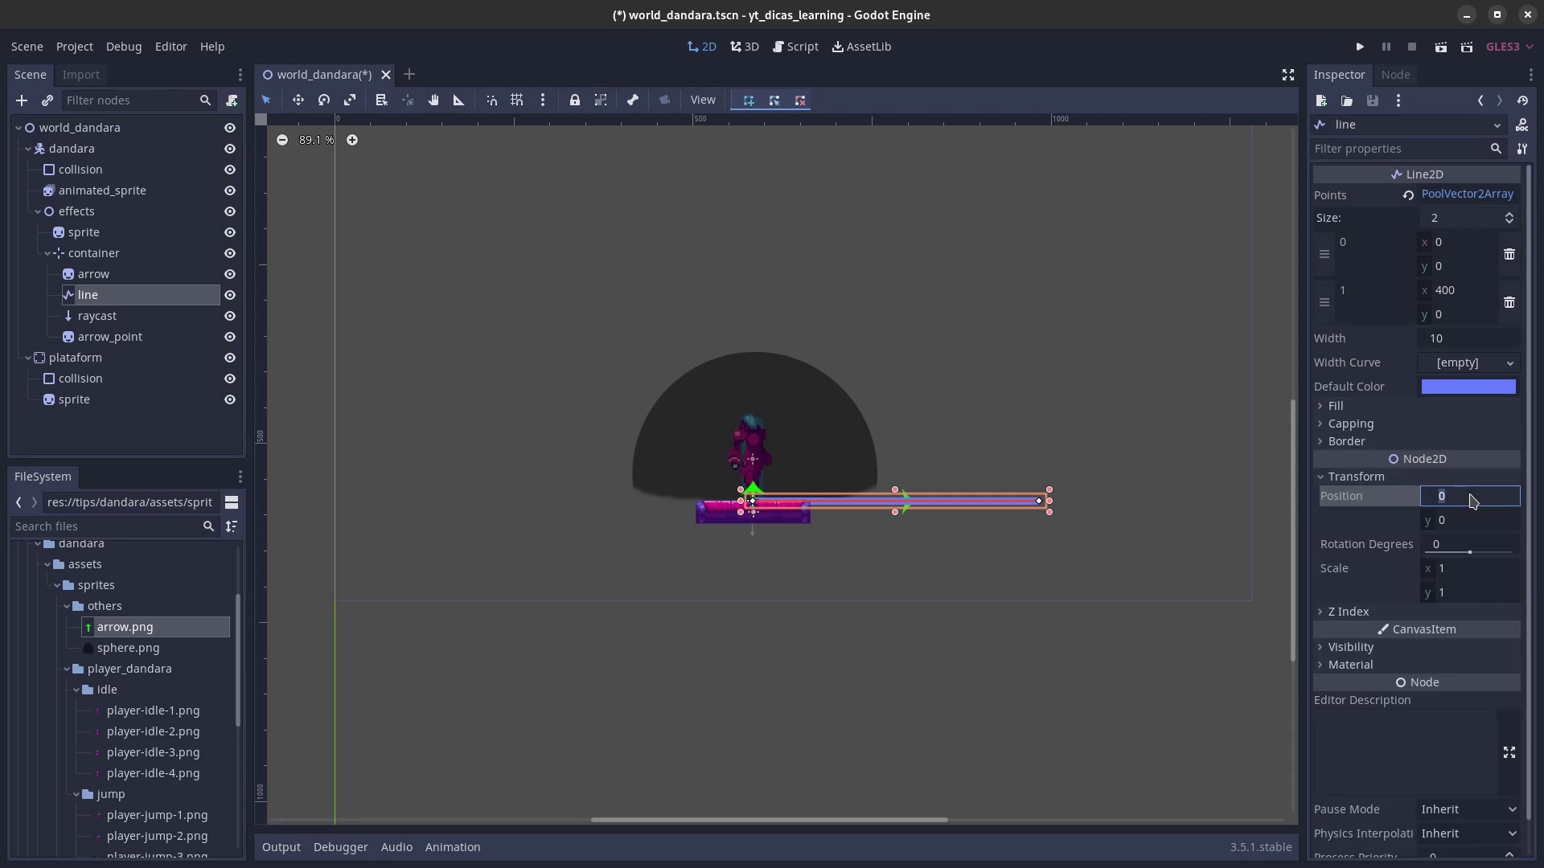
pyautogui.write('230')
pyautogui.press('Return')
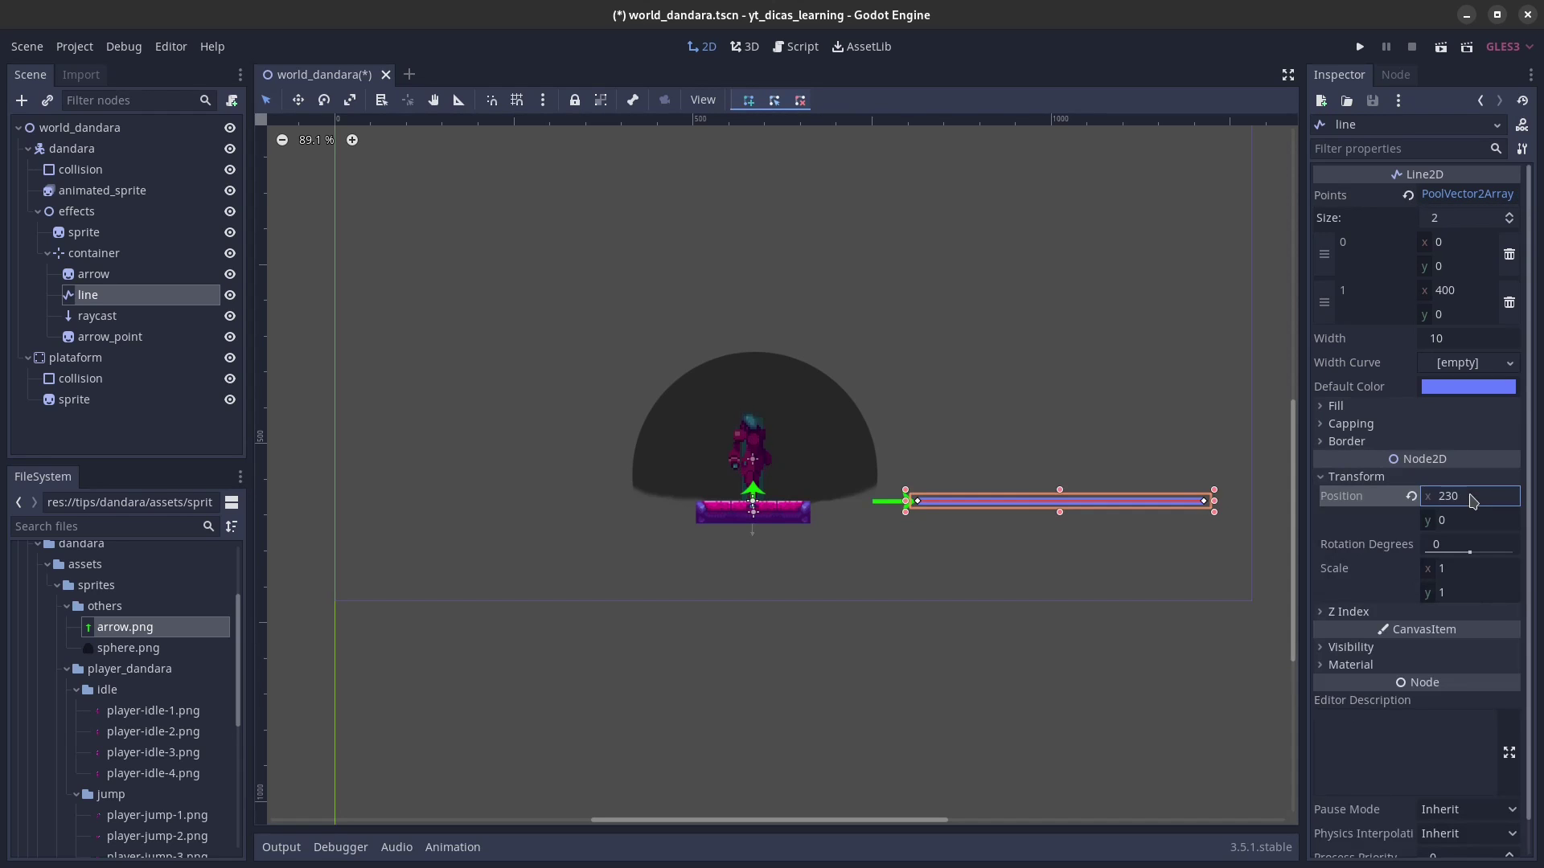
pyautogui.scroll(2, 933, 523)
pyautogui.scroll(2, 908, 506)
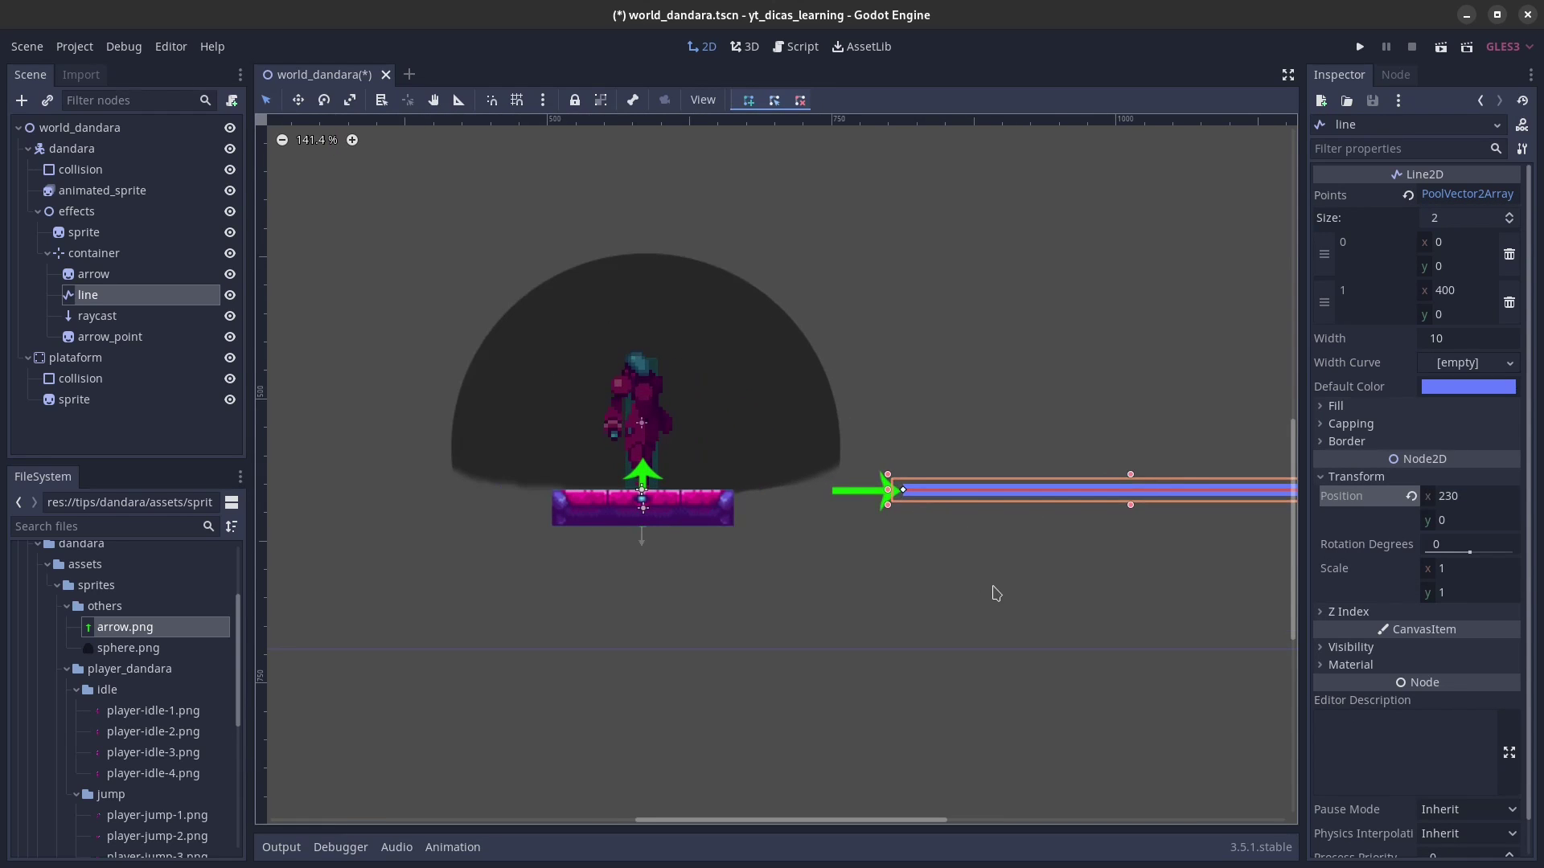
pyautogui.scroll(-2, 996, 590)
pyautogui.scroll(-1, 996, 591)
pyautogui.scroll(-1, 943, 547)
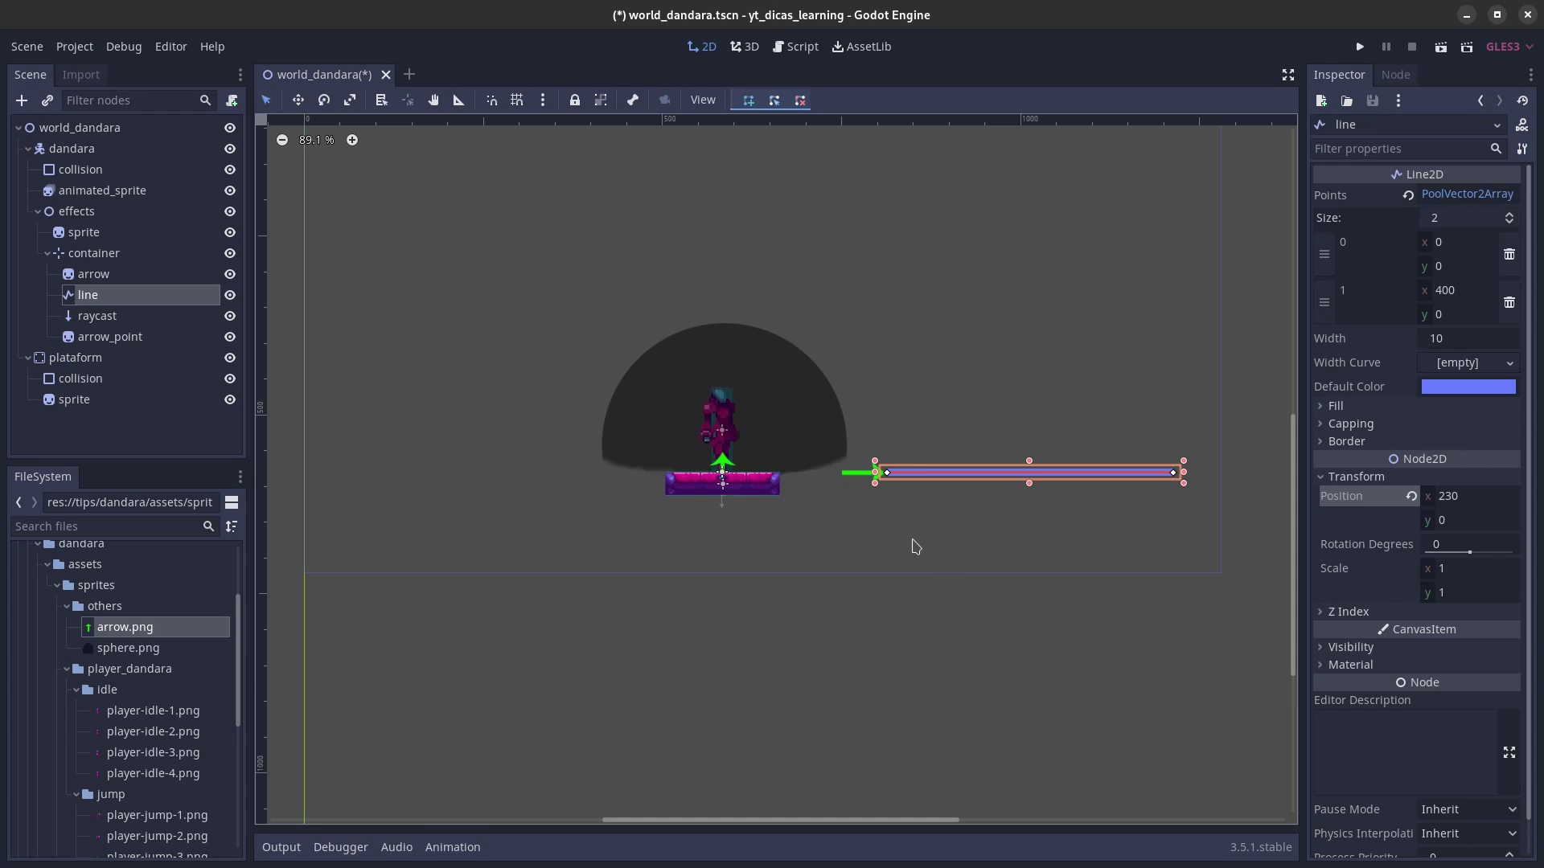
pyautogui.click(141, 319)
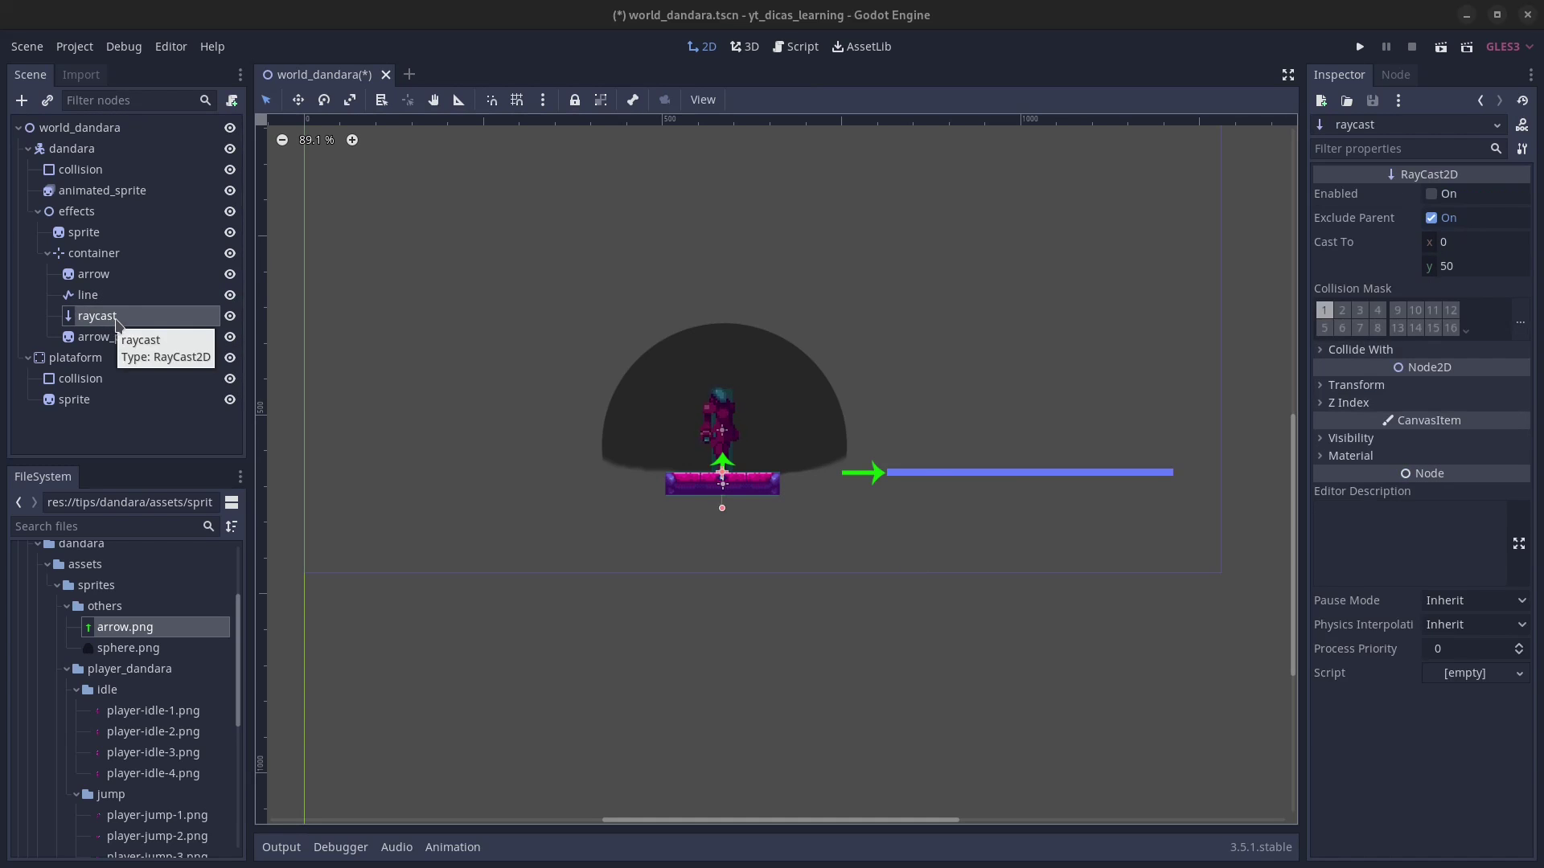
# Step: Enable the raycast, set Cast To (400, 0) and its position x to 230
pyautogui.click(1433, 195)
pyautogui.write('400')
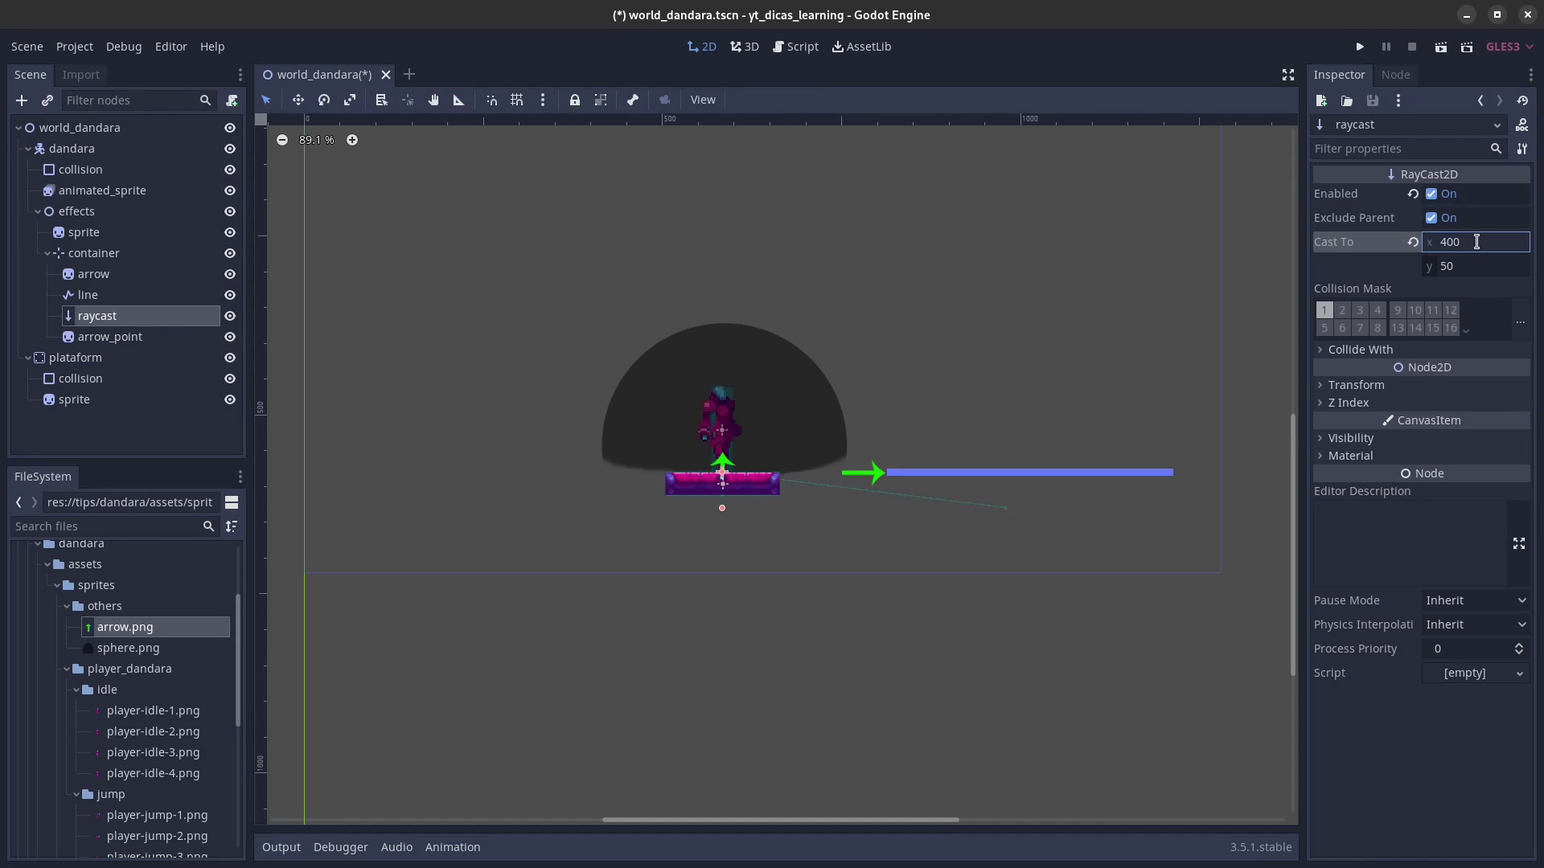
pyautogui.click(1482, 273)
pyautogui.write('0')
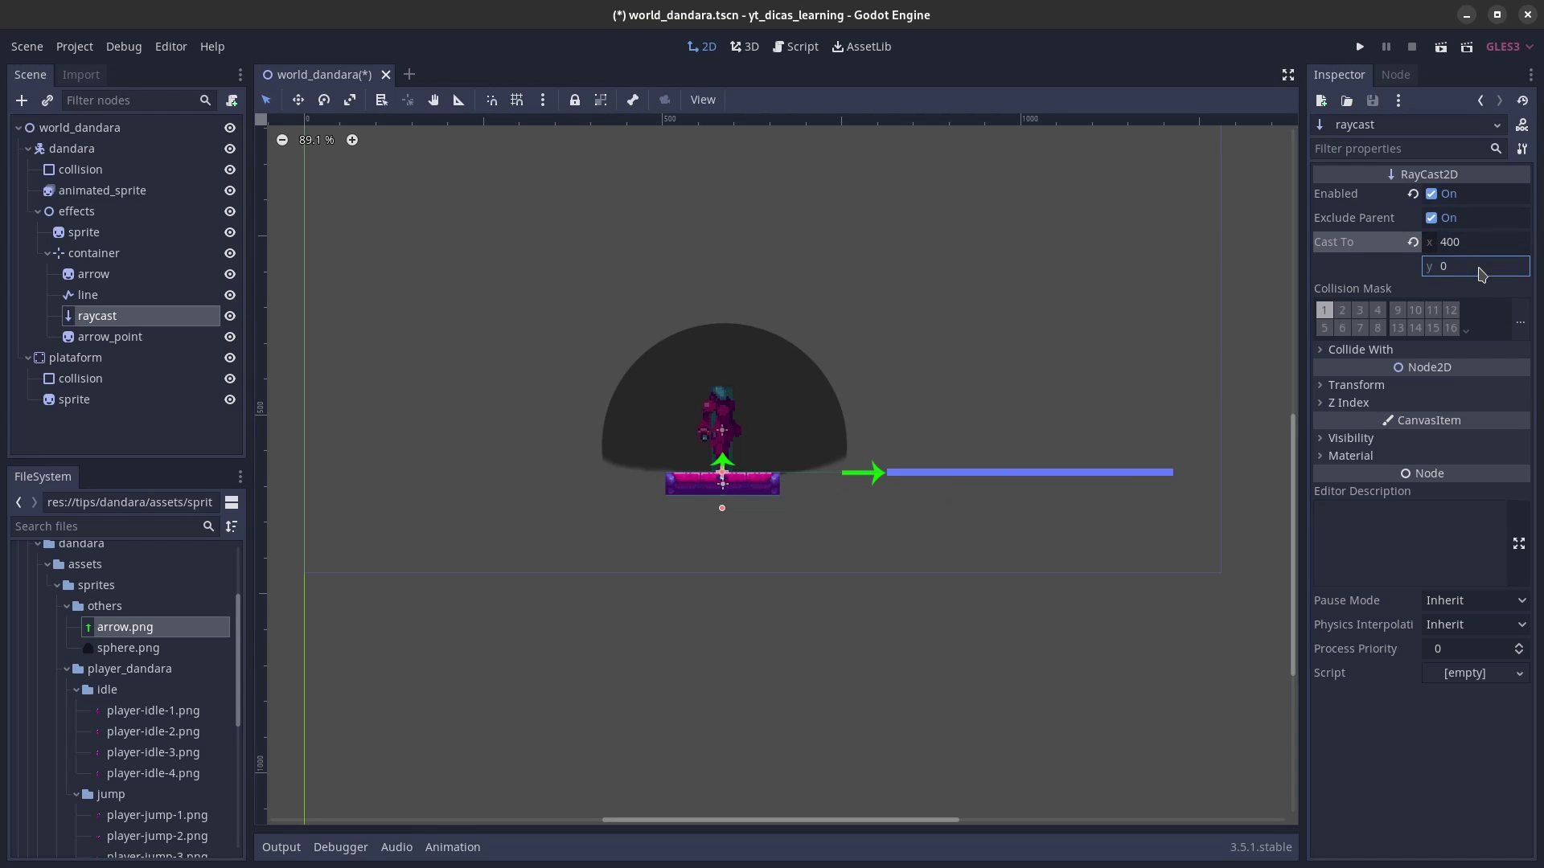
pyautogui.click(1469, 385)
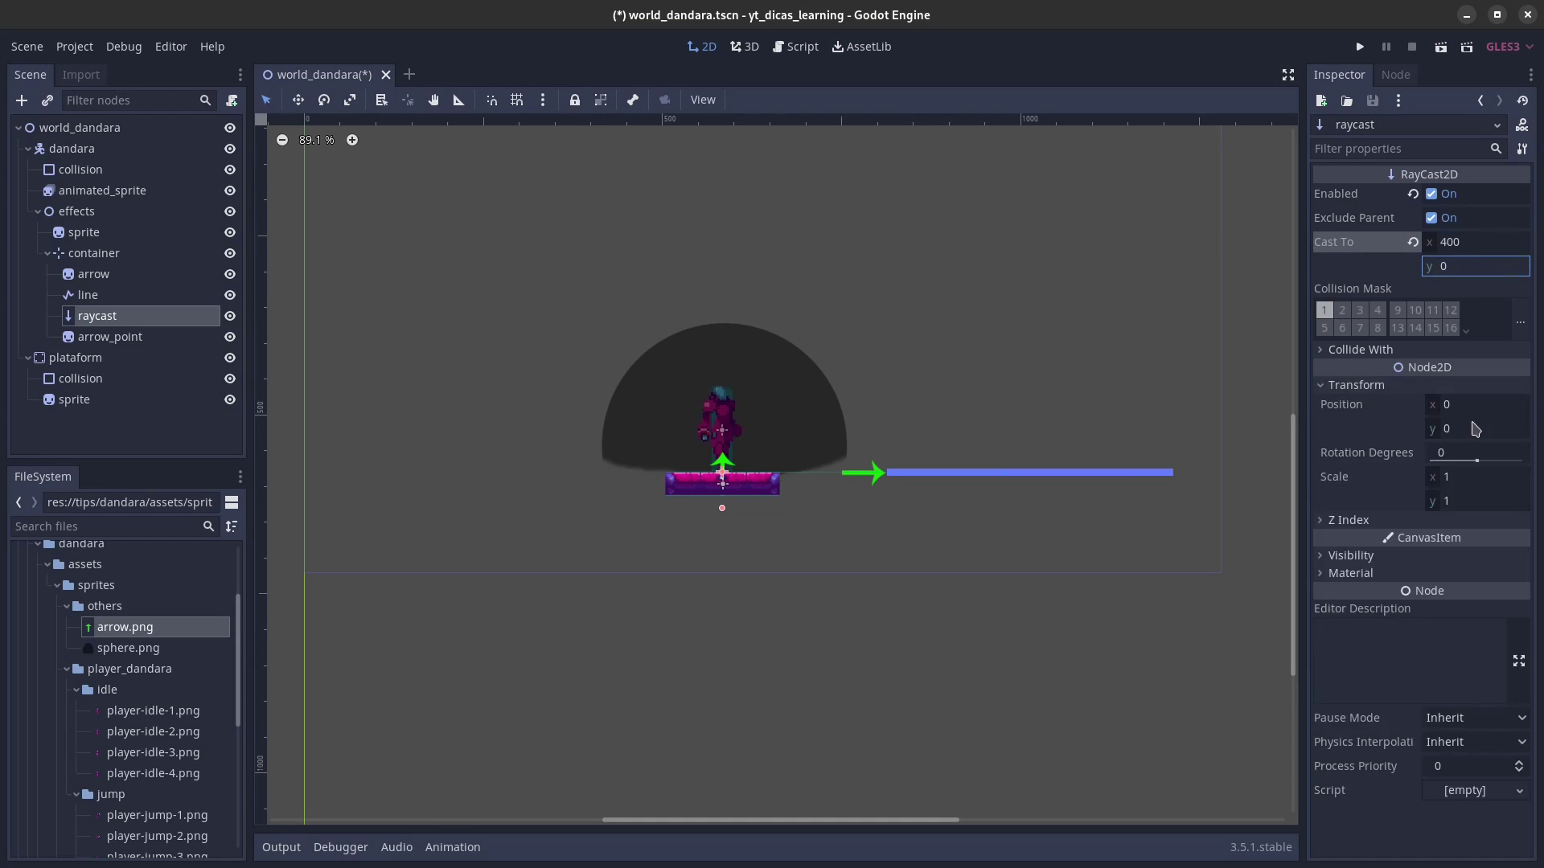
pyautogui.click(1486, 405)
pyautogui.write('230')
pyautogui.press('Return')
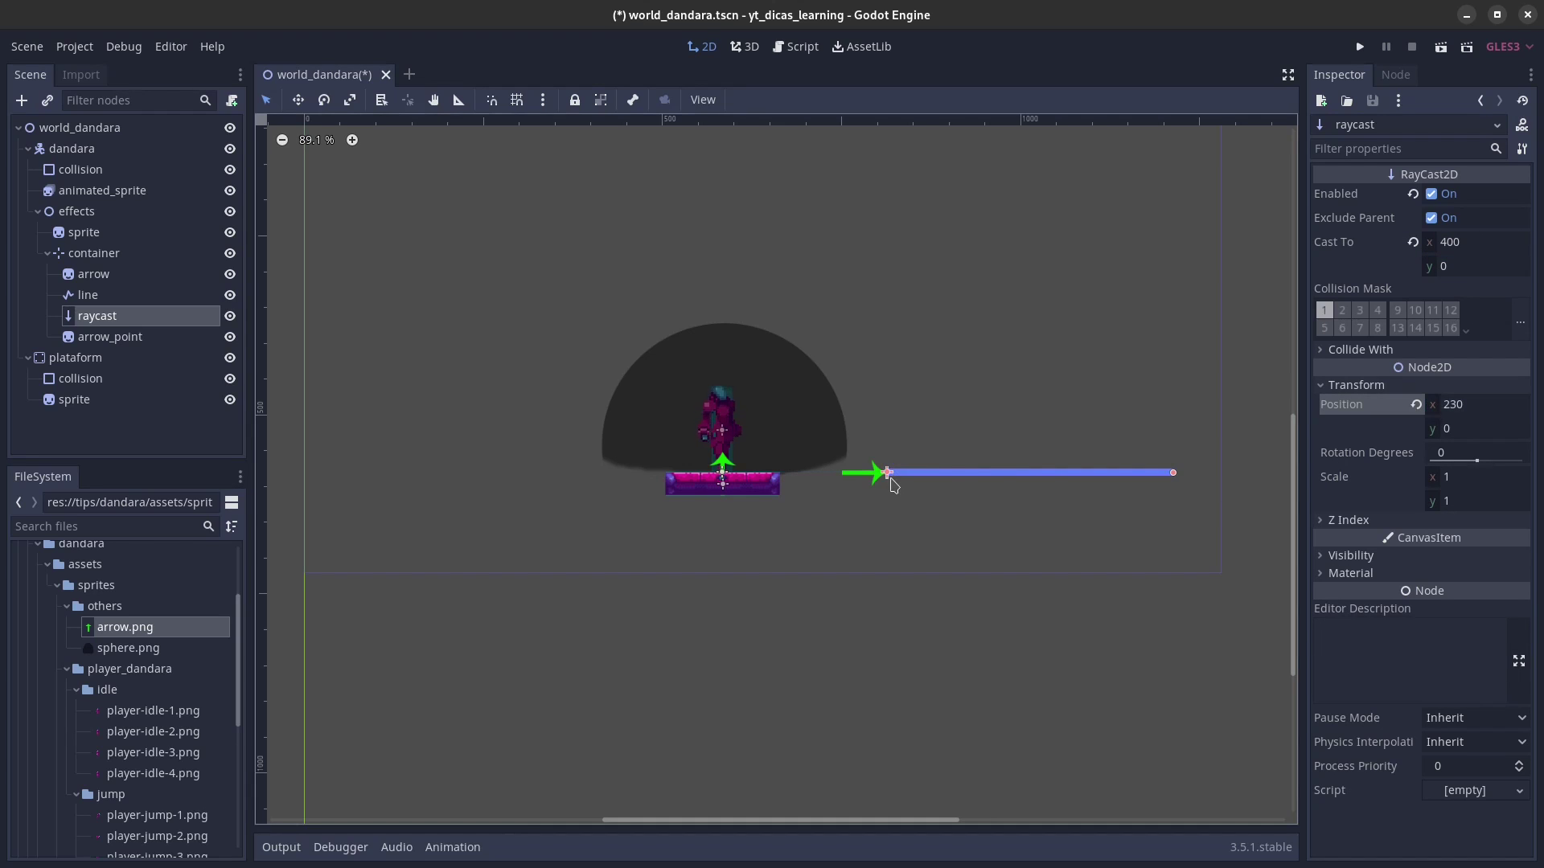
# Step: Nudge the dark dome effects sprite up slightly and save the scene
pyautogui.click(114, 235)
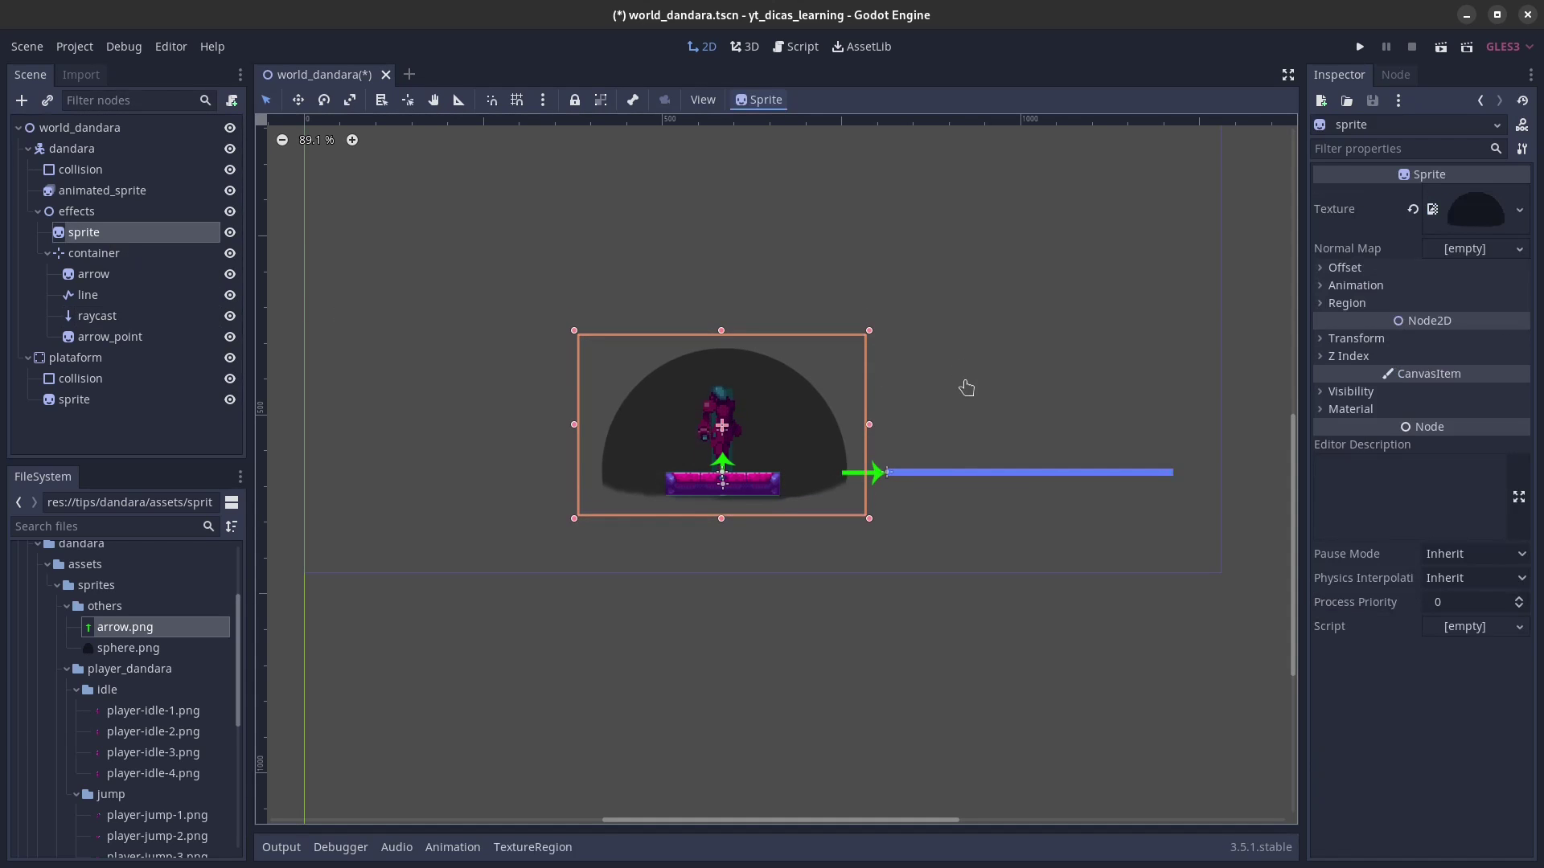
pyautogui.press('Up')
pyautogui.press('Up')
pyautogui.press('Up')
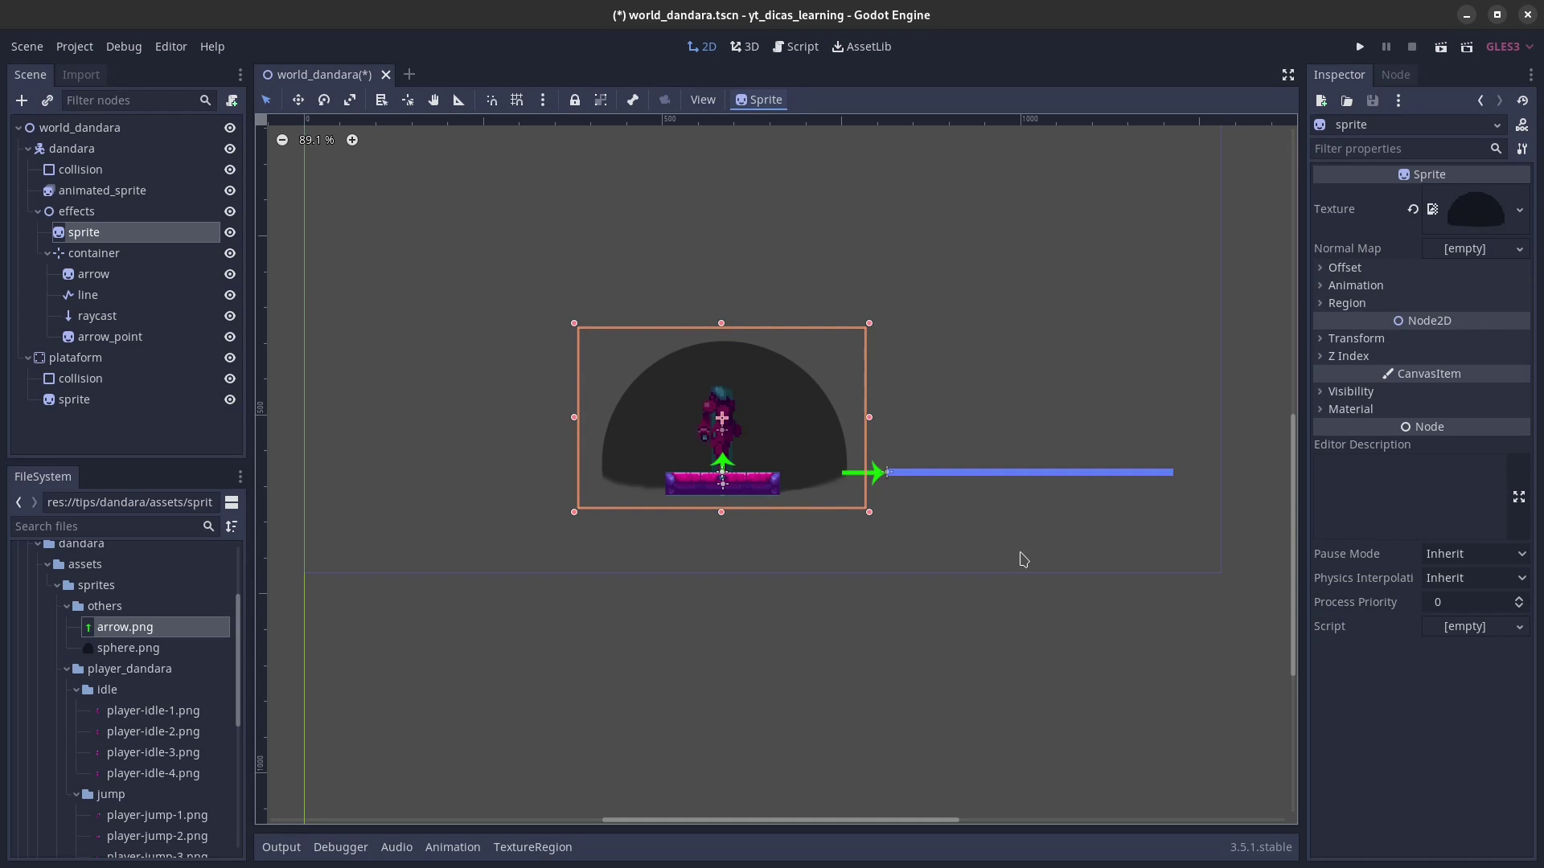
pyautogui.hotkey('ctrl', 's')
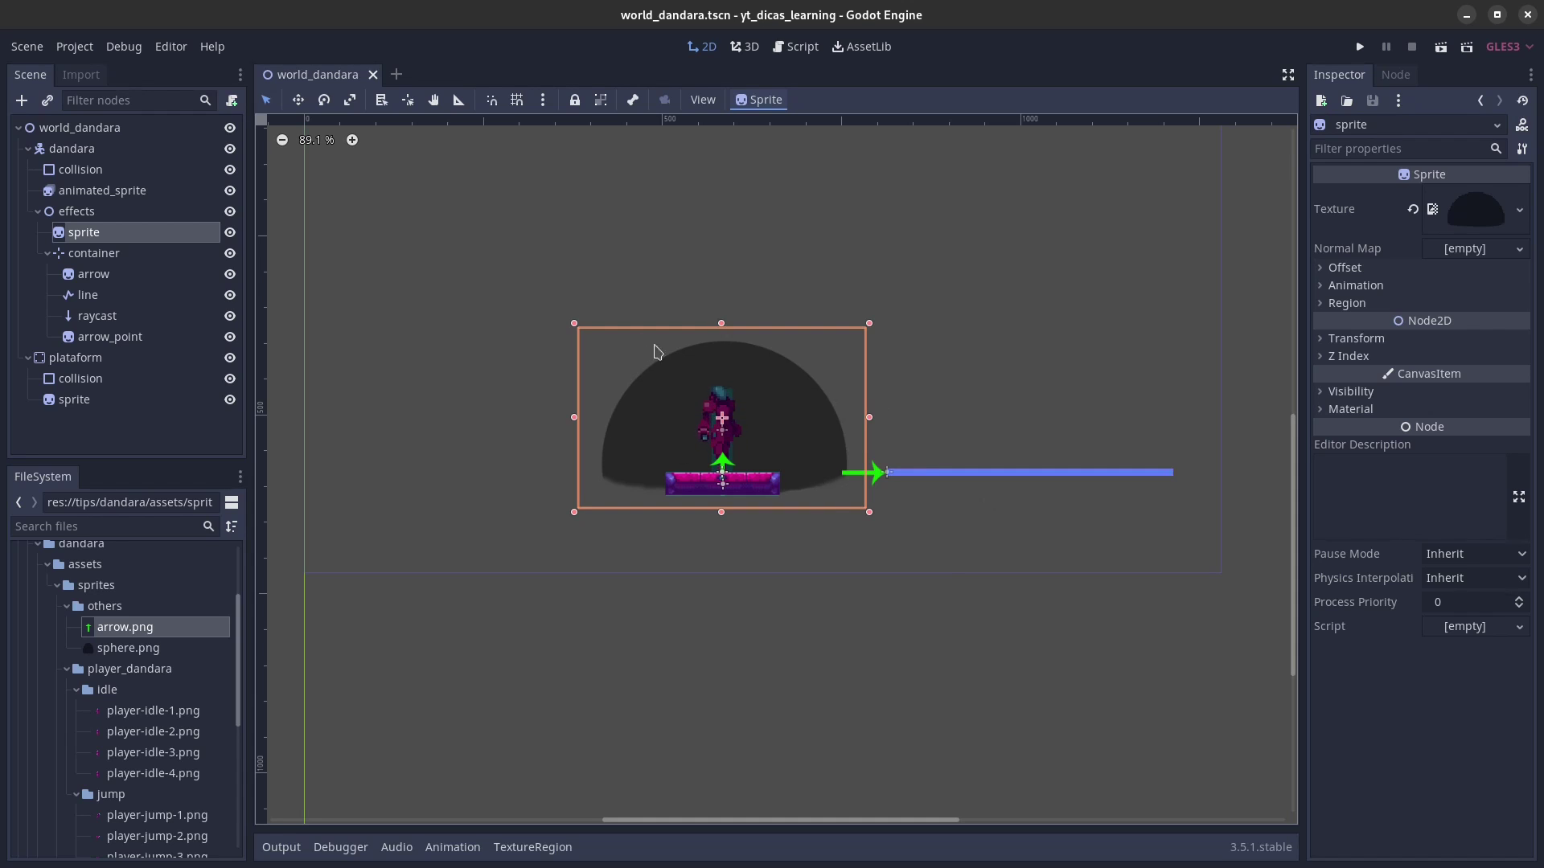
# Step: Hide the effects node in the editor, then select dandara
pyautogui.scroll(-1, 463, 375)
pyautogui.scroll(-1, 435, 378)
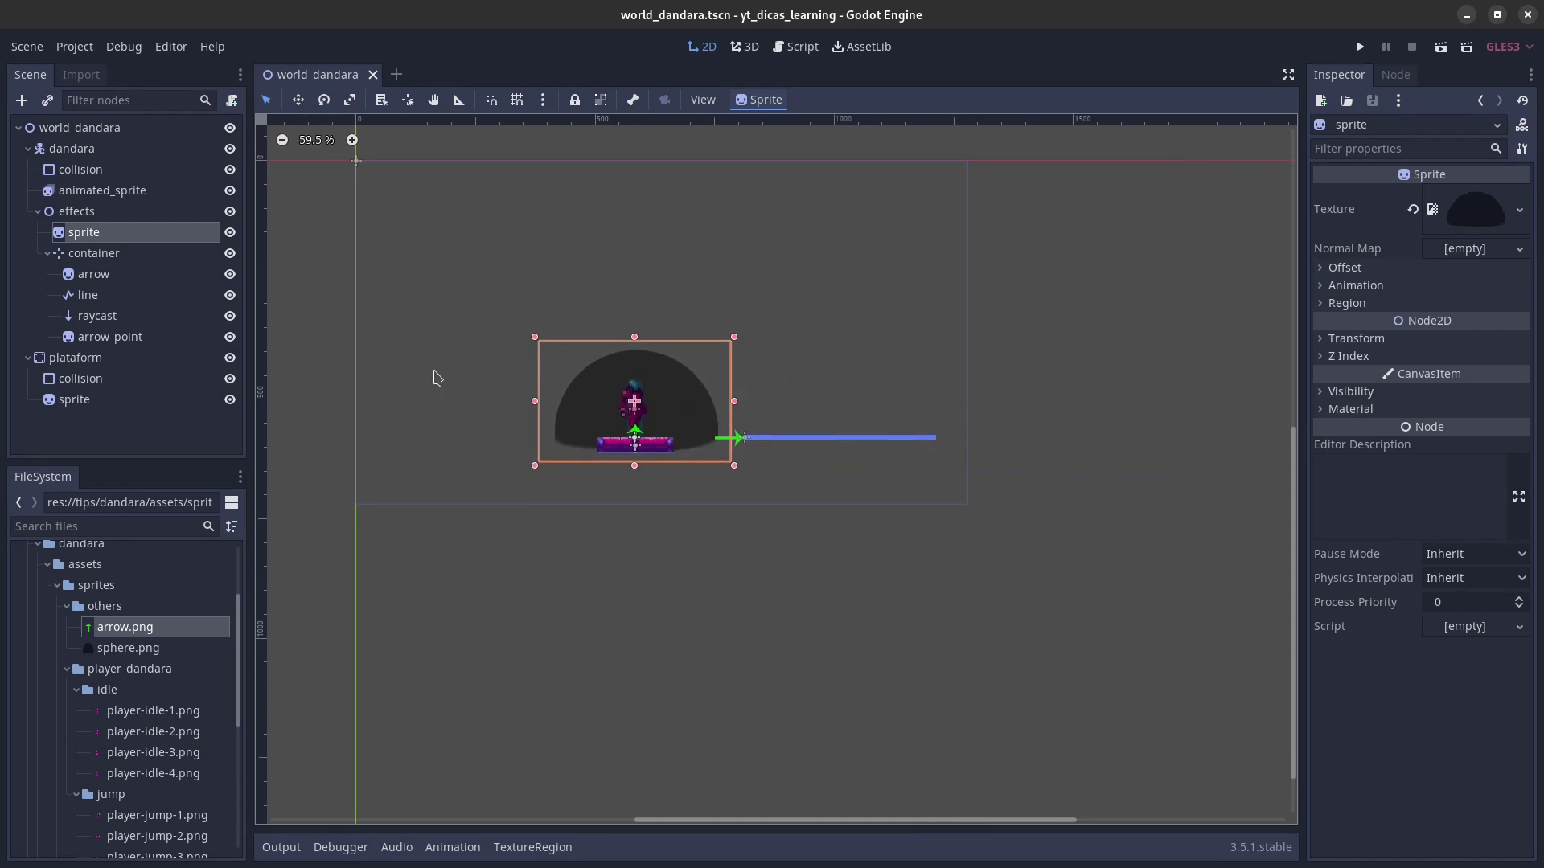
pyautogui.click(175, 211)
pyautogui.click(230, 211)
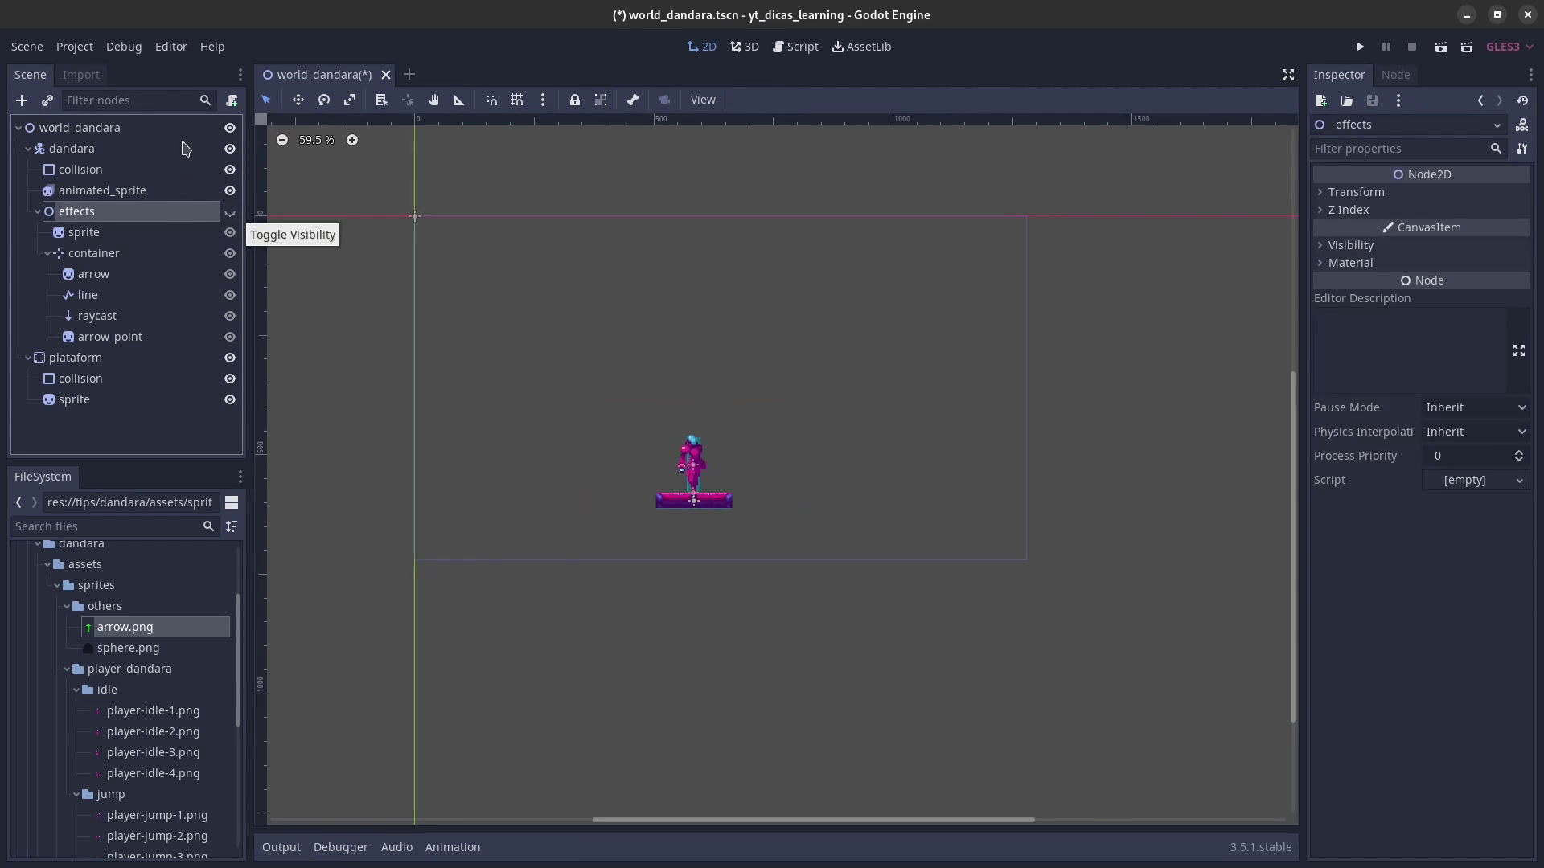
pyautogui.click(185, 149)
# Step: Attach a new script to dandara, saved as res://tips/dandara/scripts/dandara.gd
pyautogui.click(232, 102)
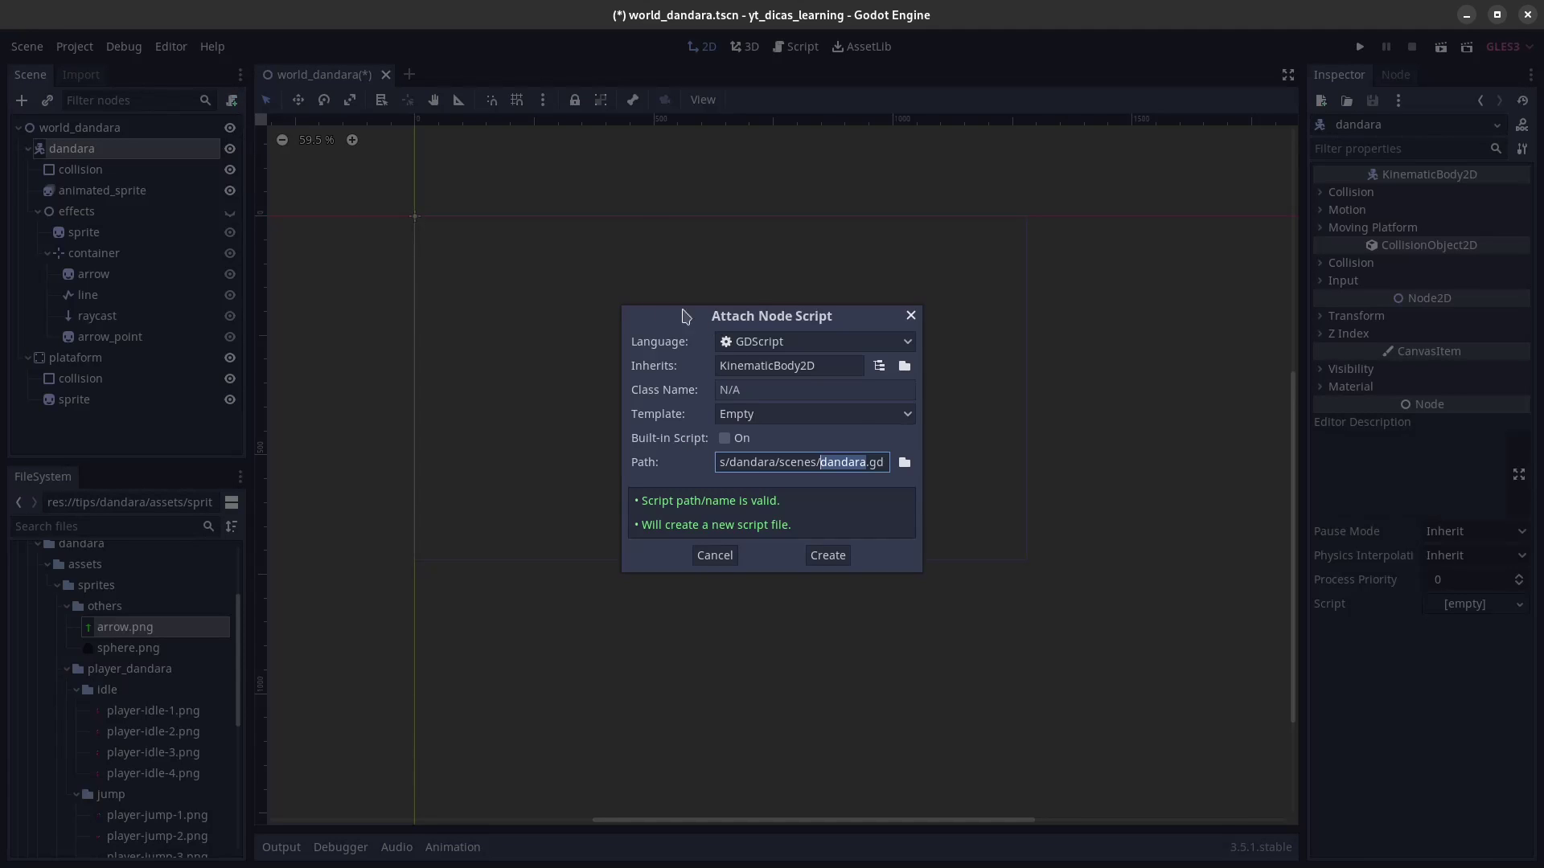
pyautogui.click(906, 465)
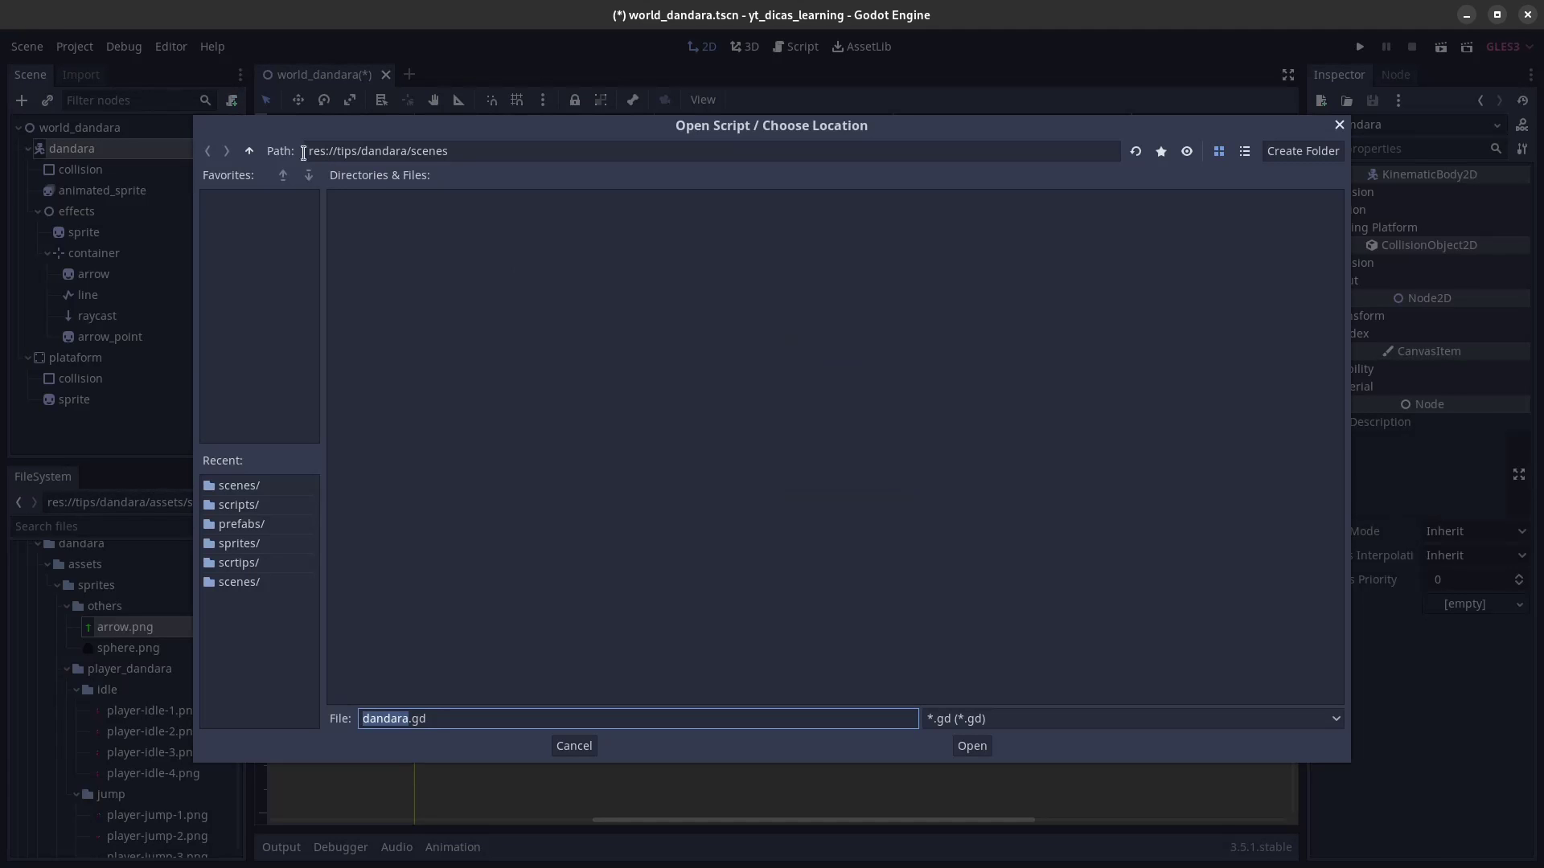
pyautogui.click(250, 153)
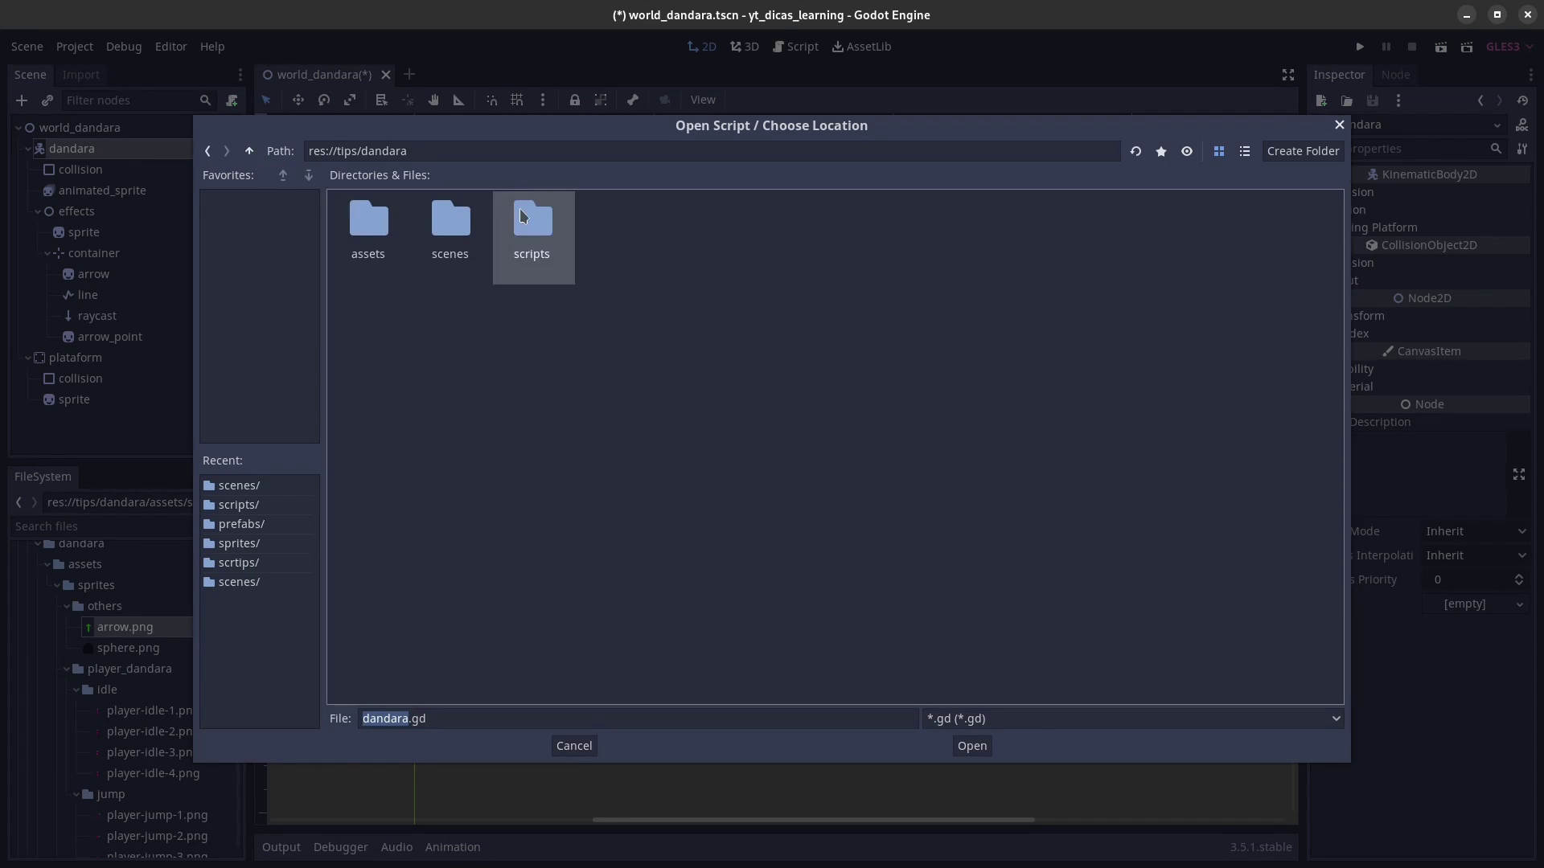
pyautogui.doubleClick(522, 215)
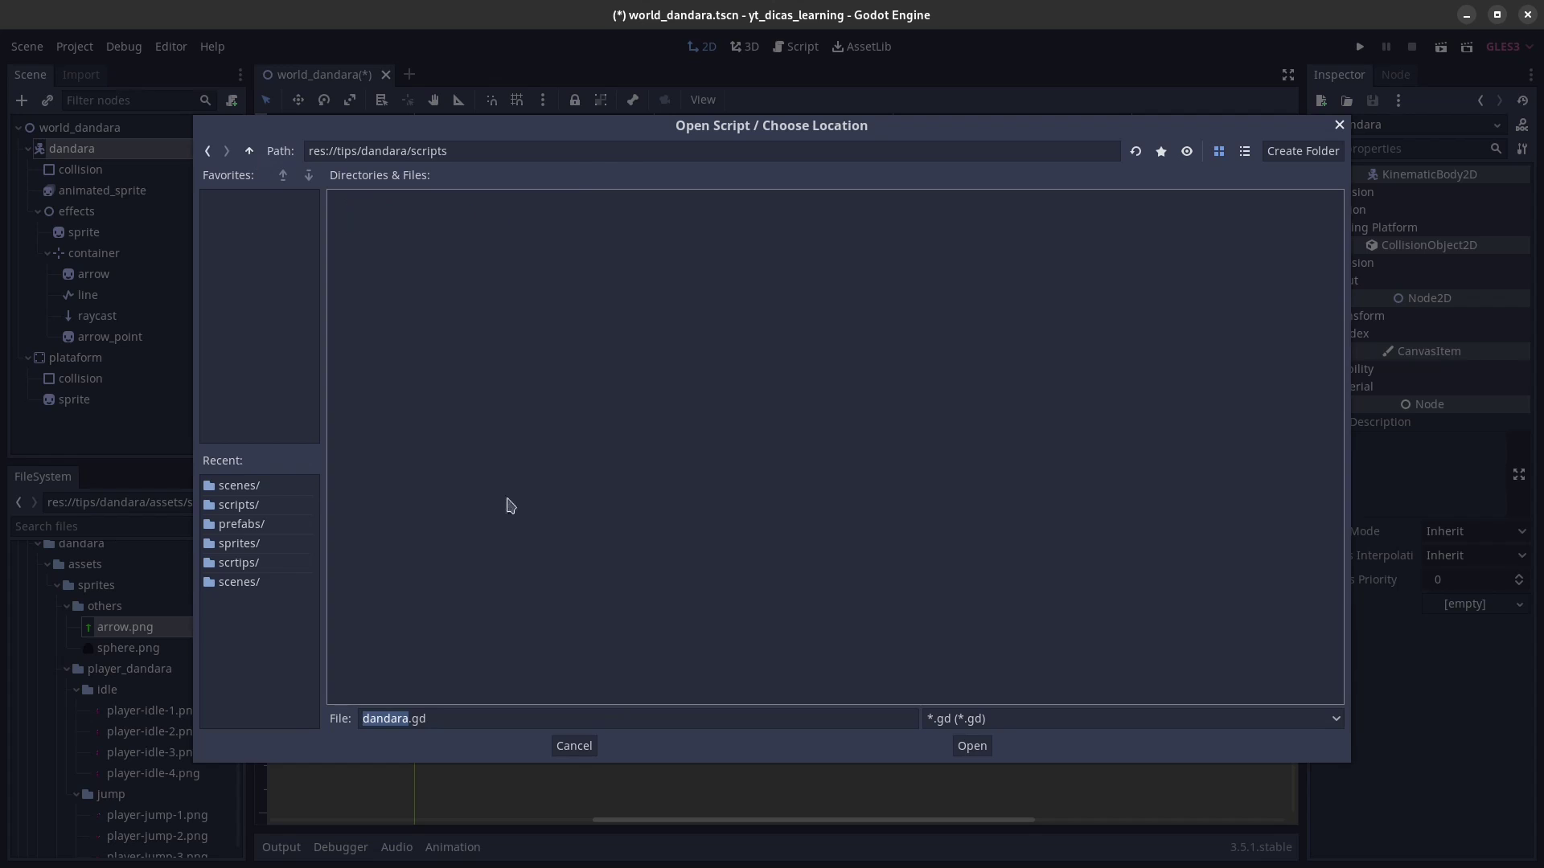
pyautogui.click(971, 746)
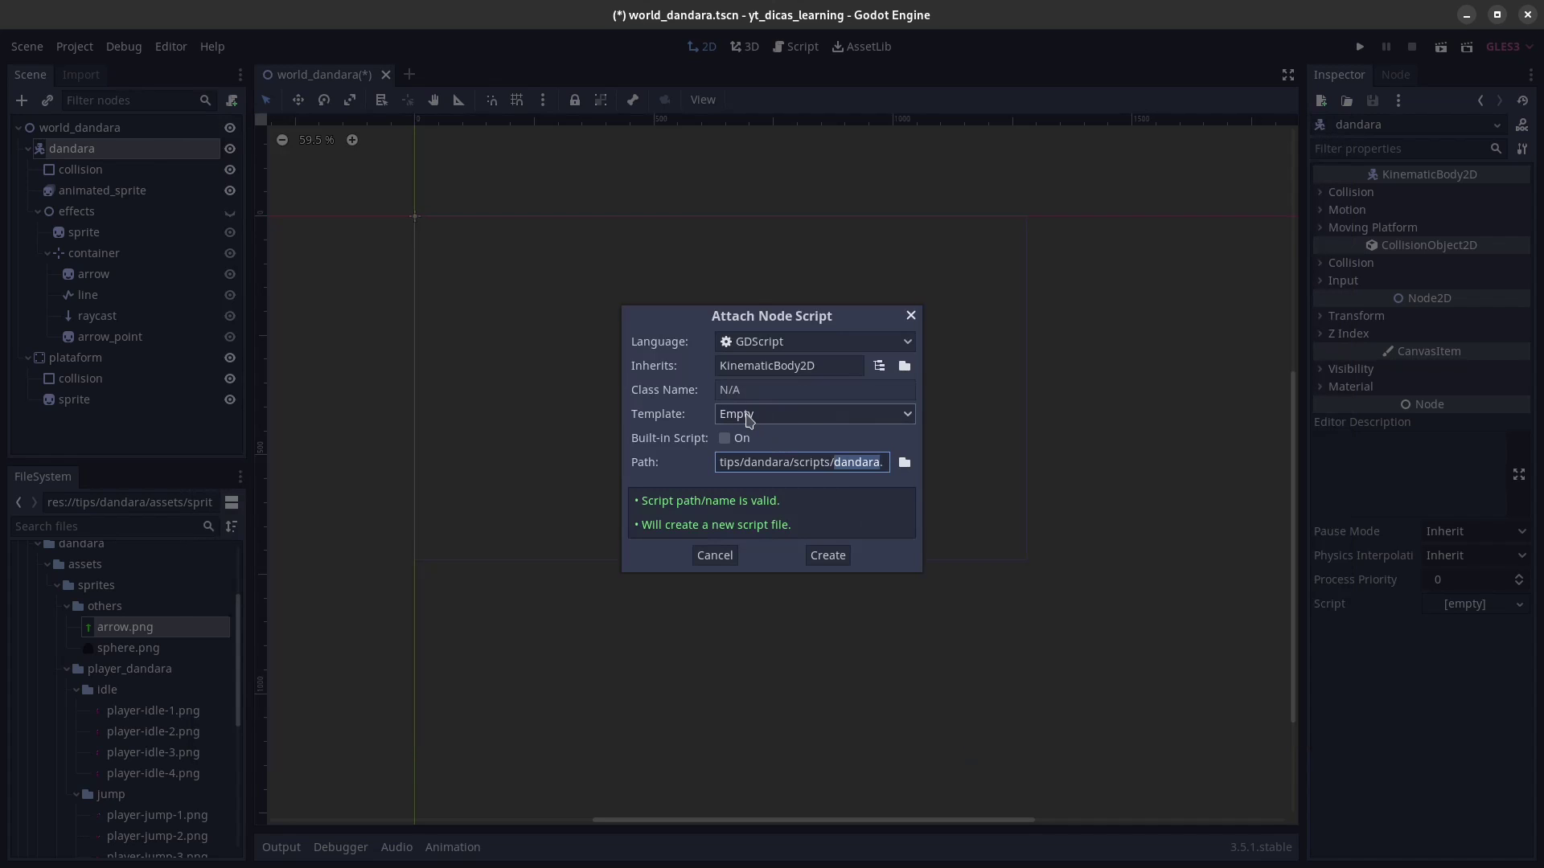
pyautogui.click(824, 556)
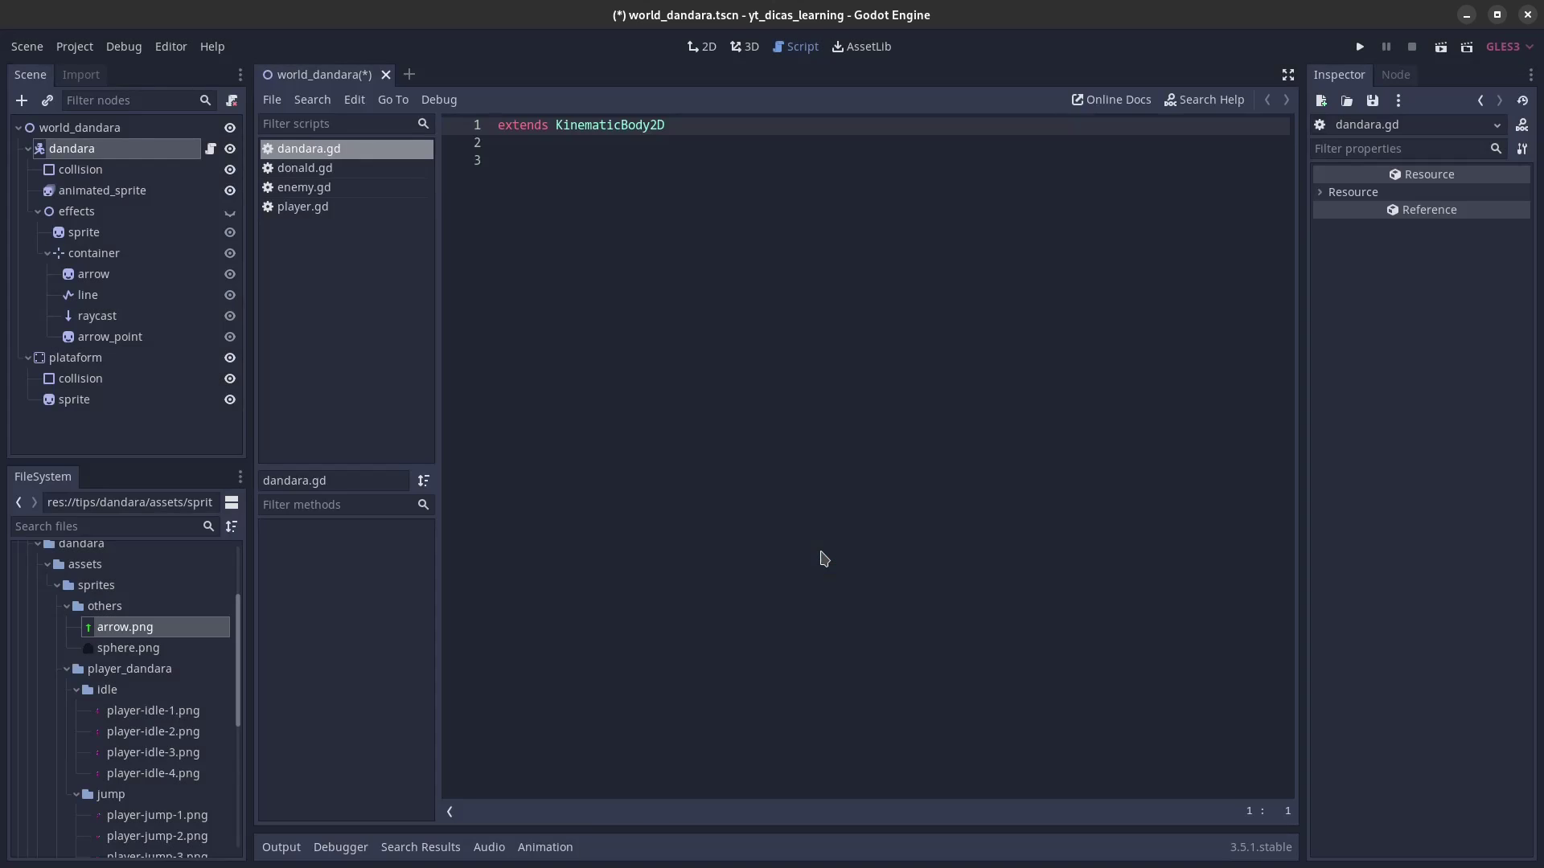
# Step: Close the donald.gd, enemy.gd and player.gd scripts in the script list
pyautogui.click(366, 172)
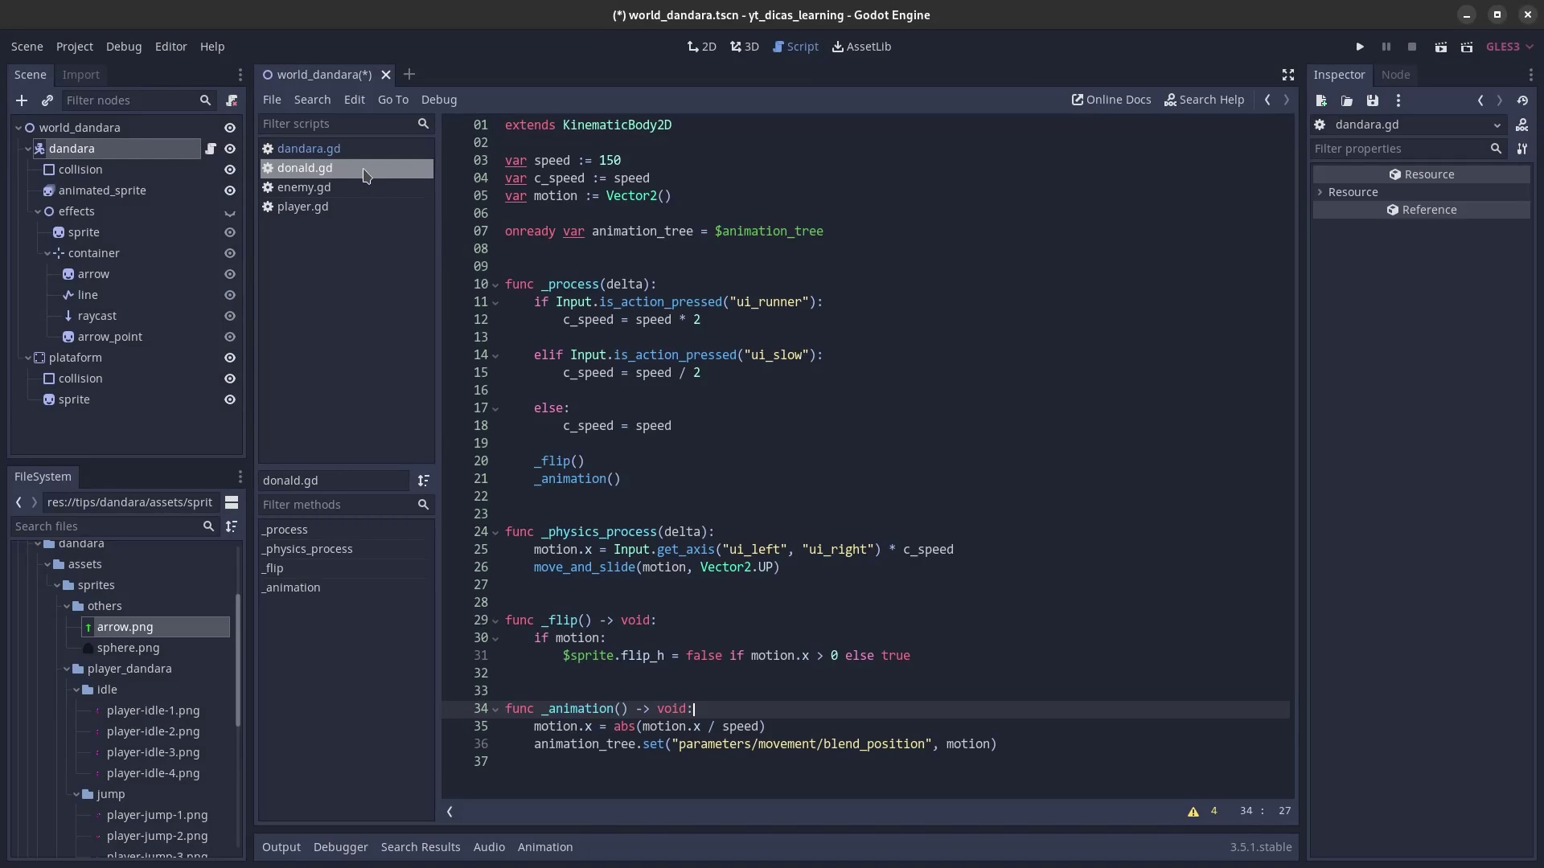
pyautogui.middleClick(366, 172)
pyautogui.click(366, 172)
pyautogui.middleClick(365, 172)
pyautogui.middleClick(366, 172)
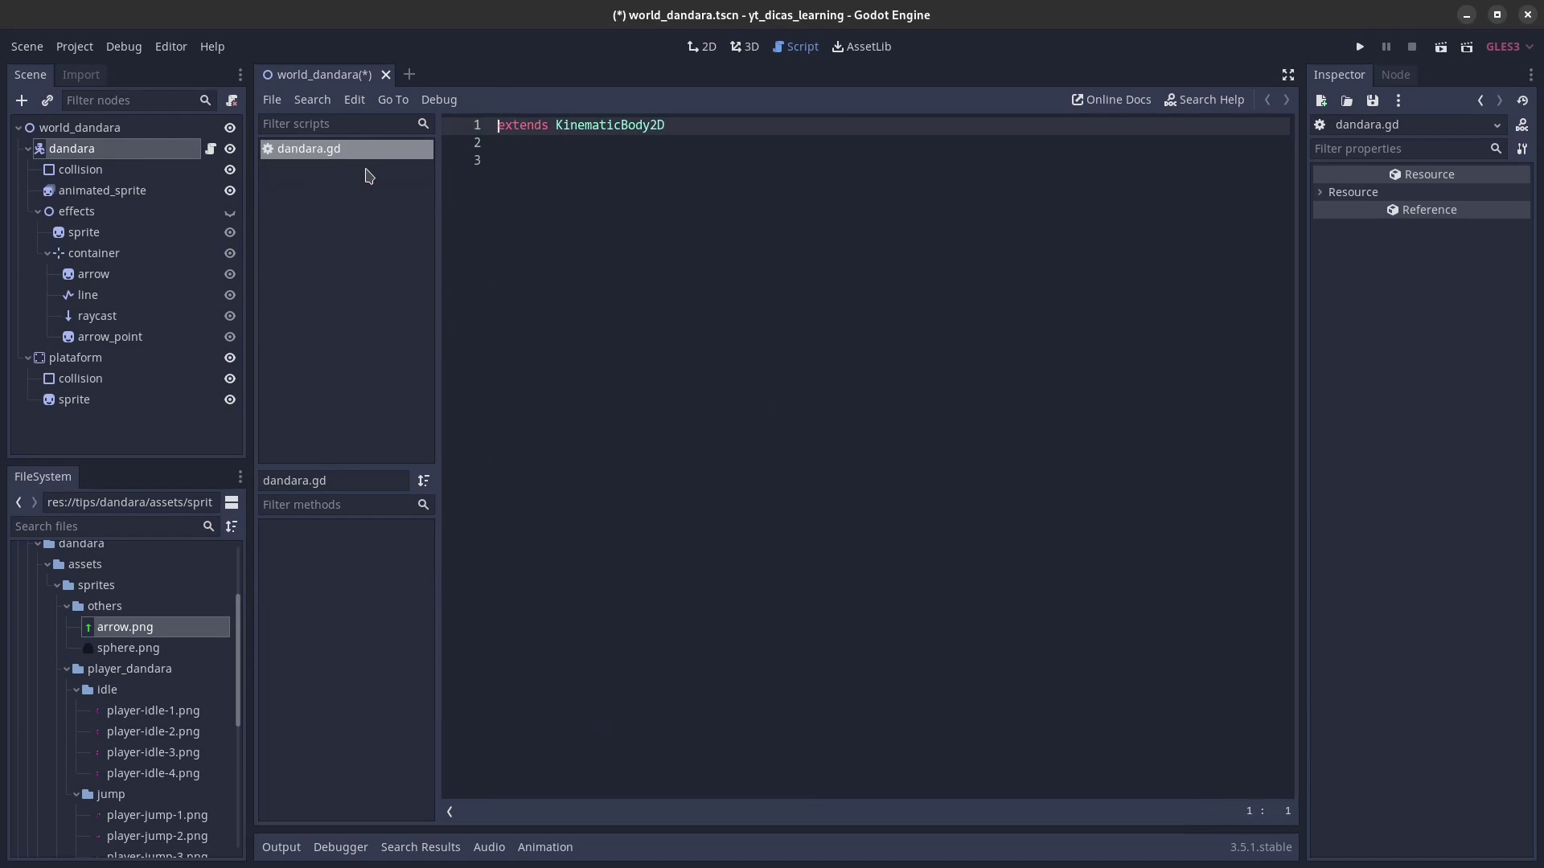
# Step: Declare export var max_distance := 350, export var speed := 10 and var can_move := false
pyautogui.click(655, 318)
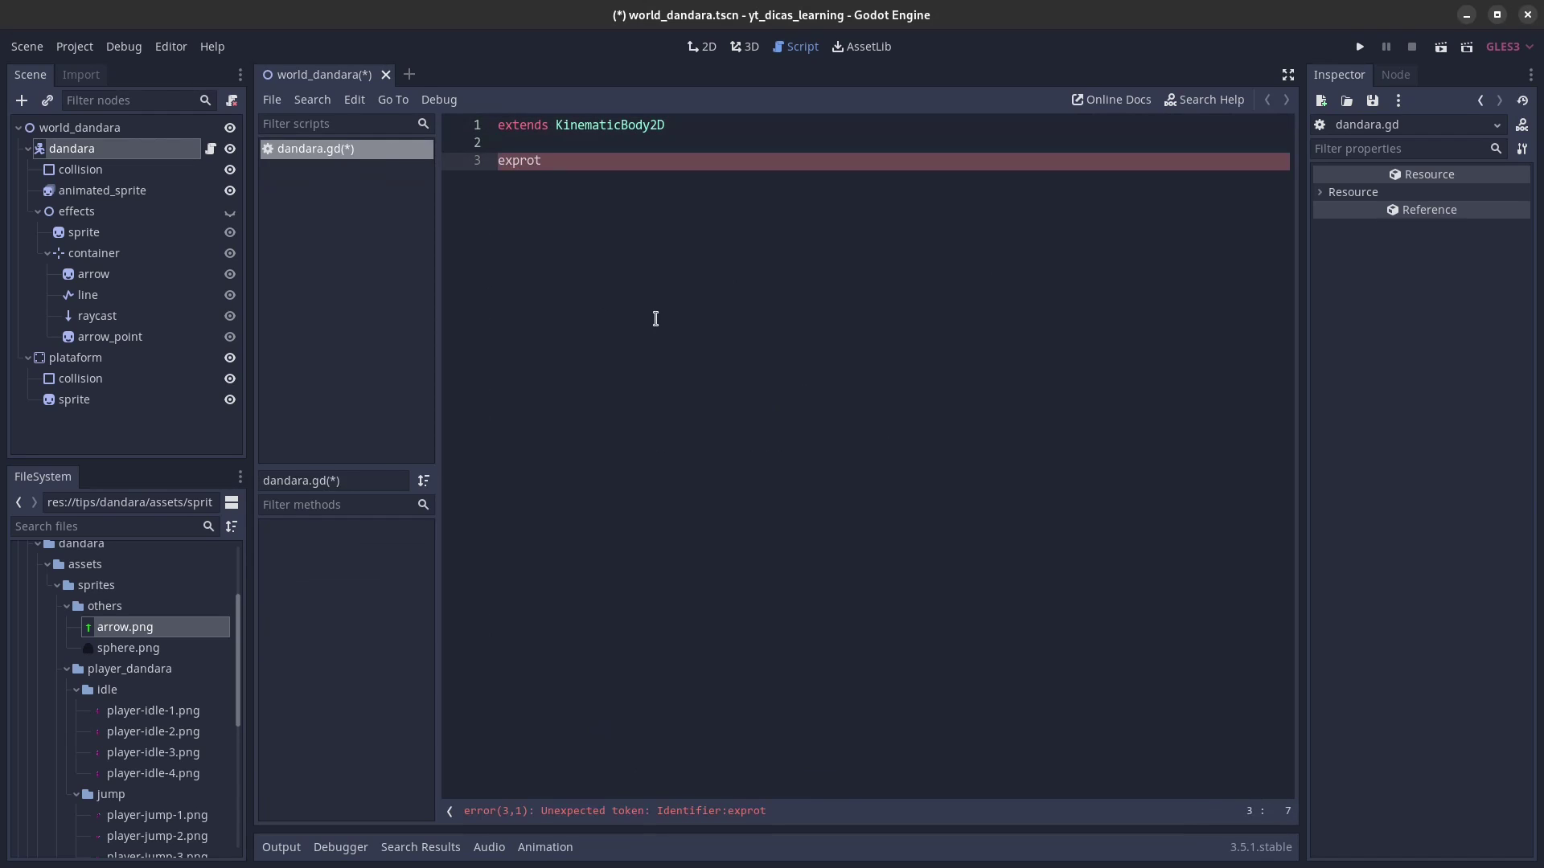
pyautogui.press('BackSpace')
pyautogui.write('ort var ma')
pyautogui.write('x_distance')
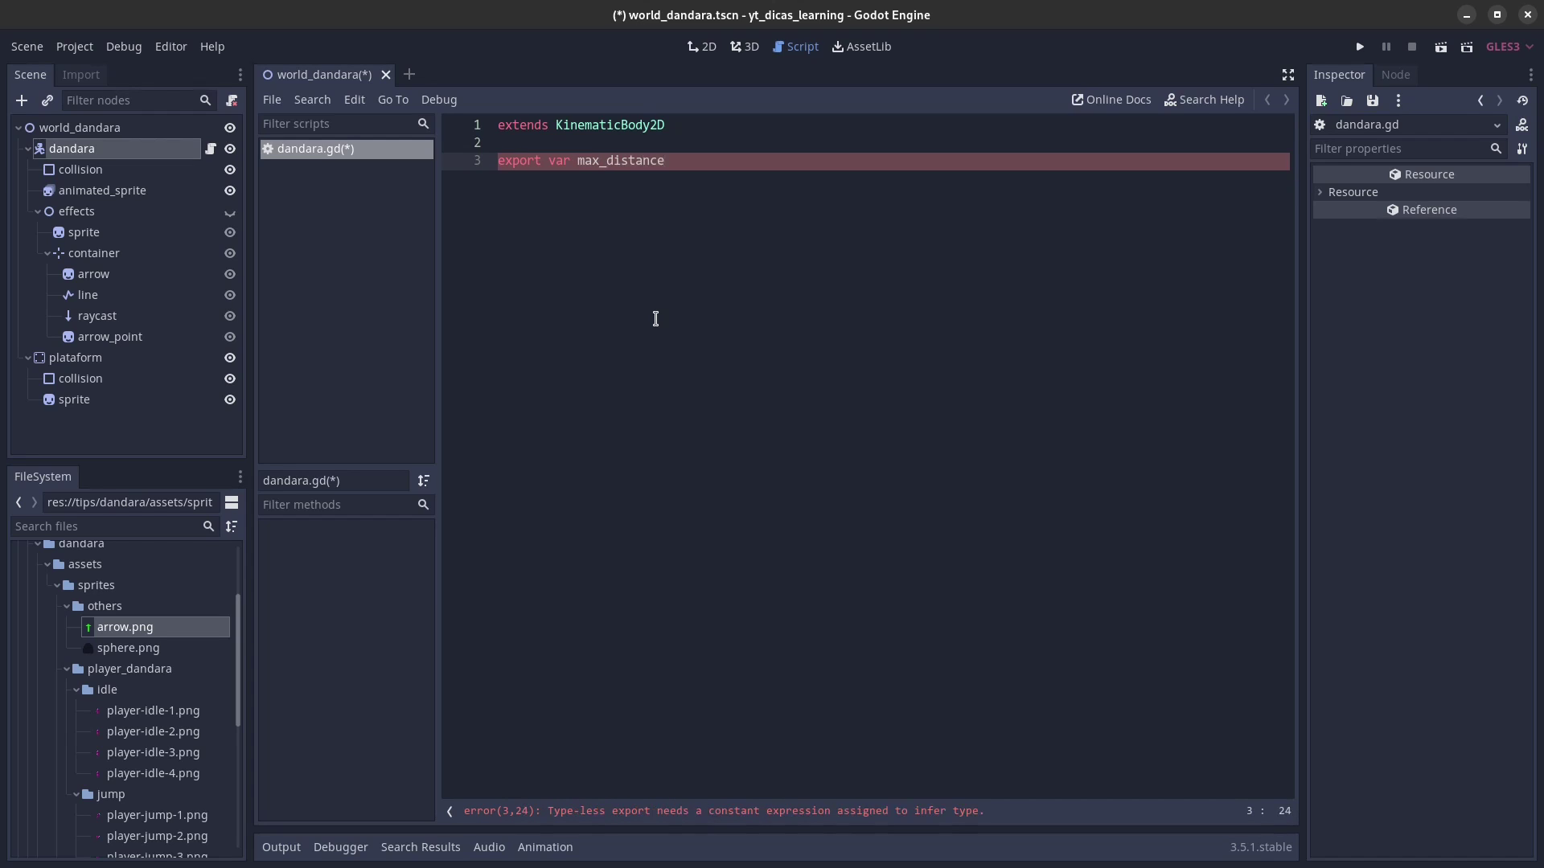
pyautogui.write(' :=')
pyautogui.write(' 350')
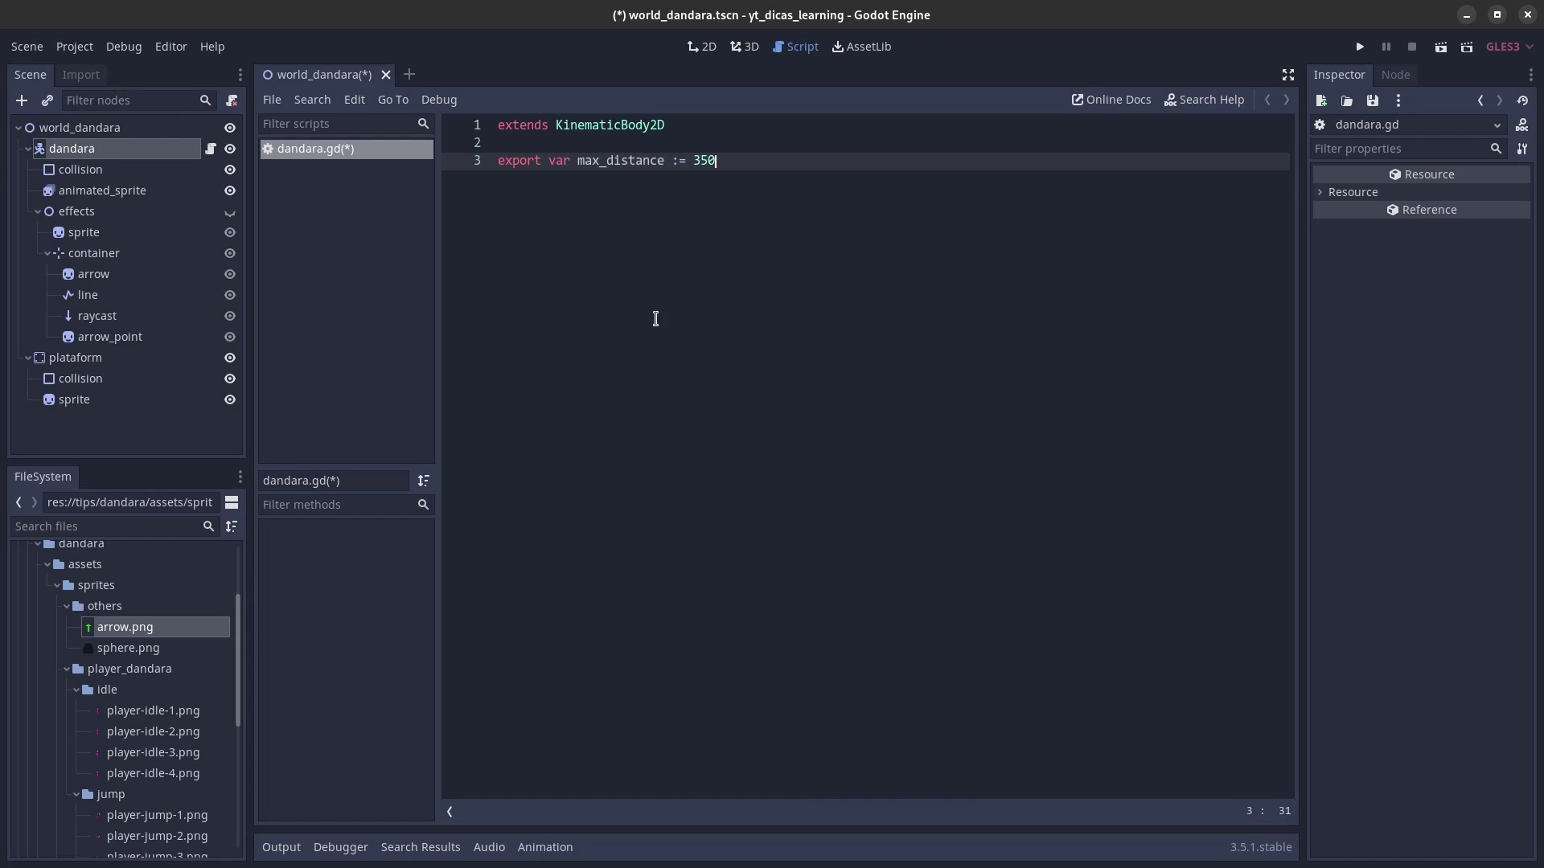
pyautogui.press('Return')
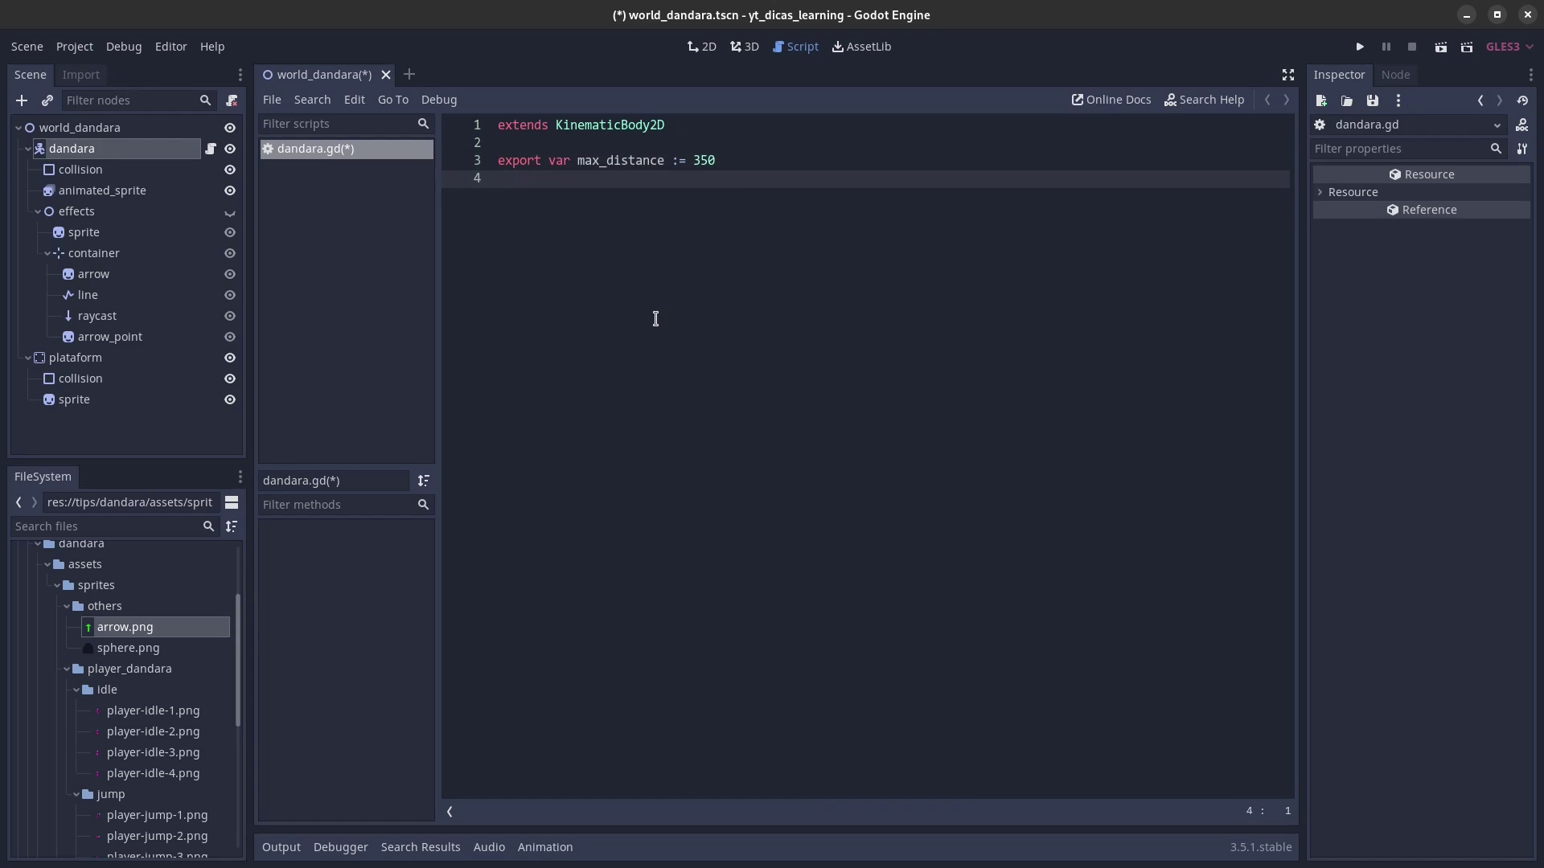
pyautogui.write('export var speed ')
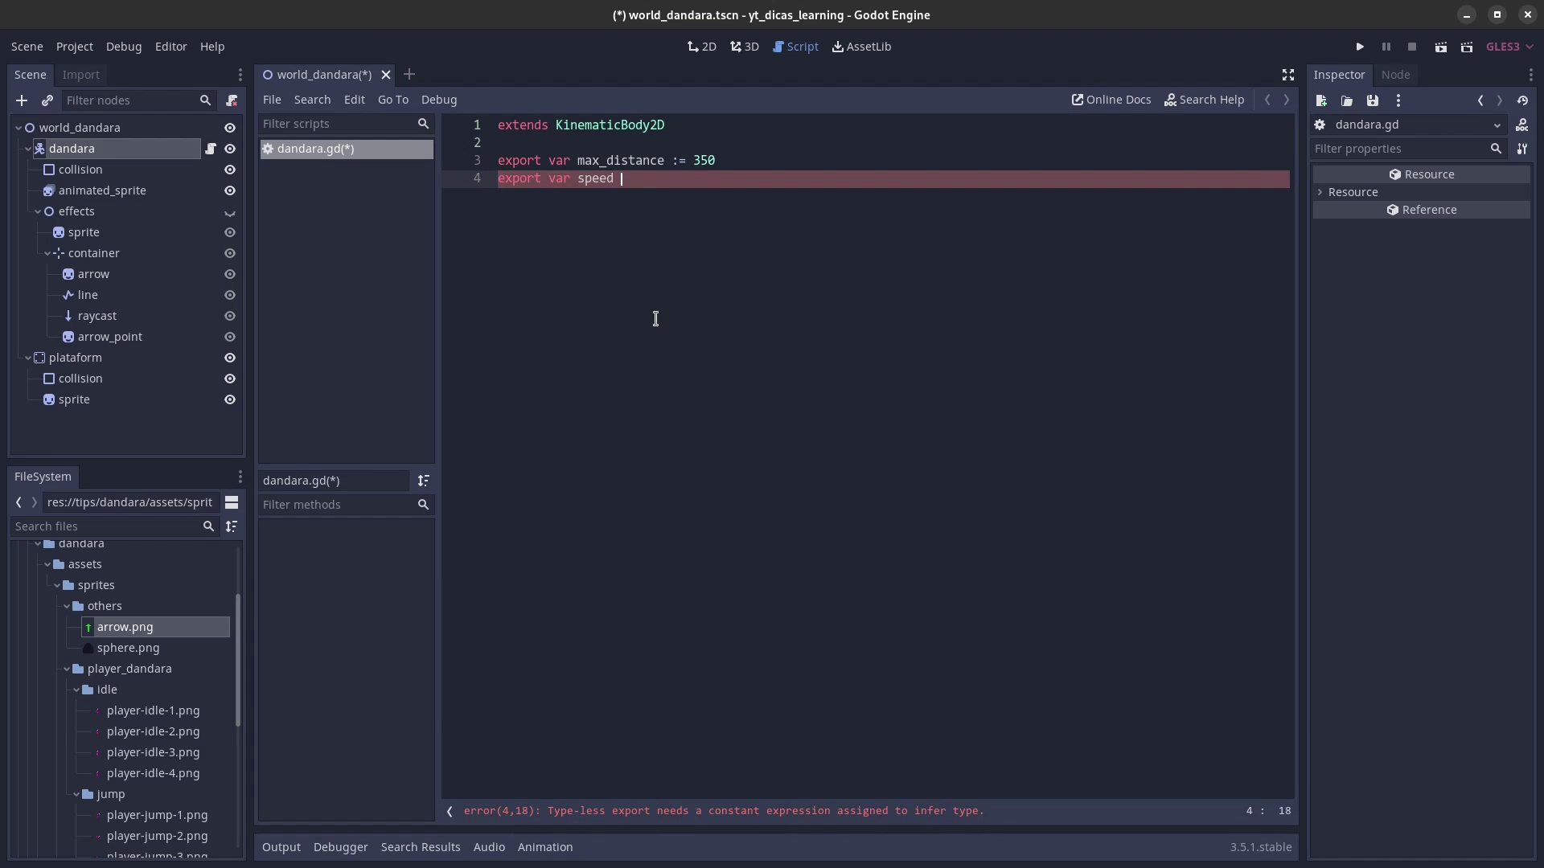
pyautogui.write(':= 10')
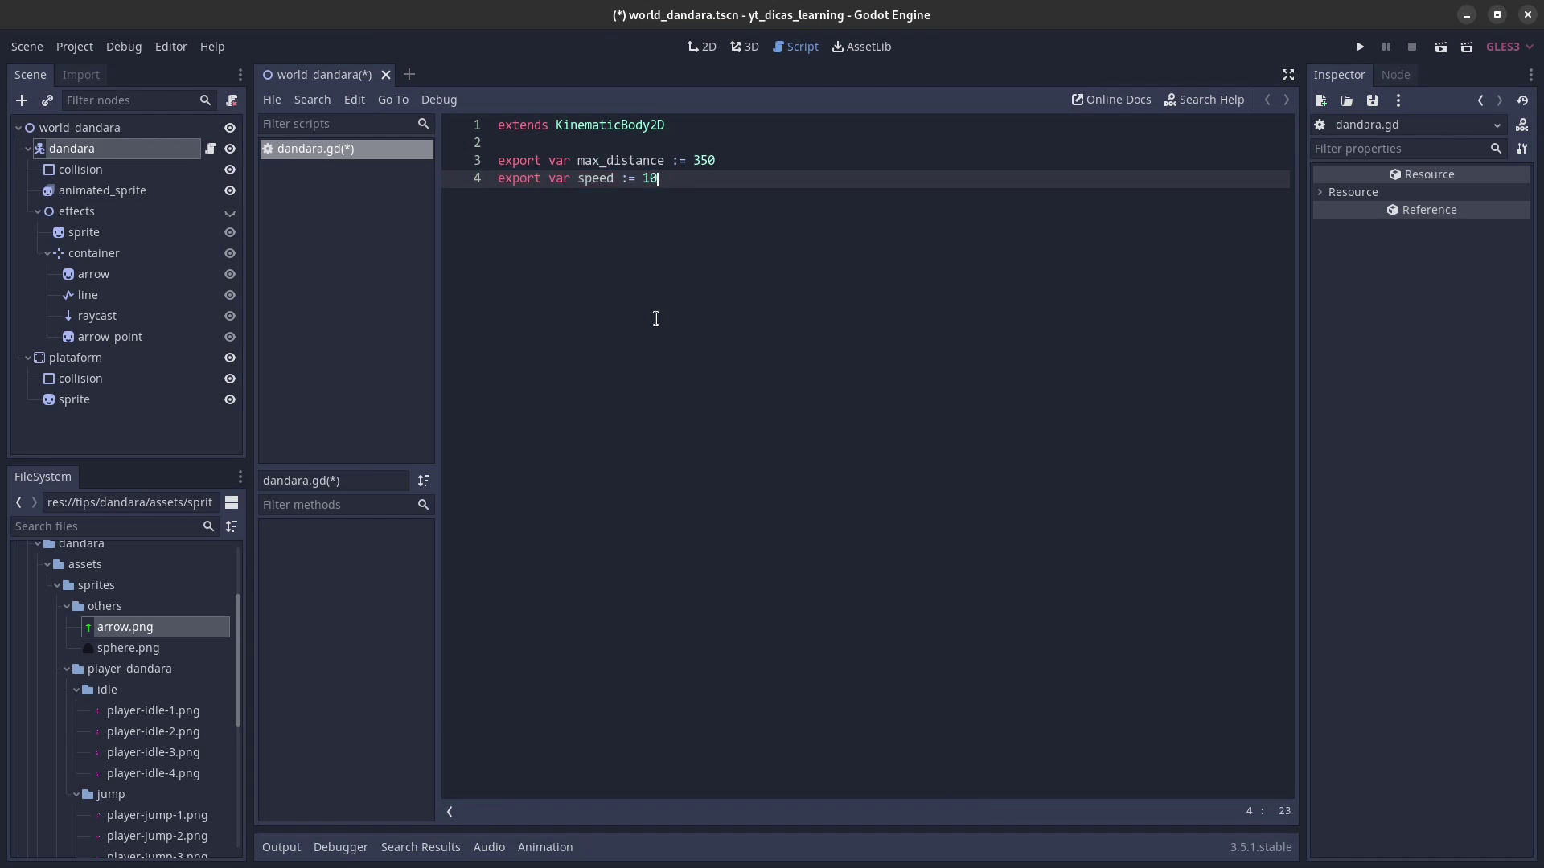
pyautogui.press('Return')
pyautogui.press('Return')
pyautogui.write('var')
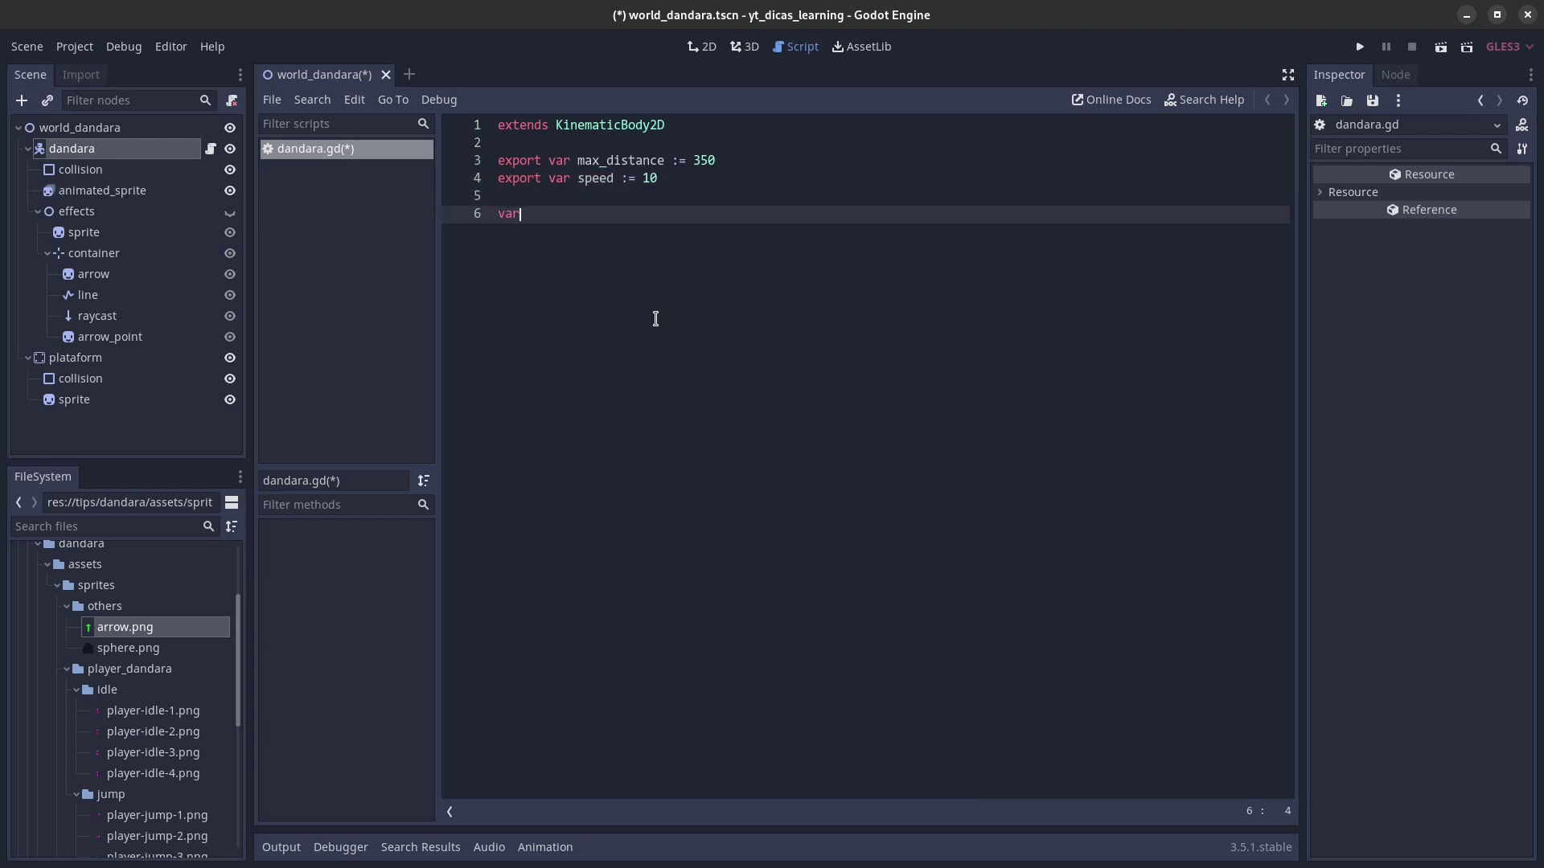
pyautogui.write(' can_move := f')
pyautogui.write('alse')
pyautogui.press('Return')
pyautogui.press('Return')
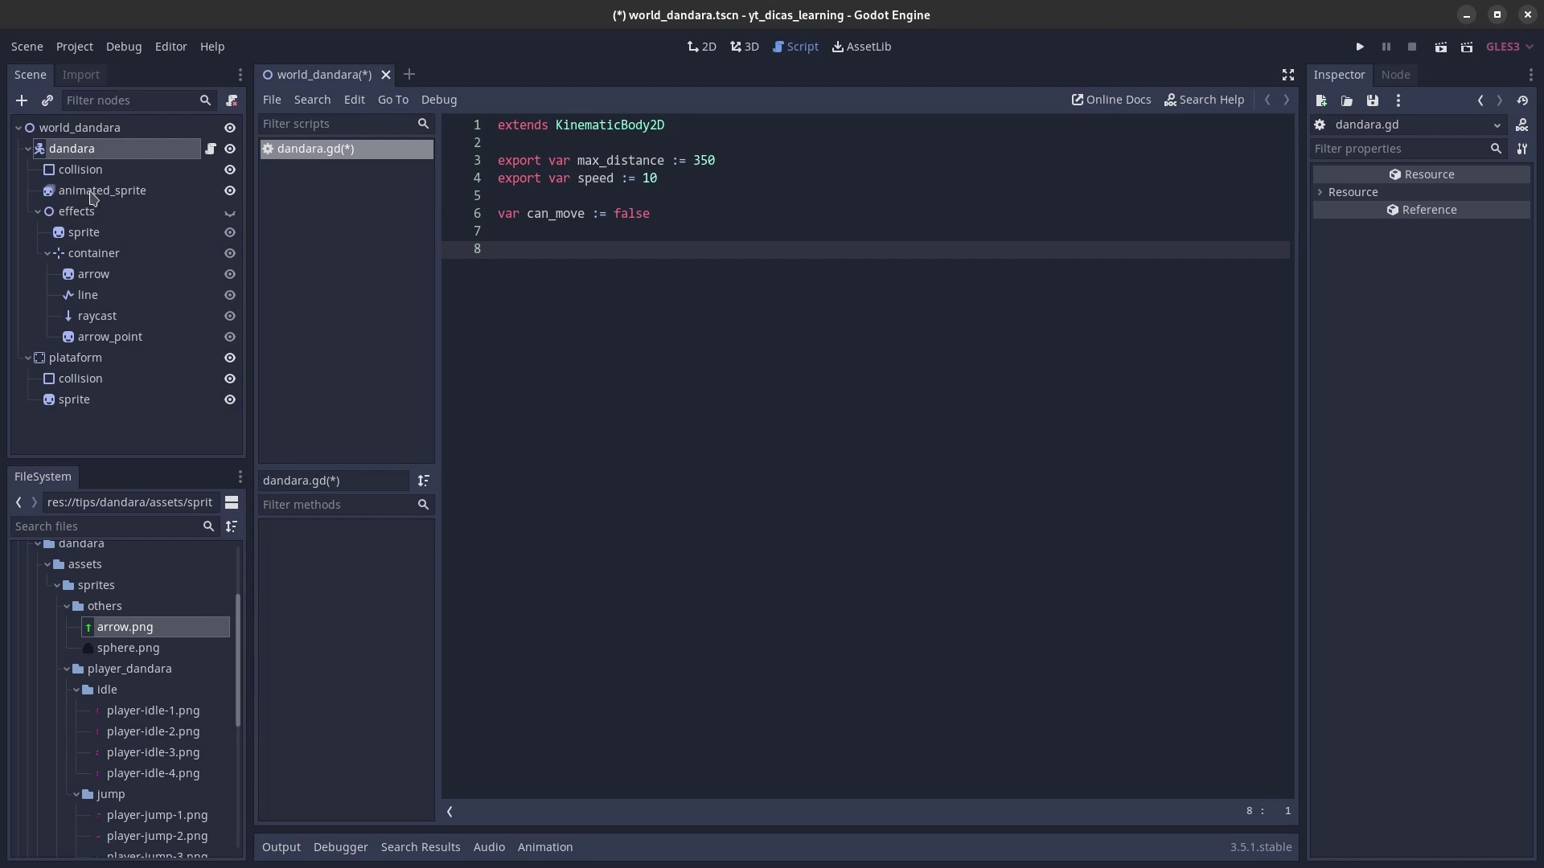
# Step: Drag animated_sprite, effects, container, raycast, line and arrow_point from the Scene dock to create onready vars
pyautogui.moveTo(92, 191); pyautogui.dragTo(527, 268)
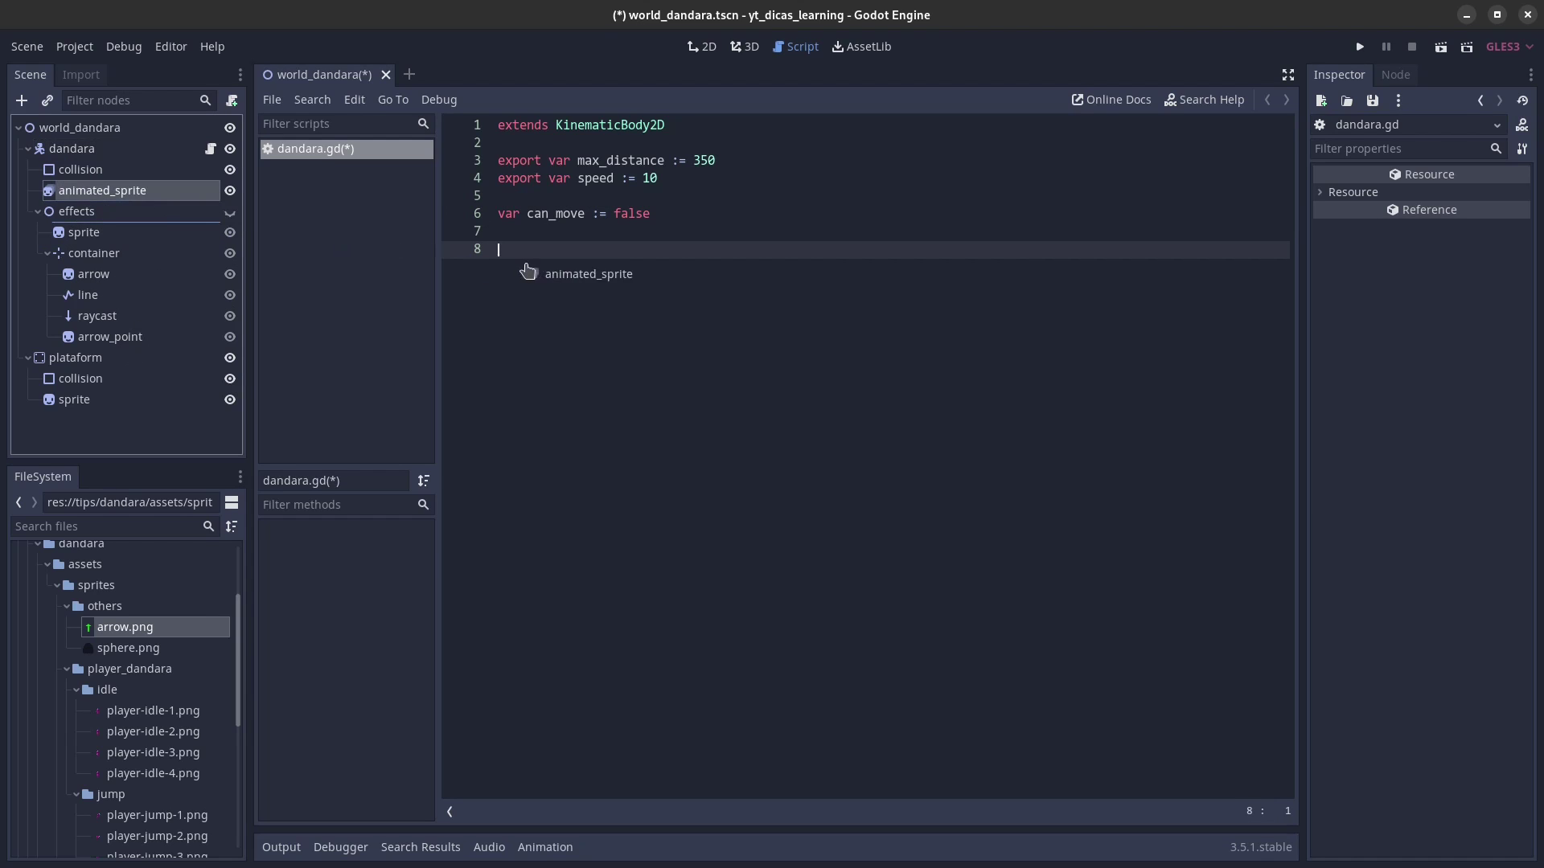
pyautogui.keyDown('ctrl'); pyautogui.moveTo(526, 268); pyautogui.dragTo(526, 268); pyautogui.keyUp('ctrl')
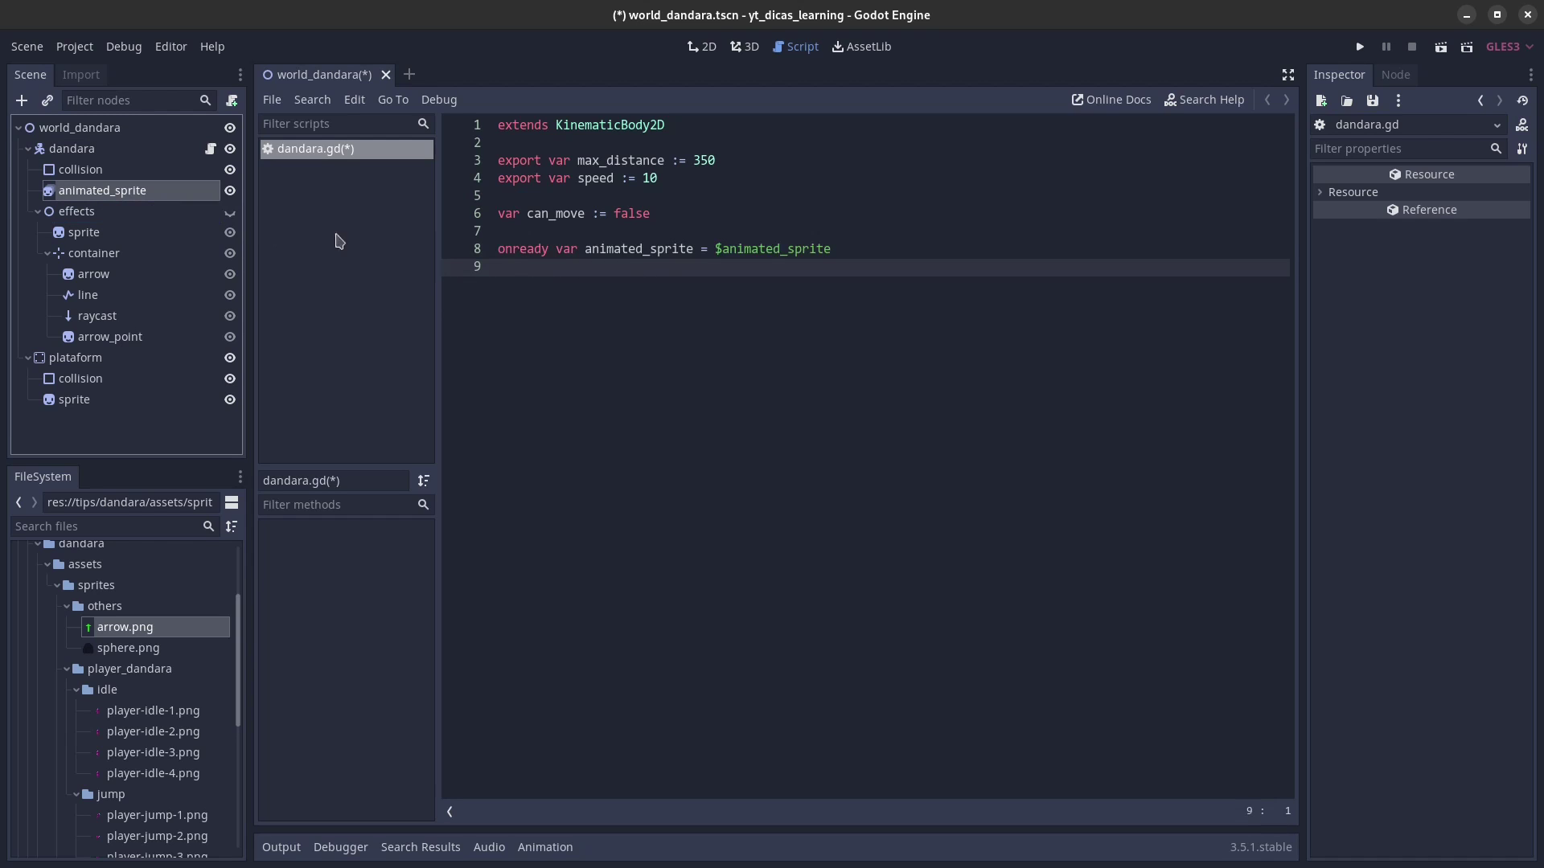
pyautogui.moveTo(100, 212)
pyautogui.mouseDown()
pyautogui.moveTo(448, 303)
pyautogui.moveTo(511, 298)
pyautogui.mouseUp()
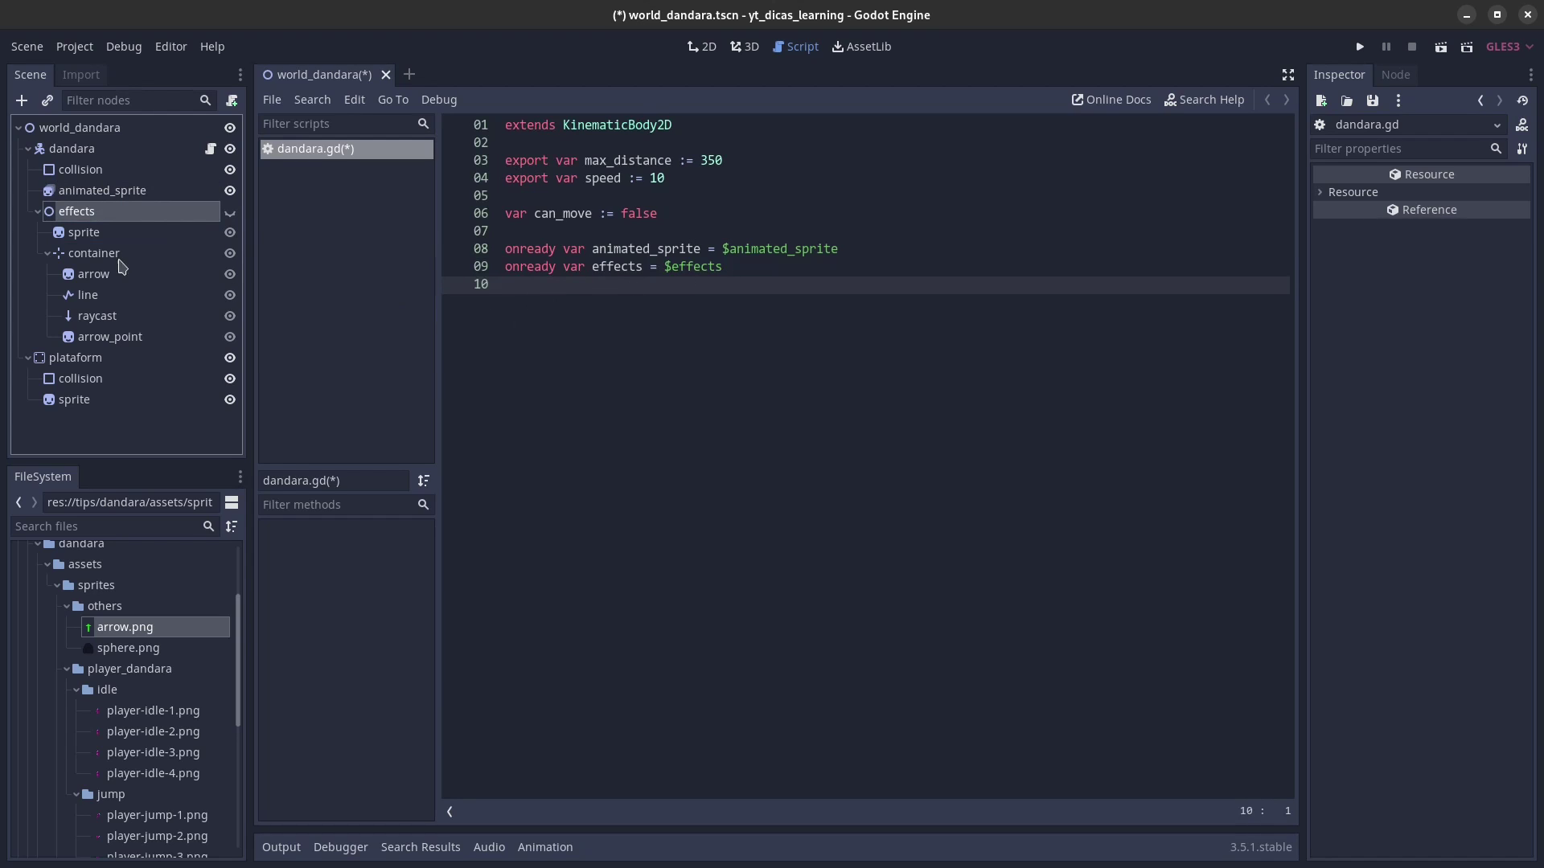
pyautogui.moveTo(107, 254)
pyautogui.mouseDown()
pyautogui.moveTo(483, 329)
pyautogui.moveTo(557, 315)
pyautogui.mouseUp()
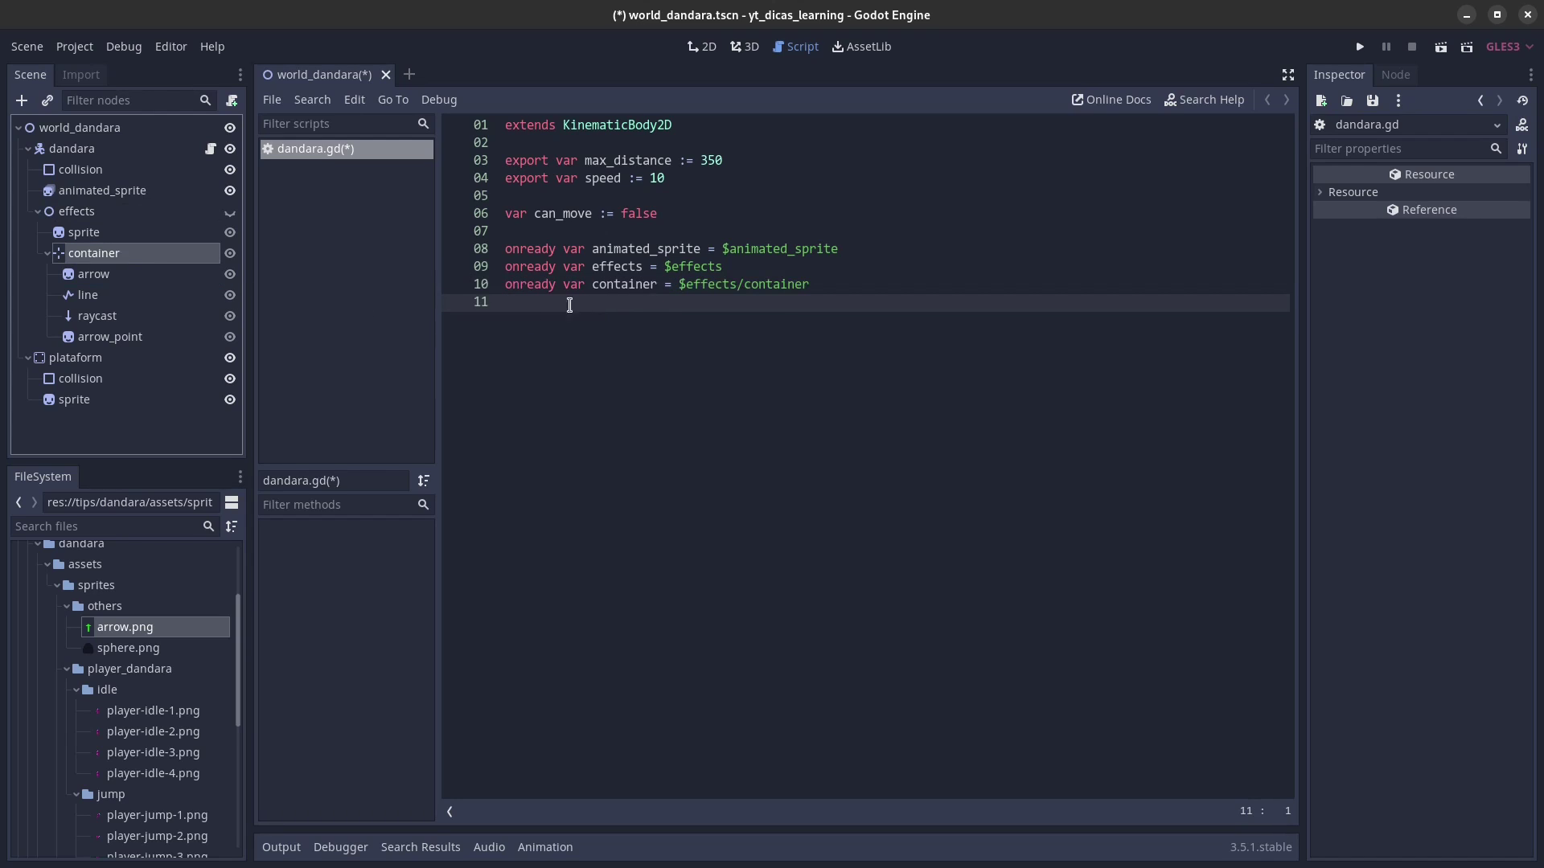
pyautogui.moveTo(120, 316); pyautogui.dragTo(552, 323)
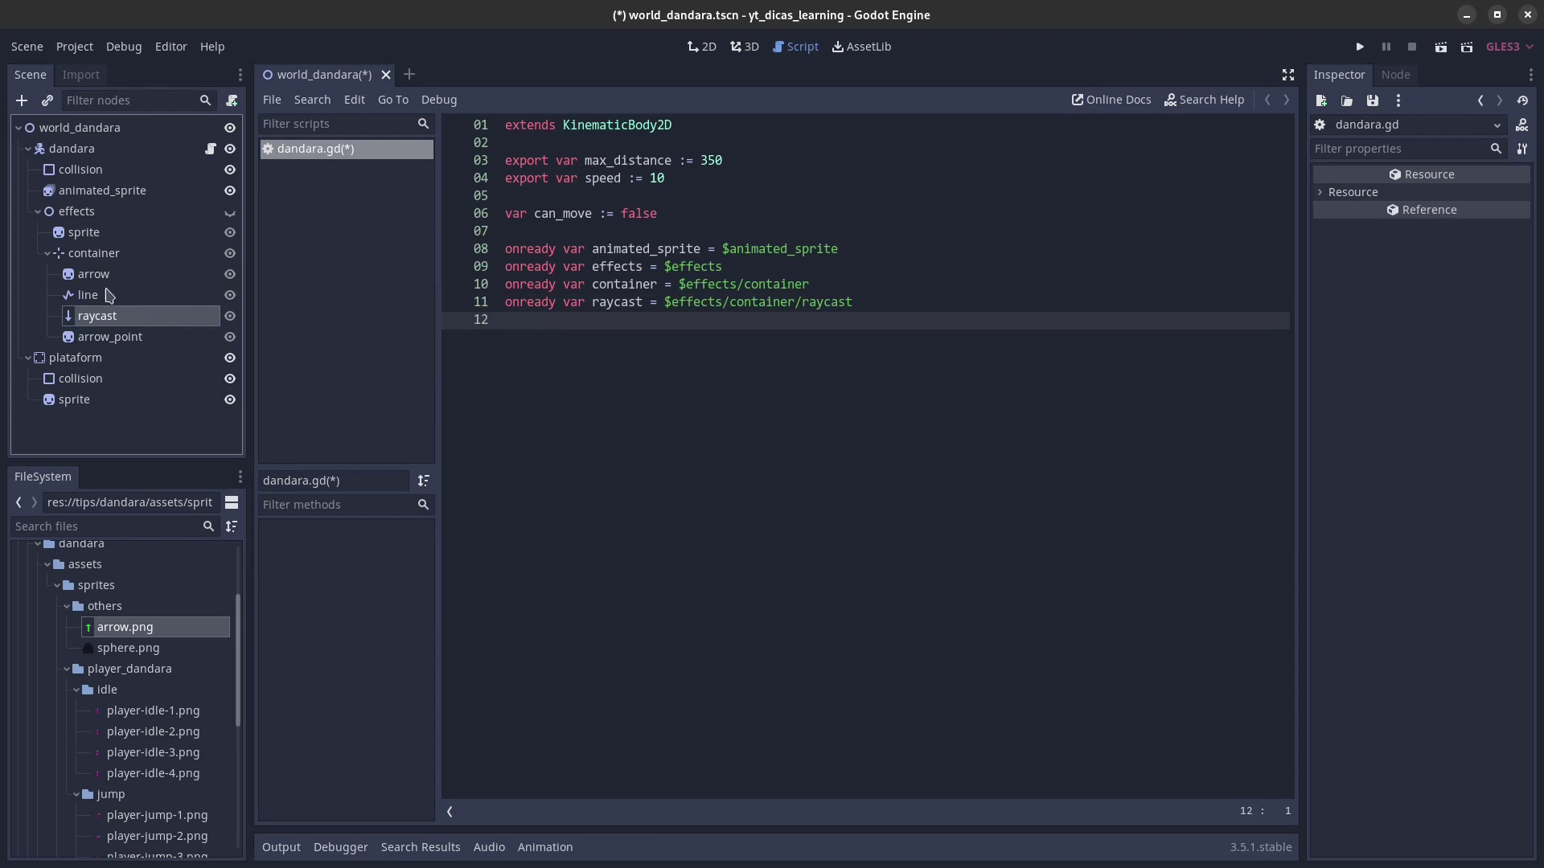
pyautogui.keyDown('ctrl'); pyautogui.moveTo(100, 300); pyautogui.dragTo(570, 342); pyautogui.keyUp('ctrl')
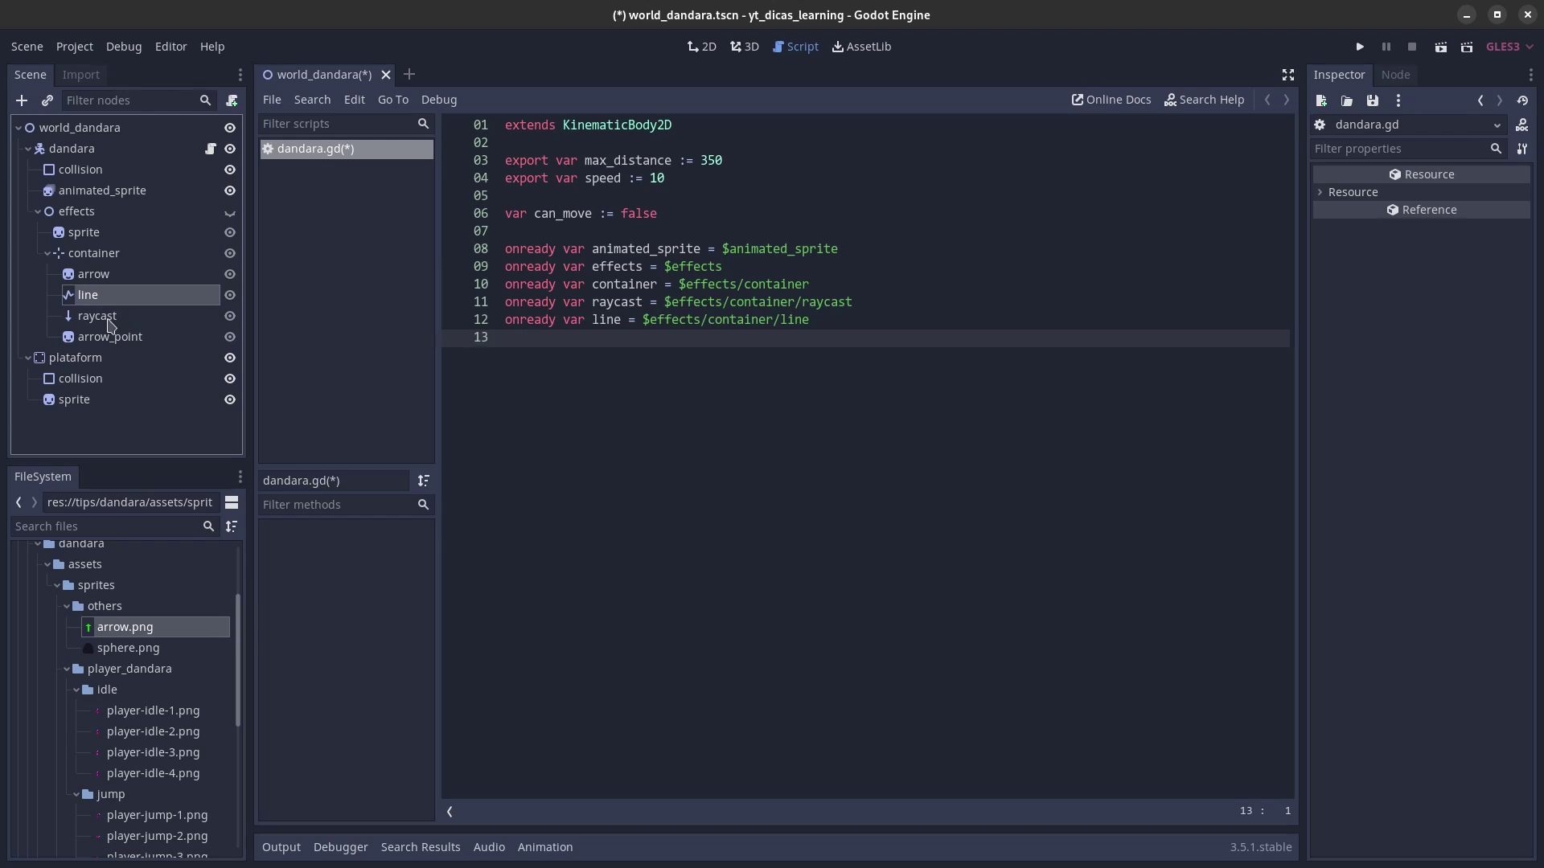
pyautogui.click(111, 340)
pyautogui.keyDown('ctrl'); pyautogui.moveTo(110, 341); pyautogui.dragTo(550, 391); pyautogui.keyUp('ctrl')
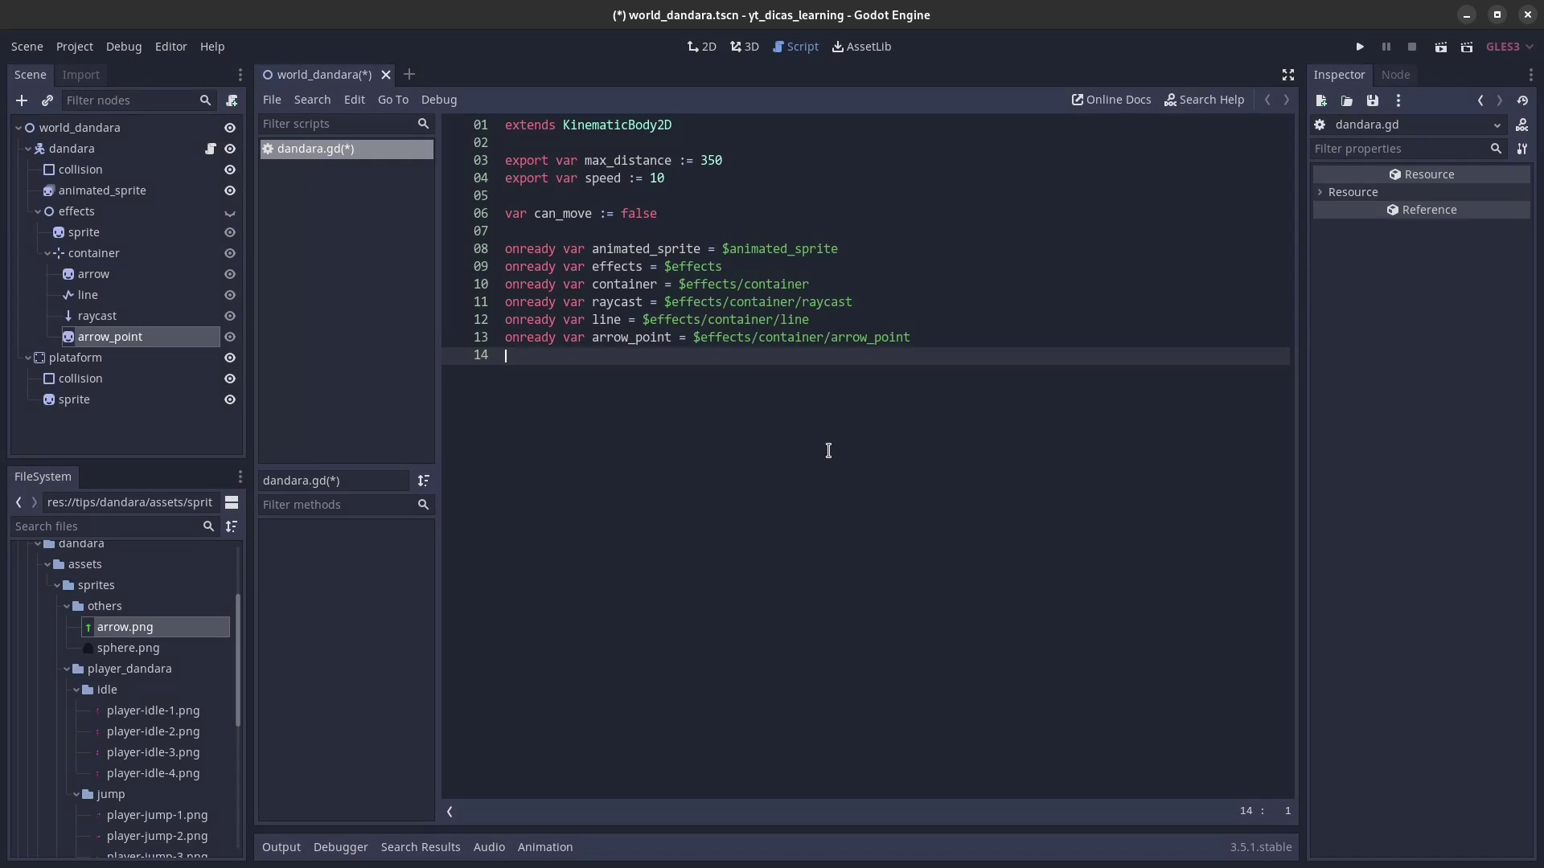
pyautogui.press('Return')
# Step: Write func _ready() -> void: raycast.cast_to.x = max_distance, then select the dandara node
pyautogui.press('Return')
pyautogui.write('func ')
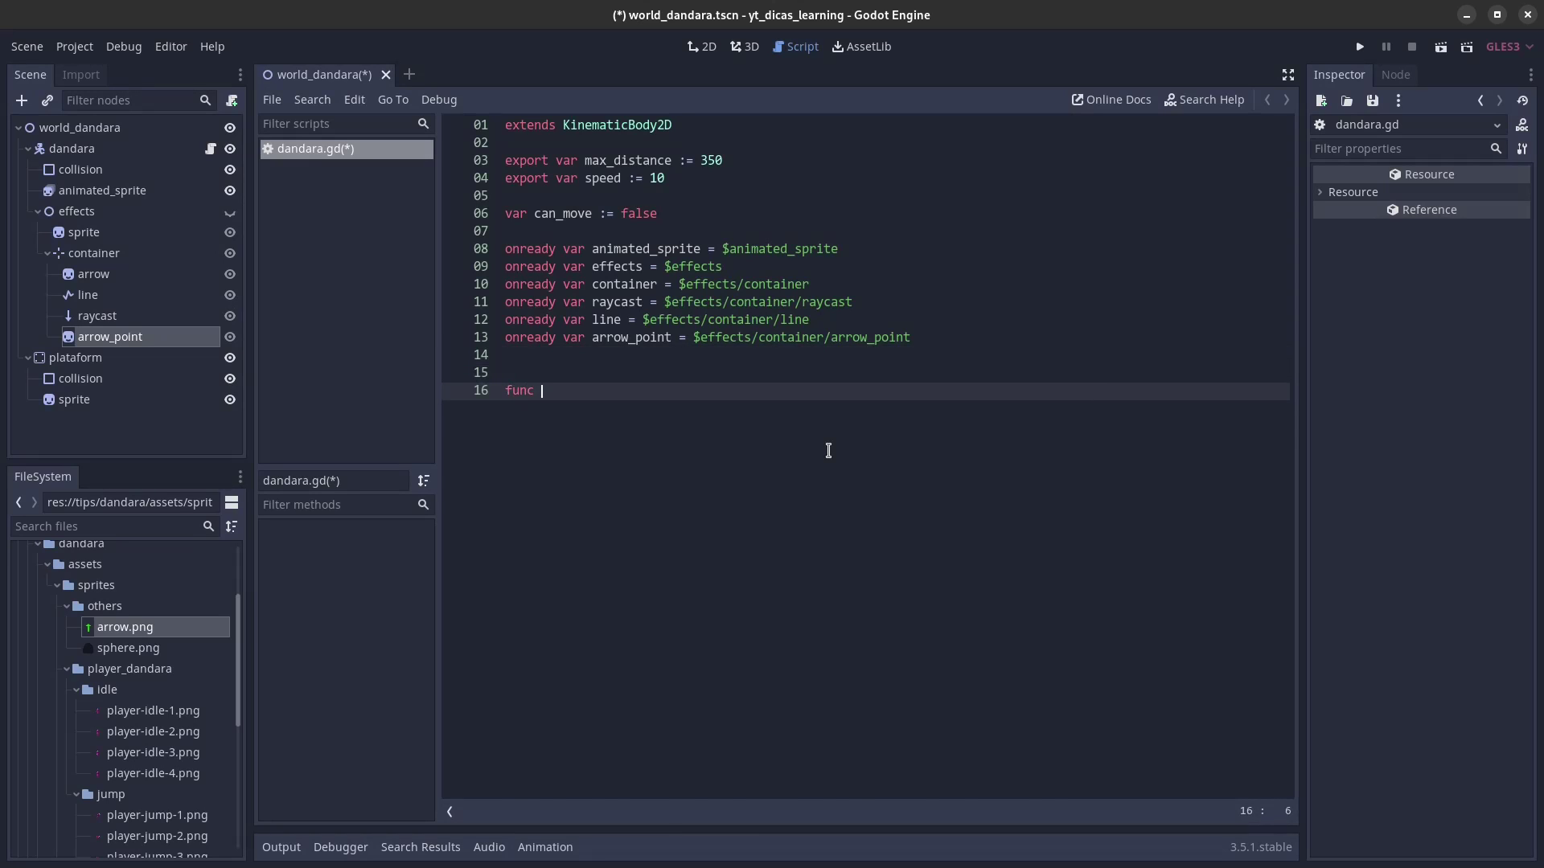
pyautogui.write('_ready():')
pyautogui.press('Return')
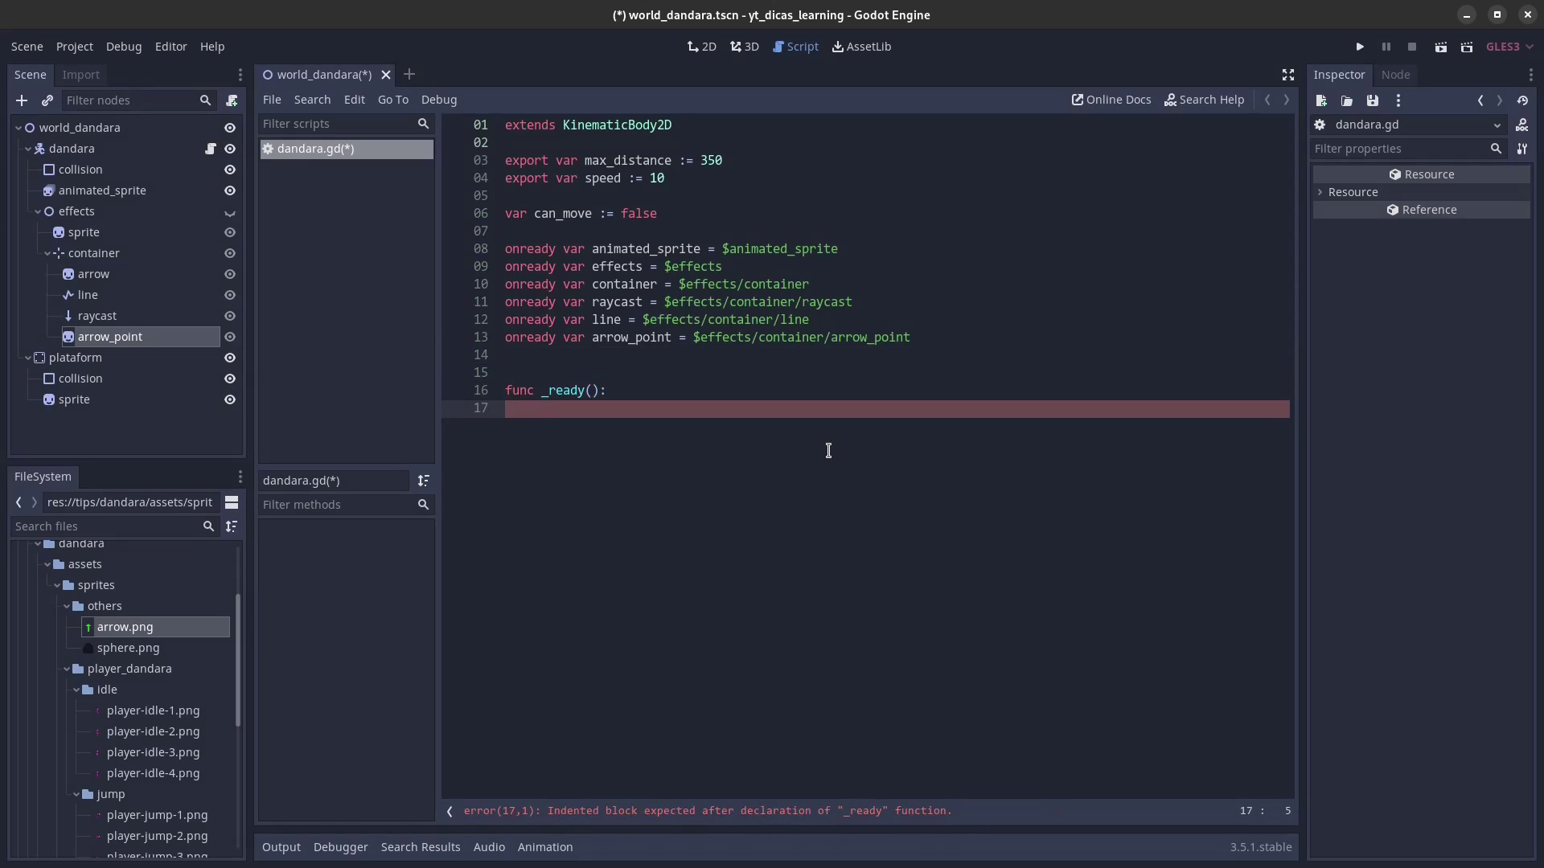
pyautogui.press('Up')
pyautogui.write('->')
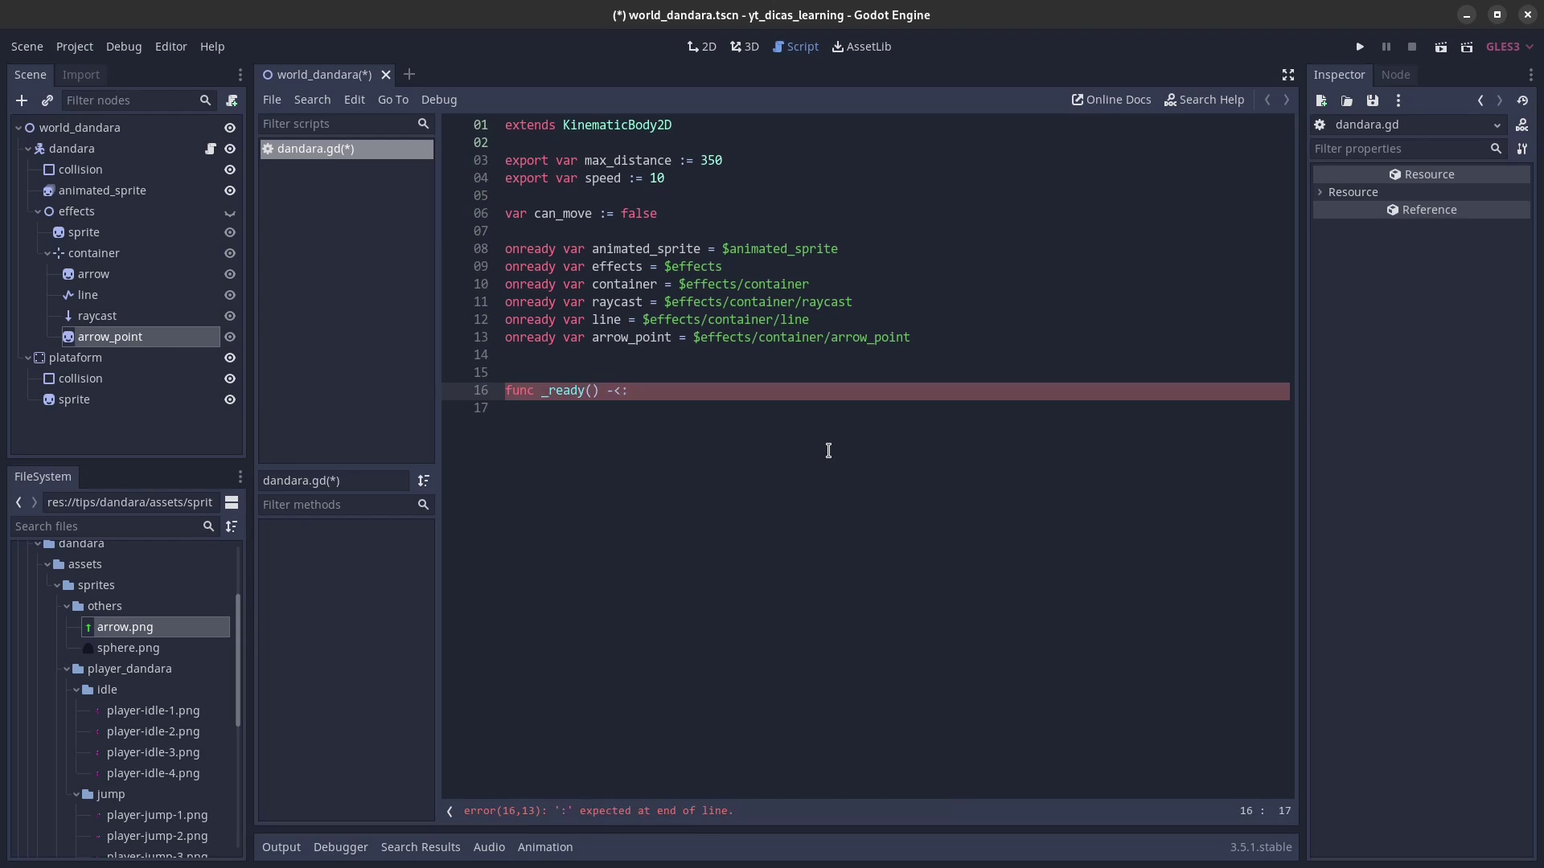
pyautogui.write('> void')
pyautogui.press('Return')
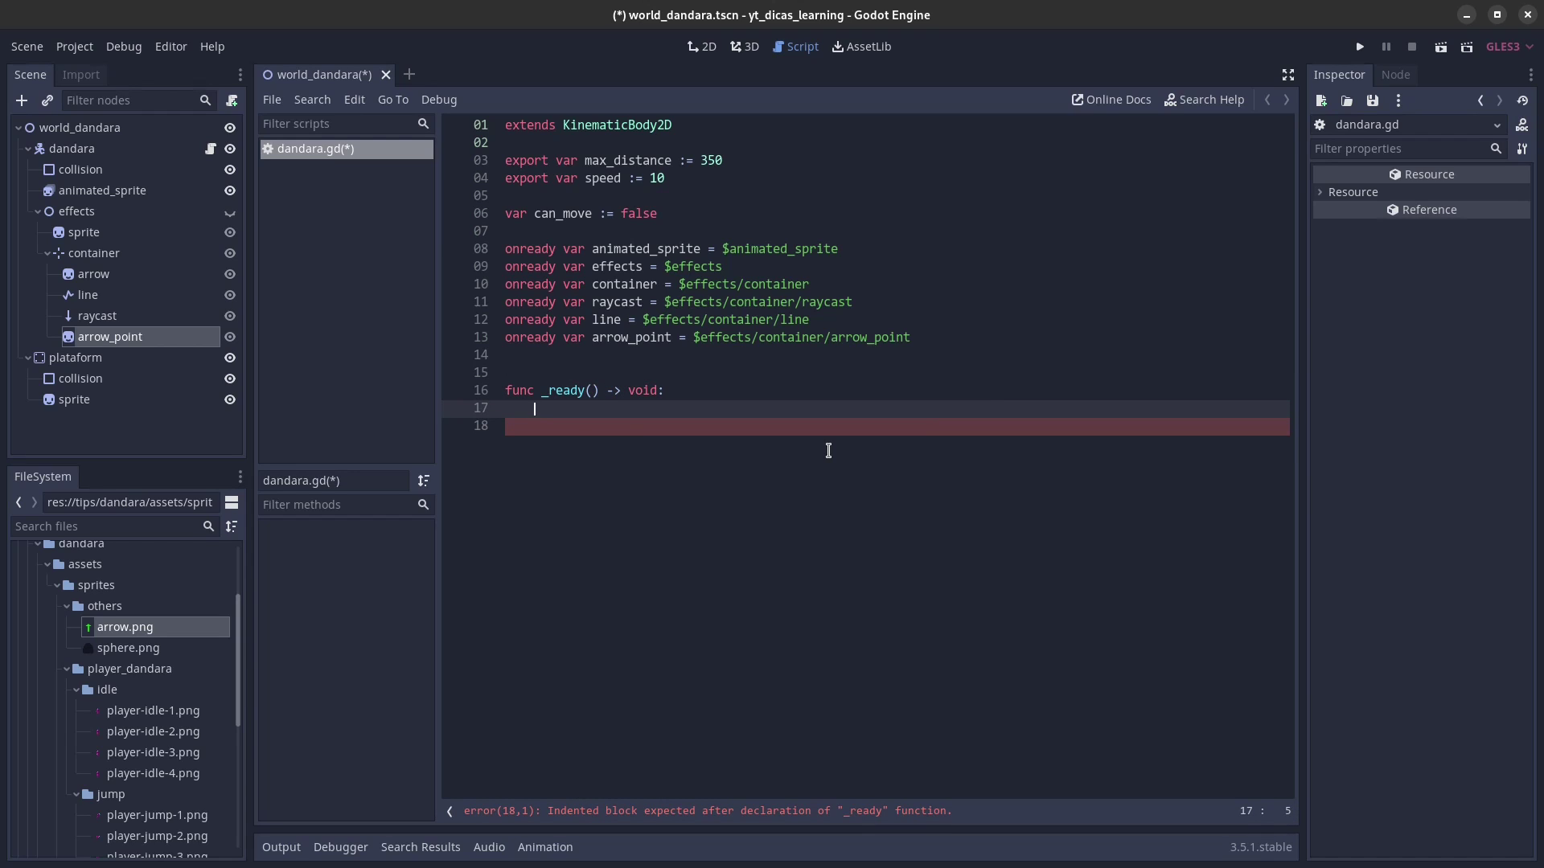
pyautogui.write('raycast.cast')
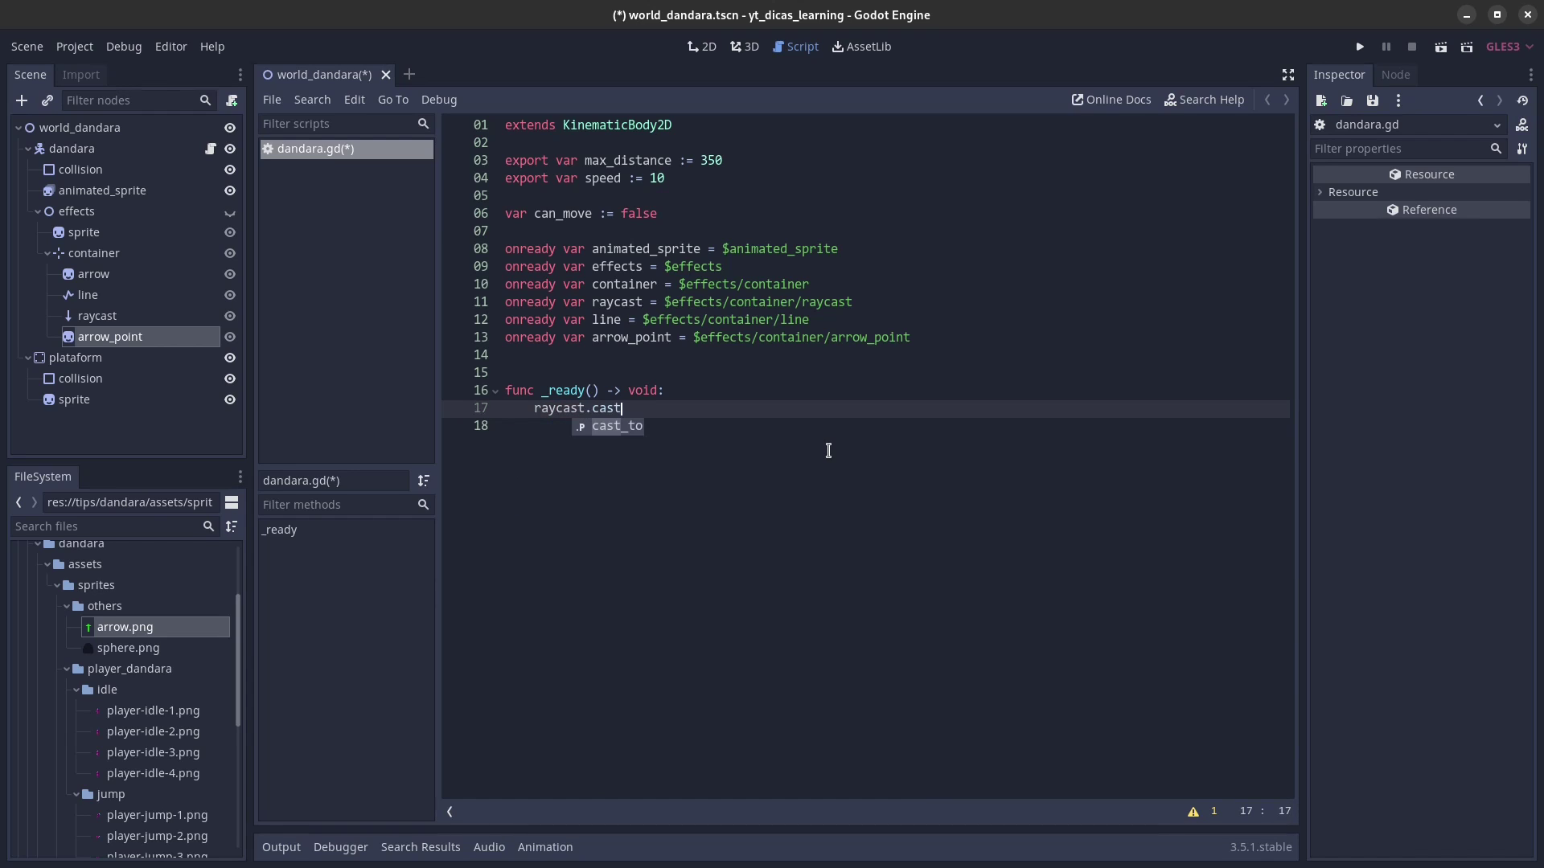
pyautogui.press('Return')
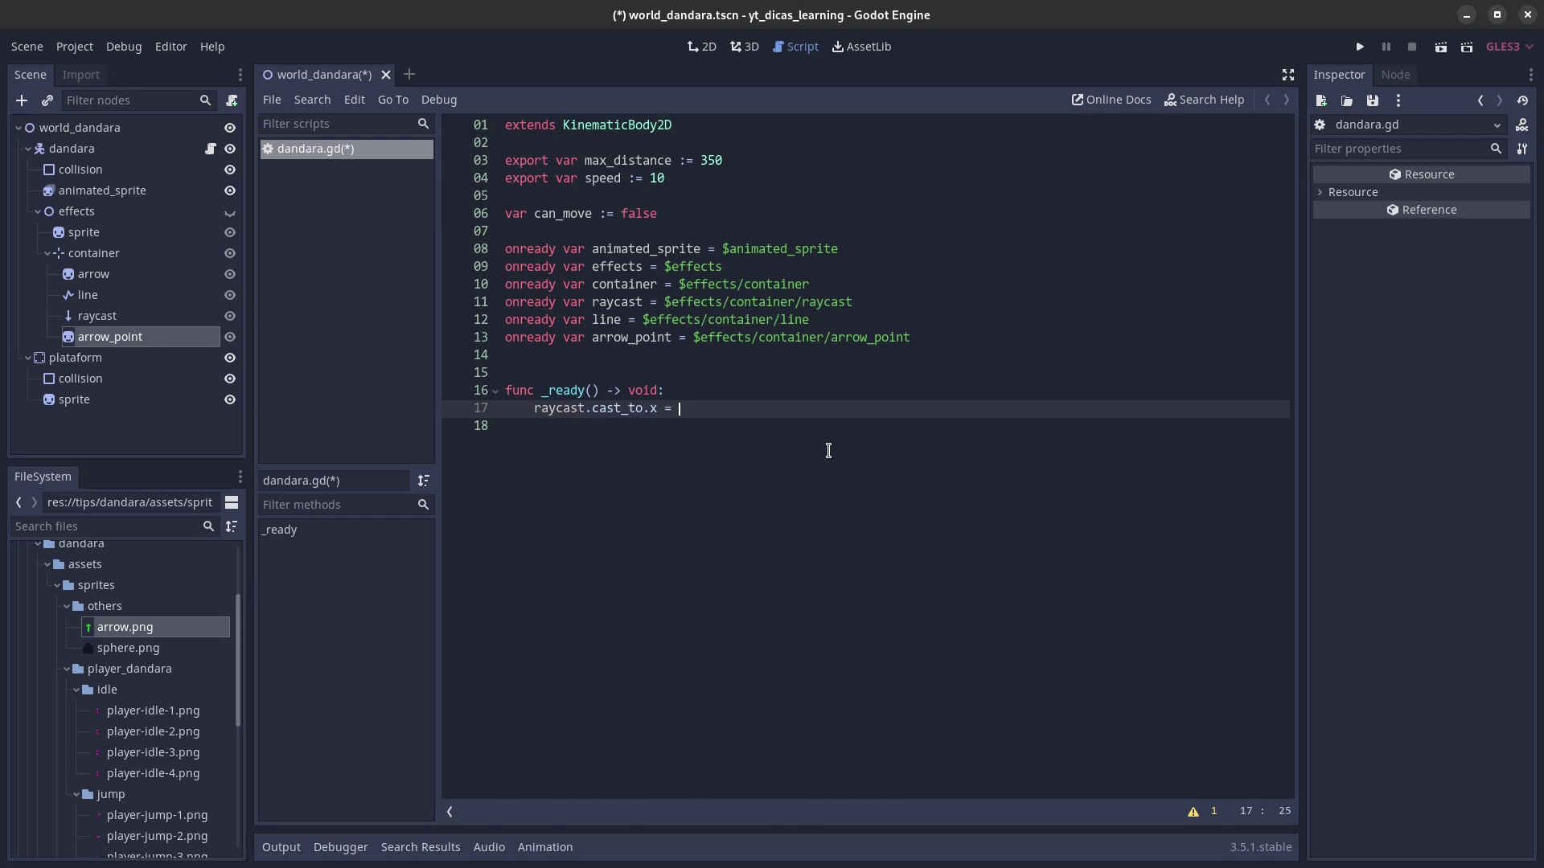
pyautogui.write('max')
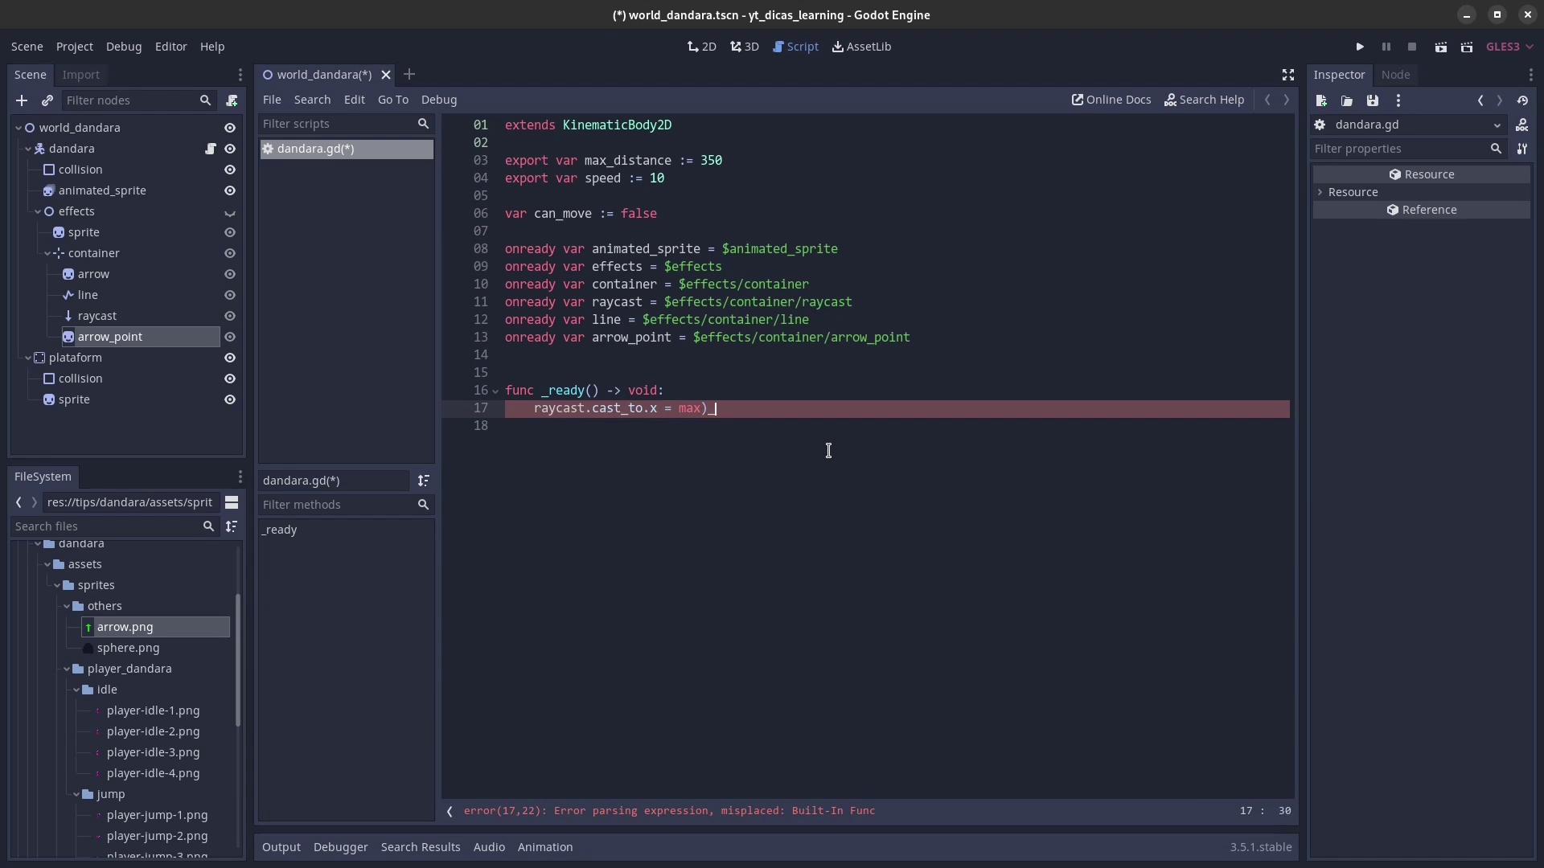
pyautogui.write('_di')
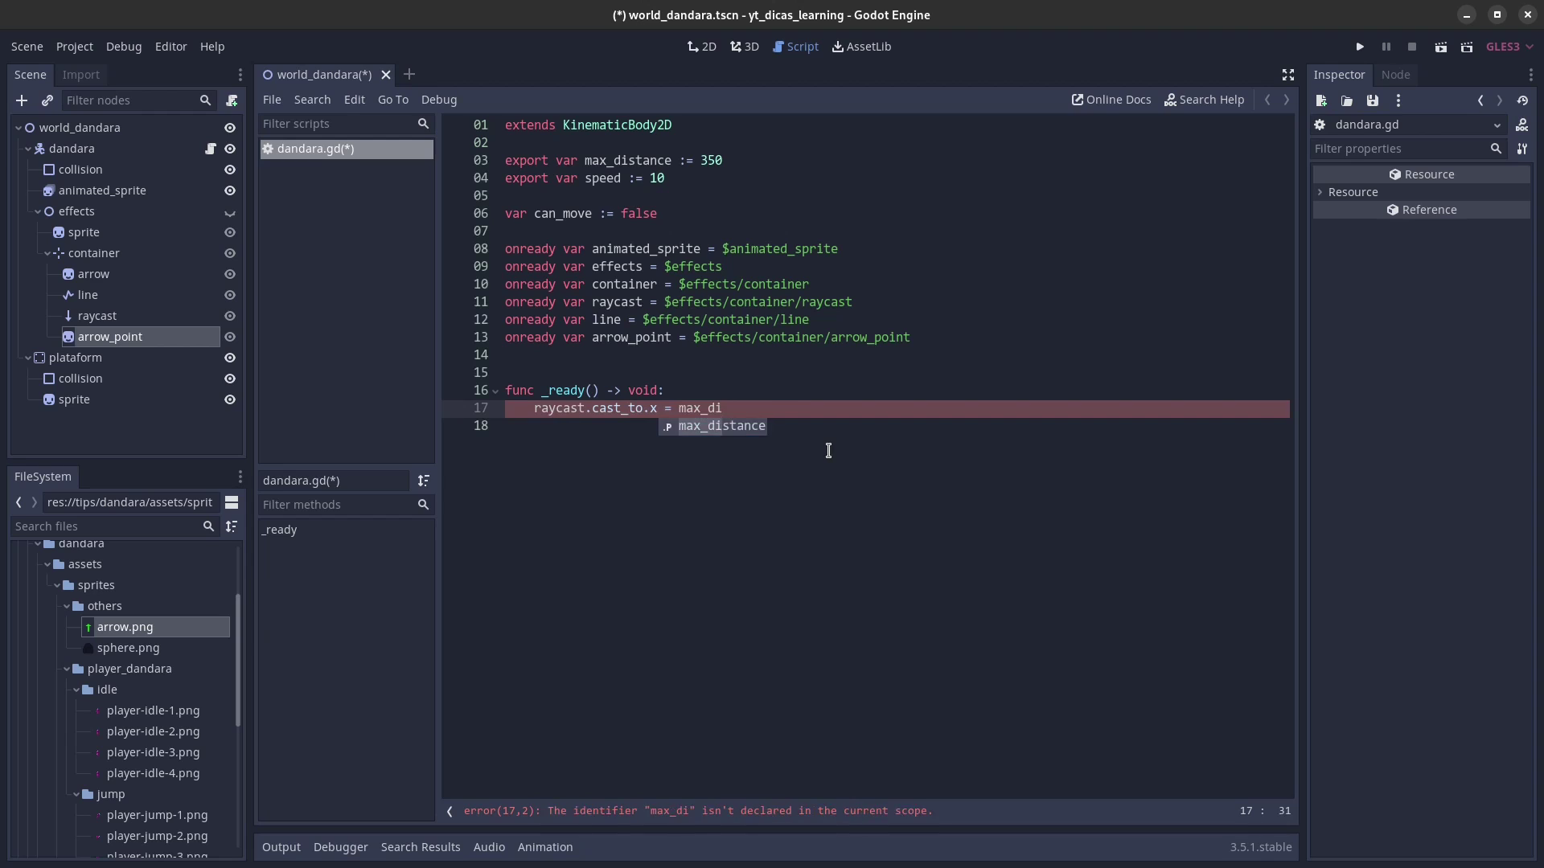
pyautogui.press('Return')
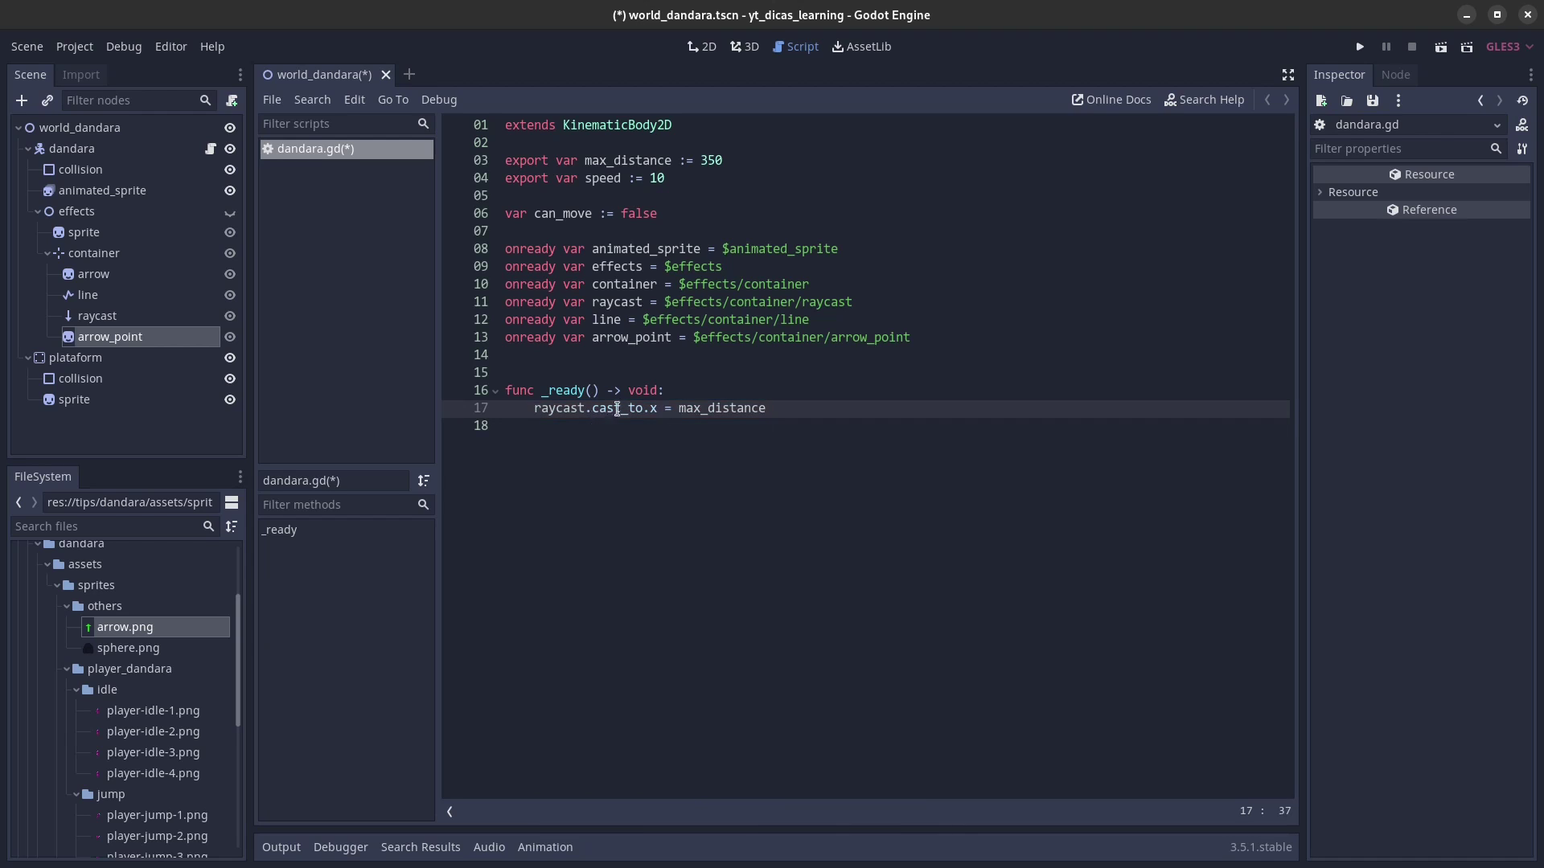
pyautogui.click(137, 152)
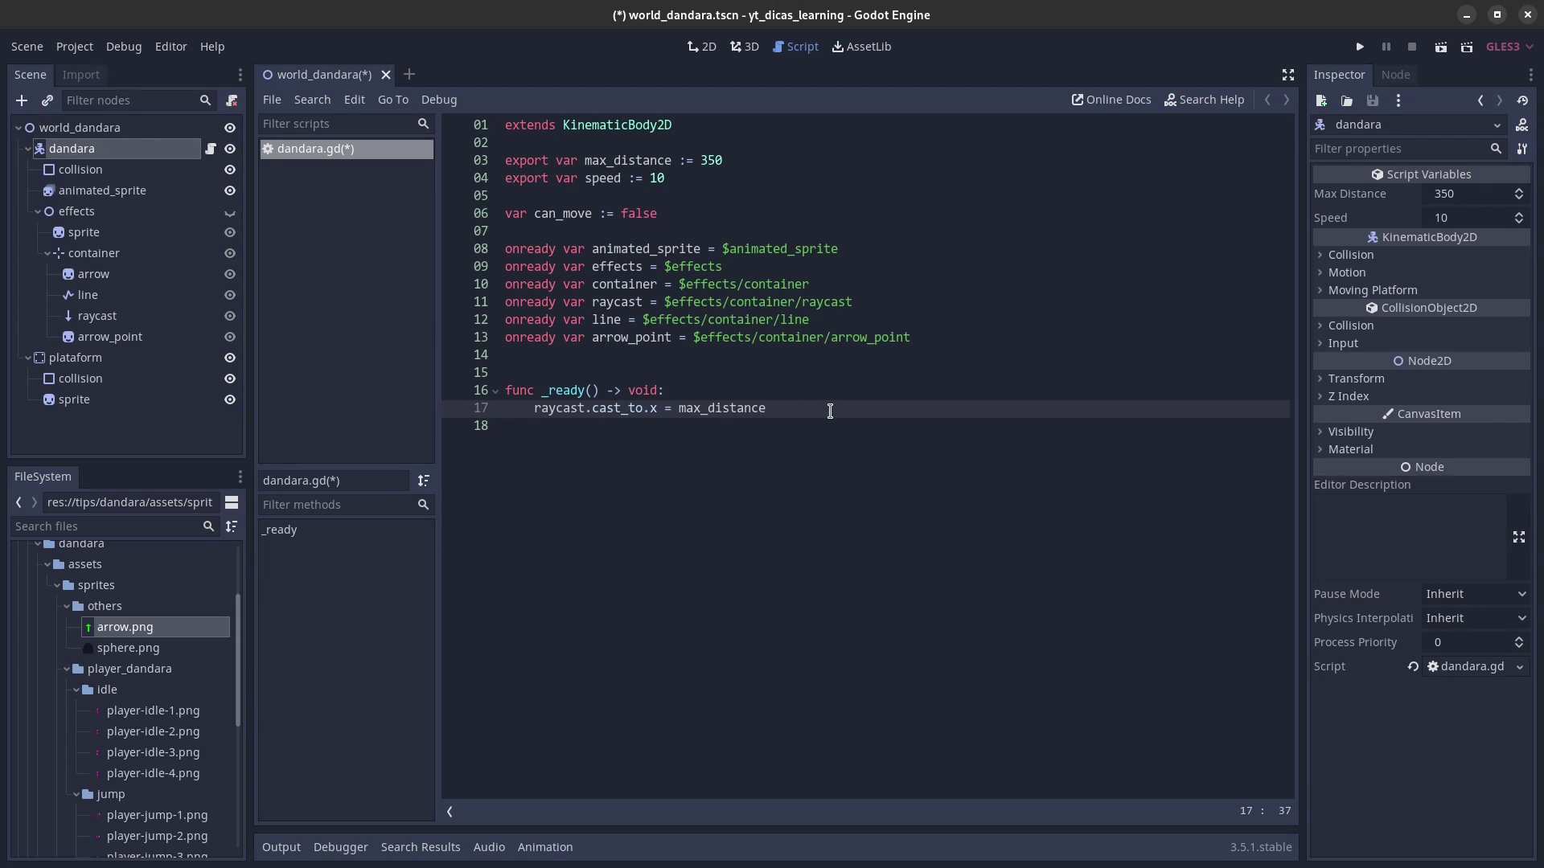
# Step: Add a func _process(delta) -> void: header below _ready
pyautogui.press('Return')
pyautogui.press('Return')
pyautogui.press('Return')
pyautogui.press('BackSpace')
pyautogui.write('nc')
pyautogui.press('Return')
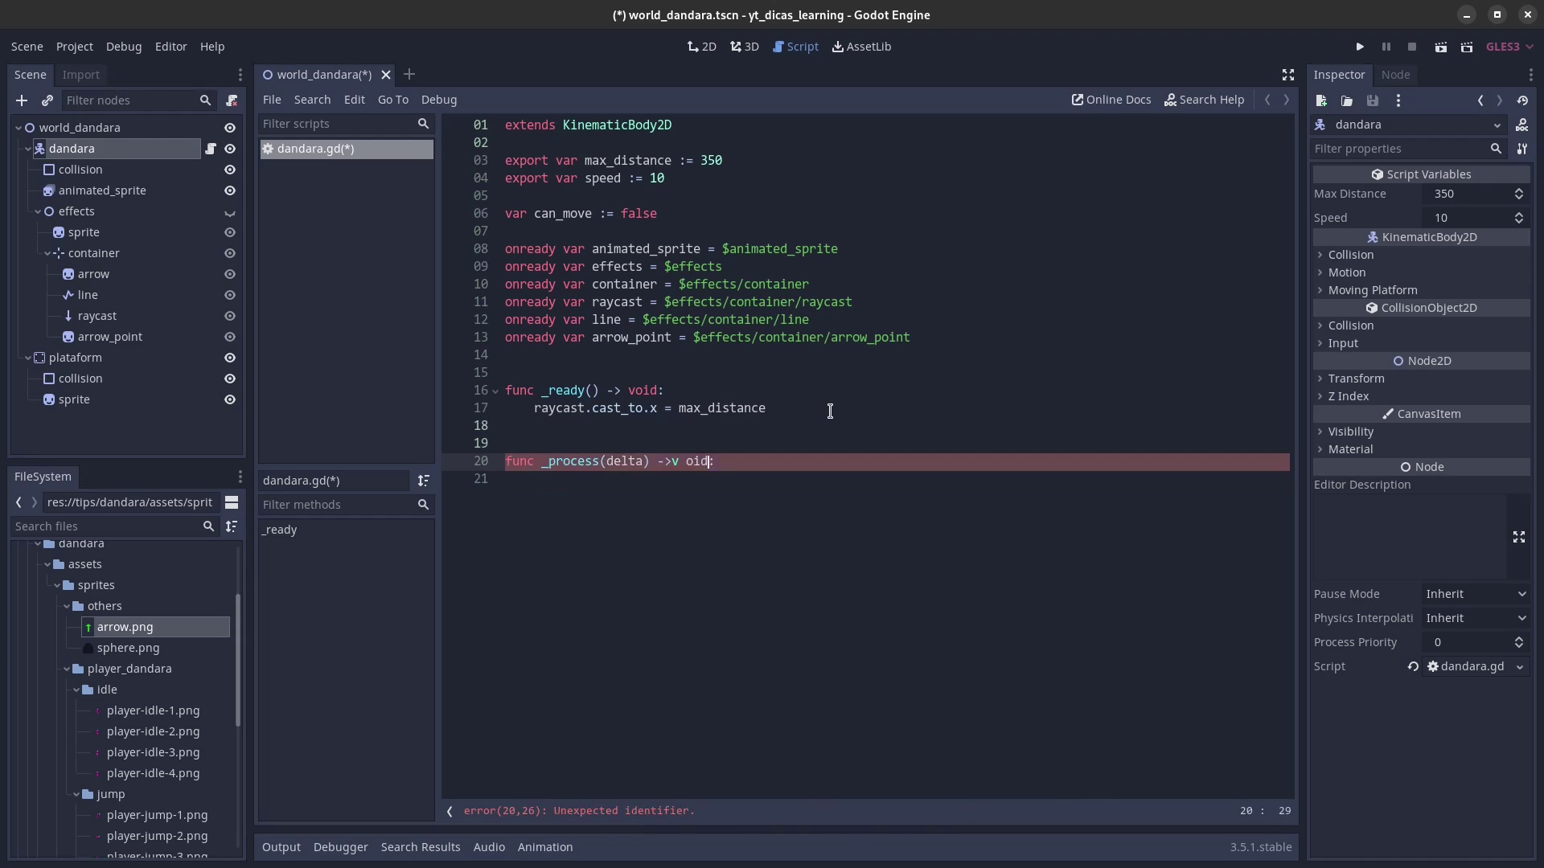
pyautogui.write('void')
pyautogui.press('End')
pyautogui.press('Return')
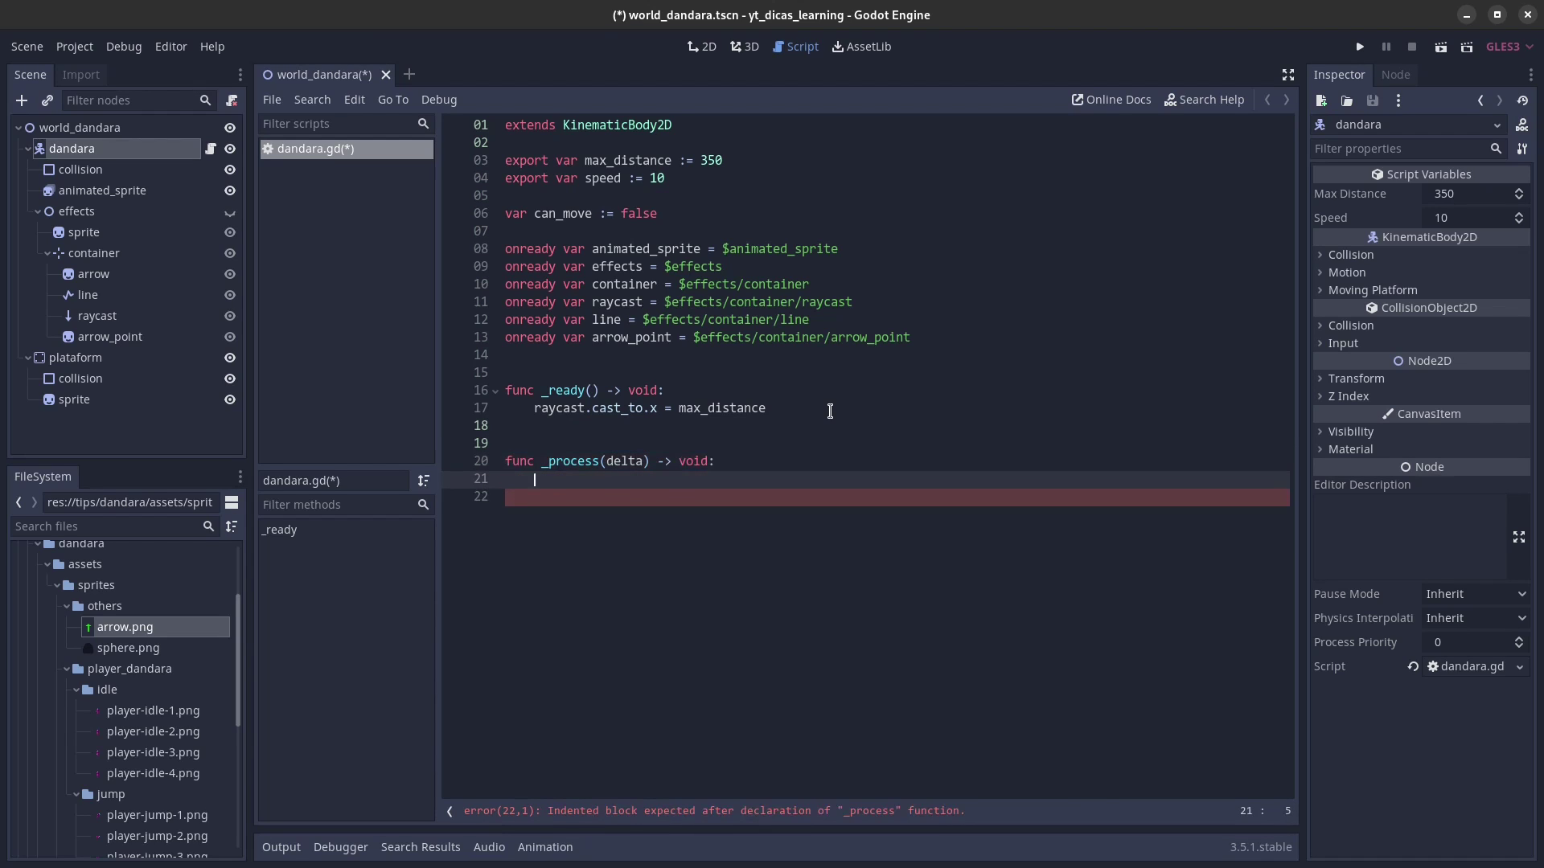
# Step: In _process, call _update_raycast() when Input.is_action_just_pressed("ui_click")
pyautogui.write('if ')
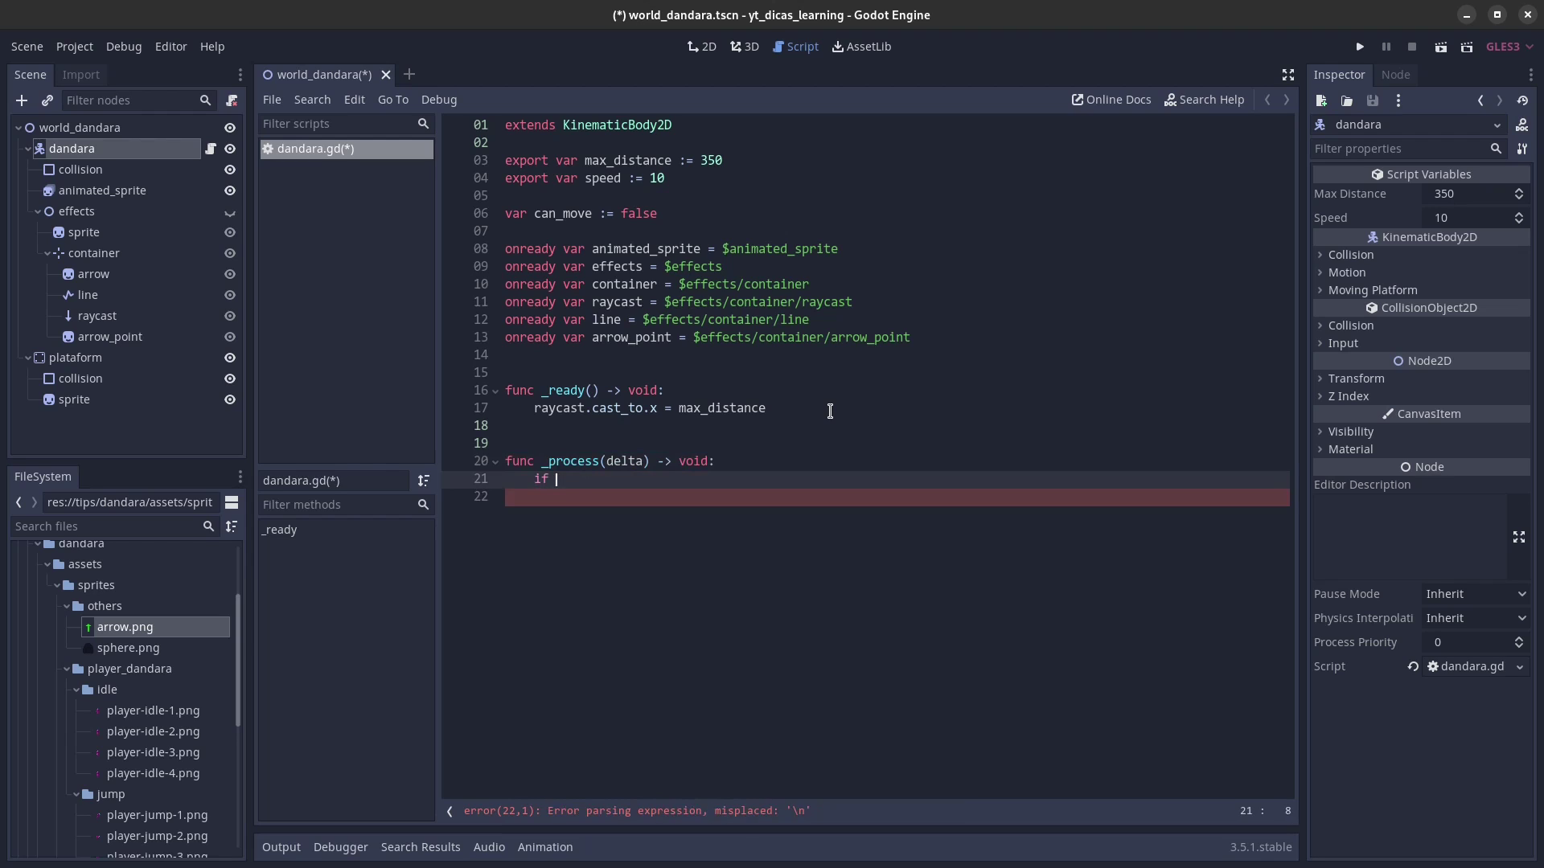
pyautogui.write('Inpu')
pyautogui.press('Return')
pyautogui.write('i')
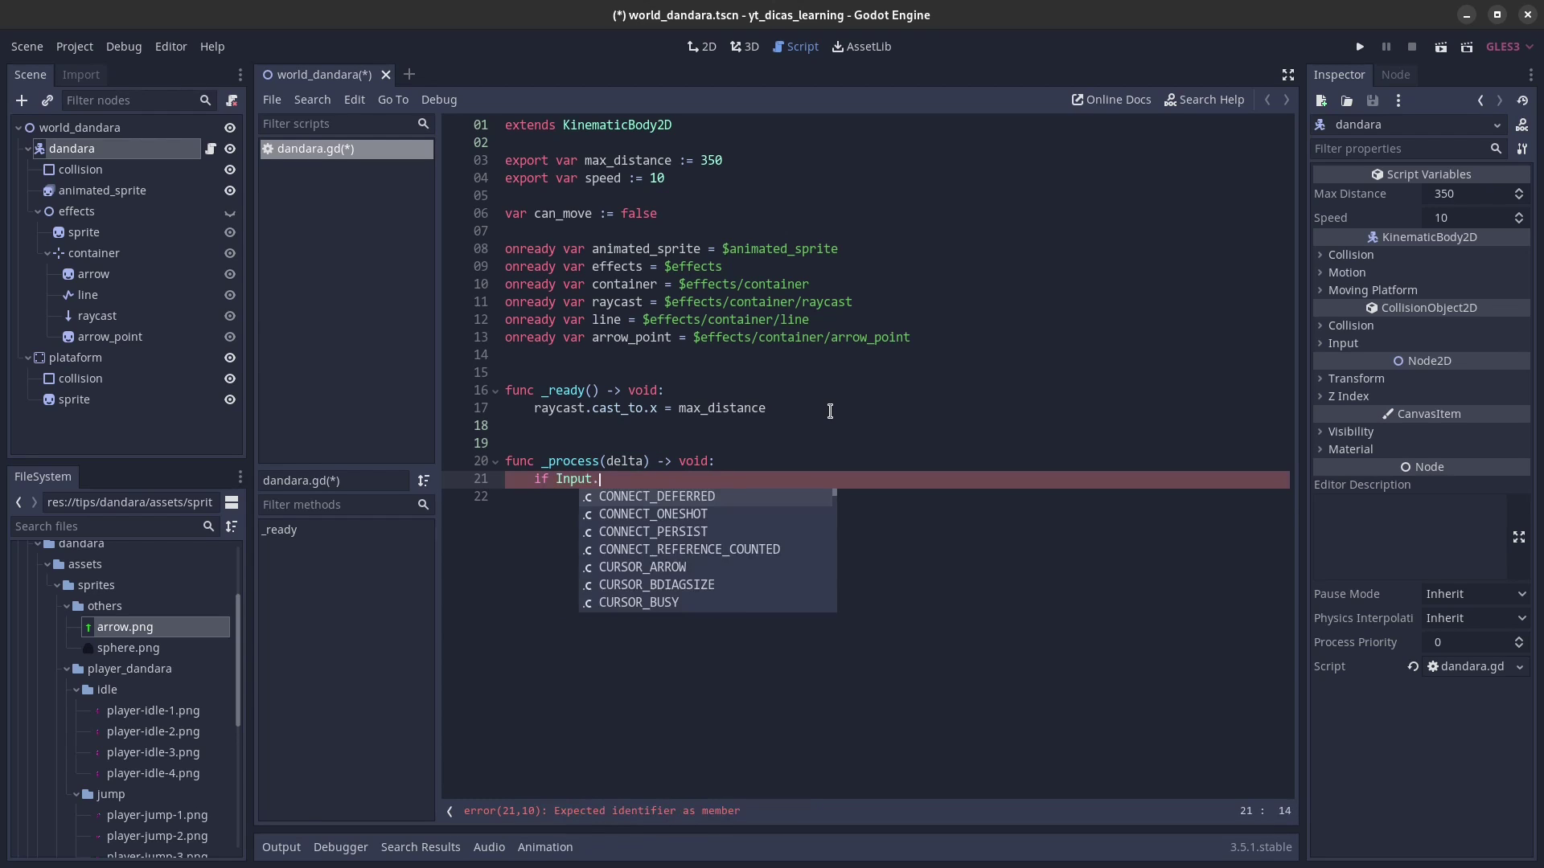
pyautogui.write('scjue')
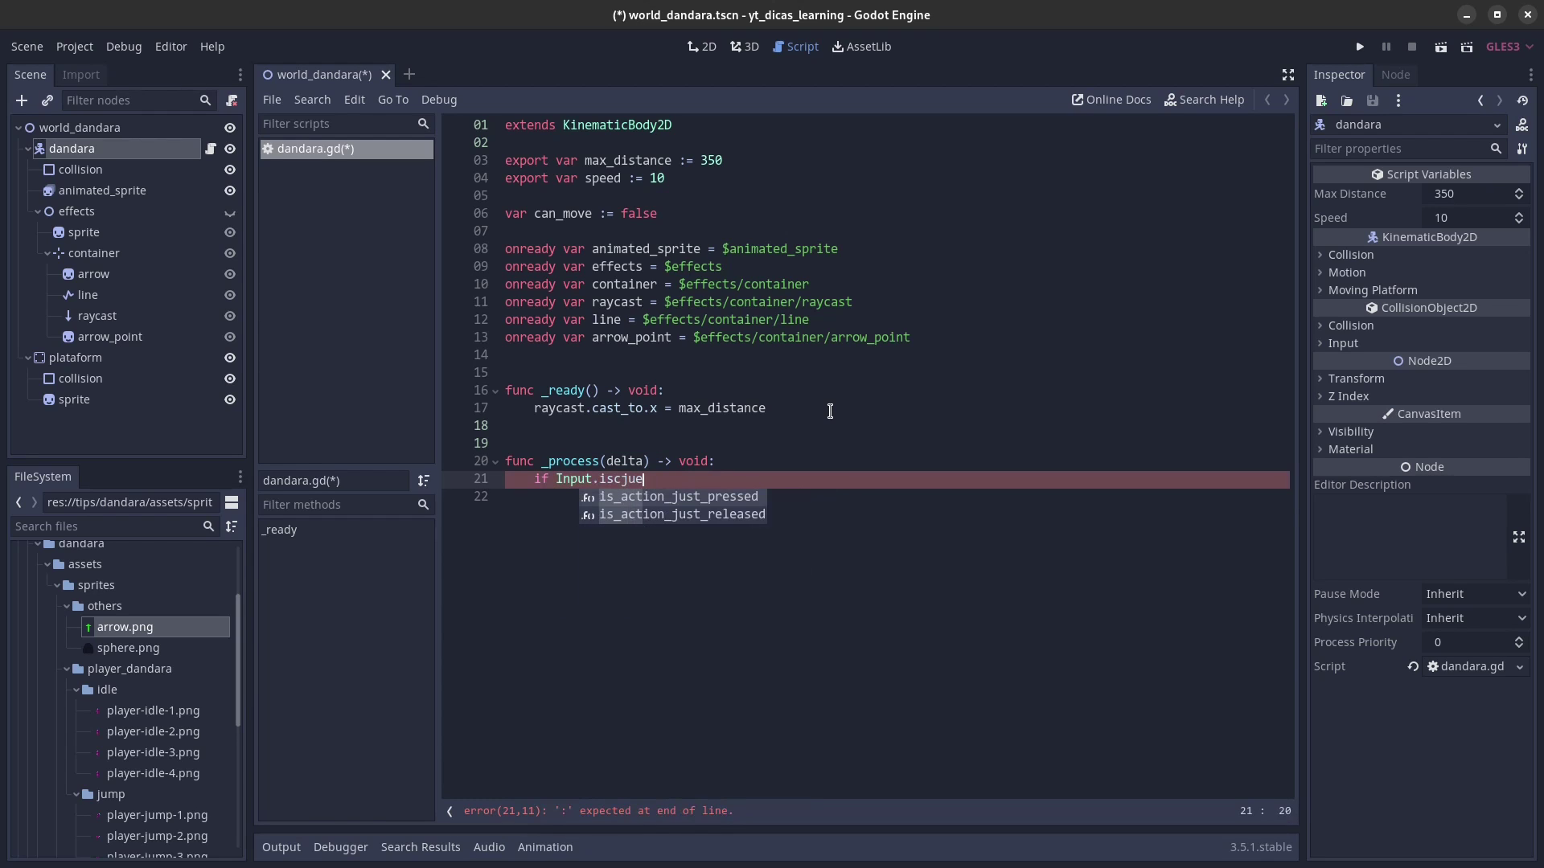
pyautogui.press('Return')
pyautogui.write('"ui_')
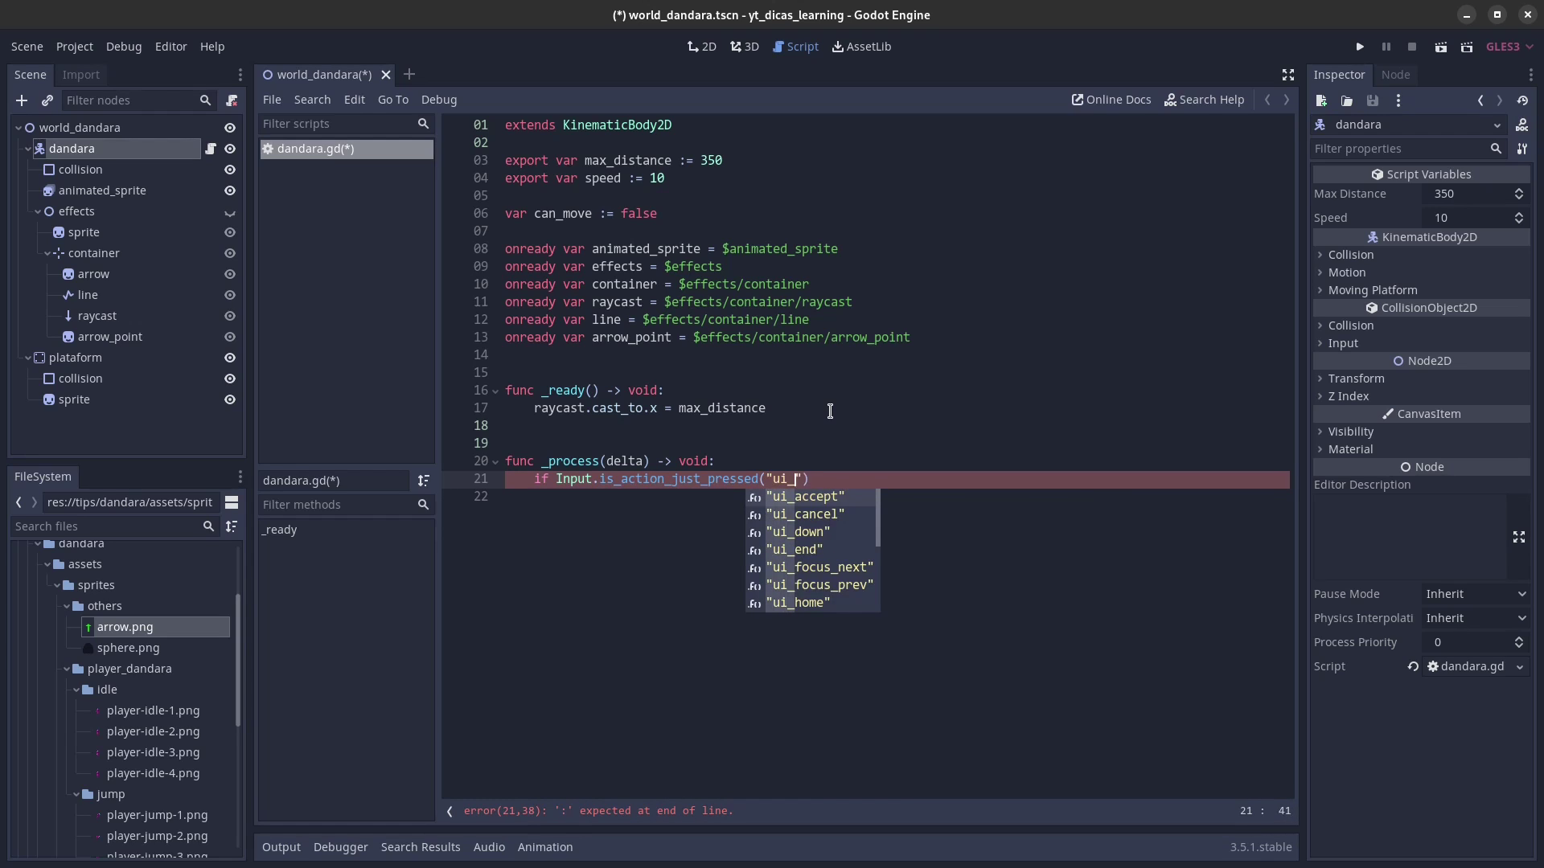
pyautogui.write('click")')
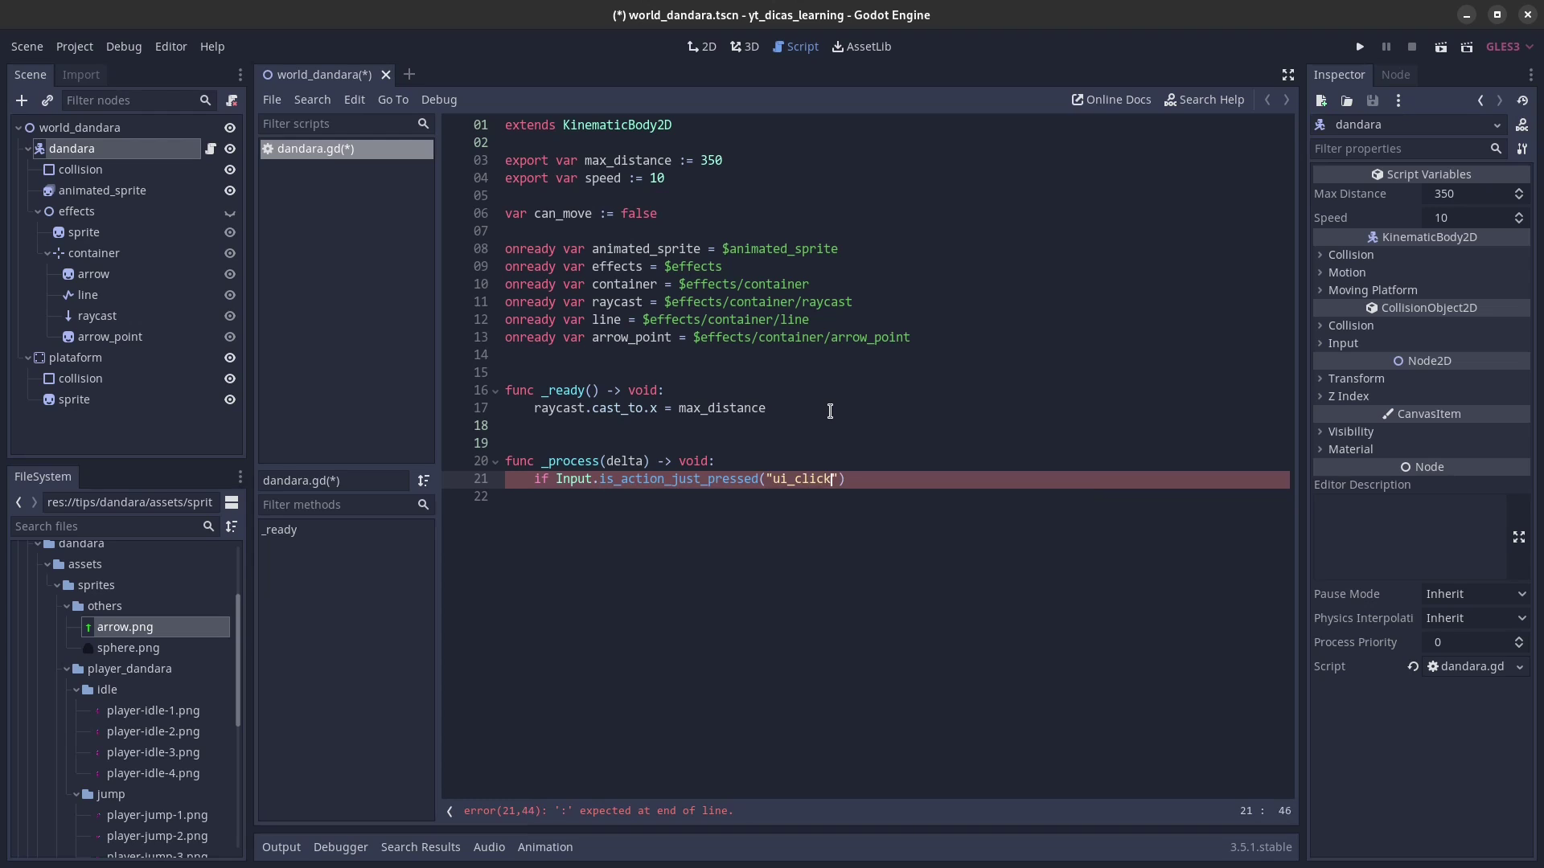
pyautogui.write(':')
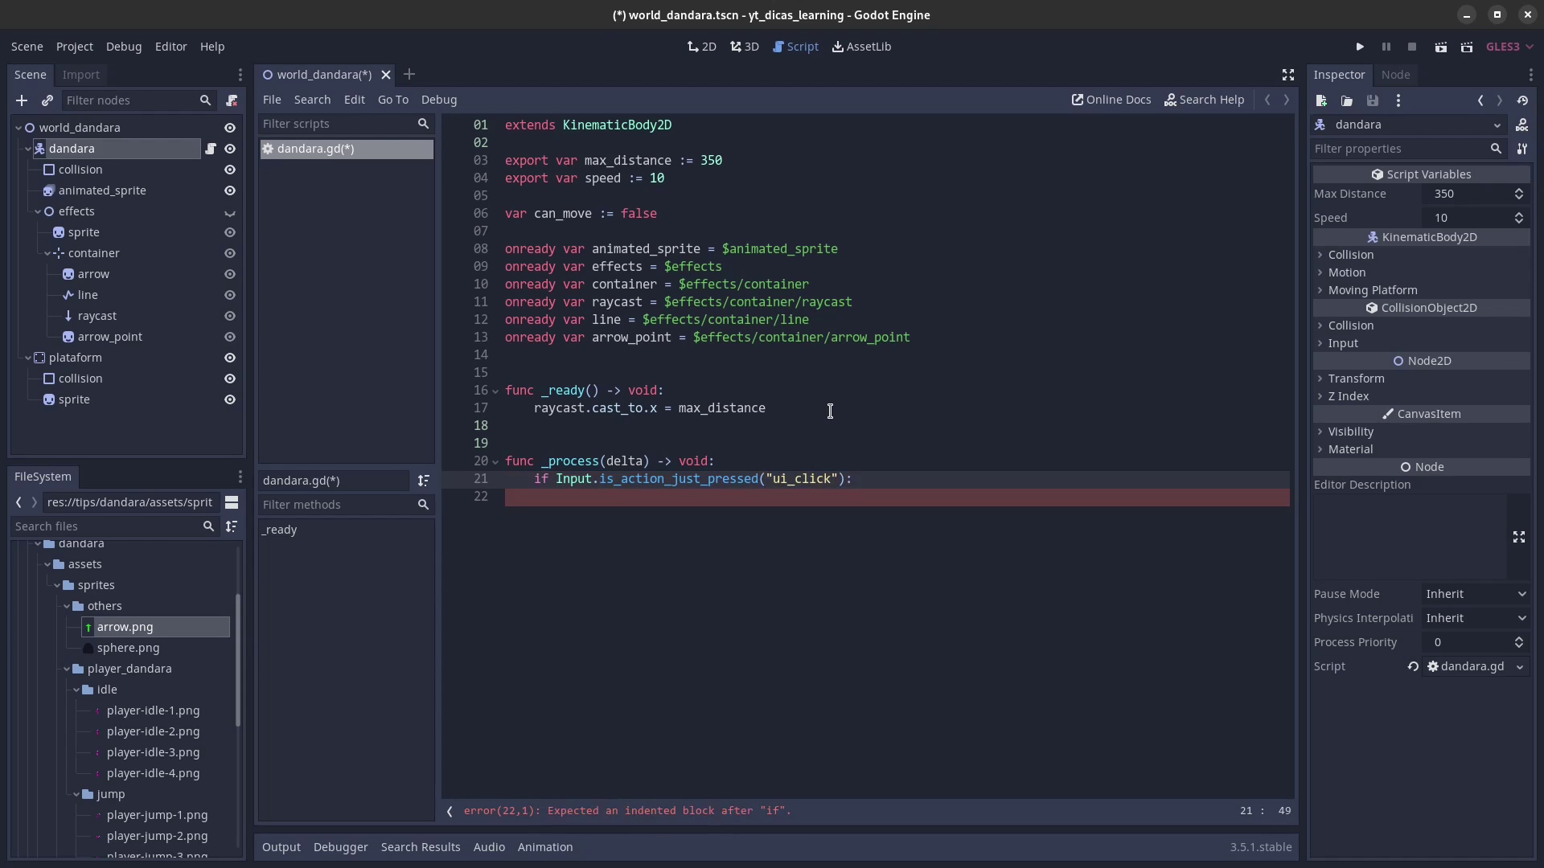
pyautogui.press('Return')
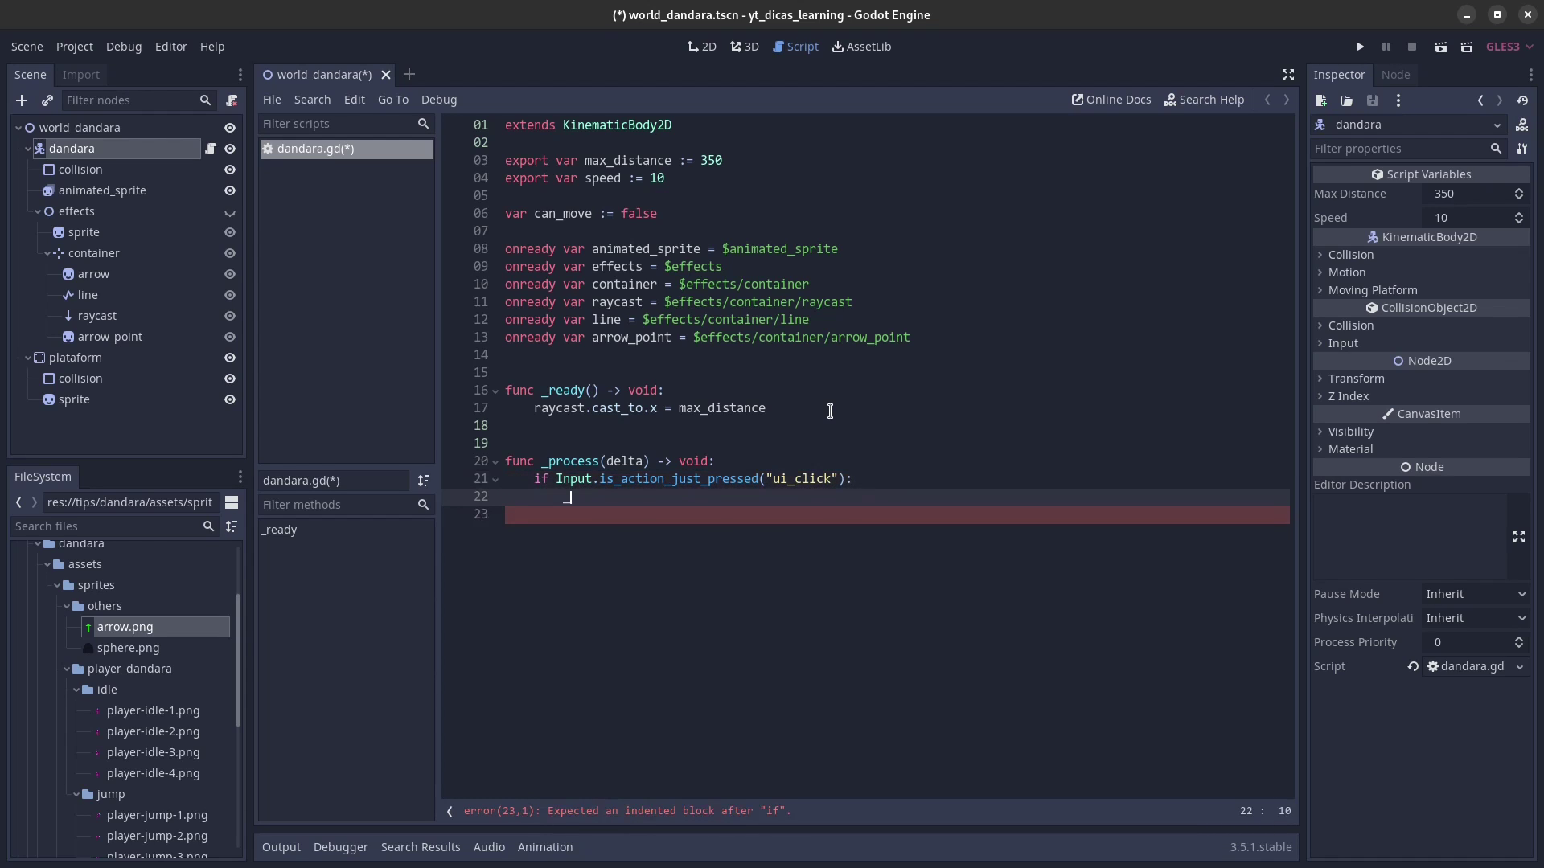
pyautogui.write('up')
pyautogui.press('BackSpace')
pyautogui.press('BackSpace')
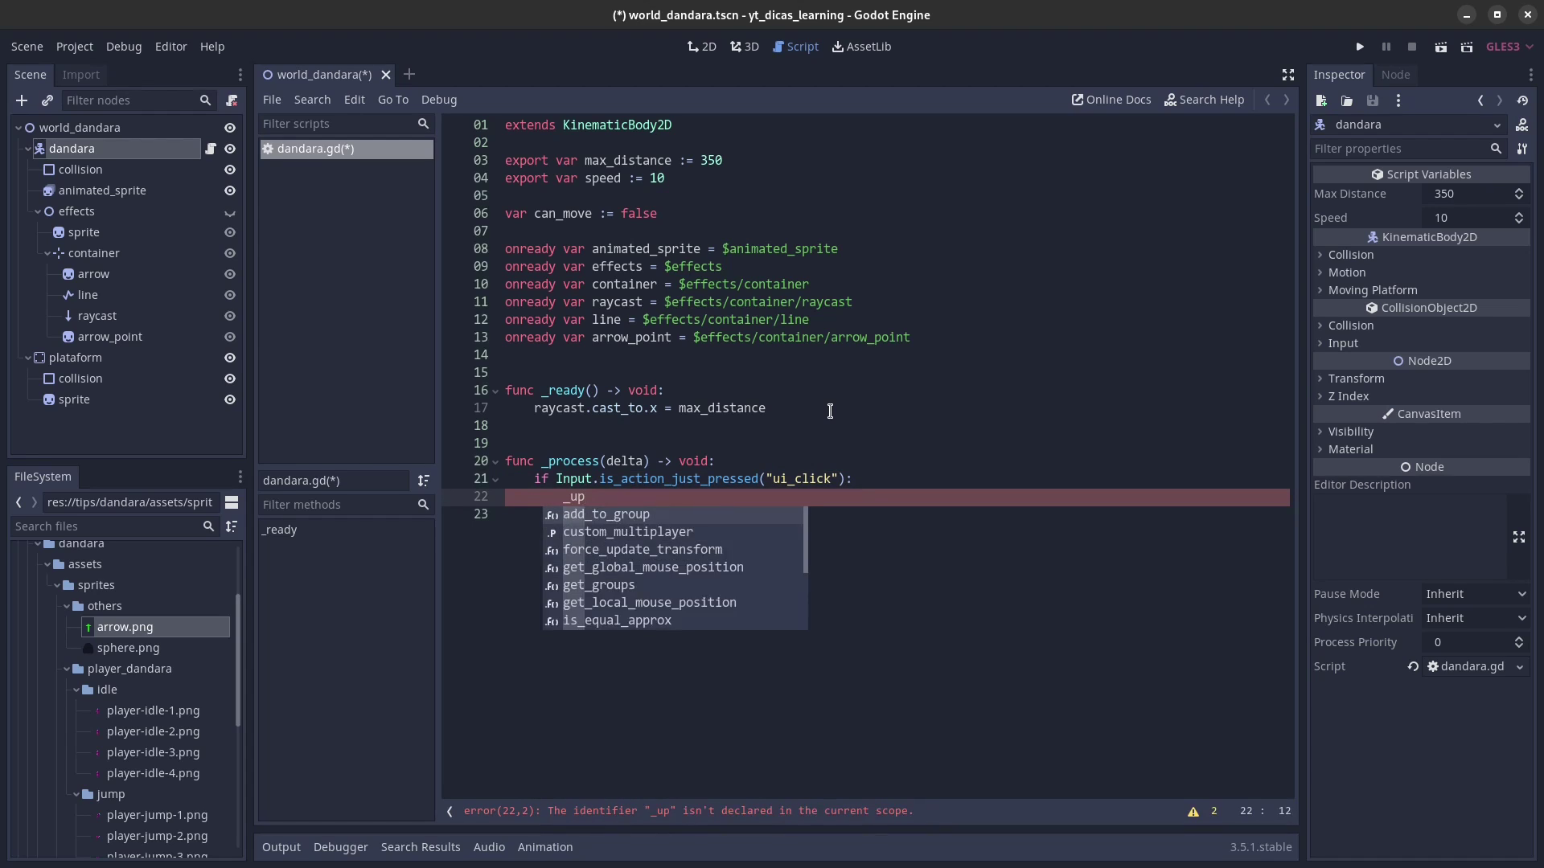
pyautogui.write('date')
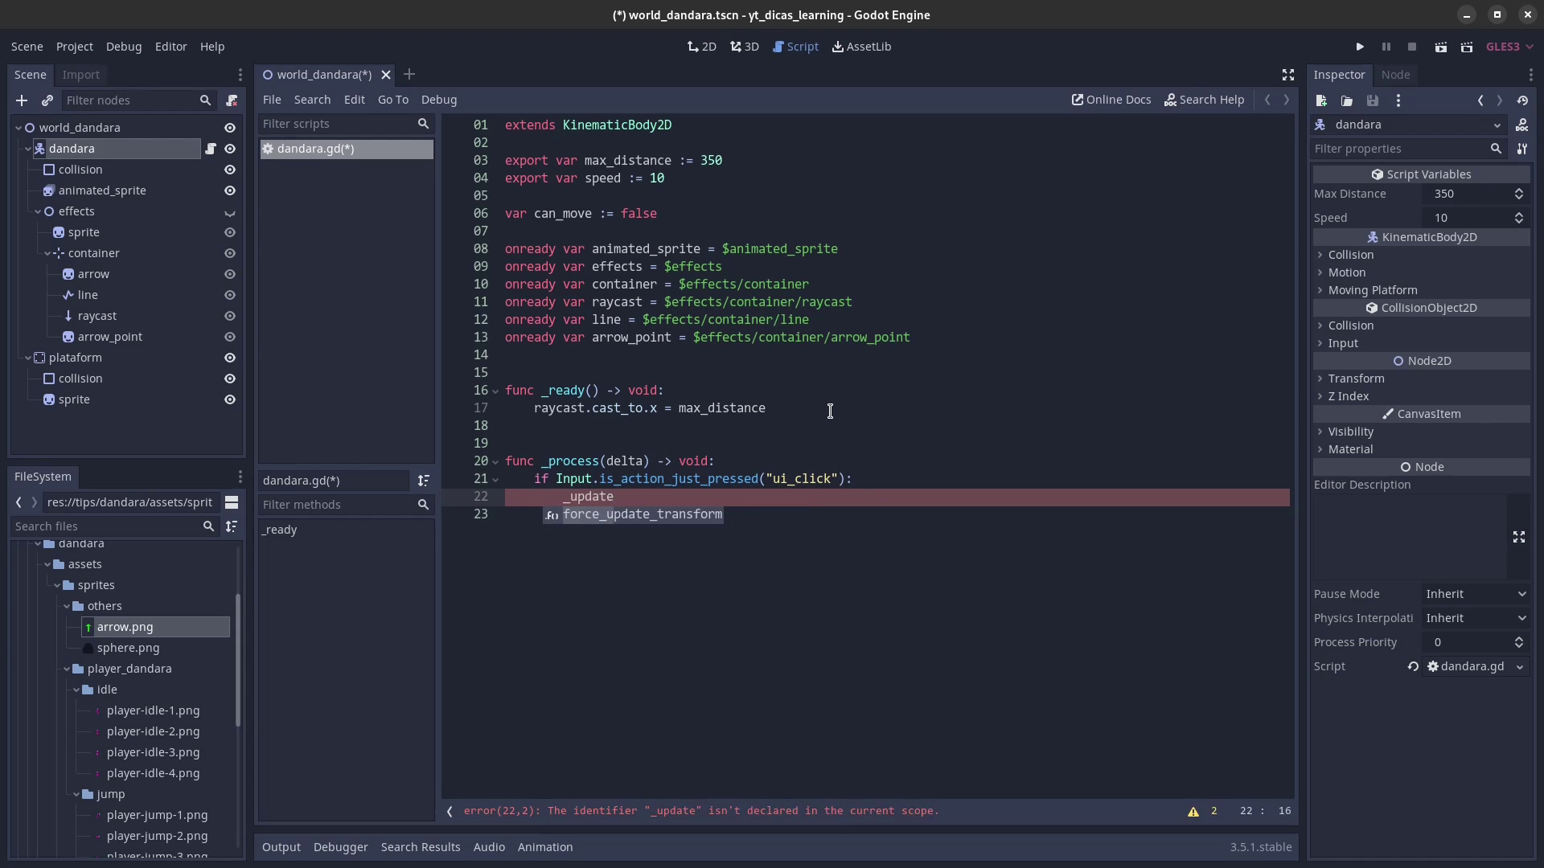
pyautogui.write('_raycas')
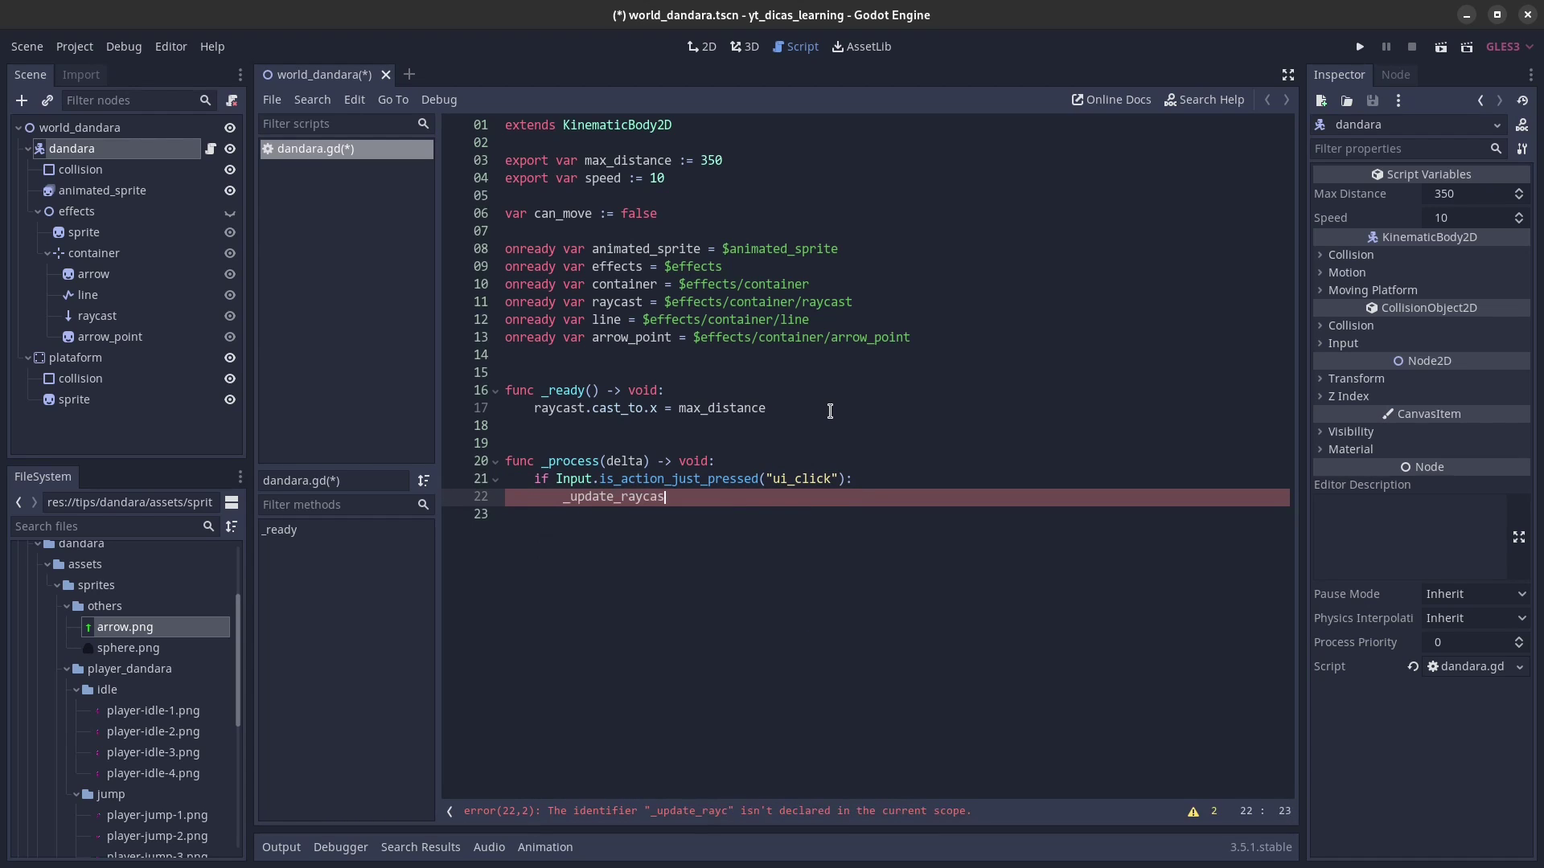
pyautogui.write('t()')
# Step: Add a func _update_raycast() -> void: stub containing pass, fixing the _updata typo
pyautogui.press('Return')
pyautogui.press('Return')
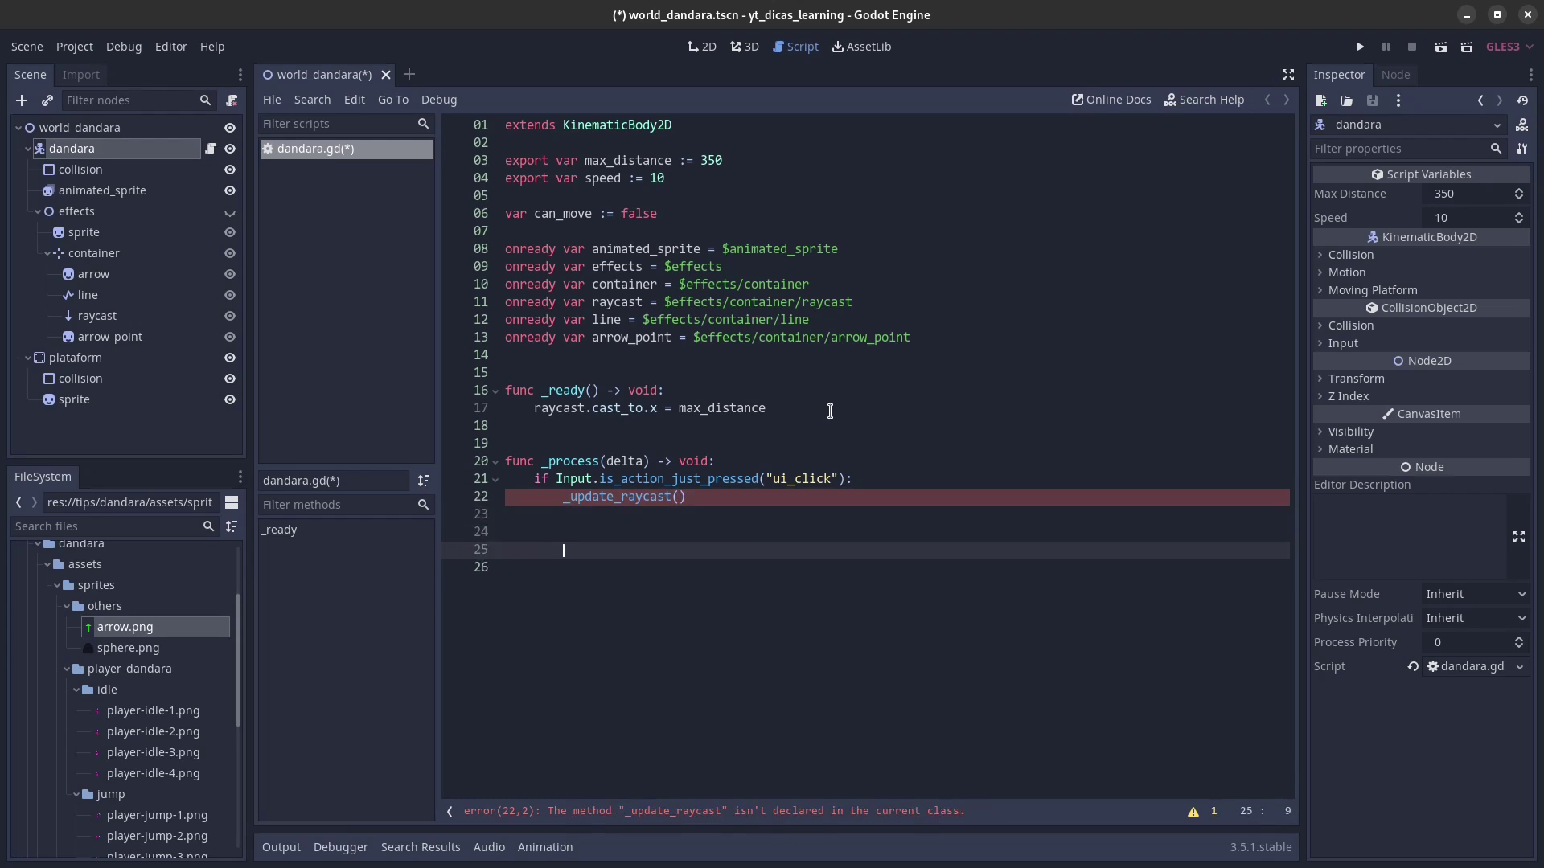
pyautogui.press('Return')
pyautogui.press('Return')
pyautogui.write('func _updata_raya')
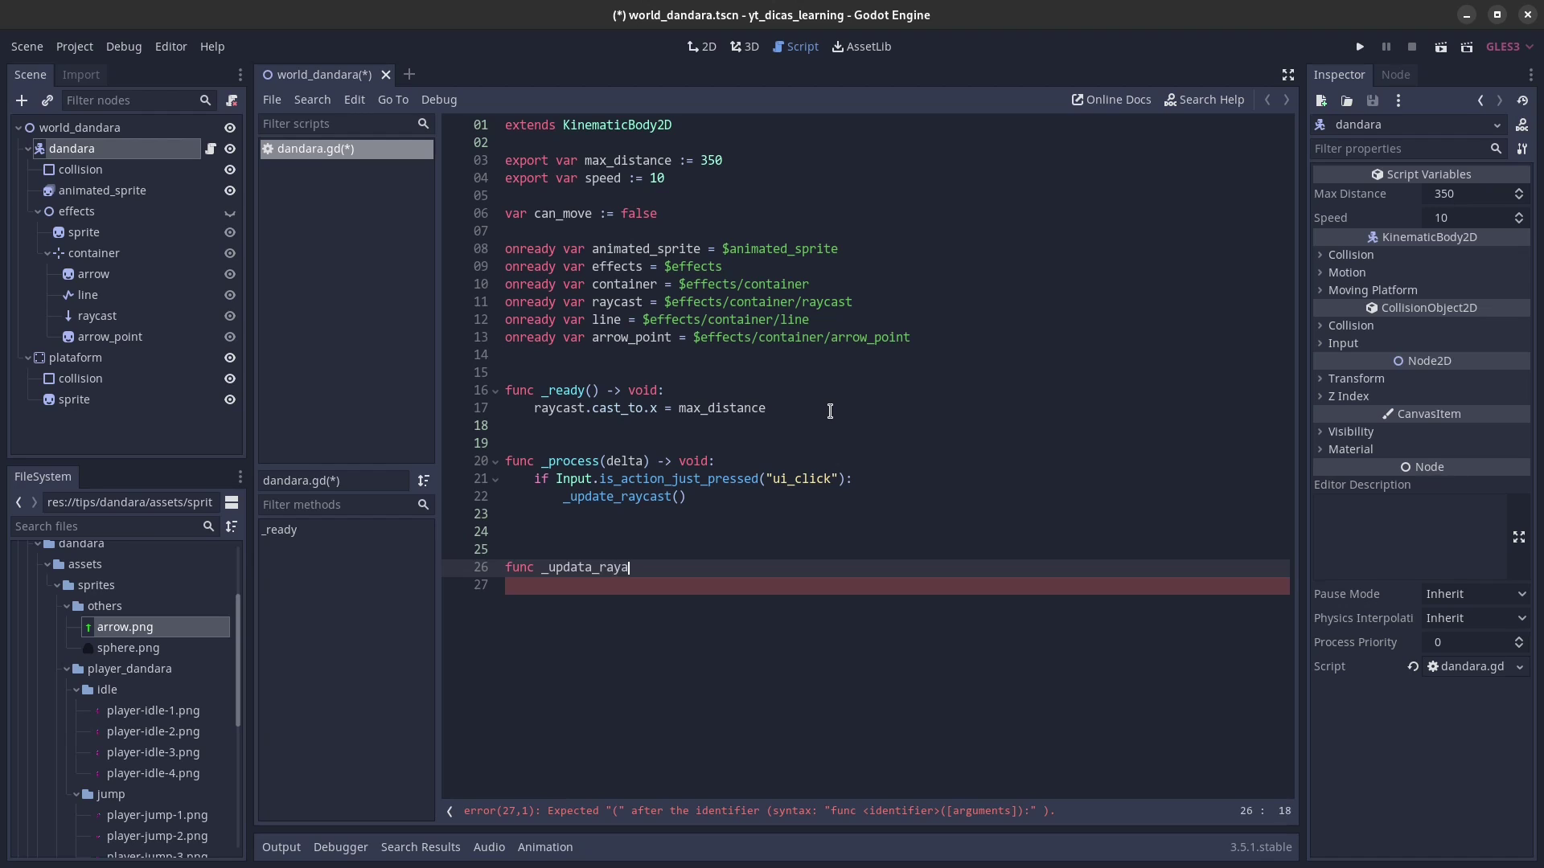
pyautogui.press('BackSpace')
pyautogui.write('cast()')
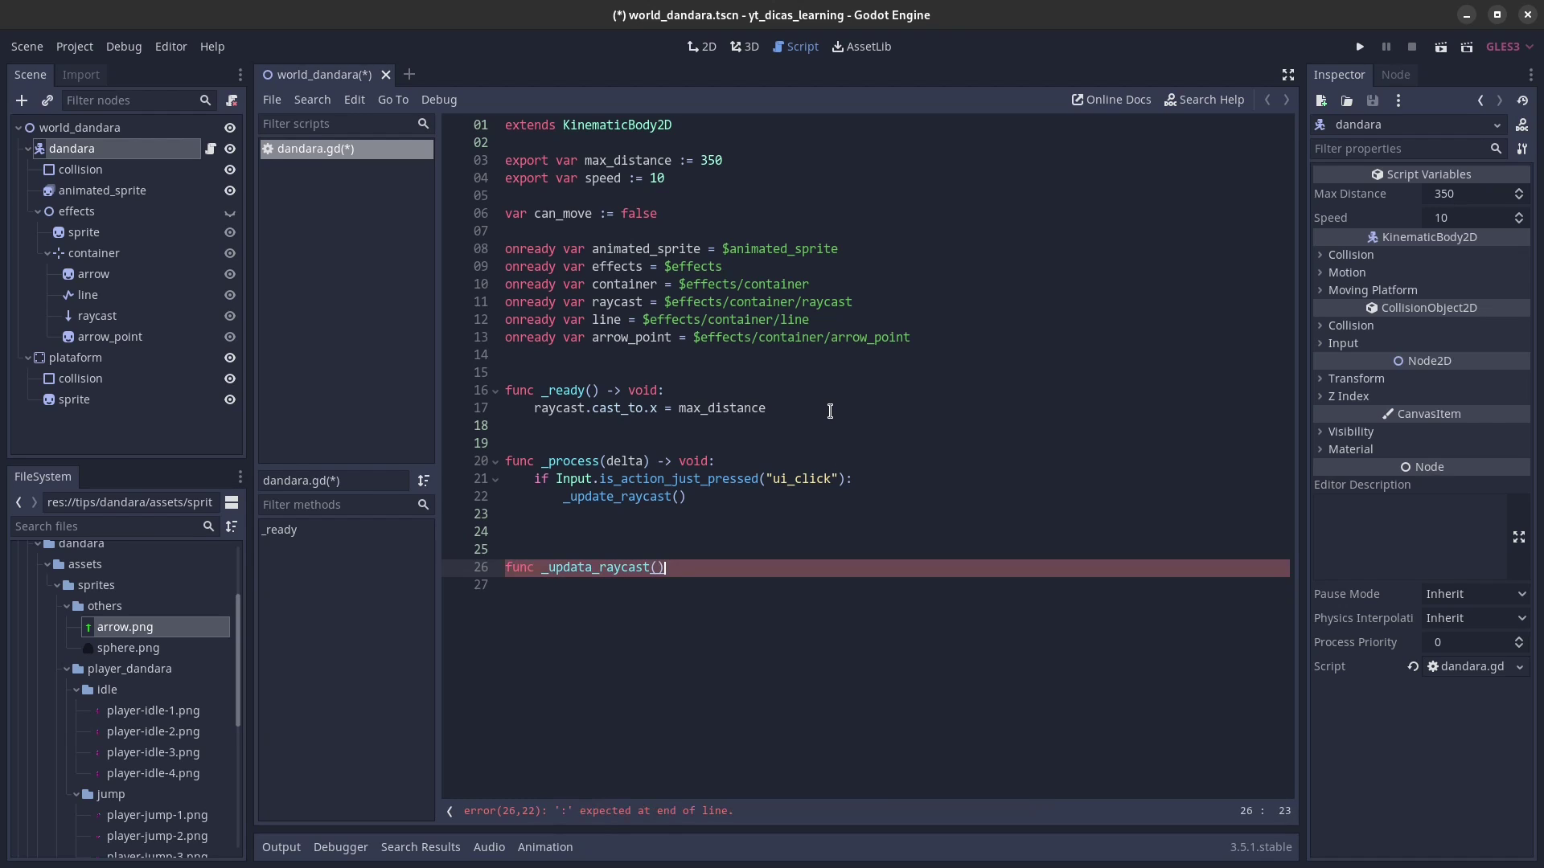
pyautogui.write('>vo')
pyautogui.write('void')
pyautogui.press('Return')
pyautogui.write('pass')
pyautogui.press('Up')
pyautogui.press('Up')
pyautogui.press('Up')
pyautogui.press('Up')
pyautogui.press('Up')
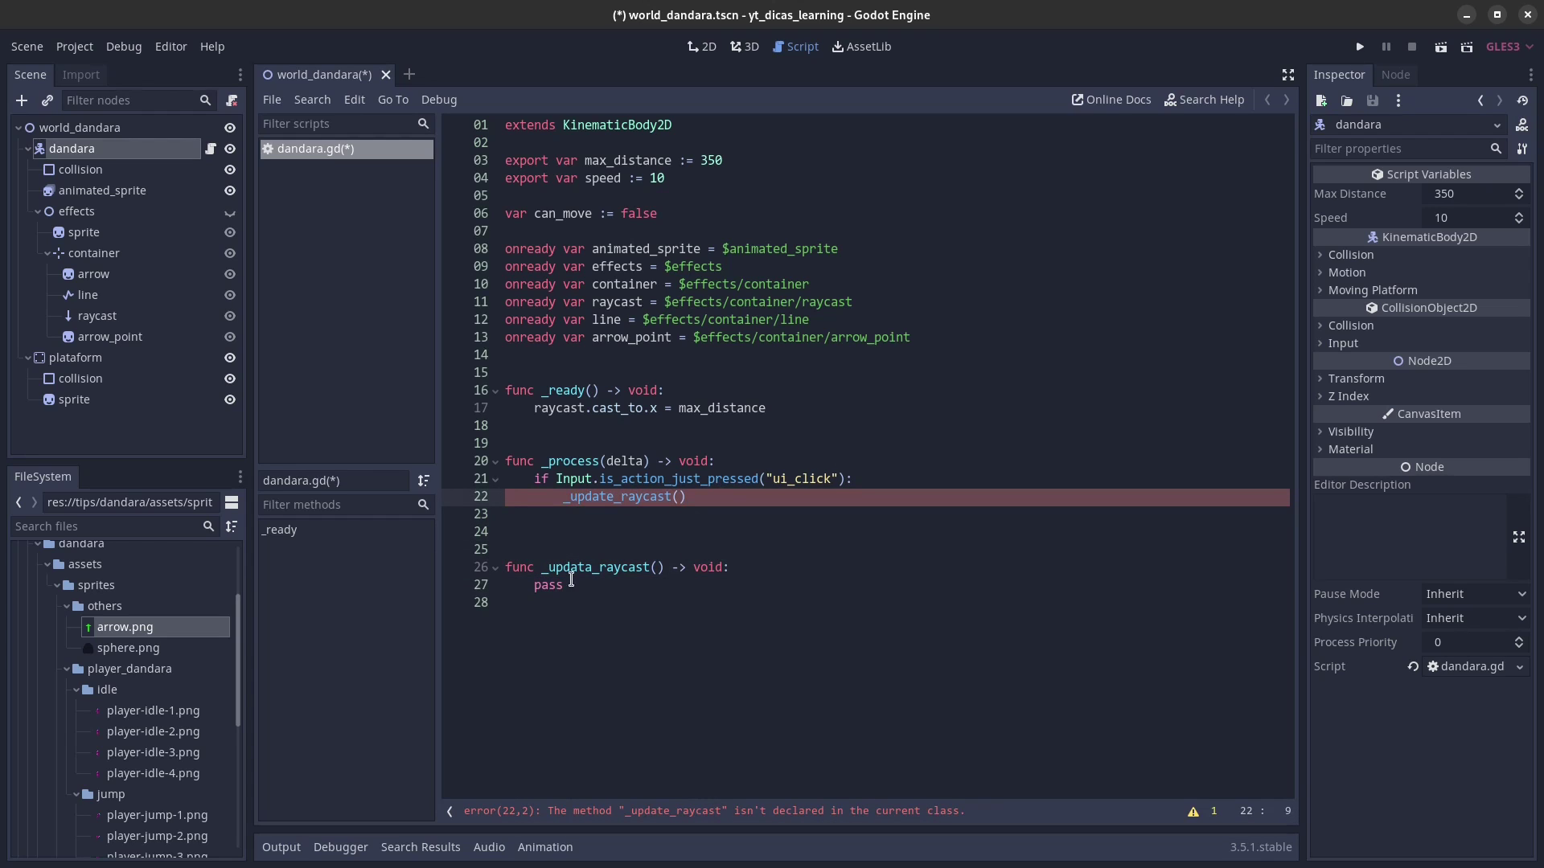
pyautogui.click(587, 567)
pyautogui.press('Delete')
pyautogui.write('e')
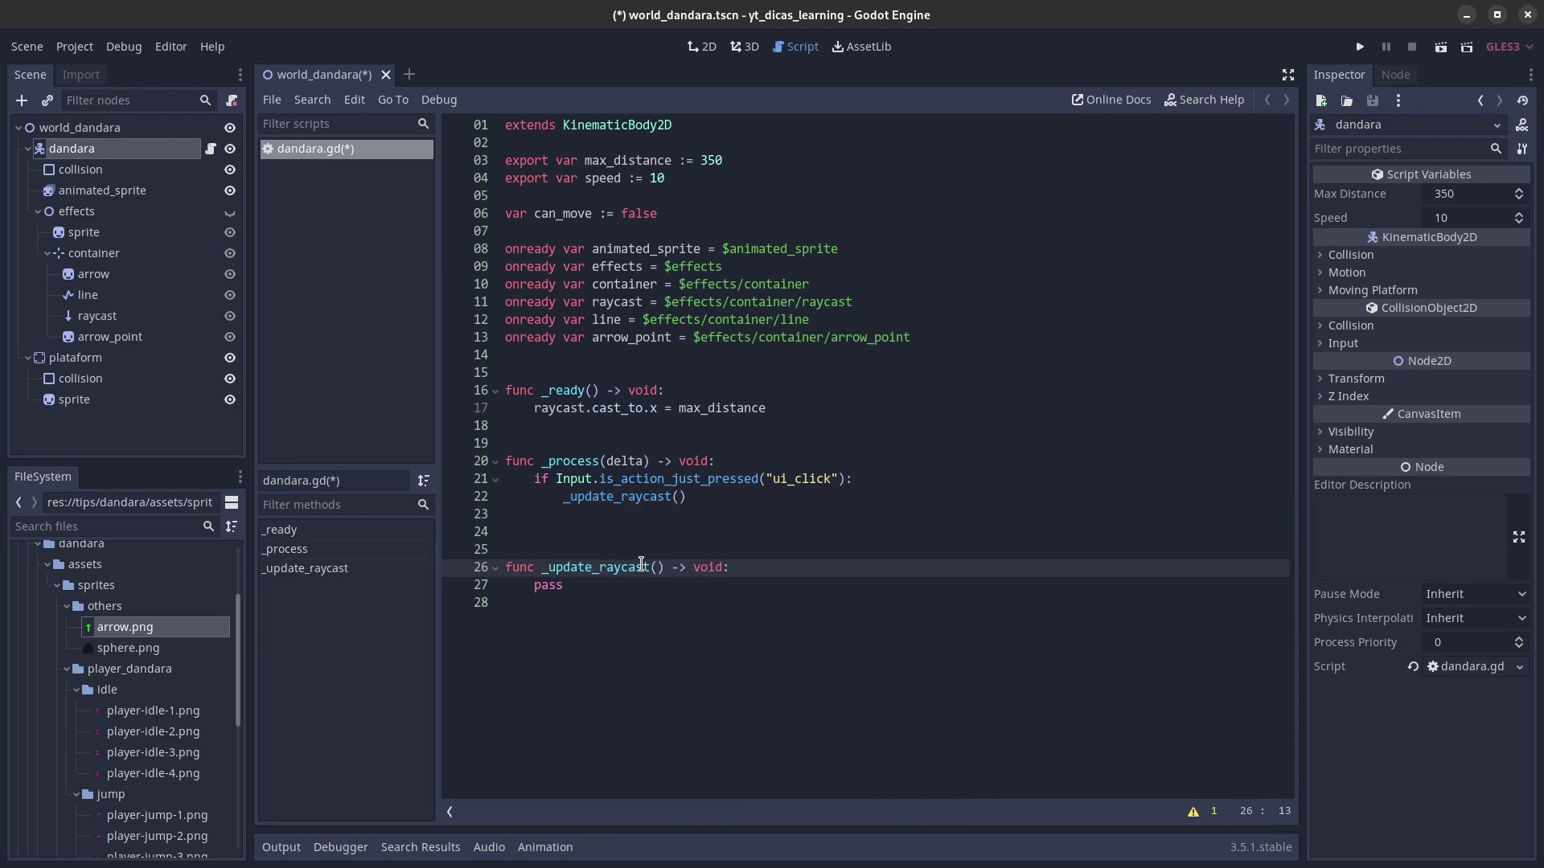
pyautogui.click(682, 497)
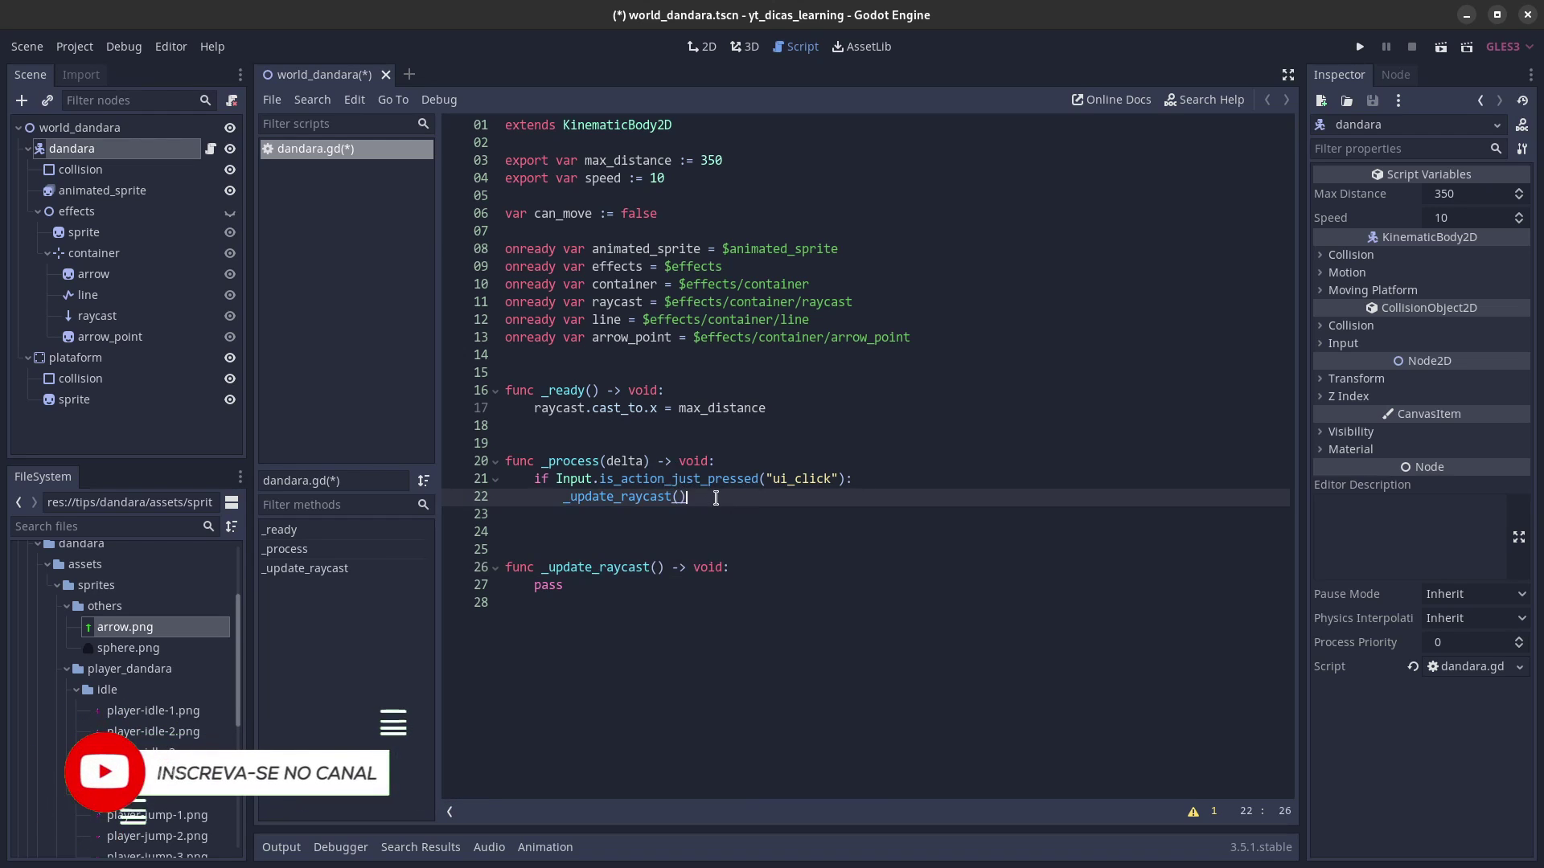
pyautogui.press('Return')
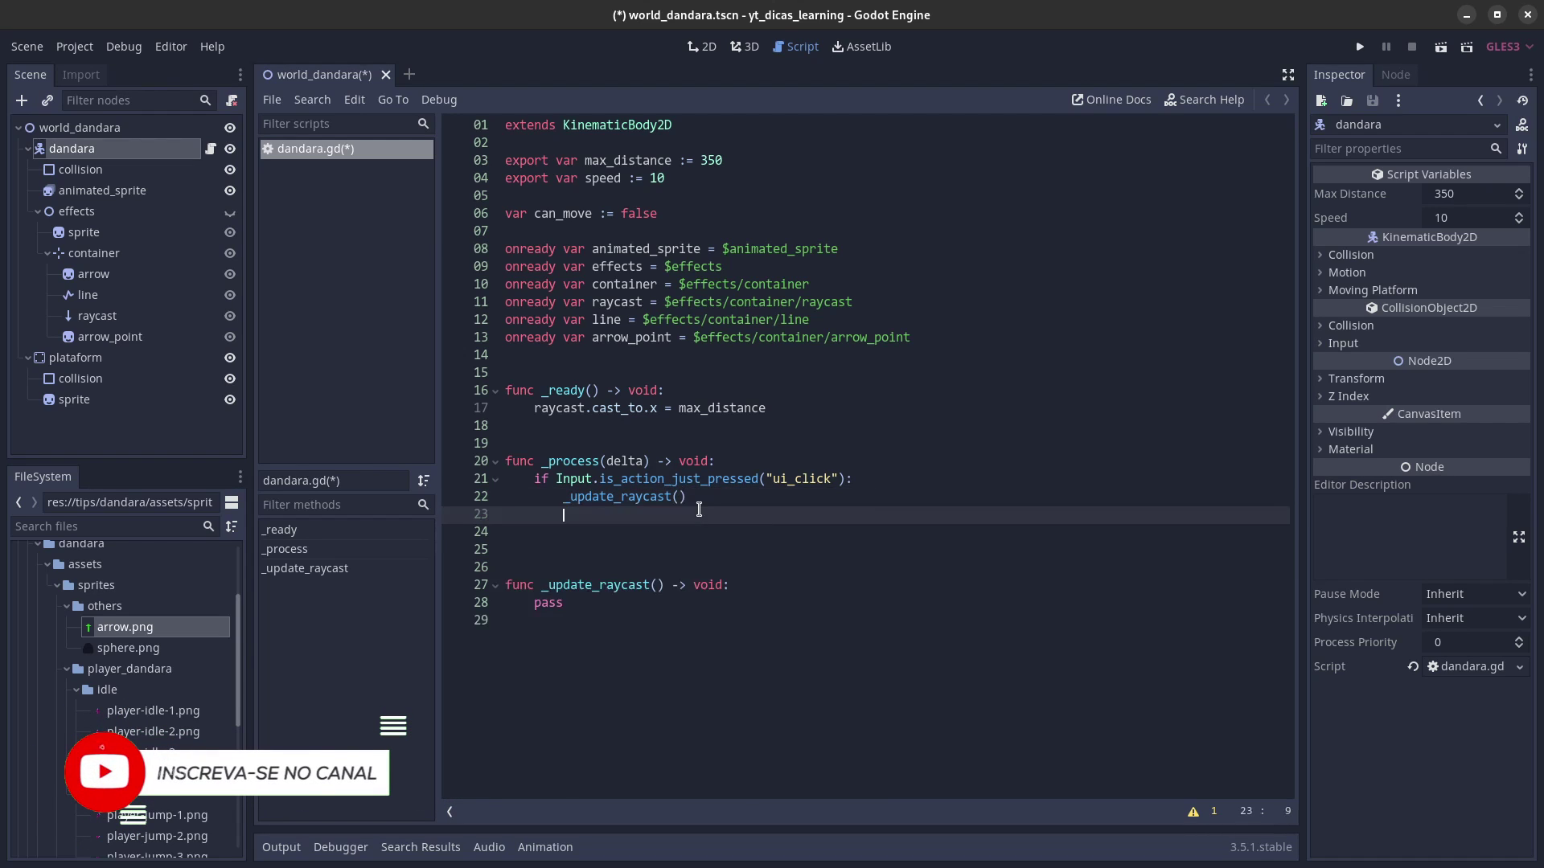
# Step: Add an Input.is_action_just_released("ui_click") check that calls effects.hide()
pyautogui.press('Return')
pyautogui.press('BackSpace')
pyautogui.write('if Inpu')
pyautogui.press('Return')
pyautogui.write('.isacj')
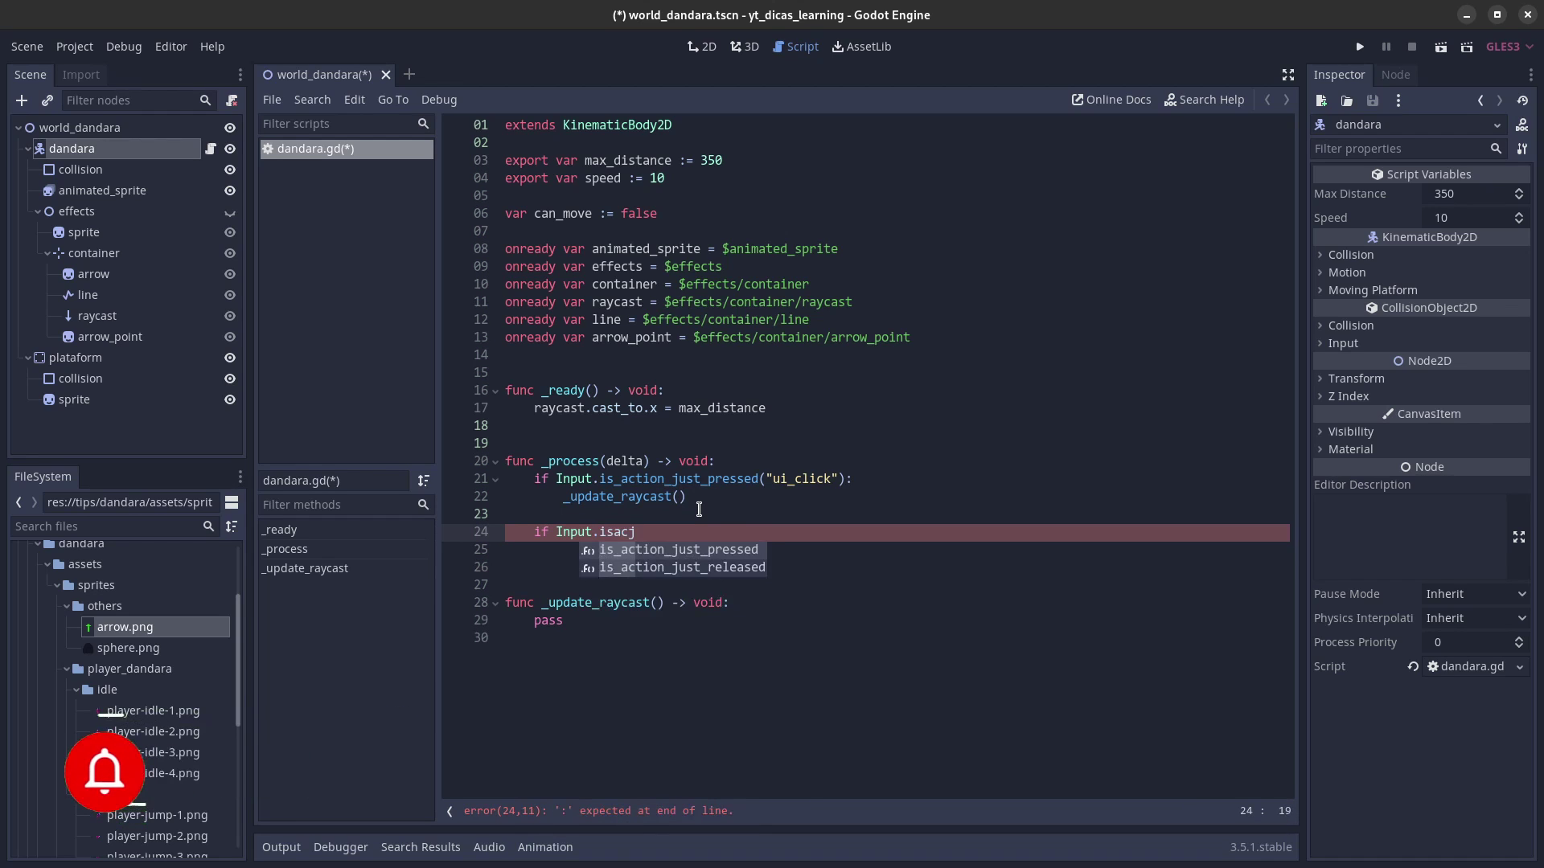
pyautogui.press('Down')
pyautogui.press('Return')
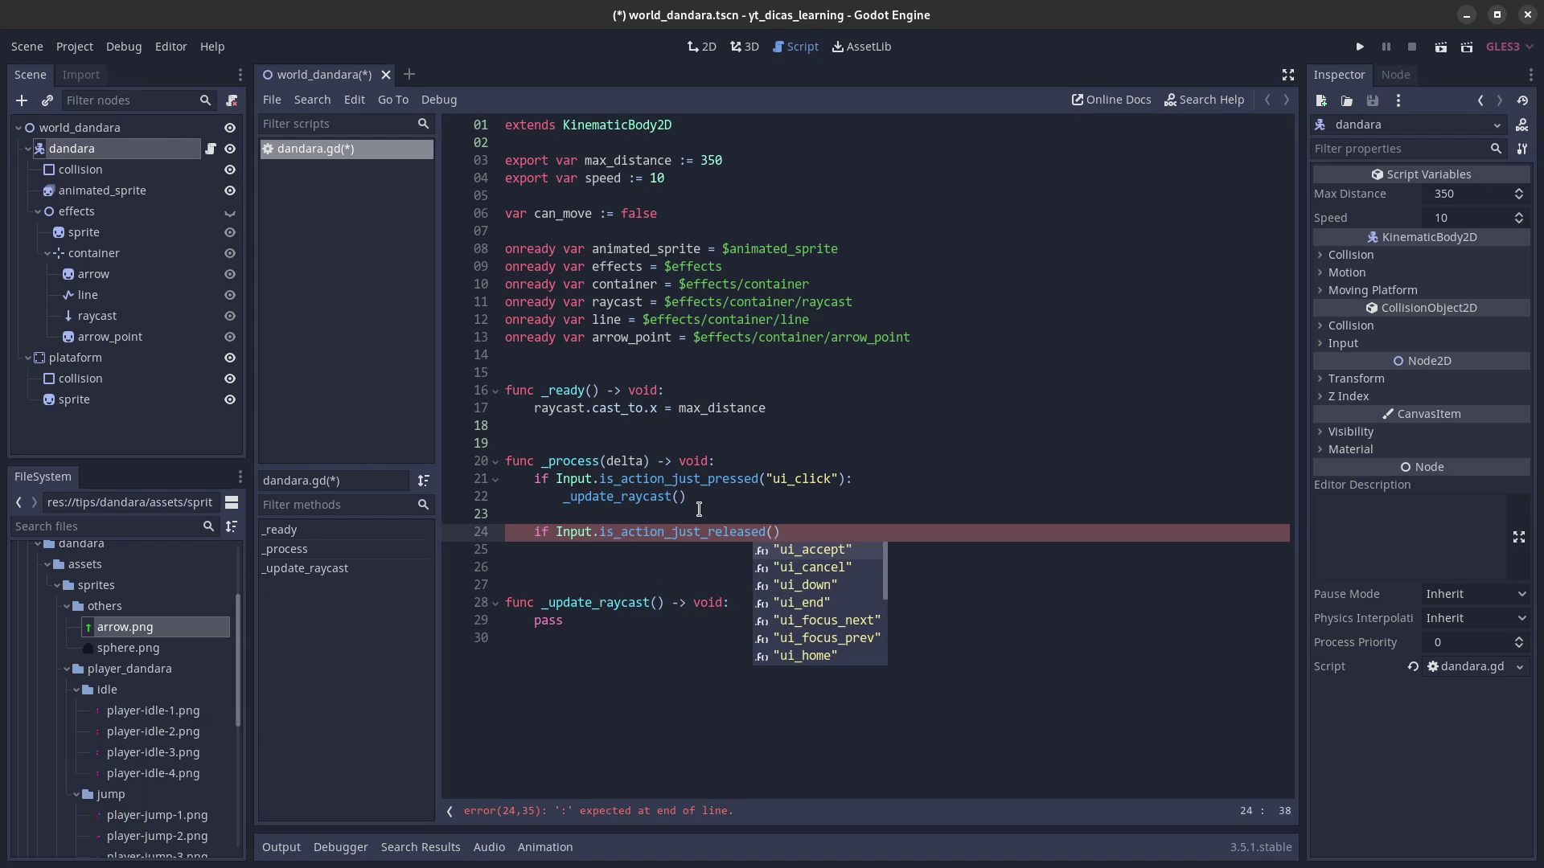
pyautogui.write('"ui_')
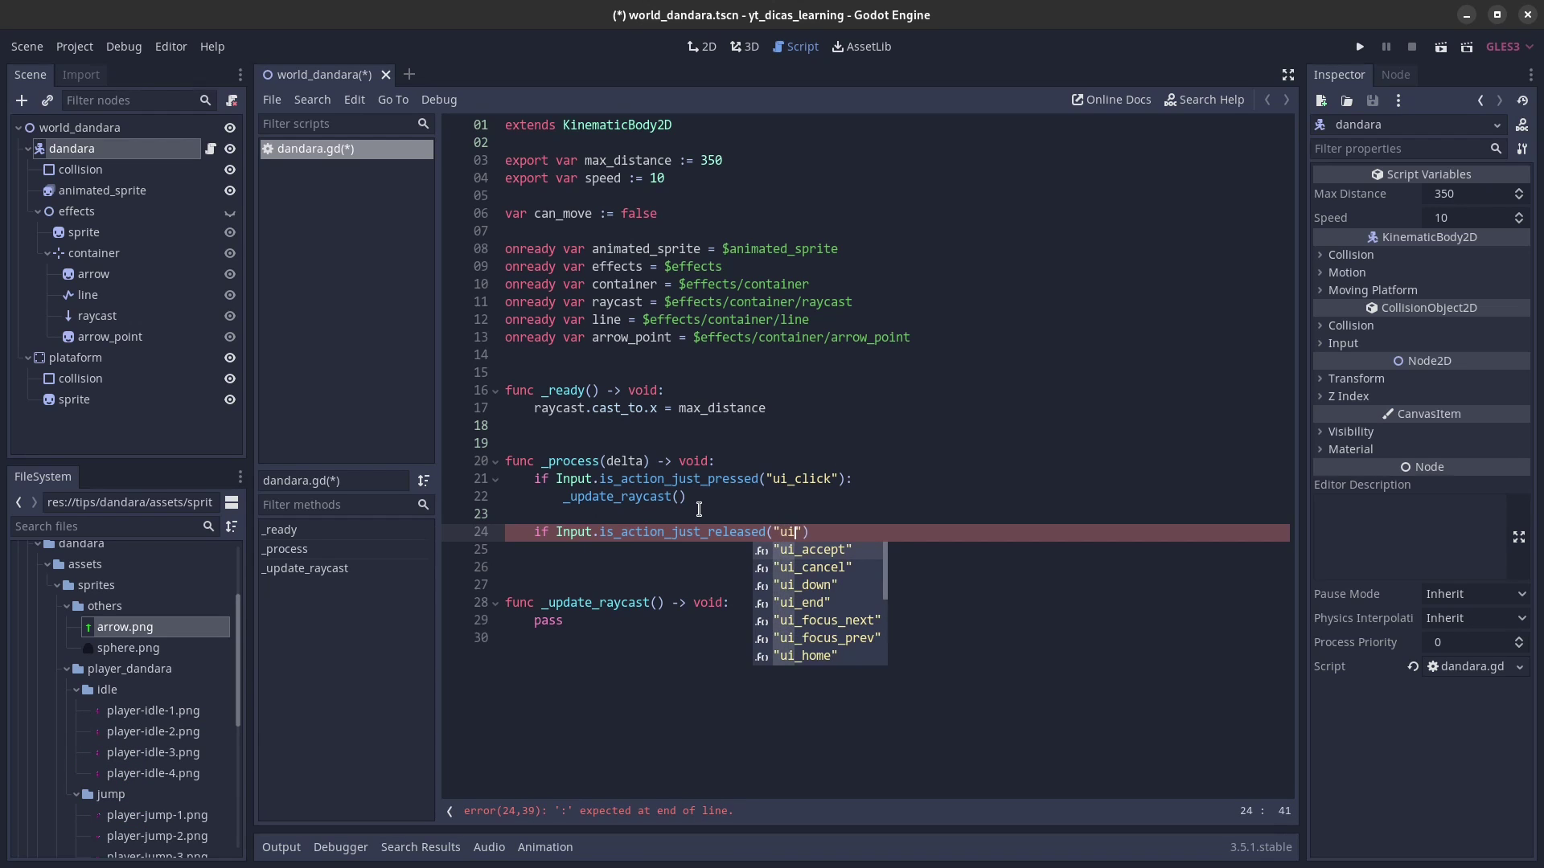
pyautogui.write('cllick')
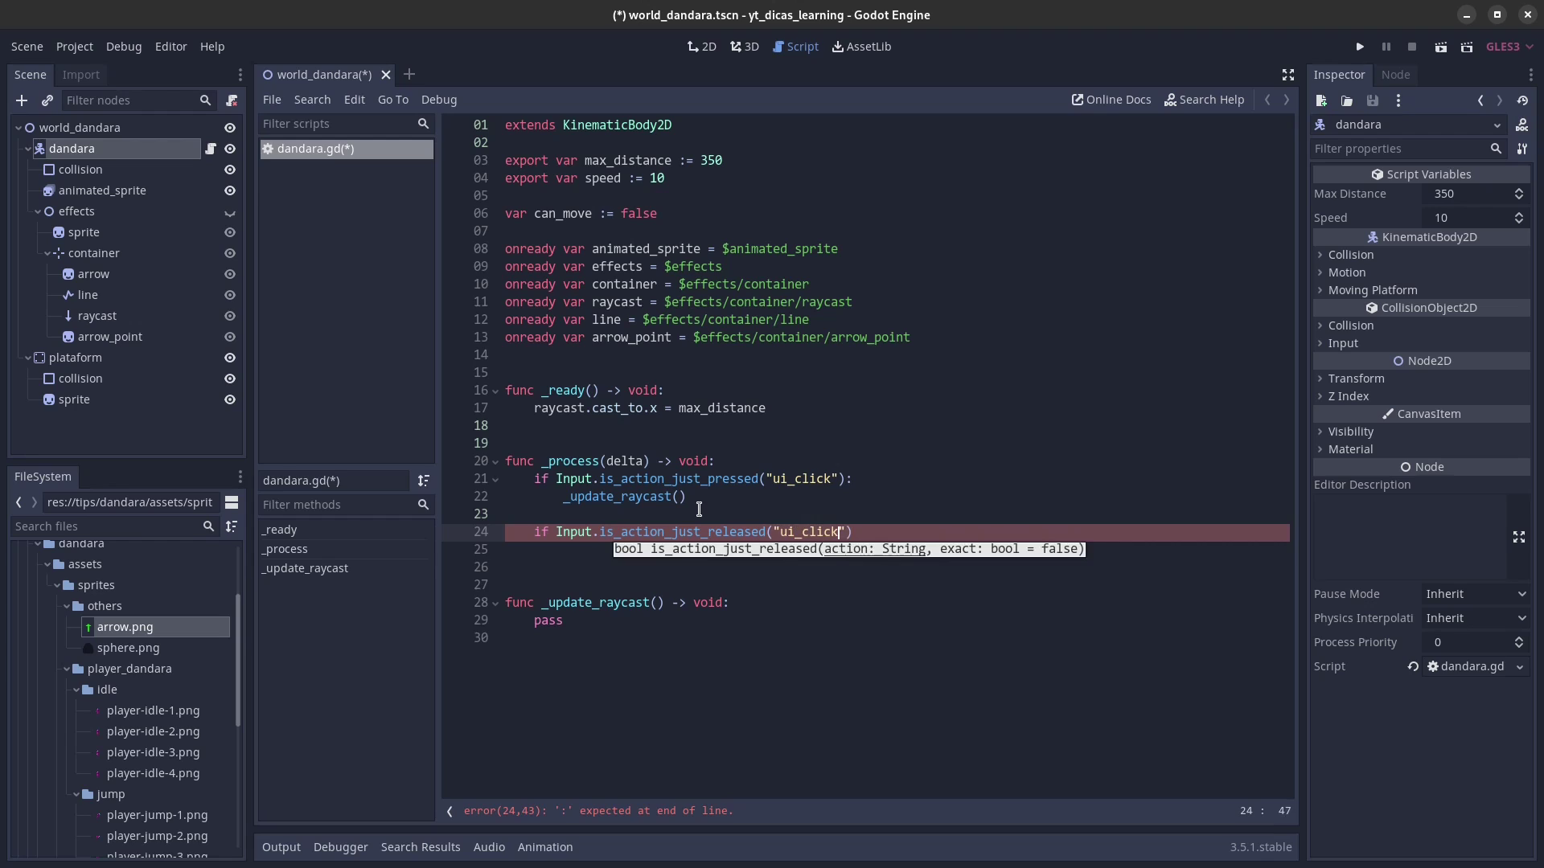
pyautogui.write('"):')
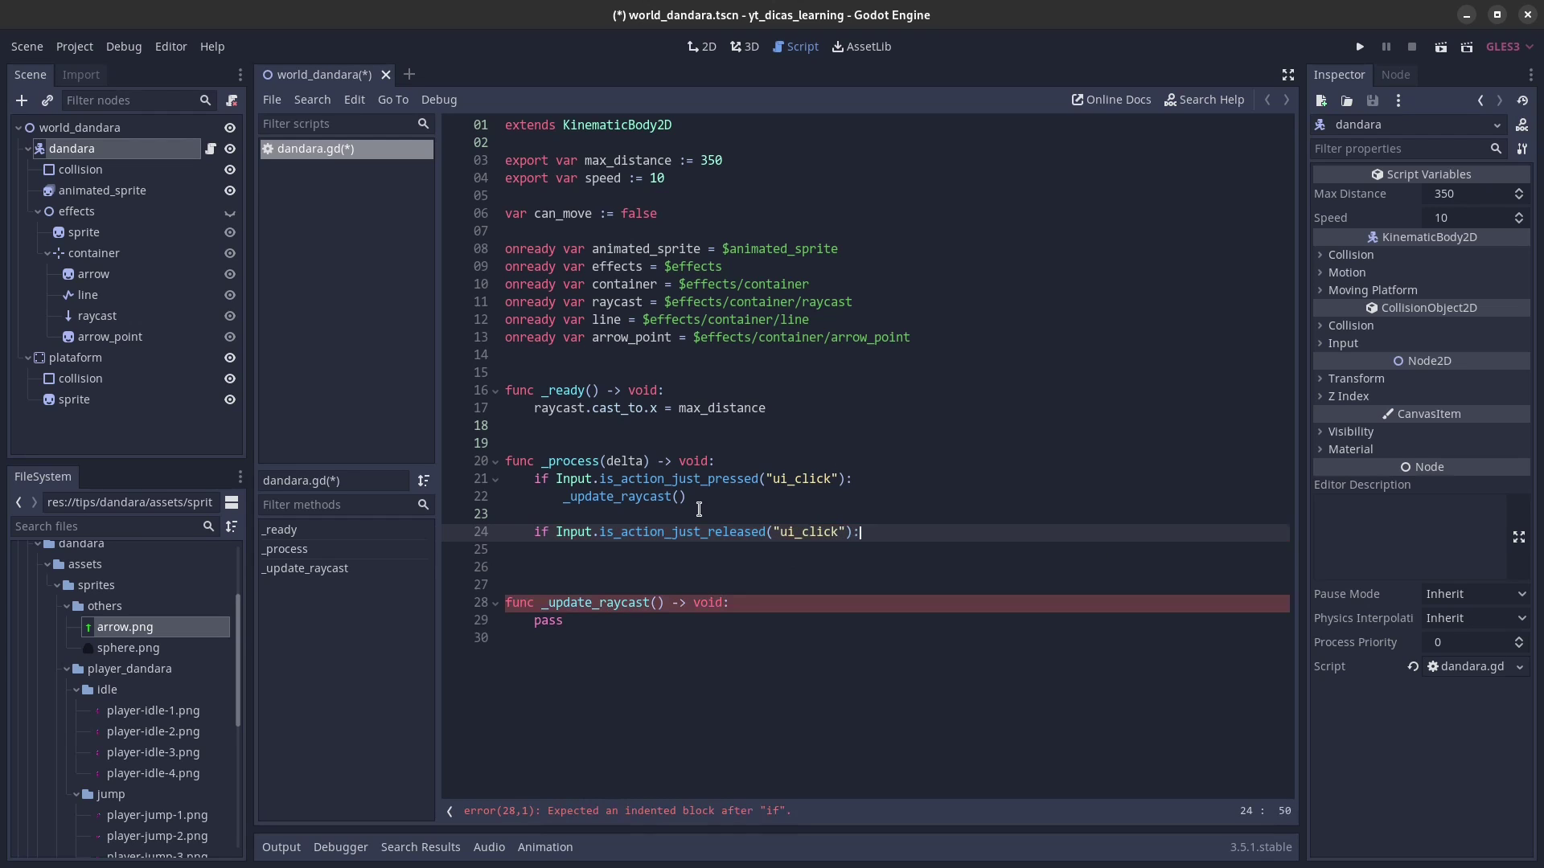
pyautogui.press('Return')
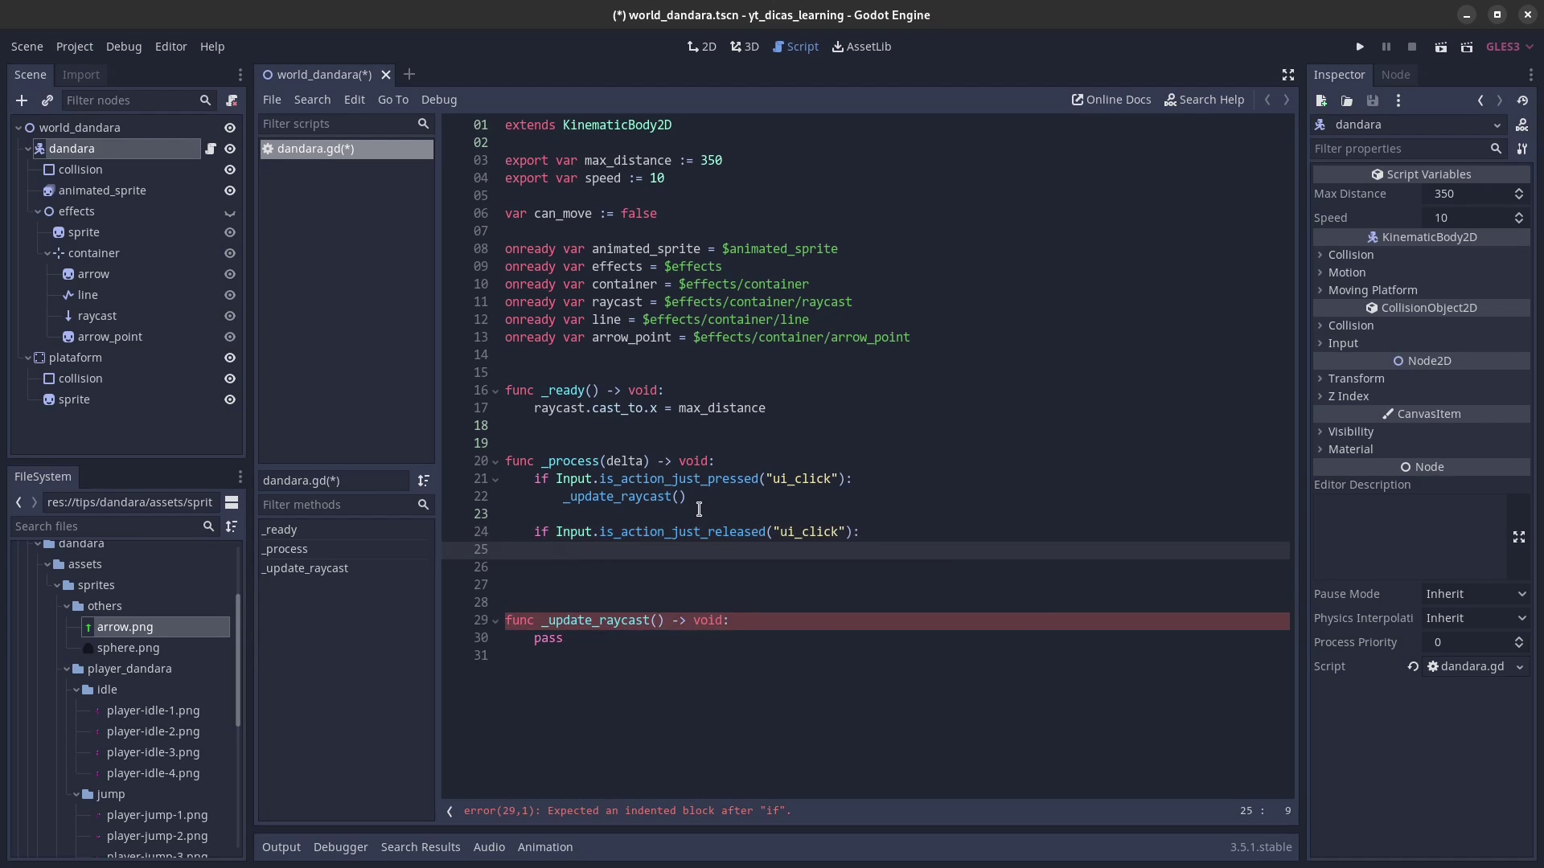
pyautogui.write('eff')
pyautogui.press('Return')
pyautogui.write('effects.hi')
pyautogui.press('Return')
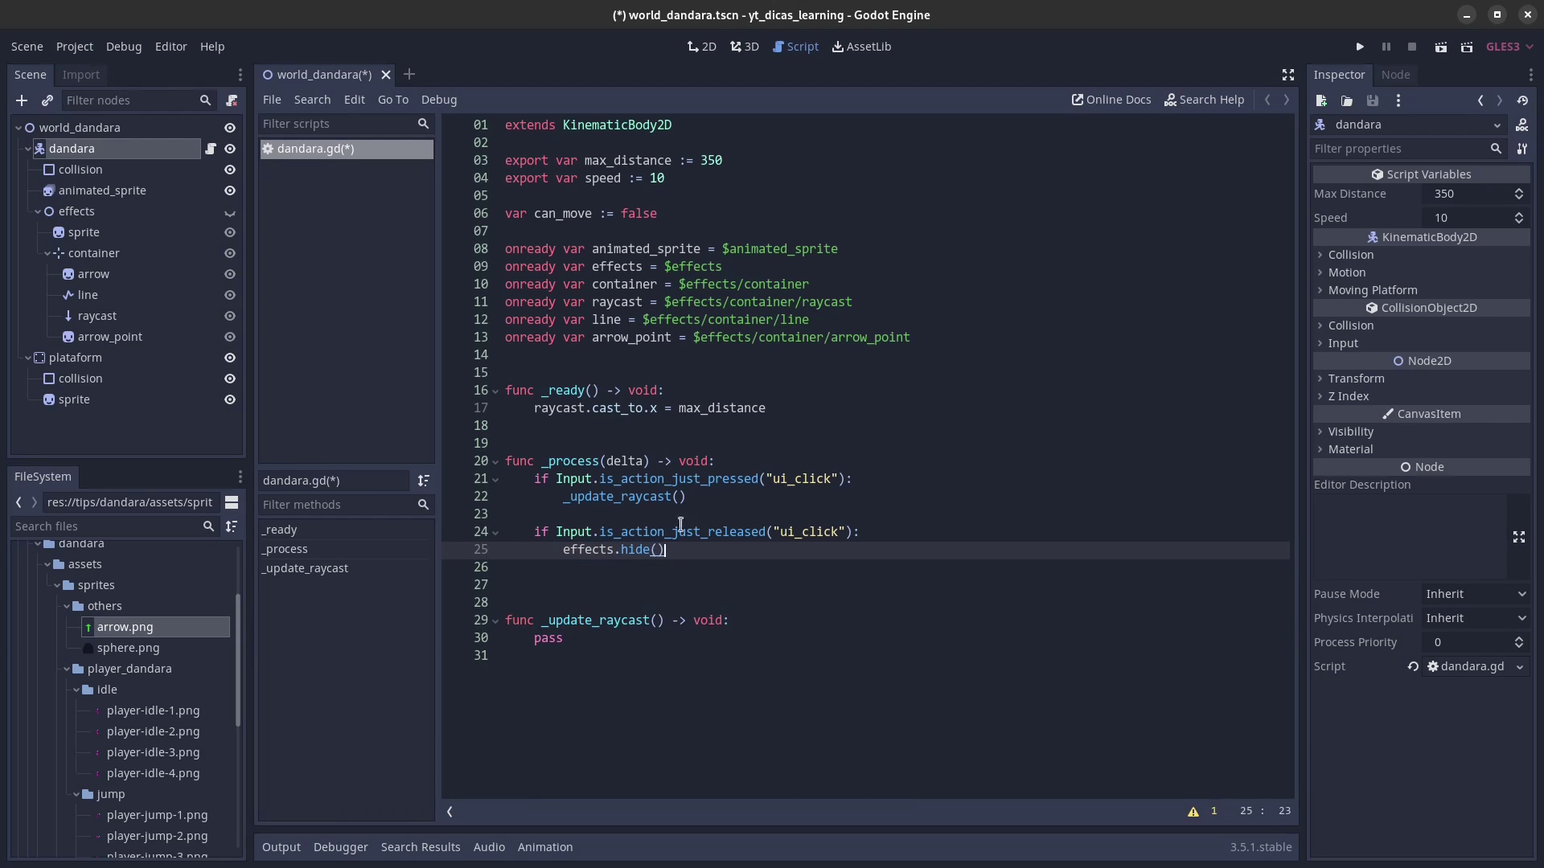
# Step: Replace pass in _update_raycast with effects.show() and save the script
pyautogui.doubleClick(550, 637)
pyautogui.write('eff')
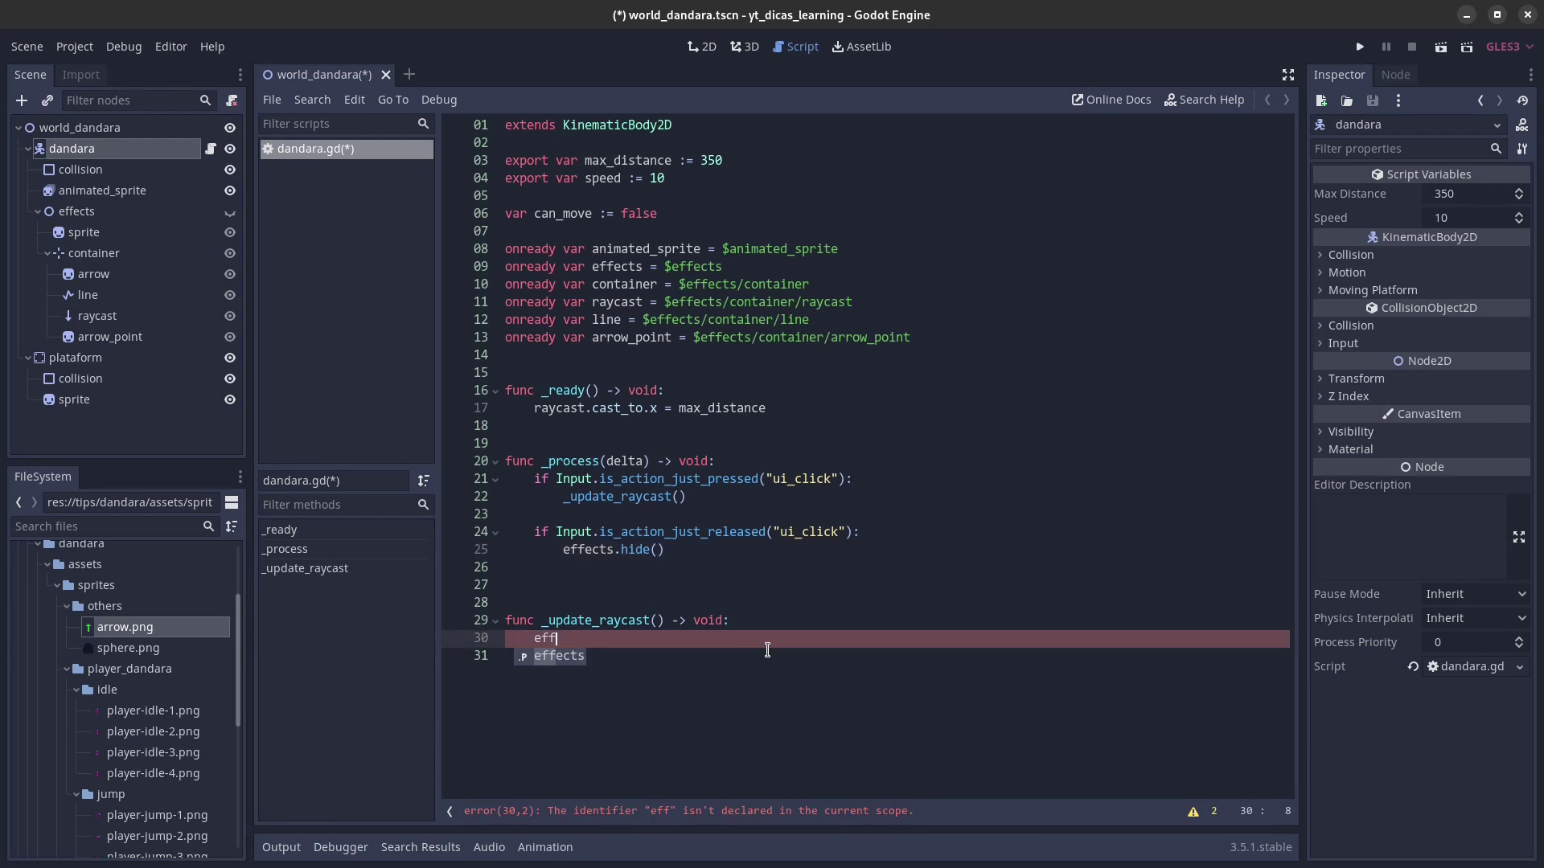
pyautogui.press('Return')
pyautogui.write('.sho')
pyautogui.press('Return')
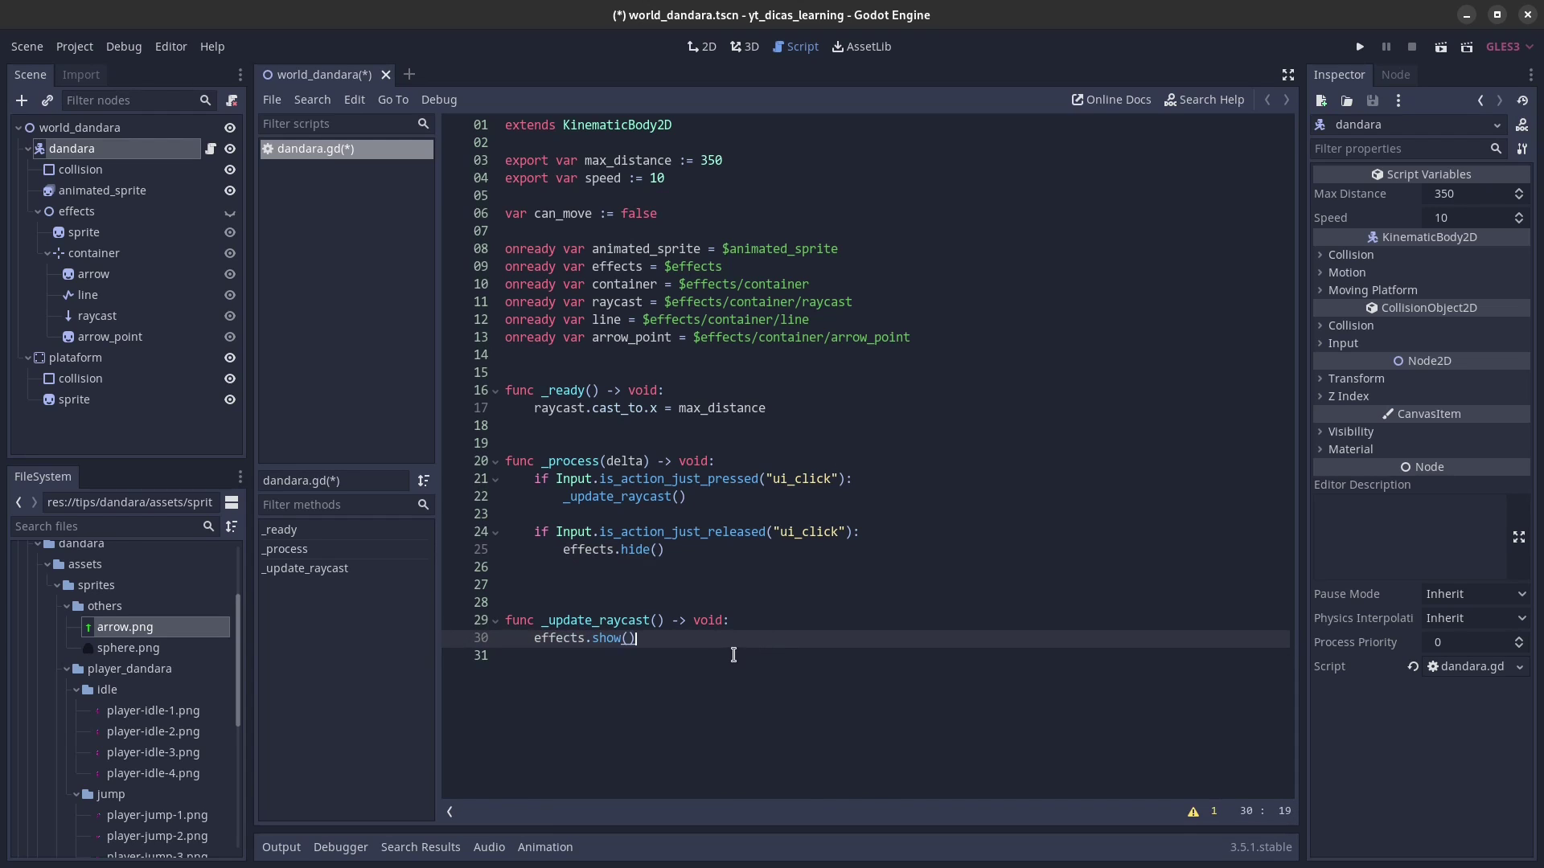
pyautogui.hotkey('ctrl', 's')
# Step: Add a ui_click action in Project Settings' Input Map bound to the left mouse button
pyautogui.click(79, 46)
pyautogui.click(89, 71)
pyautogui.click(510, 184)
pyautogui.click(475, 210)
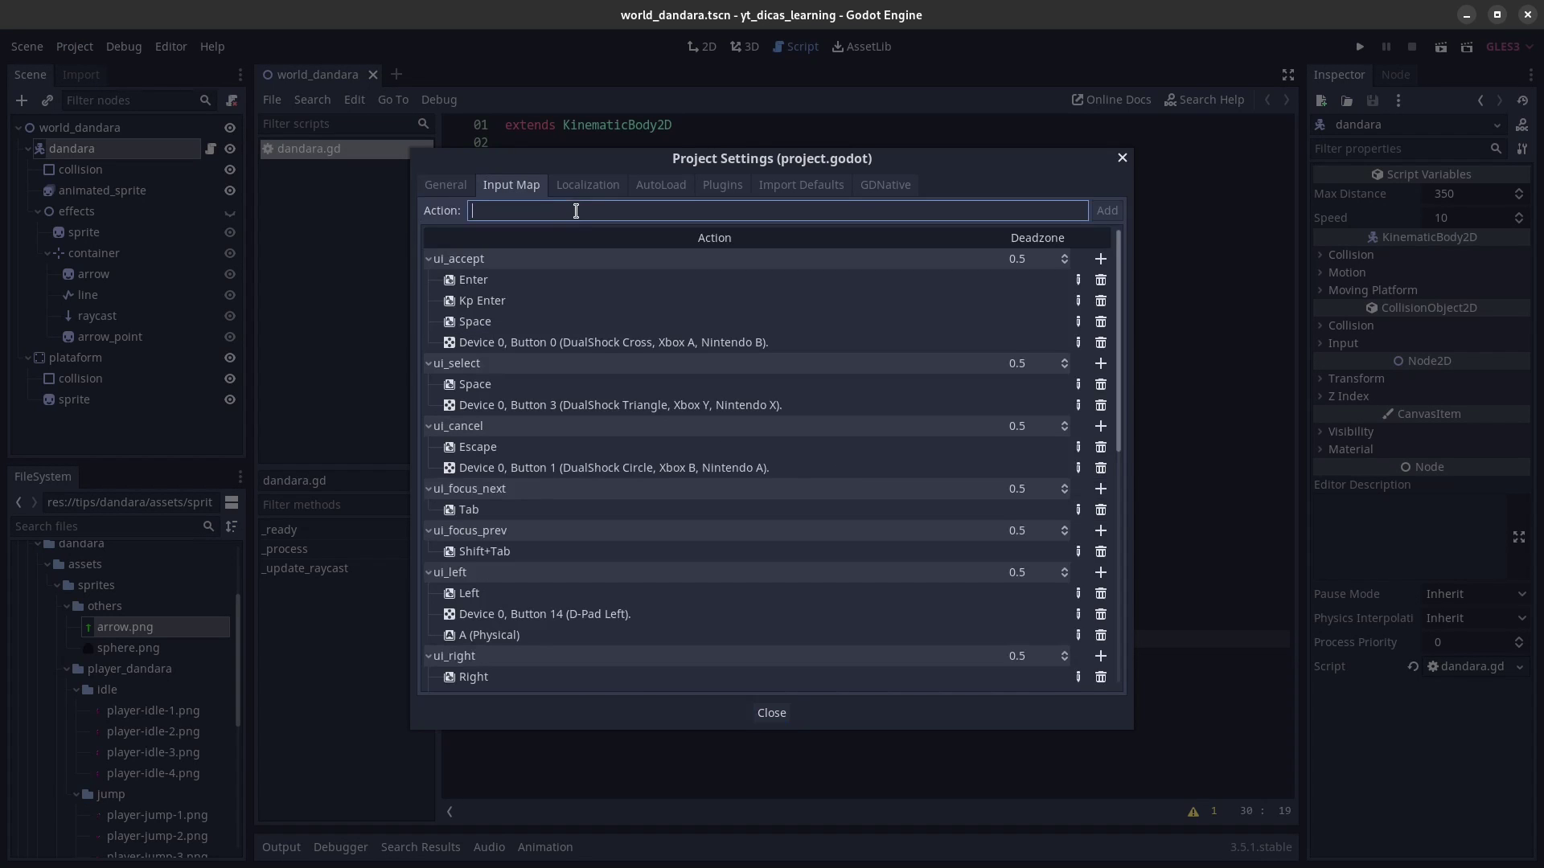
pyautogui.write('ui_')
pyautogui.write('click')
pyautogui.press('Return')
pyautogui.click(1080, 668)
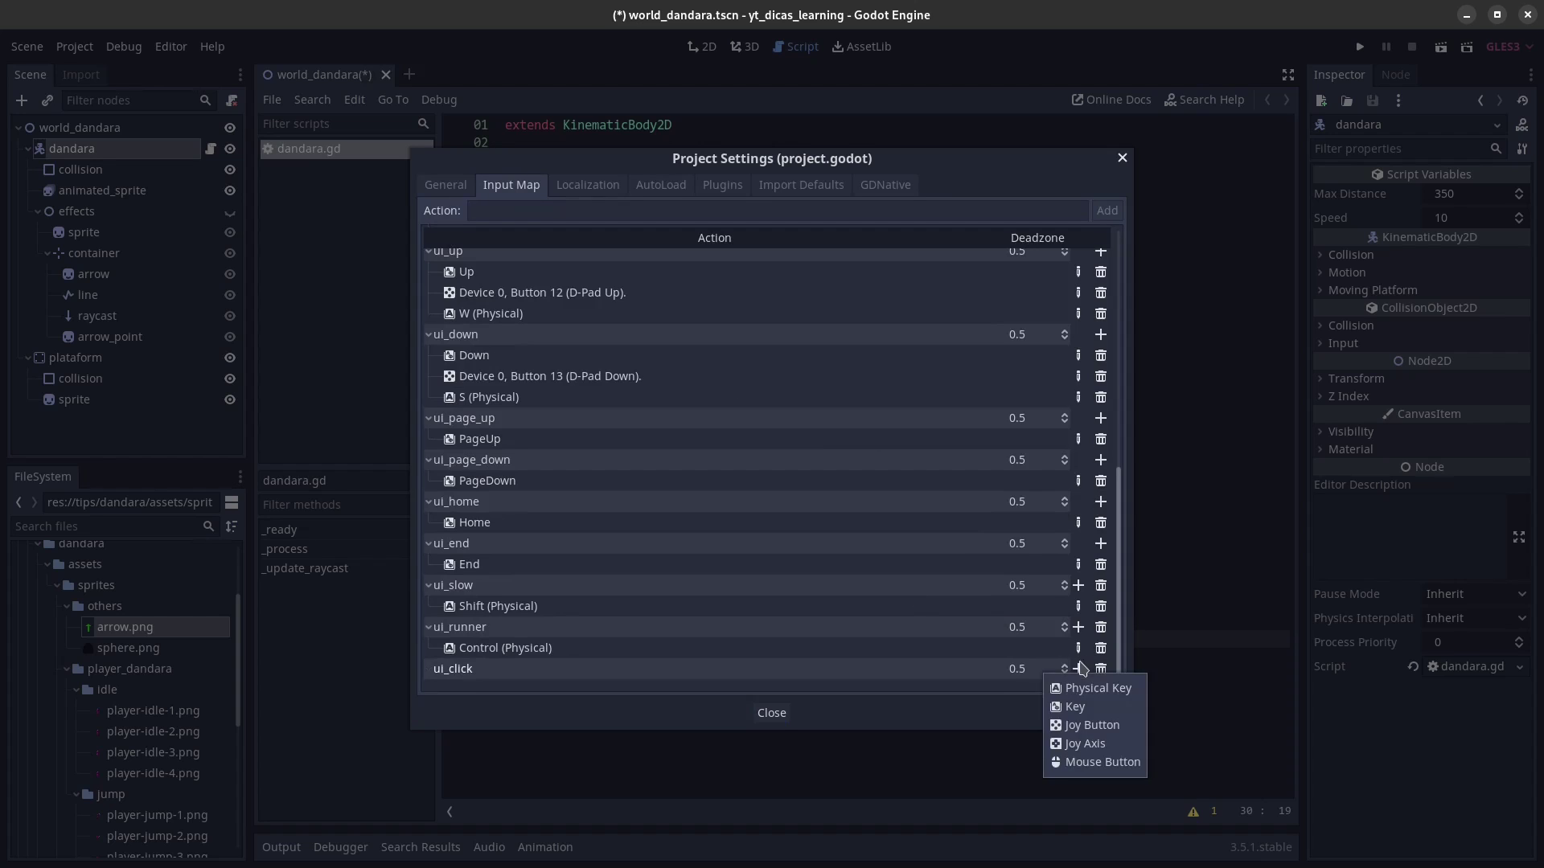
pyautogui.click(1083, 762)
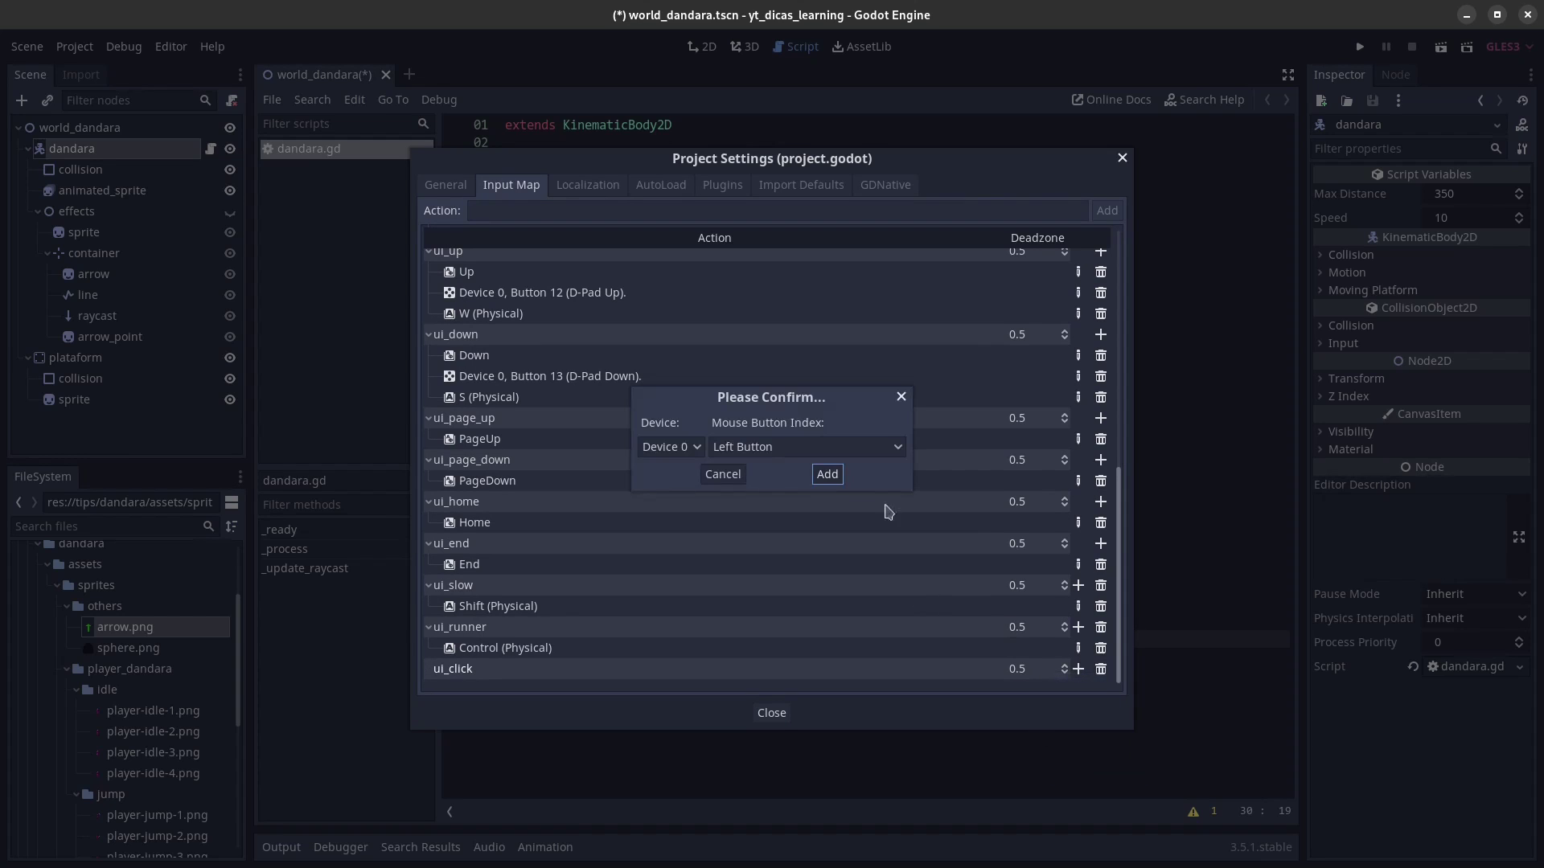
pyautogui.click(830, 474)
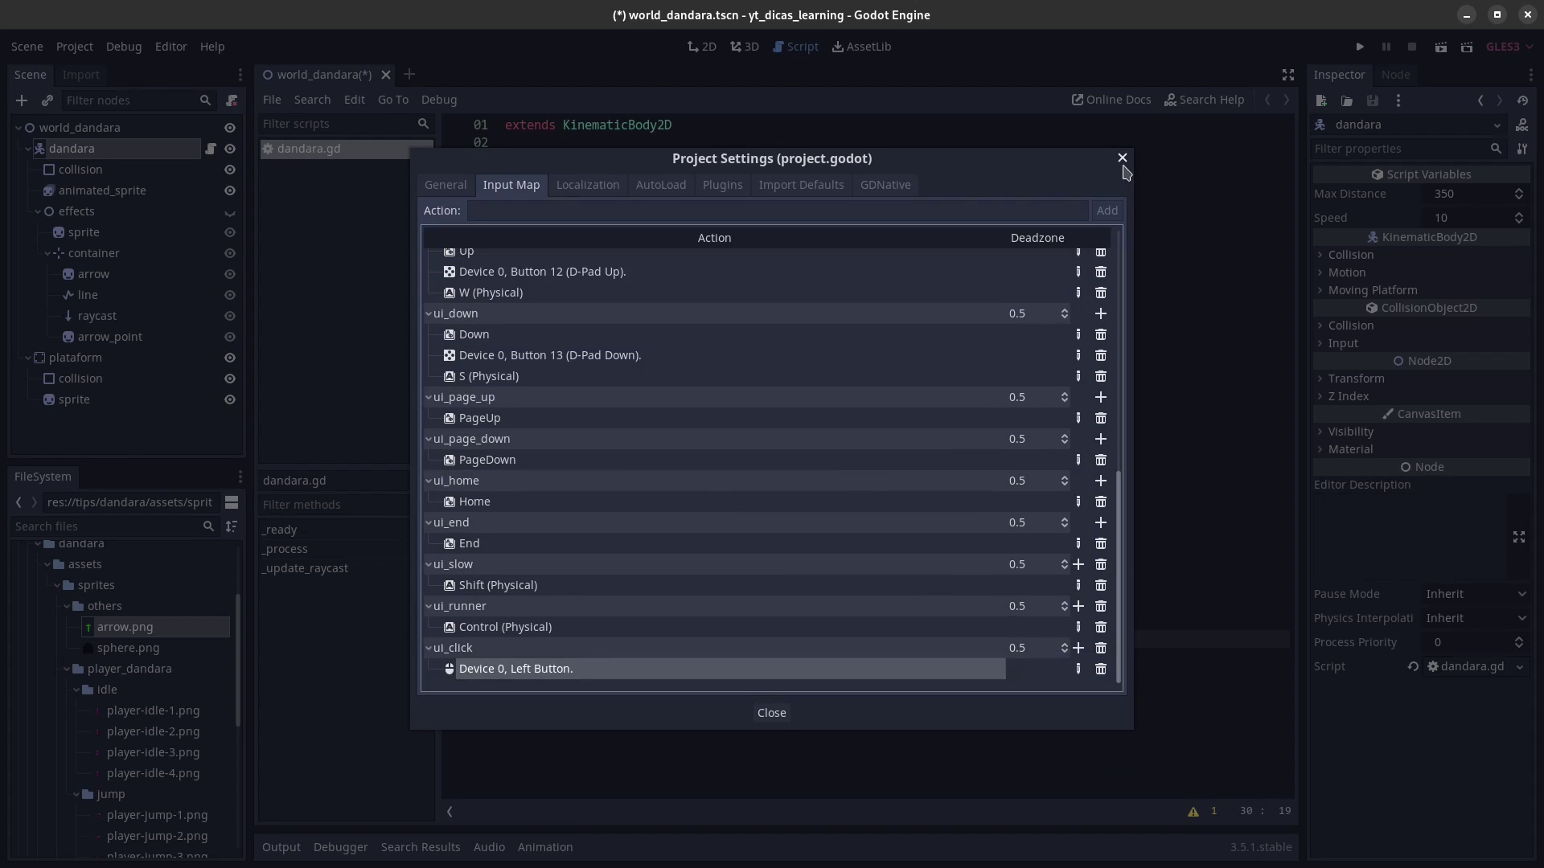
pyautogui.click(1123, 158)
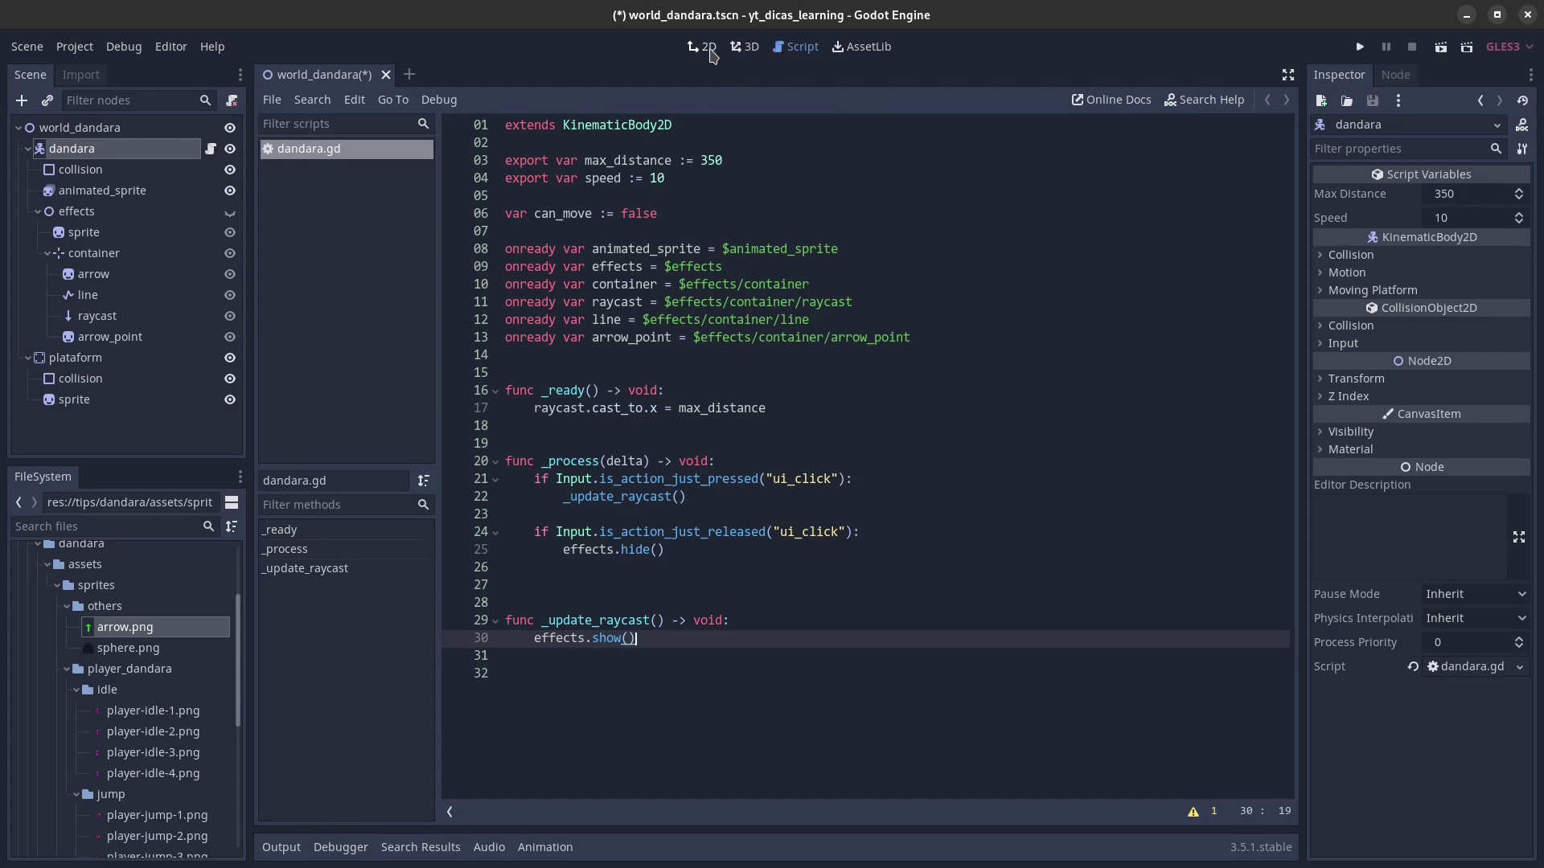
pyautogui.click(712, 53)
# Step: Test-run the game, then set the aim line node's Width to 2
pyautogui.click(1443, 47)
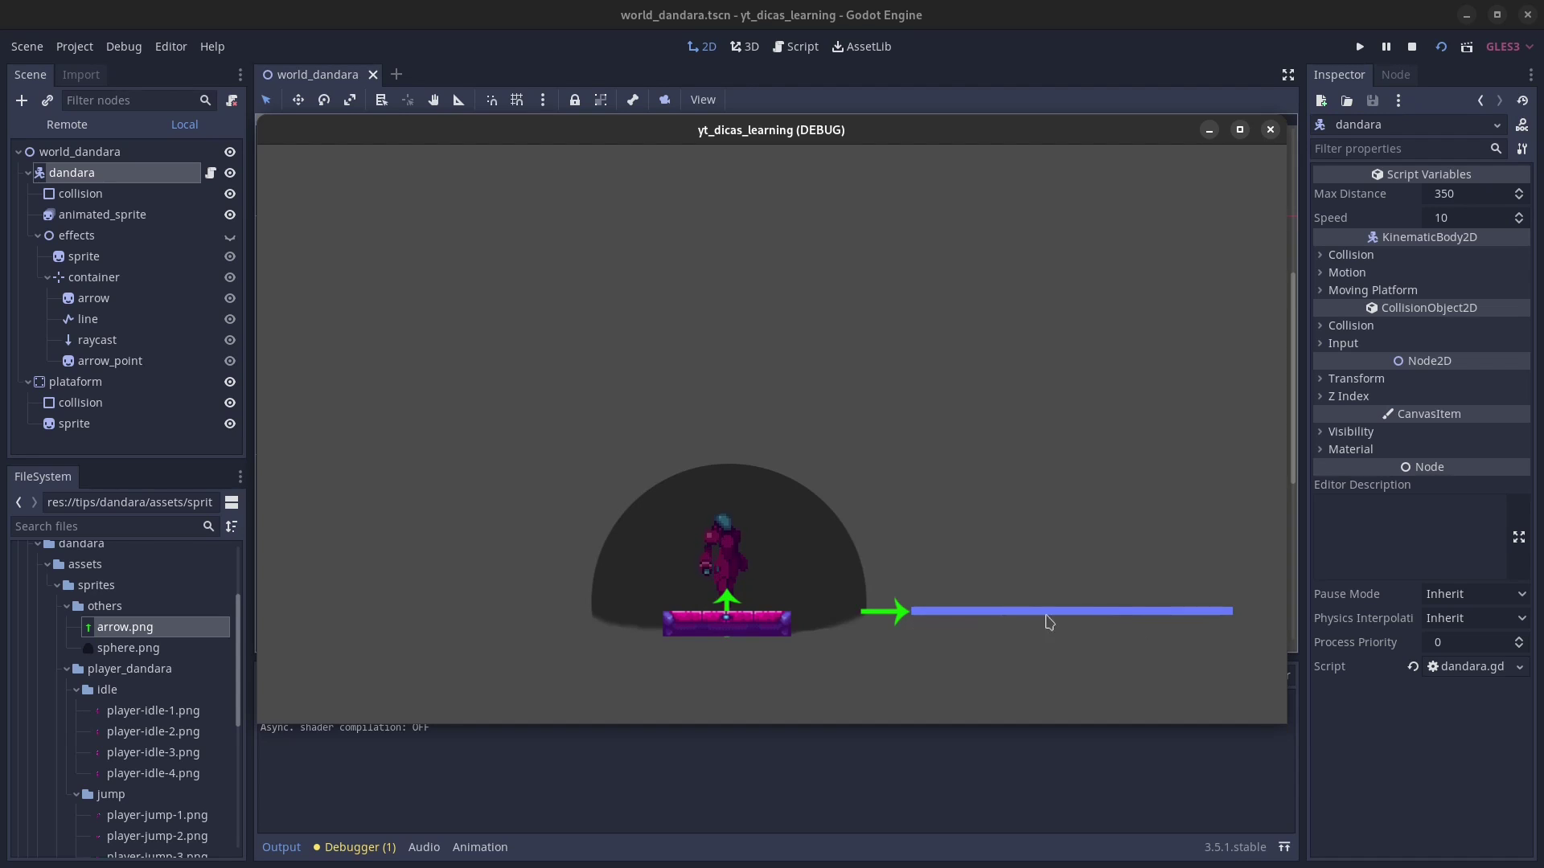
pyautogui.moveTo(1118, 630); pyautogui.dragTo(1005, 555)
pyautogui.click(120, 322)
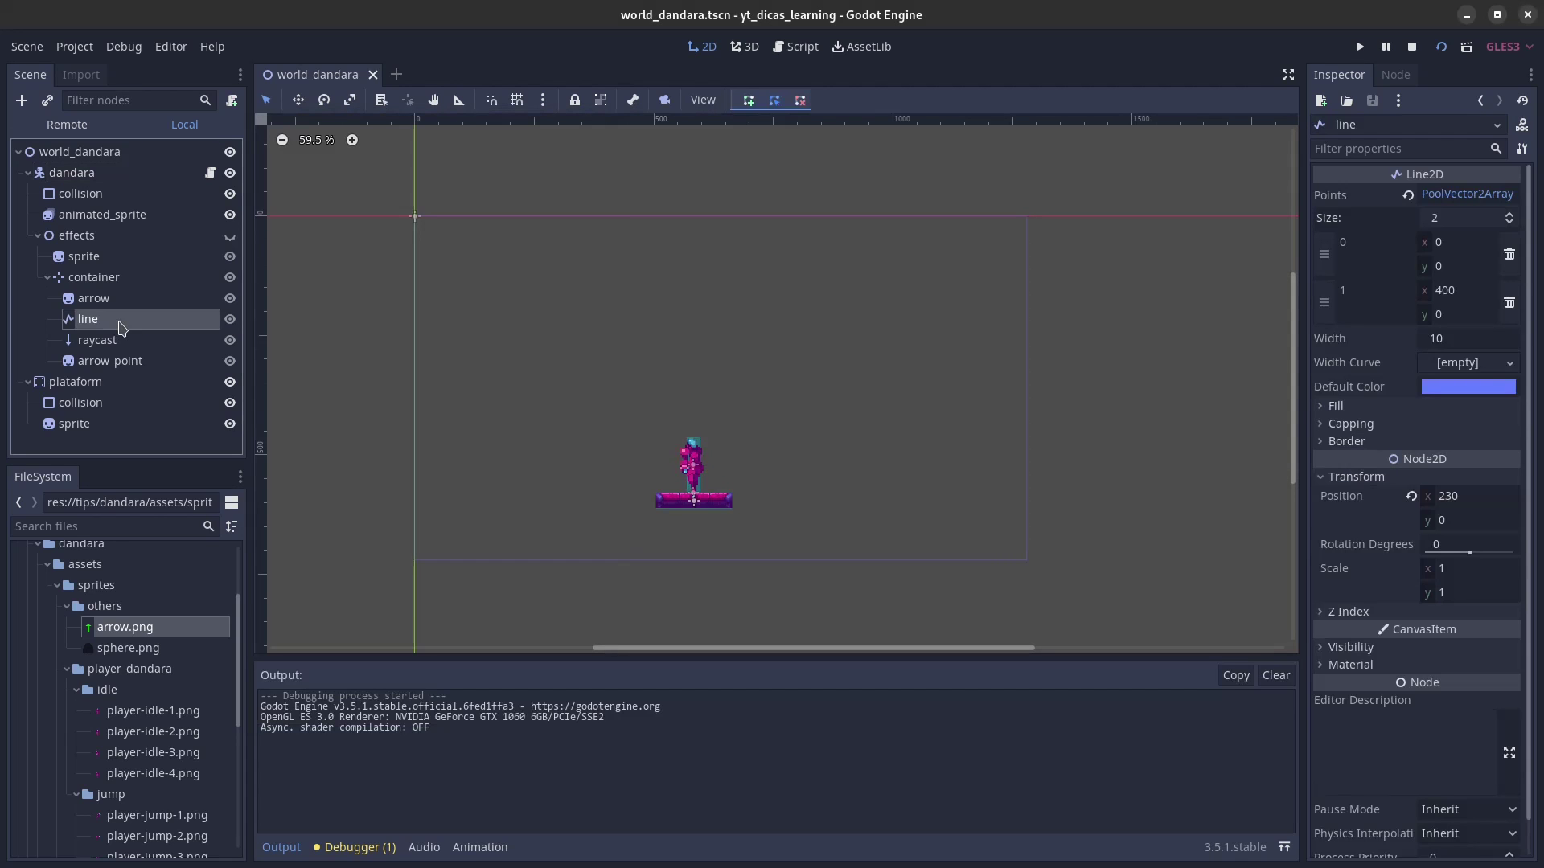
pyautogui.click(1463, 340)
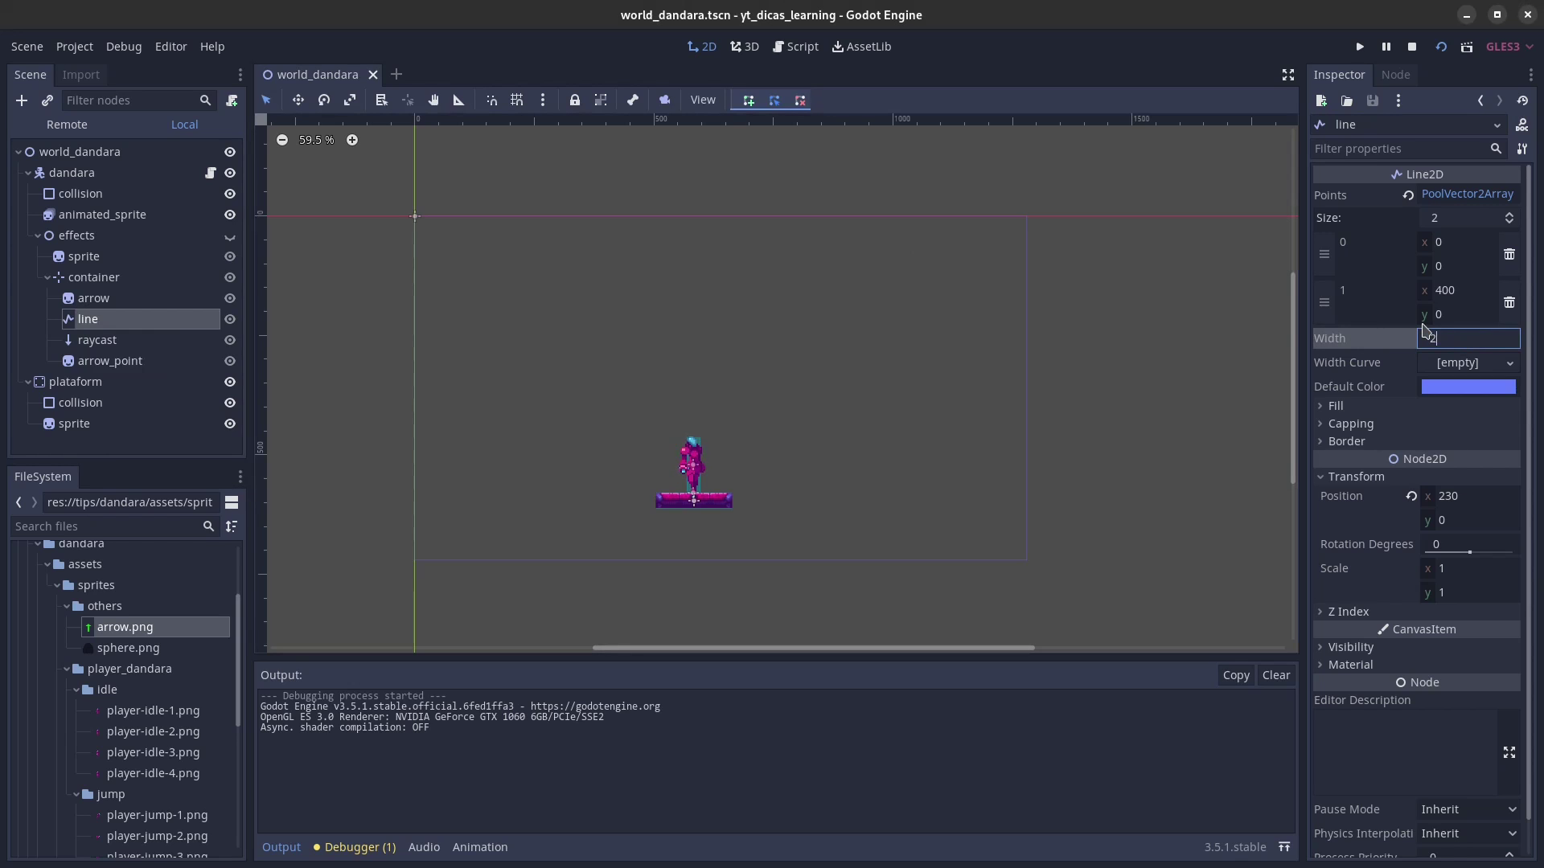
pyautogui.write('2')
pyautogui.press('Return')
# Step: Run the game again to check the thinner line, stop it, and reopen the dandara script
pyautogui.click(1441, 46)
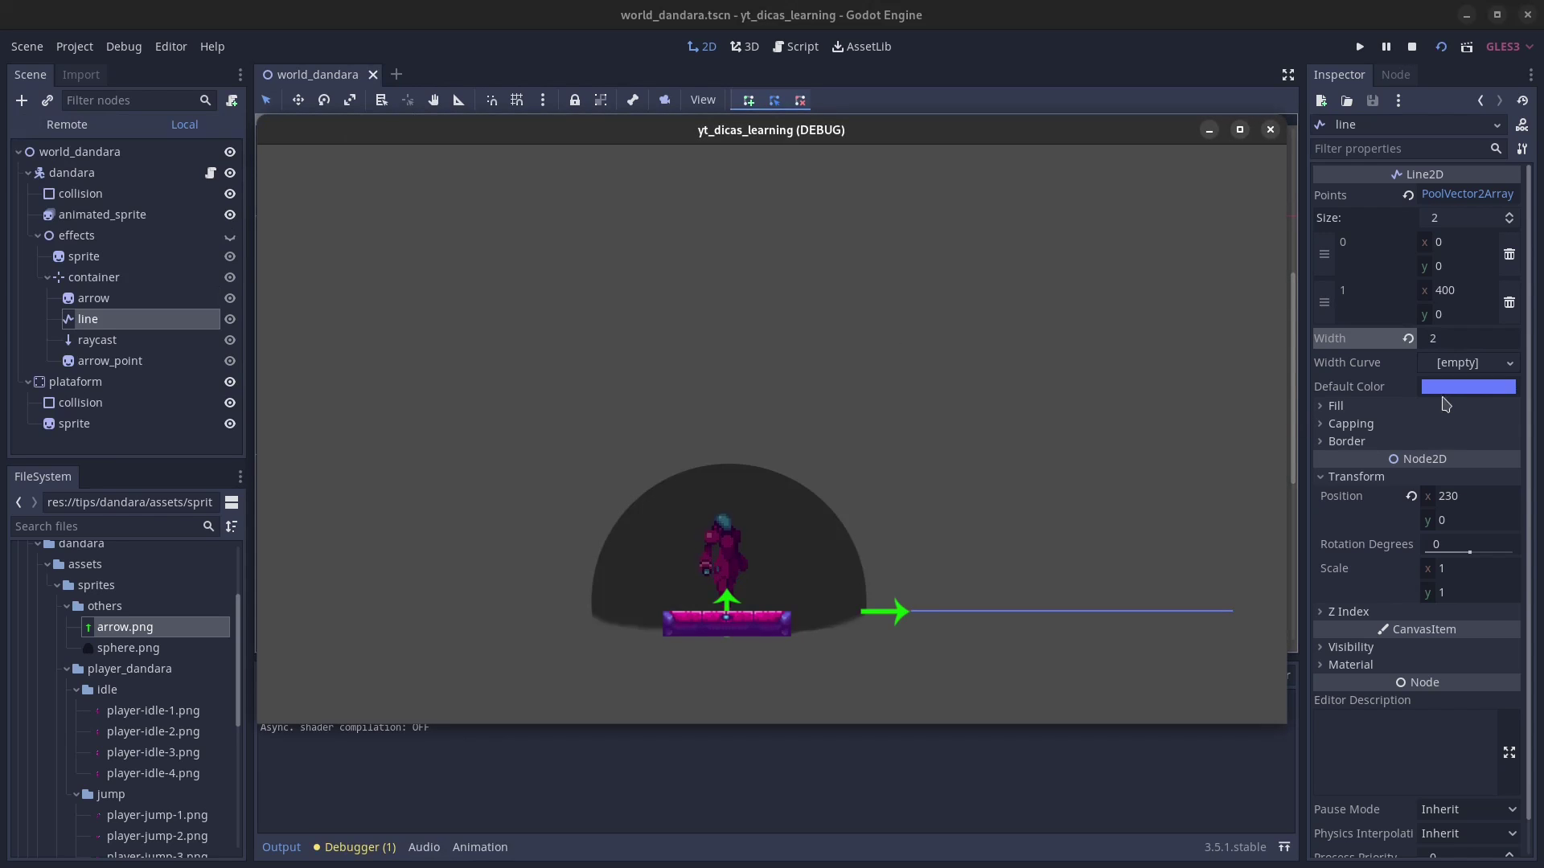
pyautogui.click(1270, 130)
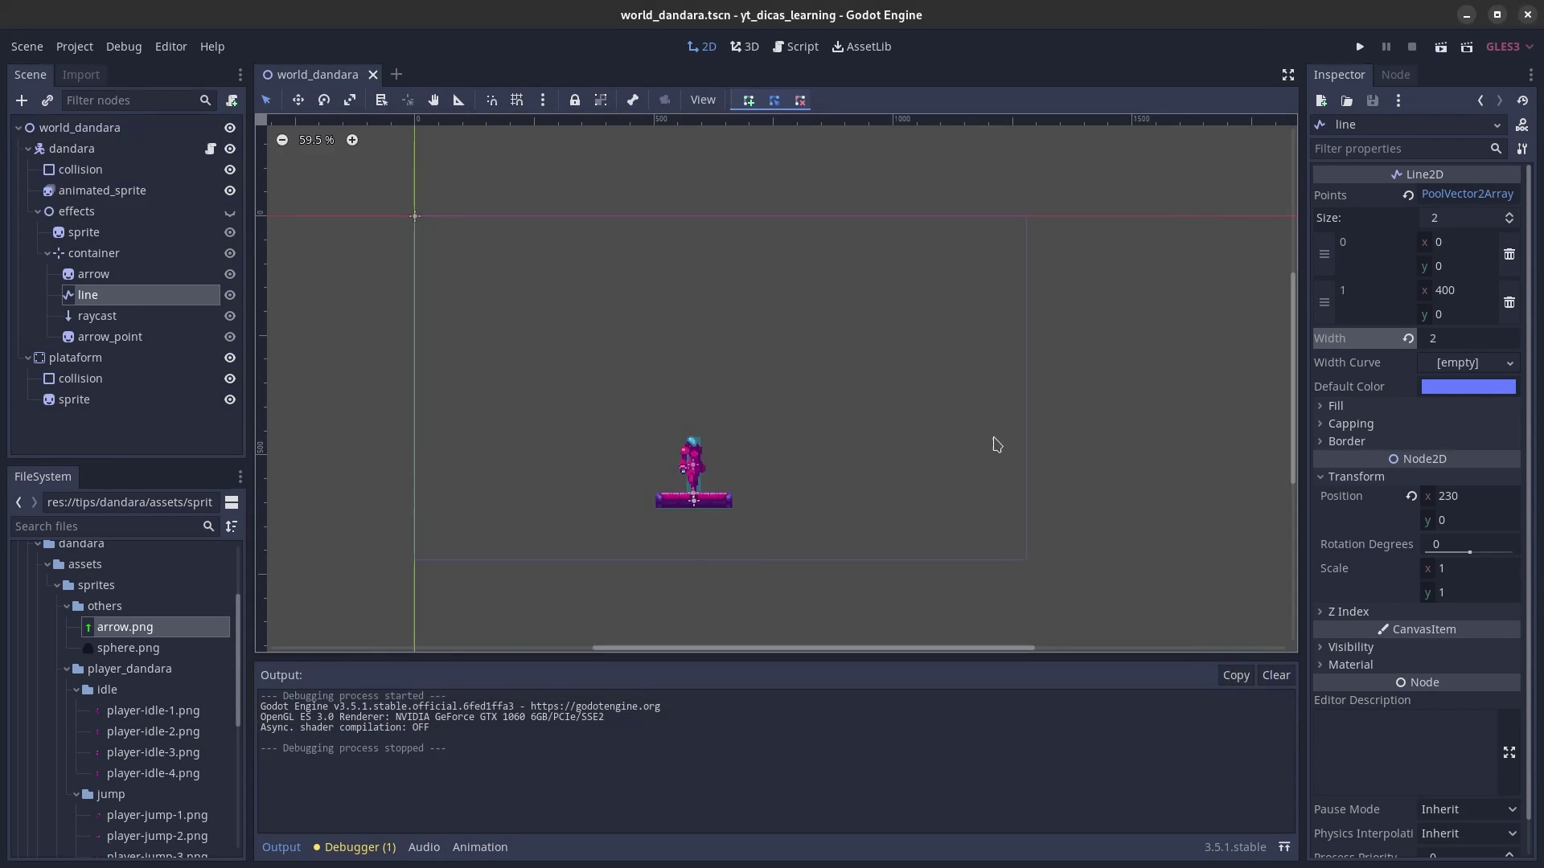
pyautogui.click(210, 149)
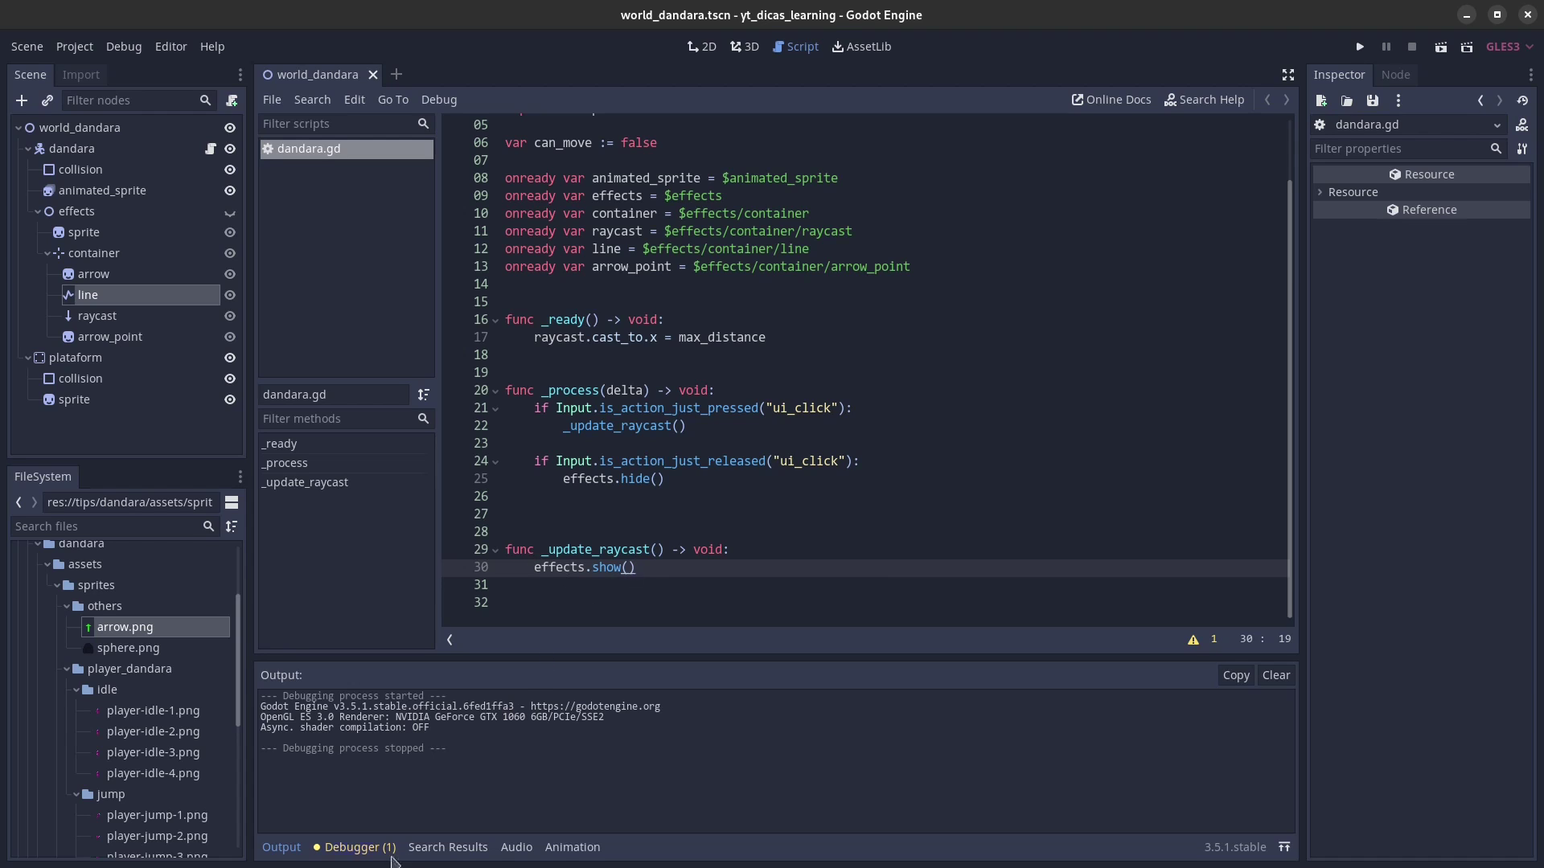
# Step: In _update_raycast, add var direction = (get_global_mouse_position() - global_position).normalized()
pyautogui.click(280, 848)
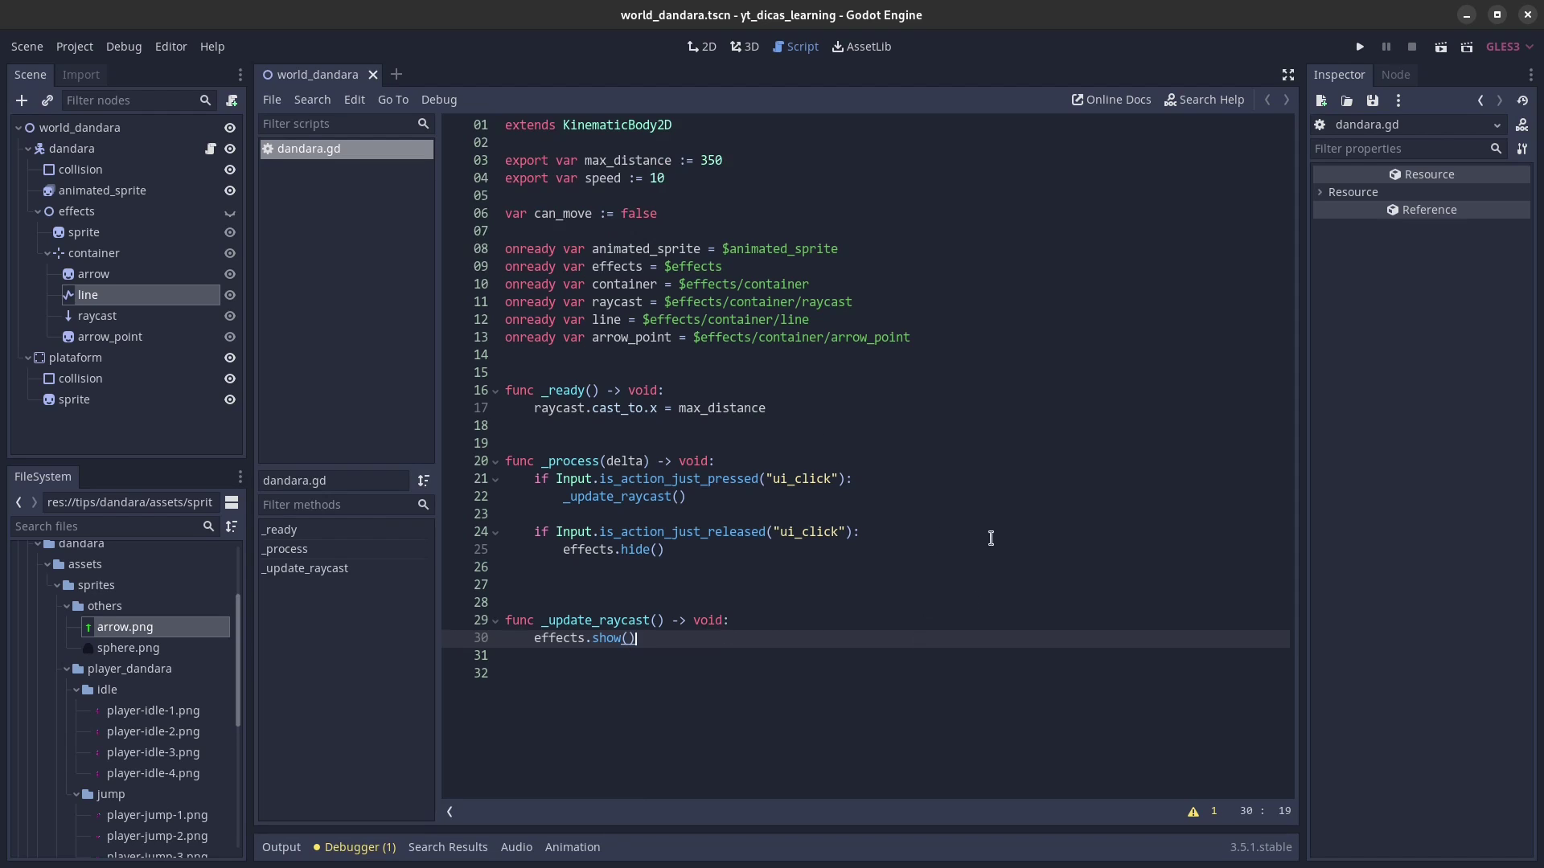
pyautogui.press('Return')
pyautogui.press('Return')
pyautogui.write('var direction')
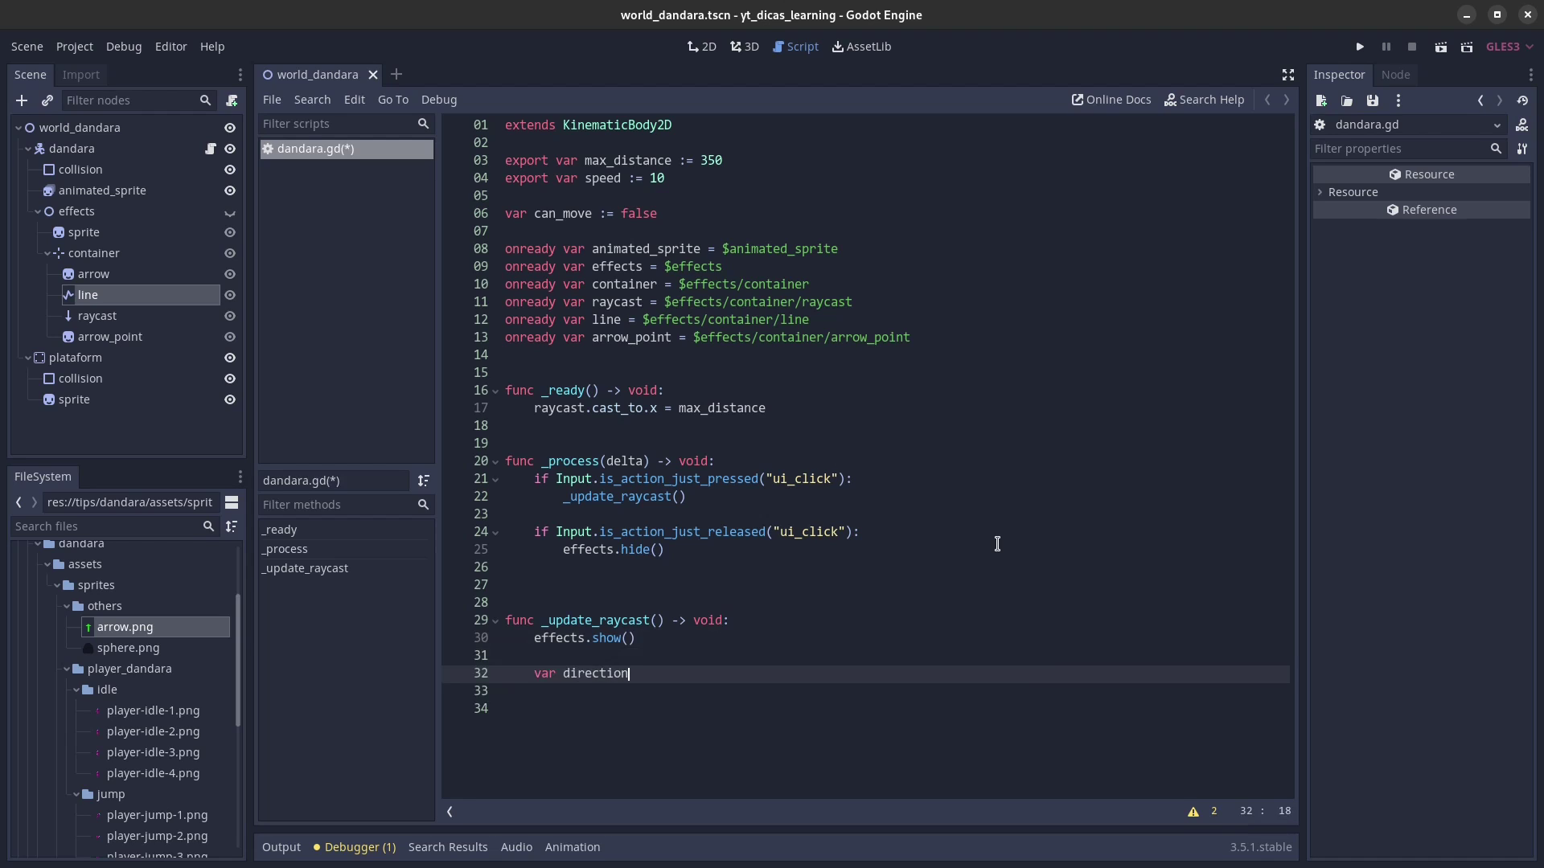
pyautogui.write(' = get')
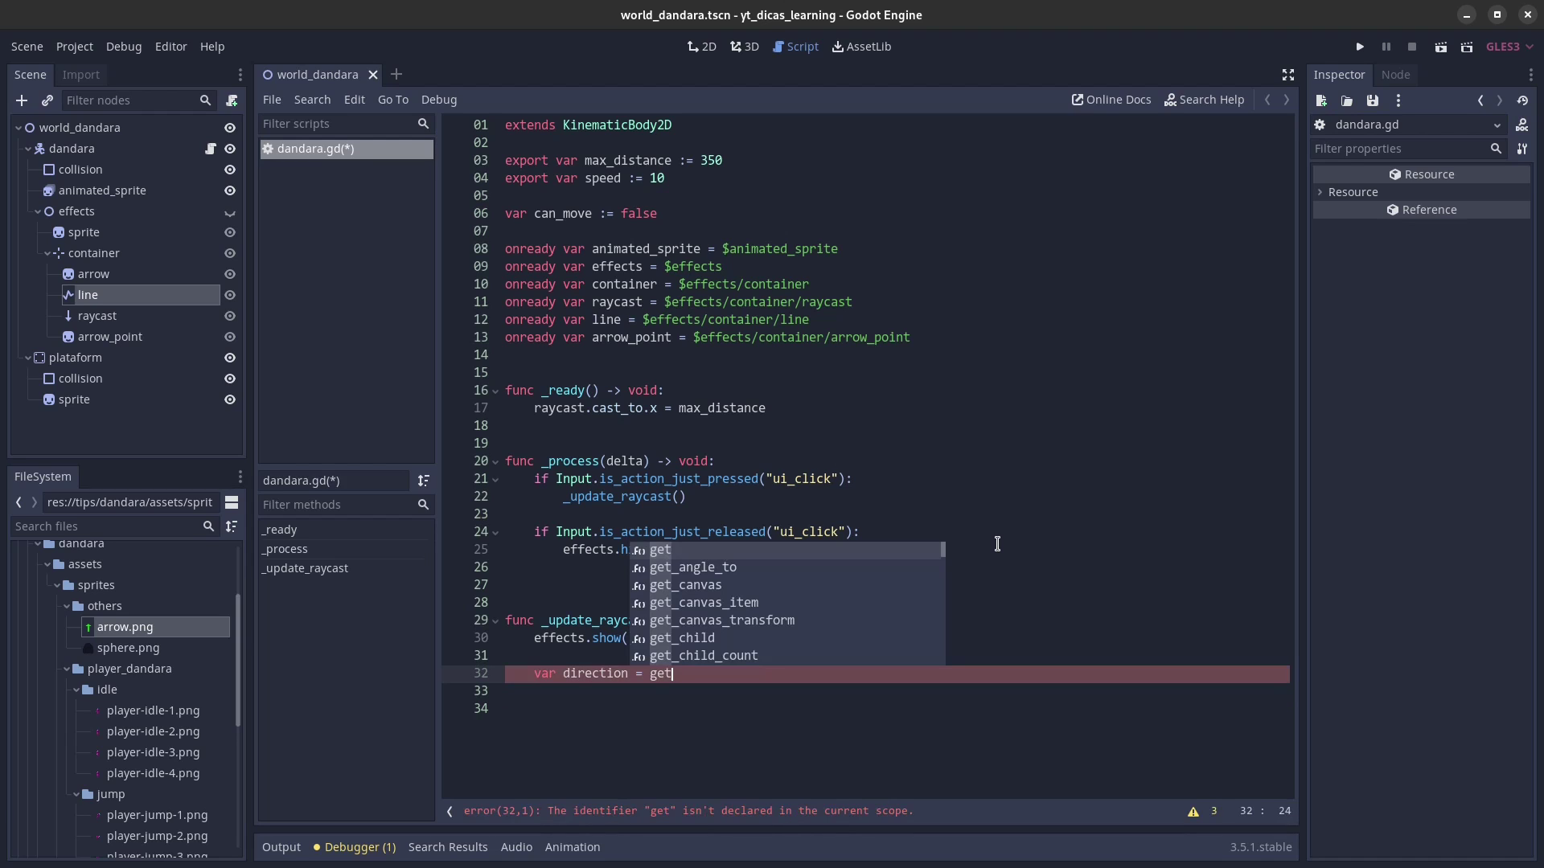
pyautogui.write('_global_mouse_position() - global')
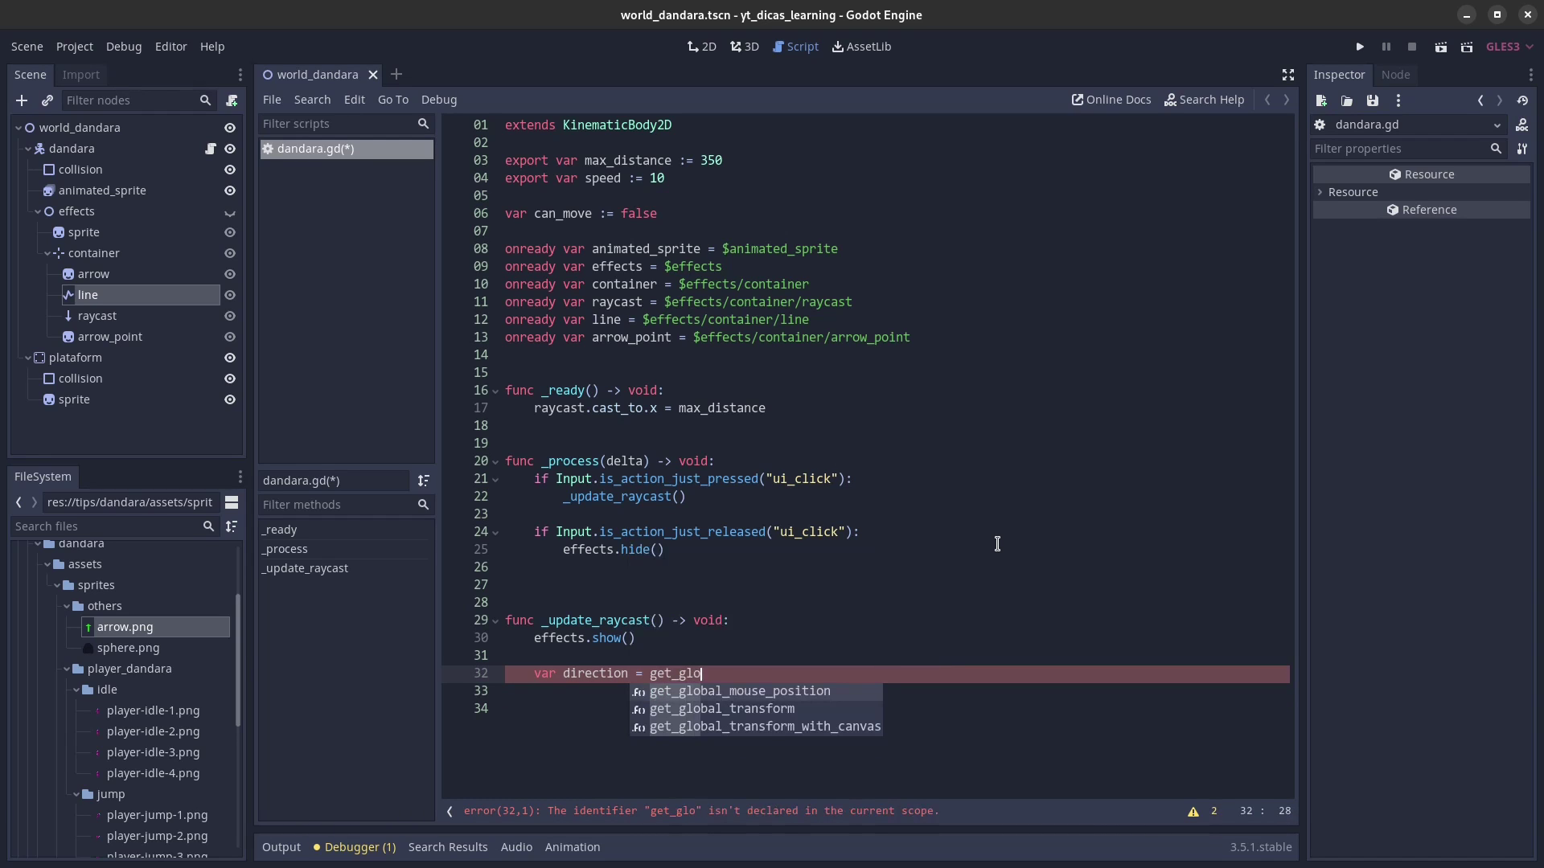
pyautogui.press('Return')
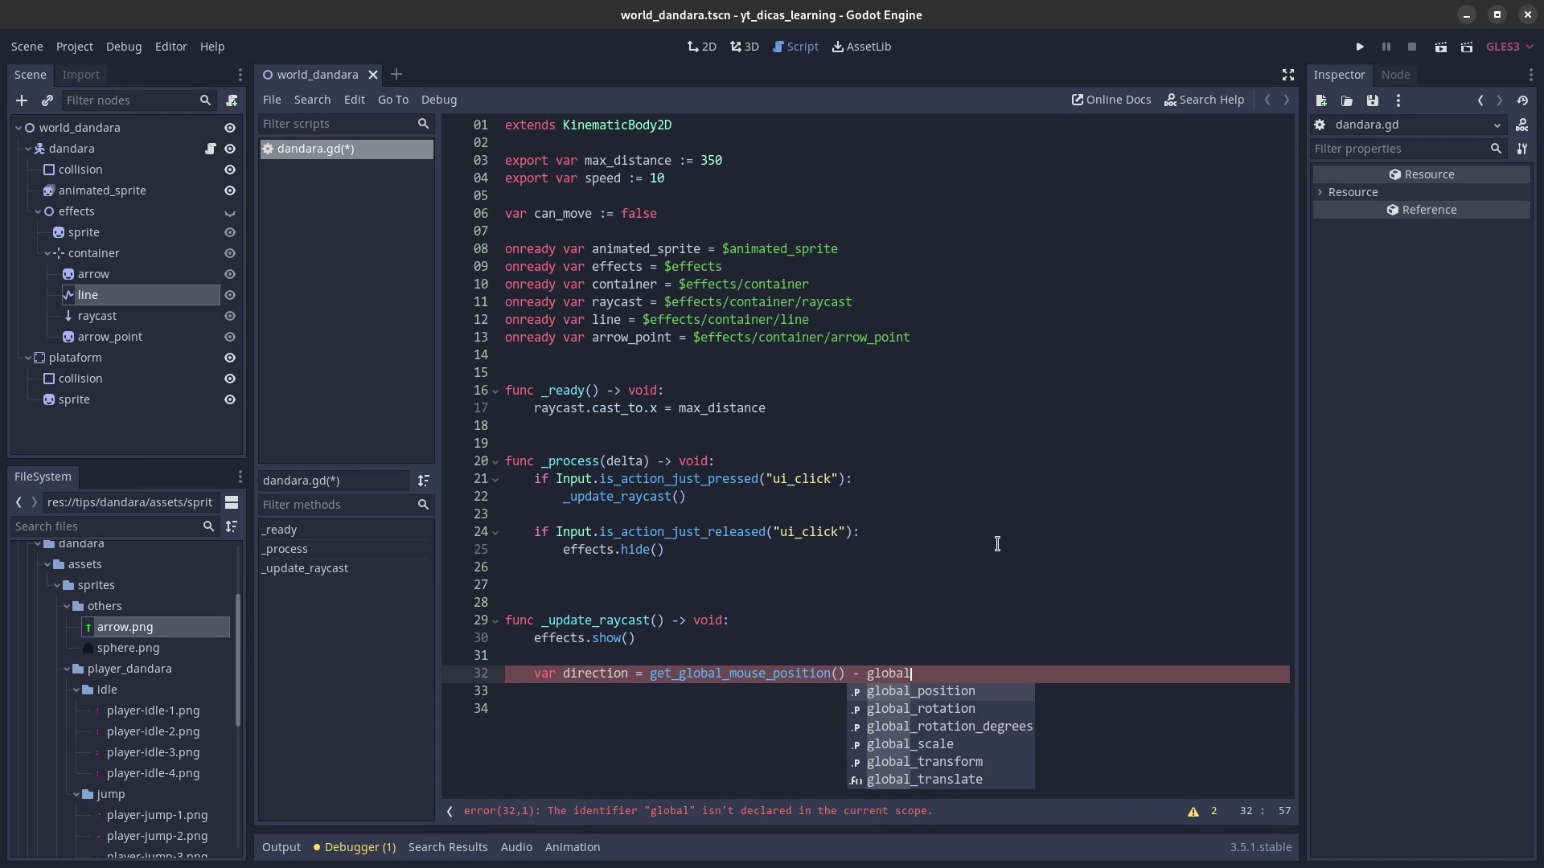
pyautogui.press('Return')
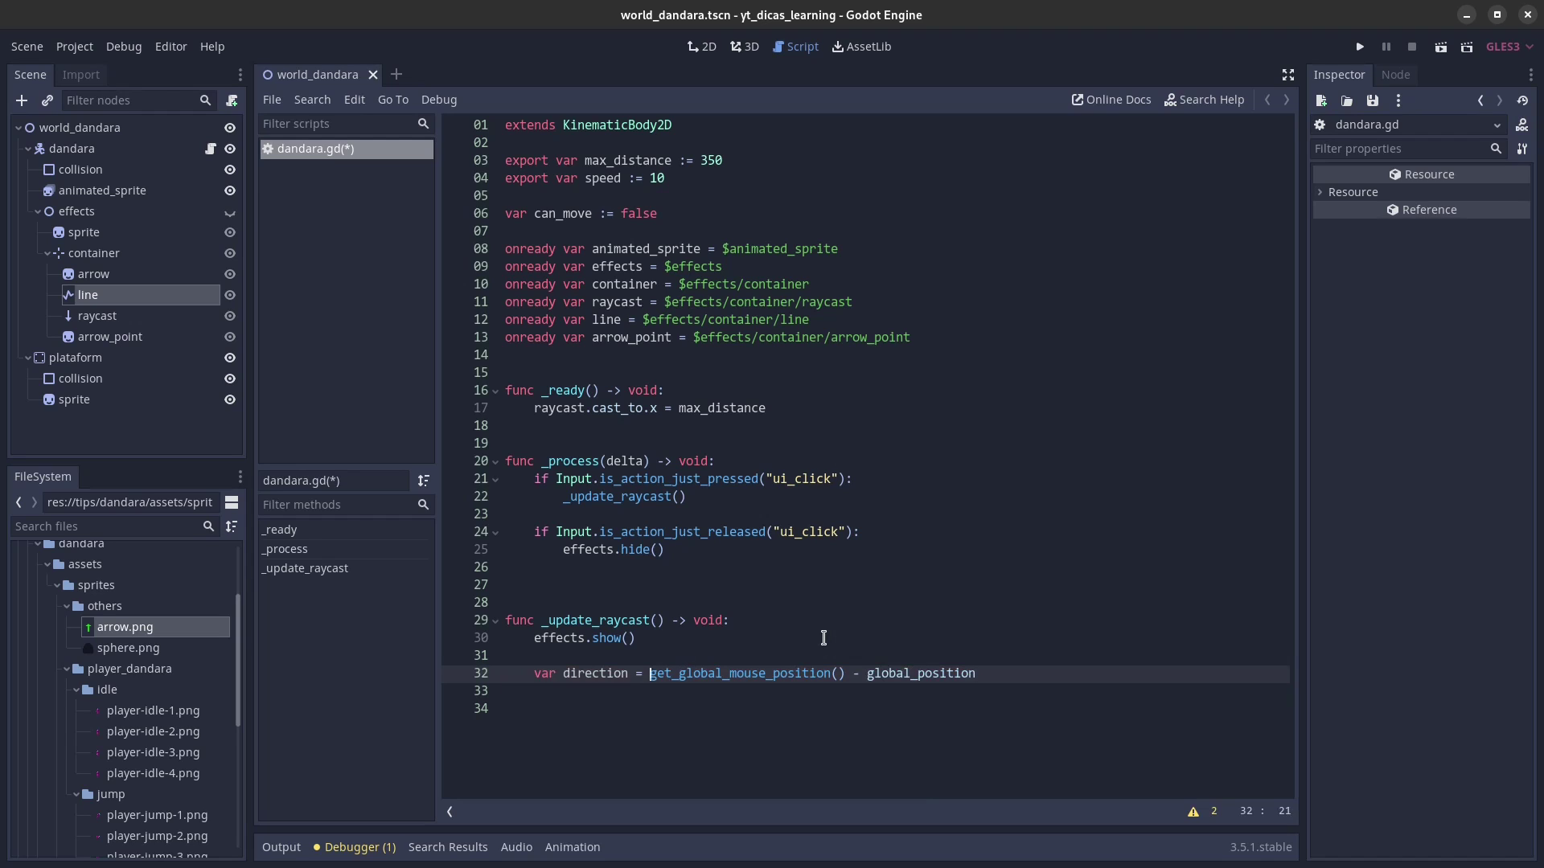
pyautogui.write('()')
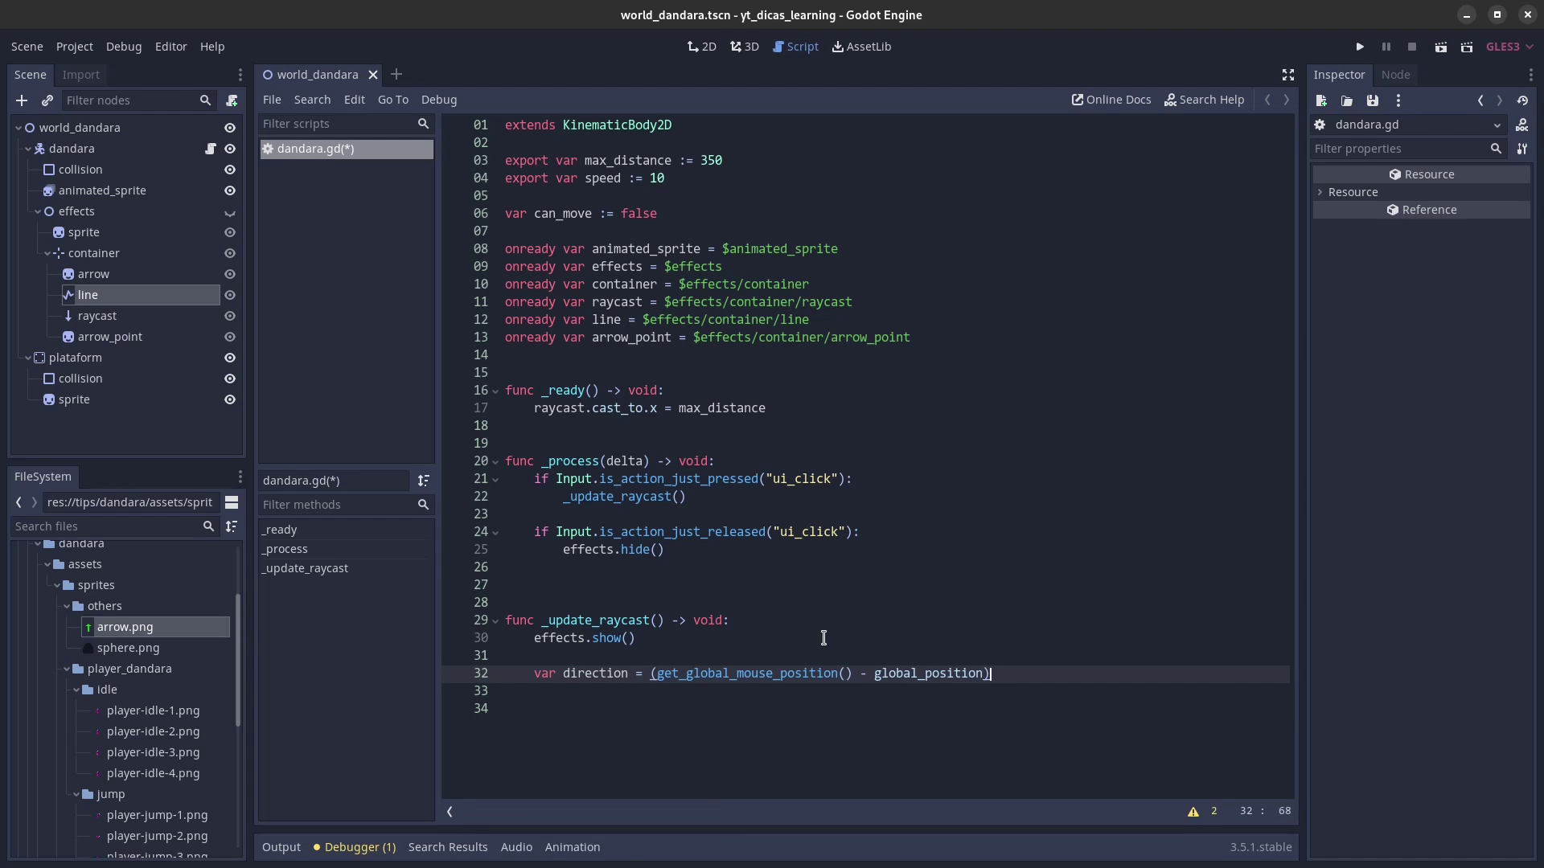
pyautogui.write('.no')
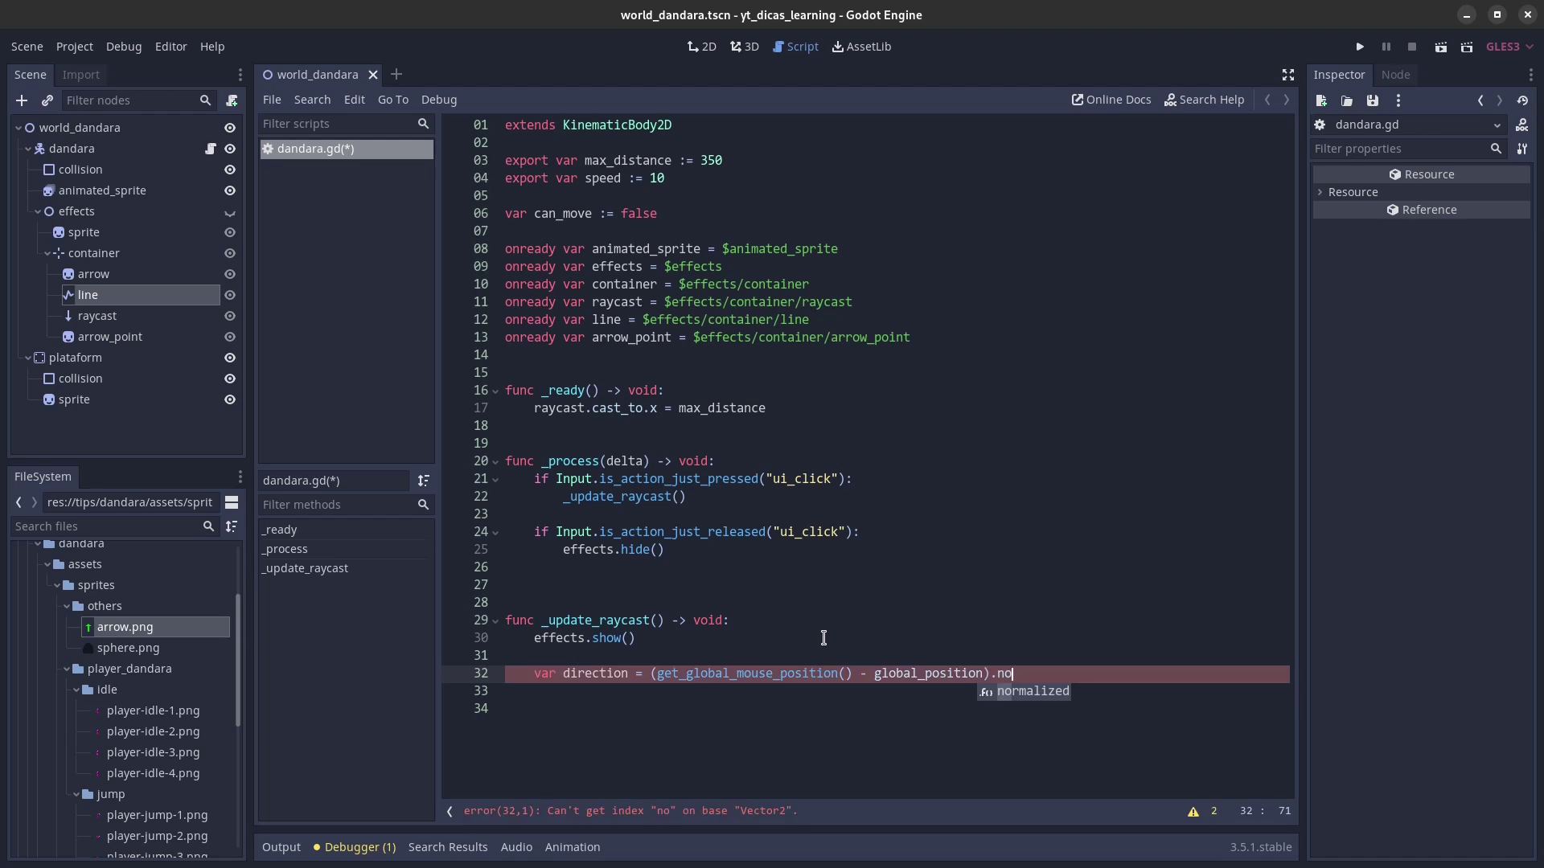
pyautogui.press('Return')
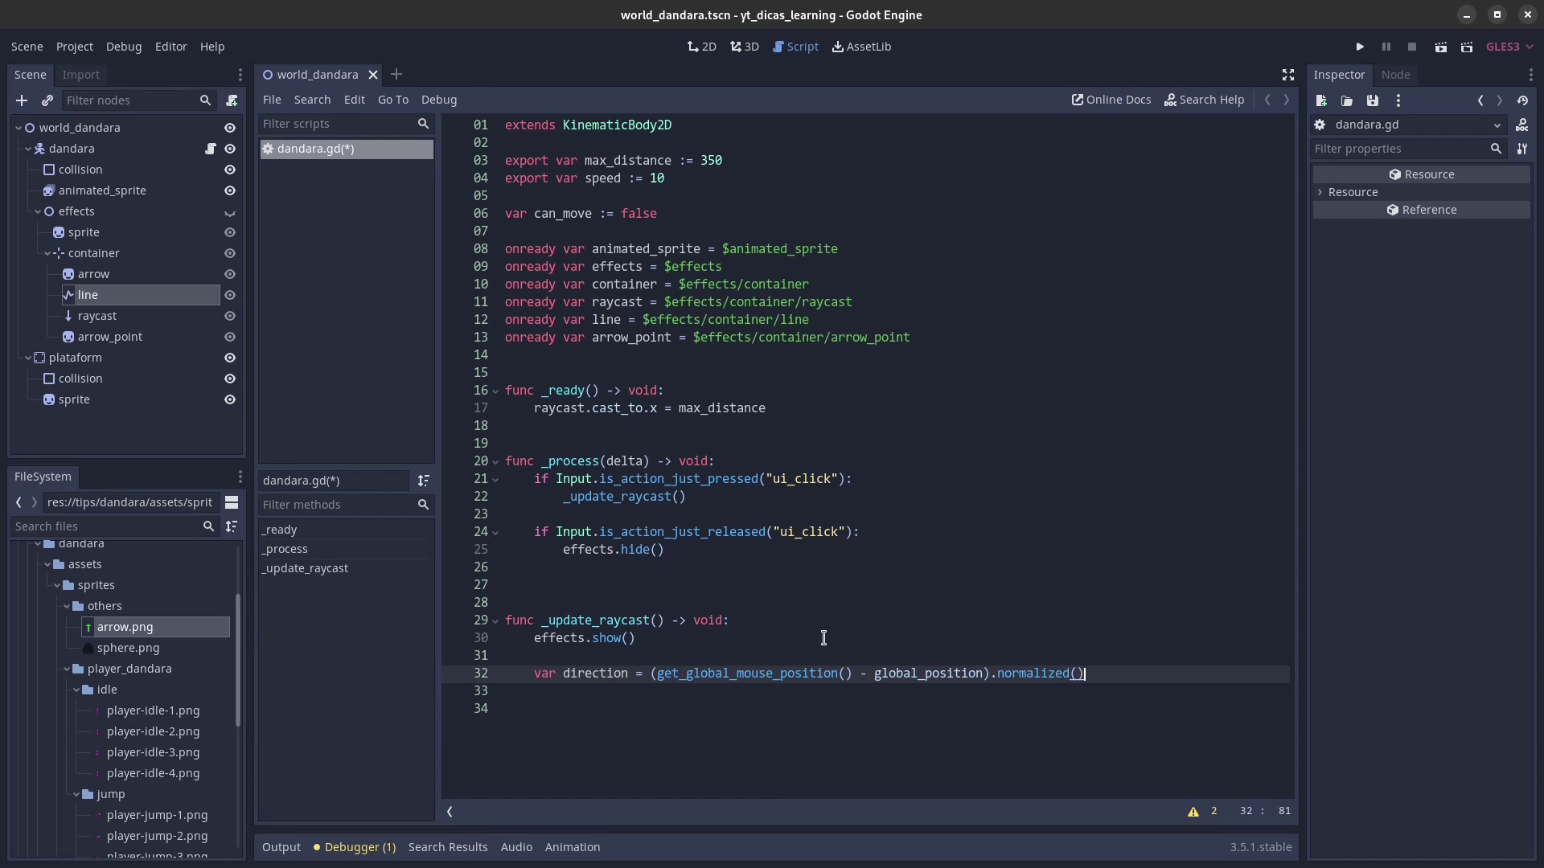
# Step: Set container.global_rotation = direction.angle() on the next line
pyautogui.press('Return')
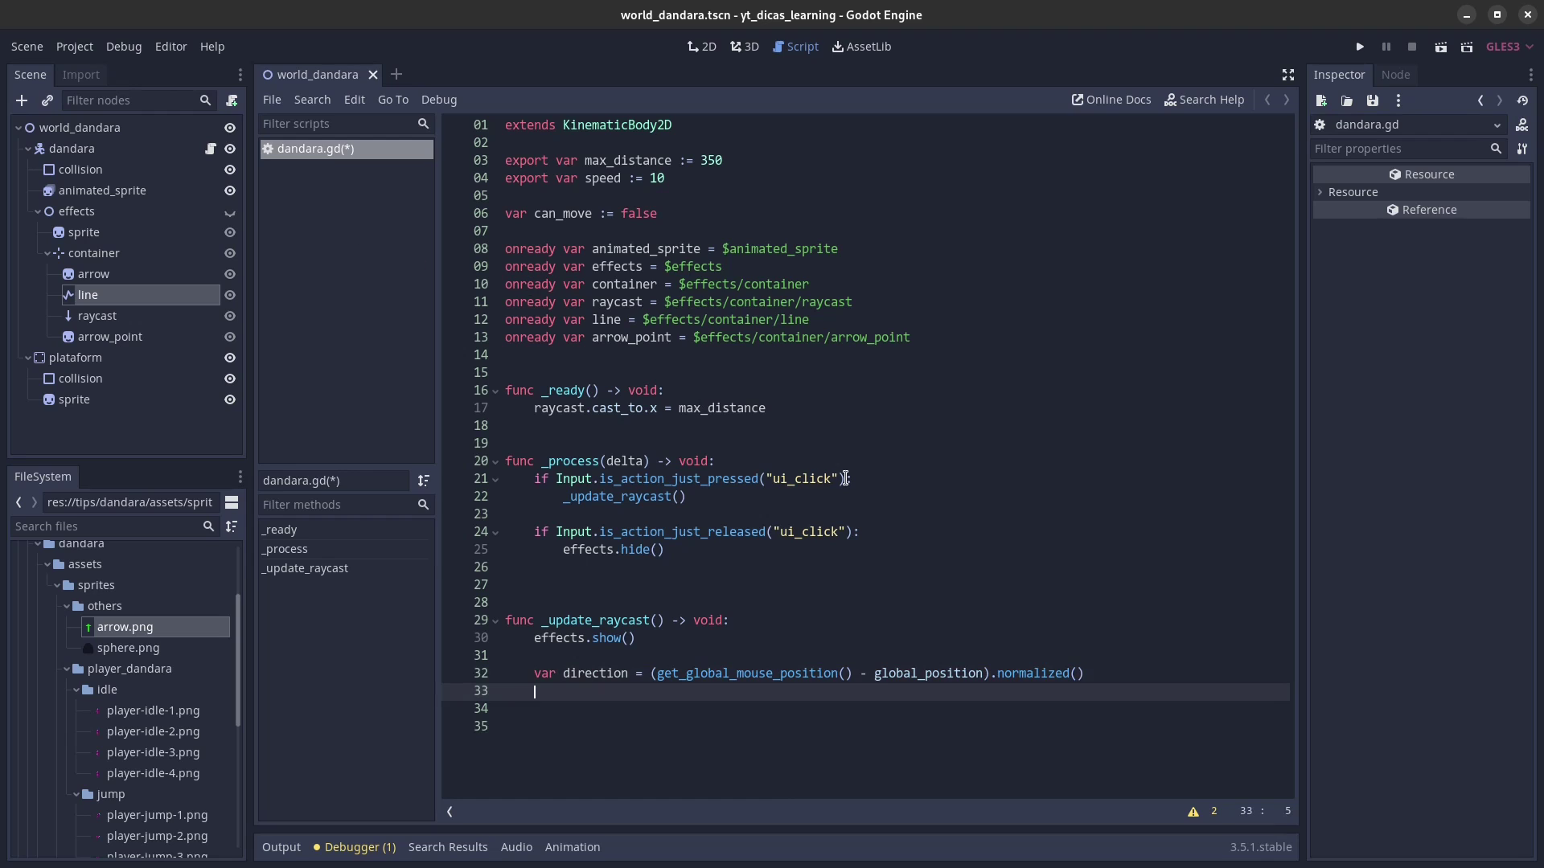
pyautogui.write('cont')
pyautogui.press('Return')
pyautogui.write('glora')
pyautogui.press('Down')
pyautogui.press('Down')
pyautogui.press('Down')
pyautogui.press('Return')
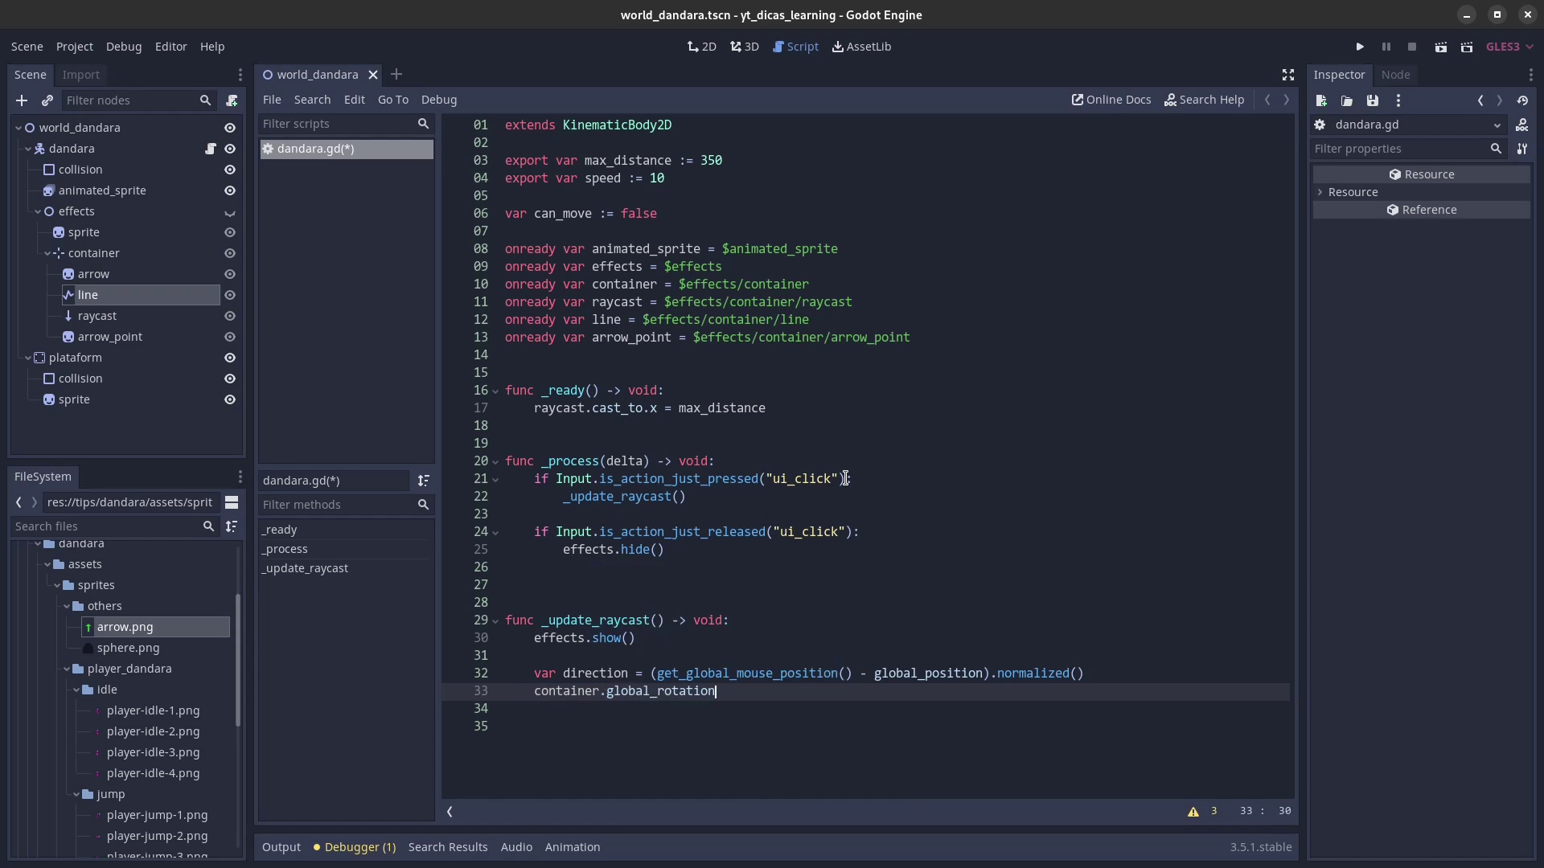
pyautogui.write(' = dire')
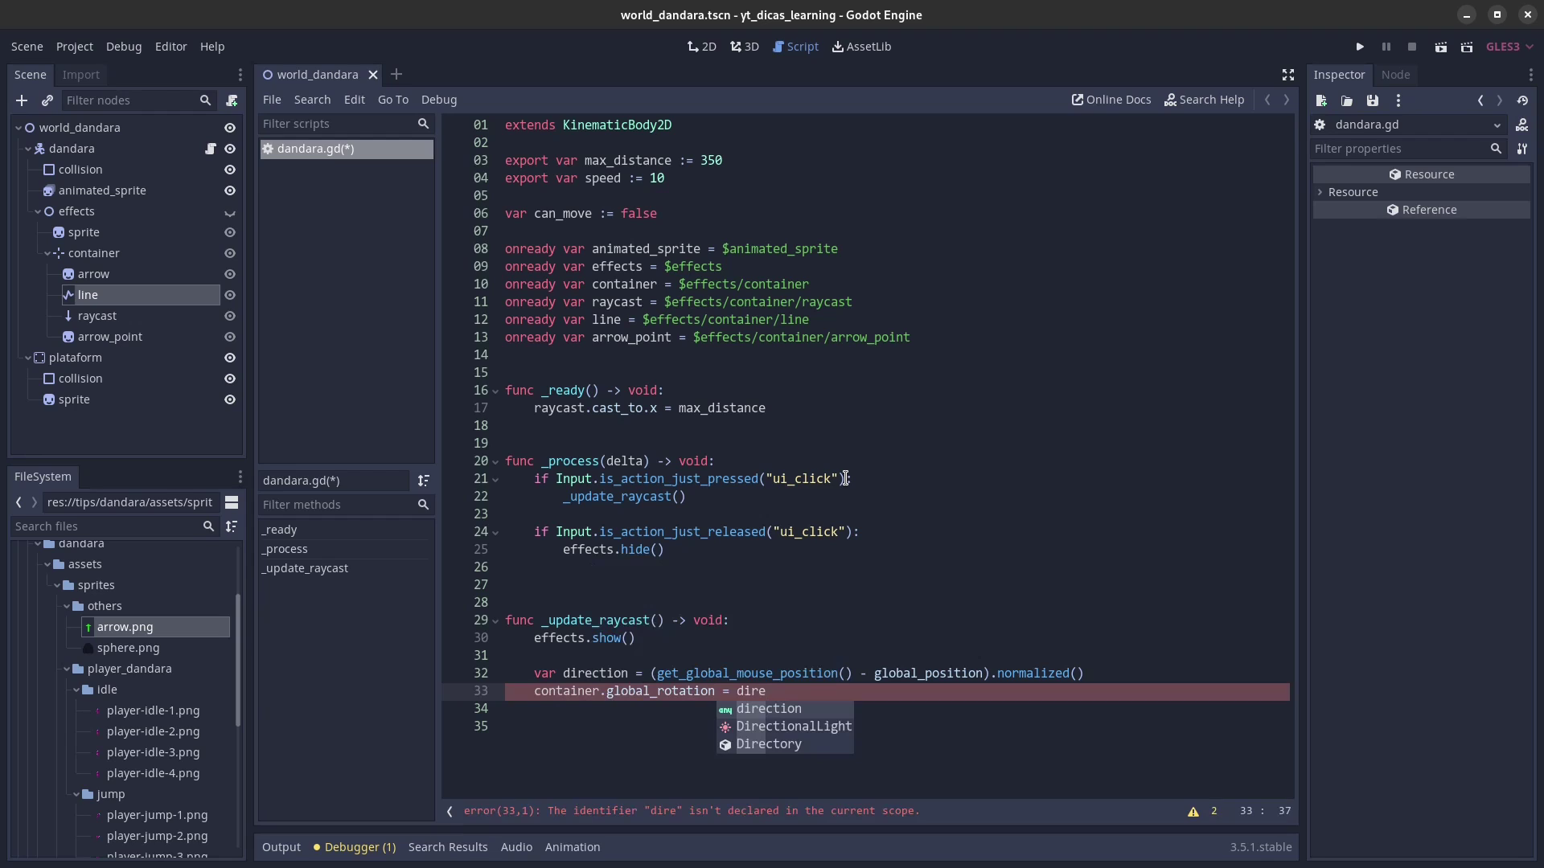
pyautogui.press('Return')
pyautogui.write('.an')
pyautogui.press('Return')
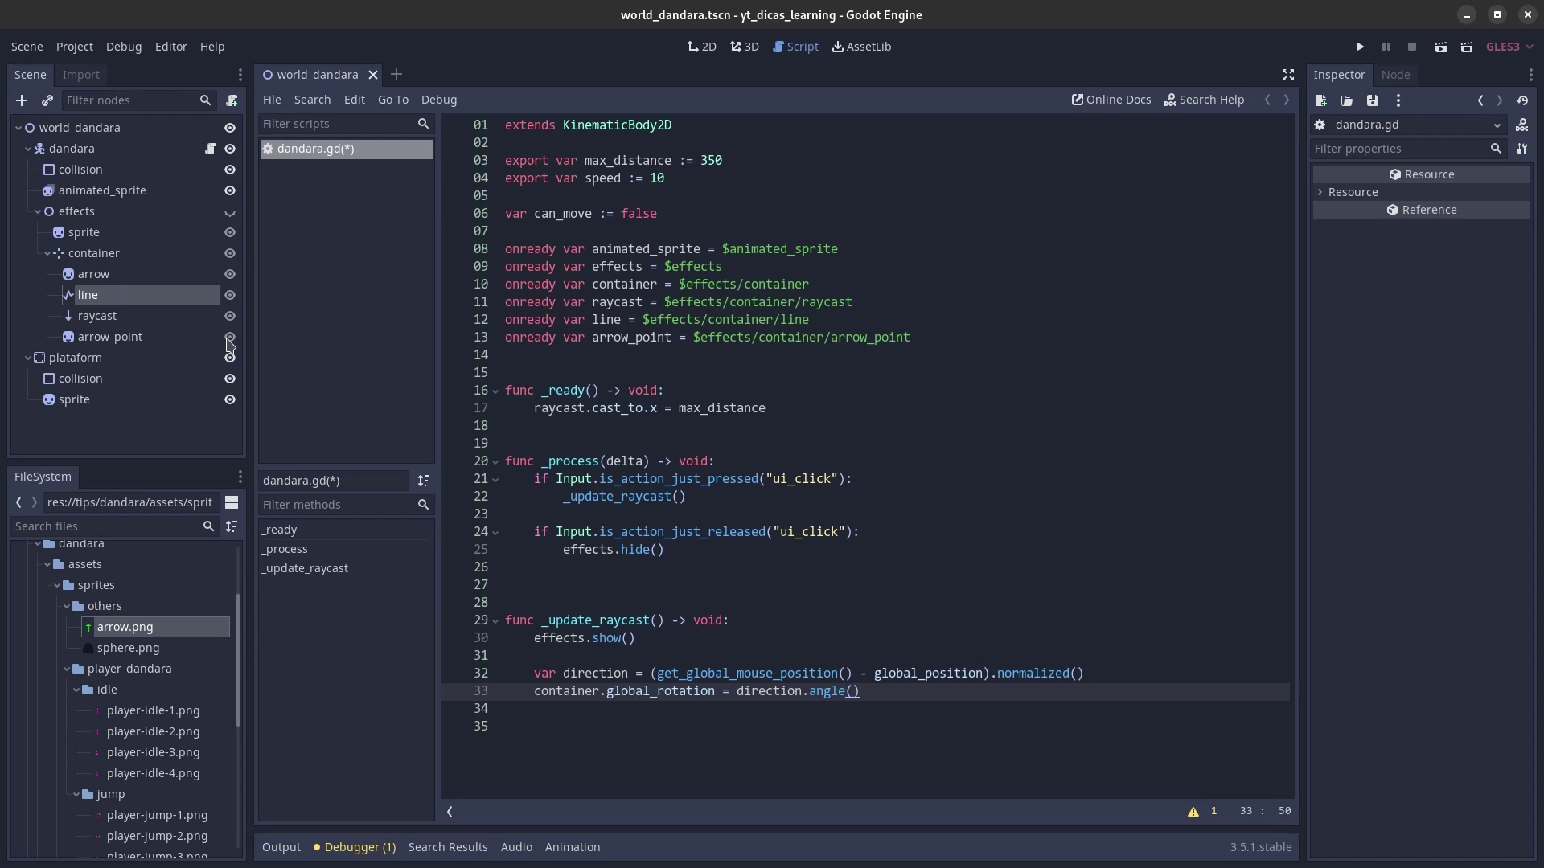
# Step: Hide arrow_point, run the scene to try aiming, then return to dandara.gd
pyautogui.click(230, 337)
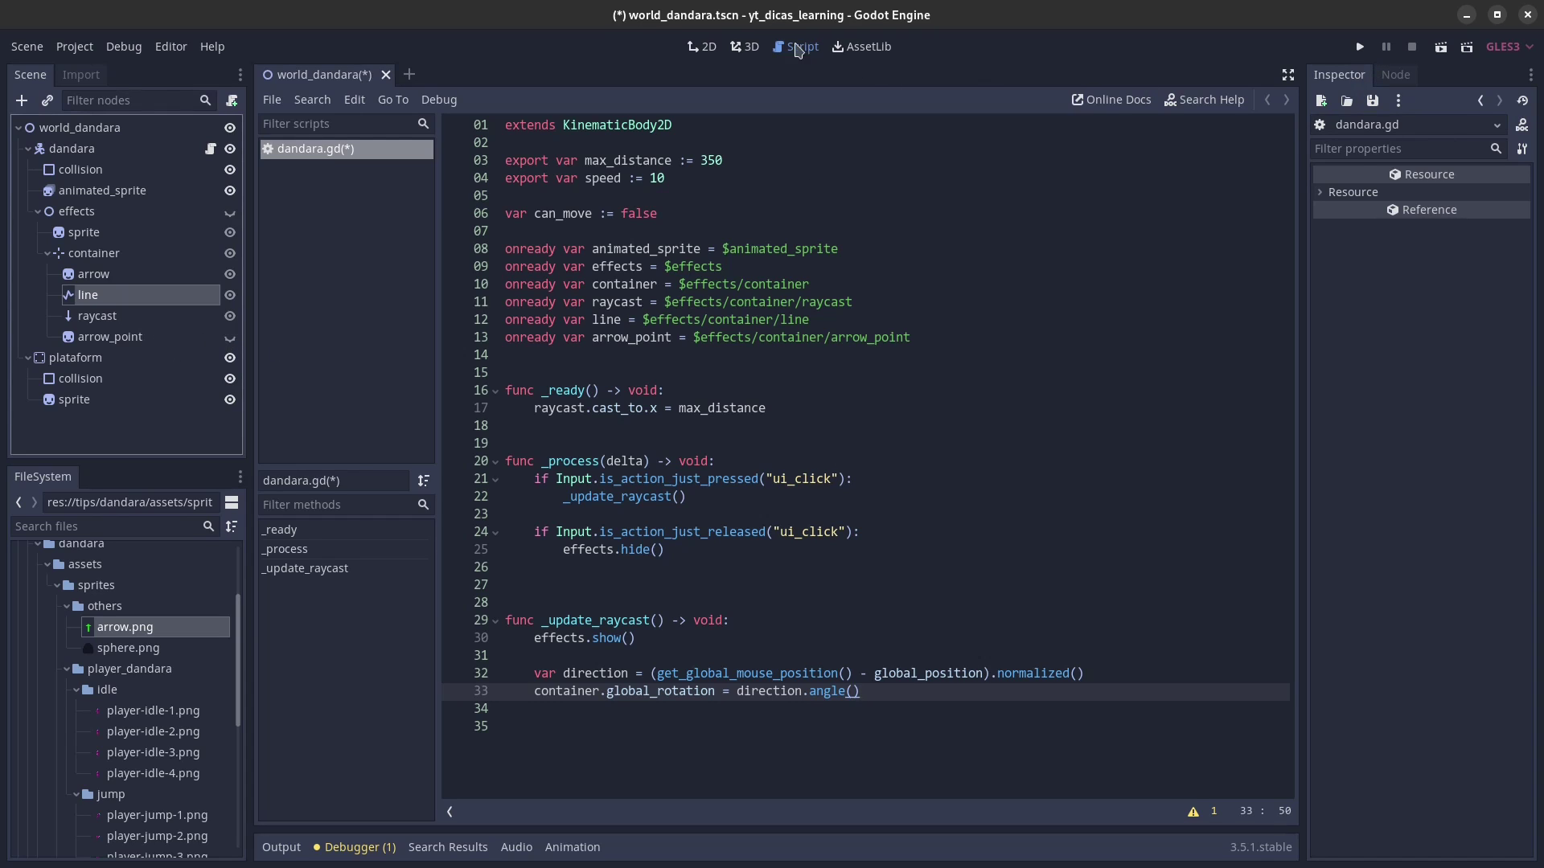
pyautogui.click(711, 46)
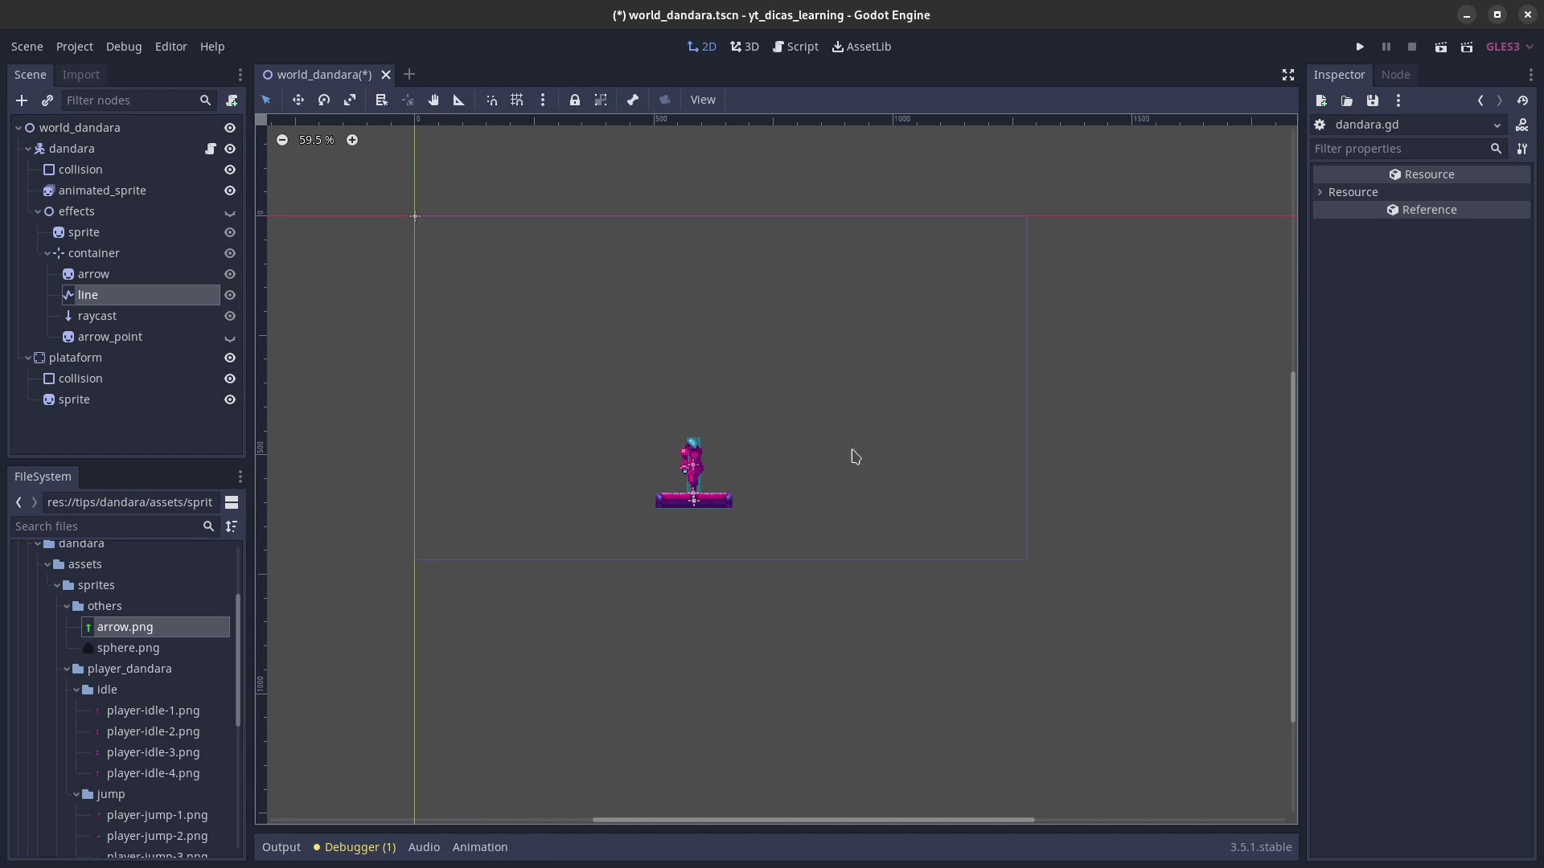
pyautogui.click(1440, 47)
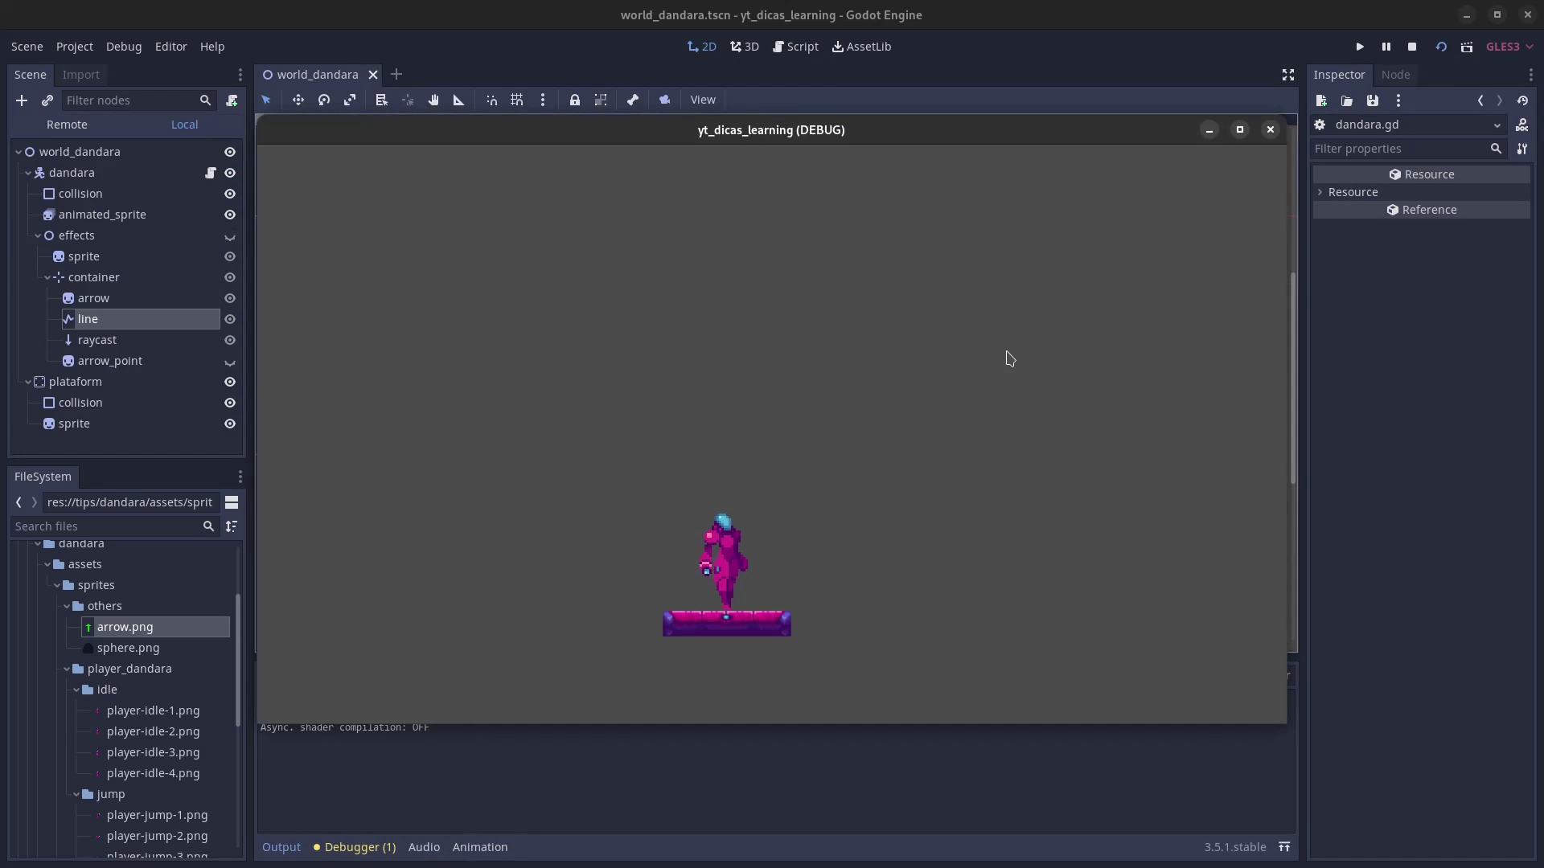
pyautogui.click(1056, 388)
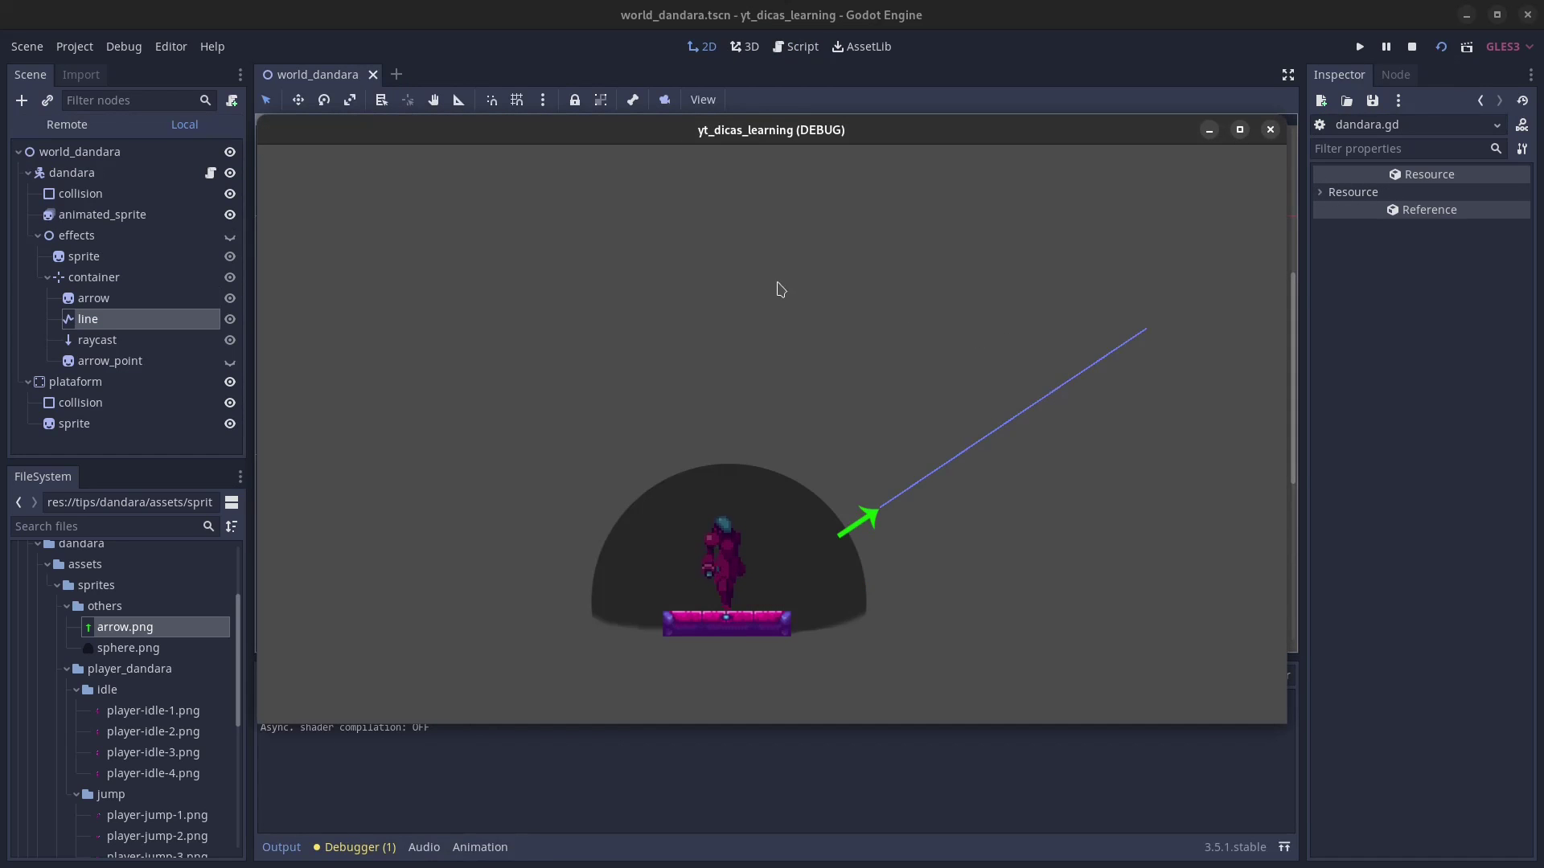
pyautogui.click(1270, 130)
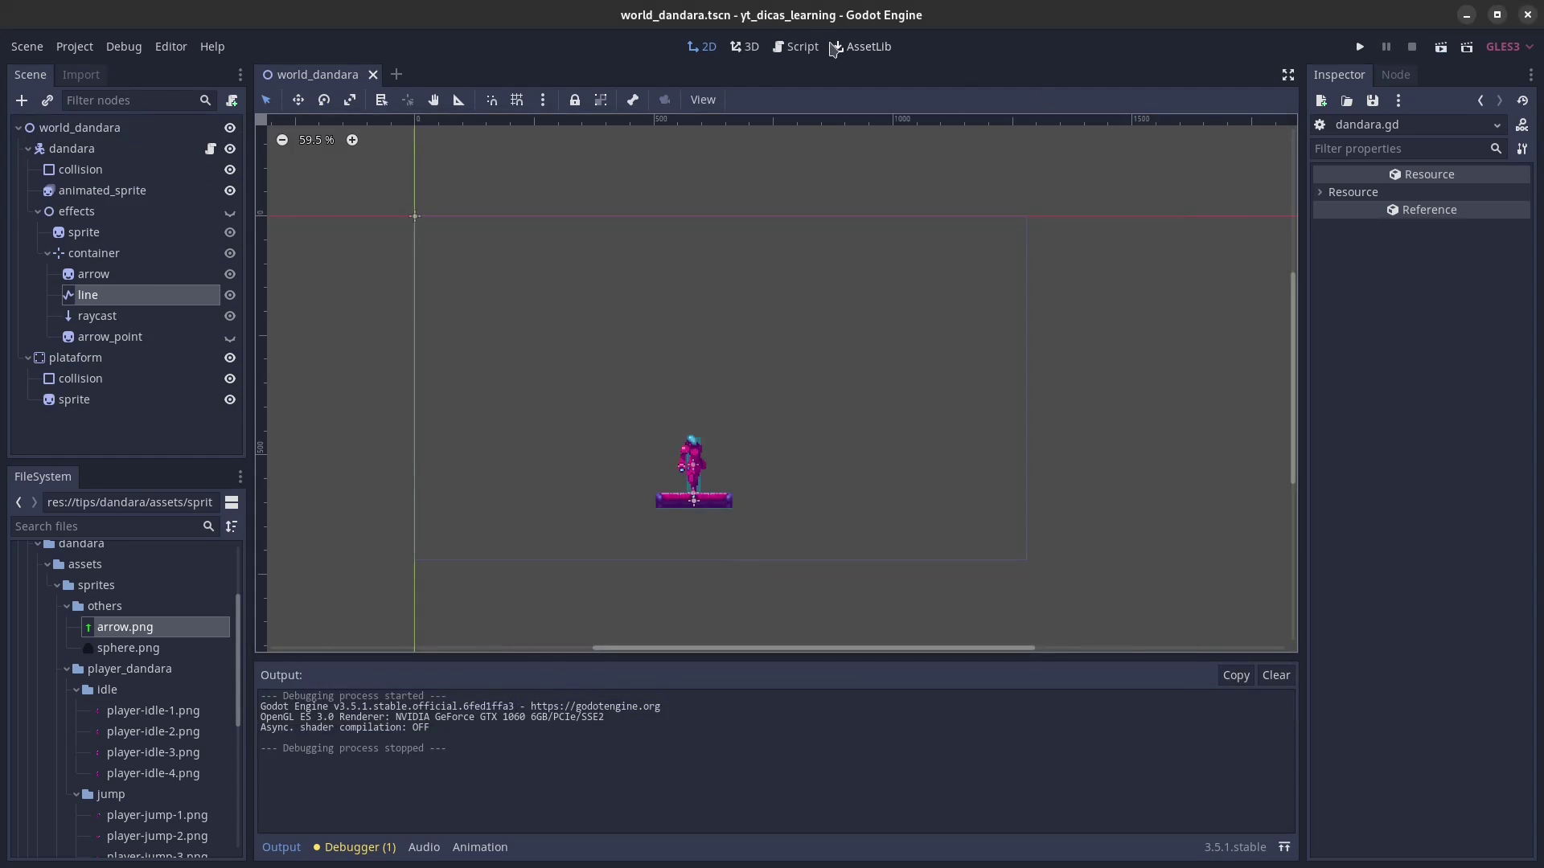
pyautogui.click(800, 47)
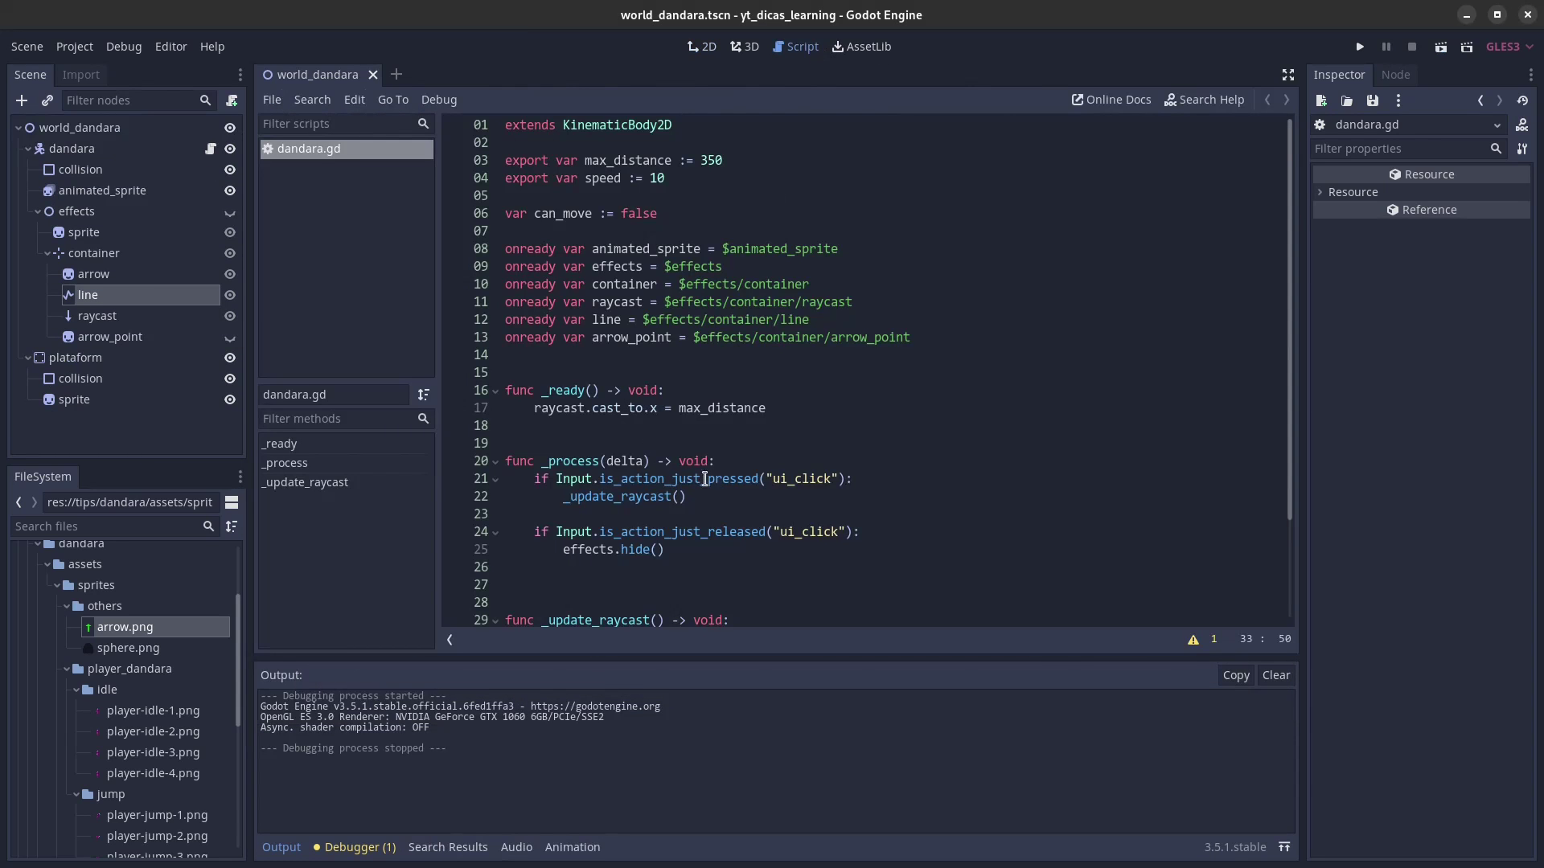
# Step: Change line 21 to is_action_pressed and run the game to test continuous aiming
pyautogui.click(702, 480)
pyautogui.press('BackSpace')
pyautogui.press('BackSpace')
pyautogui.press('BackSpace')
pyautogui.press('BackSpace')
pyautogui.press('BackSpace')
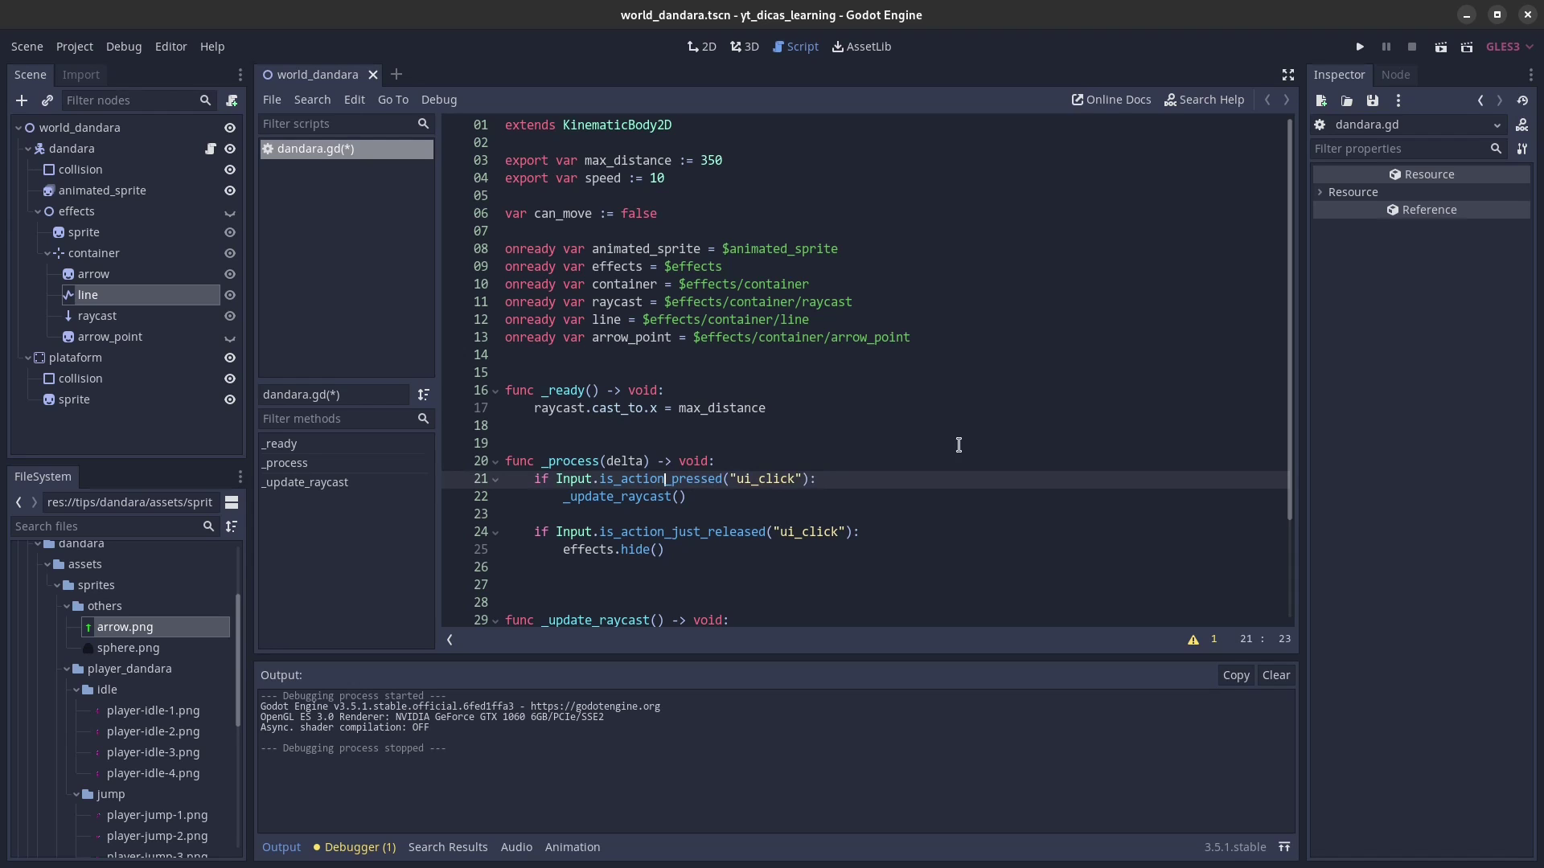
pyautogui.click(1441, 47)
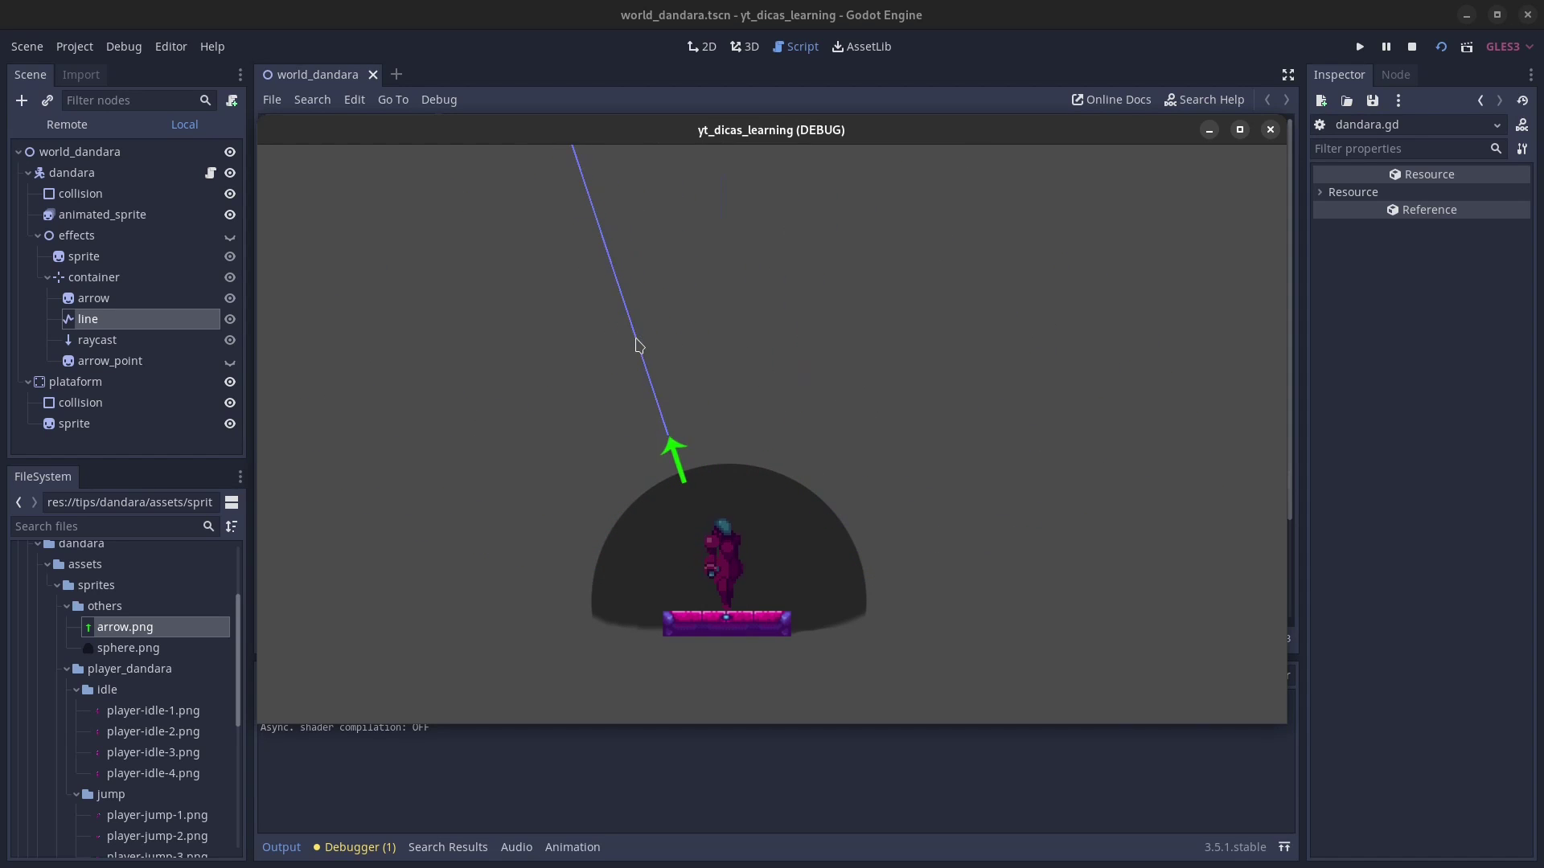
pyautogui.press('F8')
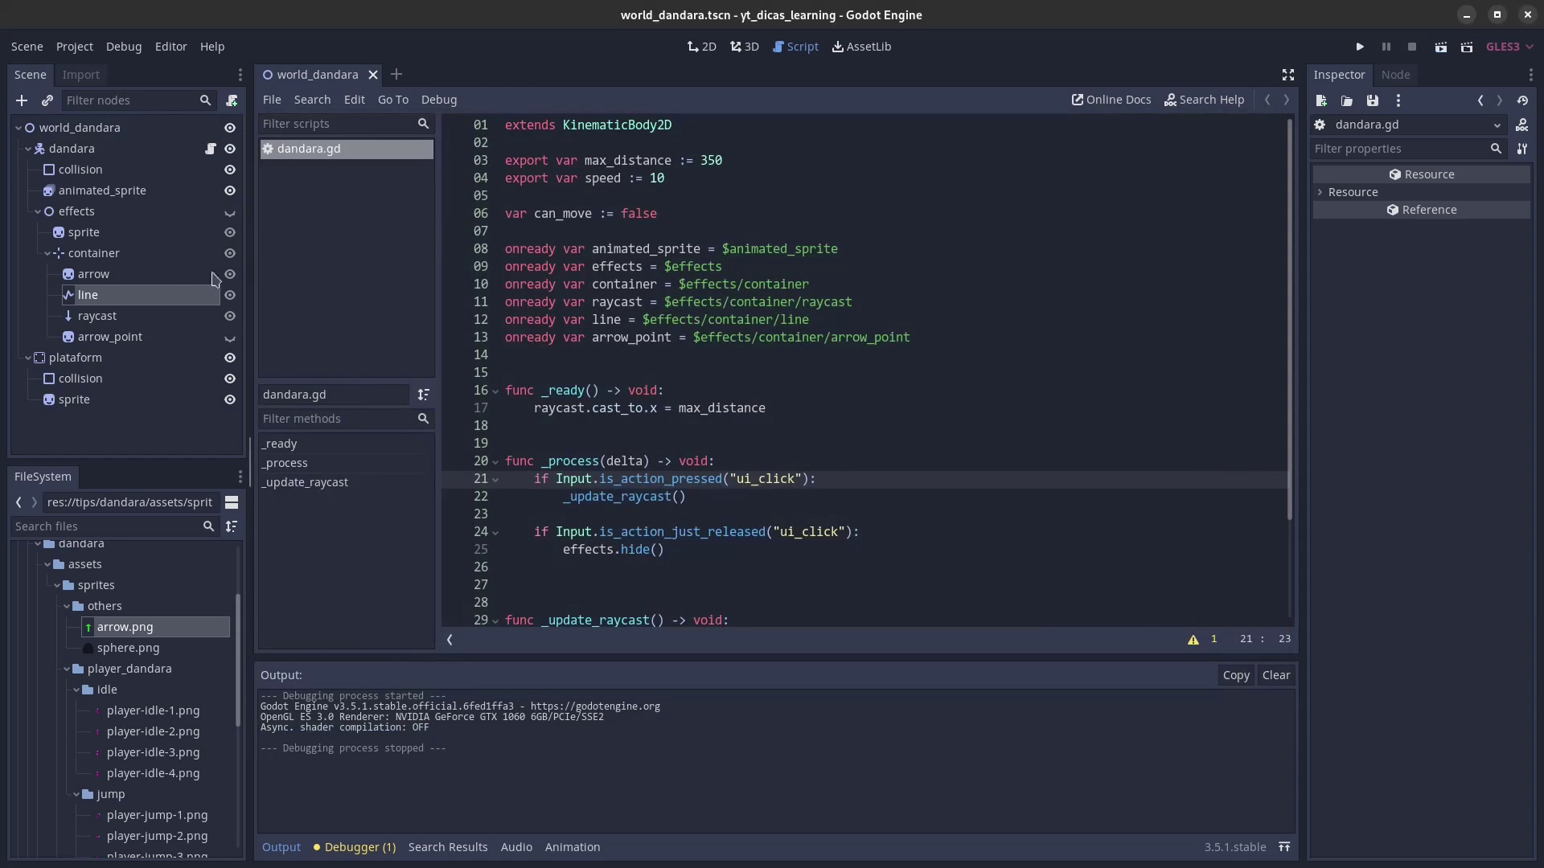
# Step: Select dandara and plataforma in the 2D view, then rerun the scene to test aiming
pyautogui.click(64, 149)
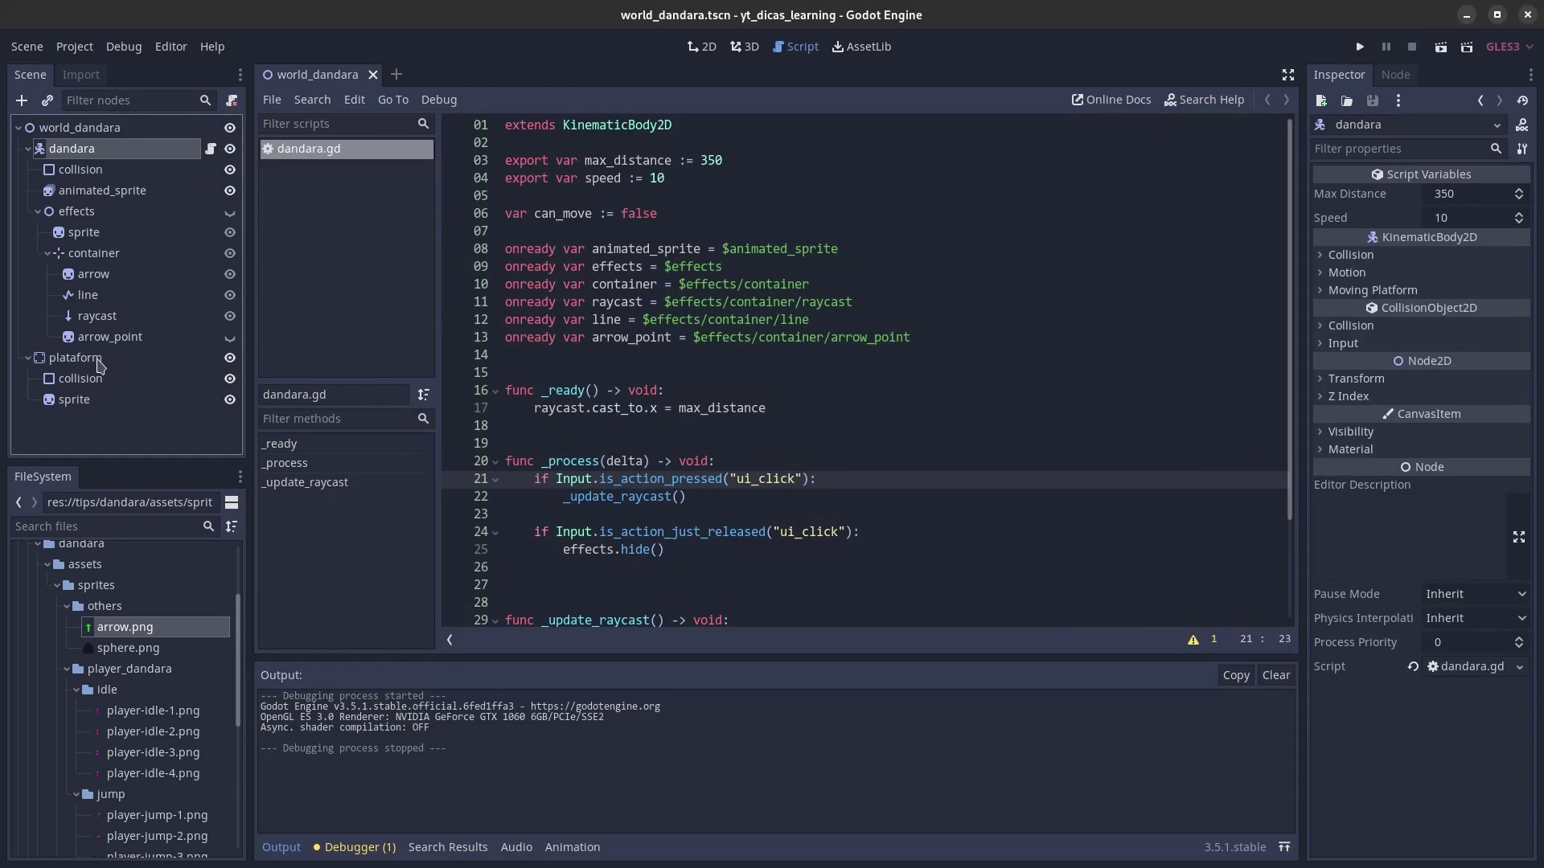
pyautogui.keyDown('ctrl'); pyautogui.click(95, 362); pyautogui.keyUp('ctrl')
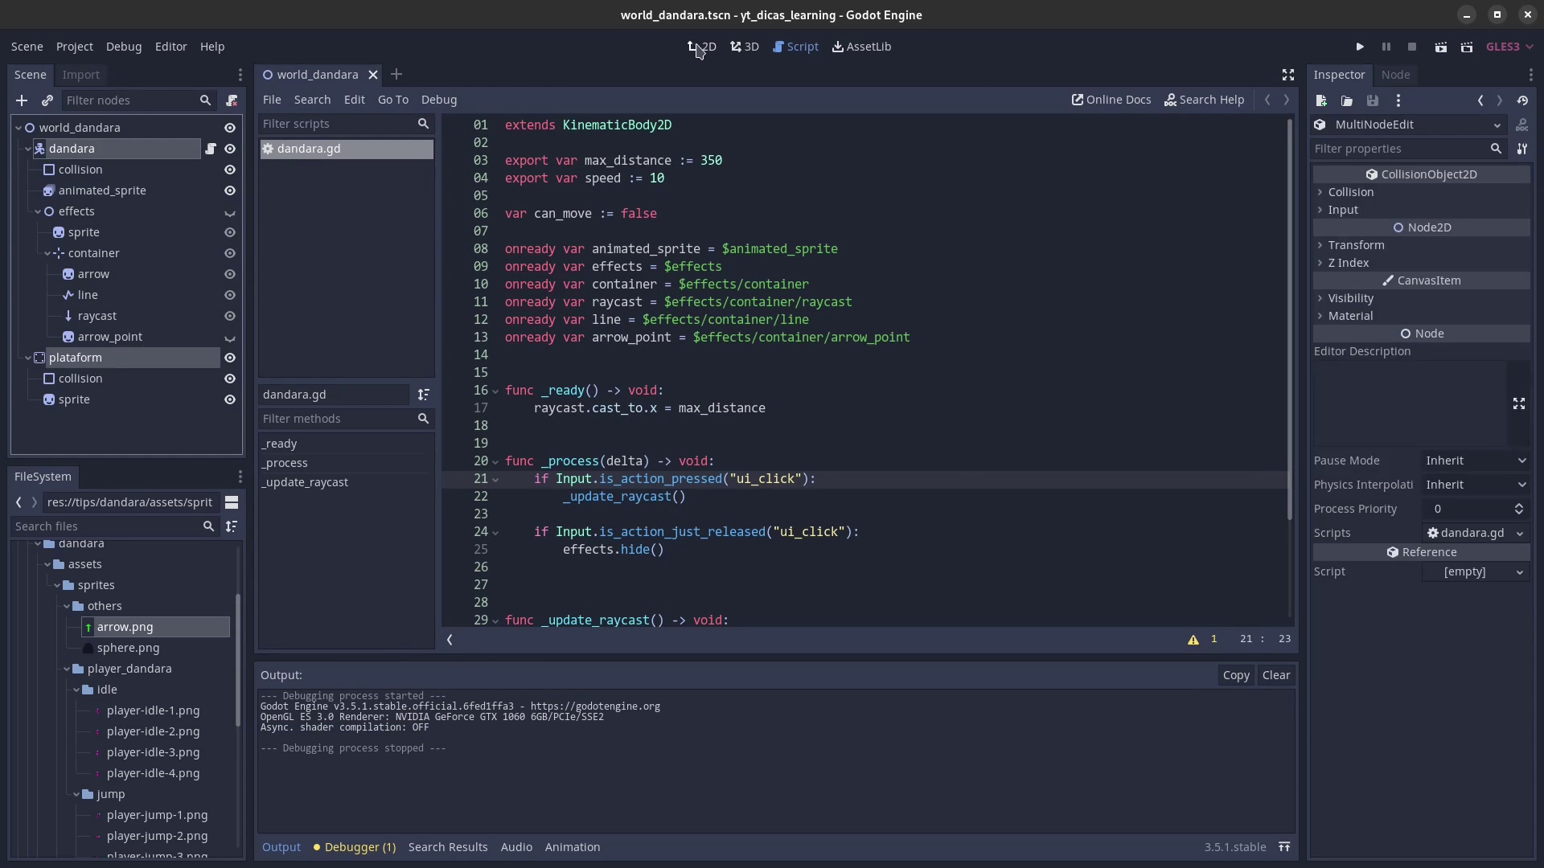
pyautogui.click(699, 49)
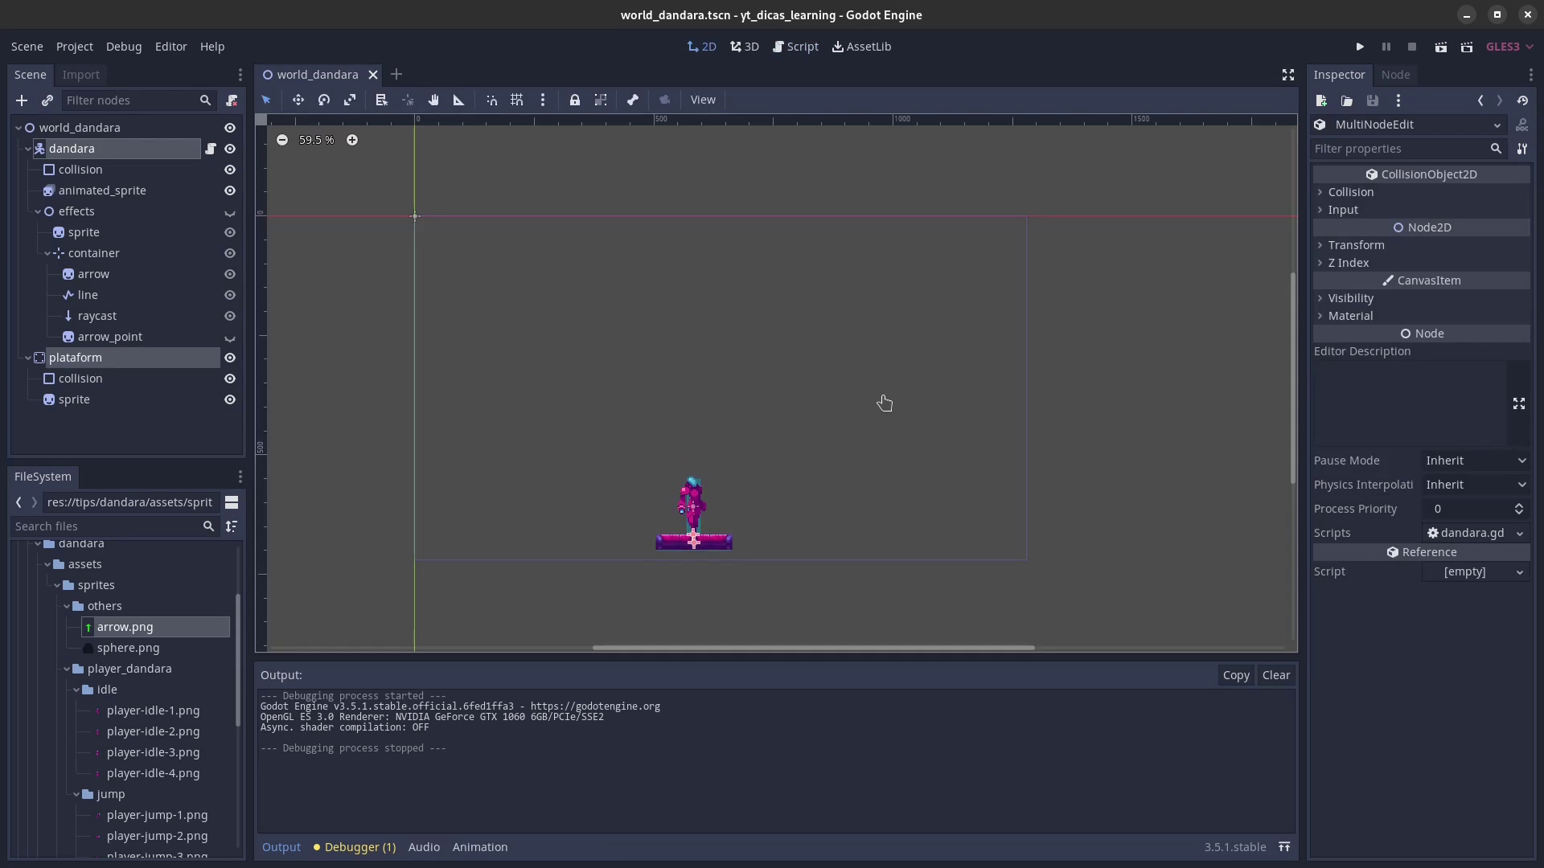
pyautogui.press('F5')
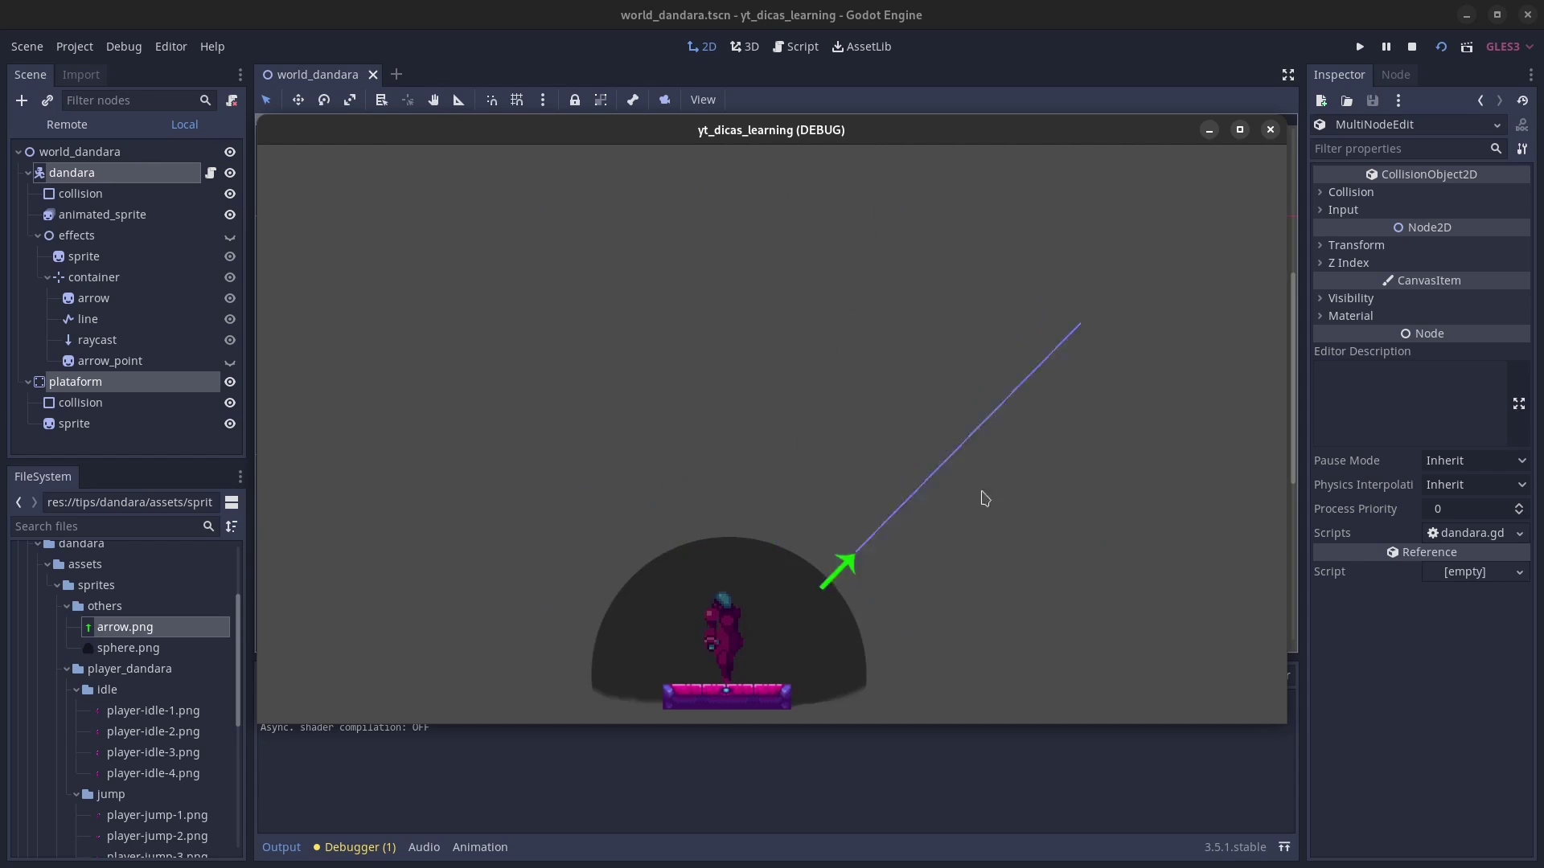
pyautogui.click(1270, 129)
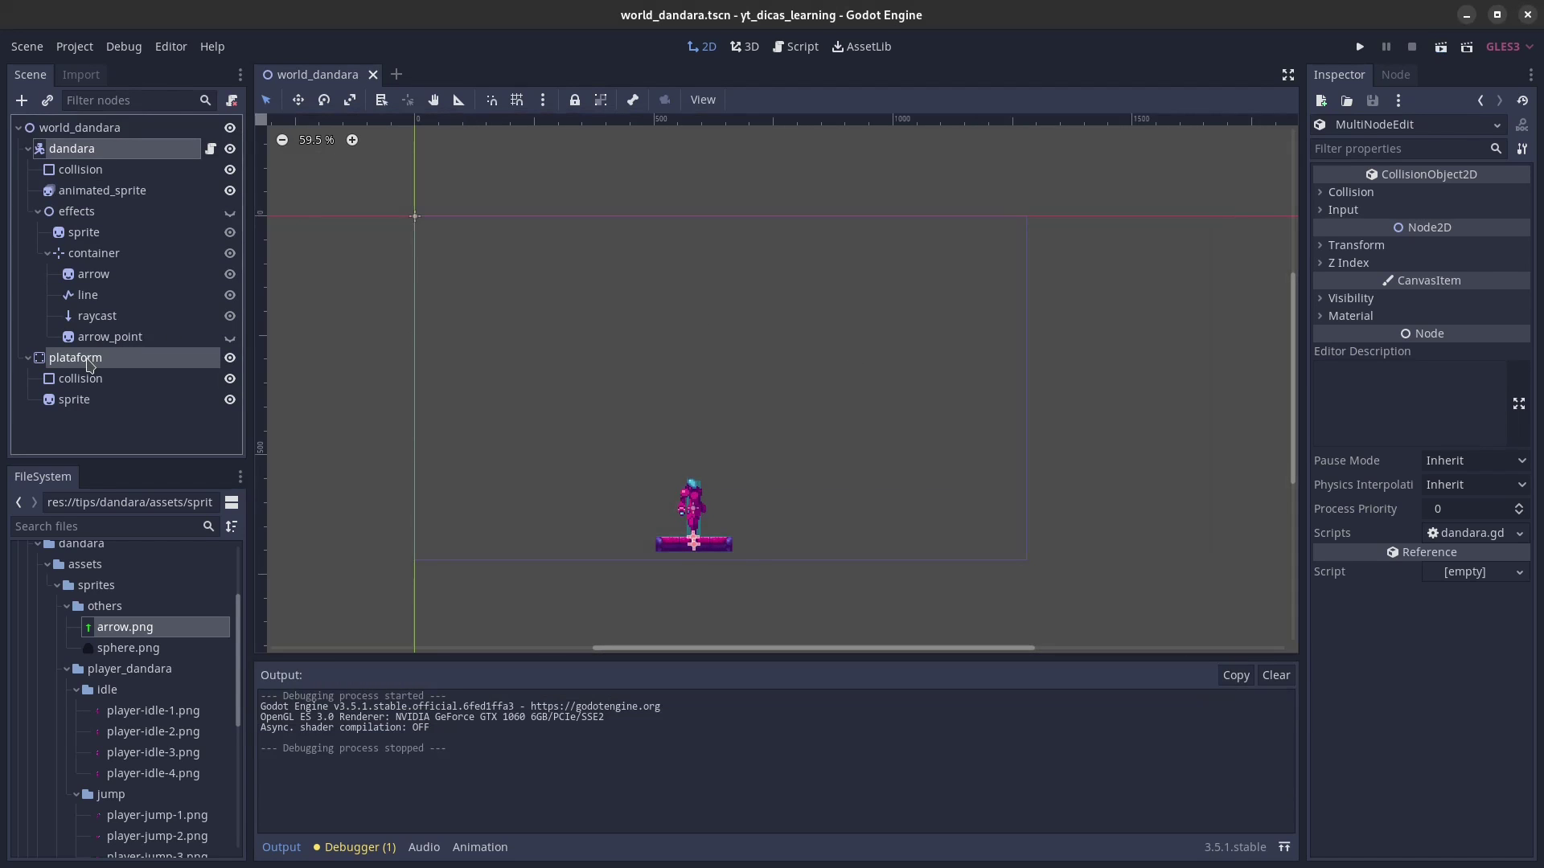
# Step: Duplicate plataforma and stand the copy vertically as a left wall
pyautogui.click(114, 357)
pyautogui.hotkey('ctrl', 'd')
pyautogui.keyDown('alt'); pyautogui.moveTo(796, 522); pyautogui.dragTo(576, 391); pyautogui.keyUp('alt')
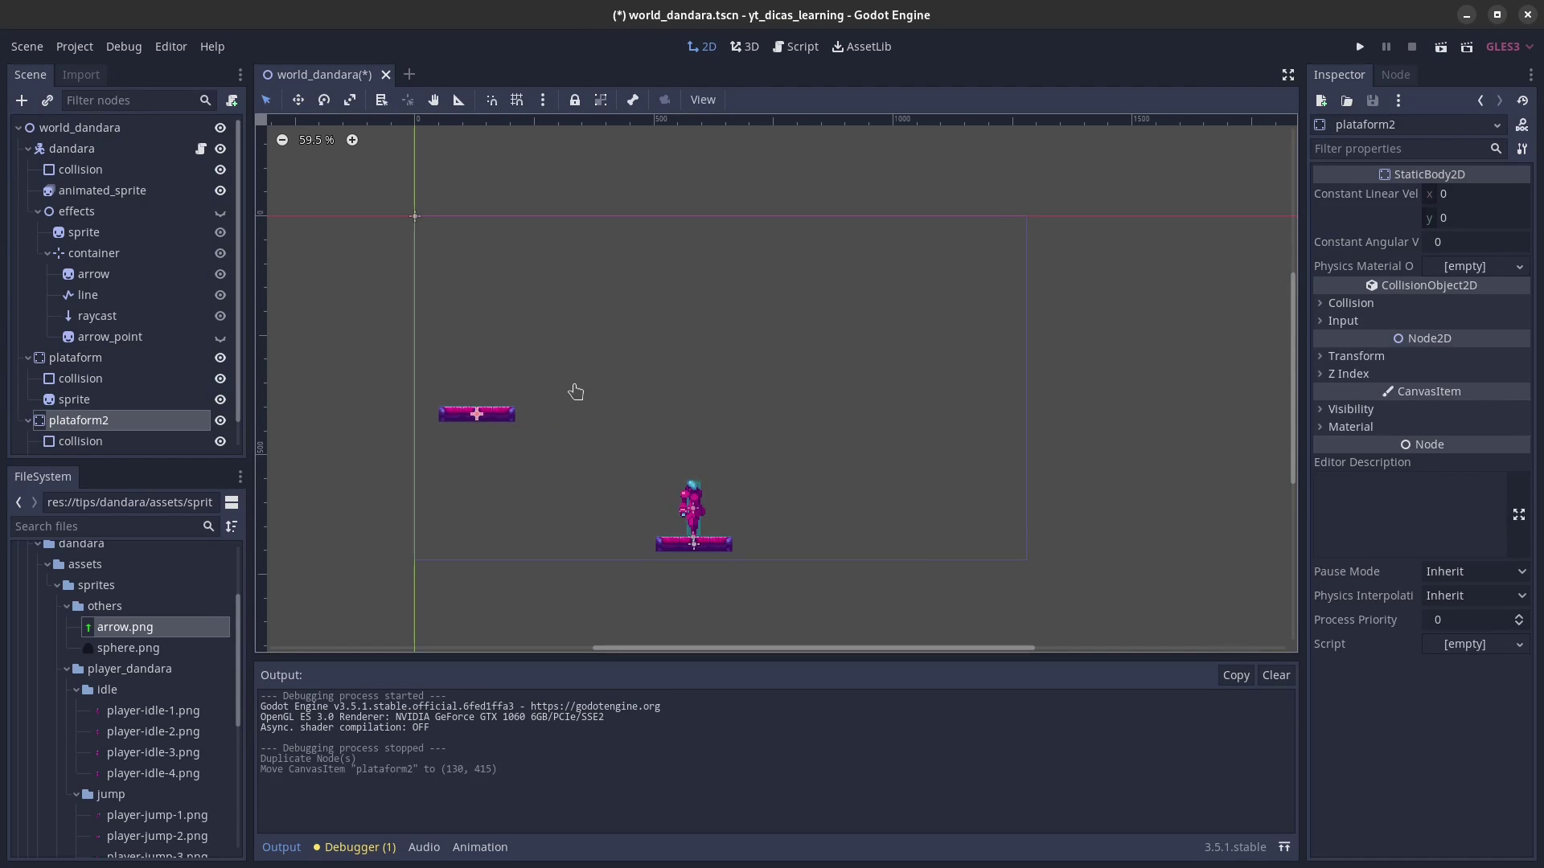
pyautogui.keyDown('ctrl'); pyautogui.moveTo(562, 272); pyautogui.dragTo(675, 539); pyautogui.keyUp('ctrl')
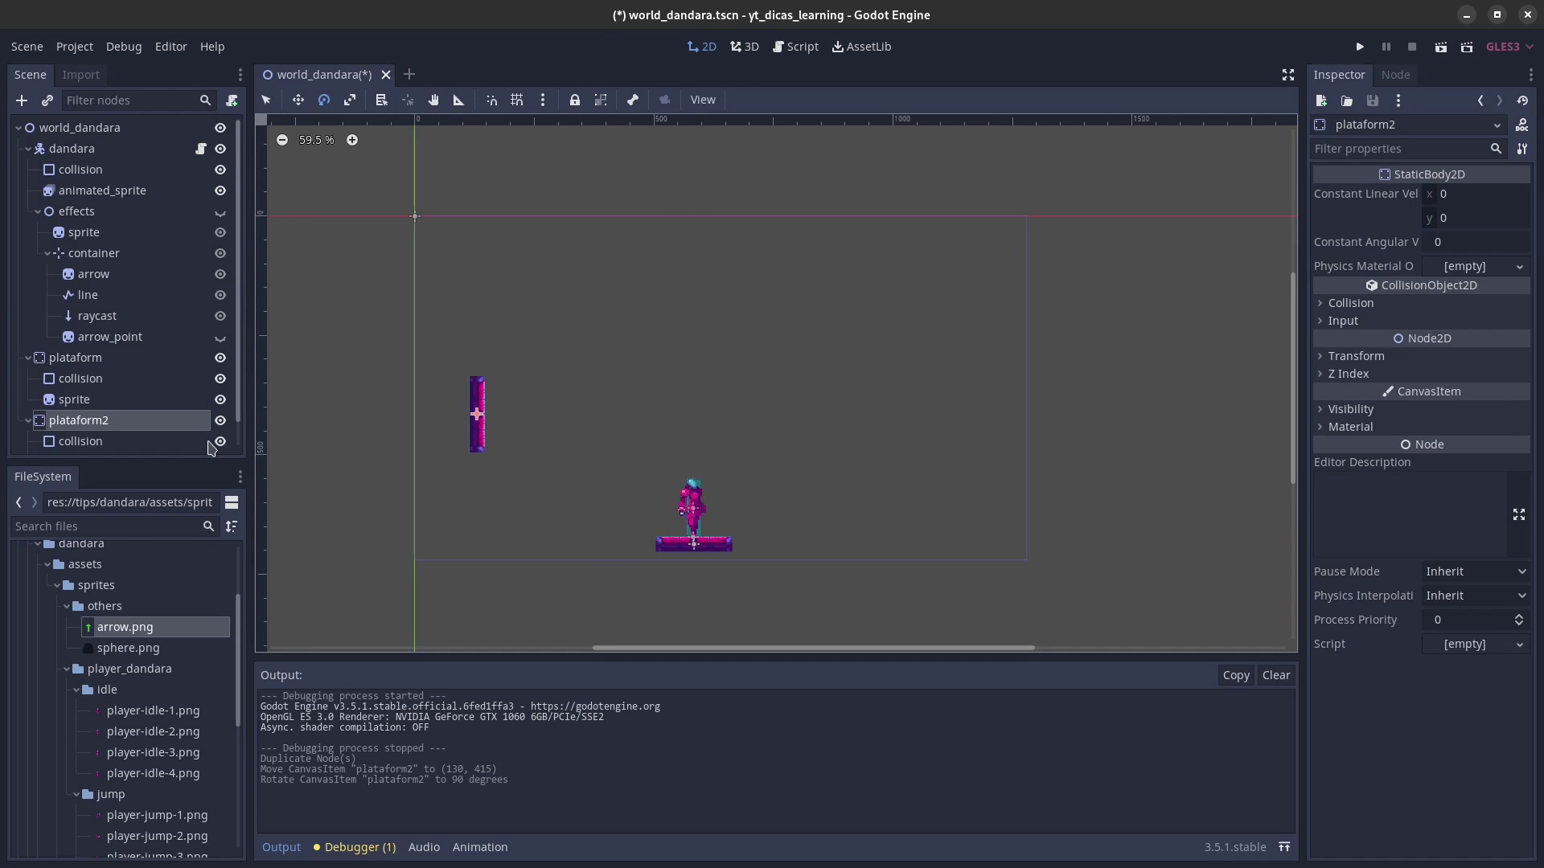
# Step: Duplicate again and place a horizontal ceiling platform above the character
pyautogui.hotkey('ctrl', 'd')
pyautogui.hotkey('ctrl', 'z')
pyautogui.moveTo(562, 448)
pyautogui.mouseDown()
pyautogui.moveTo(842, 370)
pyautogui.moveTo(915, 259)
pyautogui.moveTo(742, 554)
pyautogui.mouseUp()
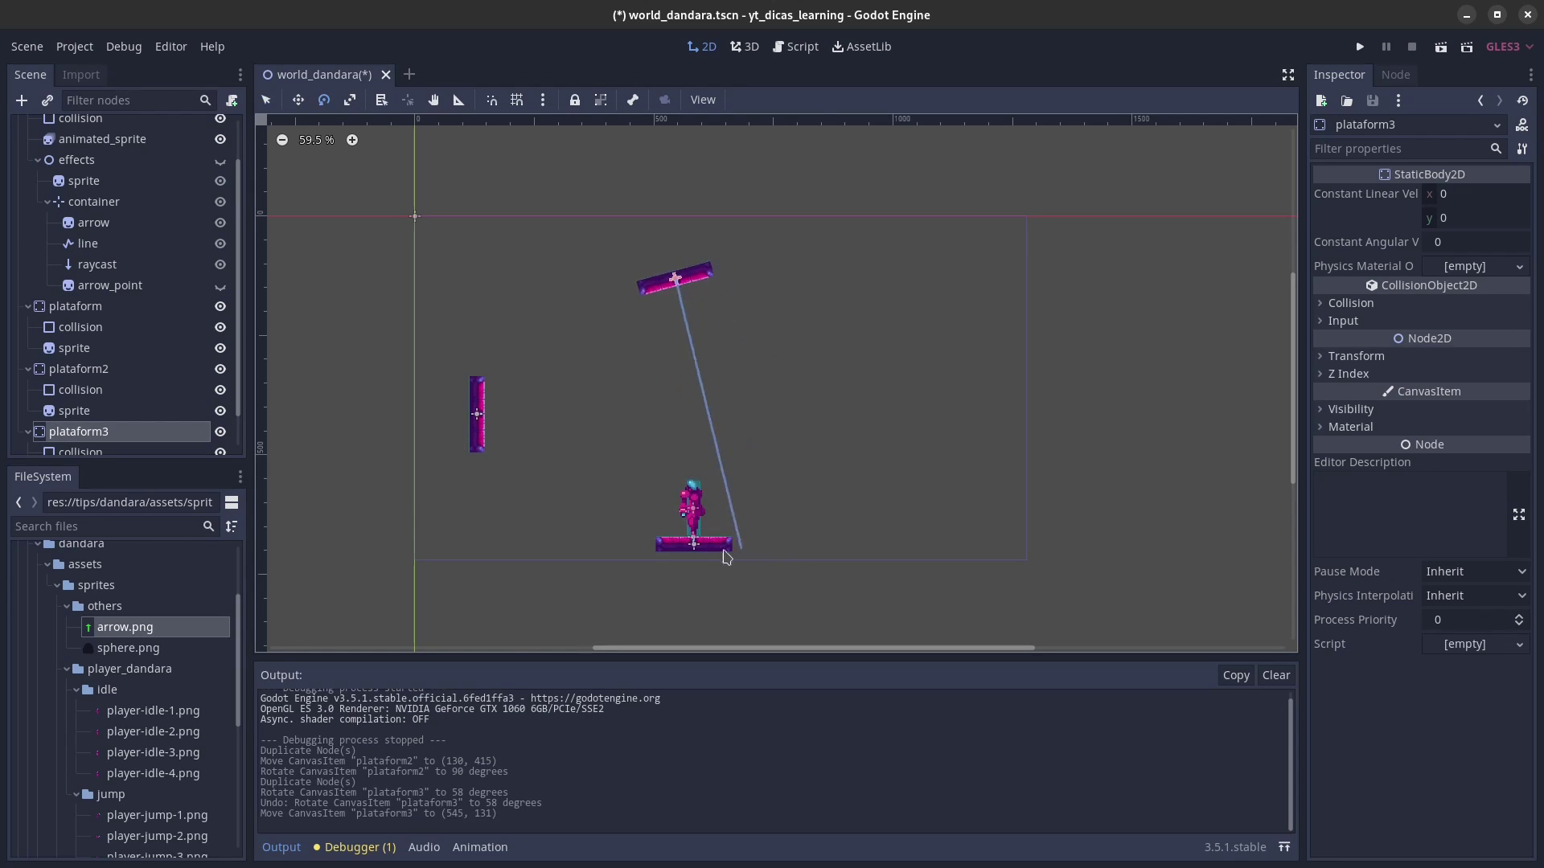
pyautogui.keyDown('ctrl'); pyautogui.moveTo(741, 554); pyautogui.dragTo(675, 554); pyautogui.keyUp('ctrl')
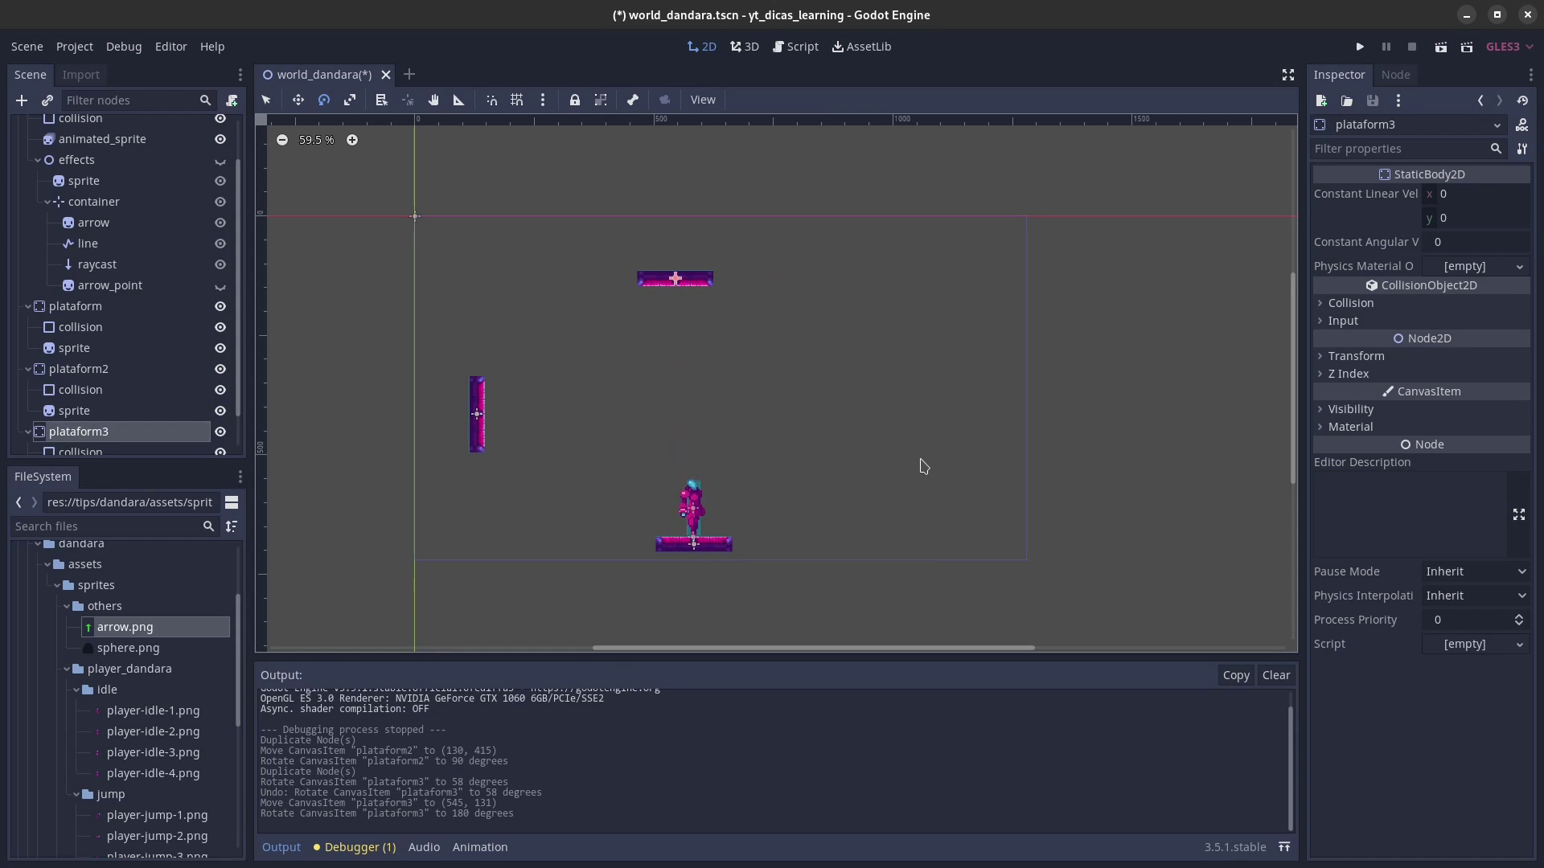
# Step: Add a vertical right-wall platform from another duplicate, then test aiming in the game
pyautogui.hotkey('ctrl', 'd')
pyautogui.moveTo(914, 409); pyautogui.dragTo(1120, 505)
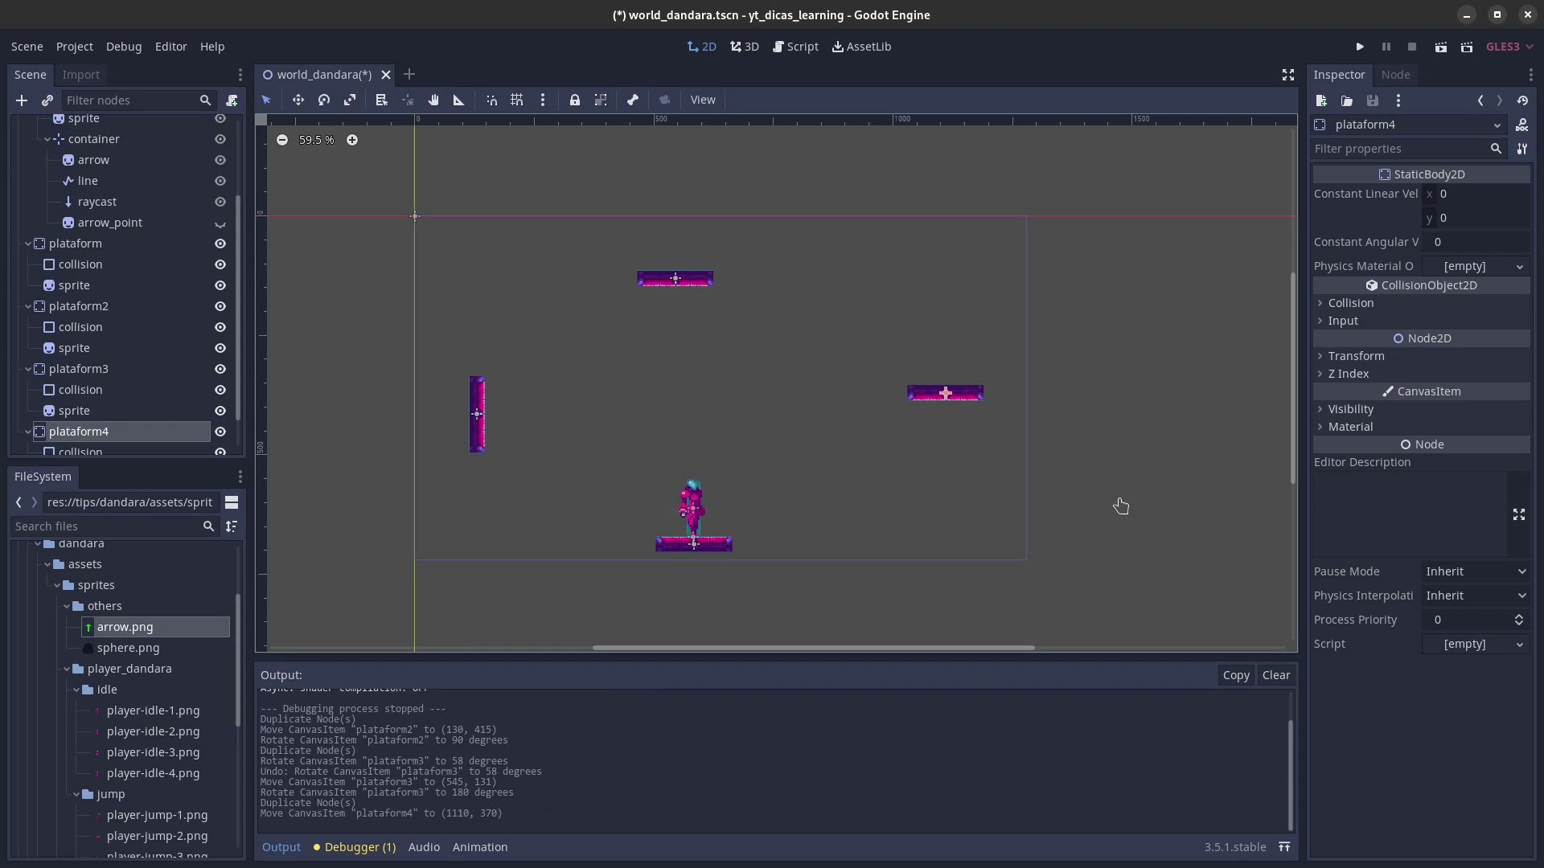
pyautogui.keyDown('ctrl'); pyautogui.moveTo(1125, 480); pyautogui.dragTo(956, 595); pyautogui.keyUp('ctrl')
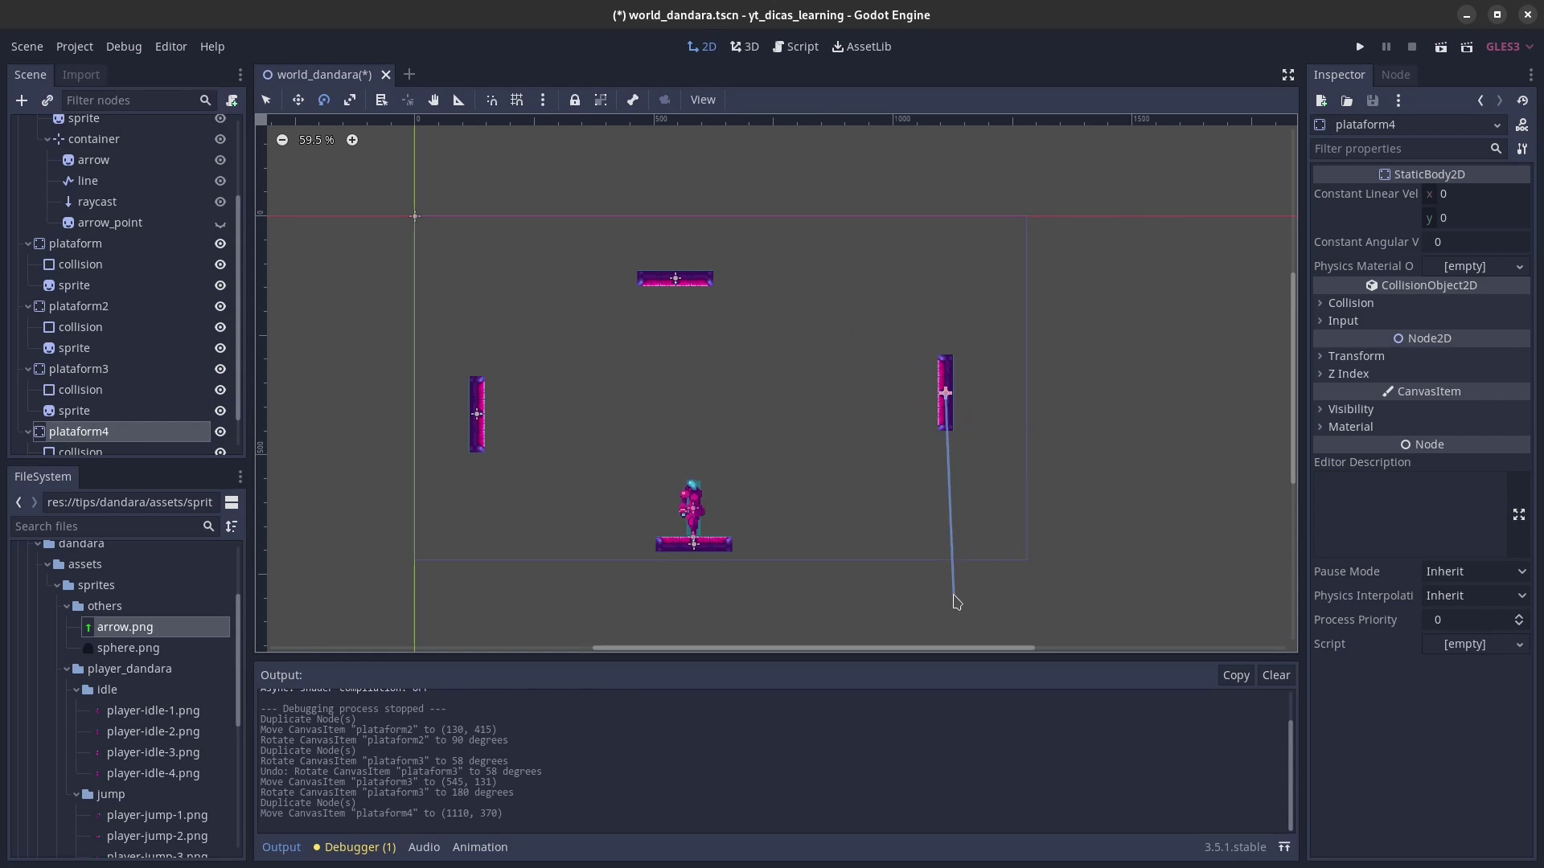
pyautogui.moveTo(990, 487); pyautogui.dragTo(1020, 493)
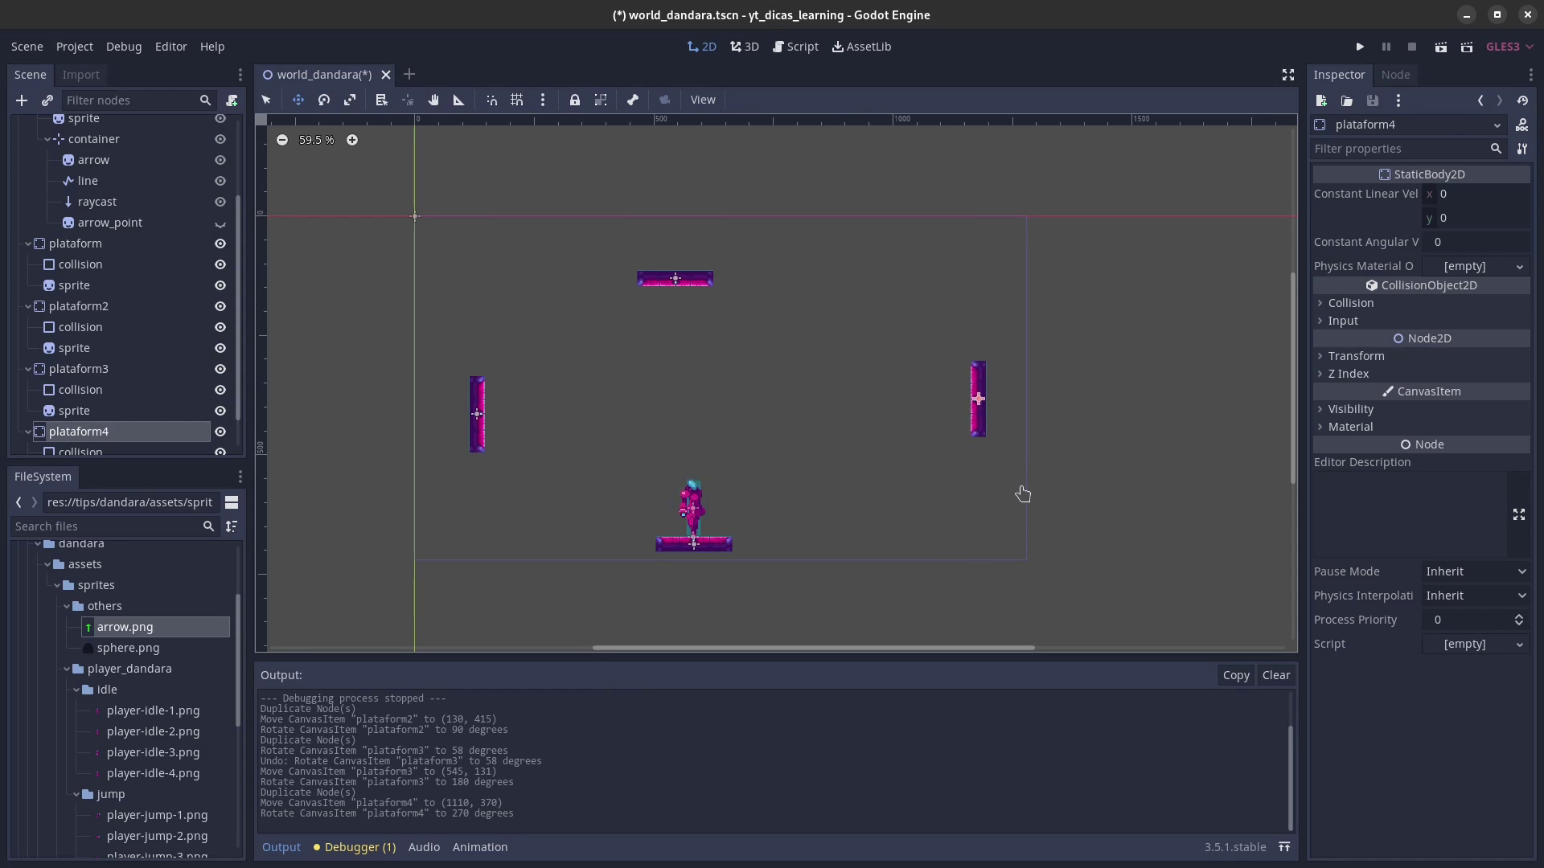
pyautogui.click(1440, 47)
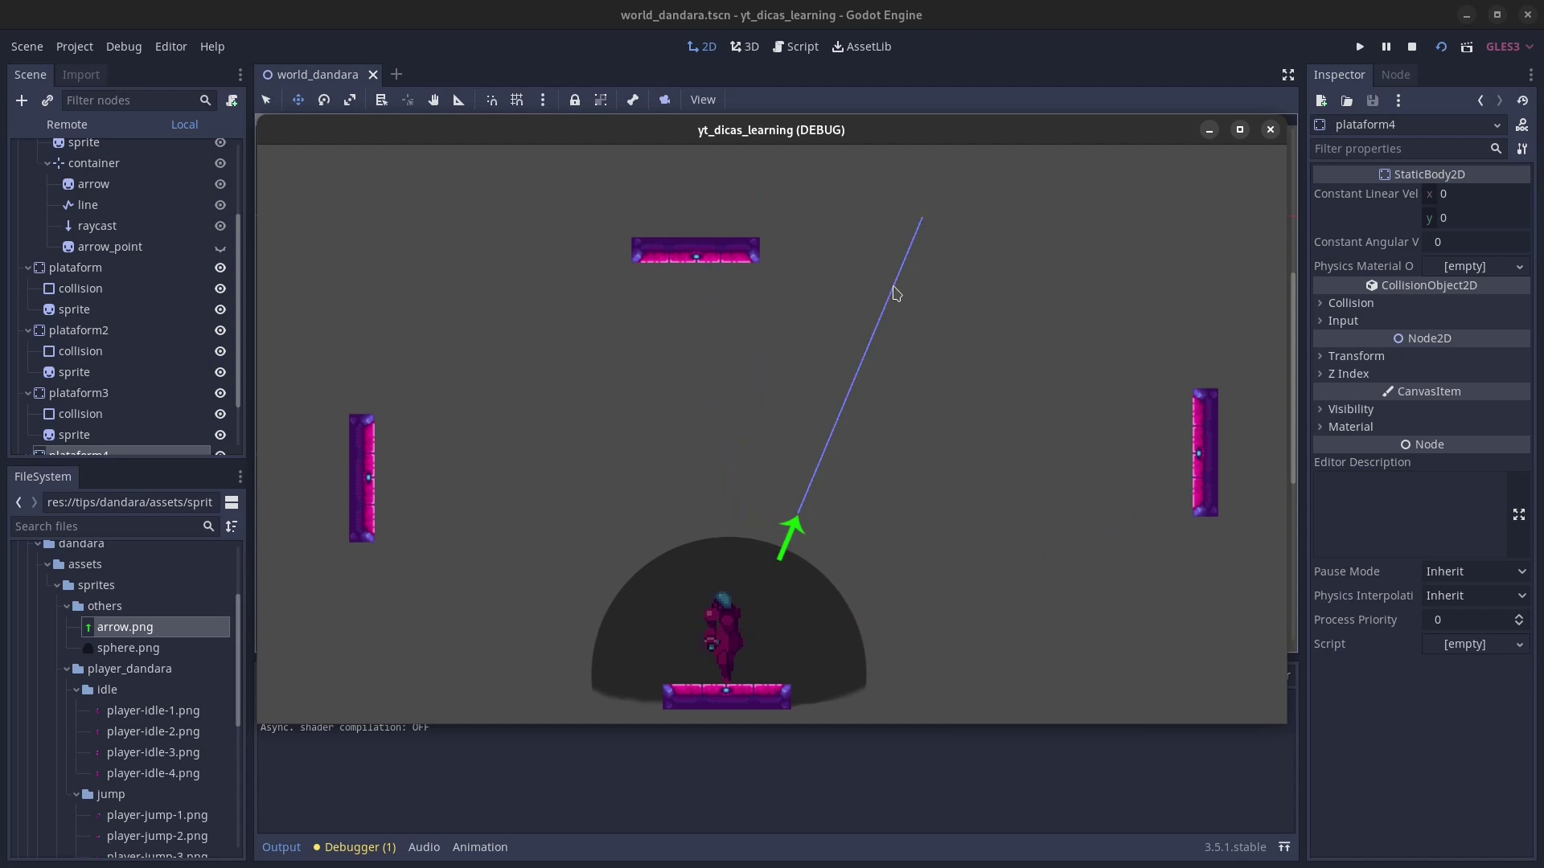
pyautogui.click(1270, 131)
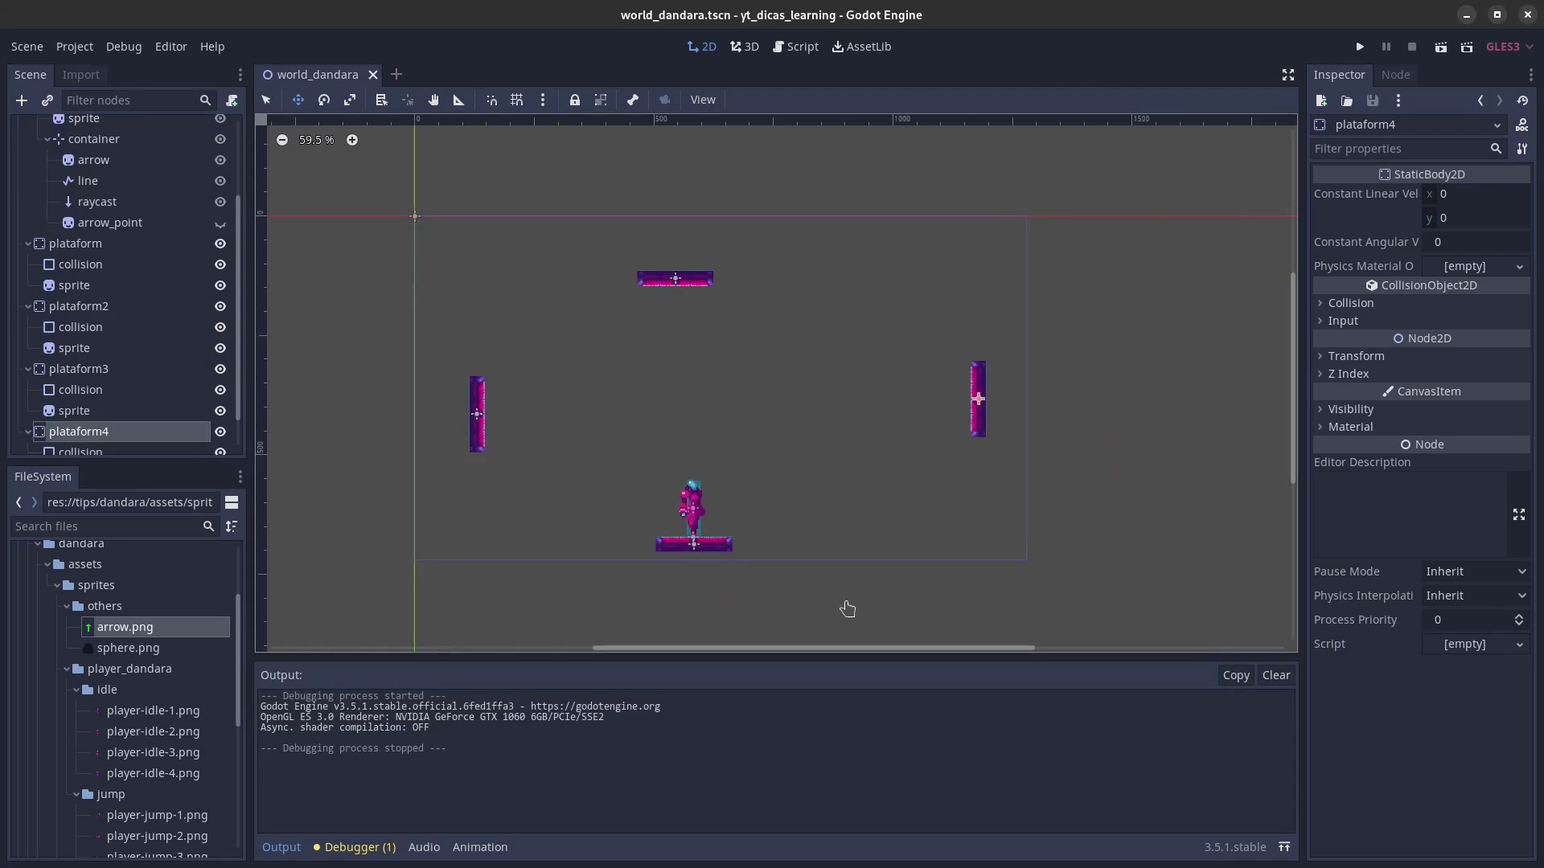
# Step: Shift dandara and its platform left, and move the top platform plataforma3 right
pyautogui.scroll(5, 60, 267)
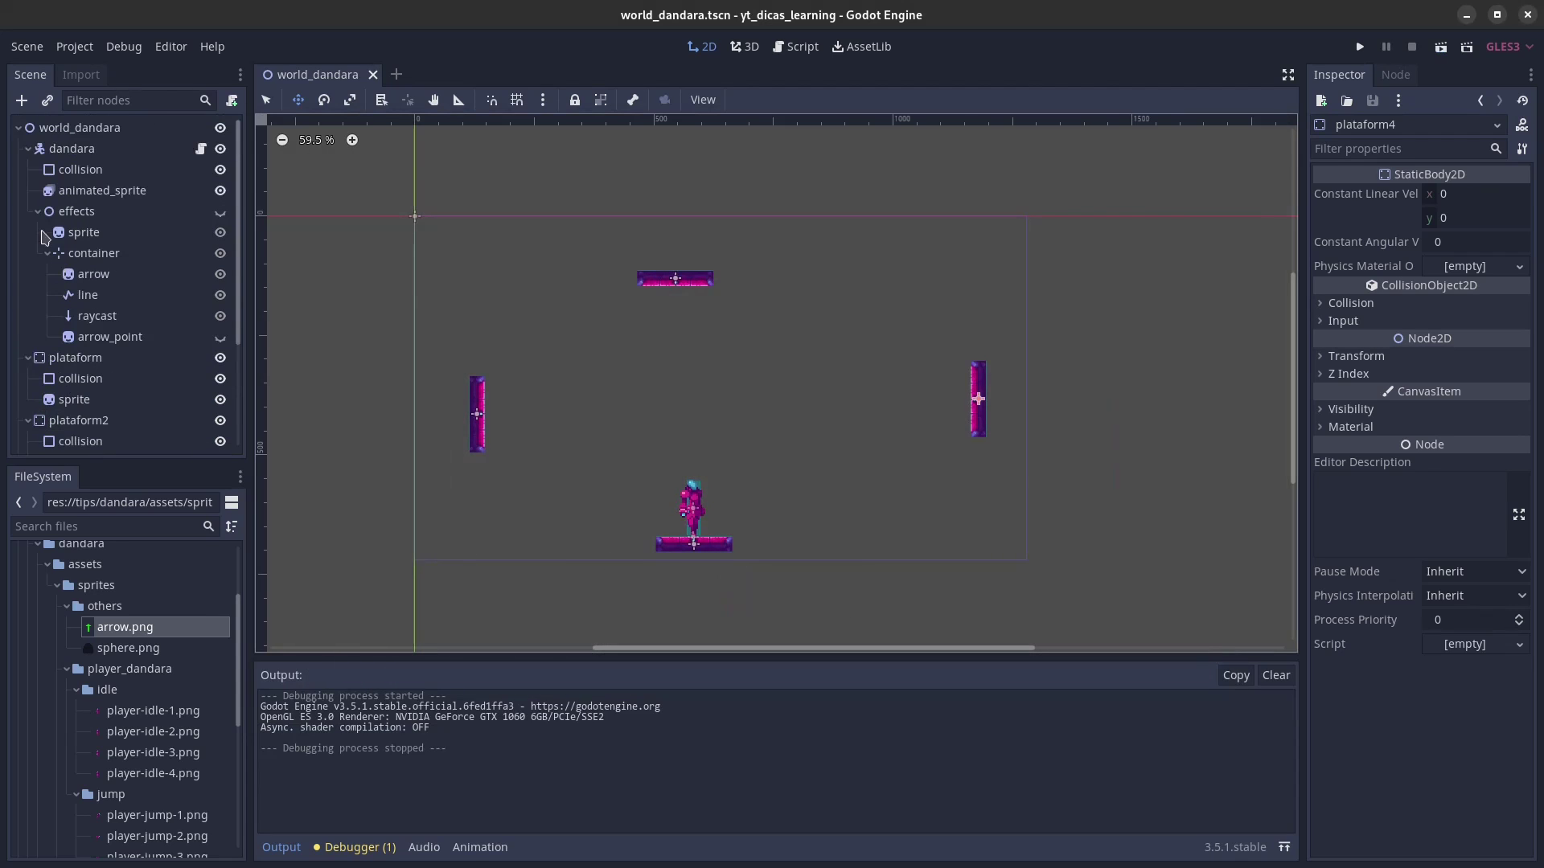
pyautogui.click(57, 151)
pyautogui.keyDown('ctrl'); pyautogui.click(115, 358); pyautogui.keyUp('ctrl')
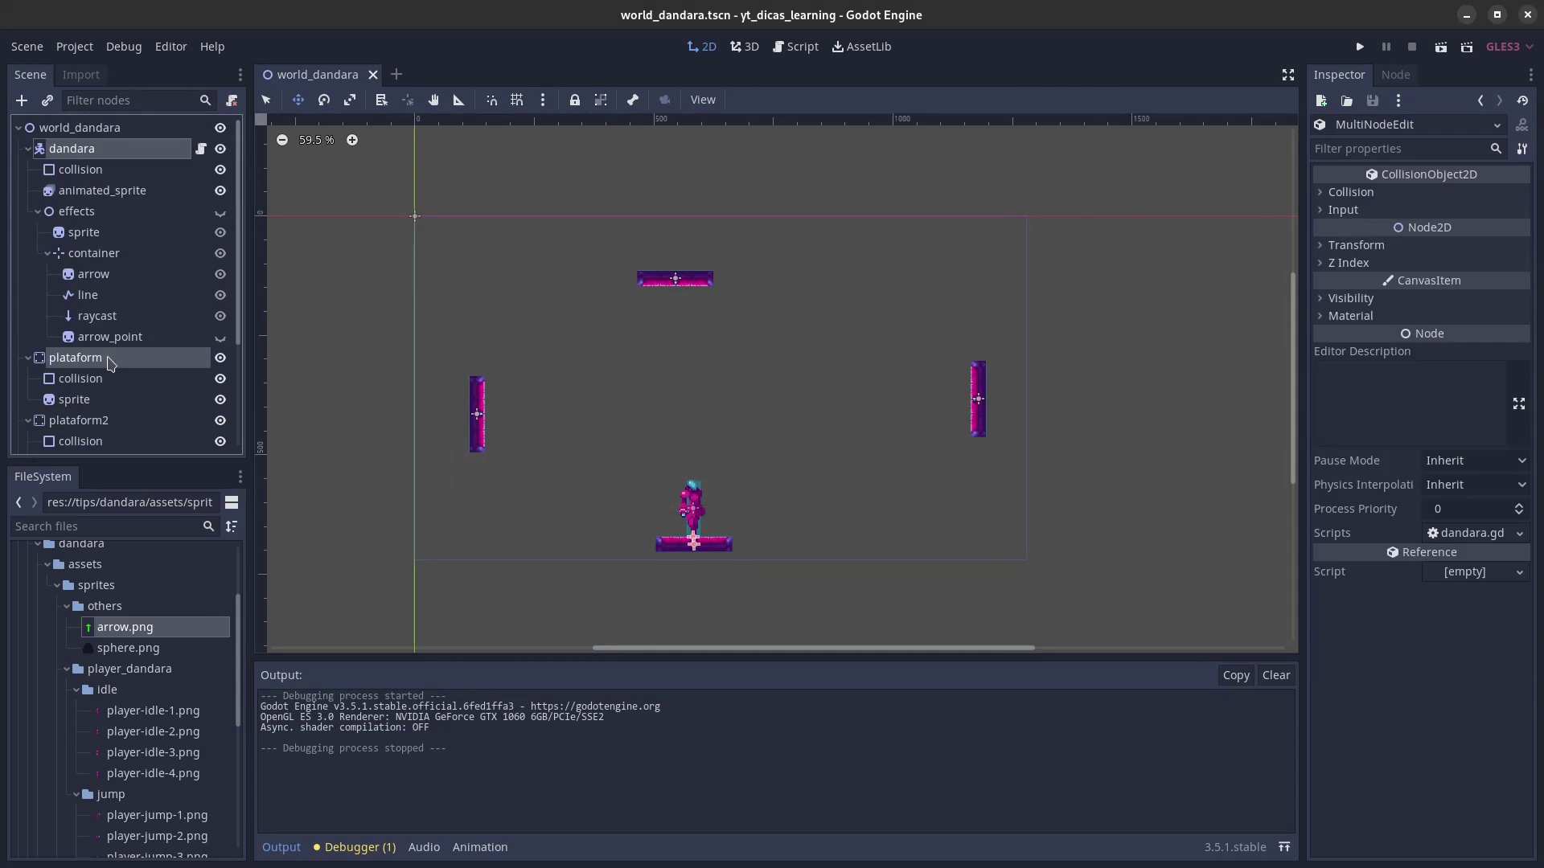
pyautogui.moveTo(810, 500); pyautogui.dragTo(769, 500)
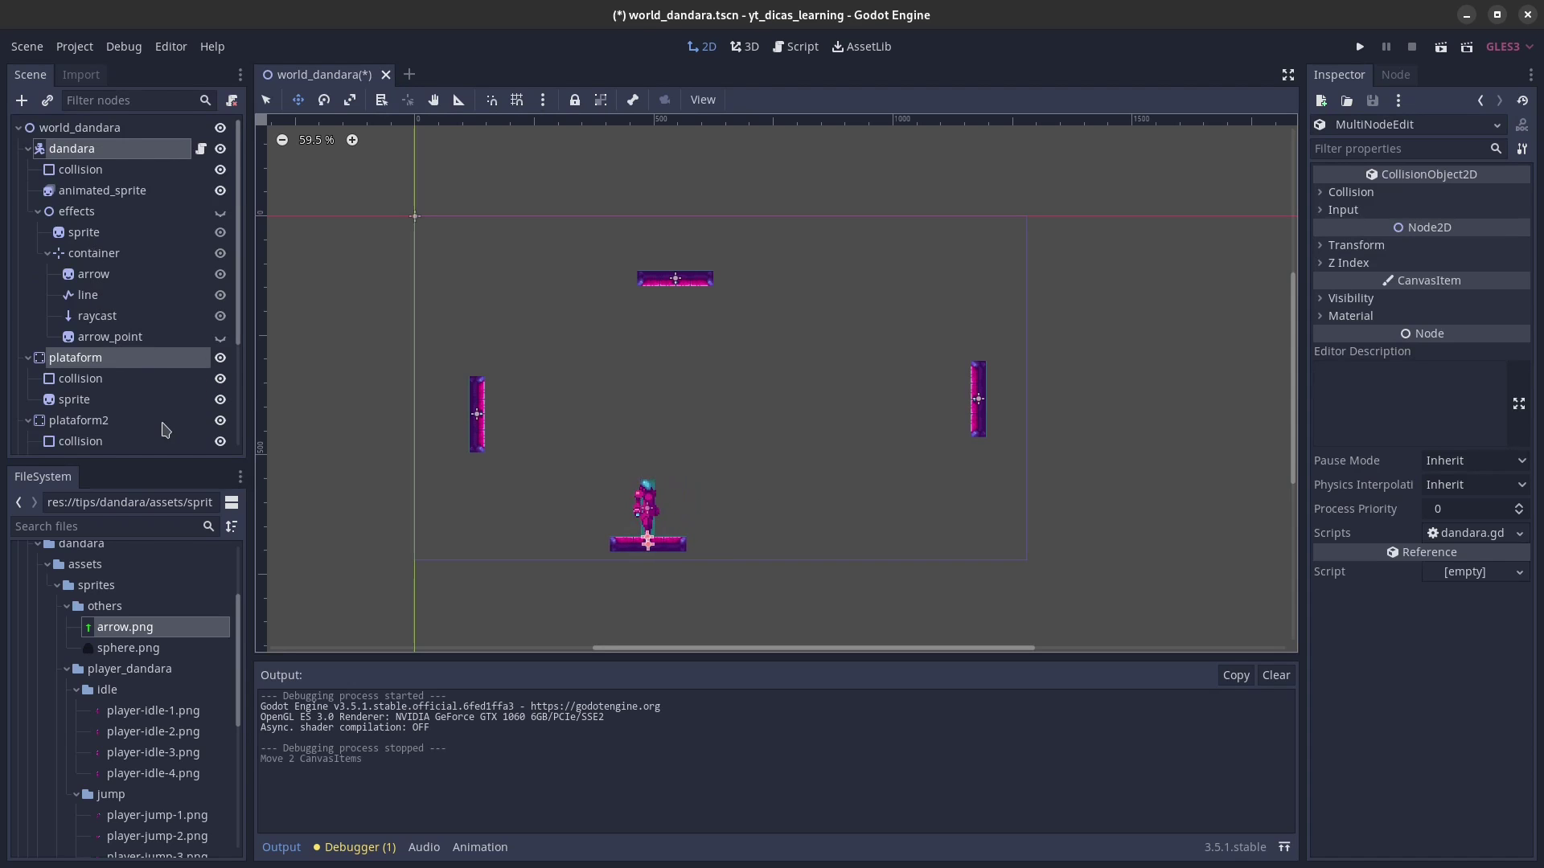
pyautogui.scroll(-2, 100, 265)
pyautogui.click(107, 442)
pyautogui.moveTo(775, 415); pyautogui.dragTo(820, 421)
# Step: Test aiming at the top platform, then open dandara.gd at _update_raycast
pyautogui.click(1441, 45)
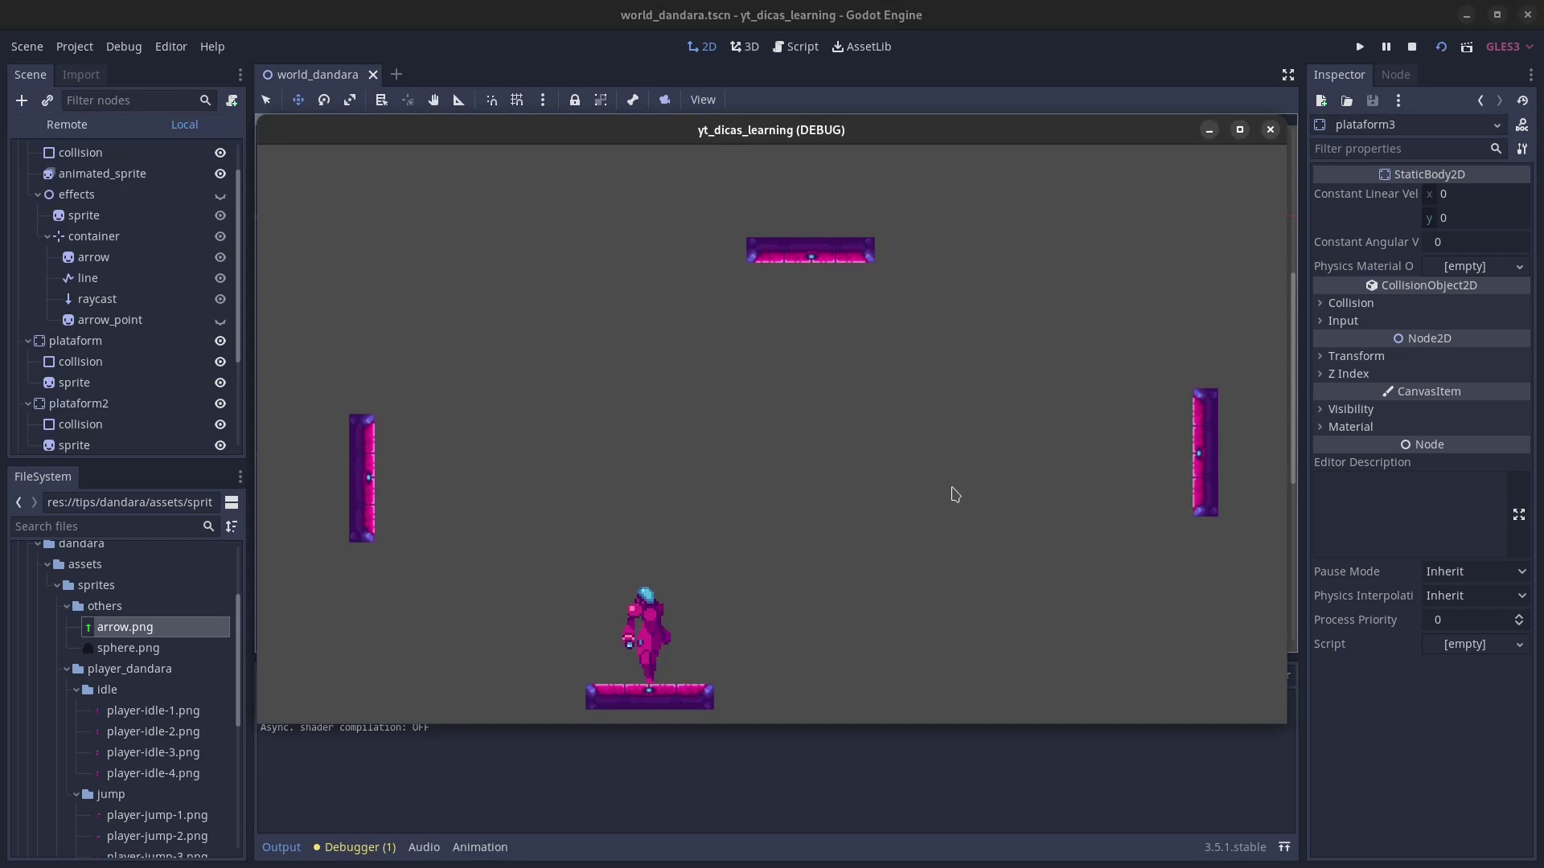
pyautogui.moveTo(955, 495)
pyautogui.mouseDown()
pyautogui.moveTo(758, 305)
pyautogui.moveTo(764, 317)
pyautogui.mouseUp()
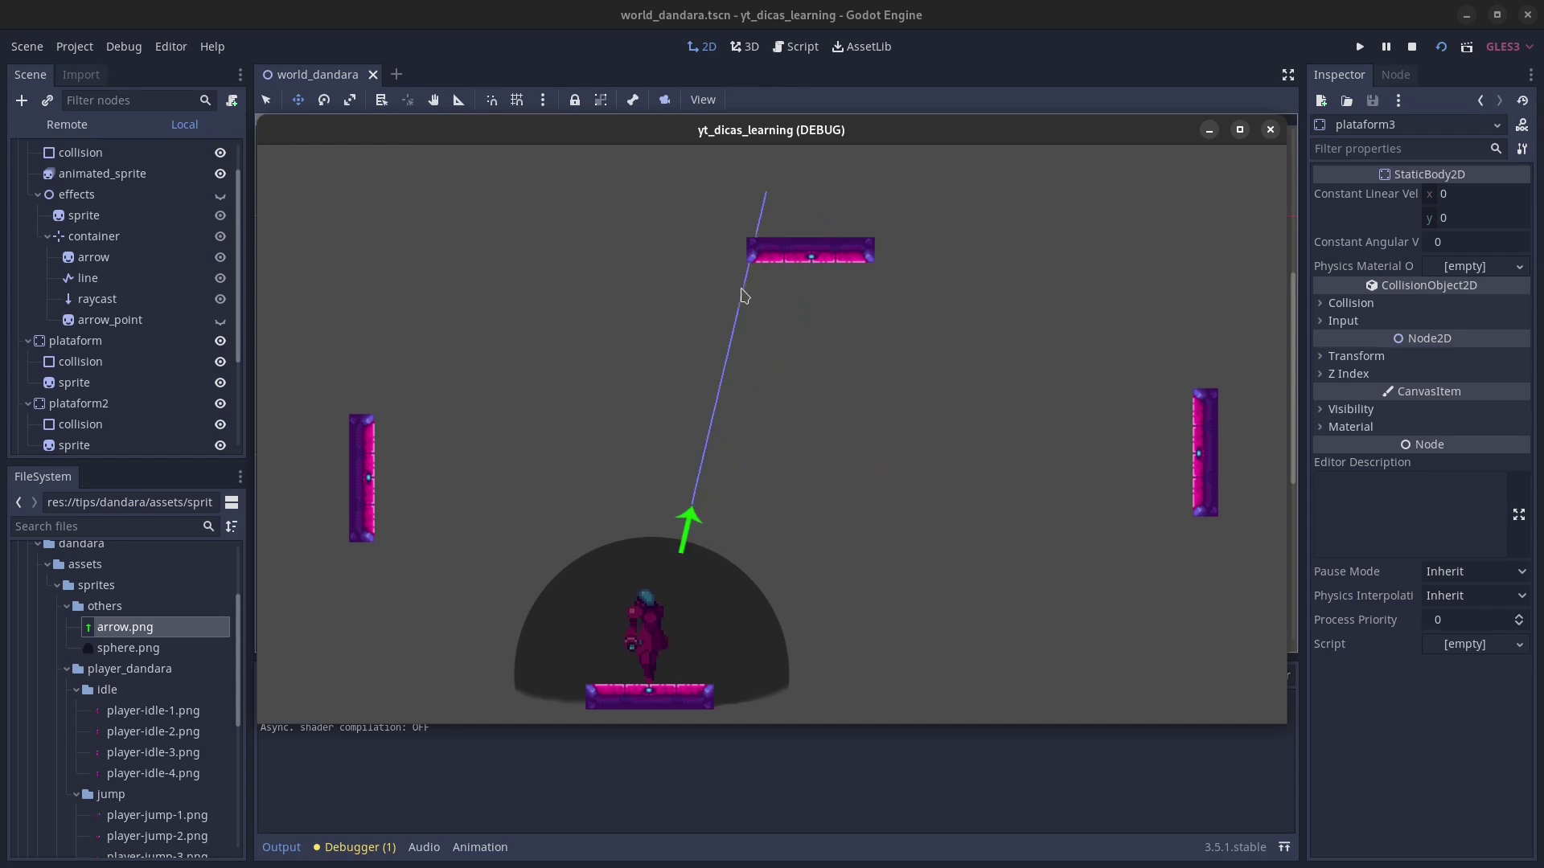
pyautogui.moveTo(763, 317)
pyautogui.mouseDown()
pyautogui.moveTo(818, 313)
pyautogui.moveTo(806, 298)
pyautogui.mouseUp()
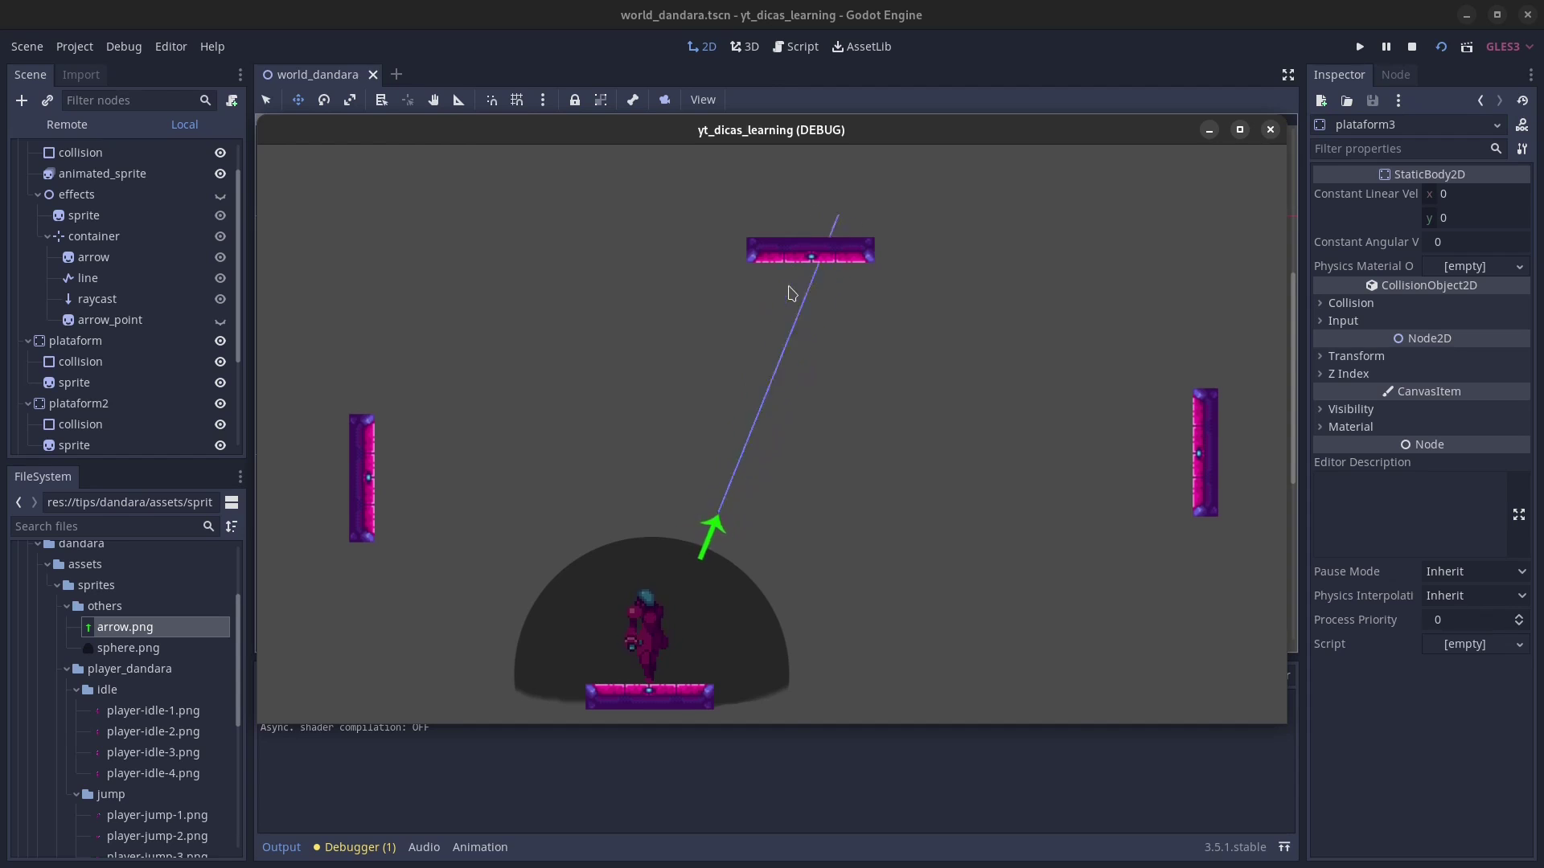
pyautogui.moveTo(803, 291)
pyautogui.mouseDown()
pyautogui.moveTo(662, 269)
pyautogui.moveTo(386, 447)
pyautogui.moveTo(831, 286)
pyautogui.moveTo(806, 289)
pyautogui.moveTo(822, 259)
pyautogui.moveTo(792, 307)
pyautogui.moveTo(812, 312)
pyautogui.mouseUp()
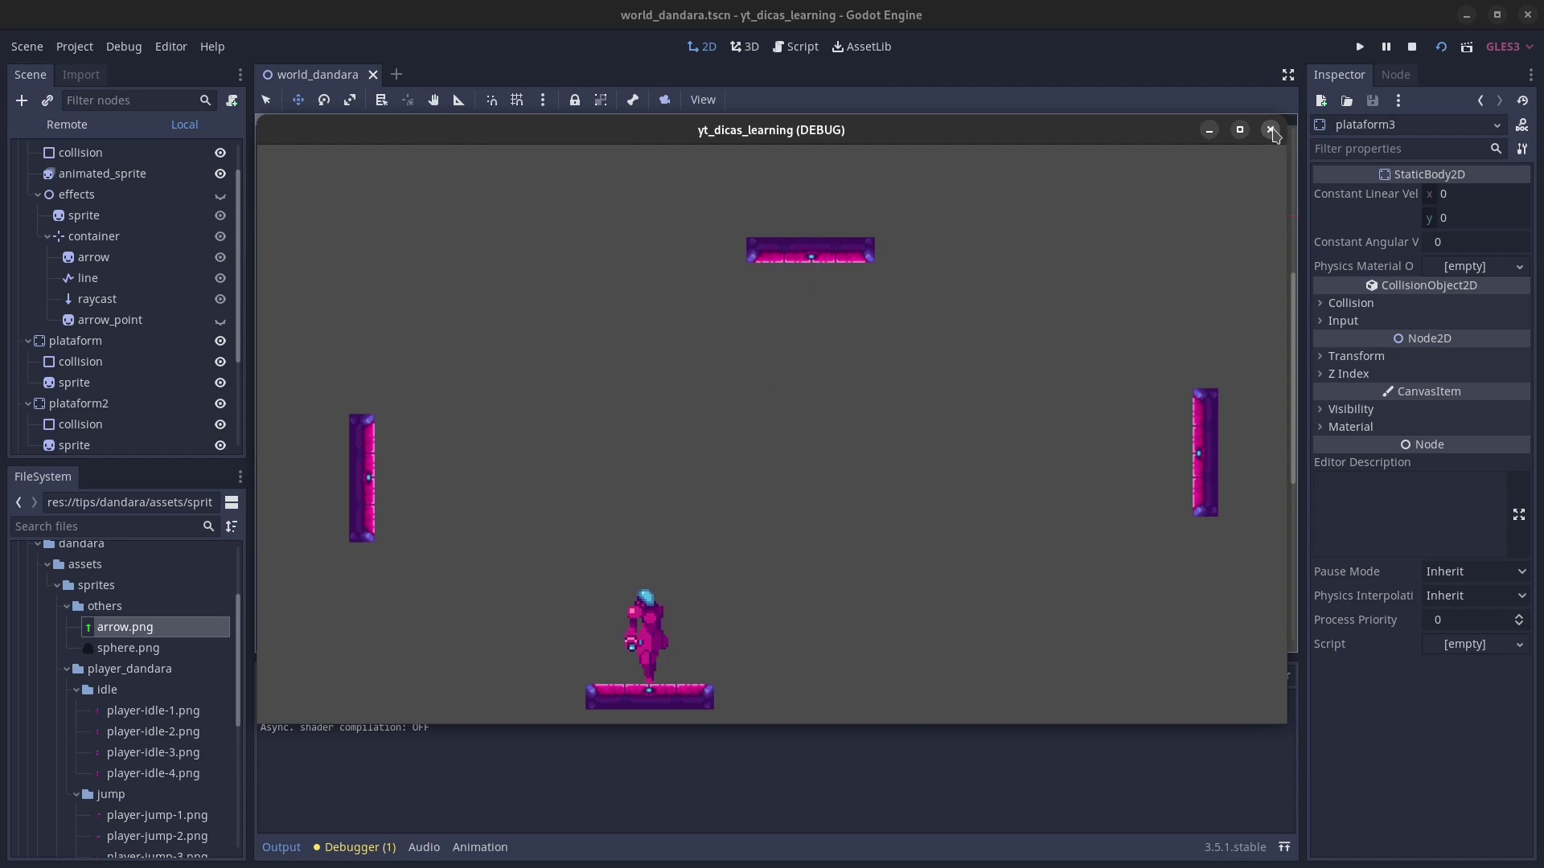
pyautogui.click(1271, 130)
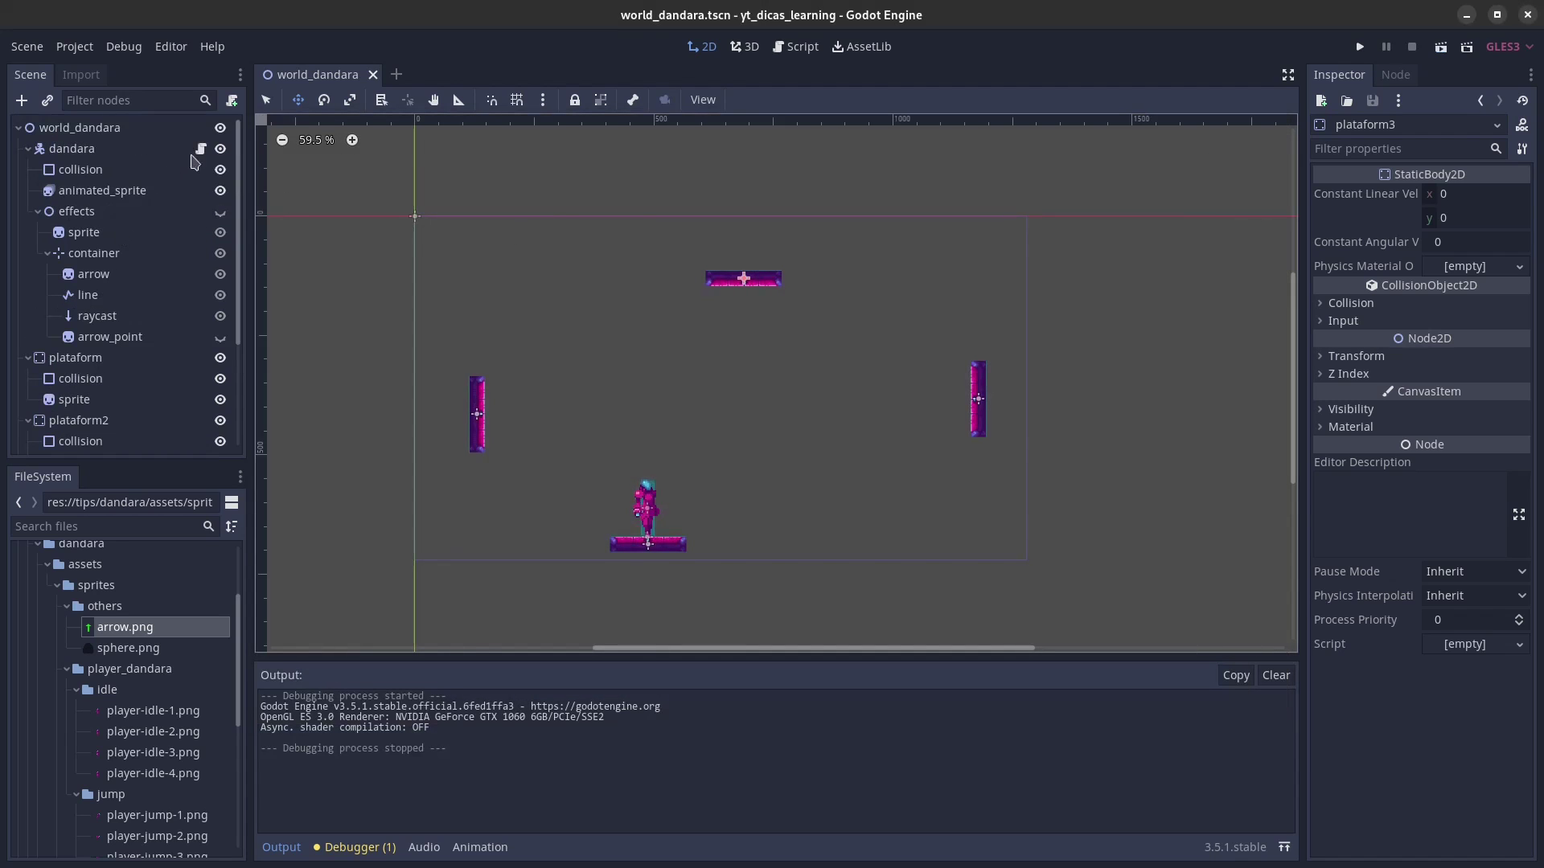
pyautogui.click(201, 150)
pyautogui.scroll(-3, 860, 408)
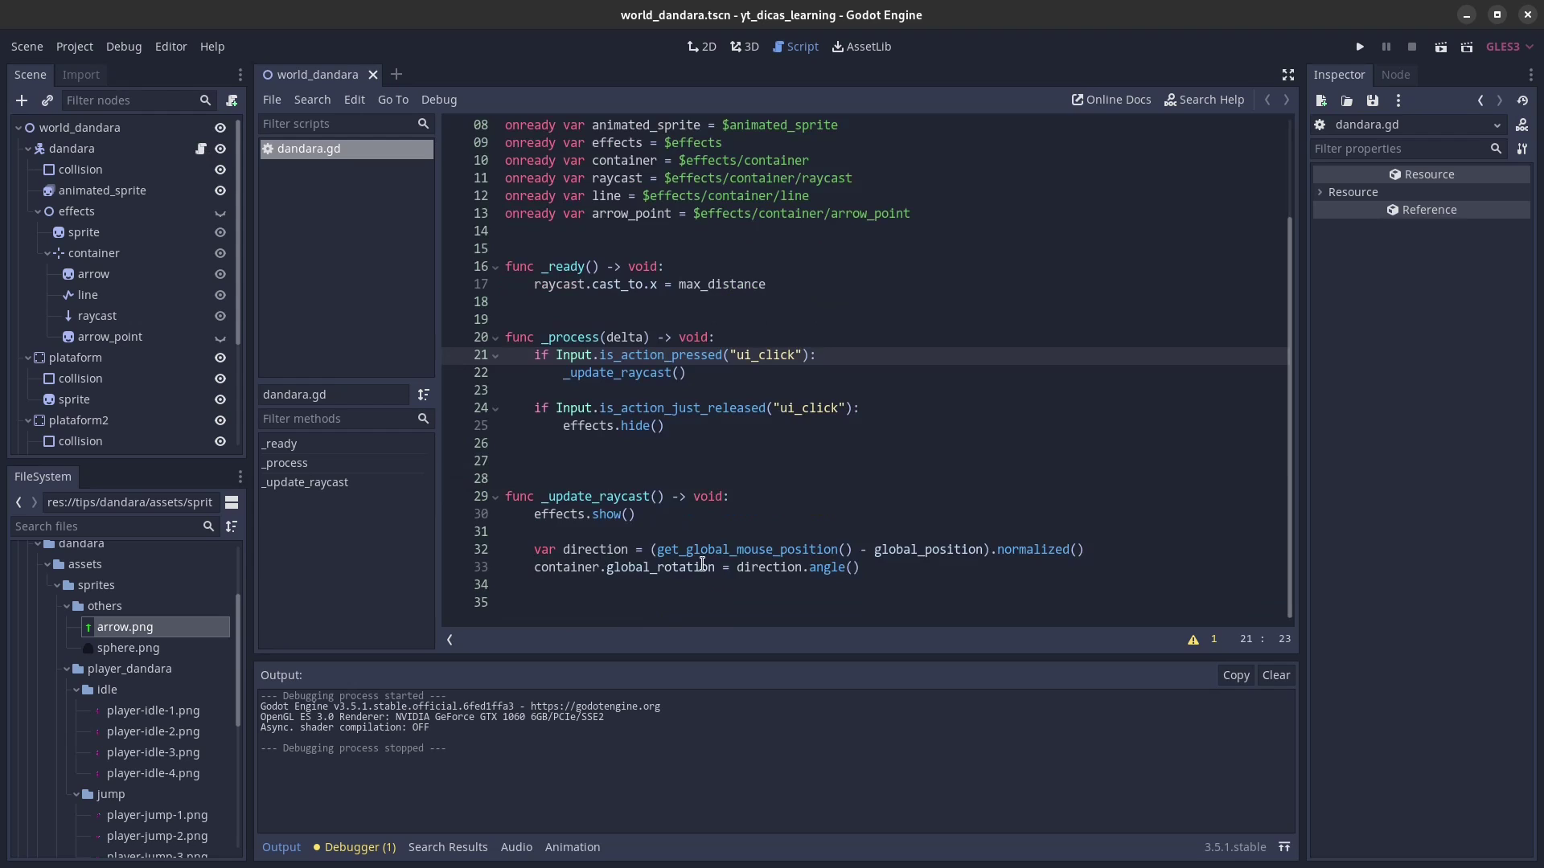
# Step: Add an 'if raycast.is_colliding():' check after the rotation code in _update_raycast
pyautogui.click(887, 567)
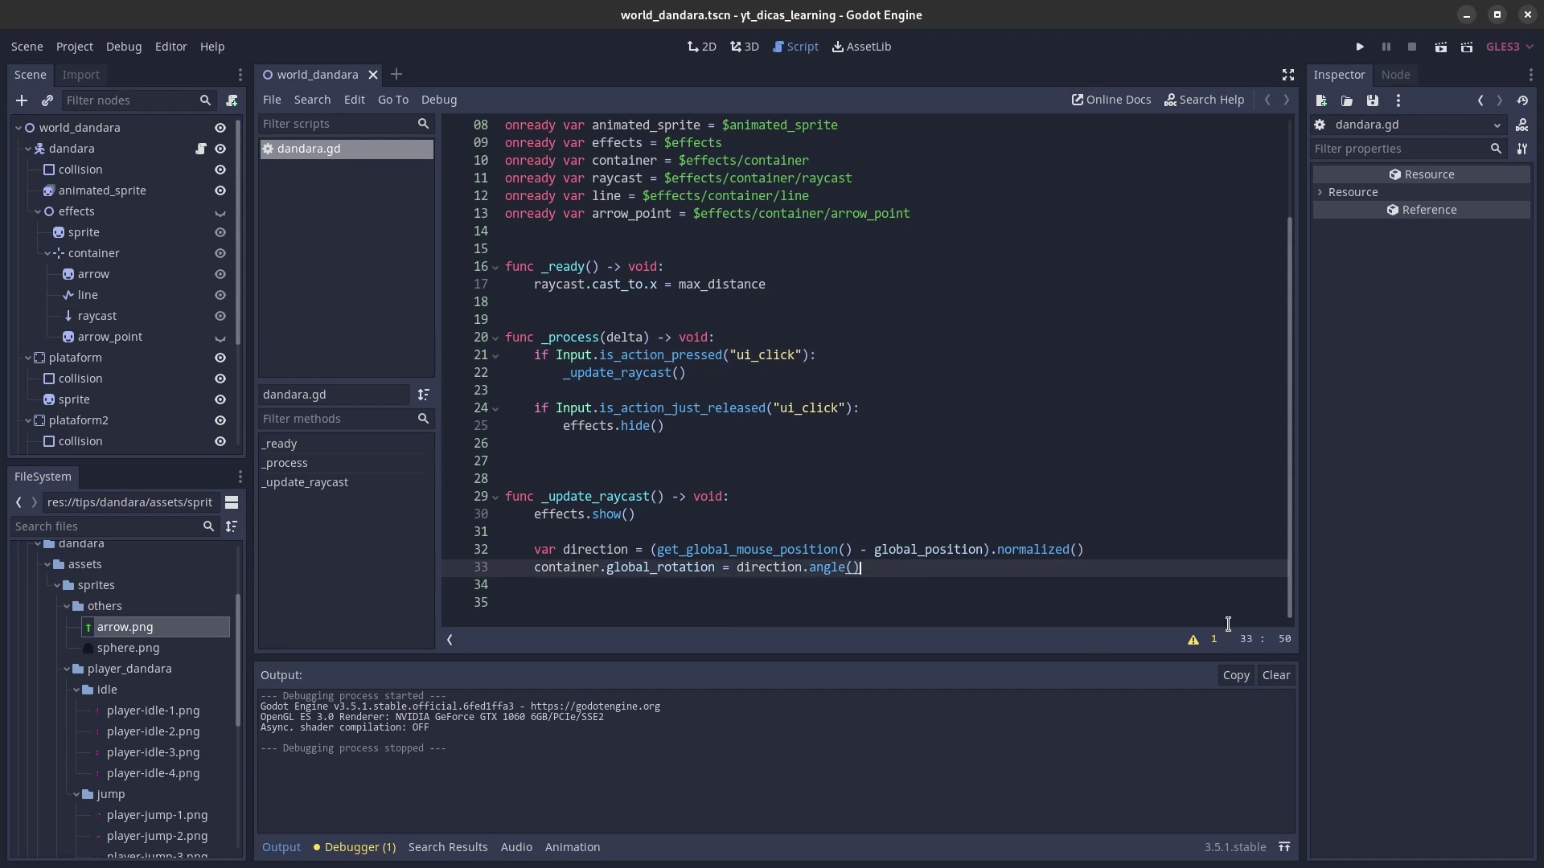
pyautogui.press('Return')
pyautogui.press('Return')
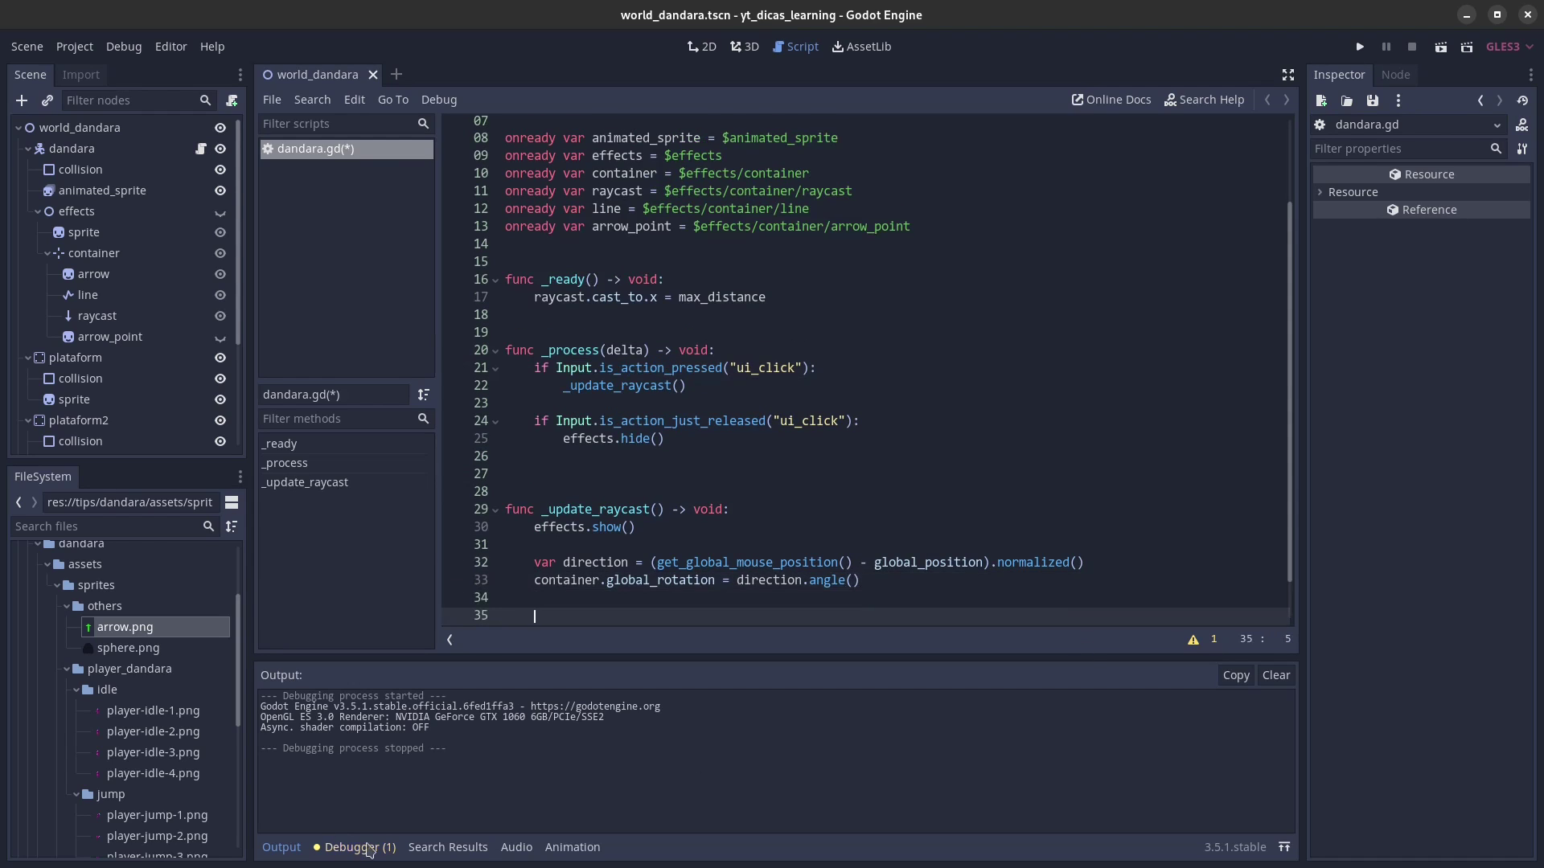
pyautogui.click(279, 848)
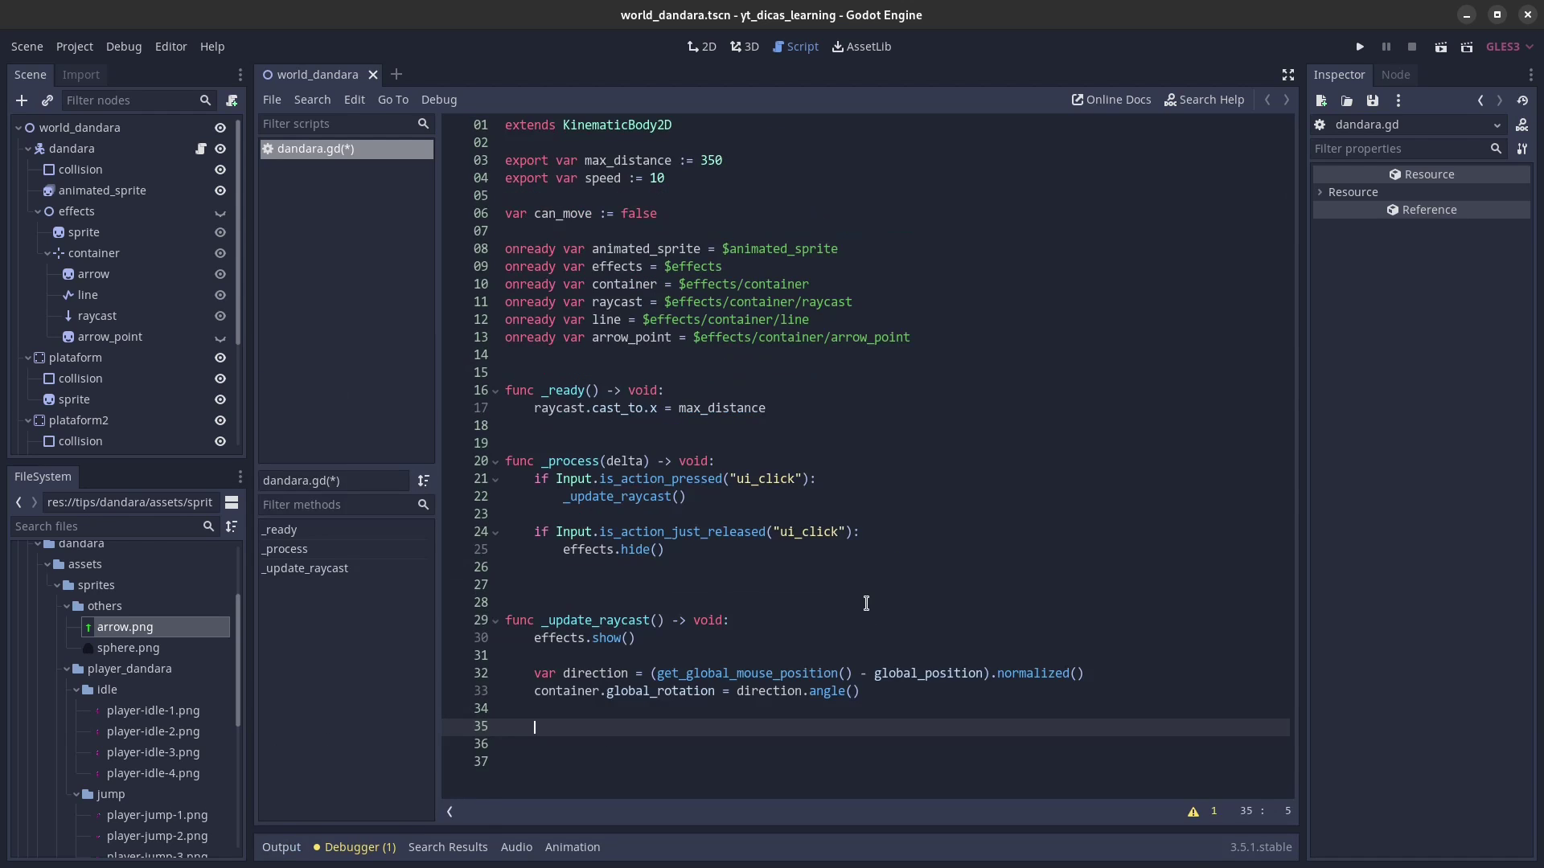
pyautogui.press('Return')
pyautogui.press('Return')
pyautogui.press('Return')
pyautogui.press('Return')
pyautogui.press('Return')
pyautogui.press('Return')
pyautogui.press('Return')
pyautogui.press('Return')
pyautogui.press('Return')
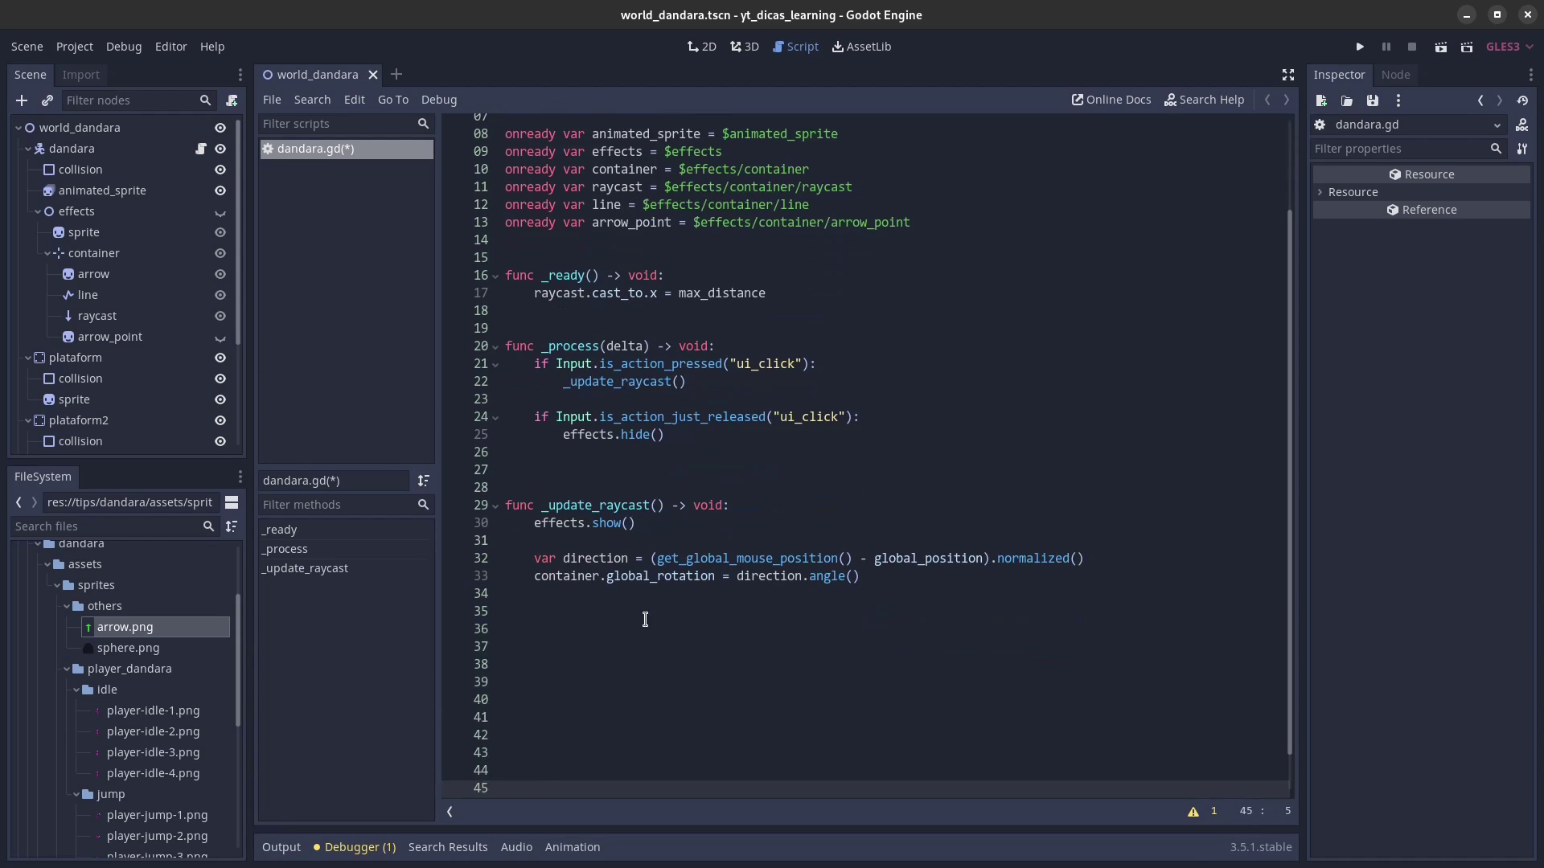
pyautogui.click(645, 619)
pyautogui.write('ray')
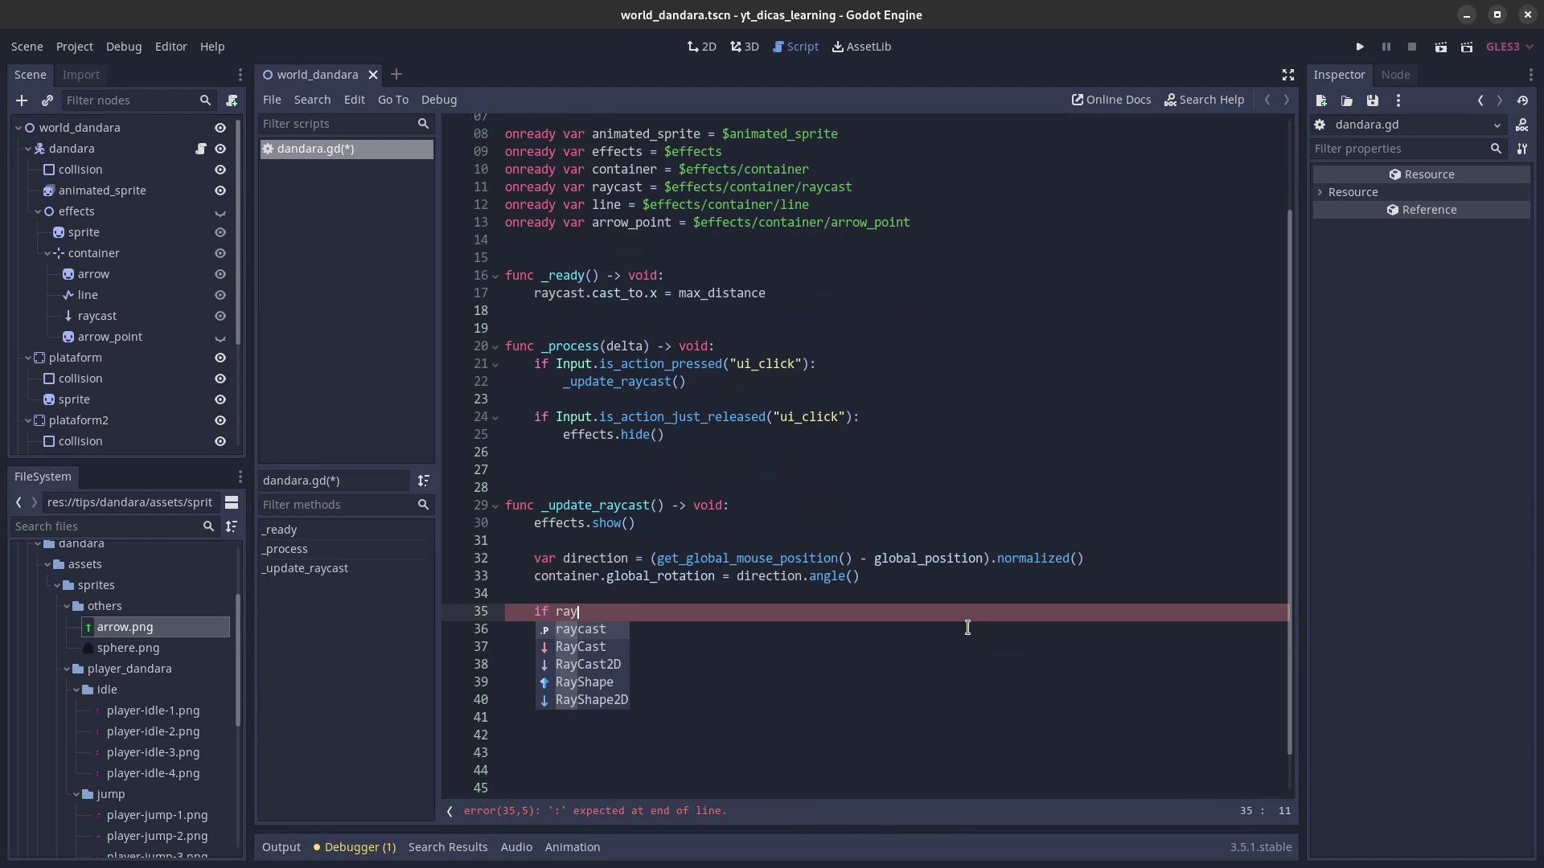
pyautogui.press('Return')
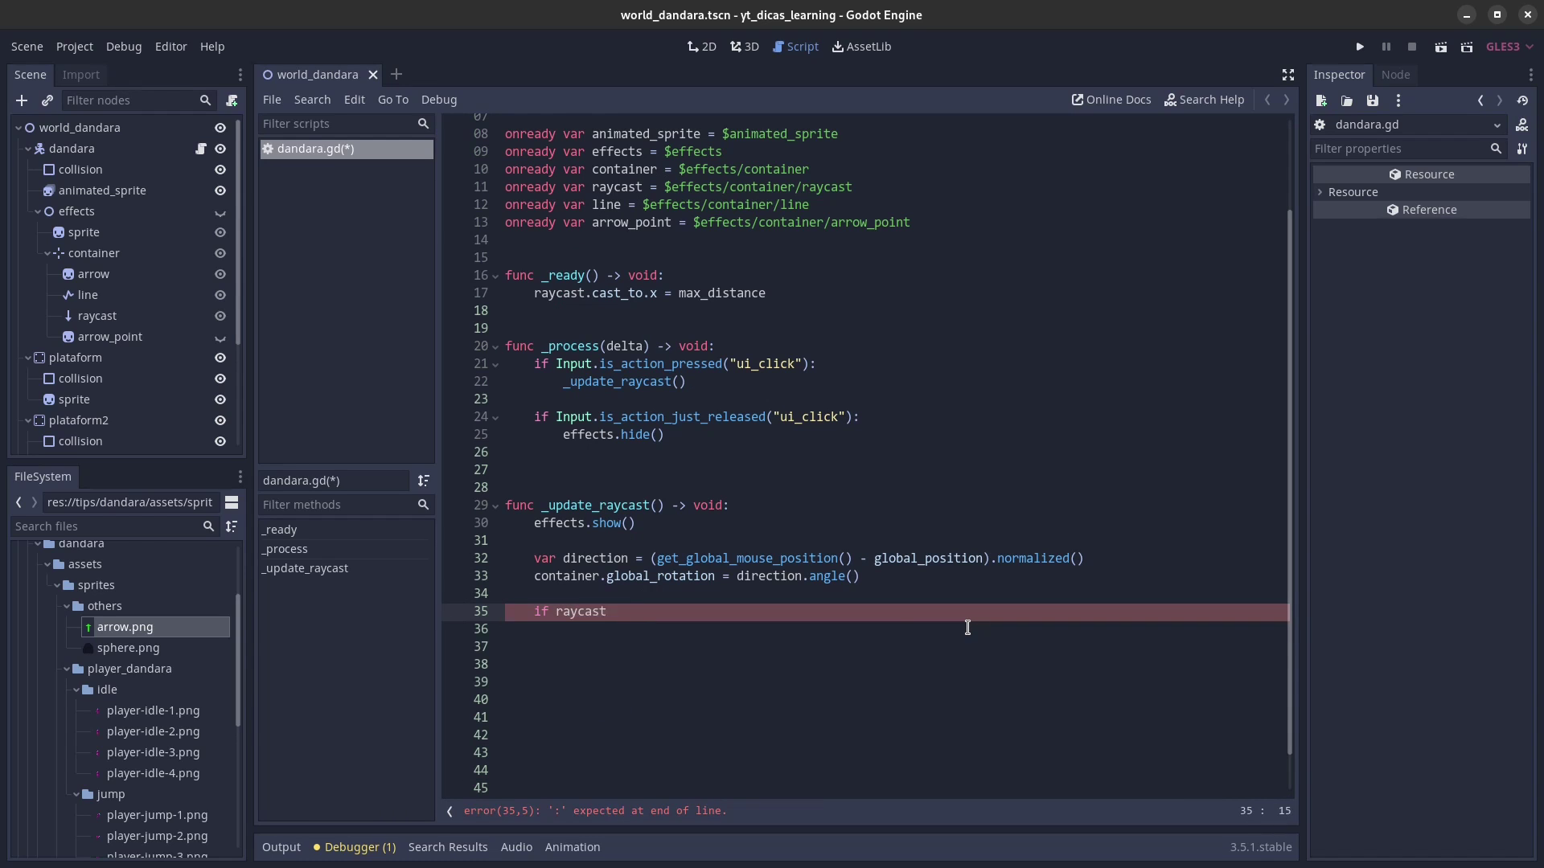
pyautogui.press('Down')
pyautogui.press('Down')
pyautogui.press('Down')
pyautogui.press('Return')
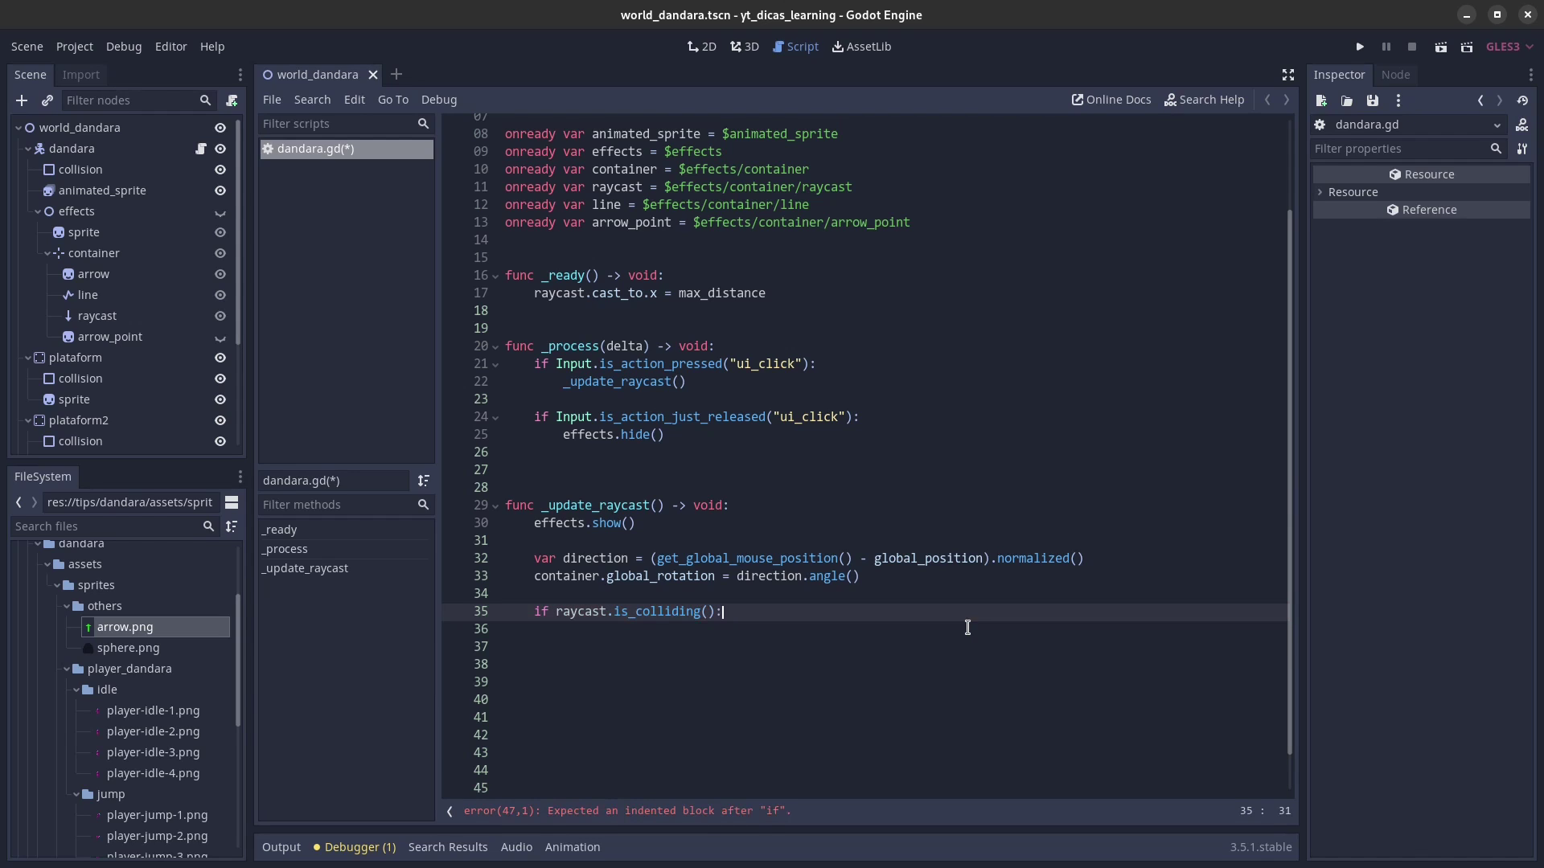
# Step: Start the if body with line.points on an indented line
pyautogui.press('Return')
pyautogui.write('line')
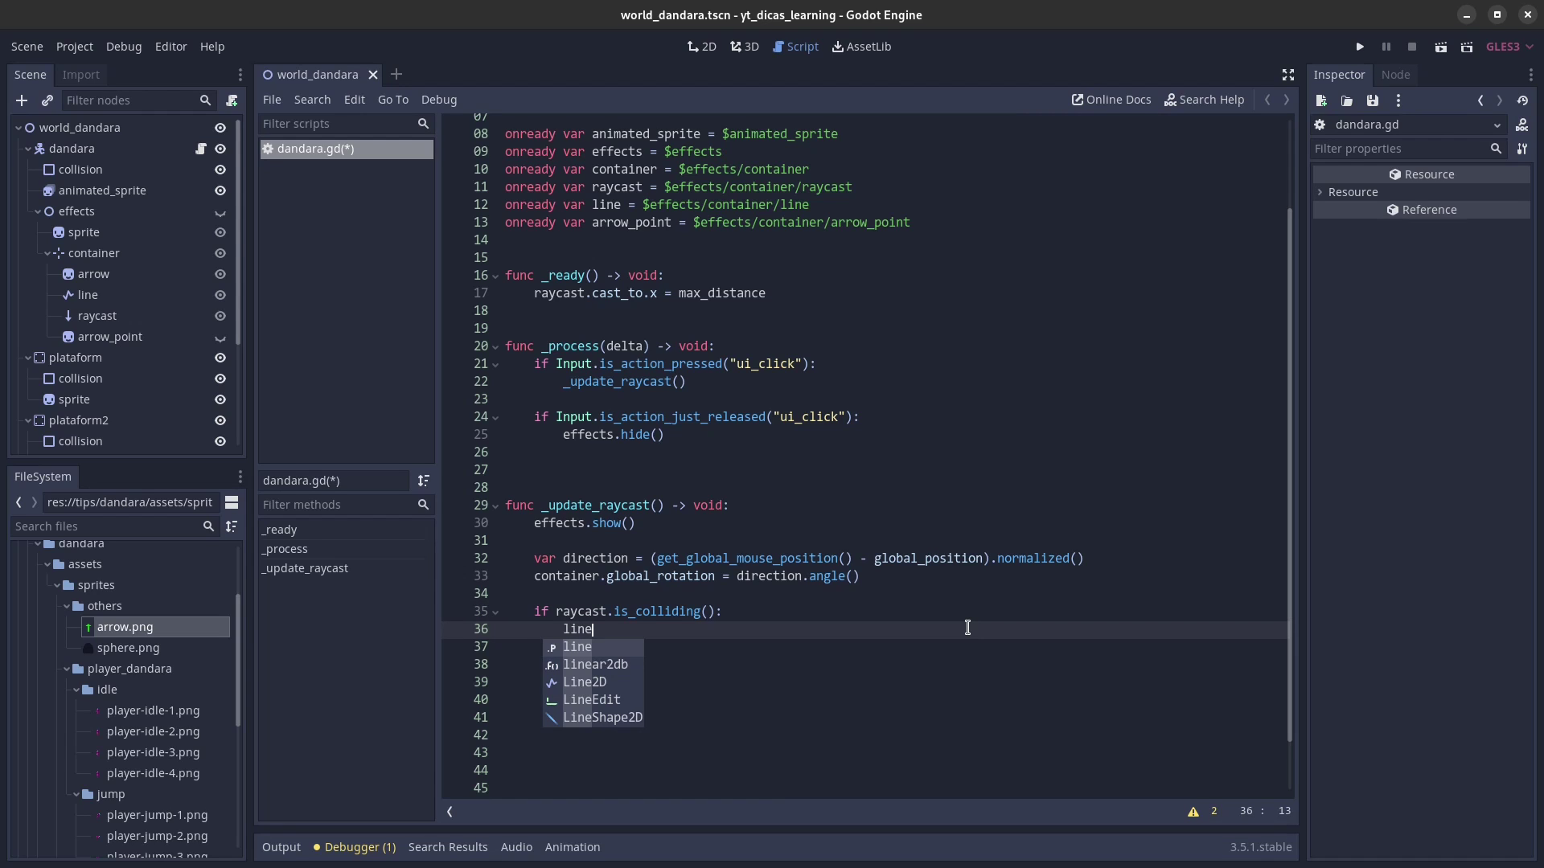
pyautogui.press('Escape')
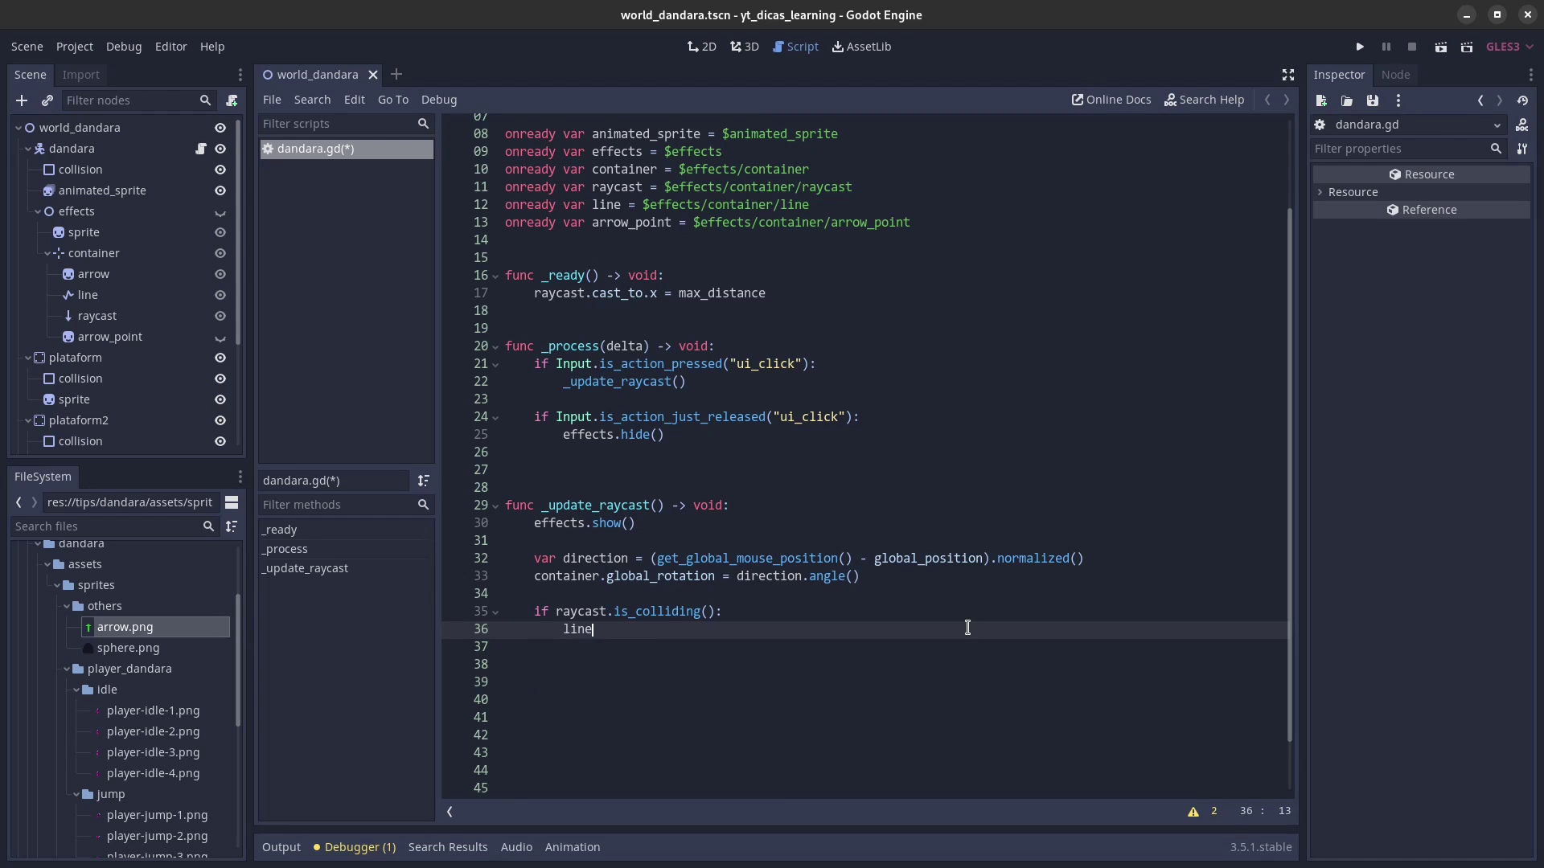
pyautogui.write('oi')
pyautogui.press('BackSpace')
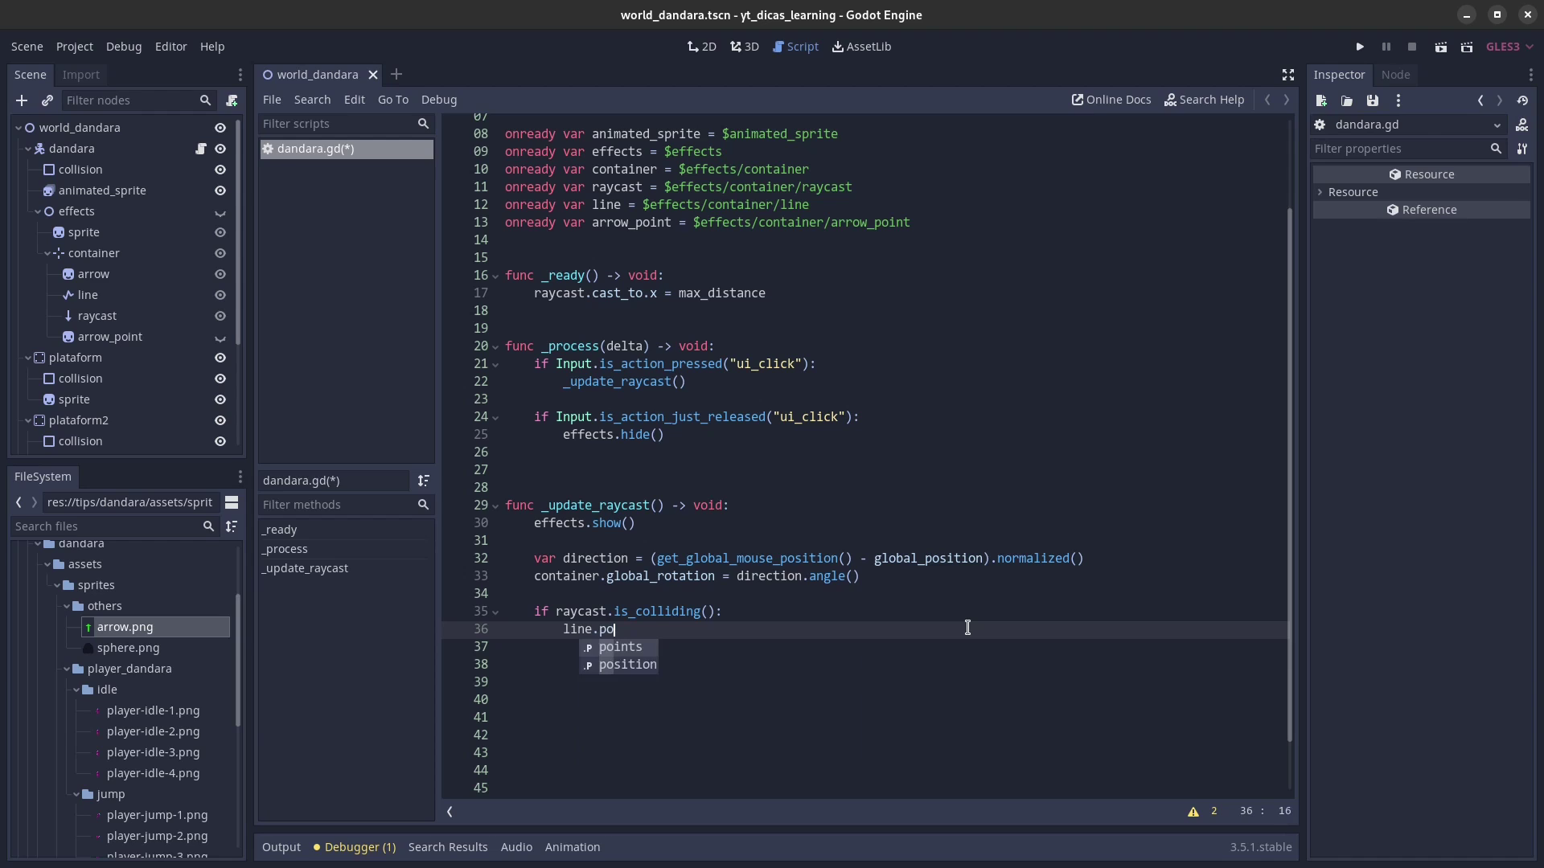
pyautogui.press('Return')
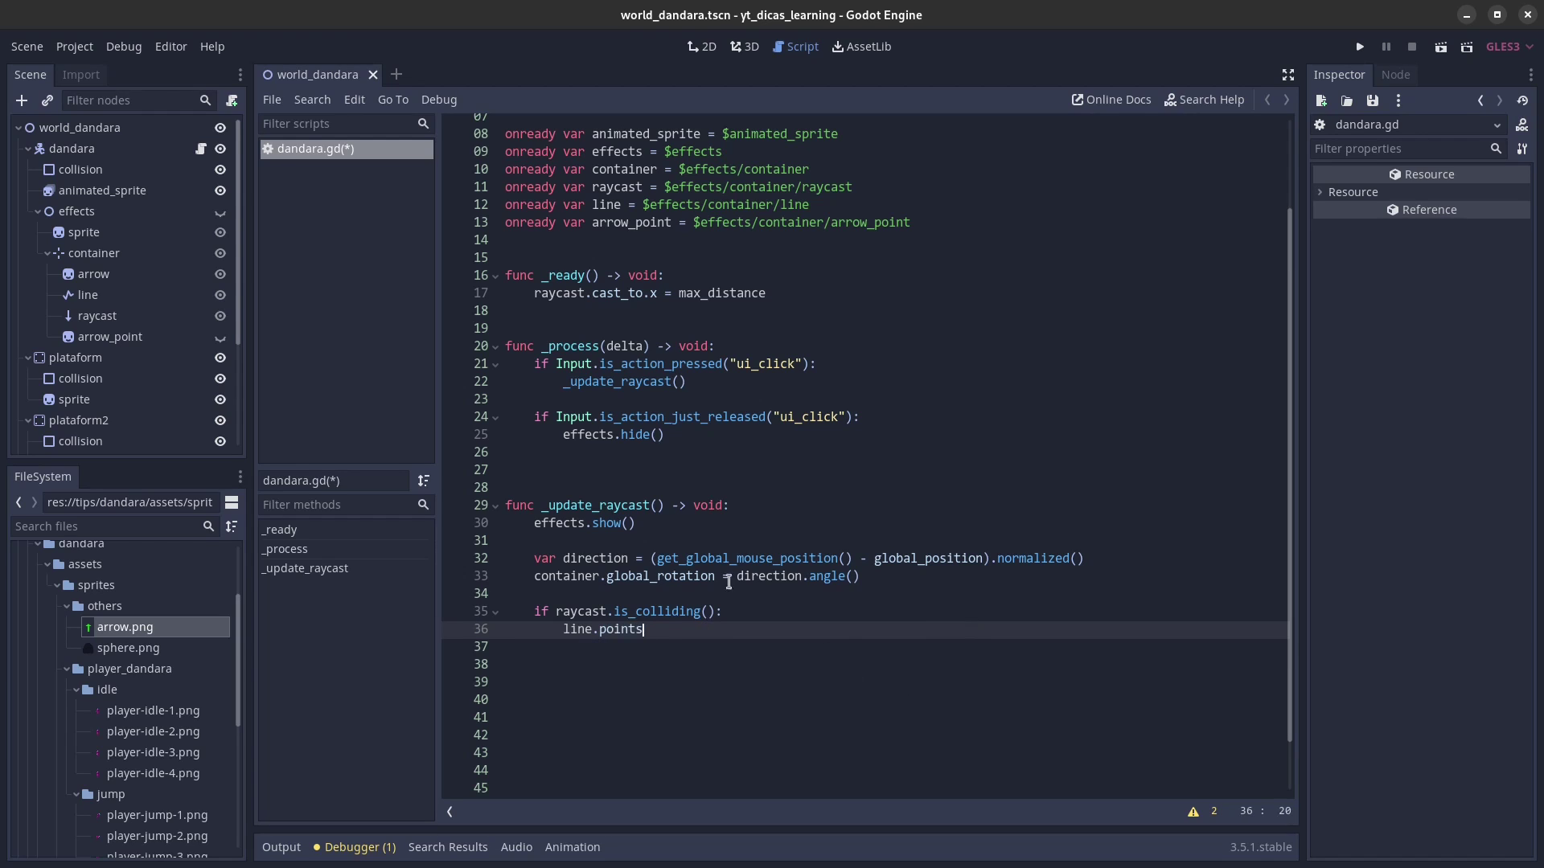
pyautogui.click(702, 47)
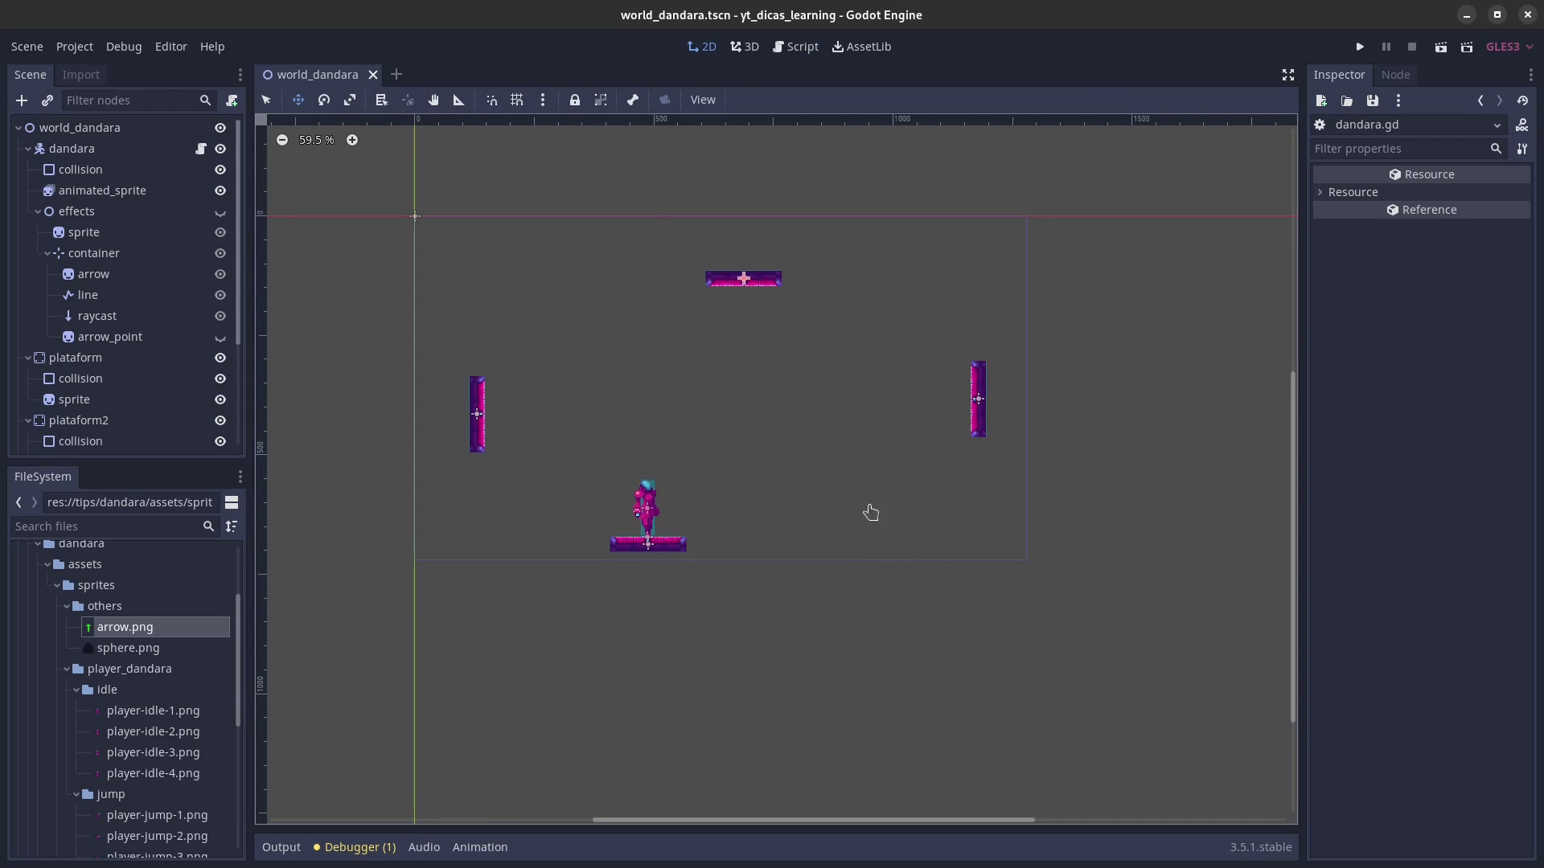
pyautogui.click(796, 47)
pyautogui.write('line.points[')
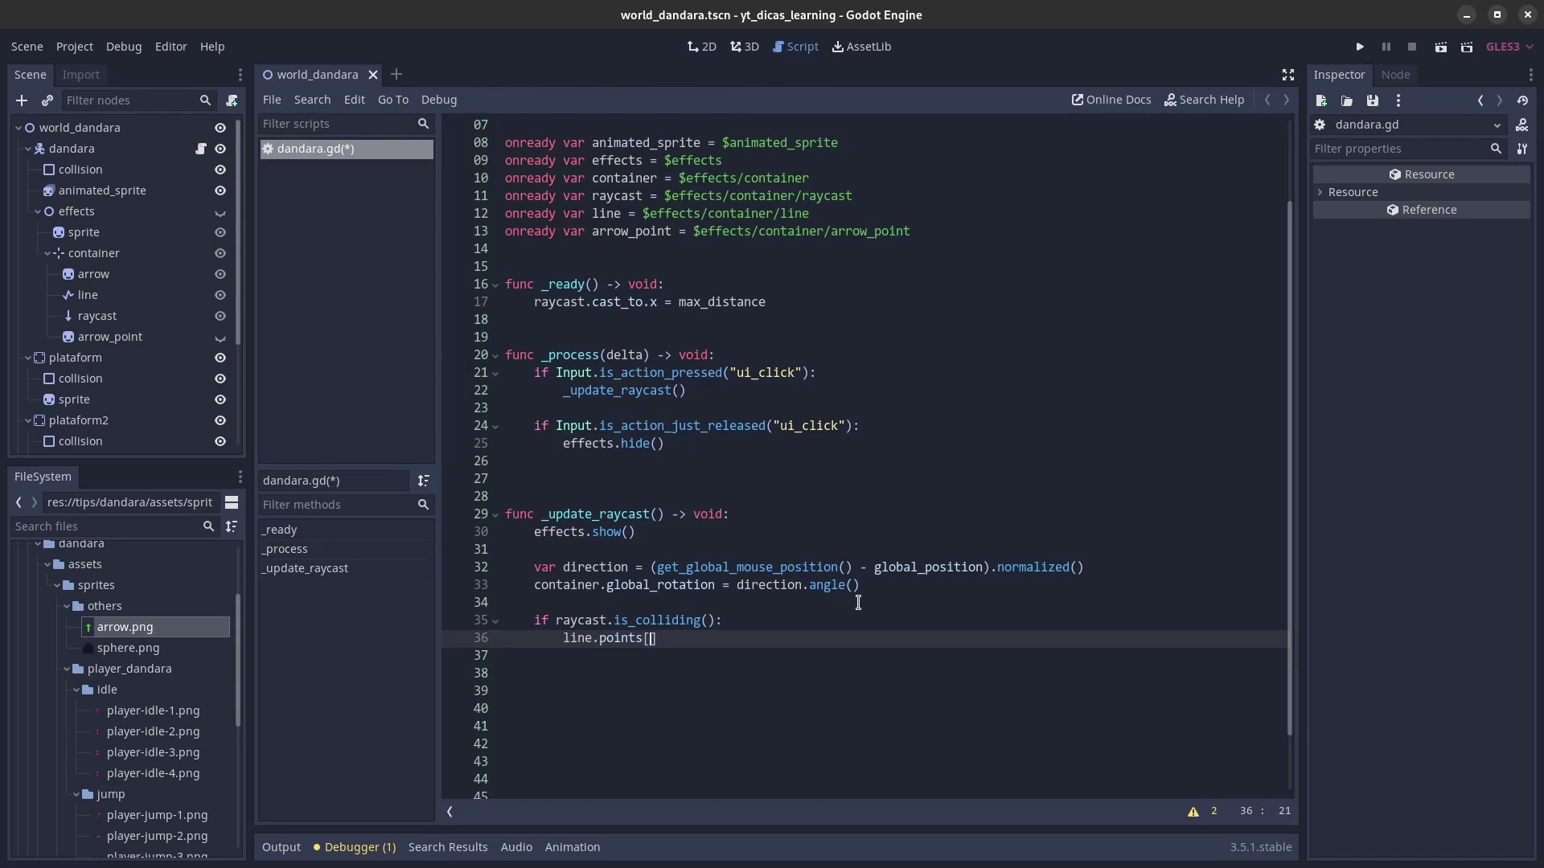
# Step: Complete line 36 as line.points[1] = raycast.to_local(raycast.get_collision_point())
pyautogui.write('1]')
pyautogui.write('c')
pyautogui.press('Return')
pyautogui.press('BackSpace')
pyautogui.press('BackSpace')
pyautogui.write('to')
pyautogui.press('Down')
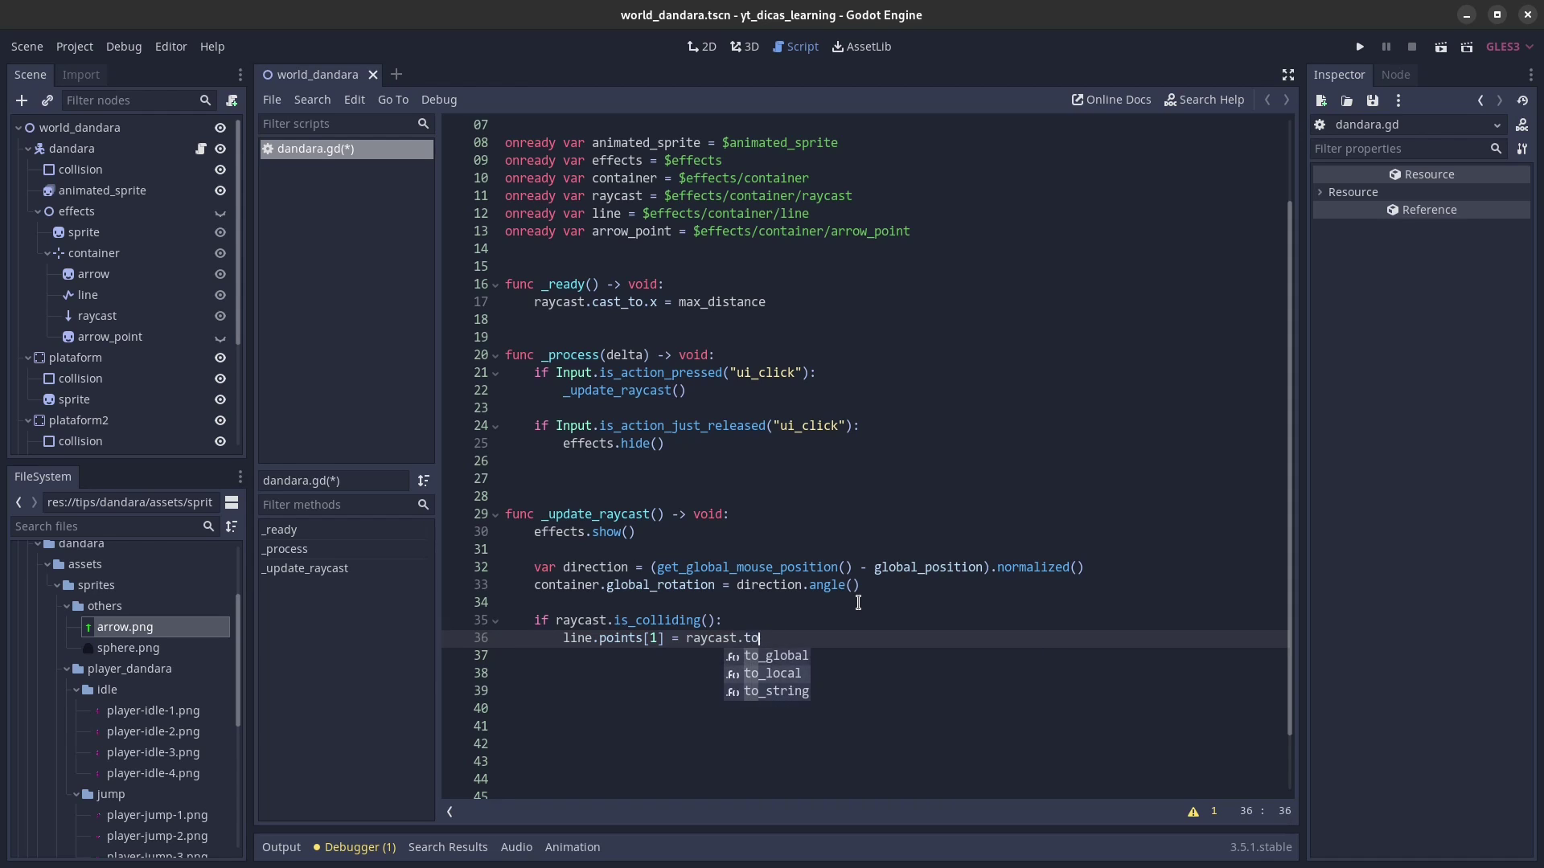
pyautogui.press('Return')
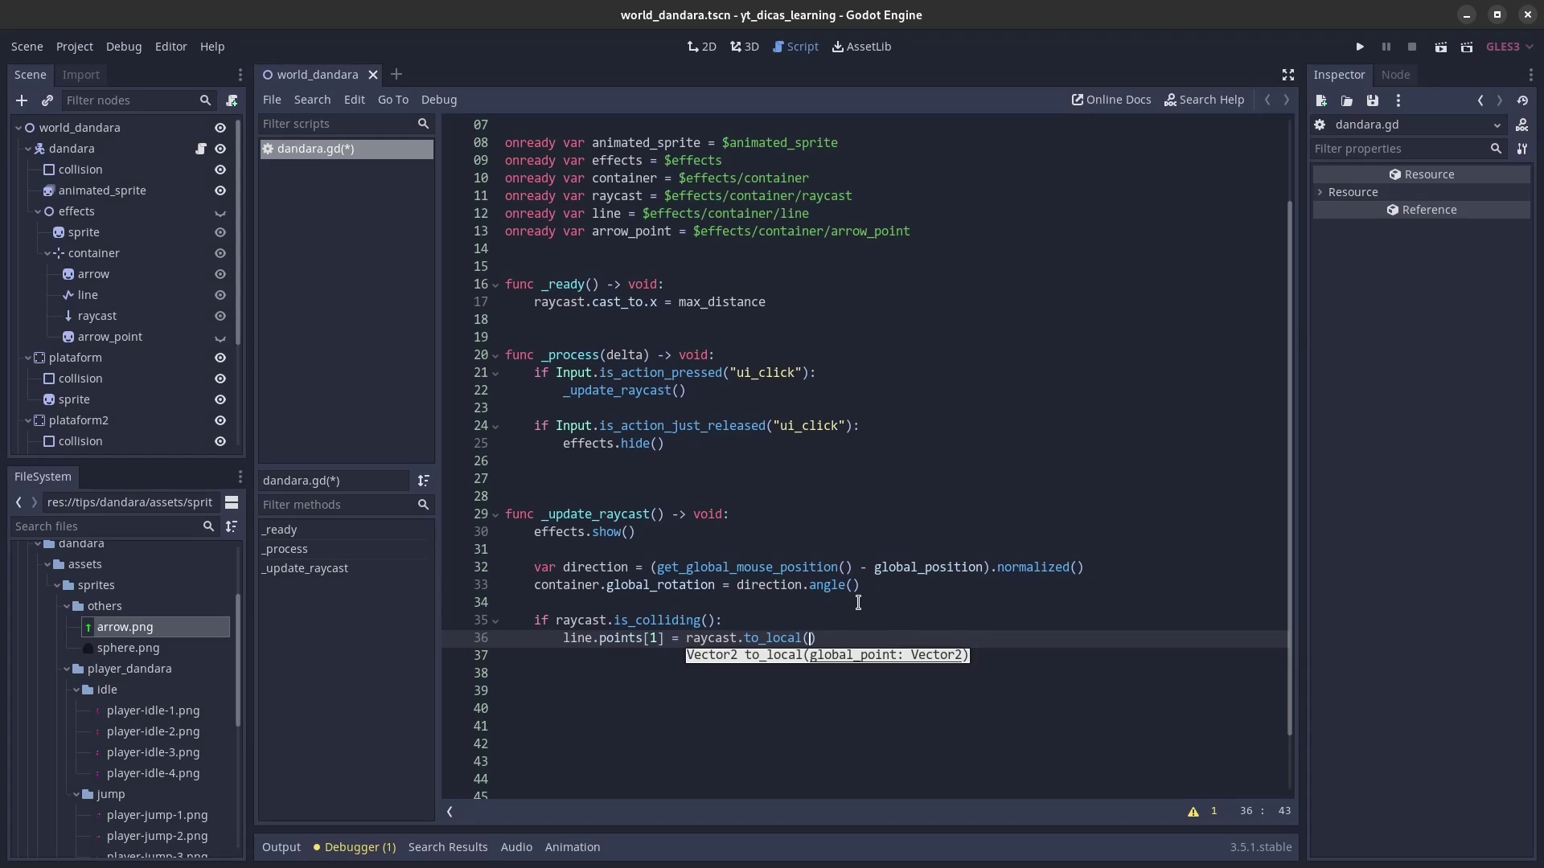
pyautogui.write('rayc')
pyautogui.press('Return')
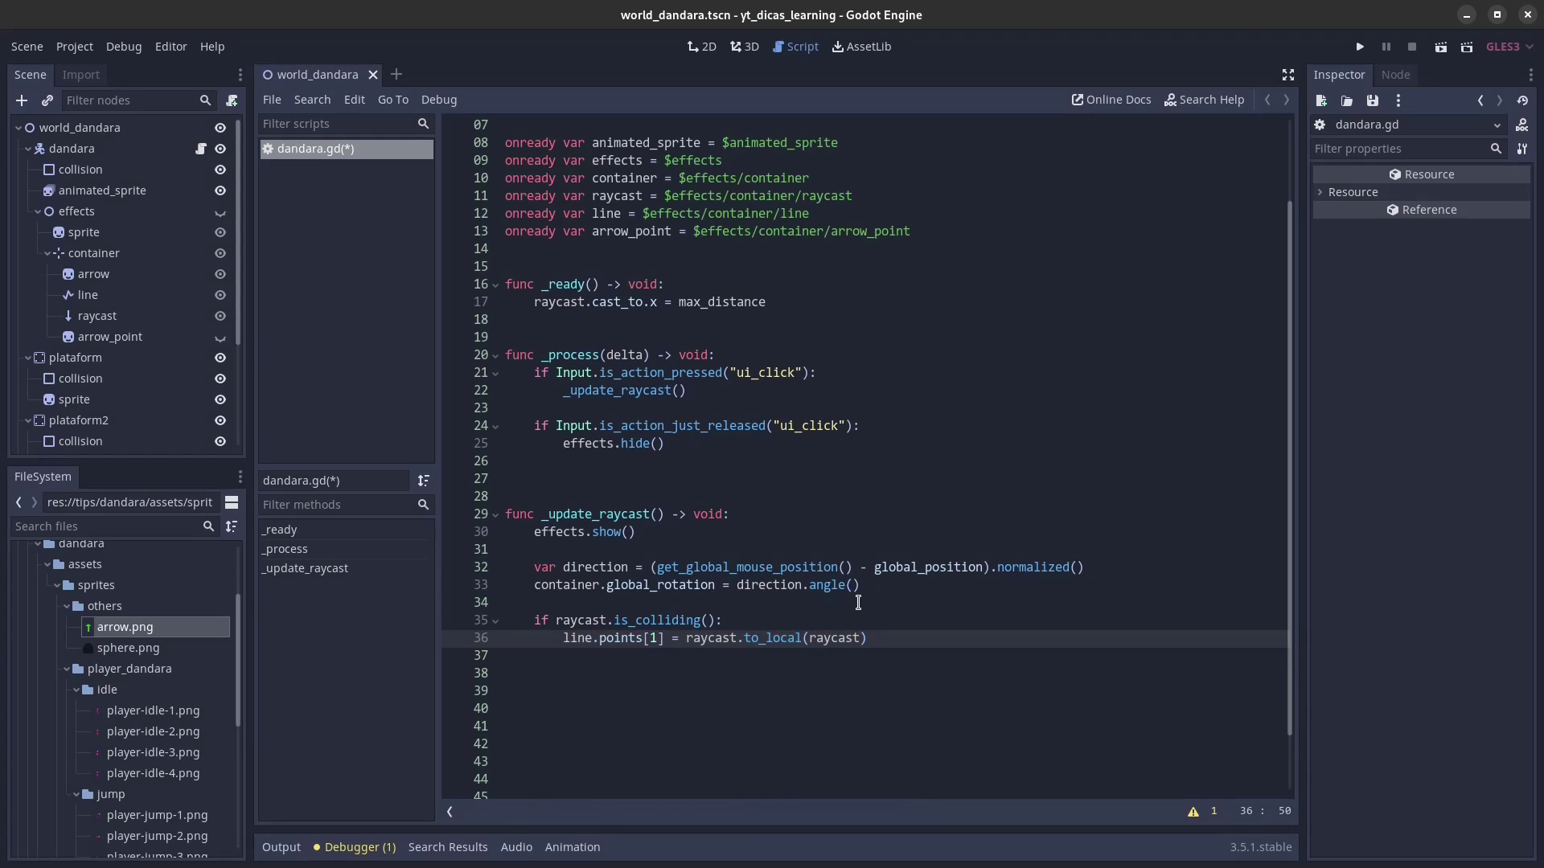
pyautogui.write('.getcoll')
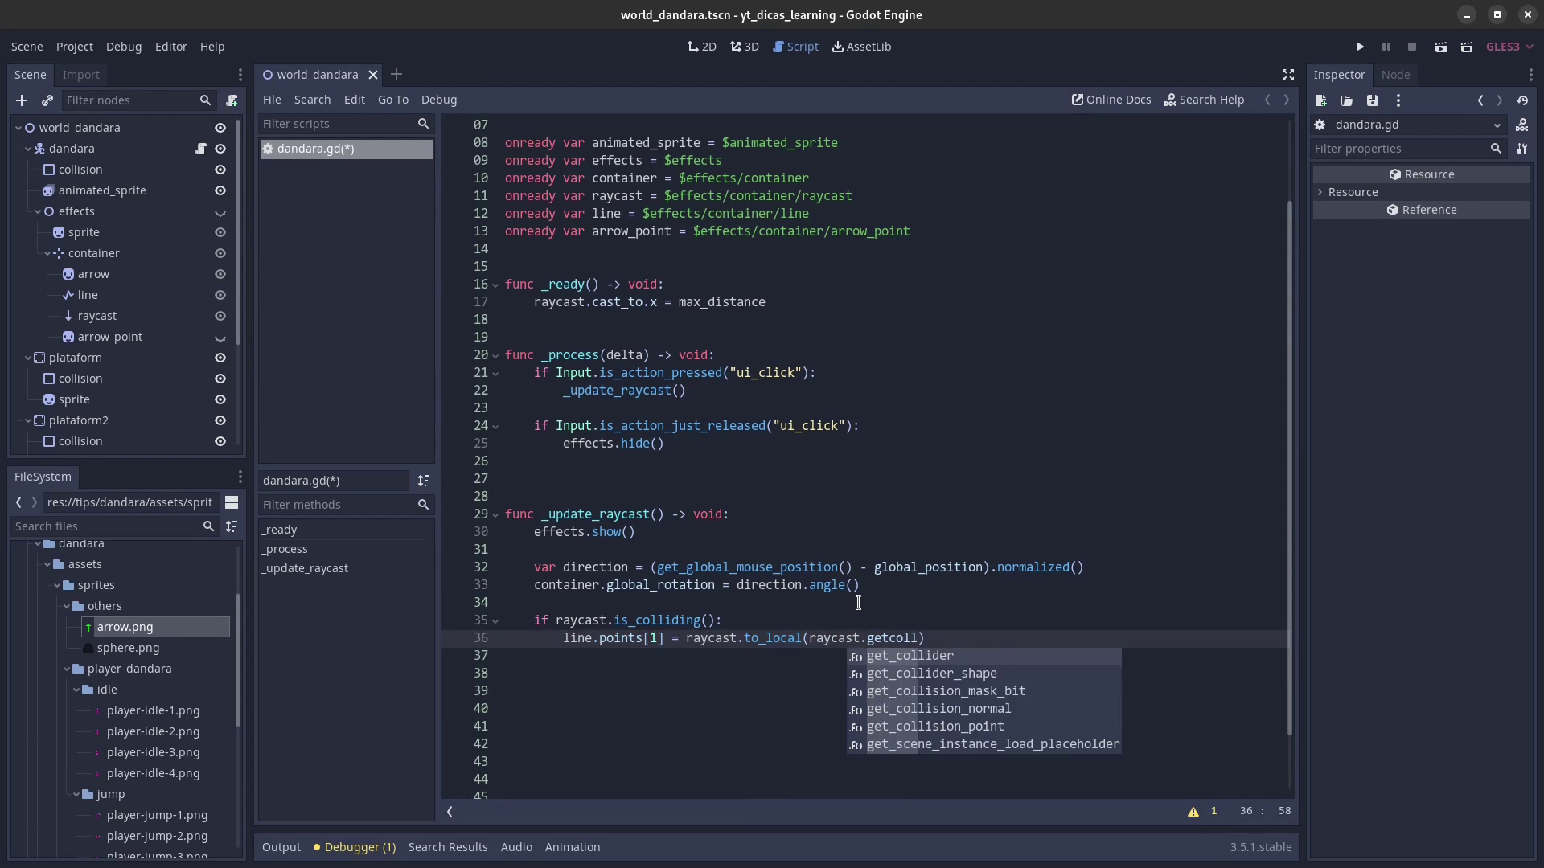
pyautogui.press('Down')
pyautogui.press('Down')
pyautogui.press('Down')
pyautogui.press('Down')
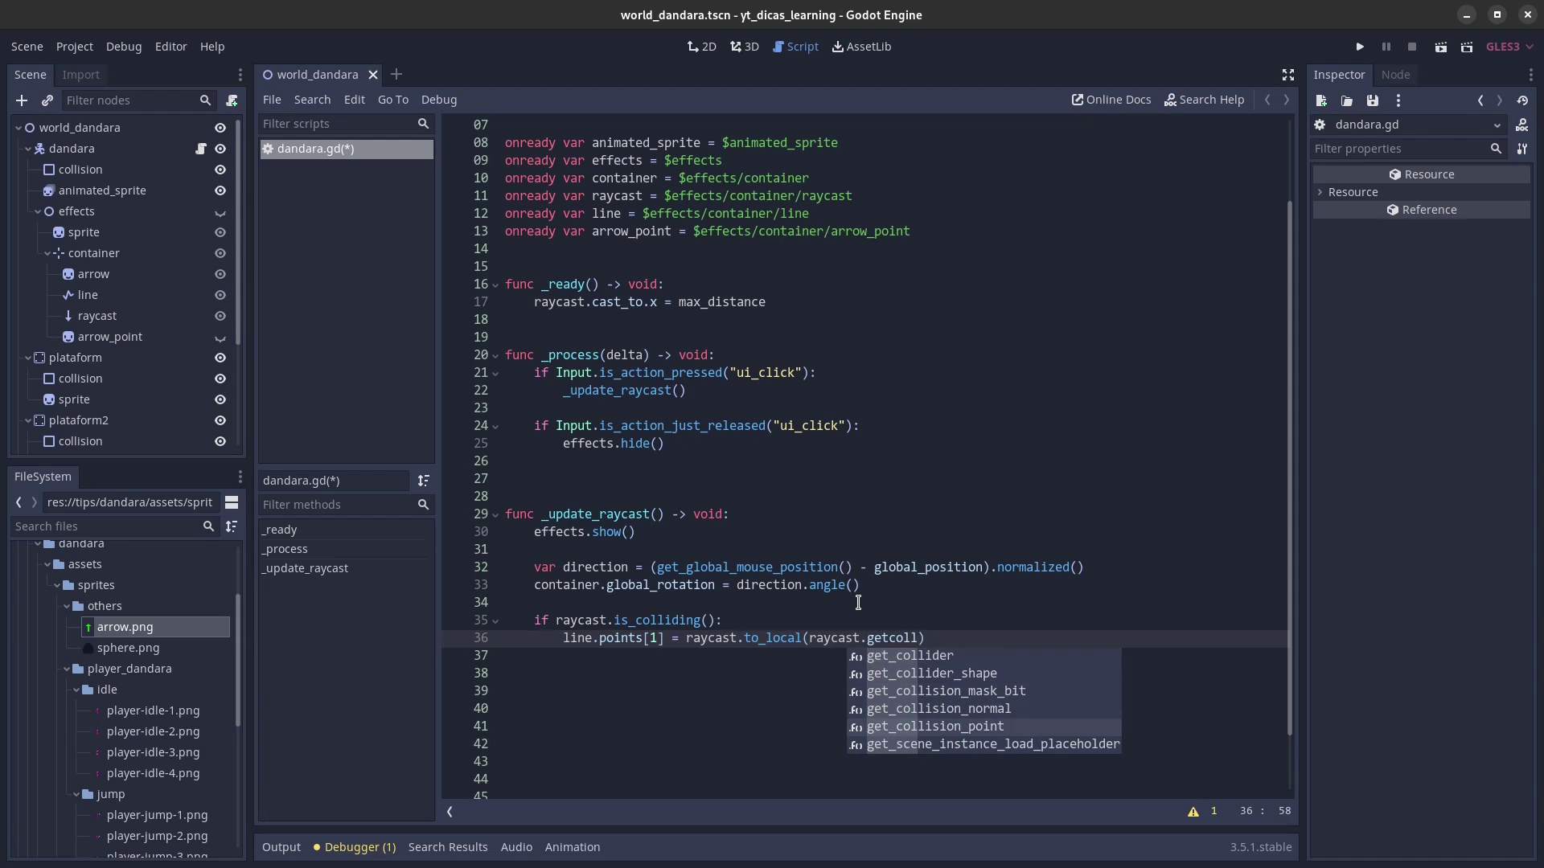
pyautogui.press('Return')
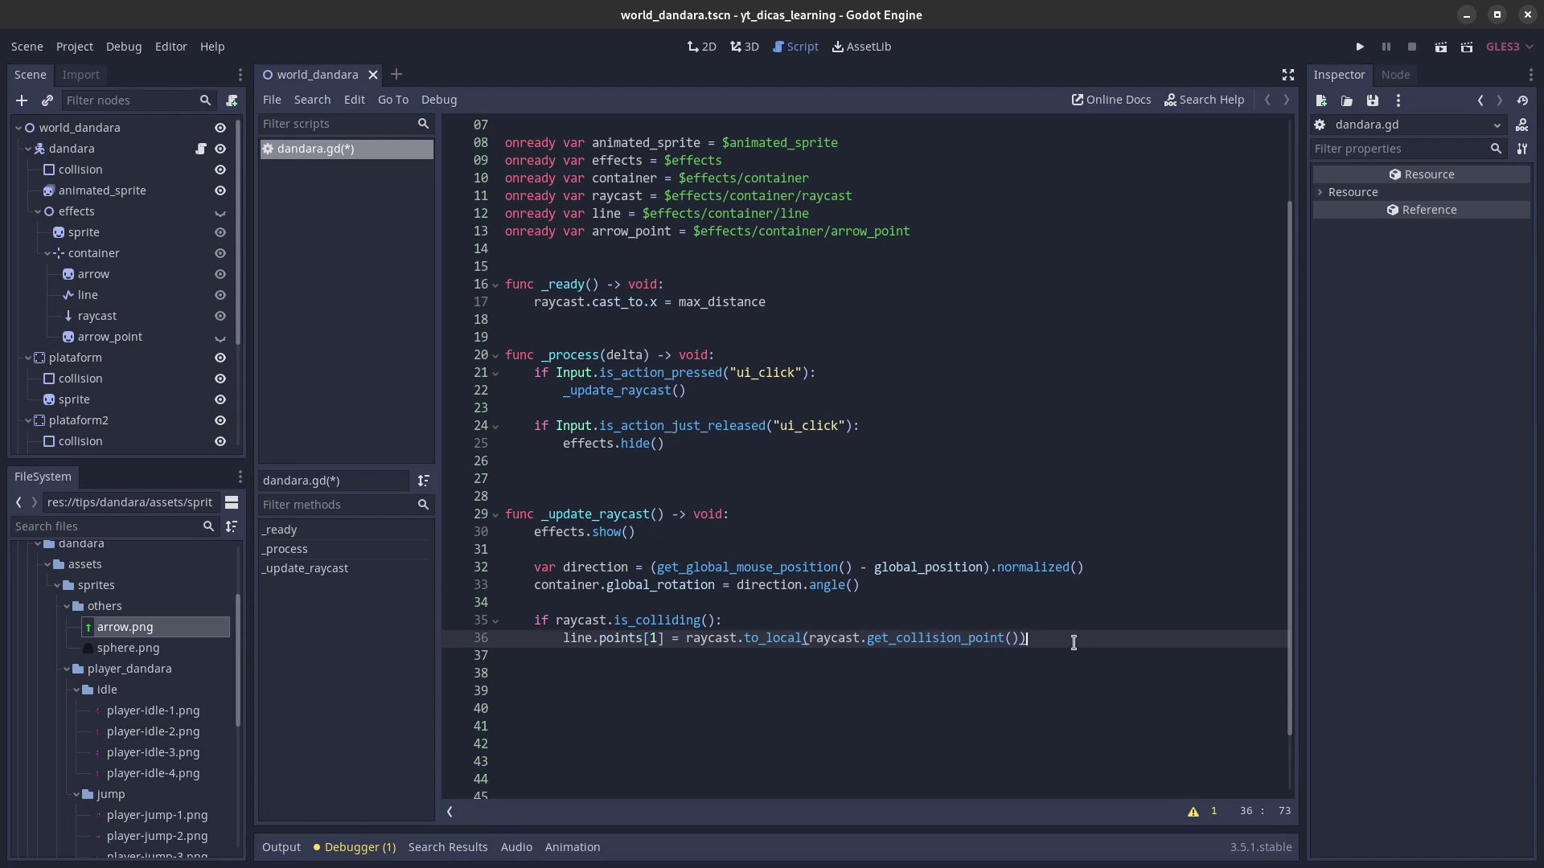
# Step: Run the game and aim at the left and top platforms to check the line stops there
pyautogui.click(1441, 47)
pyautogui.moveTo(989, 376)
pyautogui.mouseDown()
pyautogui.moveTo(699, 348)
pyautogui.moveTo(322, 506)
pyautogui.mouseUp()
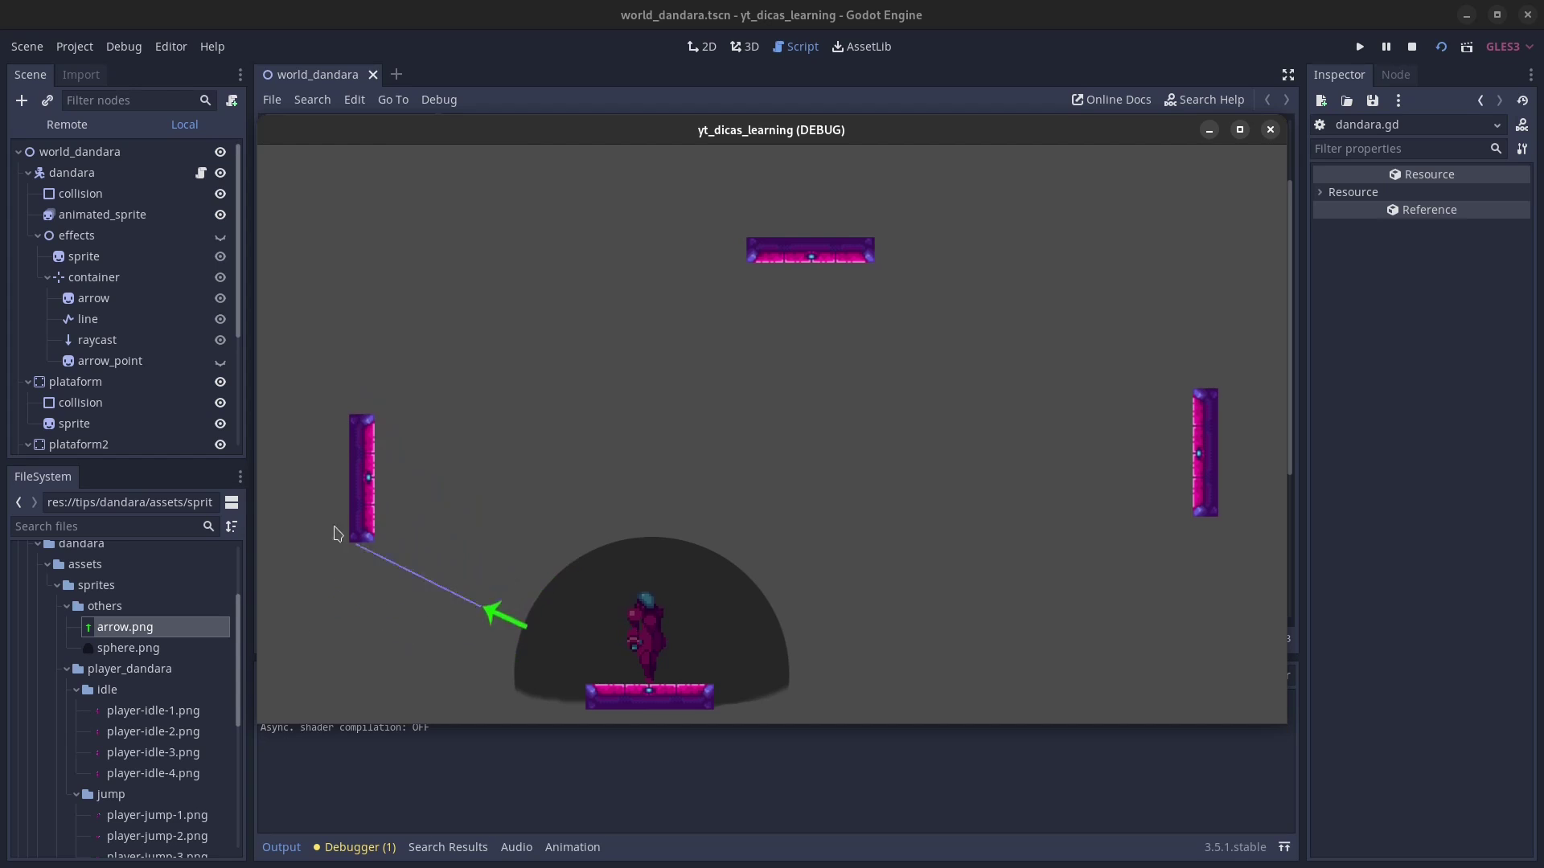
pyautogui.moveTo(322, 506)
pyautogui.mouseDown()
pyautogui.moveTo(523, 380)
pyautogui.moveTo(781, 377)
pyautogui.mouseUp()
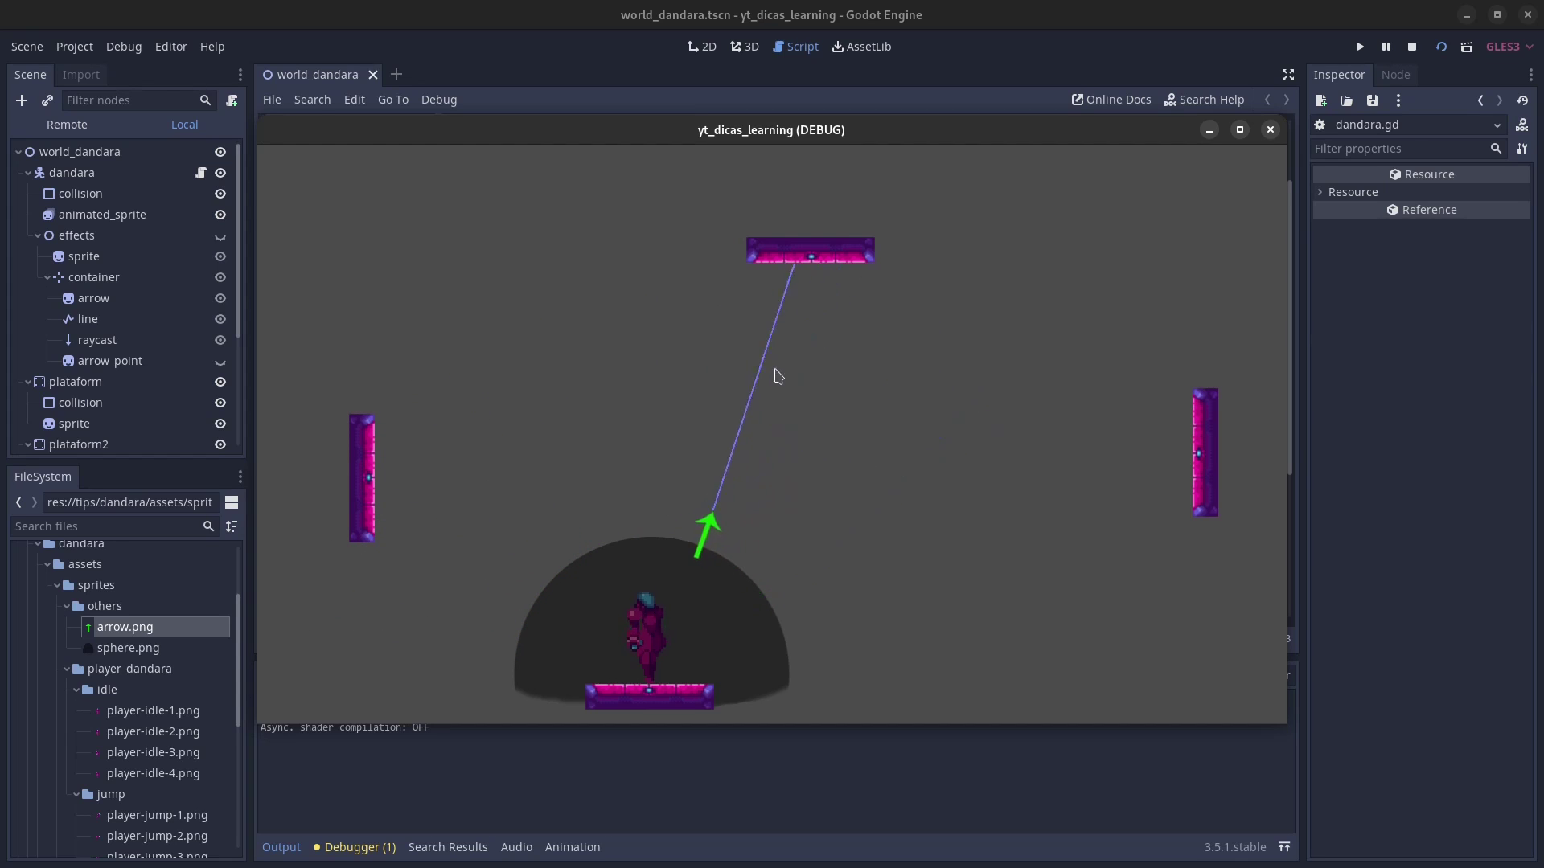
pyautogui.moveTo(781, 377)
pyautogui.mouseDown()
pyautogui.moveTo(554, 355)
pyautogui.moveTo(312, 609)
pyautogui.mouseUp()
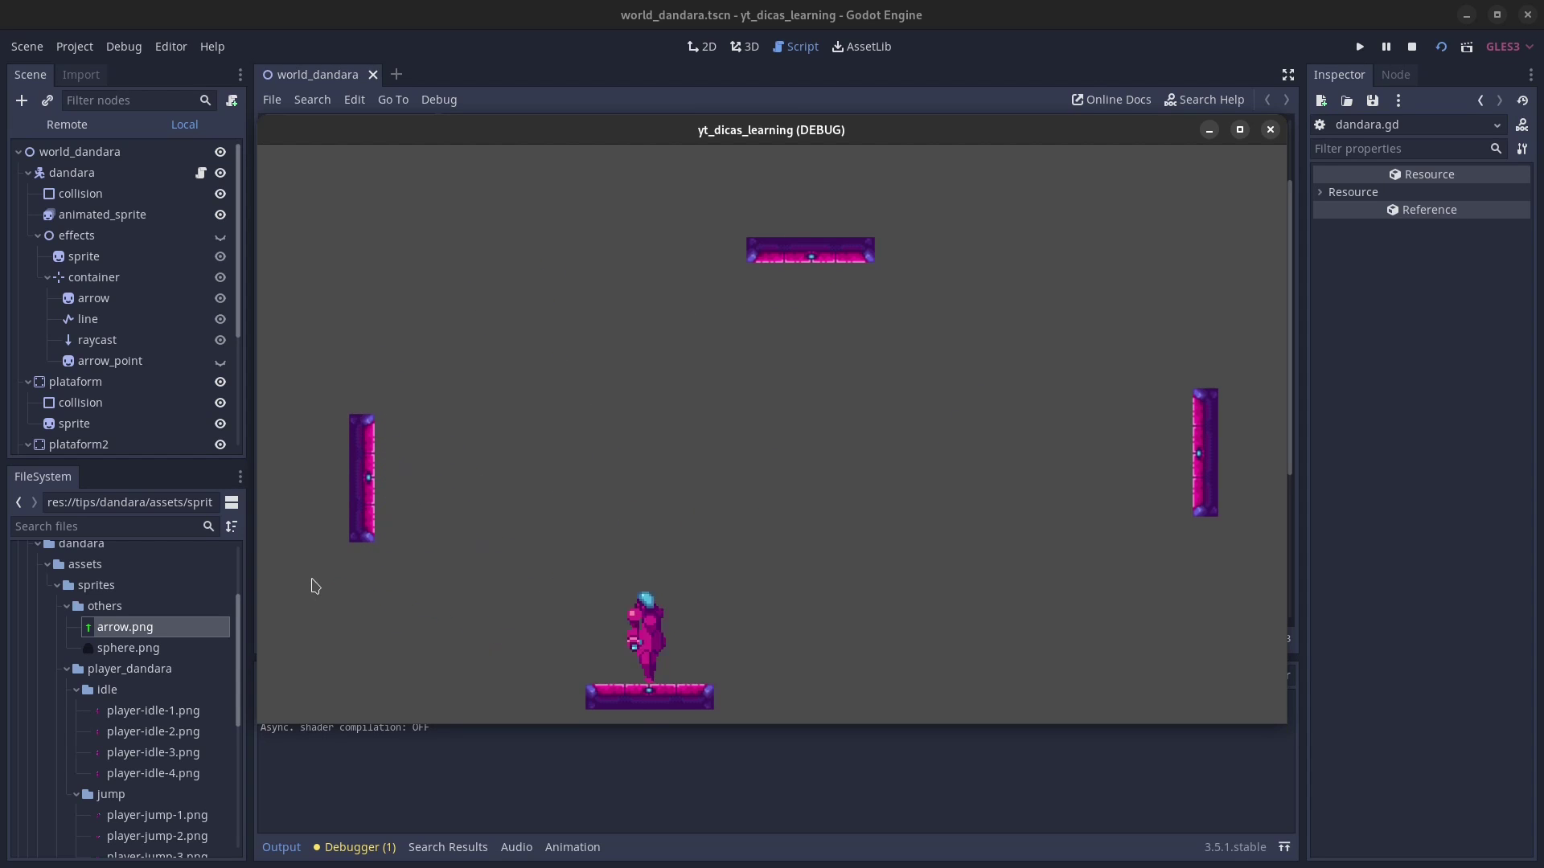
pyautogui.click(1270, 131)
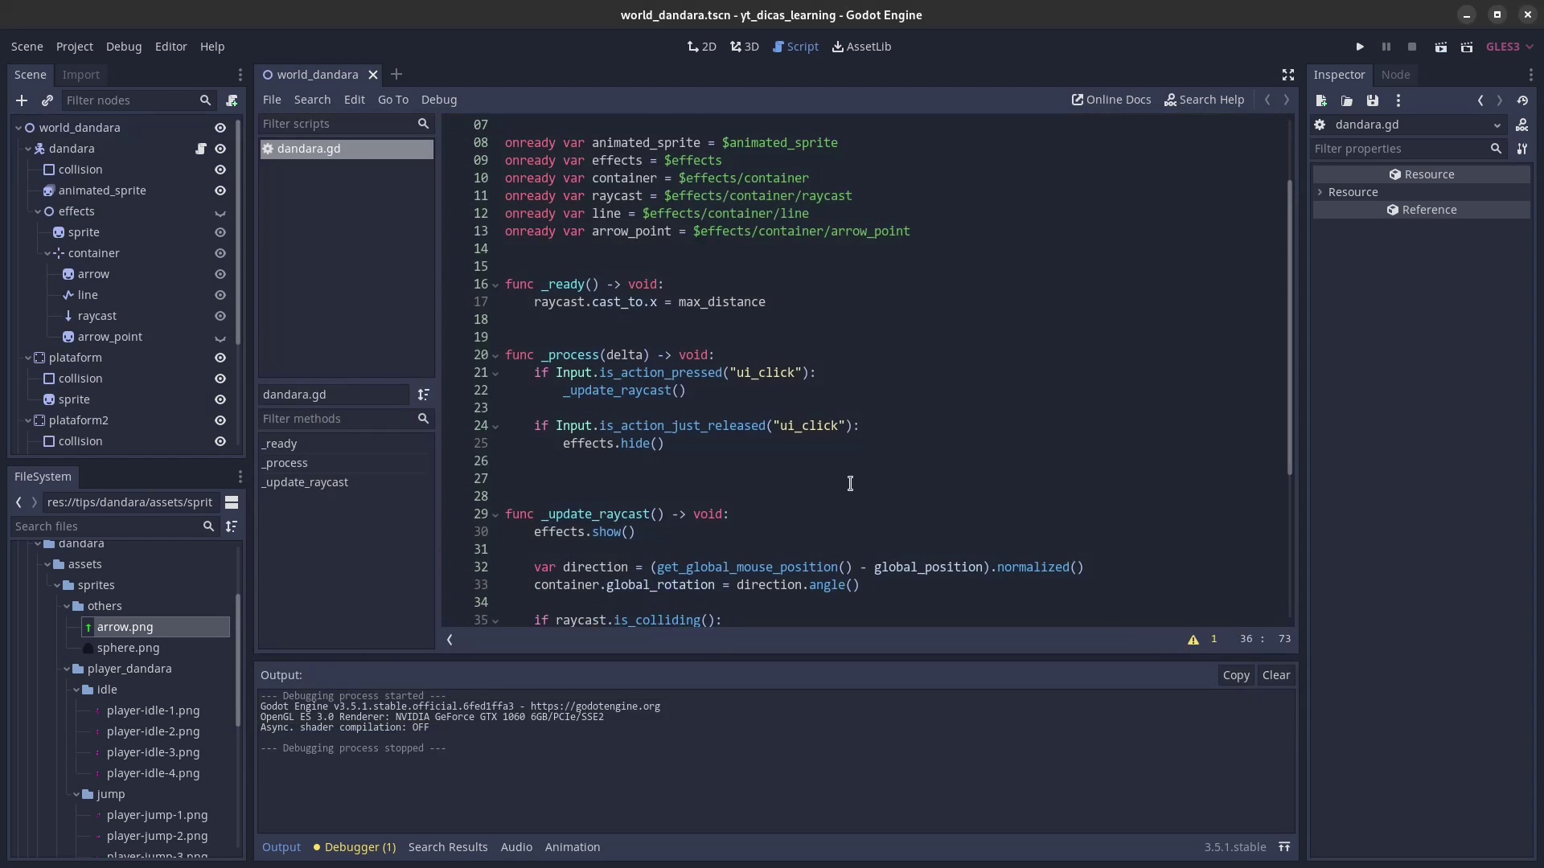
# Step: Add an else branch setting line.points[1].x = max_distance, then run the game
pyautogui.scroll(-5, 780, 446)
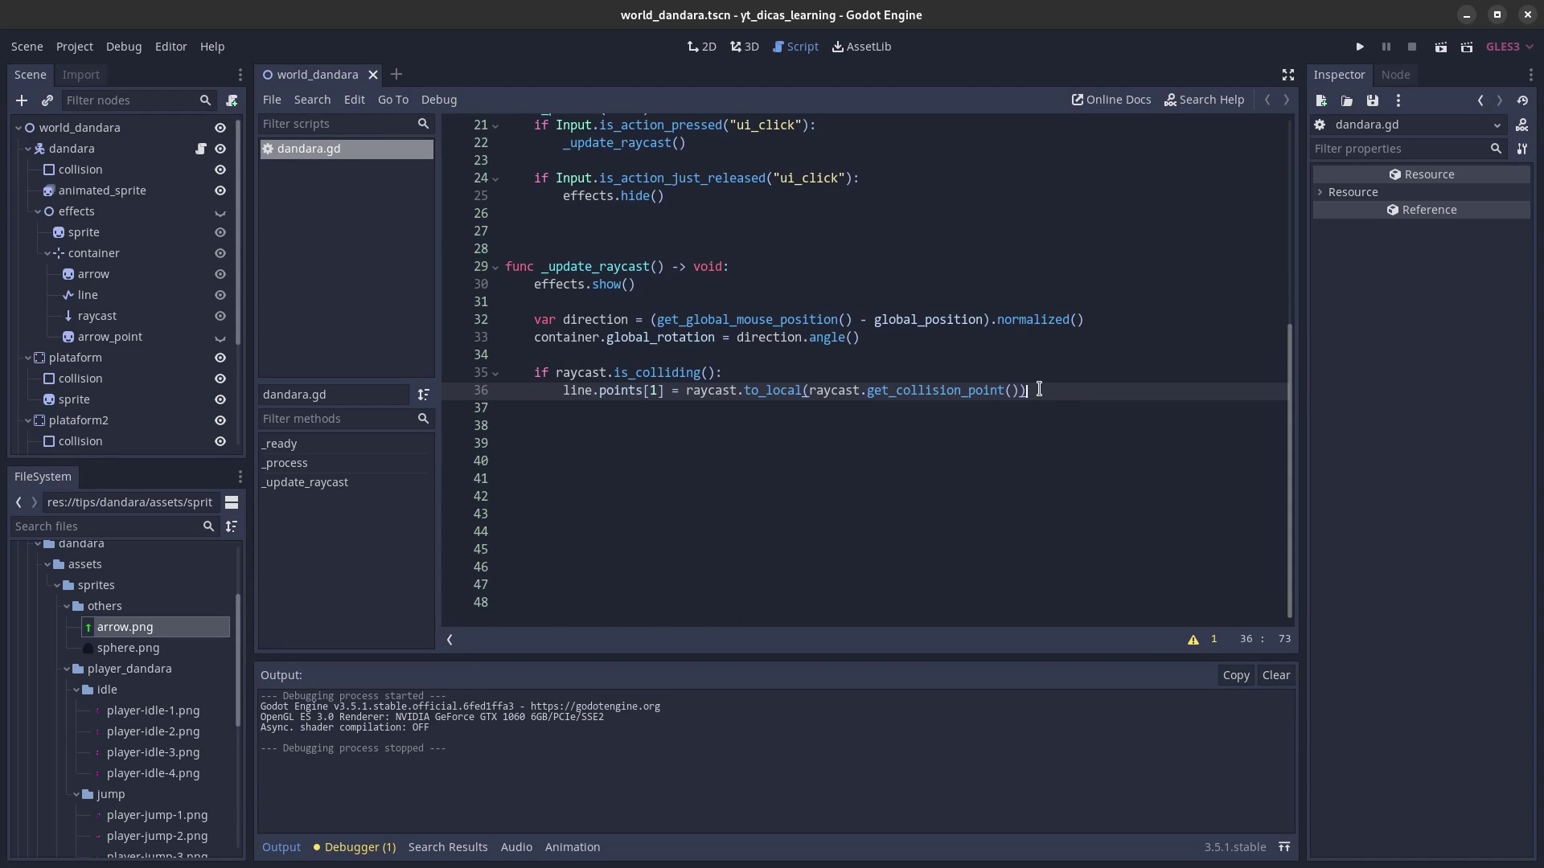
pyautogui.press('Return')
pyautogui.press('Return')
pyautogui.write('else:')
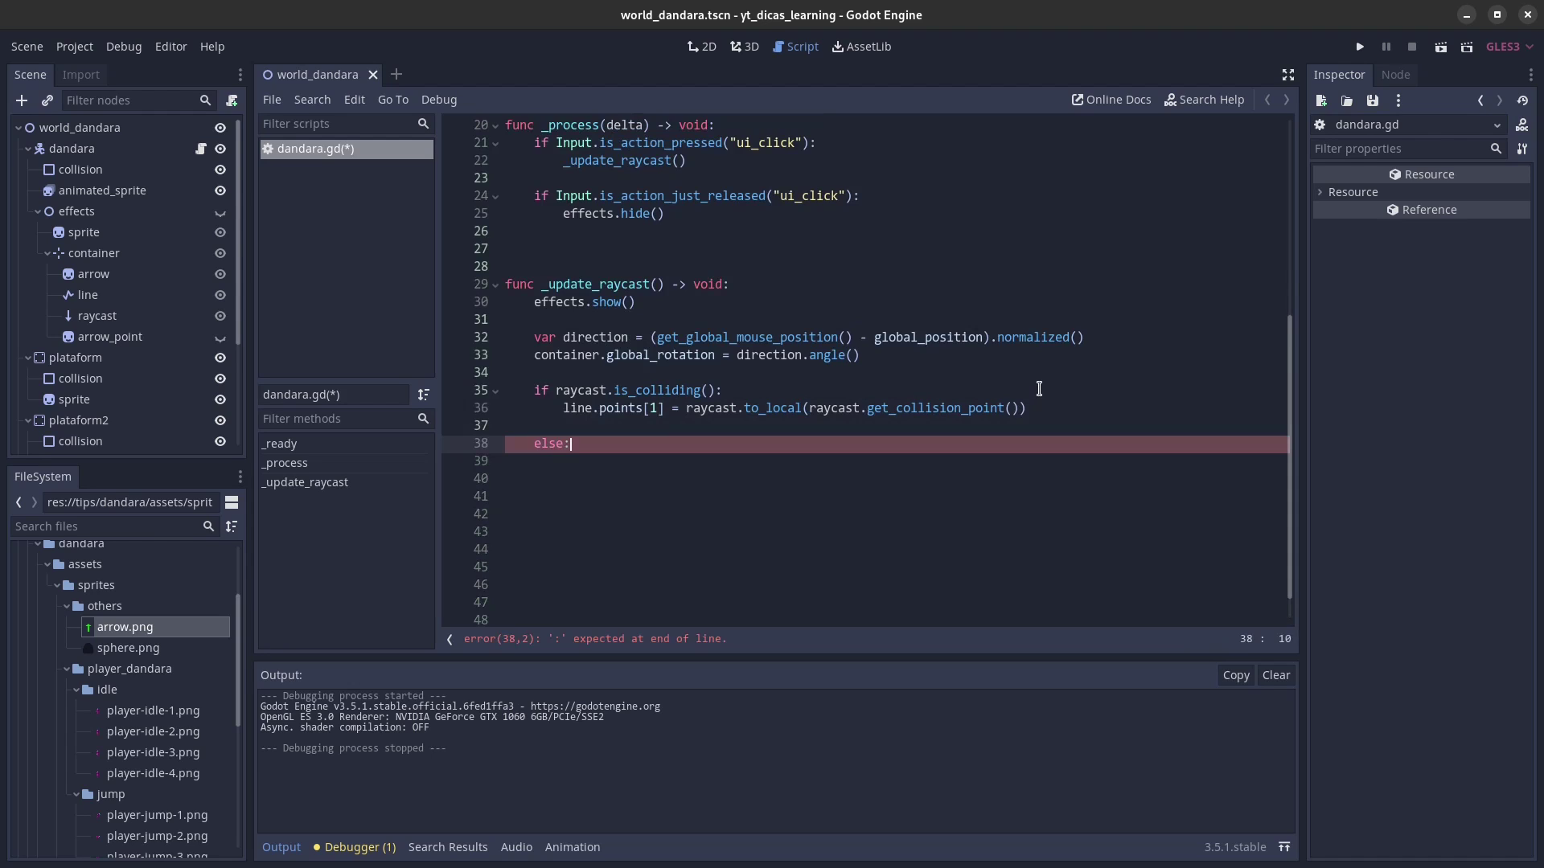
pyautogui.press('Return')
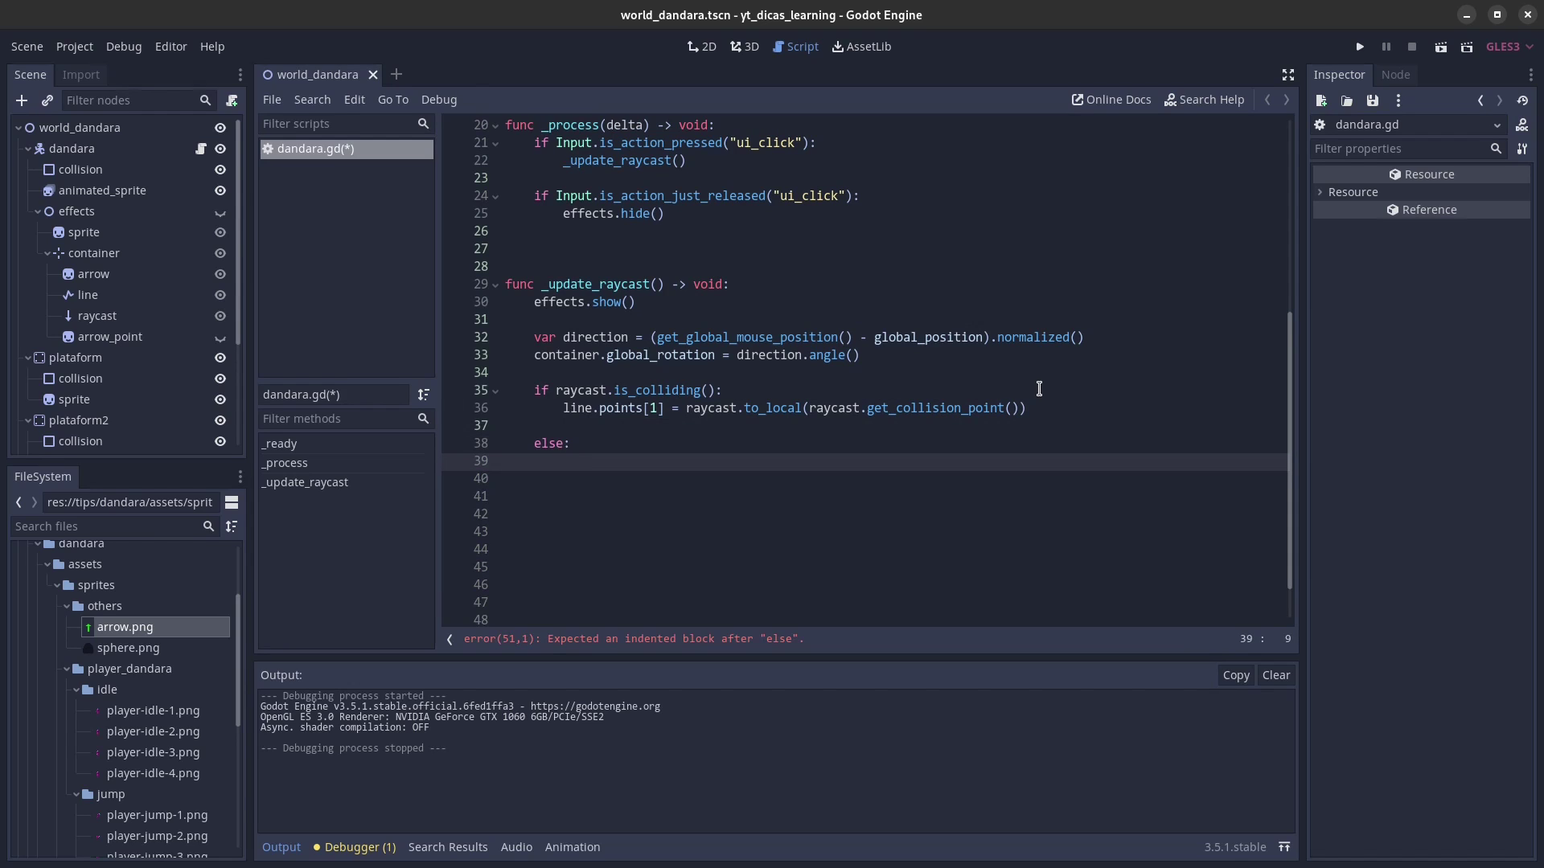
pyautogui.write('line')
pyautogui.press('Escape')
pyautogui.write('.poi')
pyautogui.press('Return')
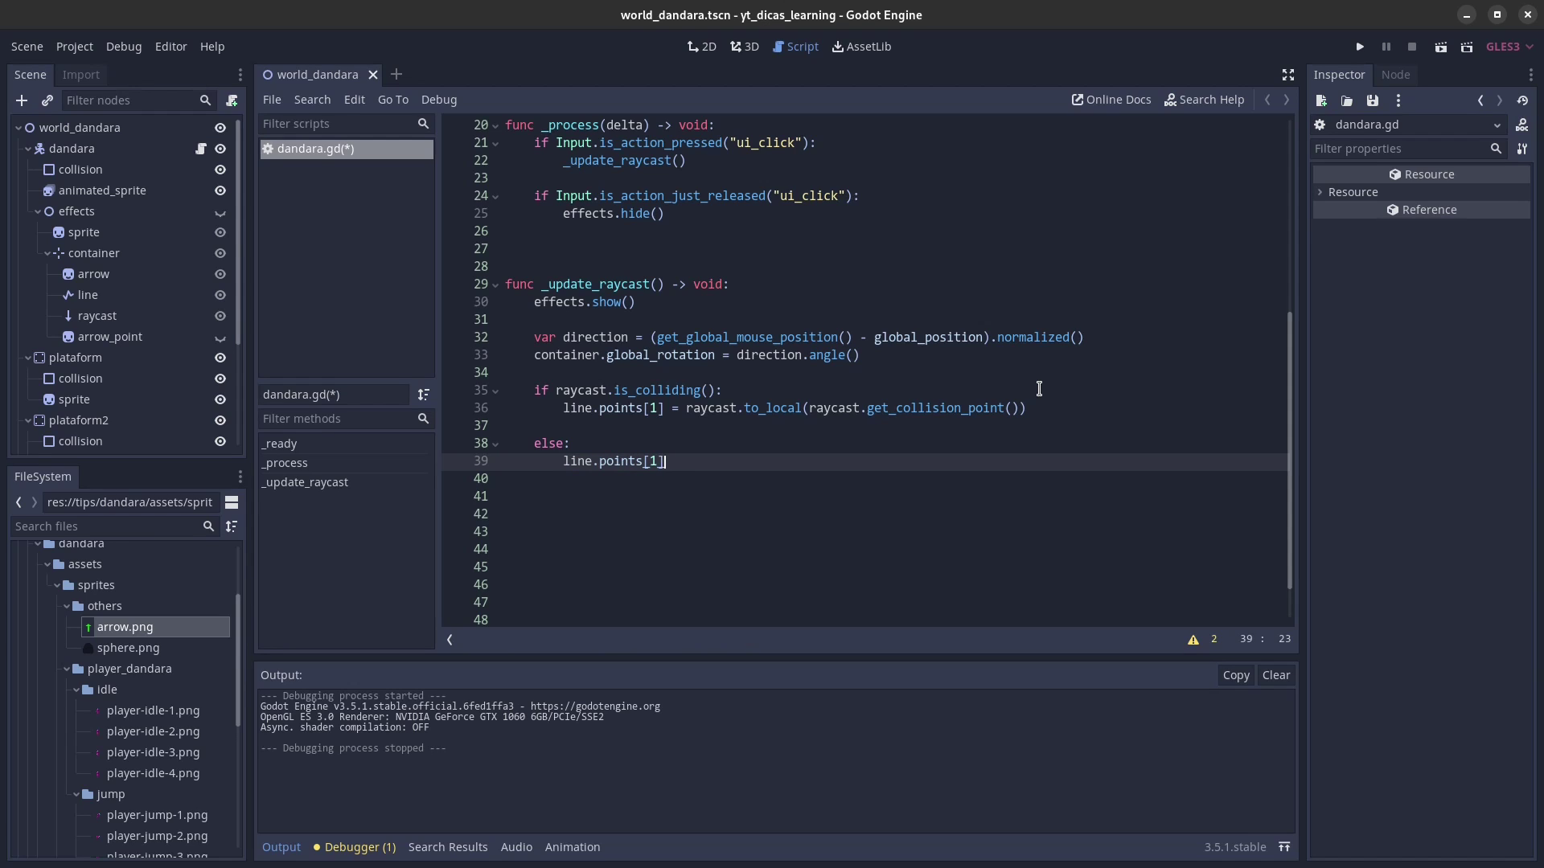
pyautogui.write('= max_di')
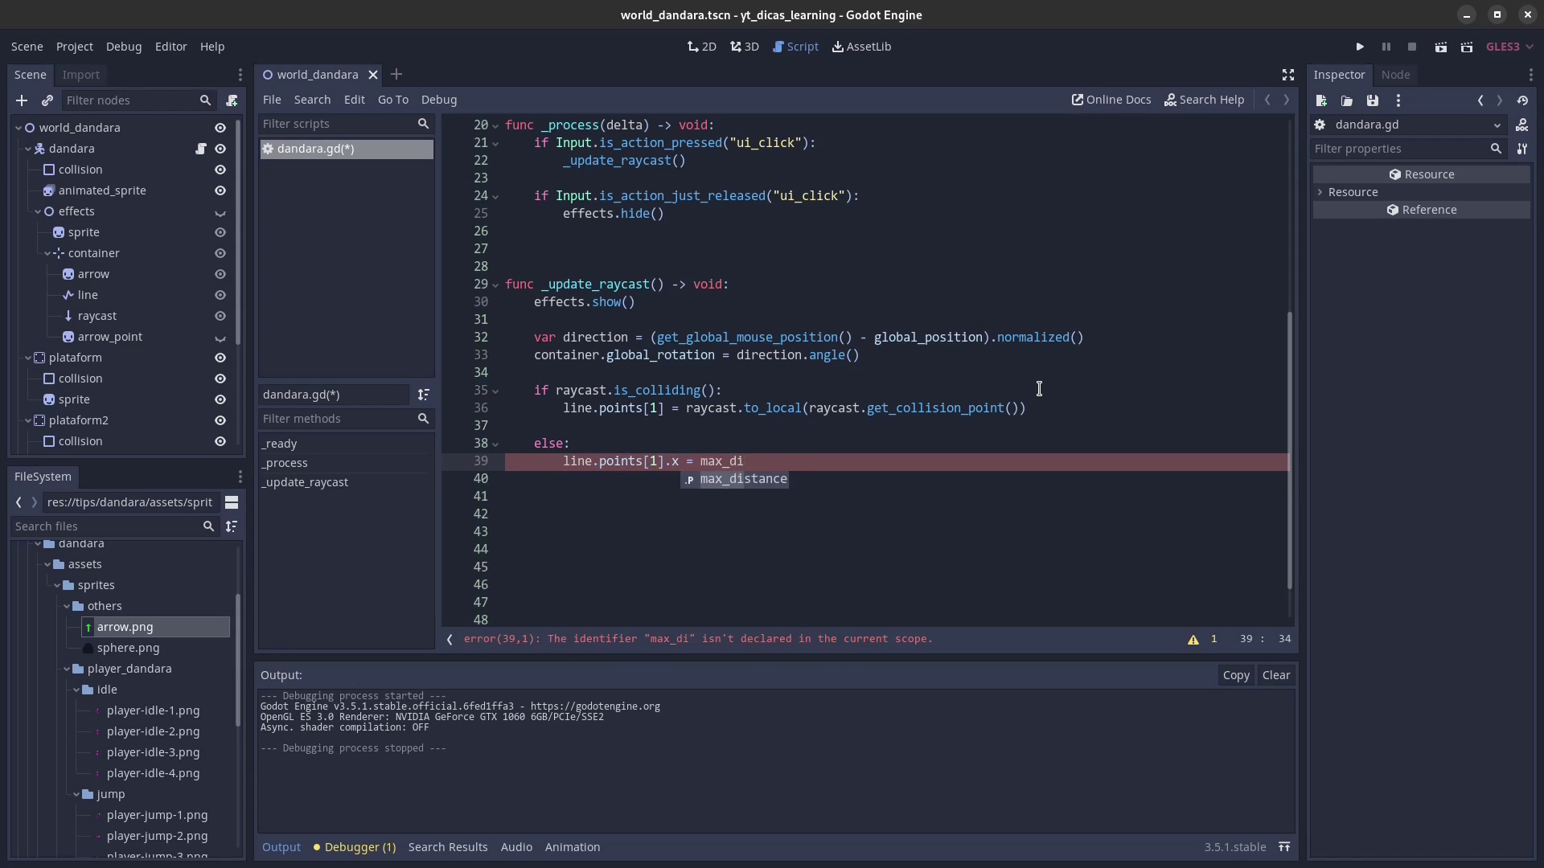
pyautogui.press('Return')
pyautogui.click(1442, 47)
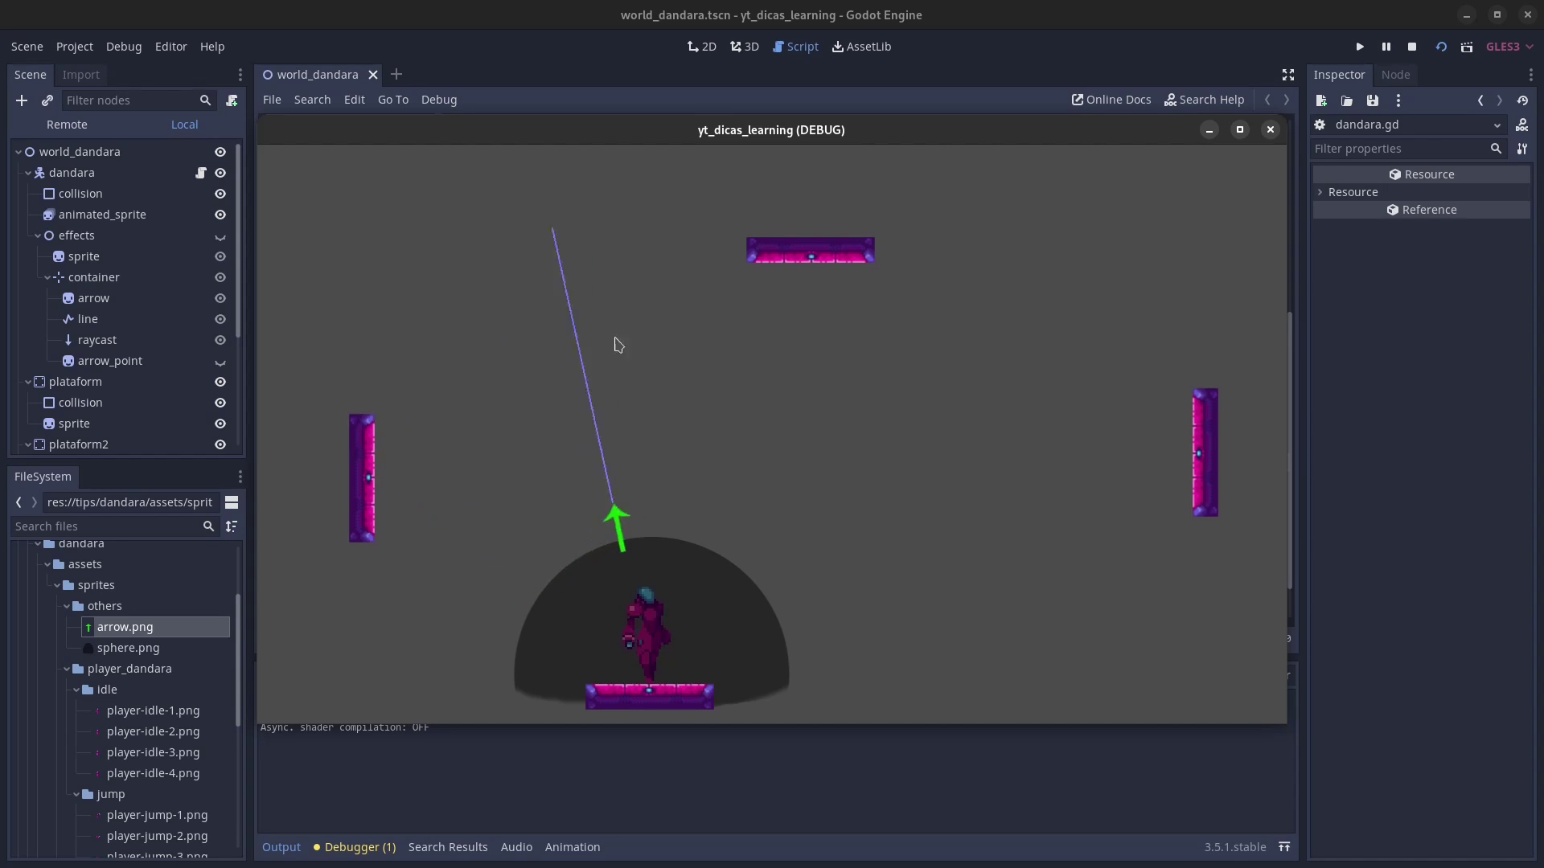
# Step: Try aiming in the game, then drag plataform3 slightly higher in the 2D view
pyautogui.moveTo(404, 369); pyautogui.dragTo(796, 354)
pyautogui.click(1271, 129)
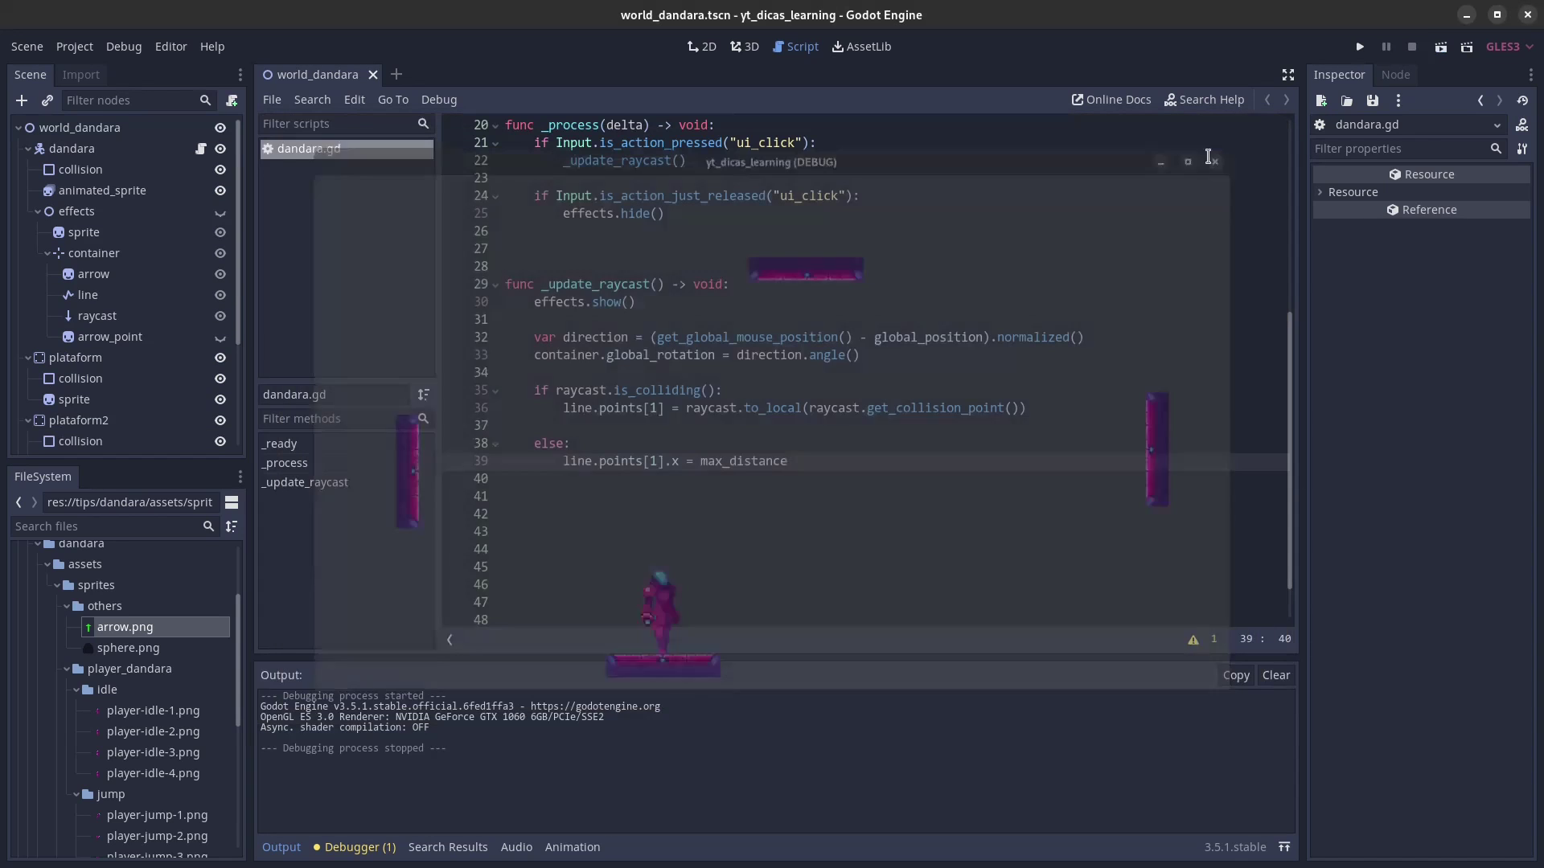
pyautogui.click(705, 46)
pyautogui.scroll(-5, 121, 361)
pyautogui.click(81, 330)
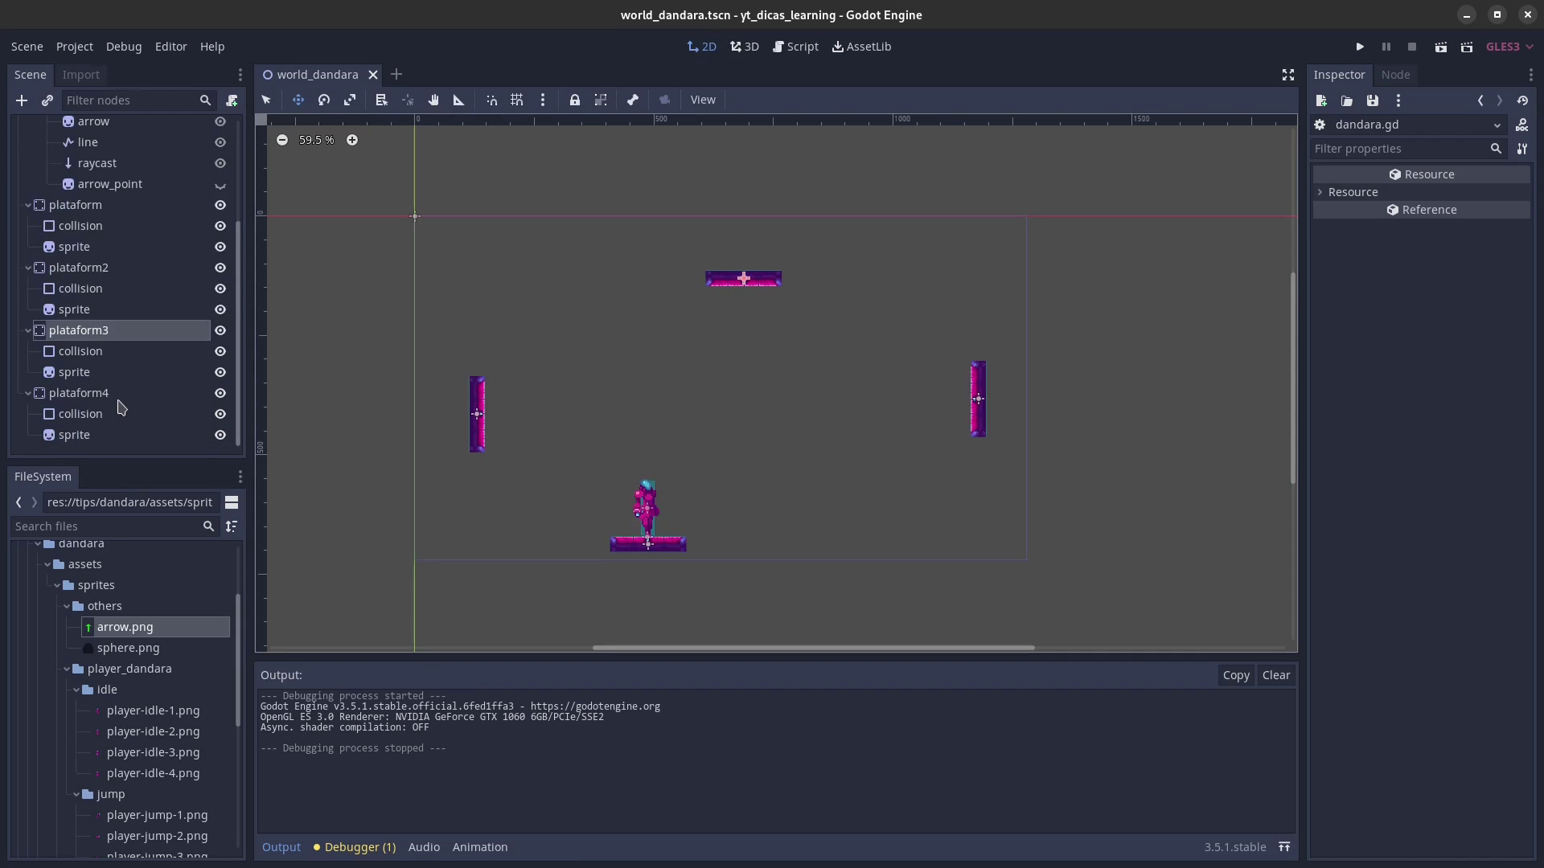
pyautogui.moveTo(772, 392); pyautogui.dragTo(786, 358)
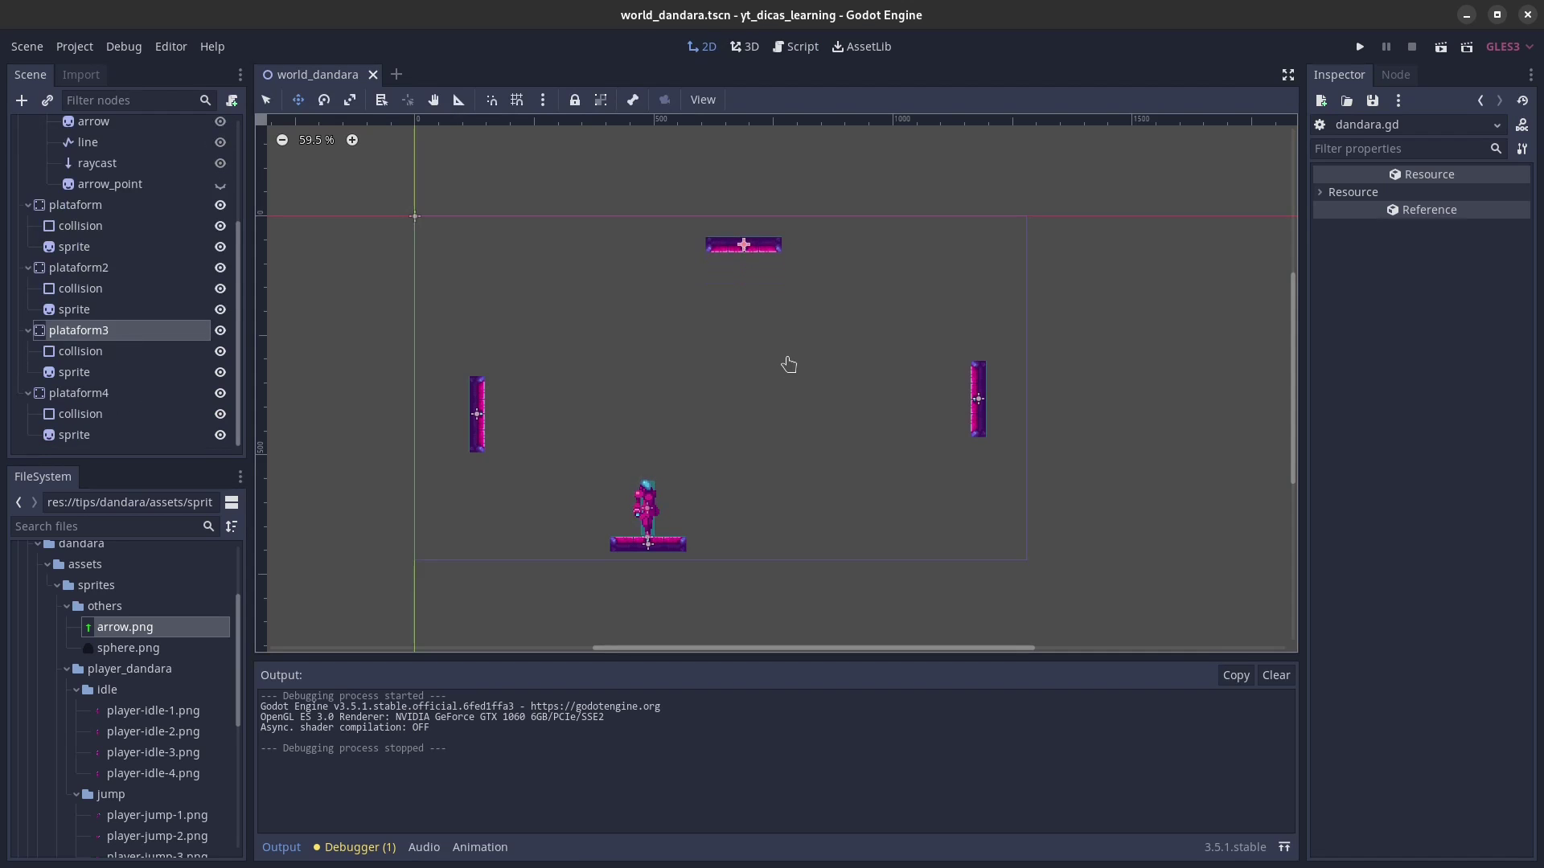
# Step: Replay the scene aiming at the left platform, then reopen the dandara script
pyautogui.click(1441, 46)
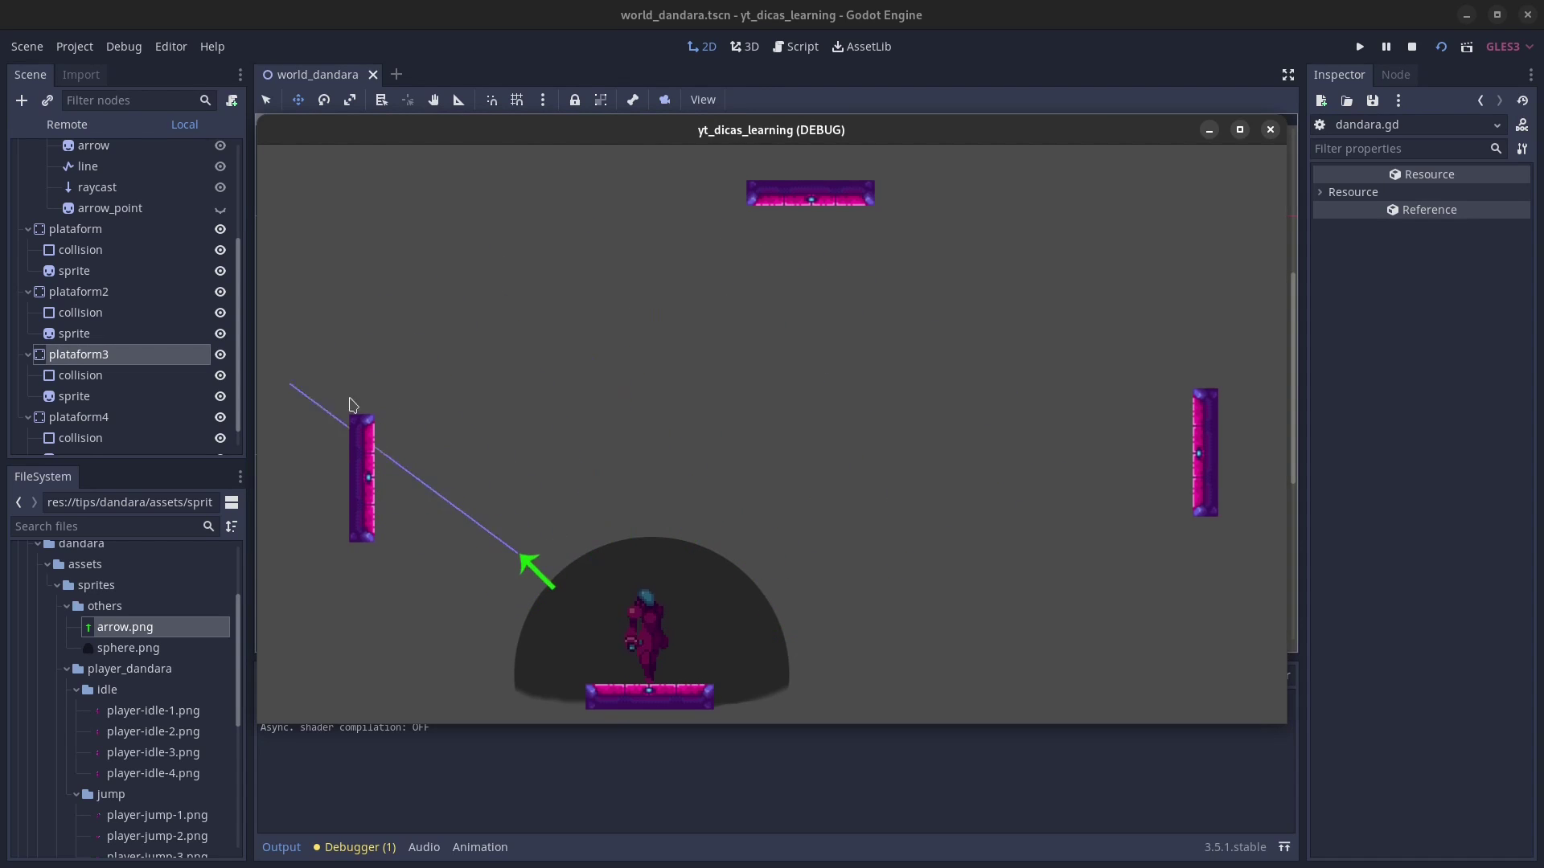
pyautogui.click(572, 337)
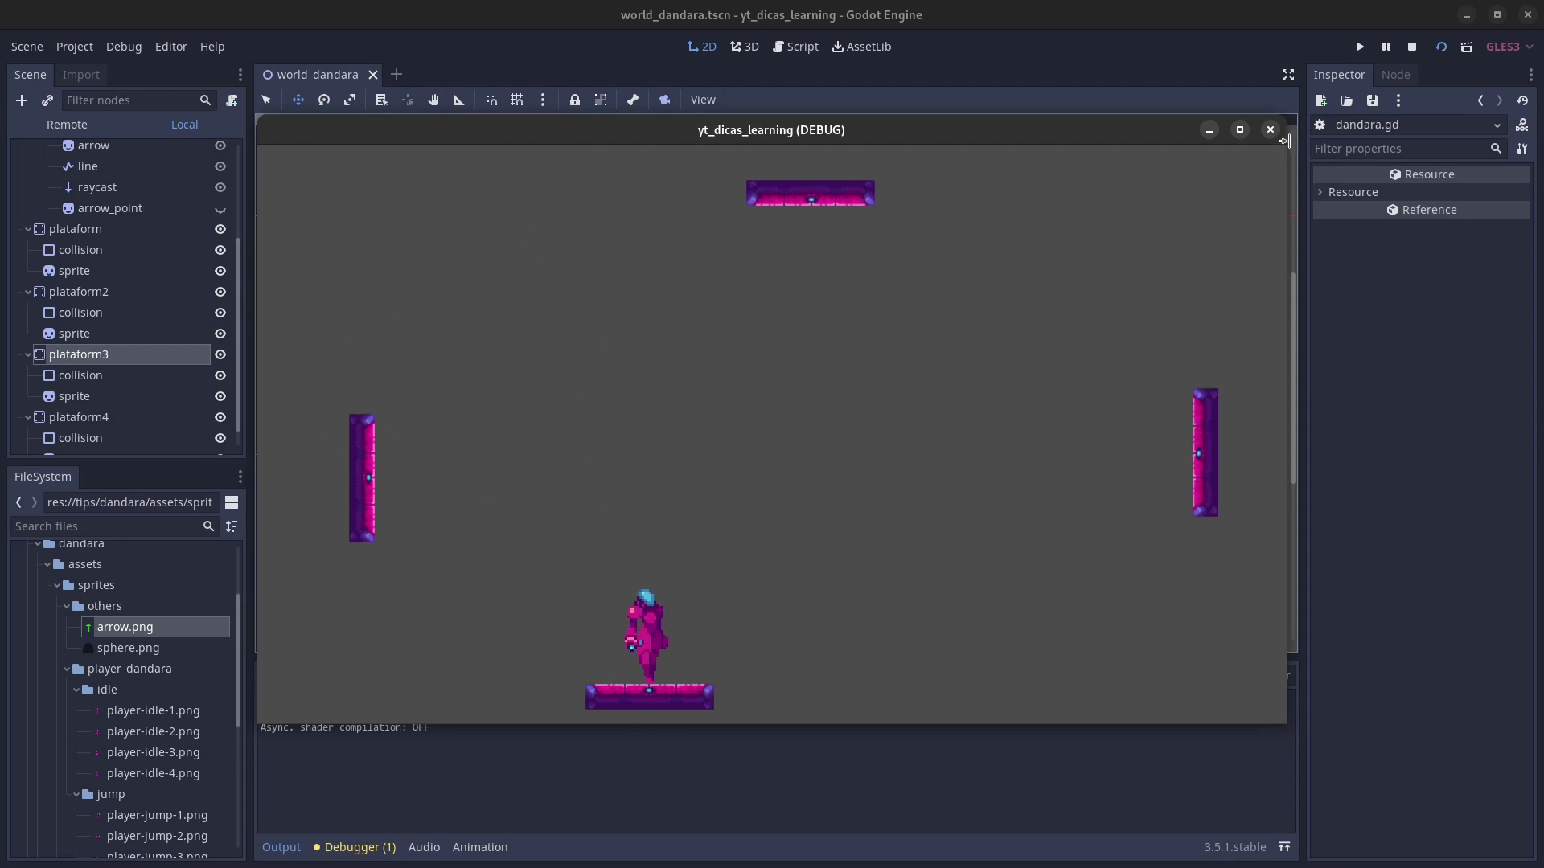
pyautogui.click(1270, 130)
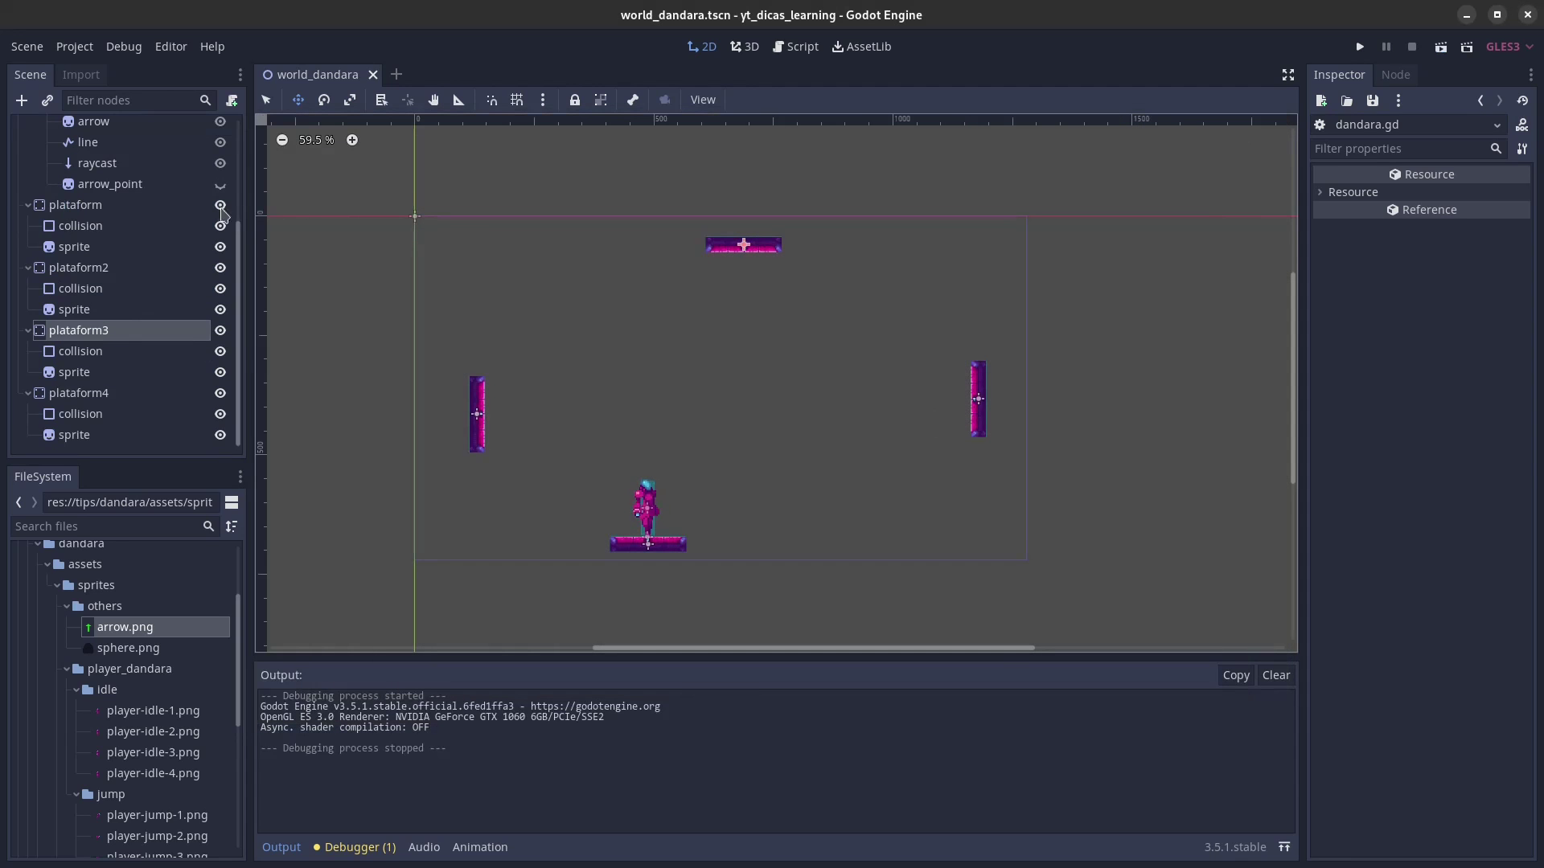
pyautogui.scroll(5, 145, 209)
pyautogui.click(196, 151)
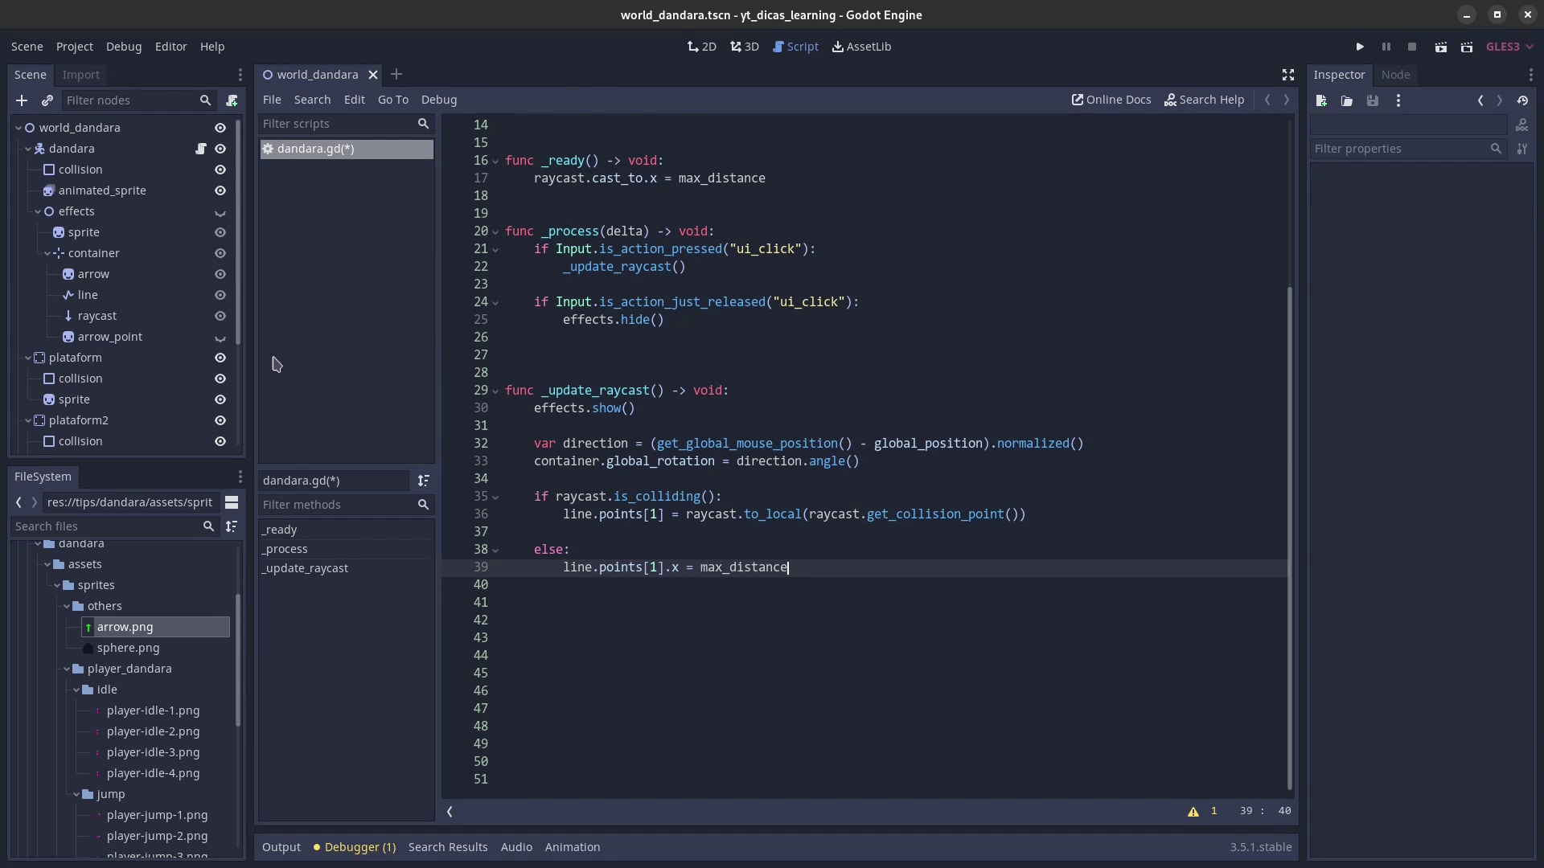
# Step: Add arrow_point.show() inside the is_colliding branch
pyautogui.click(1028, 516)
pyautogui.press('Return')
pyautogui.press('Return')
pyautogui.write('ar')
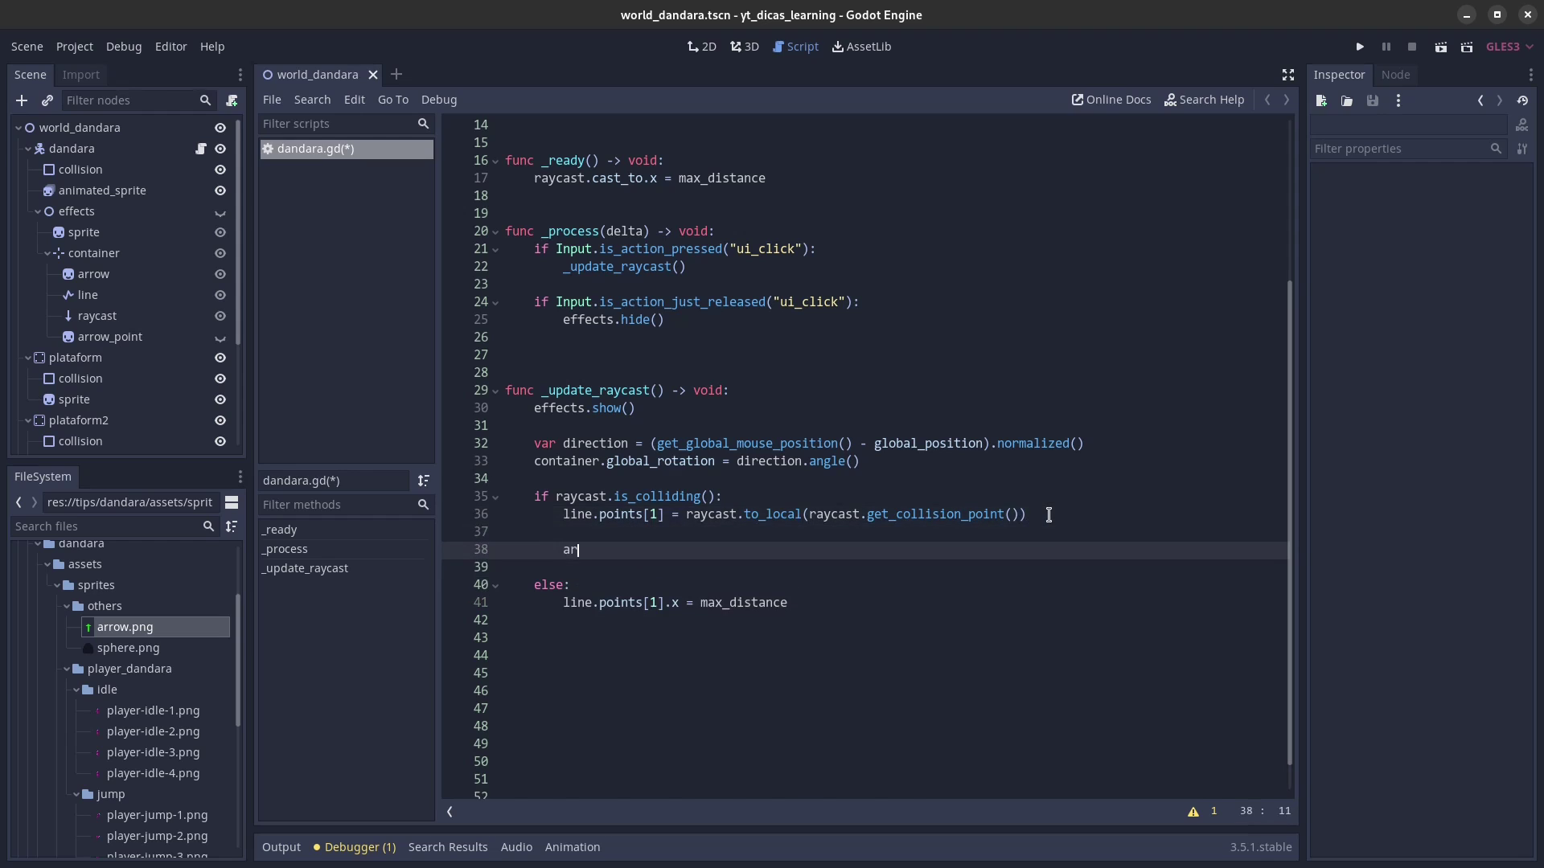
pyautogui.write('row')
pyautogui.press('Return')
pyautogui.write('.sho')
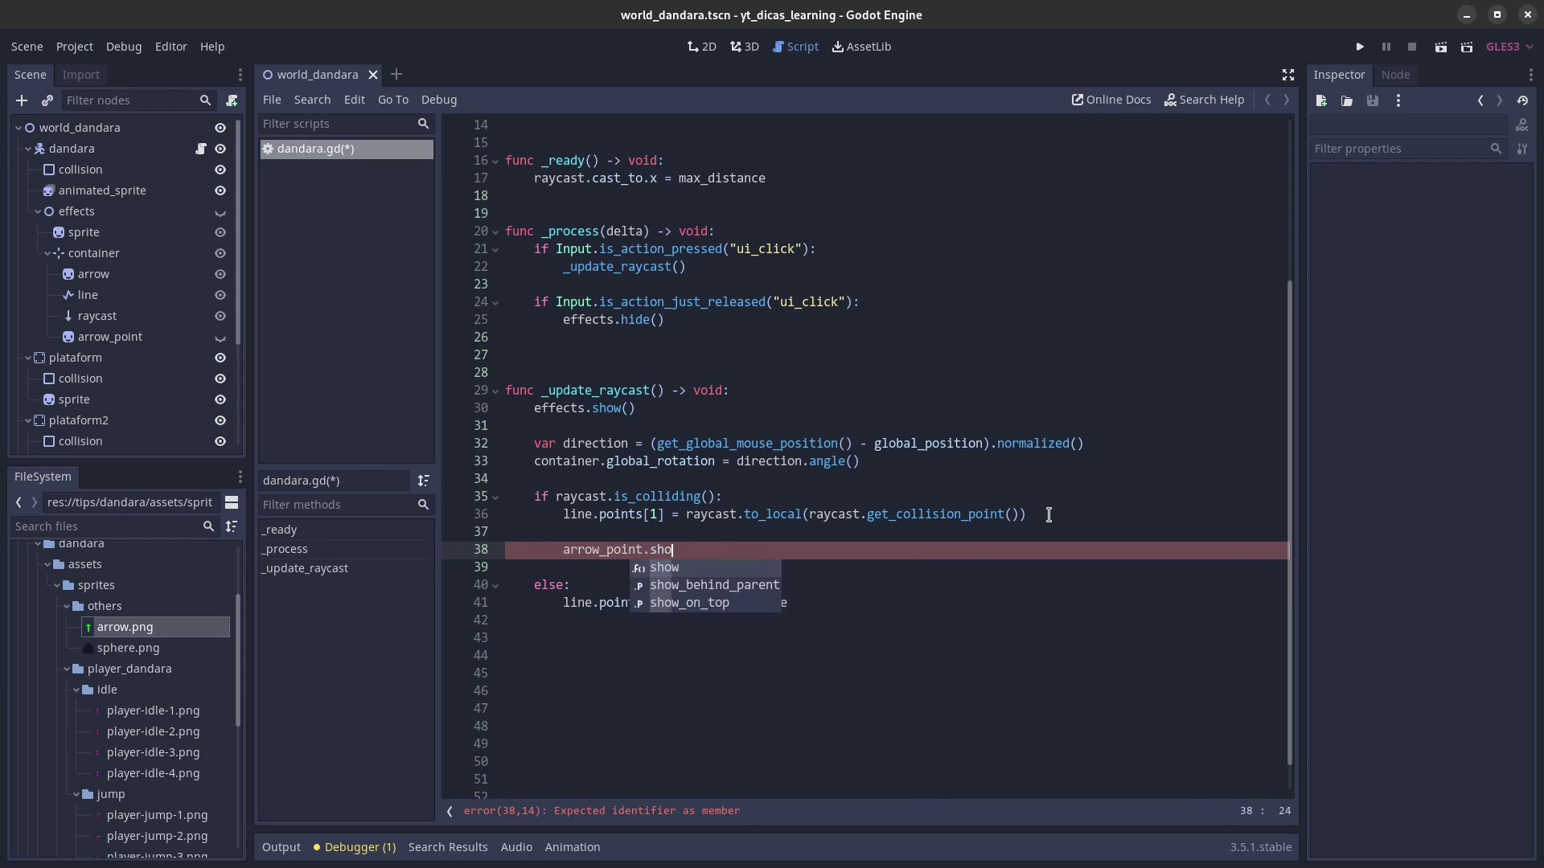
pyautogui.press('Return')
pyautogui.press('Return')
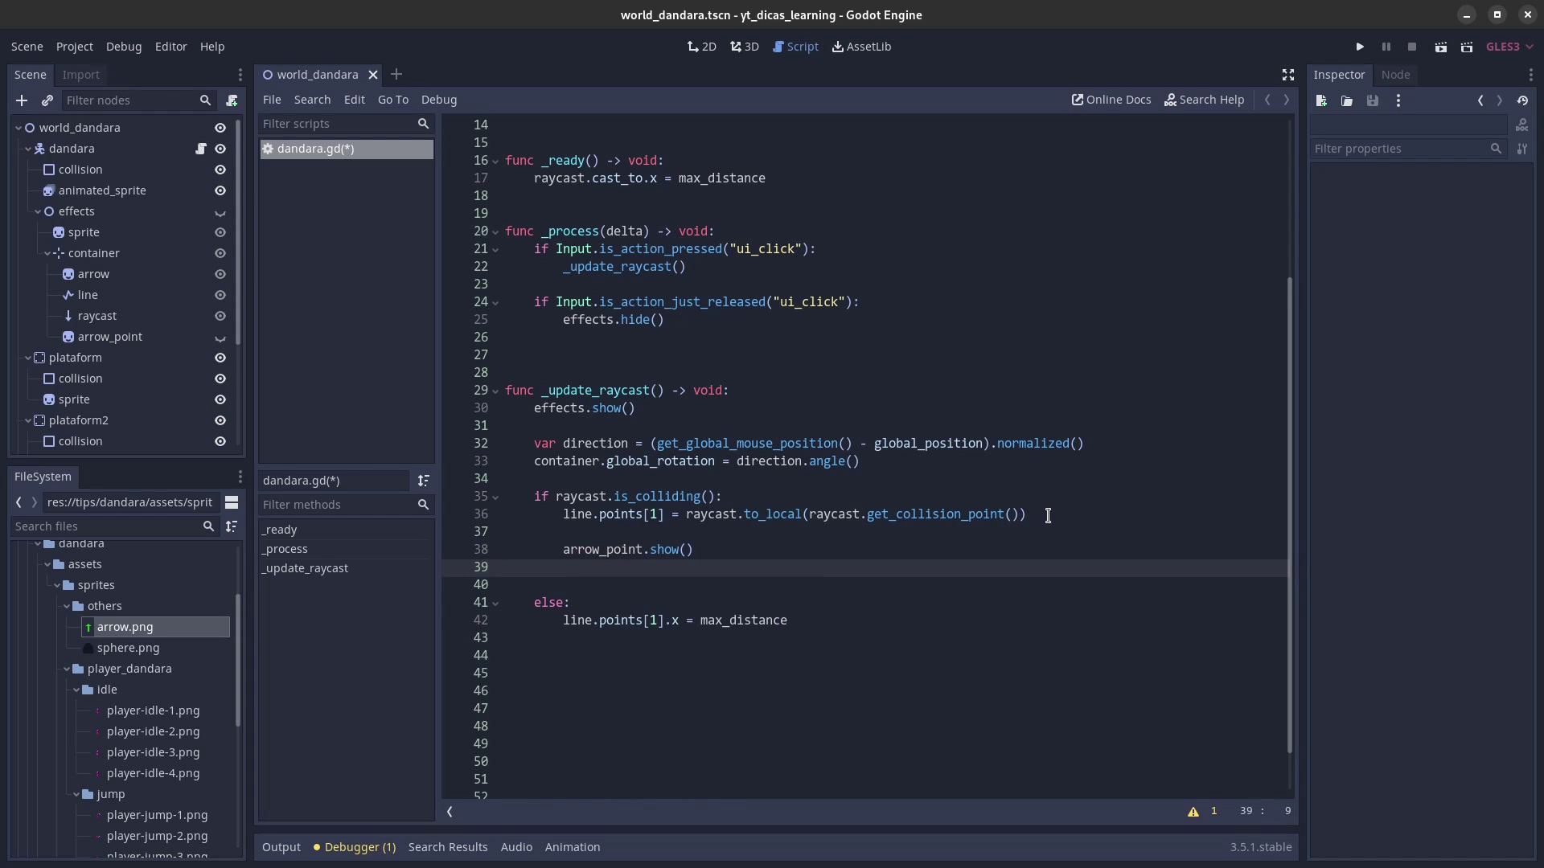
# Step: Set arrow_point.global_position = raycast.get_collision_point() on line 39
pyautogui.write('arro')
pyautogui.press('Return')
pyautogui.press('Return')
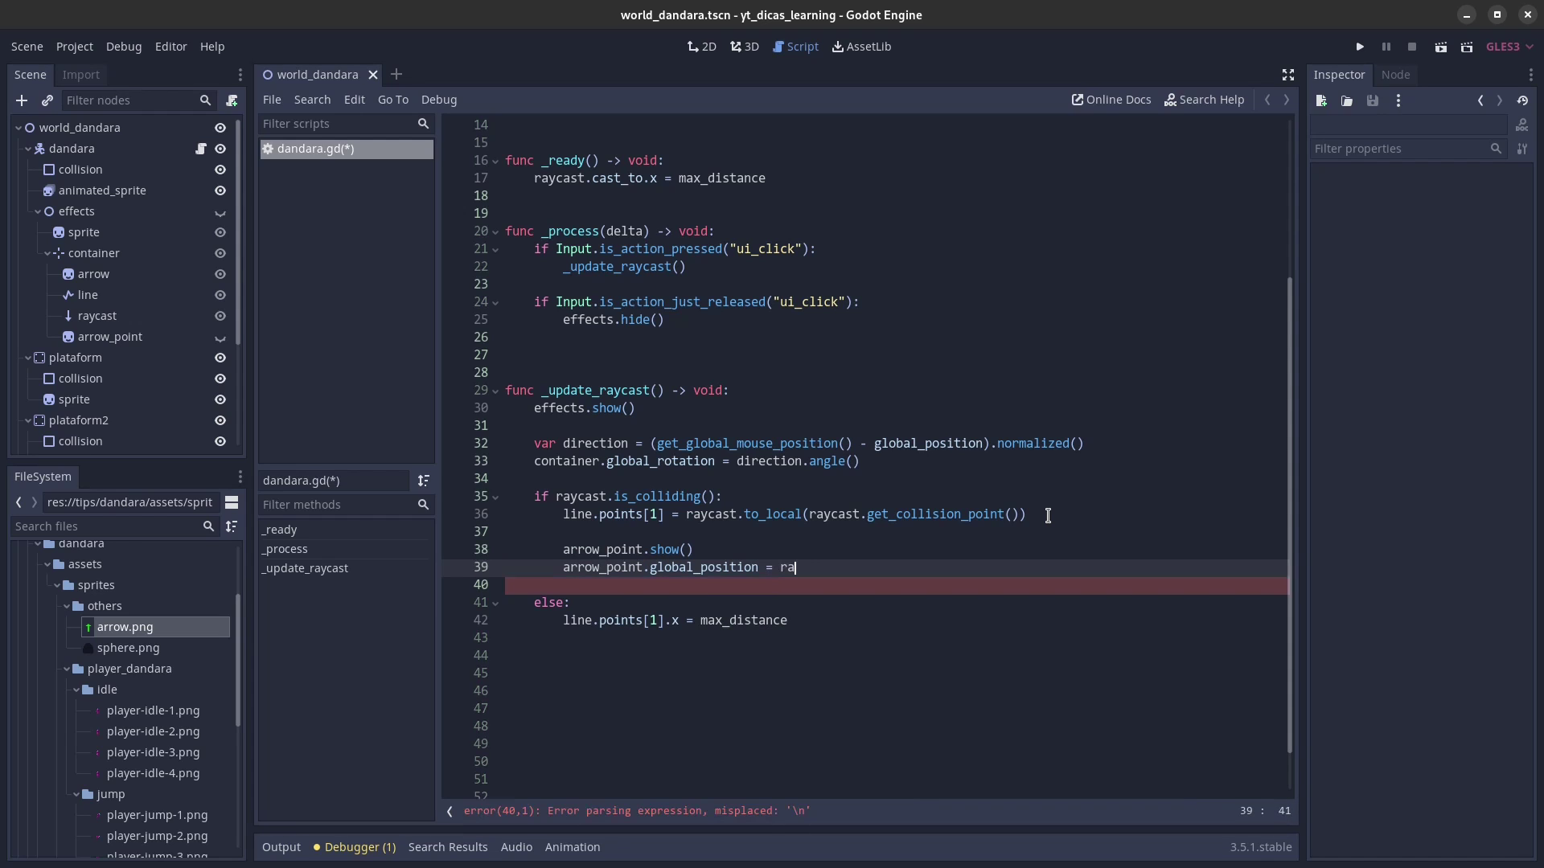
pyautogui.write('ycast')
pyautogui.press('Escape')
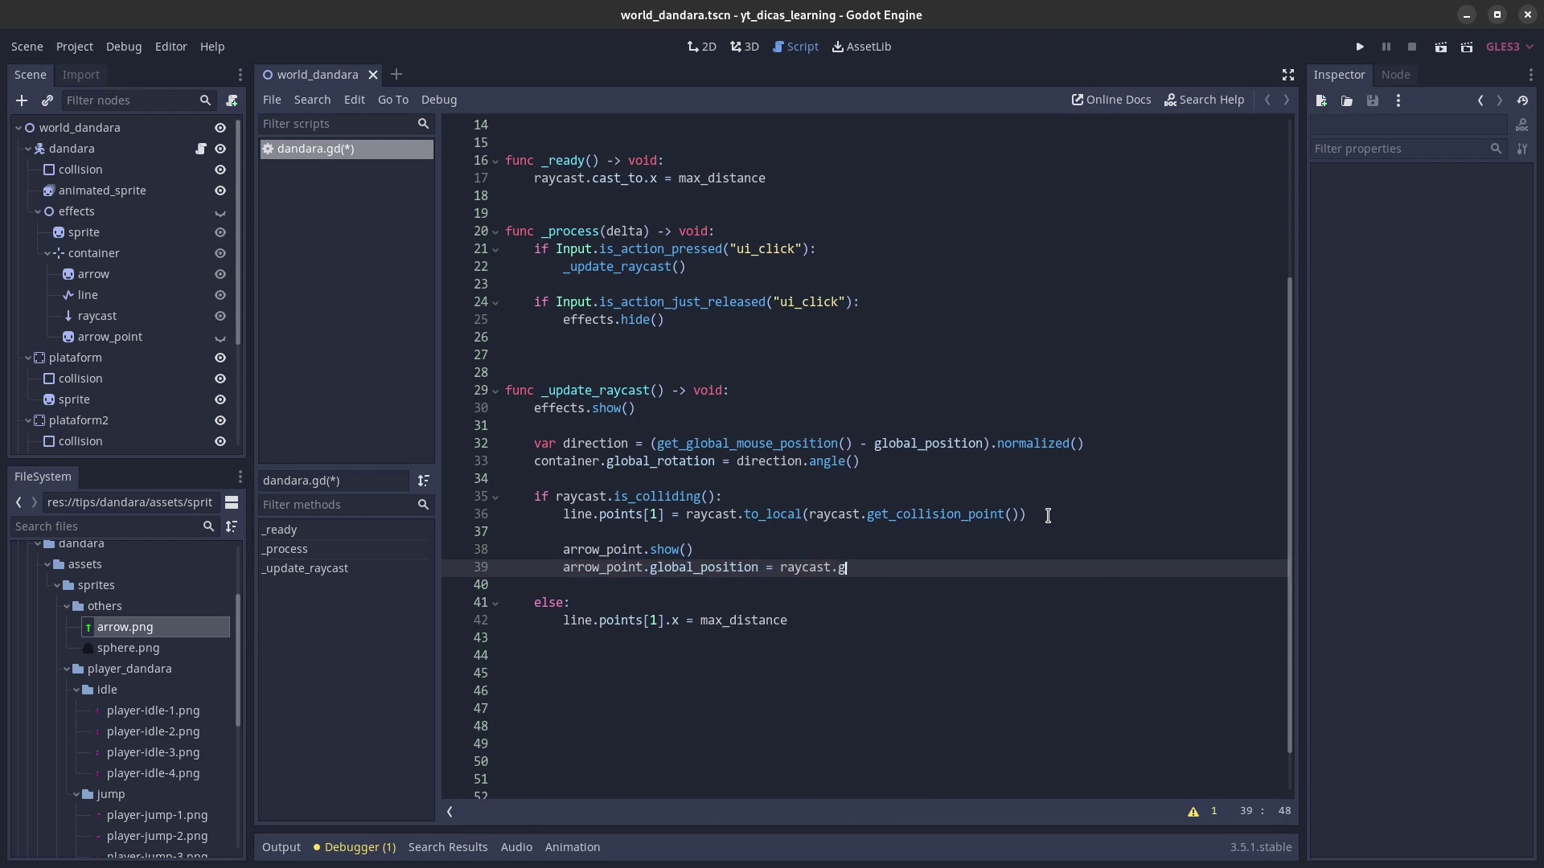
pyautogui.write('etcol')
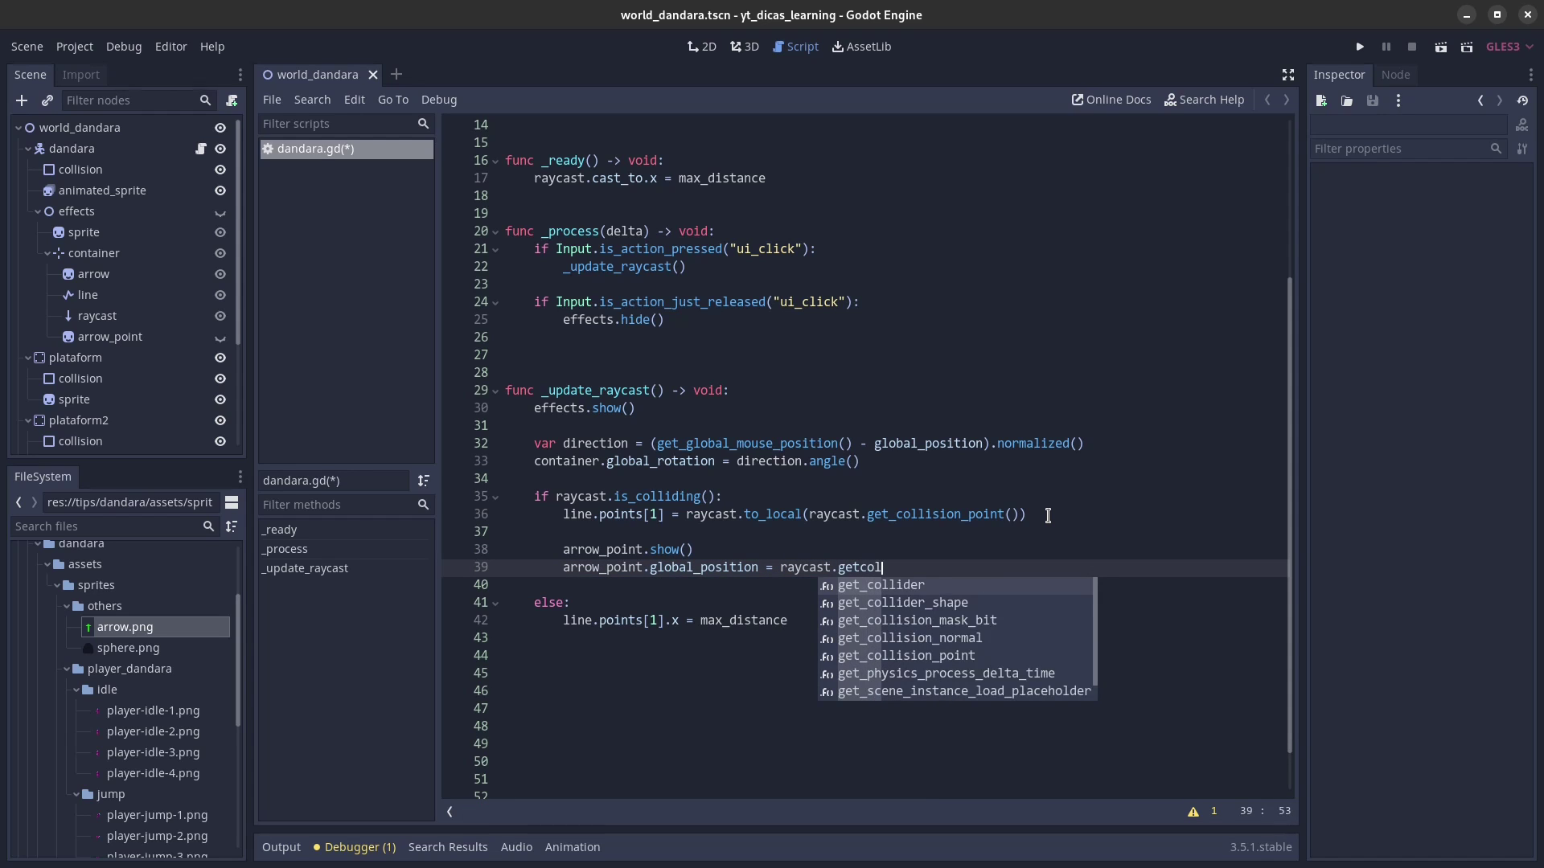
pyautogui.write('lision_po')
pyautogui.press('Return')
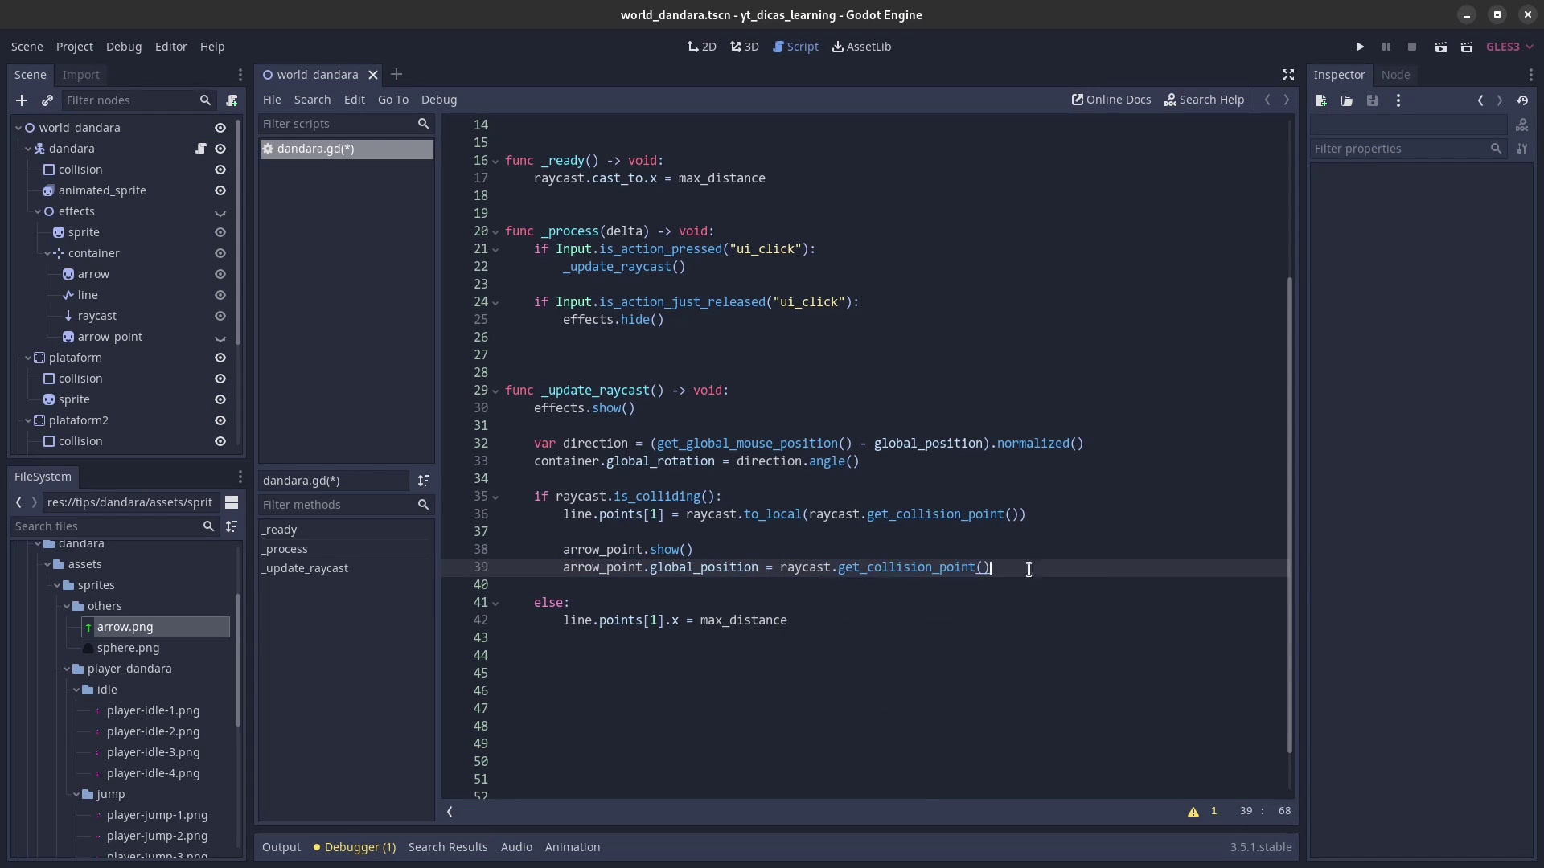
# Step: Add arrow_point.hide() to the else branch and run the scene
pyautogui.click(858, 627)
pyautogui.press('Return')
pyautogui.write('arro')
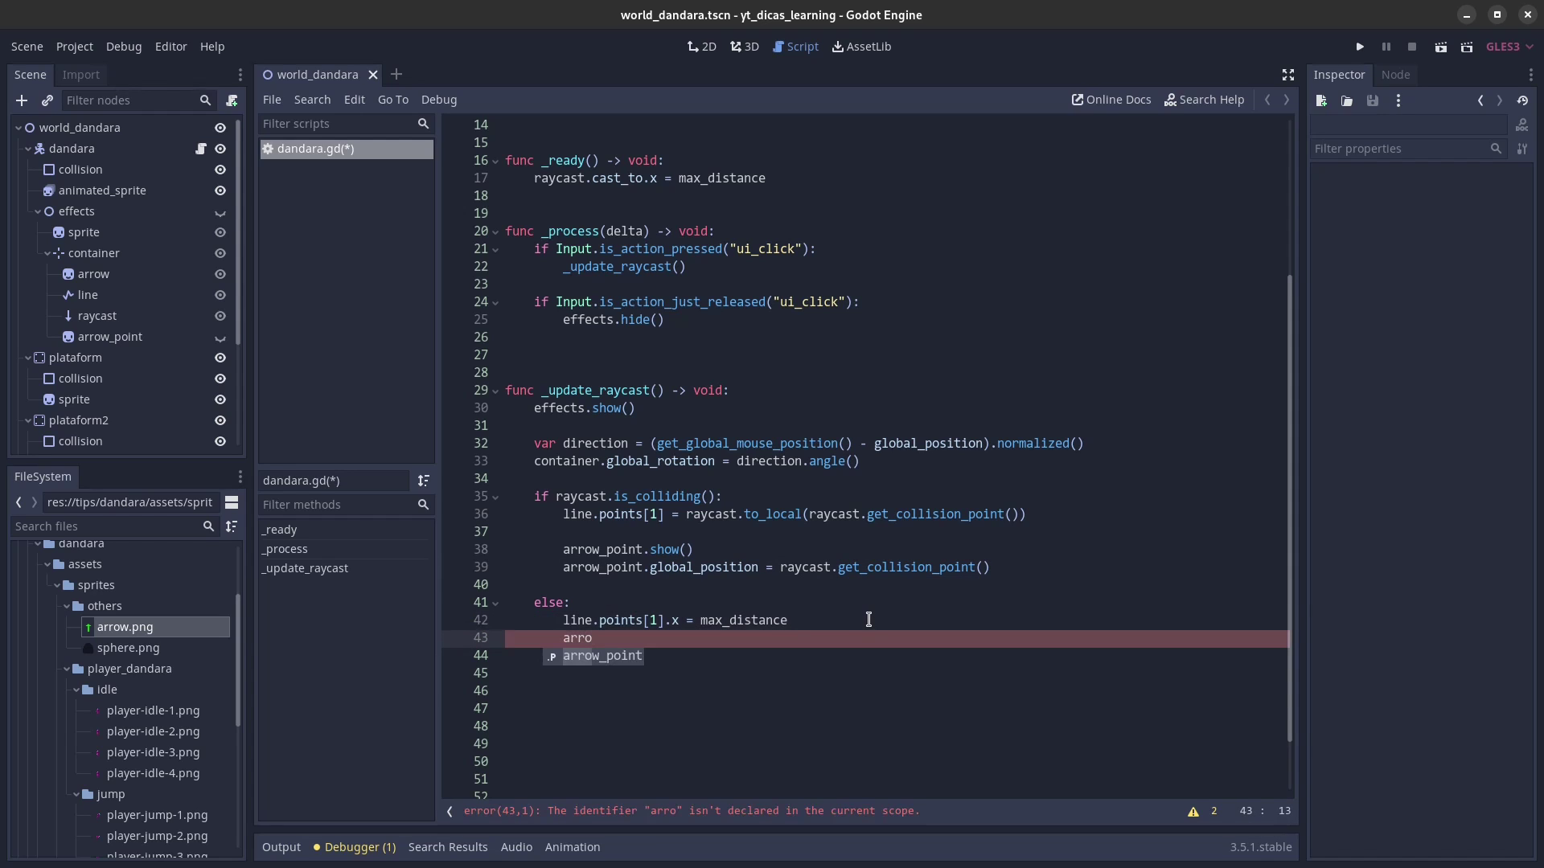
pyautogui.press('Return')
pyautogui.write('hi')
pyautogui.press('Return')
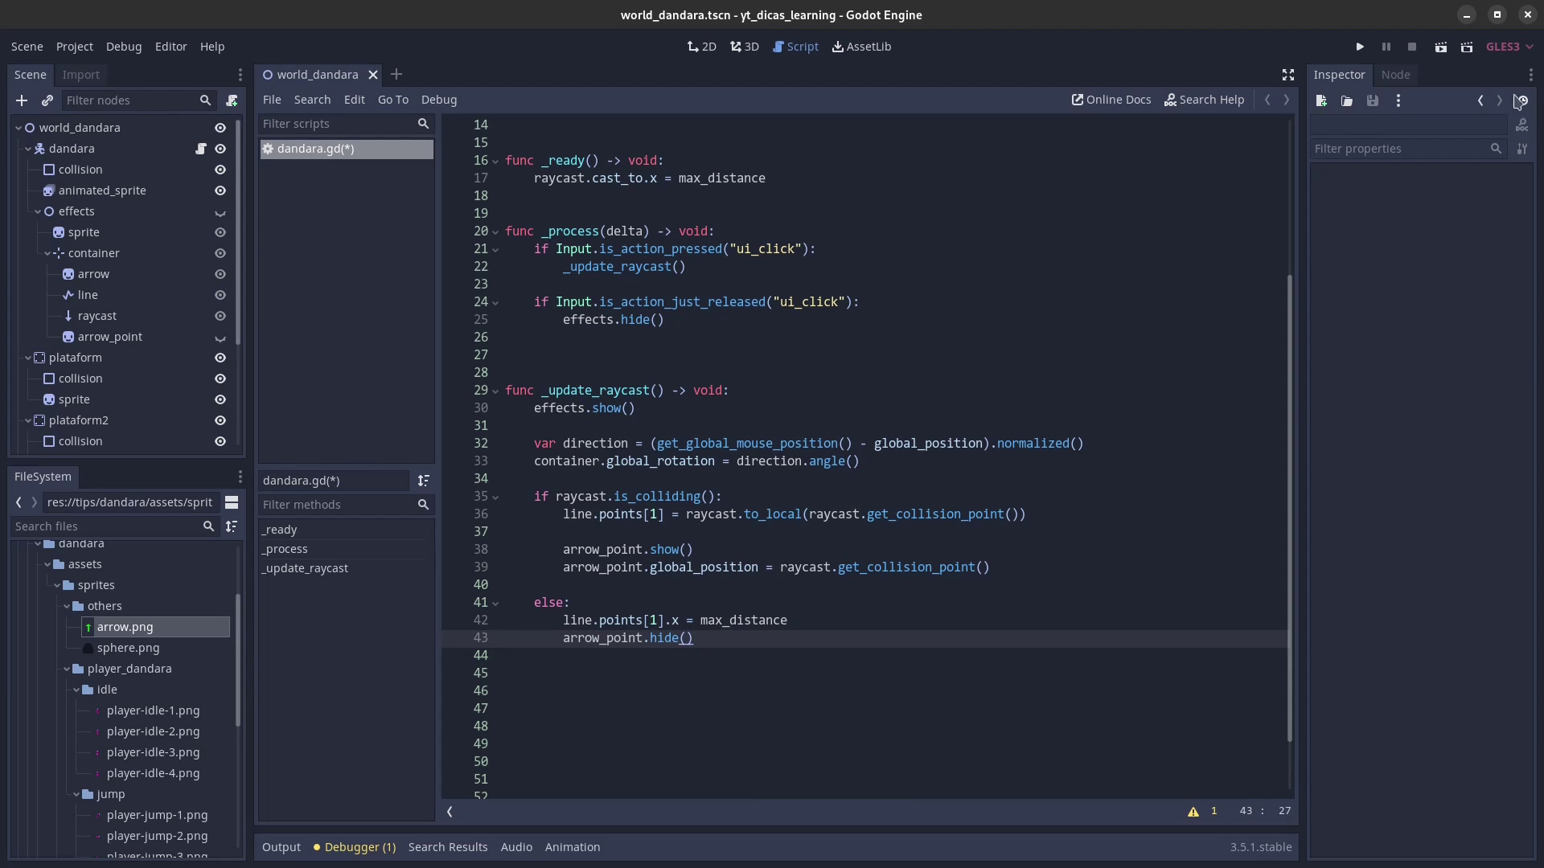
pyautogui.click(1444, 46)
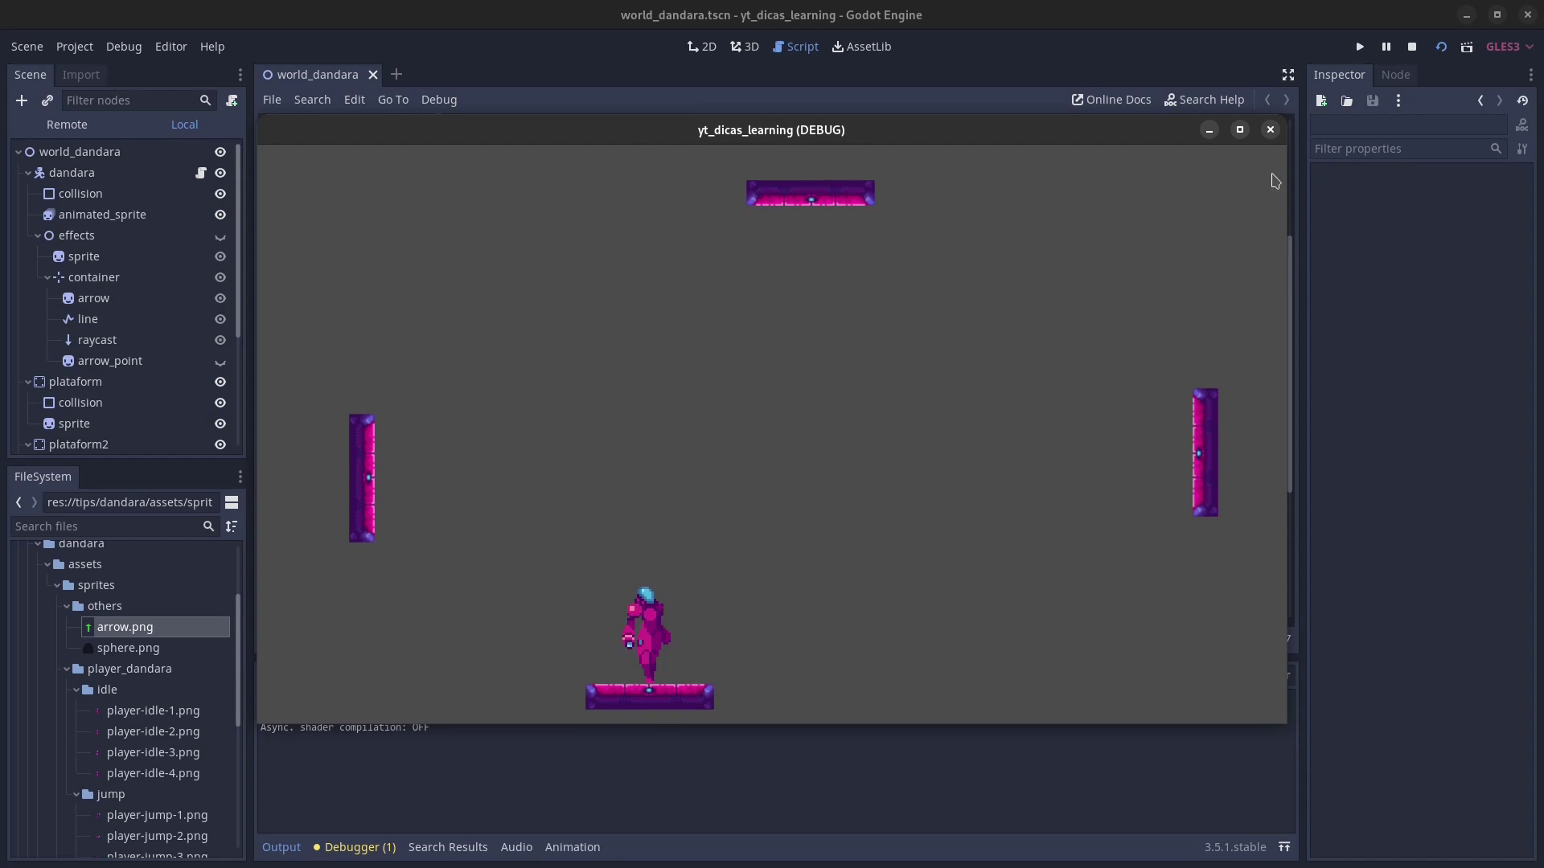
# Step: Stop the game, switch to the 2D view and select the arrow node
pyautogui.click(1412, 47)
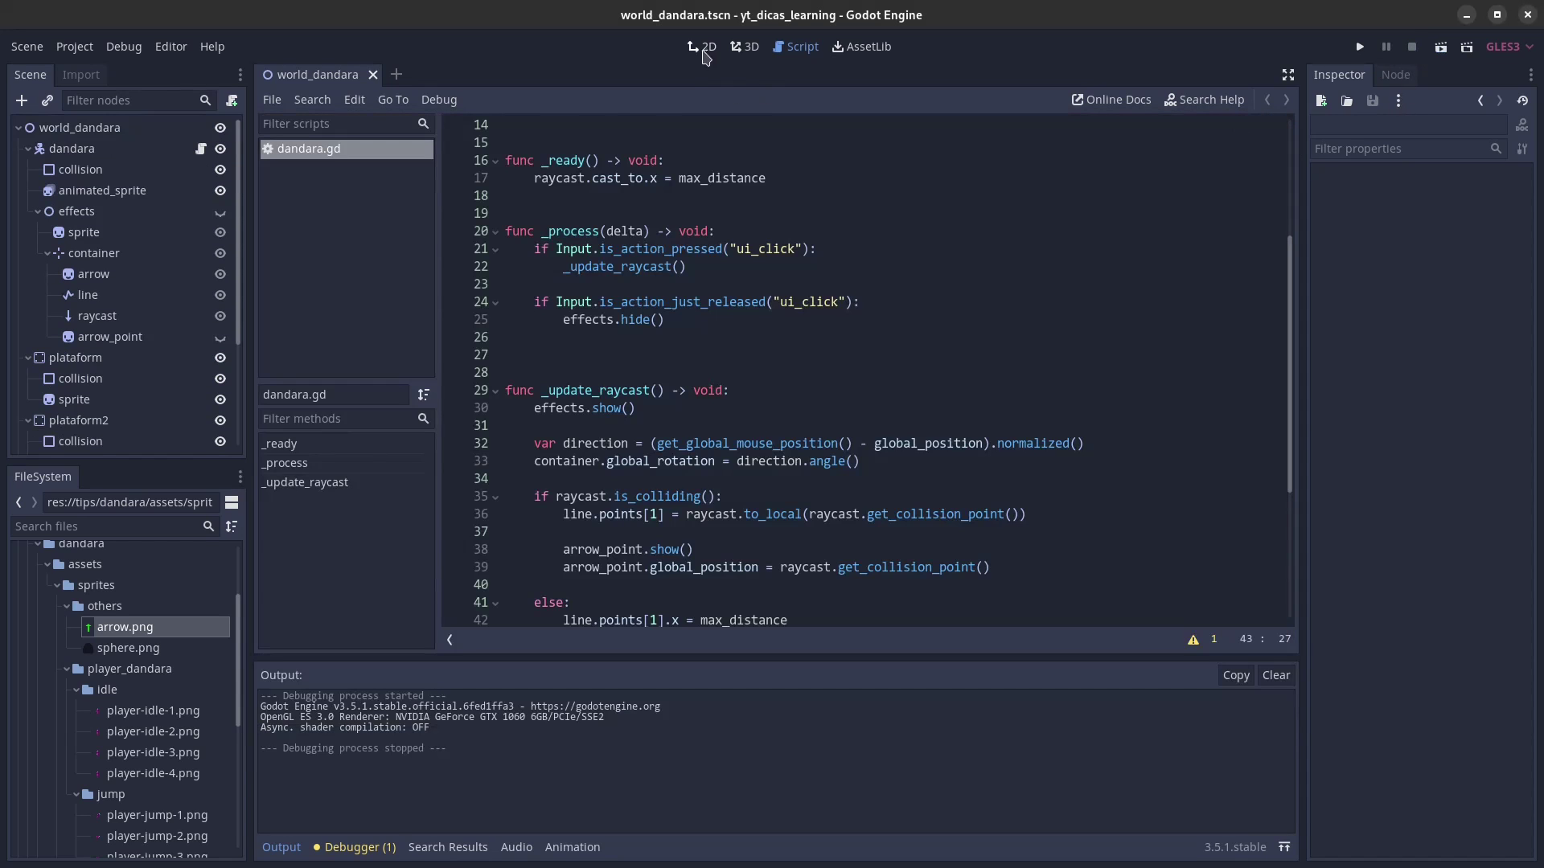
pyautogui.click(702, 47)
pyautogui.click(90, 276)
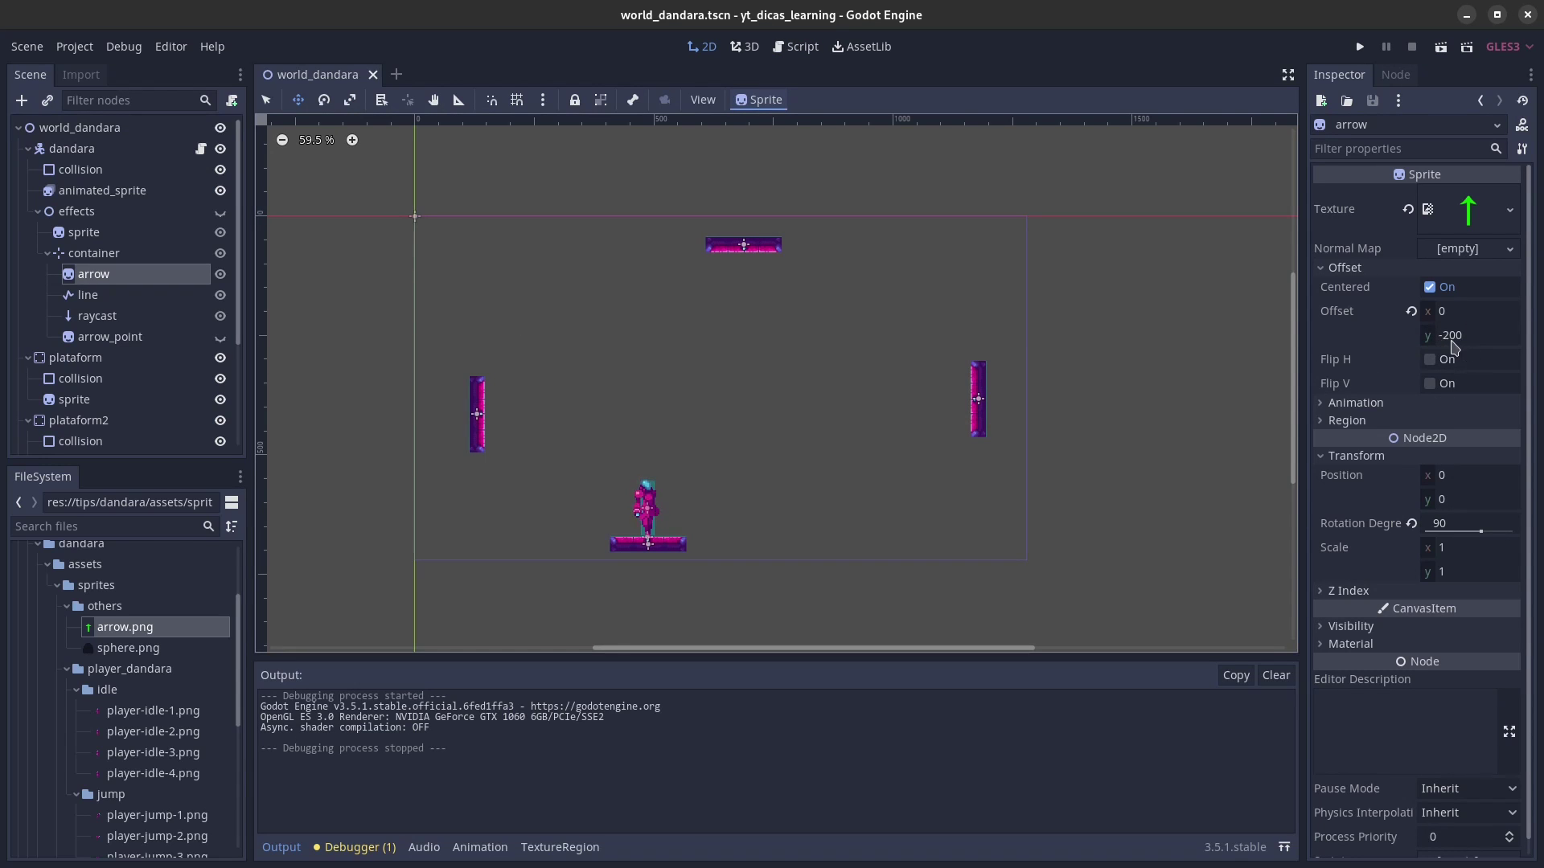
# Step: Select arrow_point and set its Transform rotation to 90 degrees
pyautogui.click(130, 318)
pyautogui.click(131, 337)
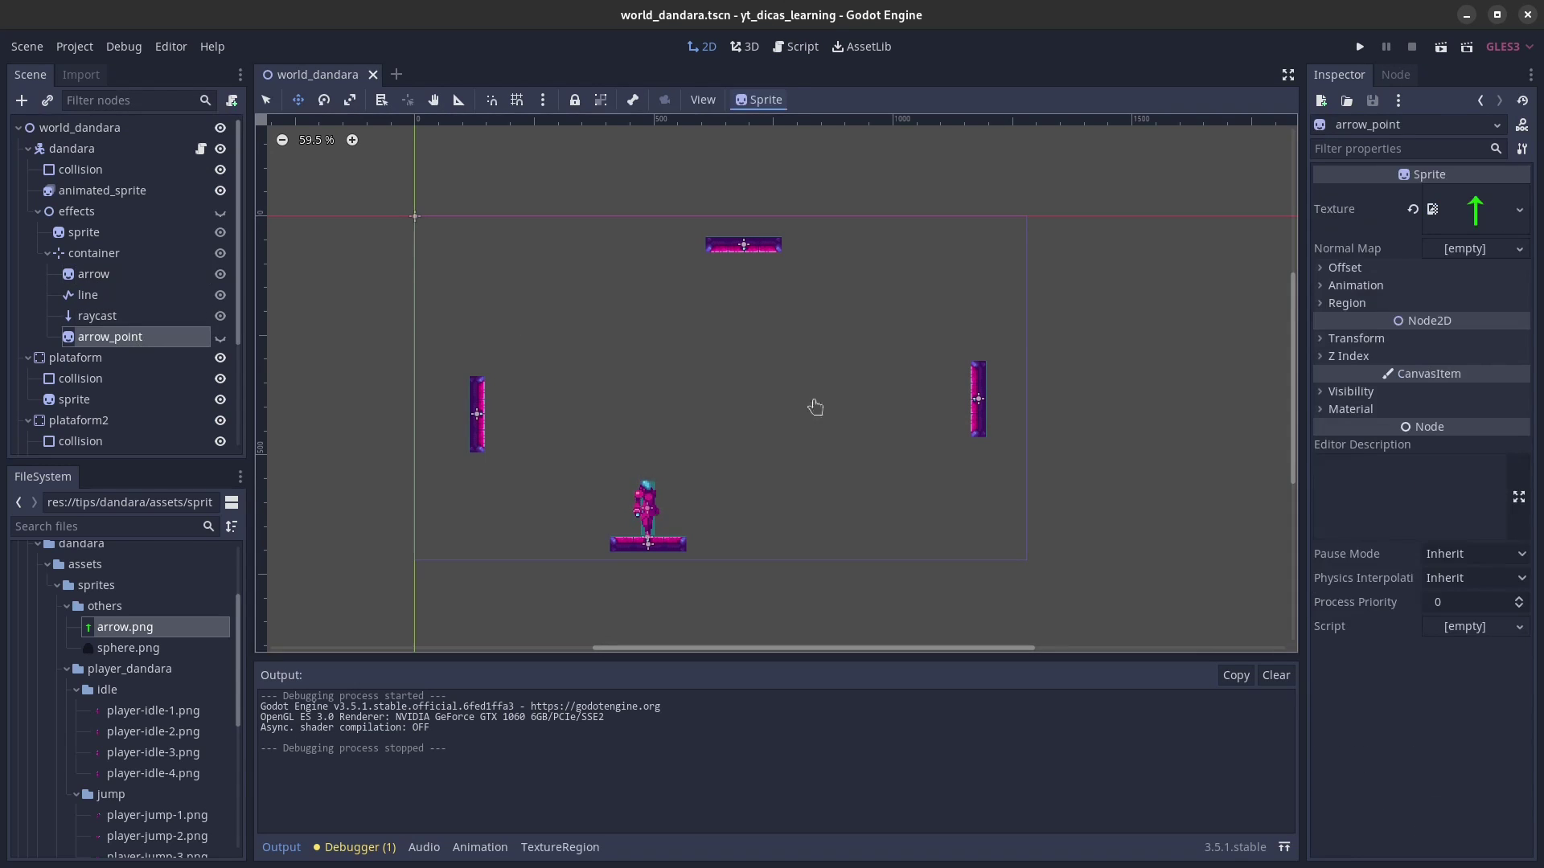
pyautogui.click(1350, 337)
pyautogui.click(1471, 406)
pyautogui.write('90')
pyautogui.press('Return')
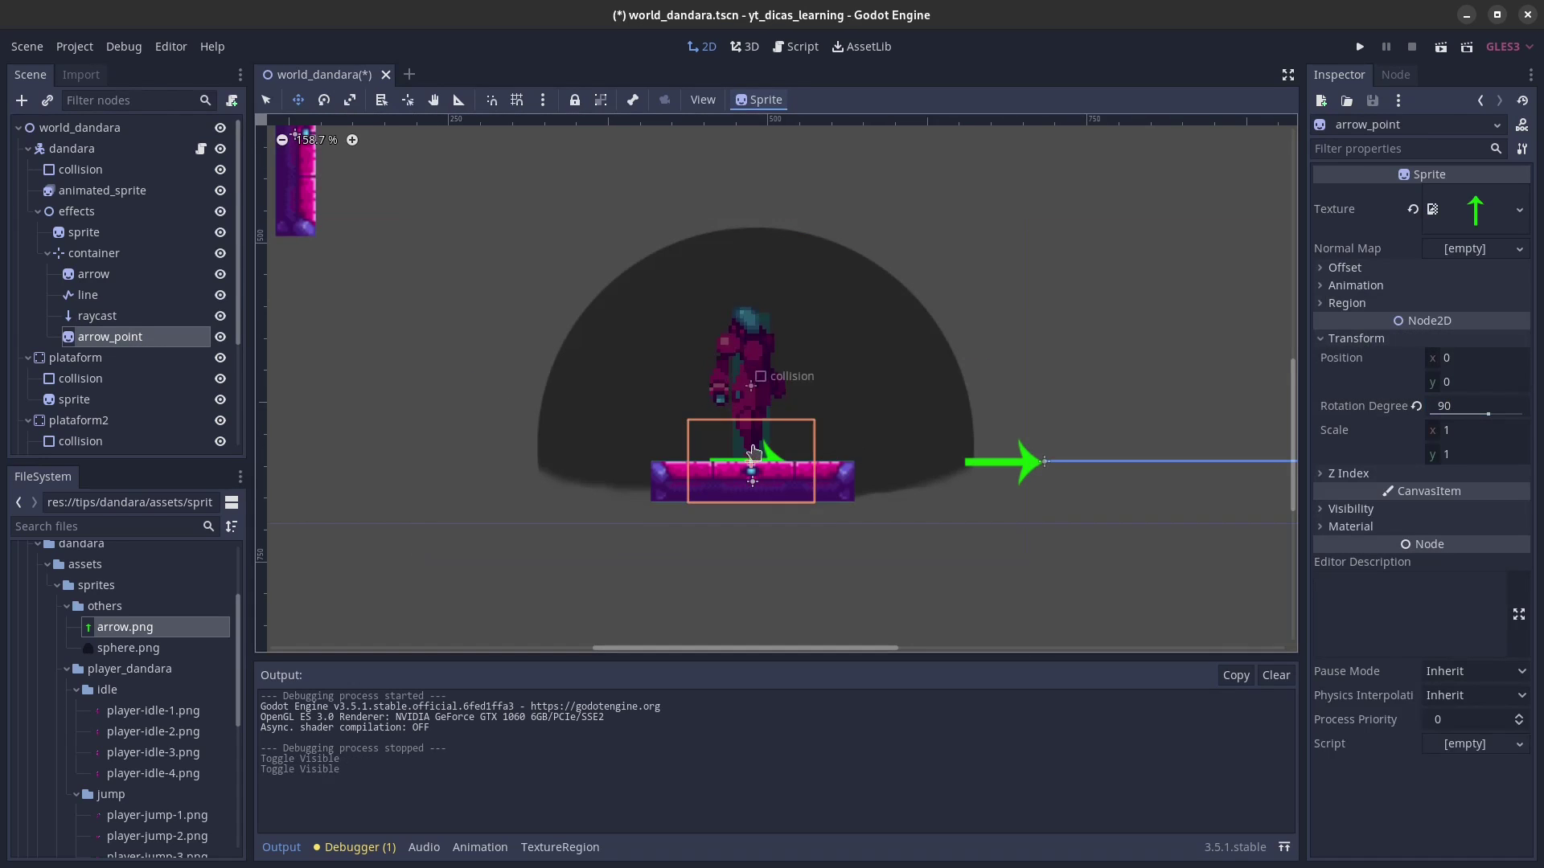
# Step: Set the arrow_point sprite's offset y to 25, then save and run the scene
pyautogui.click(1359, 269)
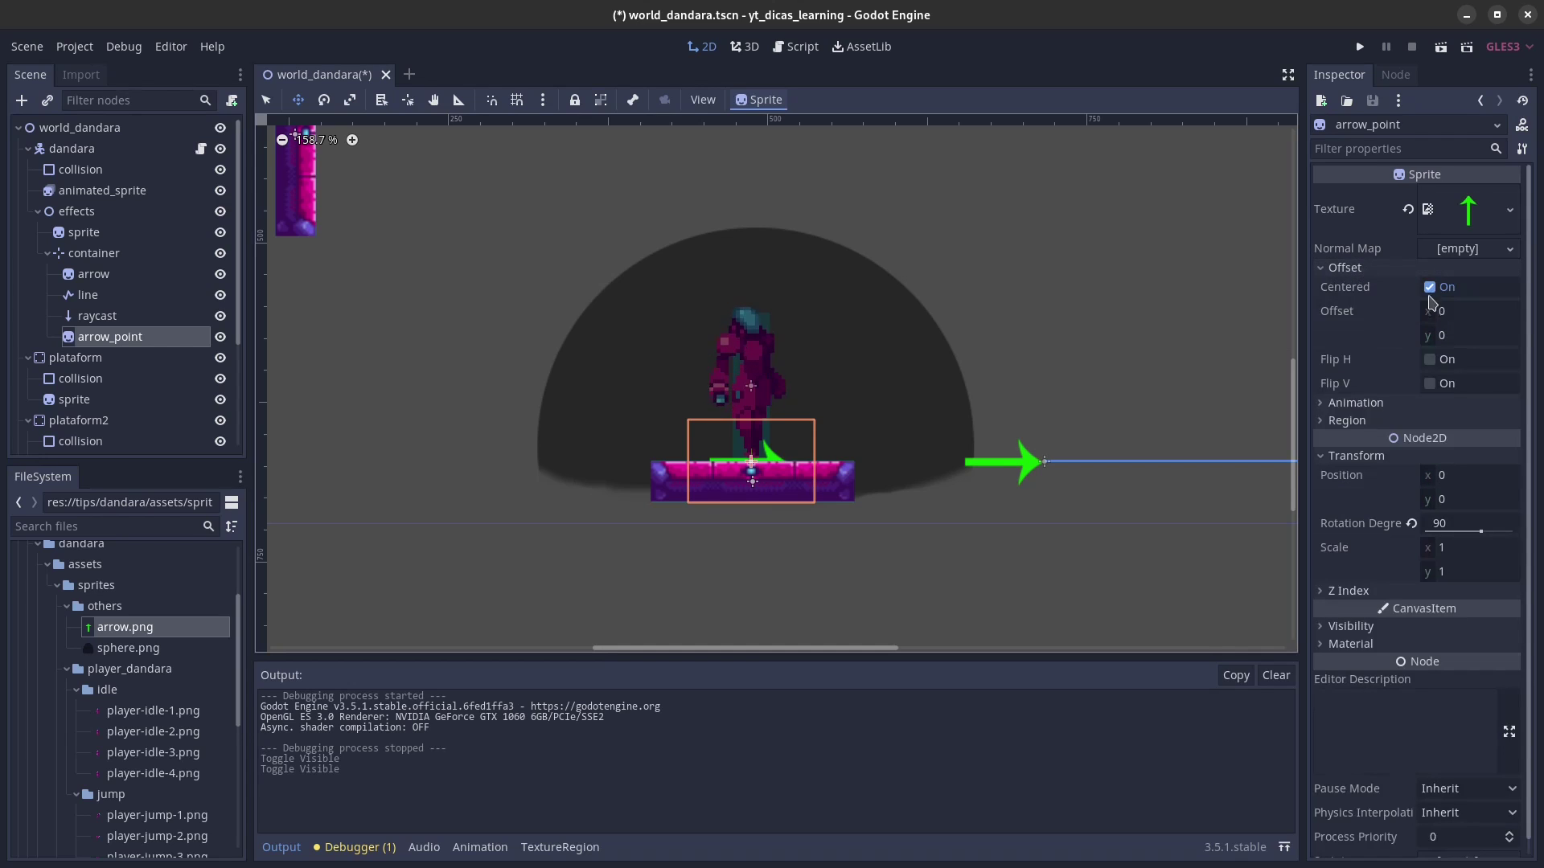
pyautogui.click(1452, 334)
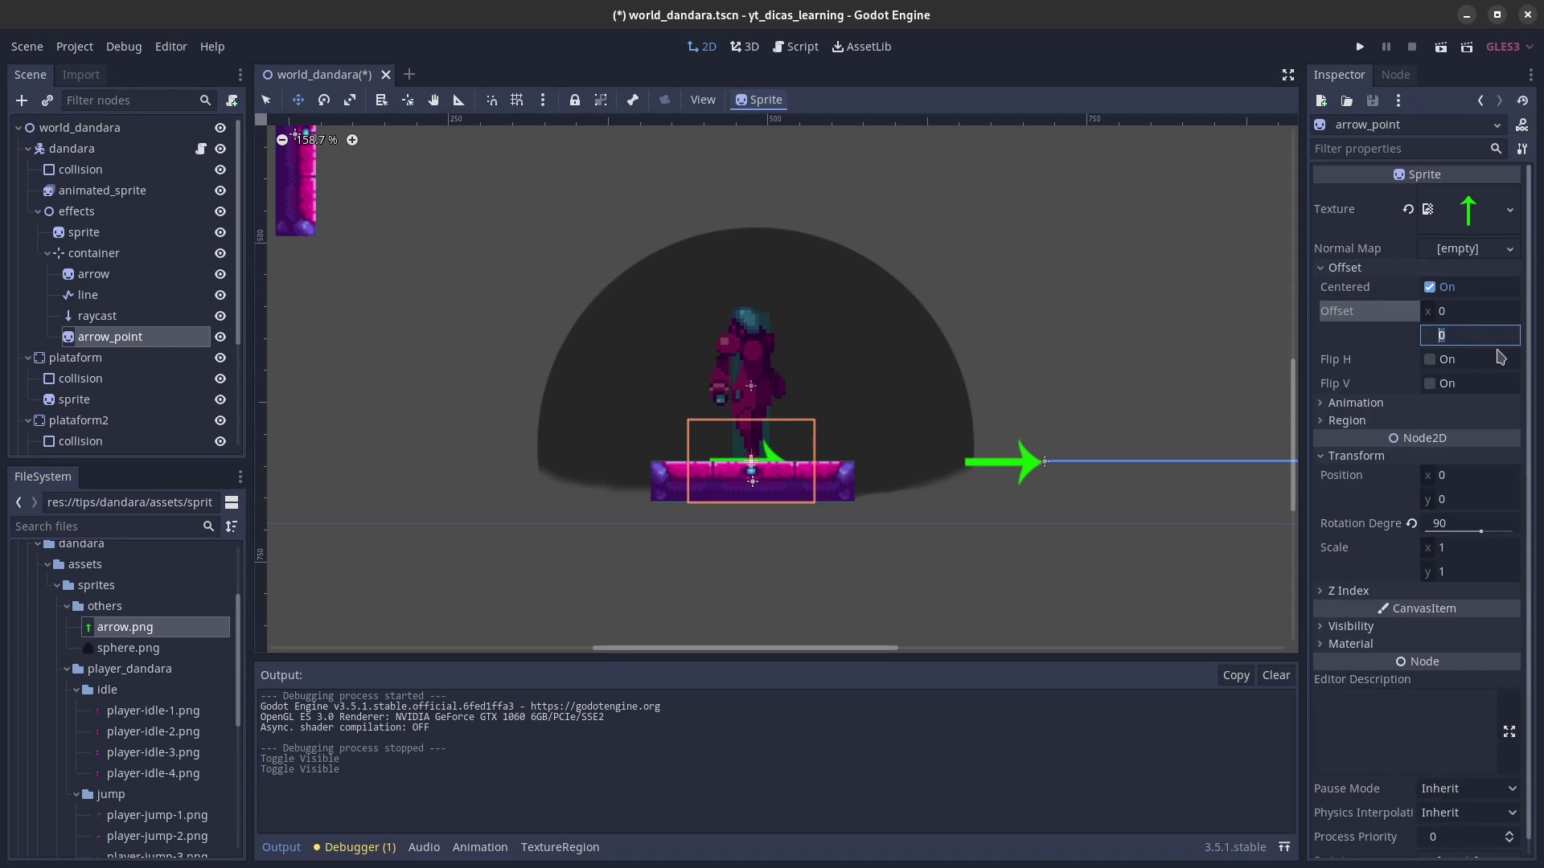
pyautogui.write('25')
pyautogui.press('Return')
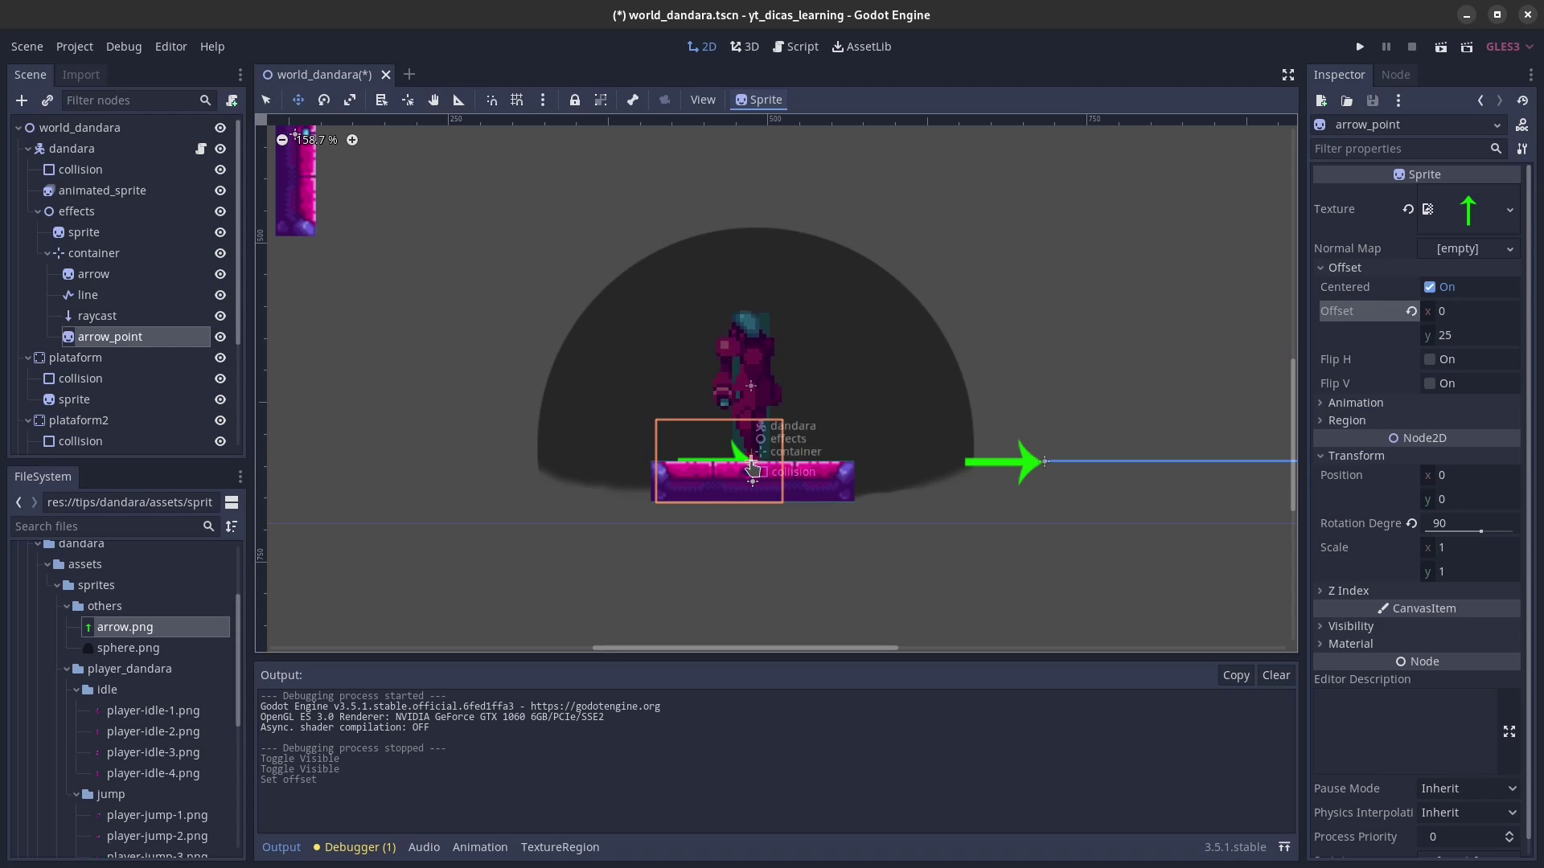
pyautogui.scroll(-10, 752, 466)
pyautogui.click(1440, 47)
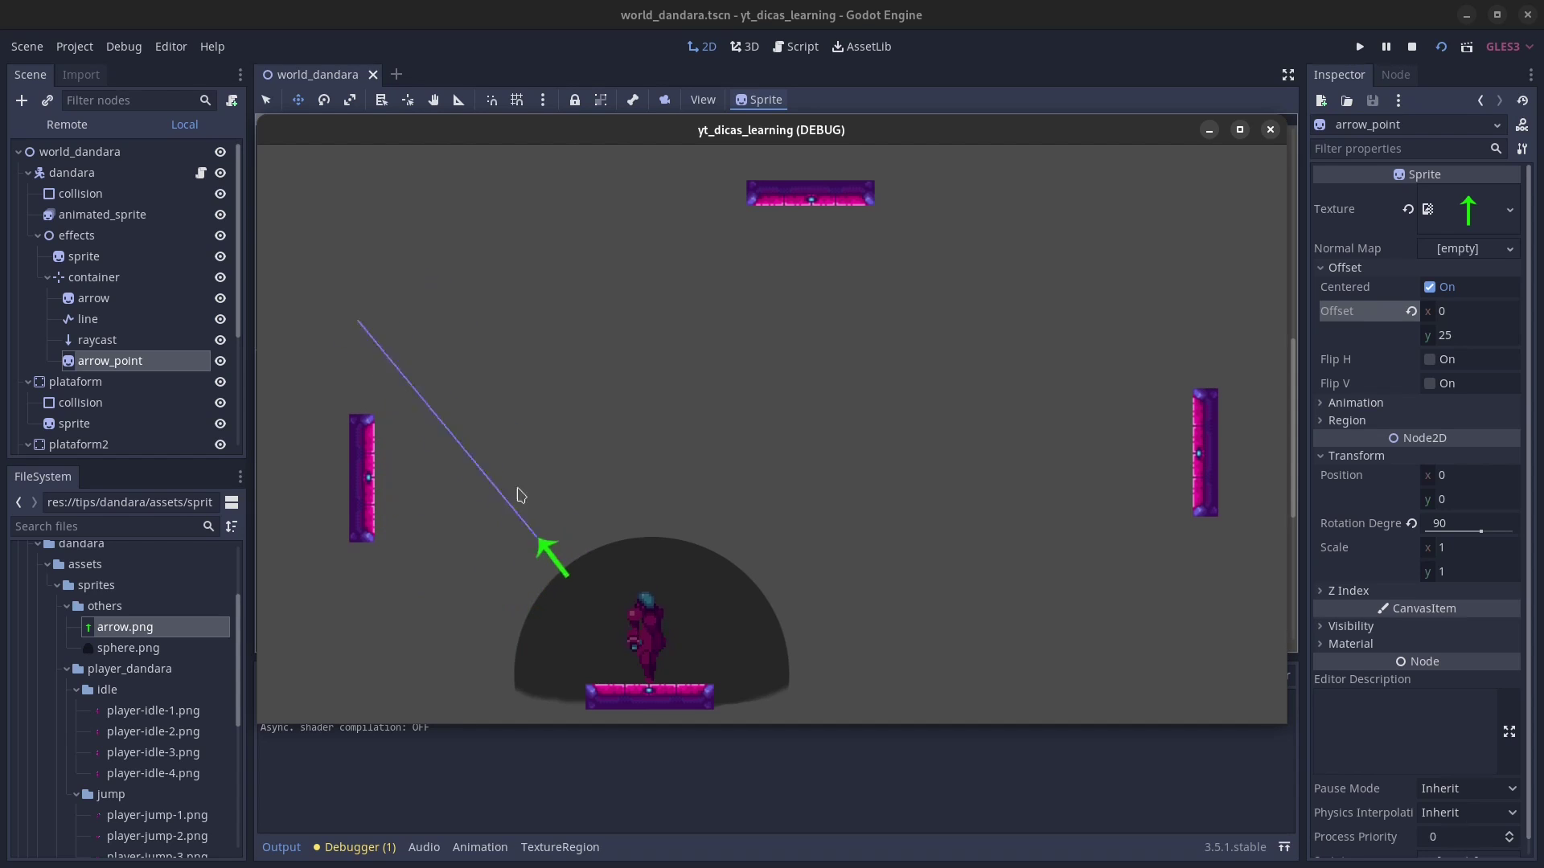
# Step: Release the aim in the running game and return to the dandara.gd script
pyautogui.click(802, 551)
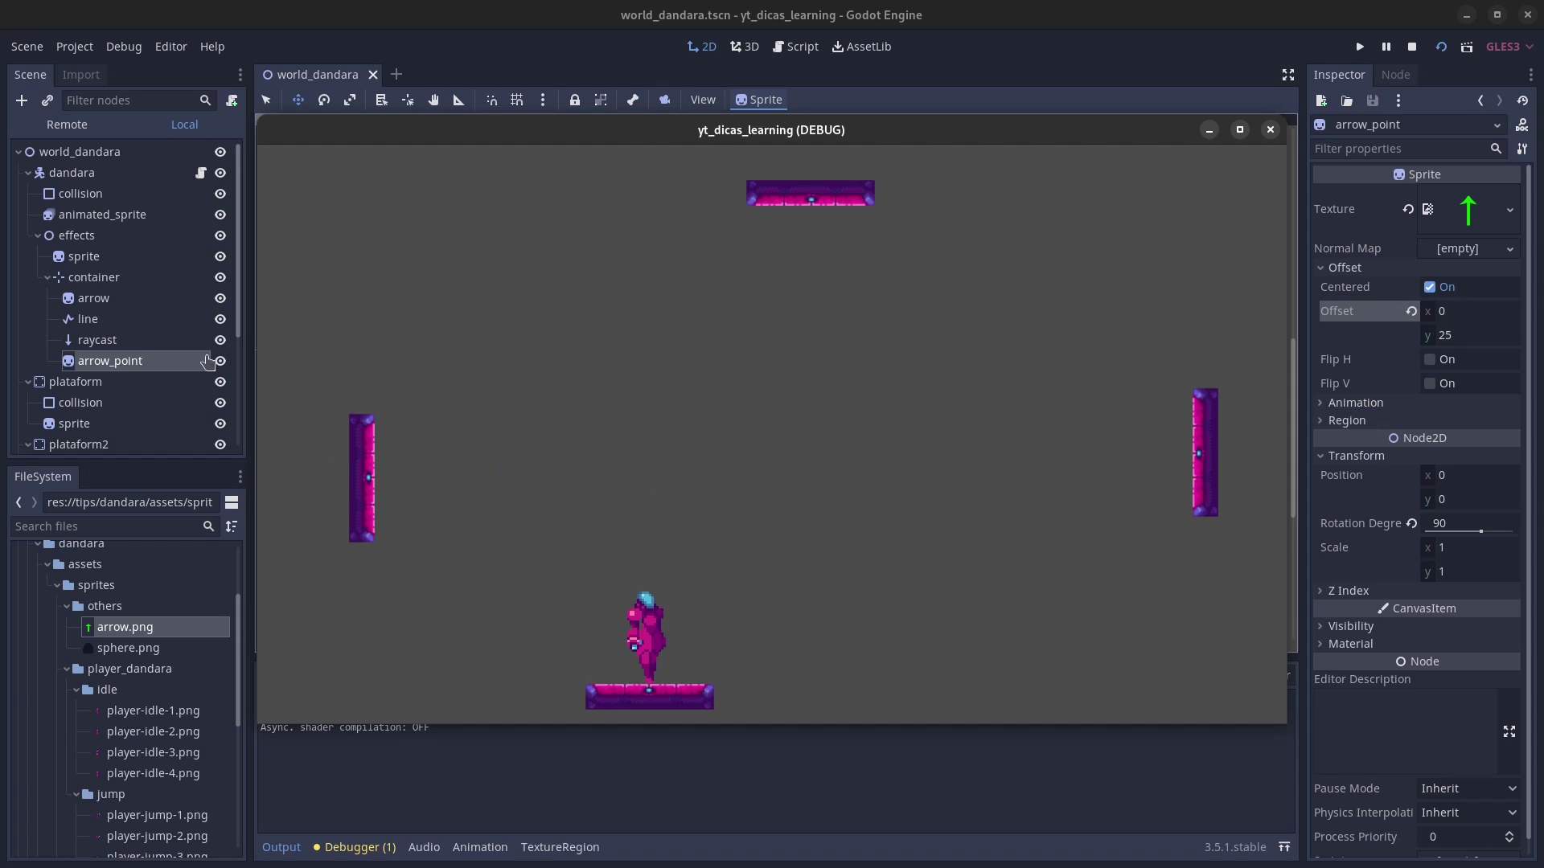
pyautogui.click(201, 173)
# Step: Hide the output panel and add a func _physics_process(delta) -> void header below the else block
pyautogui.scroll(-3, 848, 390)
pyautogui.scroll(-3, 824, 402)
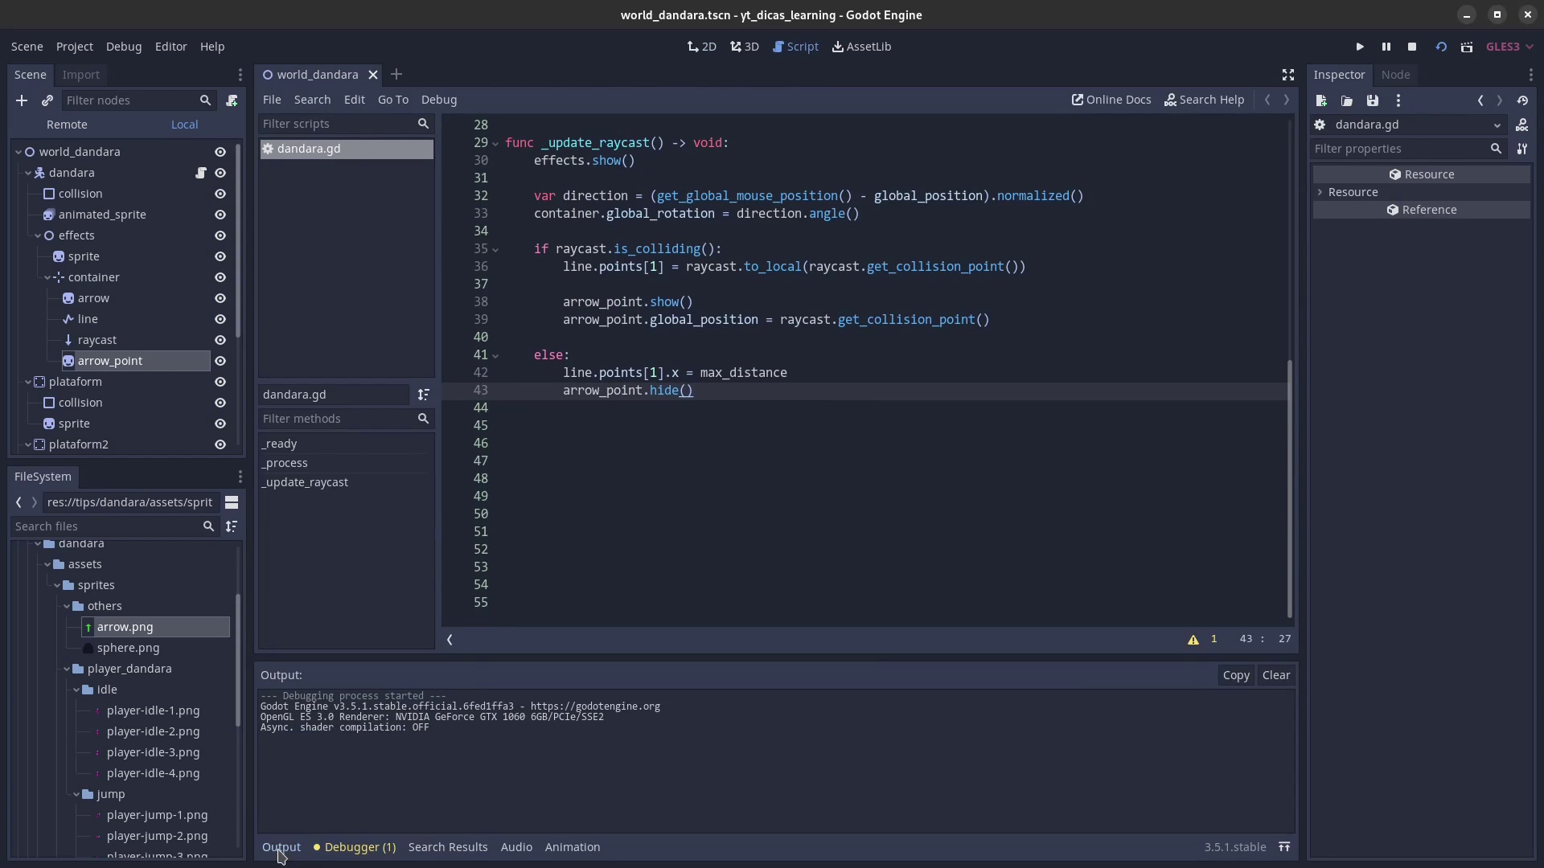
pyautogui.click(283, 849)
pyautogui.click(761, 577)
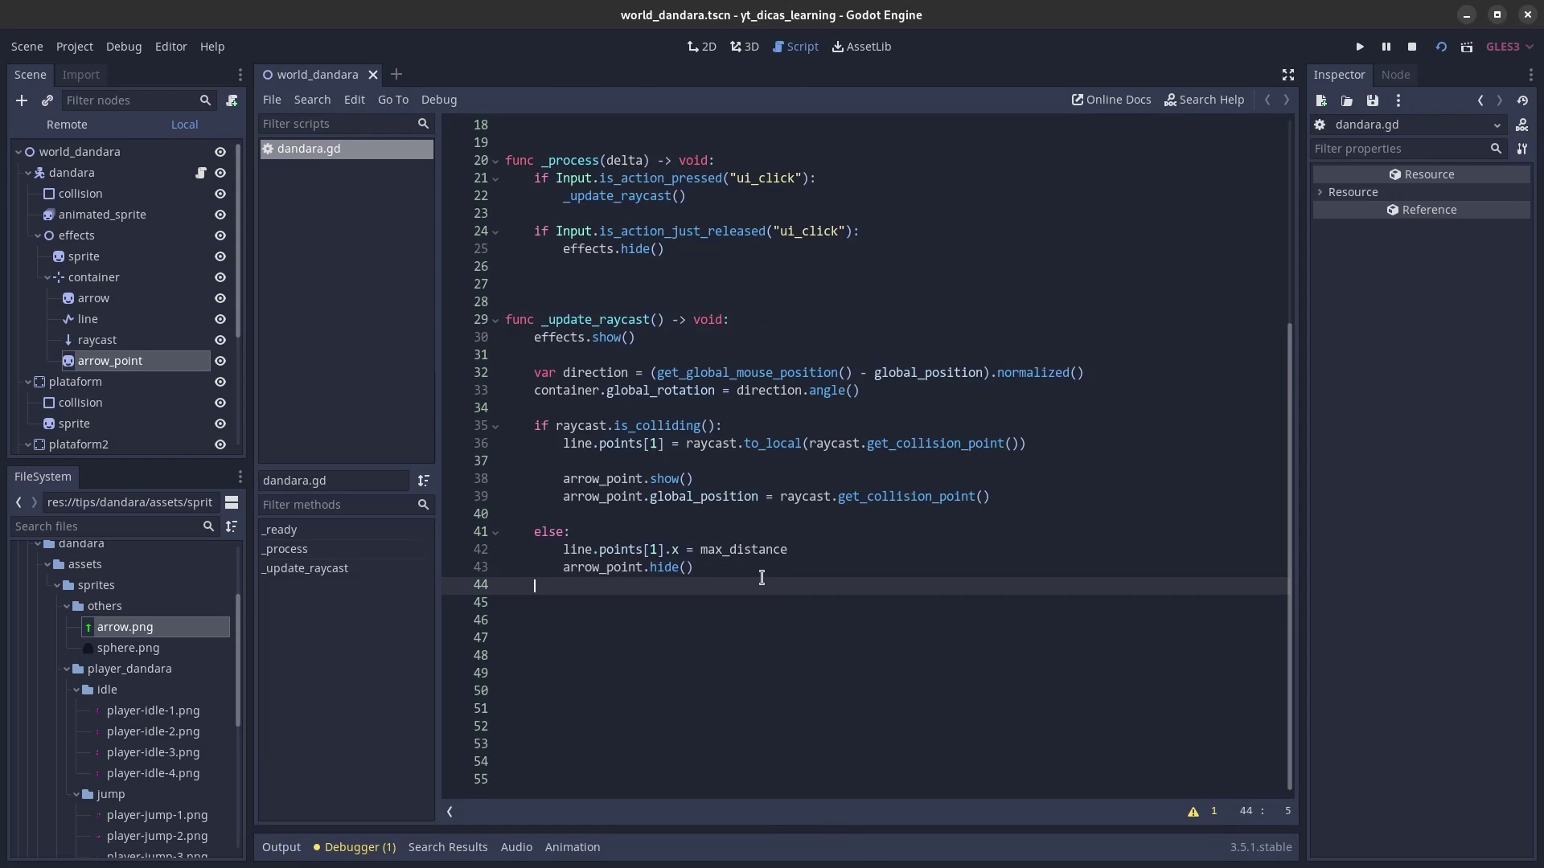
pyautogui.press('Return')
pyautogui.press('Return')
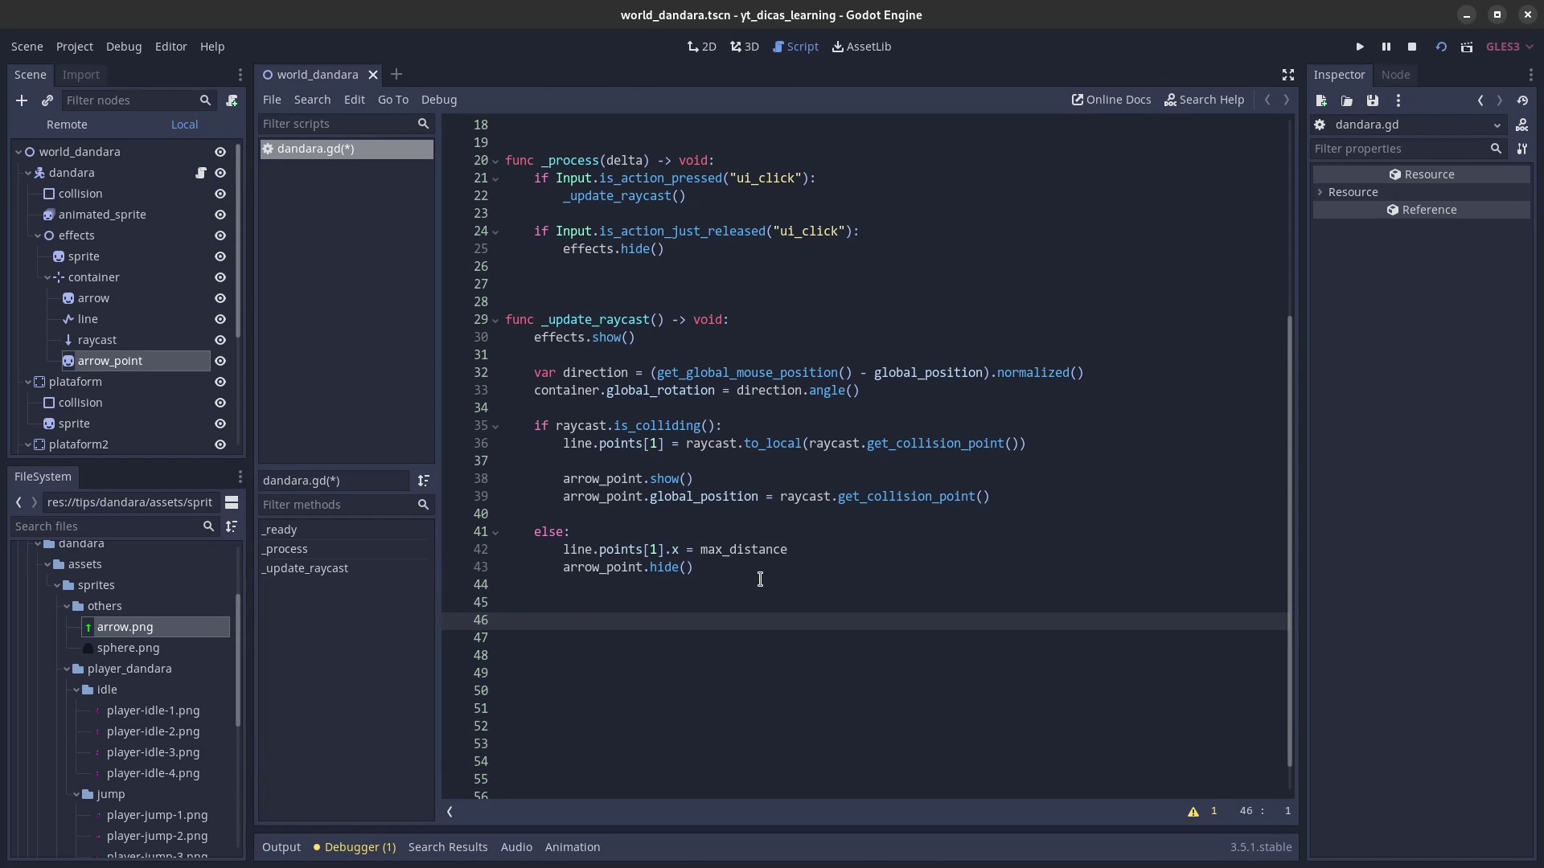
pyautogui.write('func _')
pyautogui.press('BackSpace')
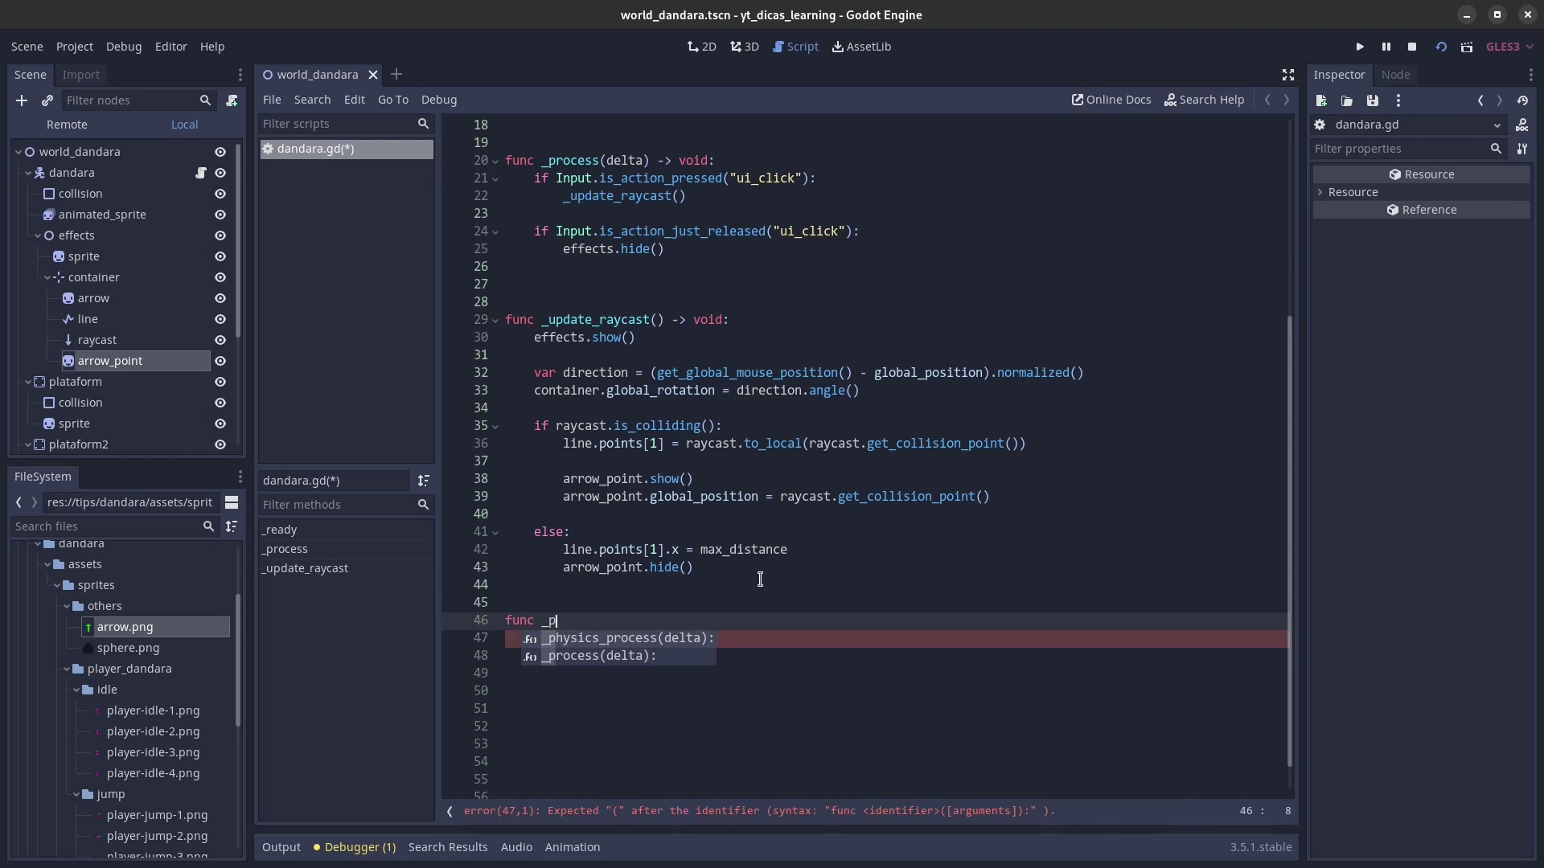
pyautogui.press('Return')
pyautogui.press('Return')
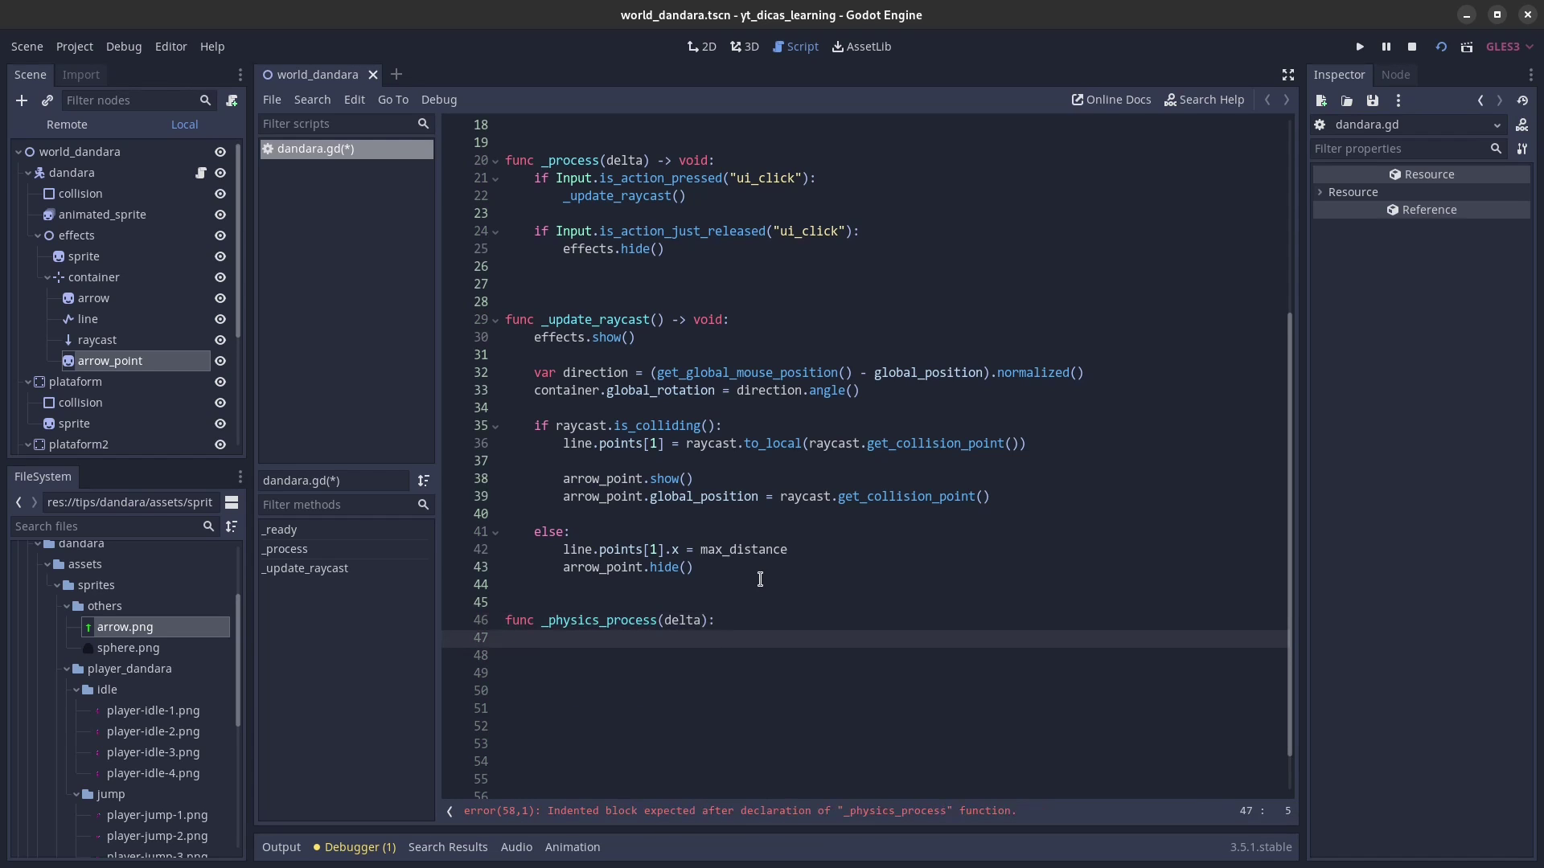
pyautogui.hotkey('ctrl', 'z')
pyautogui.write(' -> void')
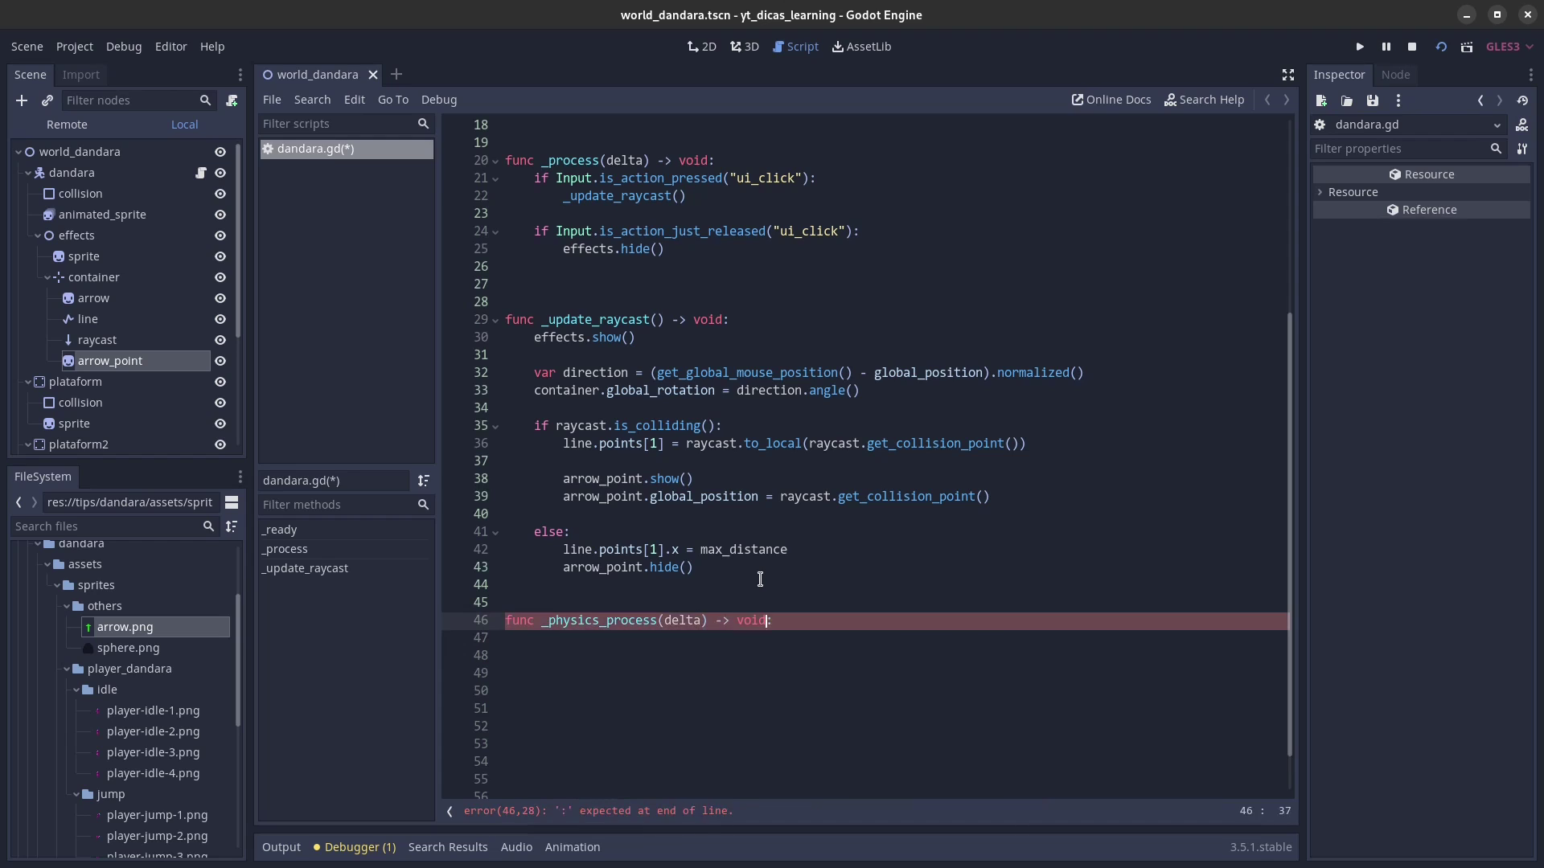
pyautogui.press('End')
pyautogui.press('Return')
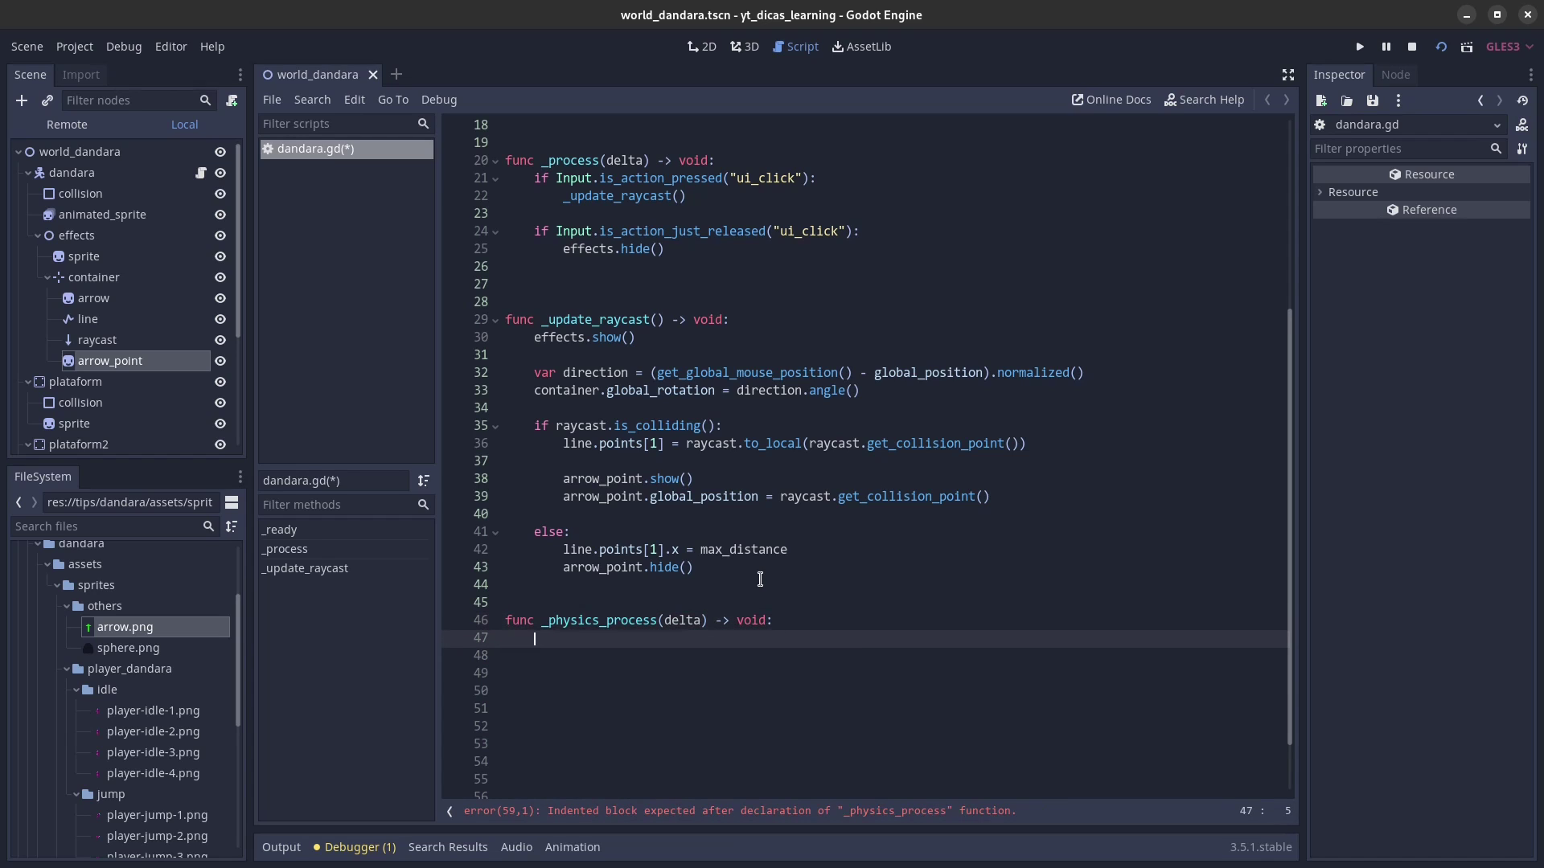
# Step: Inside 'if can_move:', move global_position toward raycast.get_collision_point() by speed using move_toward
pyautogui.write('if can_move')
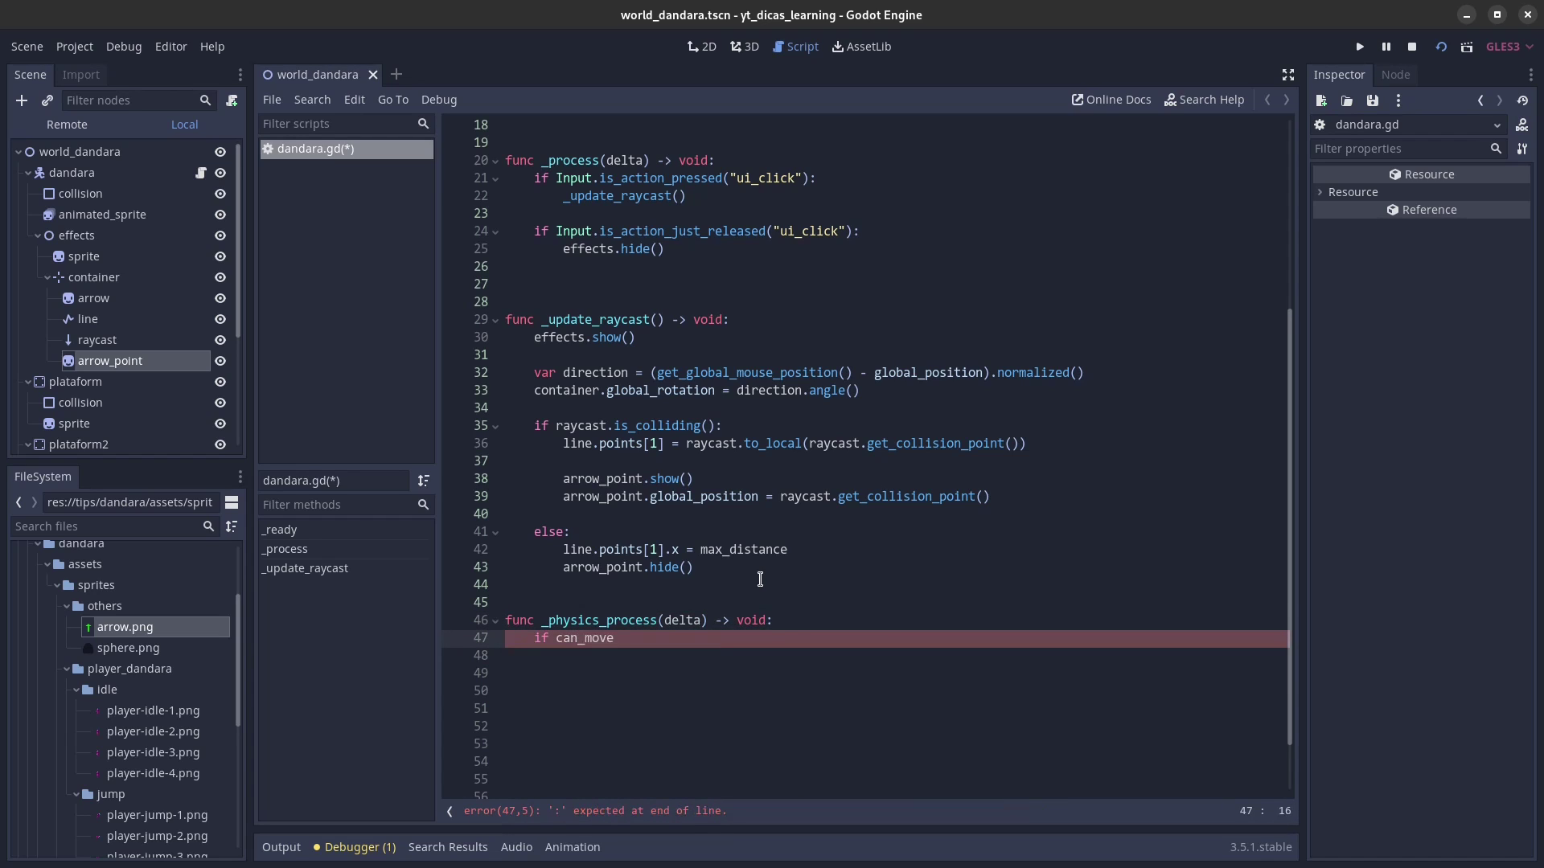
pyautogui.write(':')
pyautogui.press('Return')
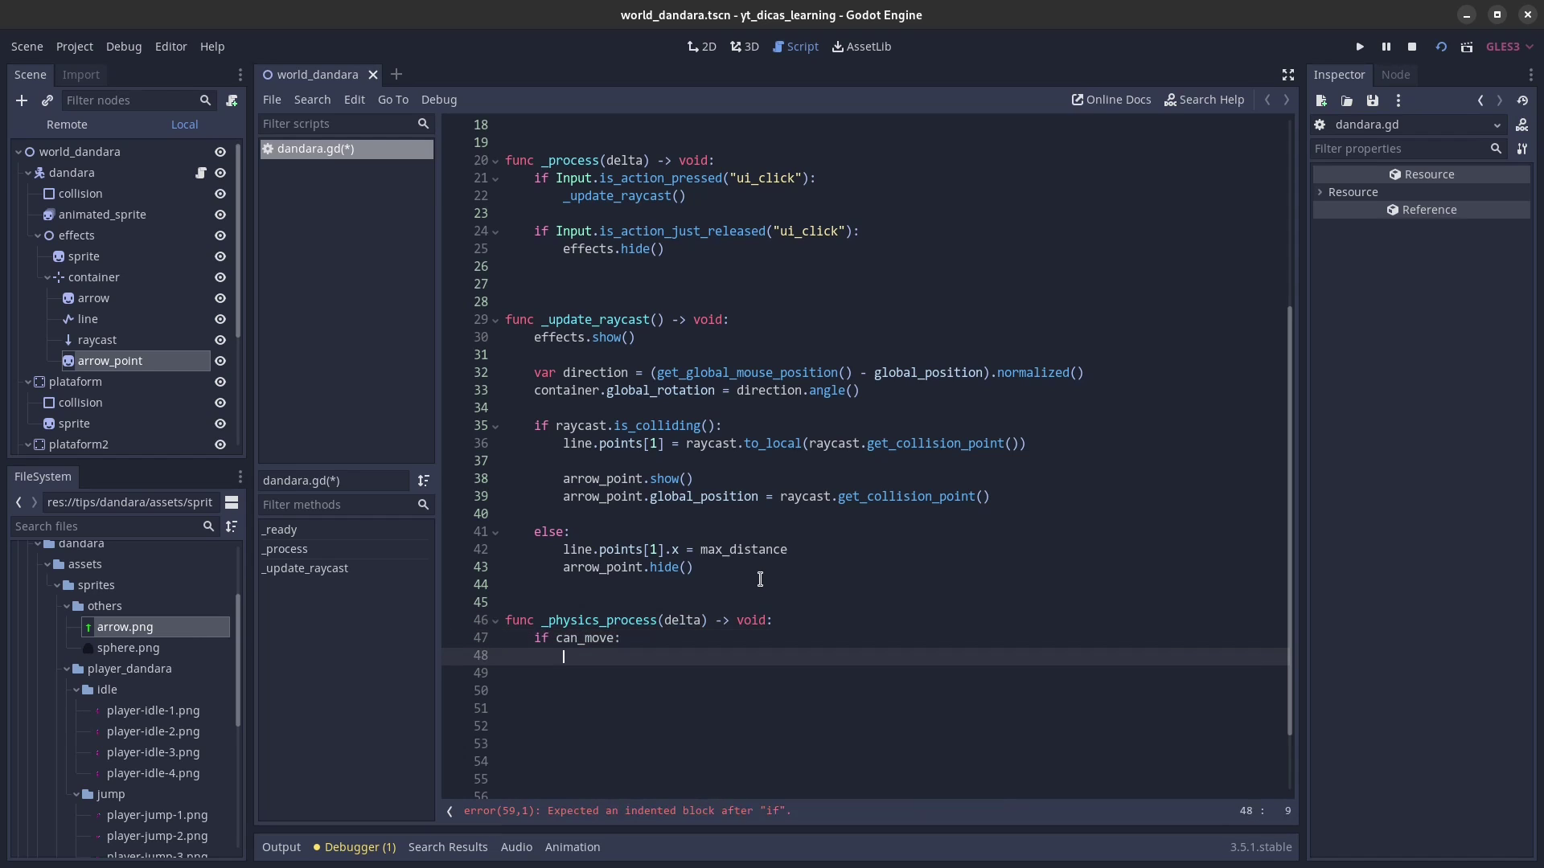
pyautogui.write('global')
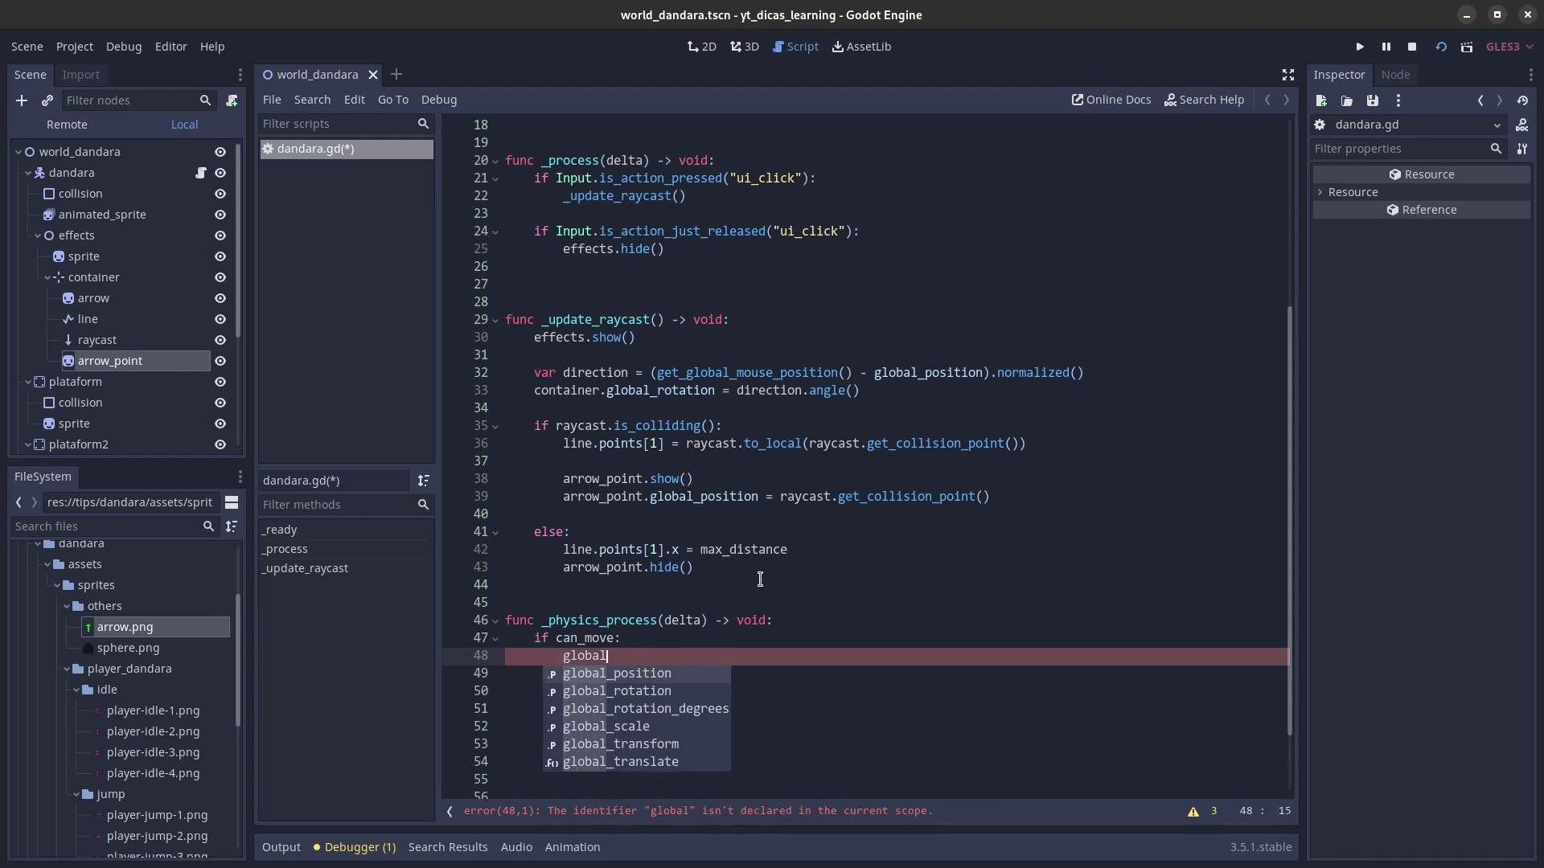
pyautogui.press('Return')
pyautogui.write('= ')
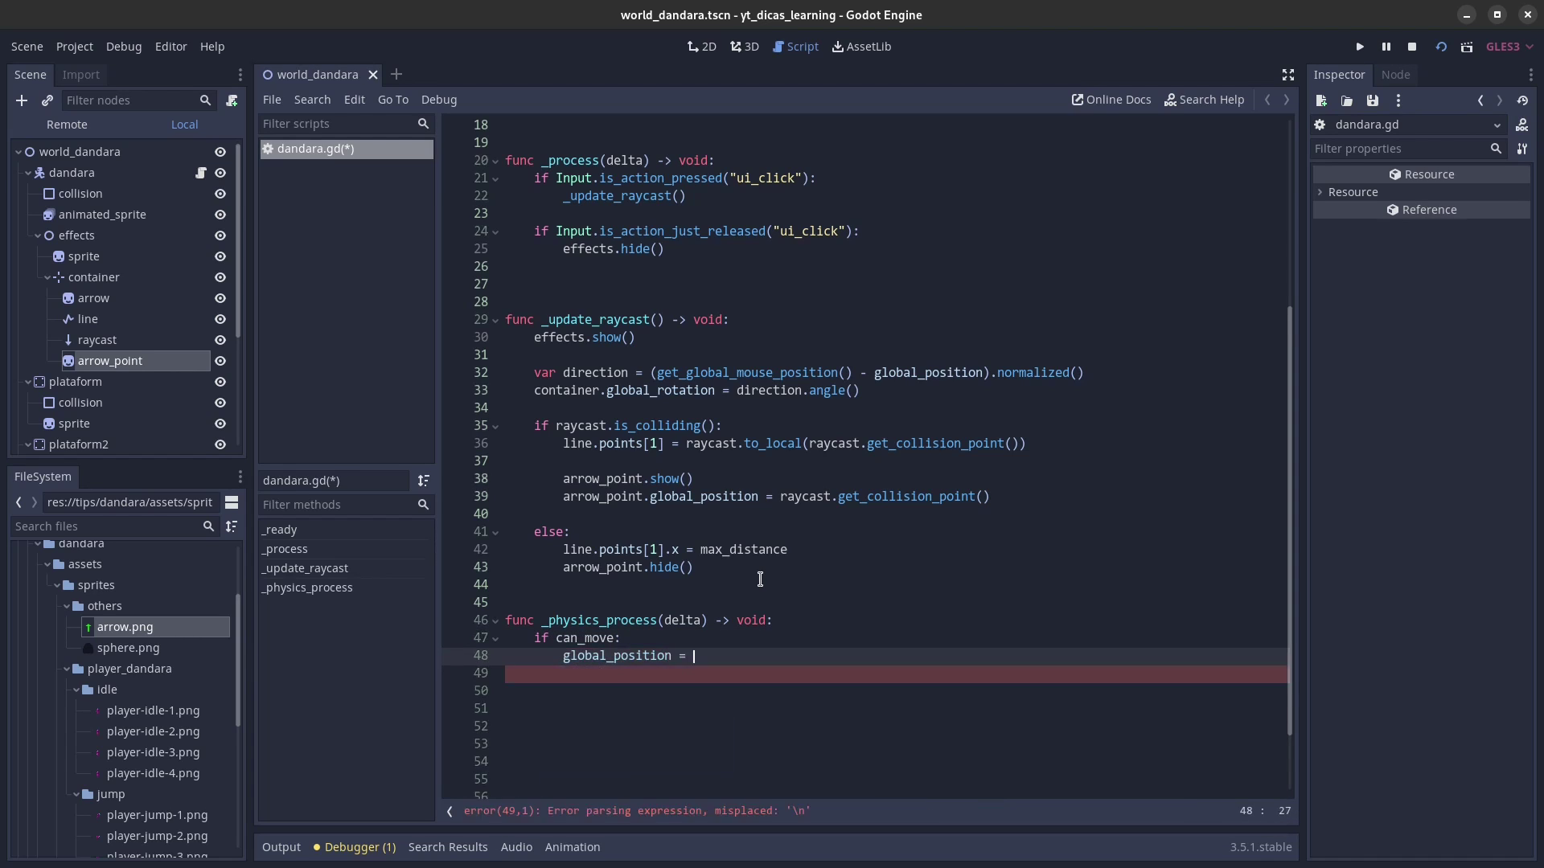
pyautogui.write('globa')
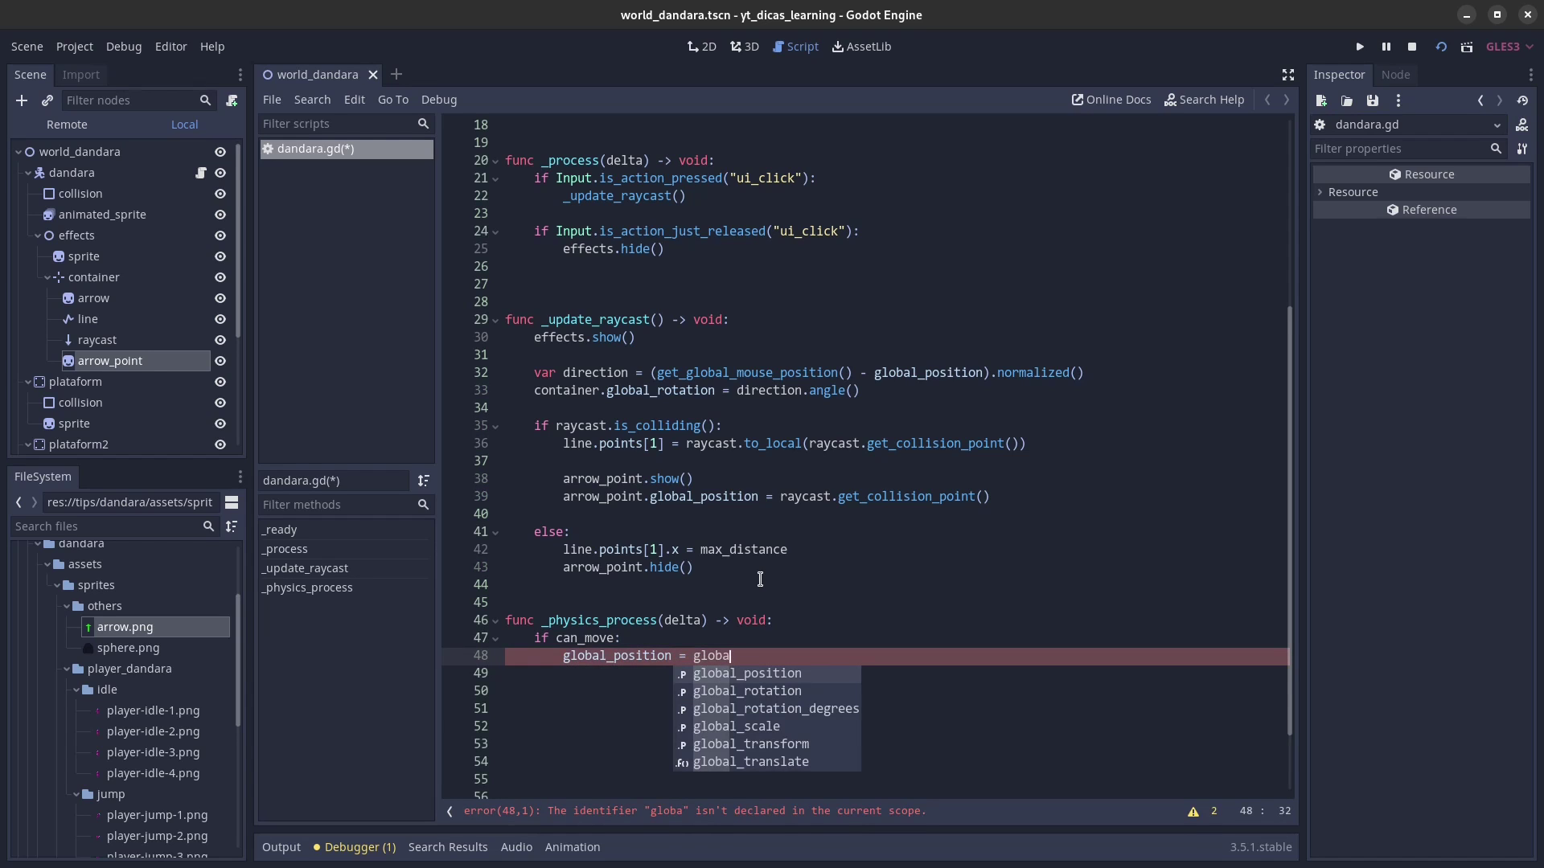
pyautogui.press('Return')
pyautogui.write('.move')
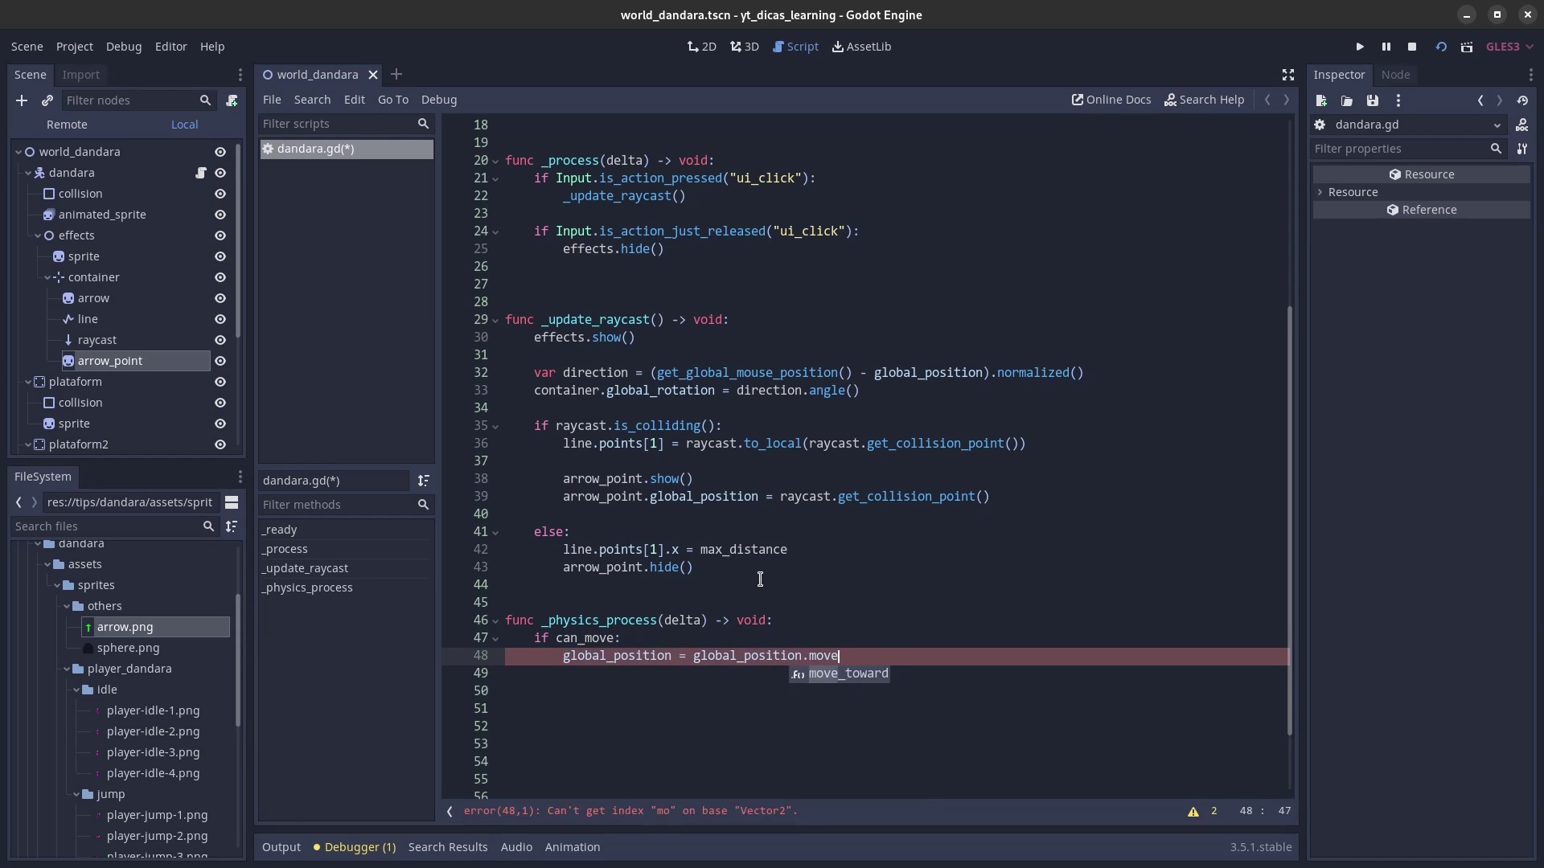
pyautogui.press('Return')
pyautogui.write('raycast')
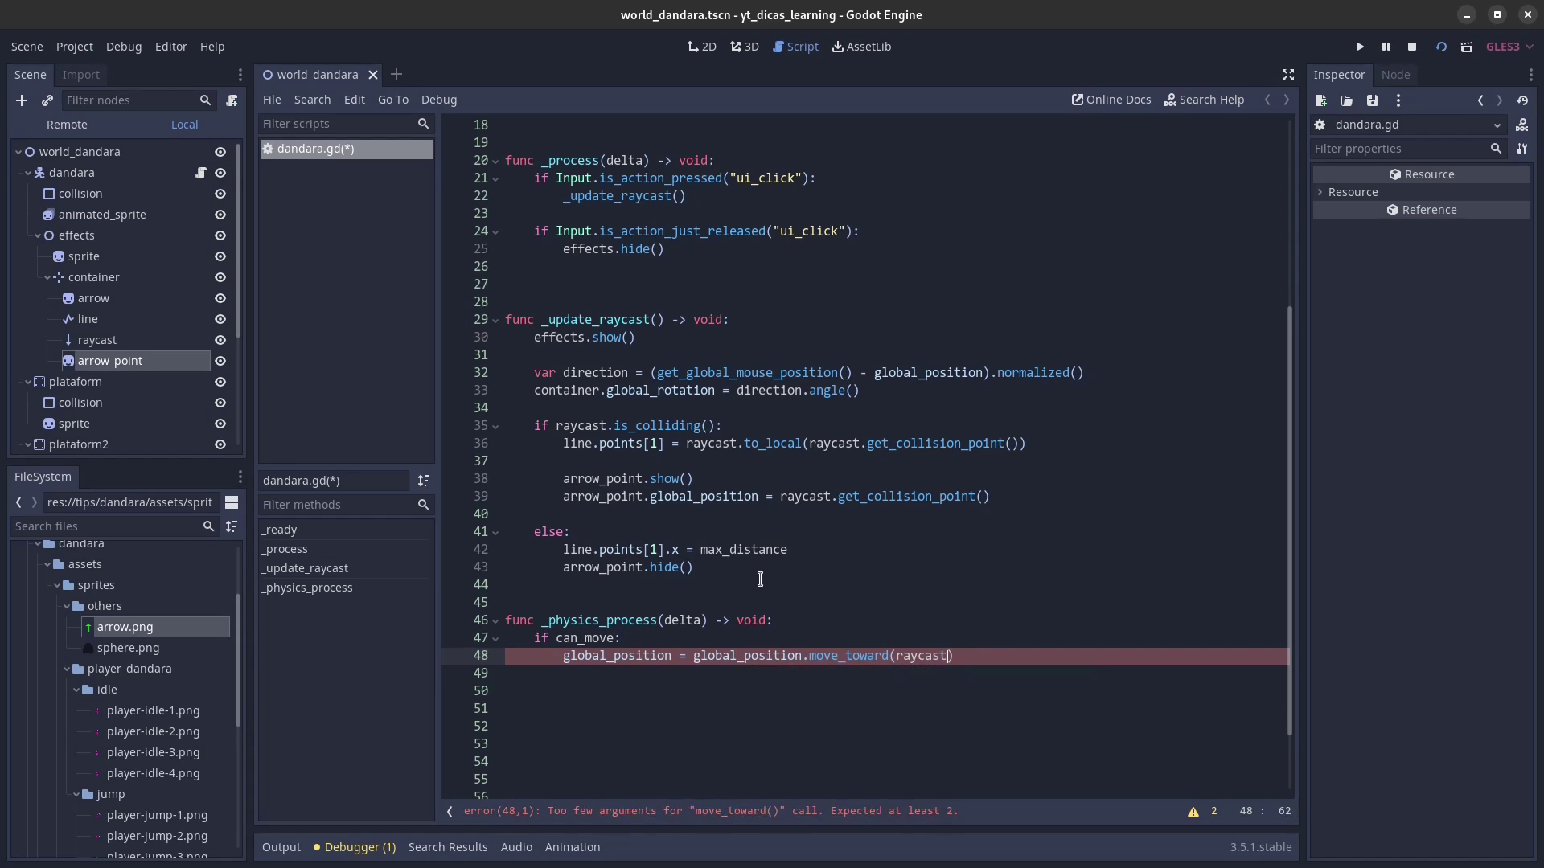
pyautogui.write('.getcll')
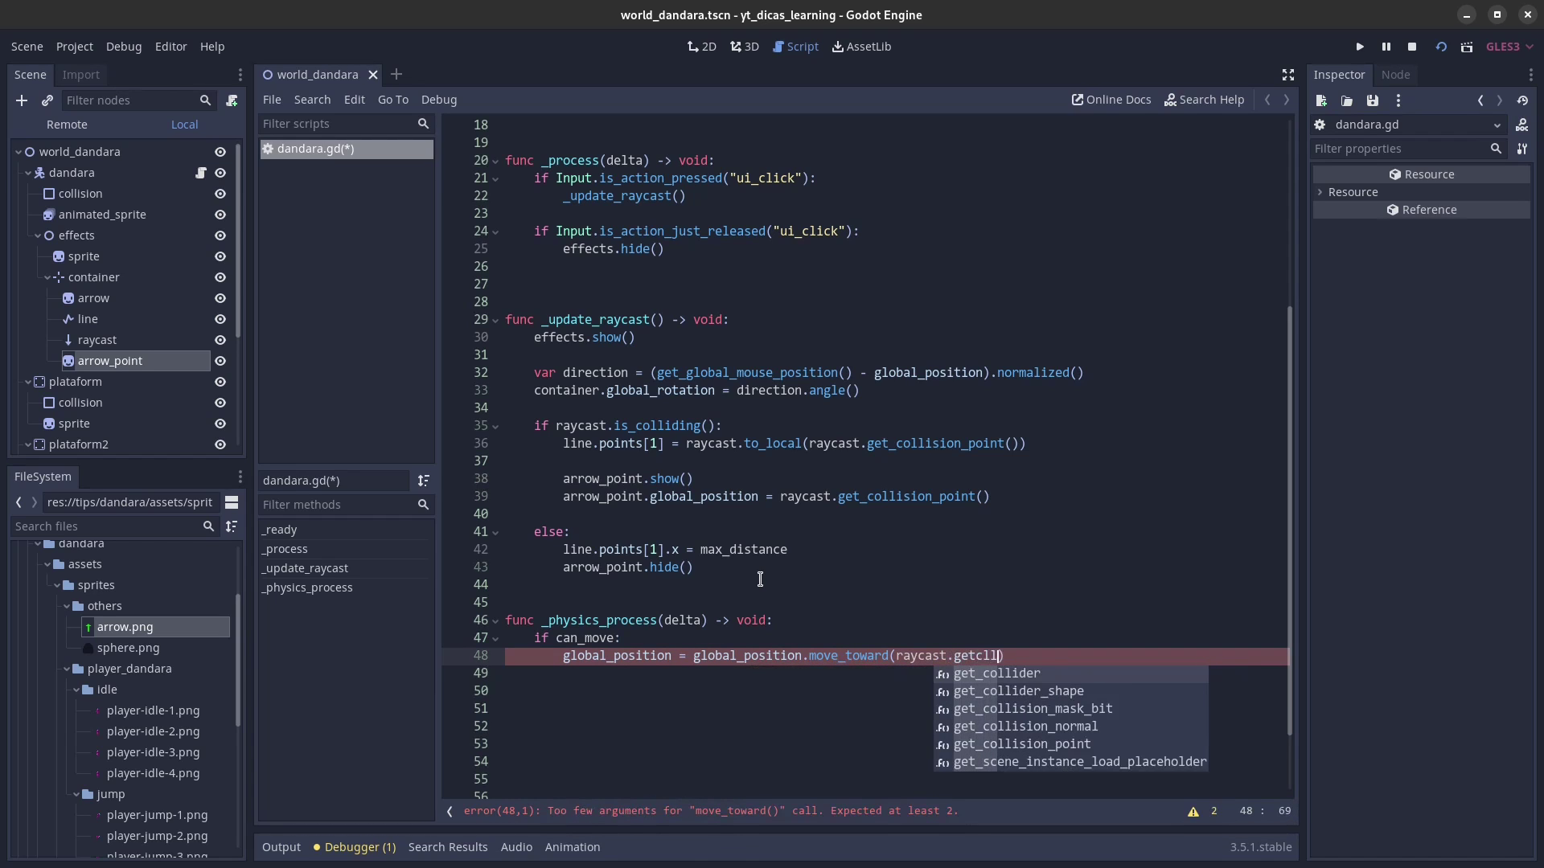
pyautogui.press('Down')
pyautogui.press('Down')
pyautogui.press('Down')
pyautogui.press('Down')
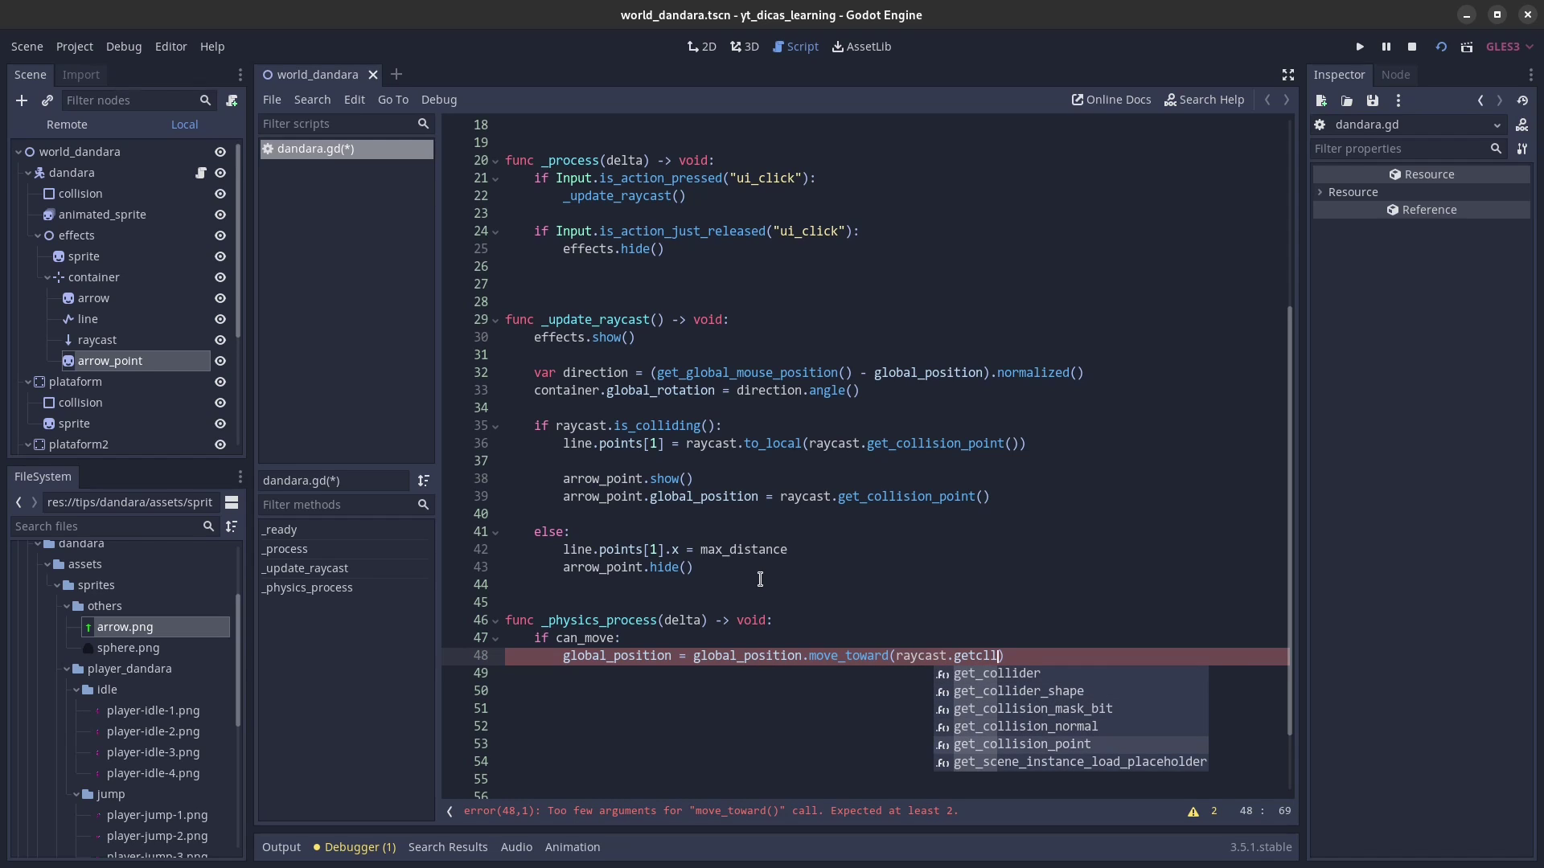
pyautogui.press('Return')
pyautogui.write(', speed')
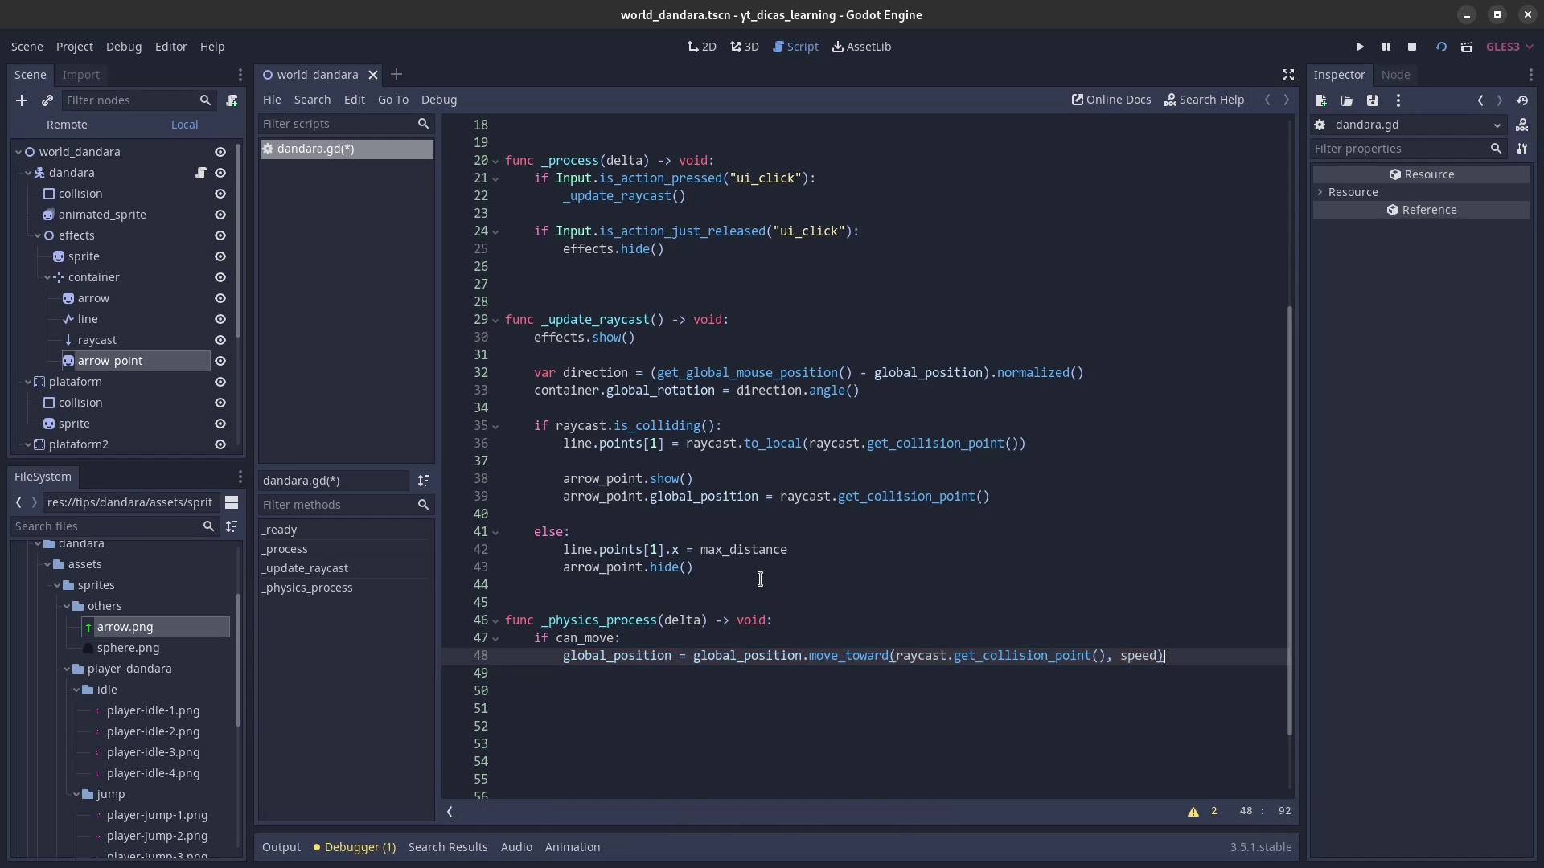
pyautogui.press('Return')
pyautogui.press('Return')
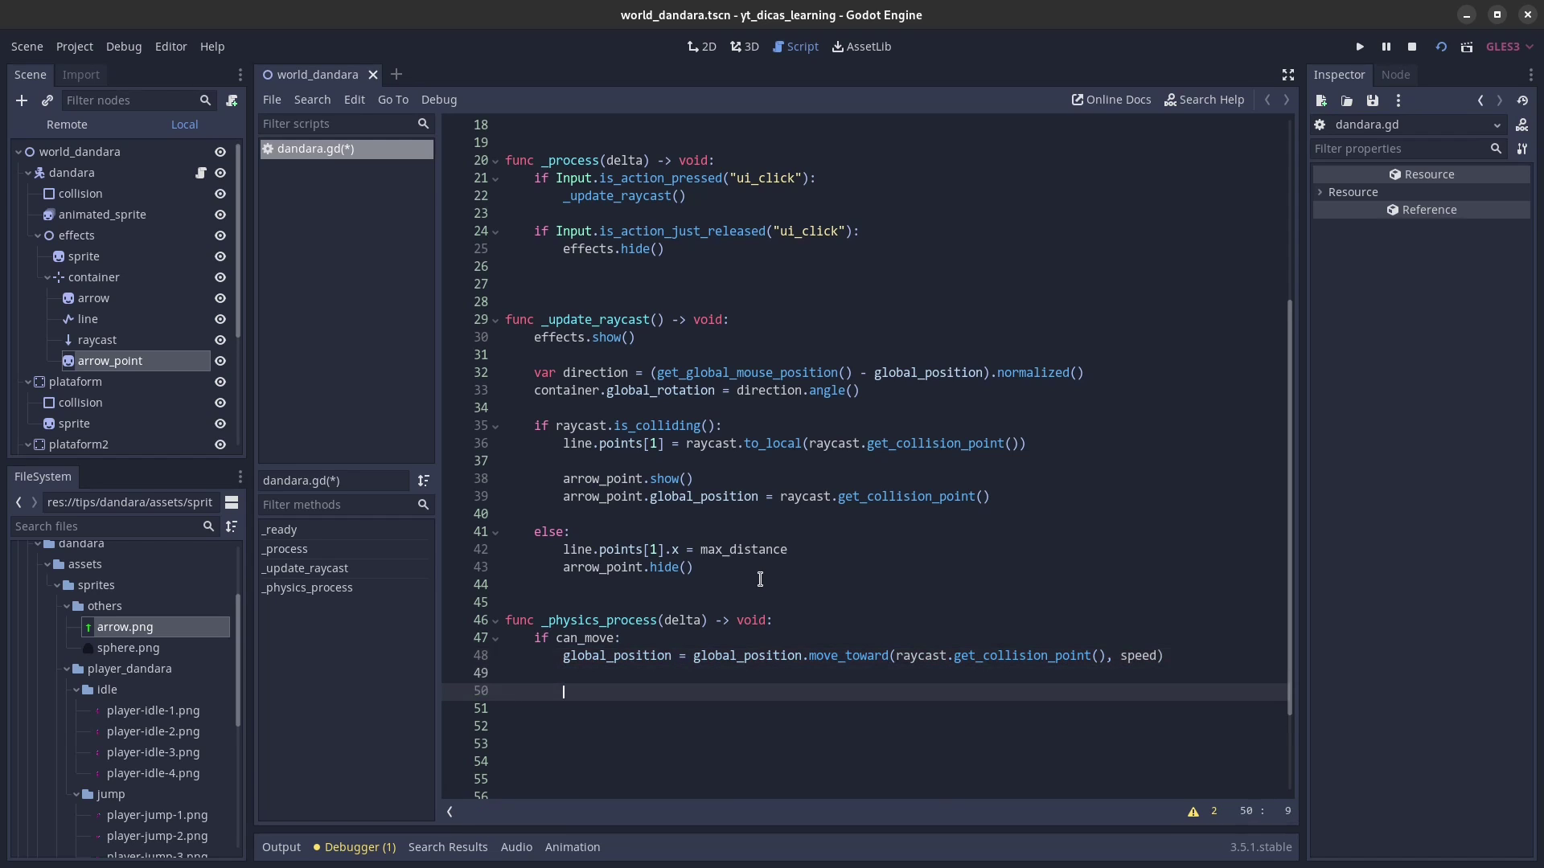
# Step: Add an arrival check comparing global_position with raycast.get_collision_point()
pyautogui.write('if glo')
pyautogui.press('Return')
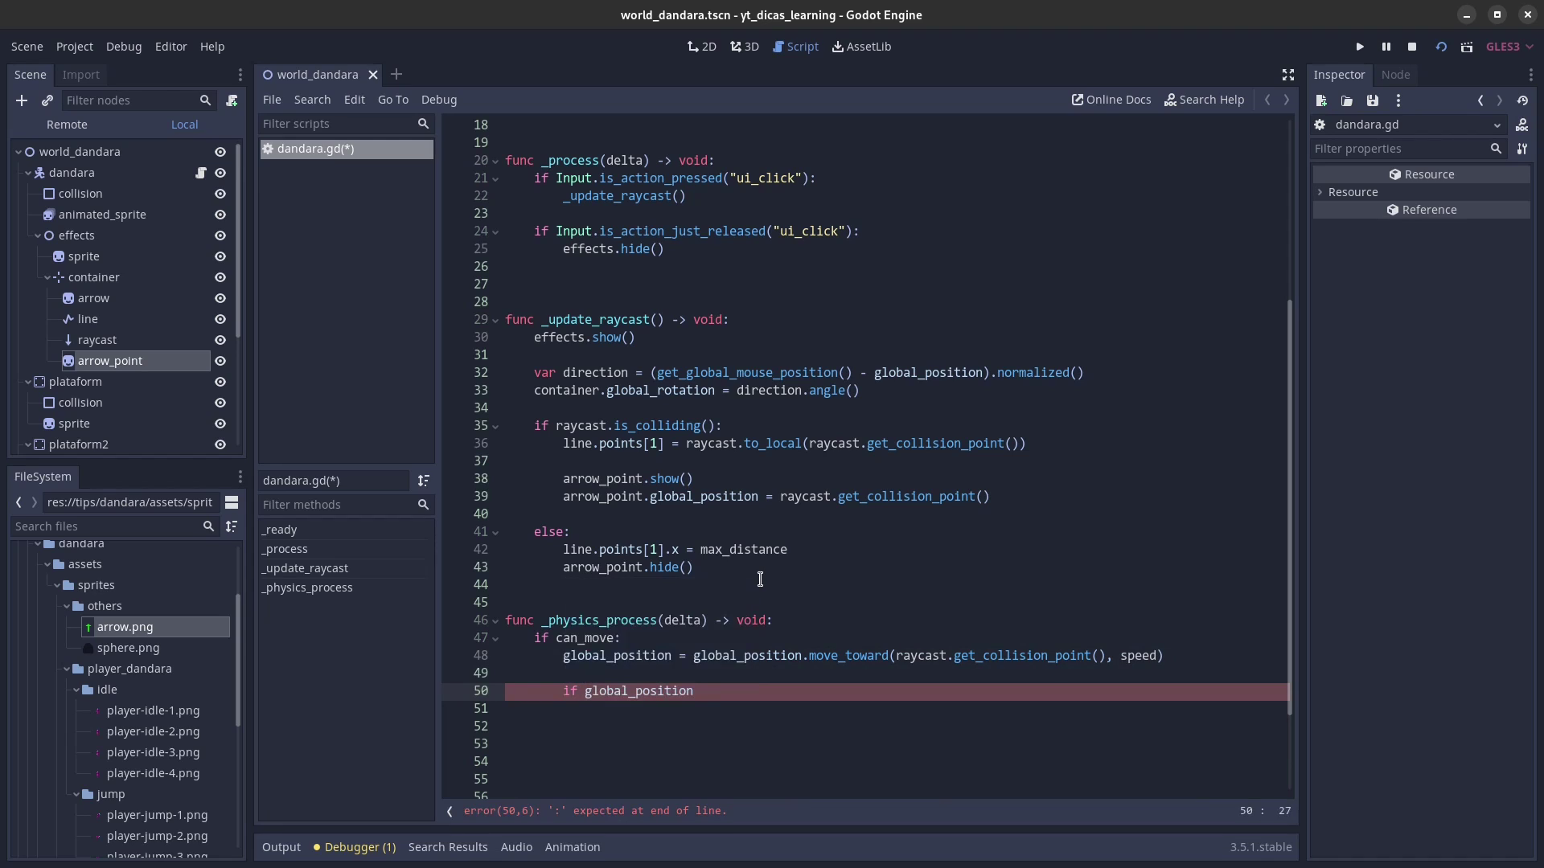
pyautogui.write('cast.getco')
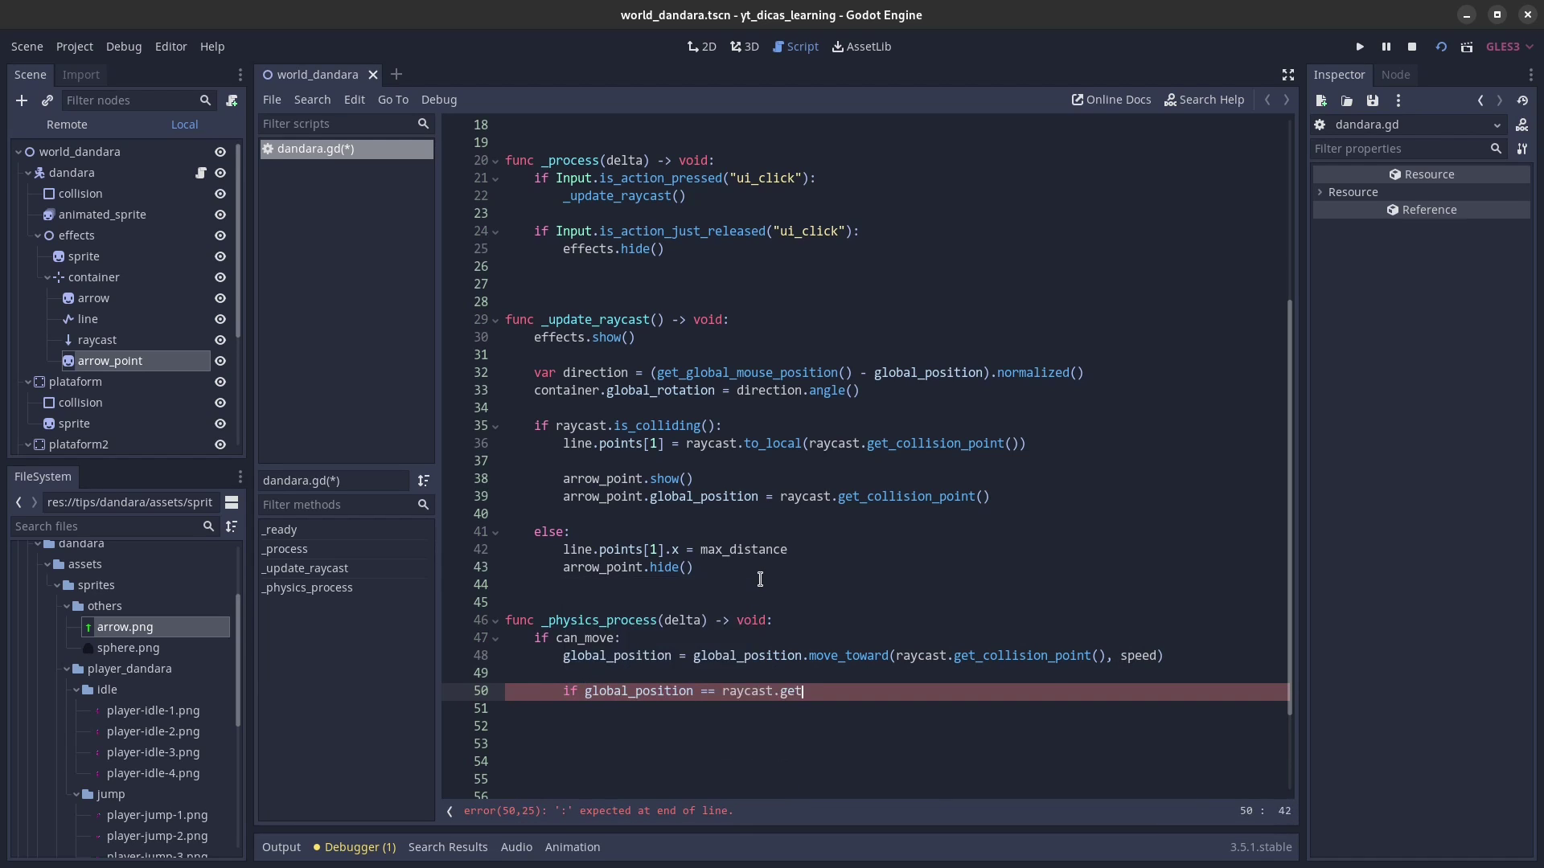
pyautogui.write('ll')
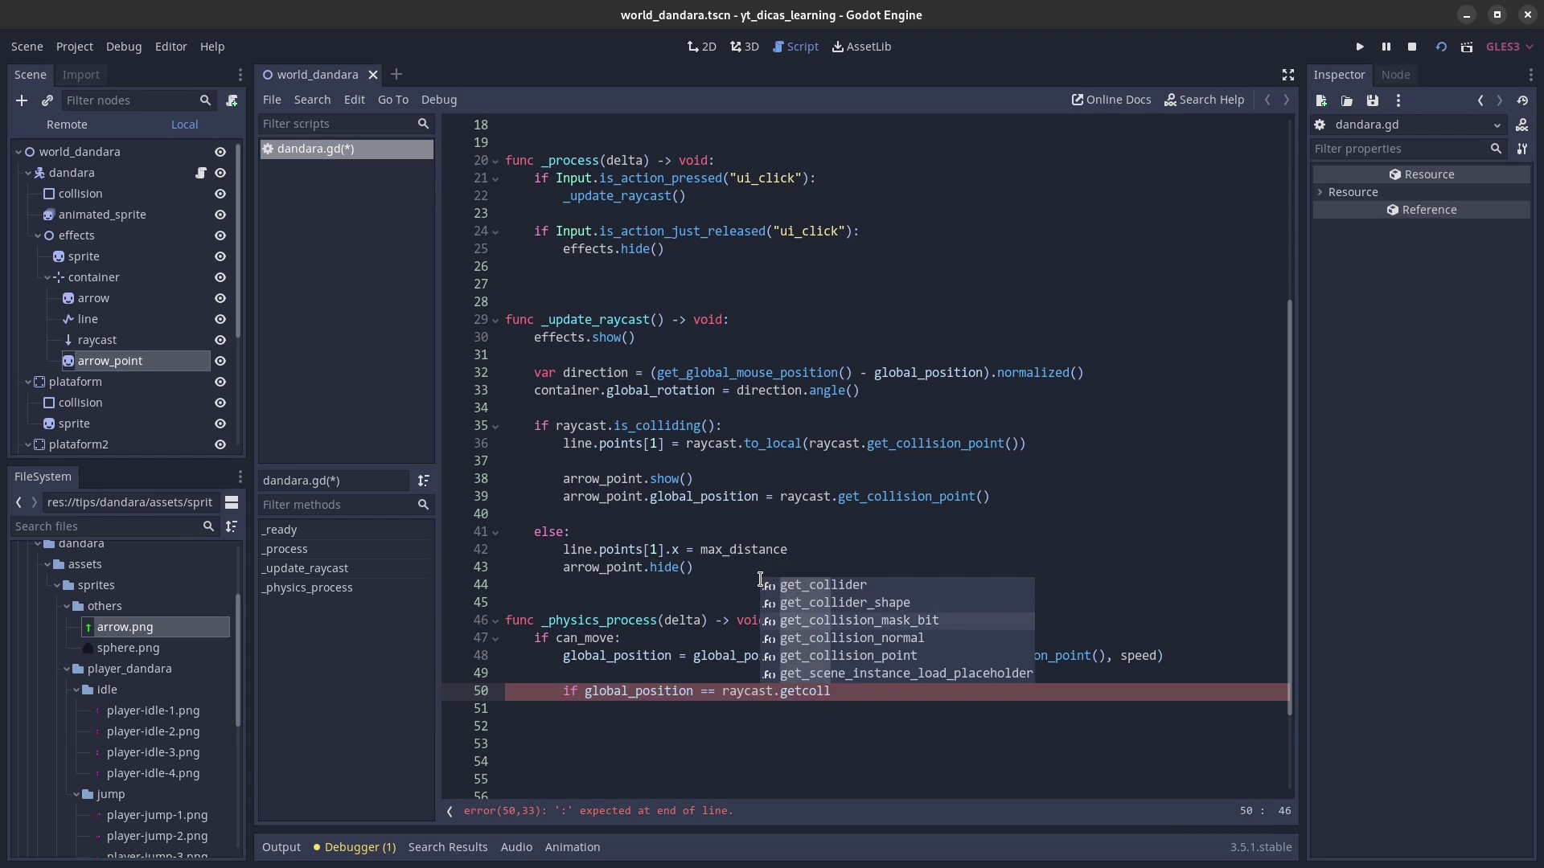
pyautogui.press('Return')
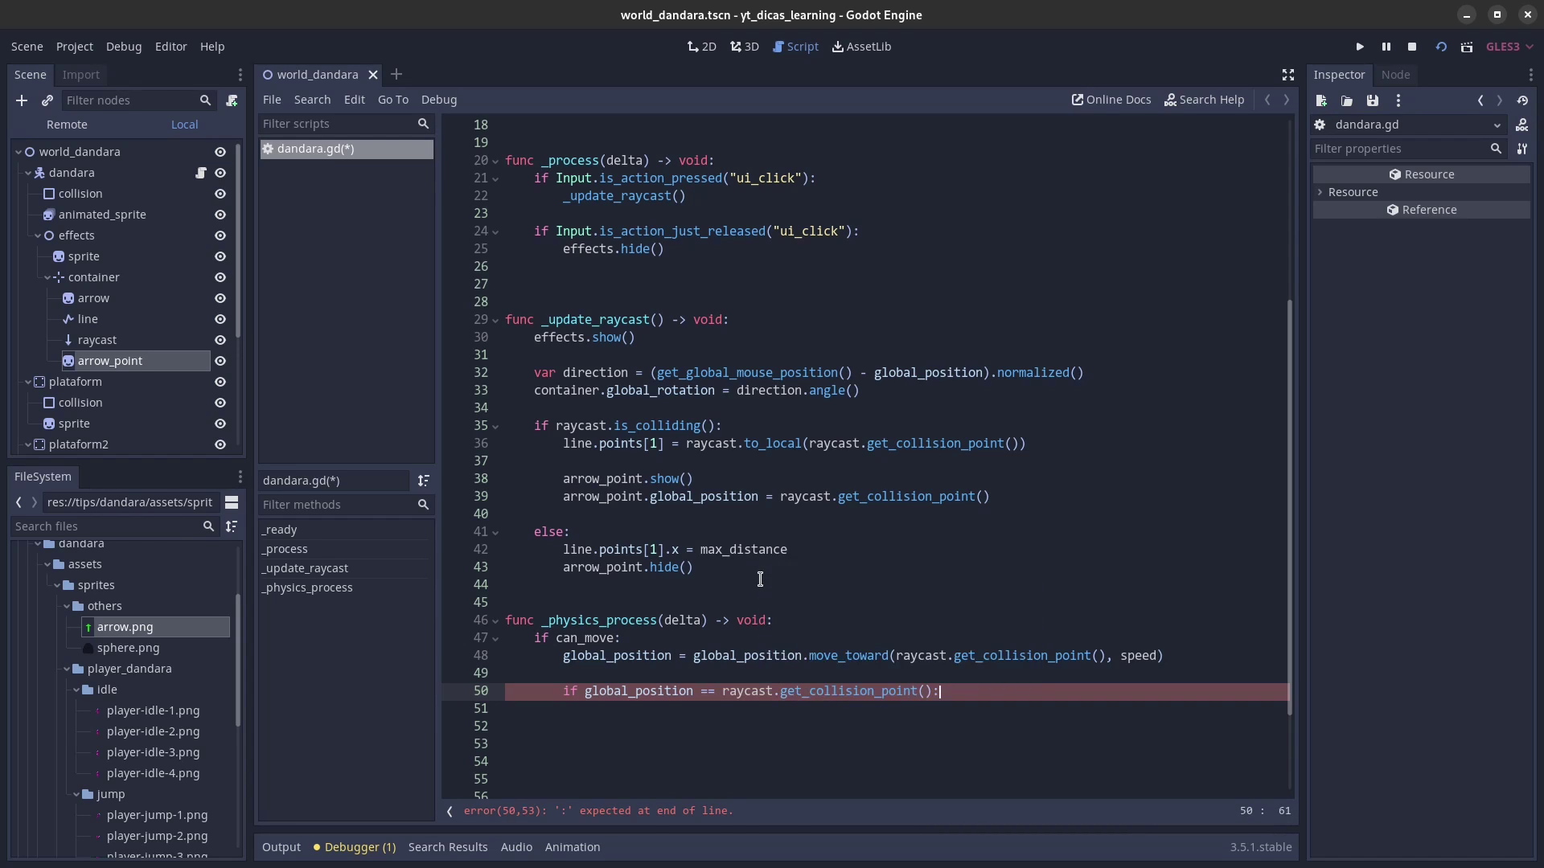
pyautogui.press('Return')
# Step: On arrival, play the 'idle' animation on animated_sprite and set can_move to false
pyautogui.write('anima')
pyautogui.press('Return')
pyautogui.write('.pla')
pyautogui.press('Return')
pyautogui.press('Down')
pyautogui.press('Up')
pyautogui.press('Return')
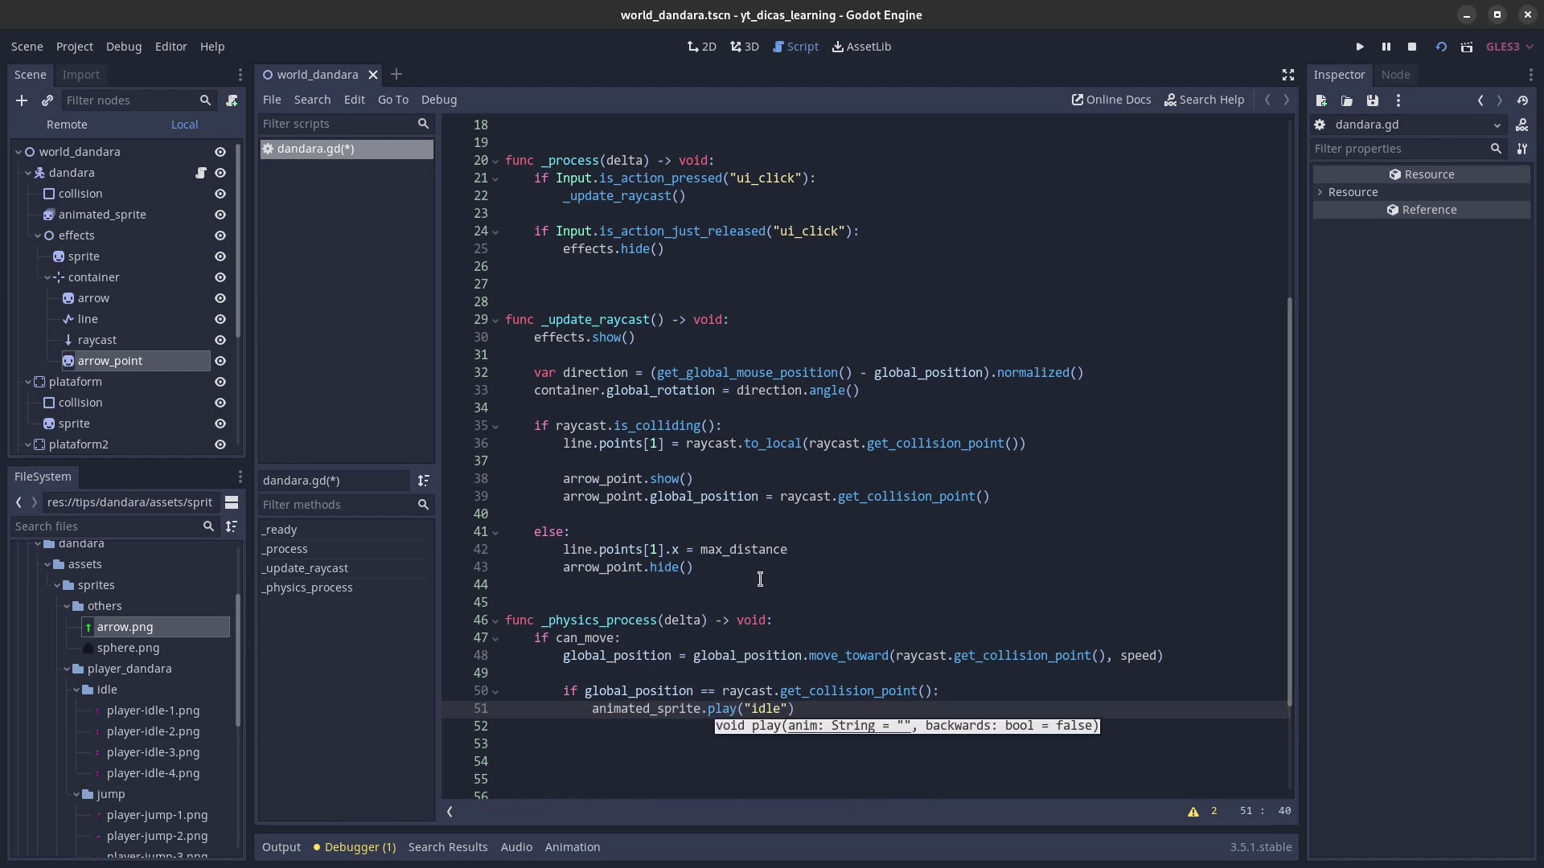
pyautogui.press('End')
pyautogui.press('Return')
pyautogui.write('can')
pyautogui.press('Return')
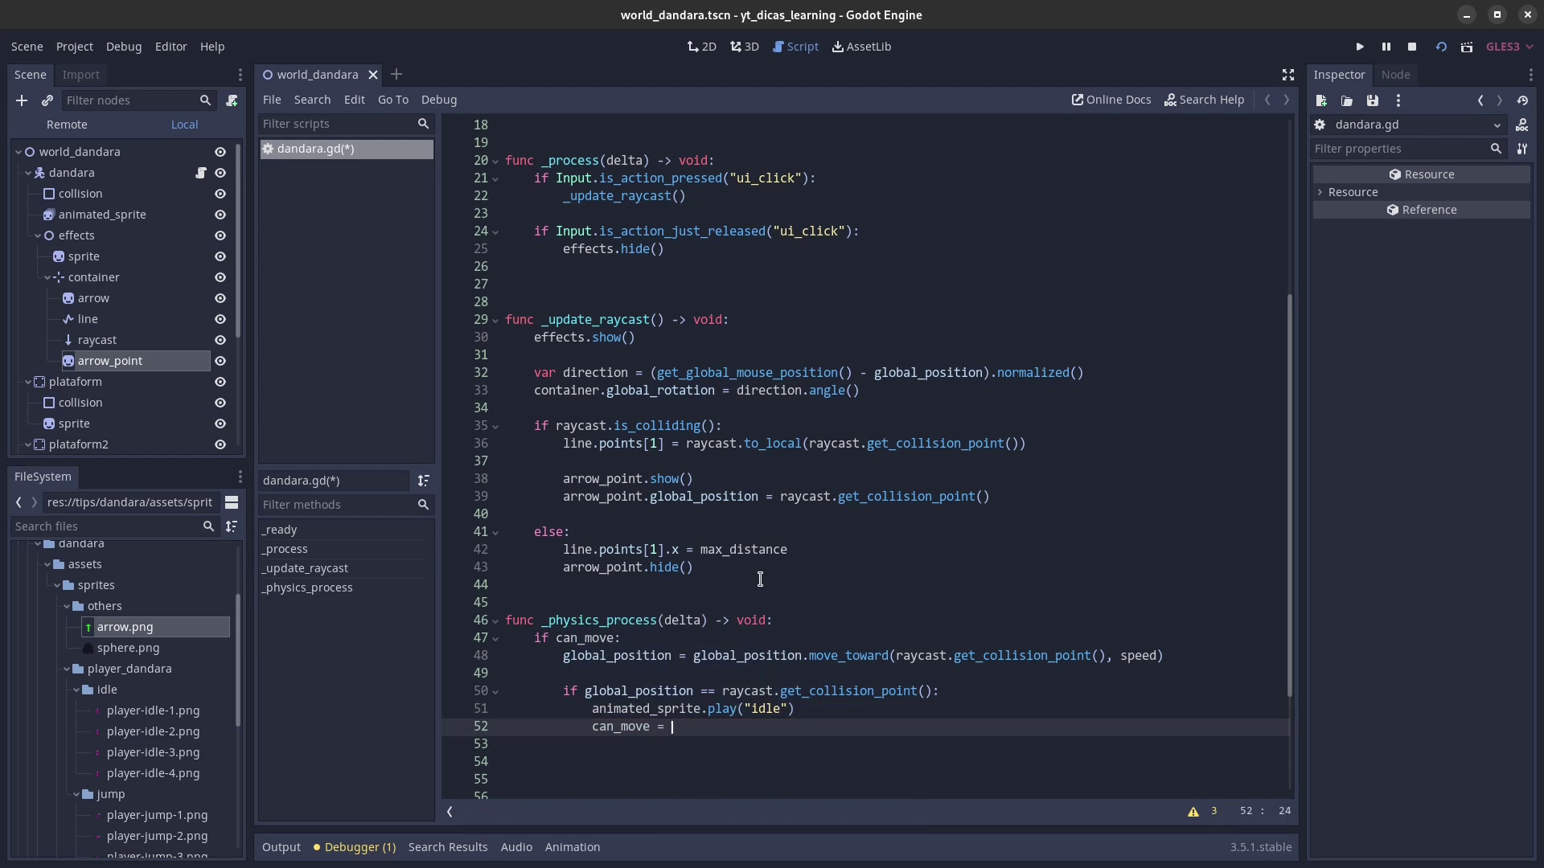
pyautogui.write('fa')
pyautogui.press('Return')
# Step: After effects.hide(), add 'if raycast.is_colliding():' that sets can_move = true
pyautogui.scroll(1, 760, 579)
pyautogui.scroll(2, 755, 581)
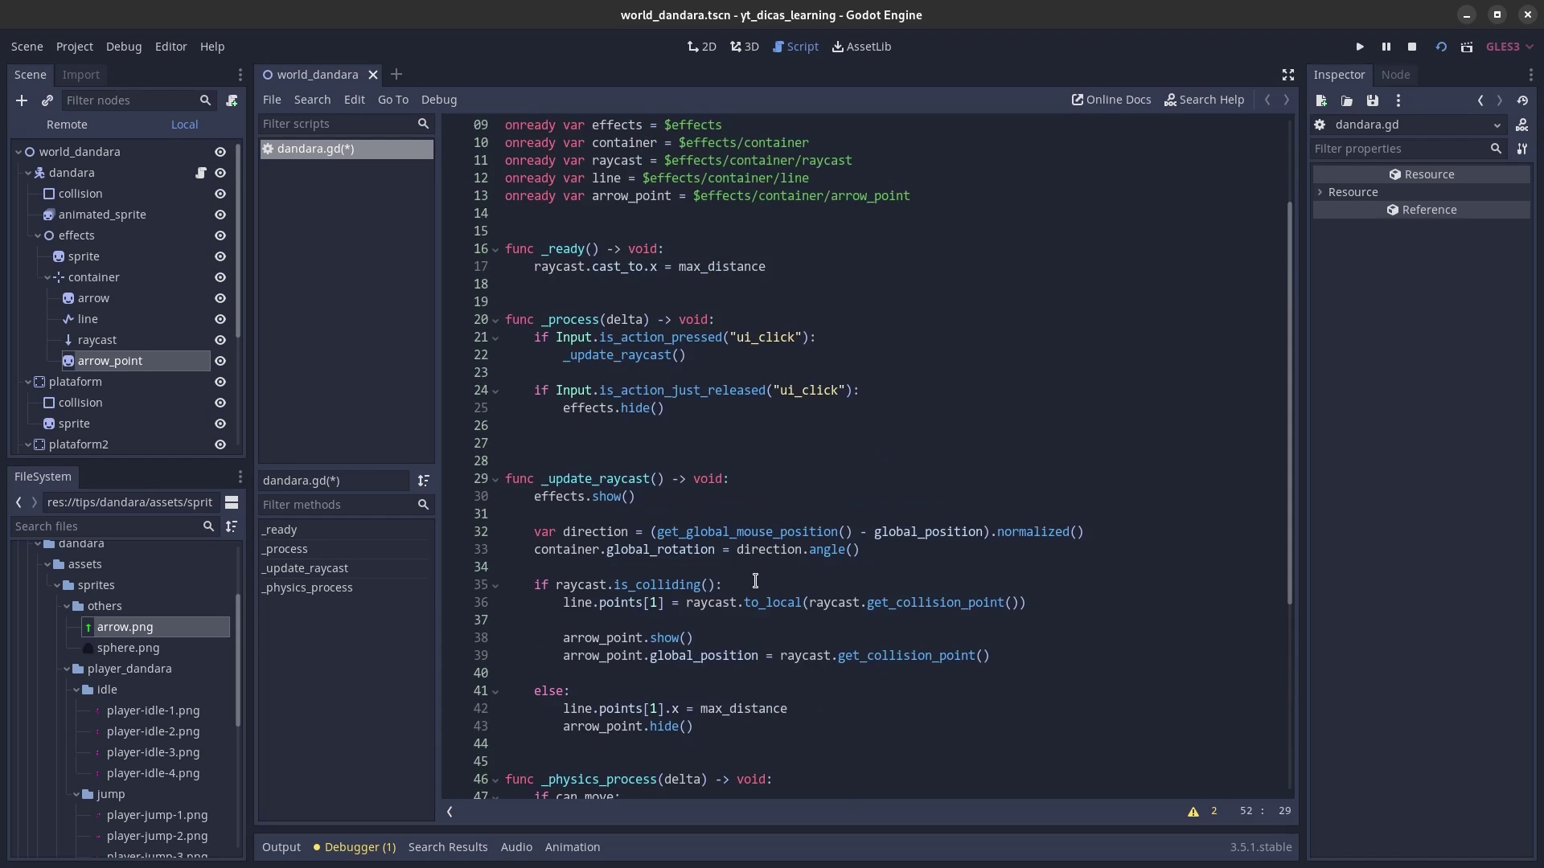
pyautogui.scroll(1, 760, 563)
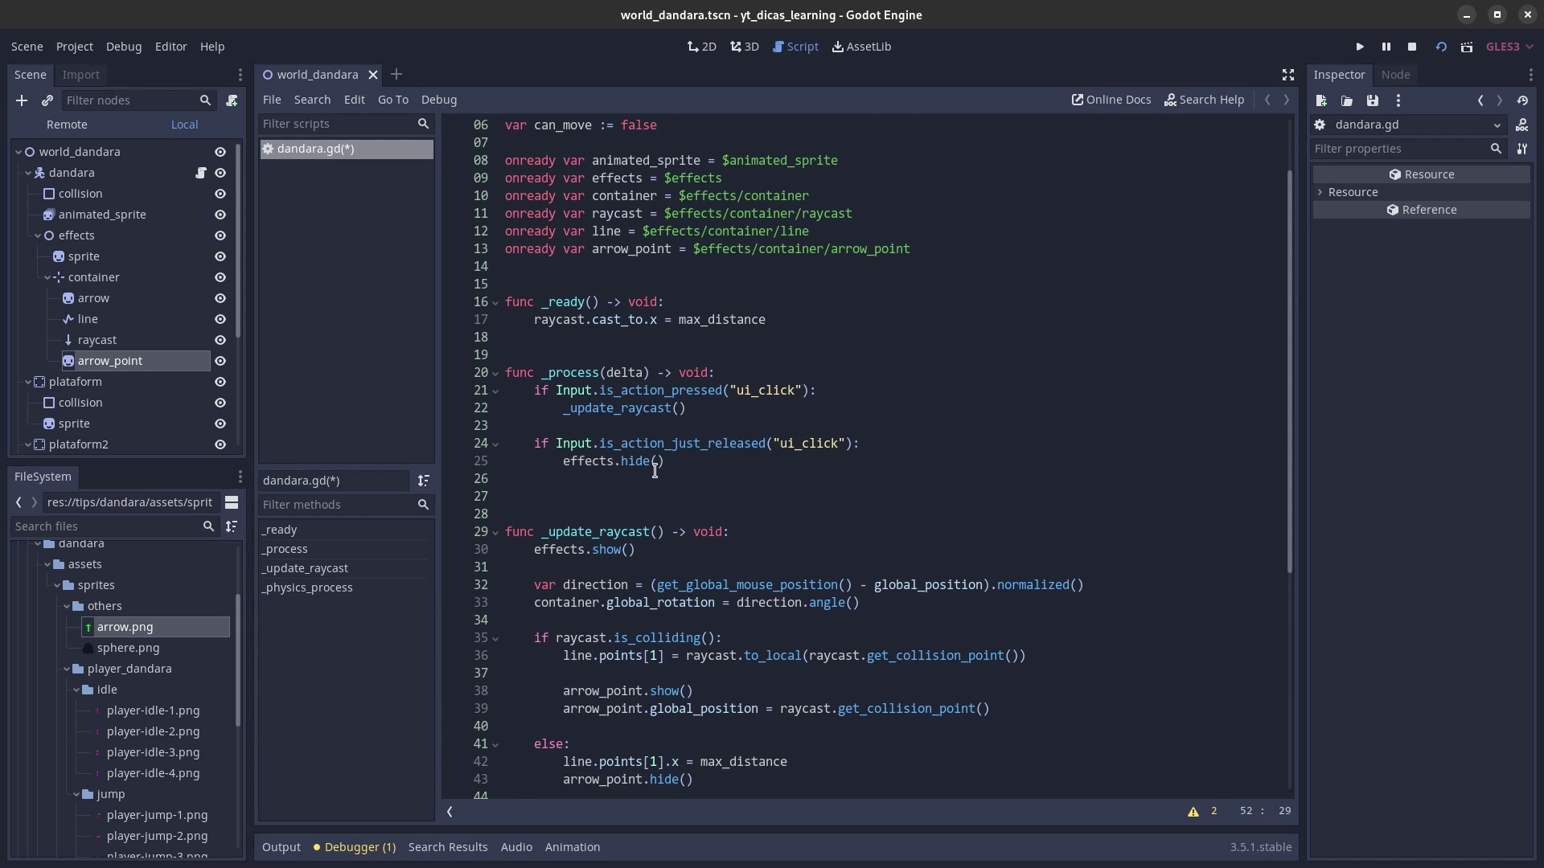
pyautogui.click(779, 466)
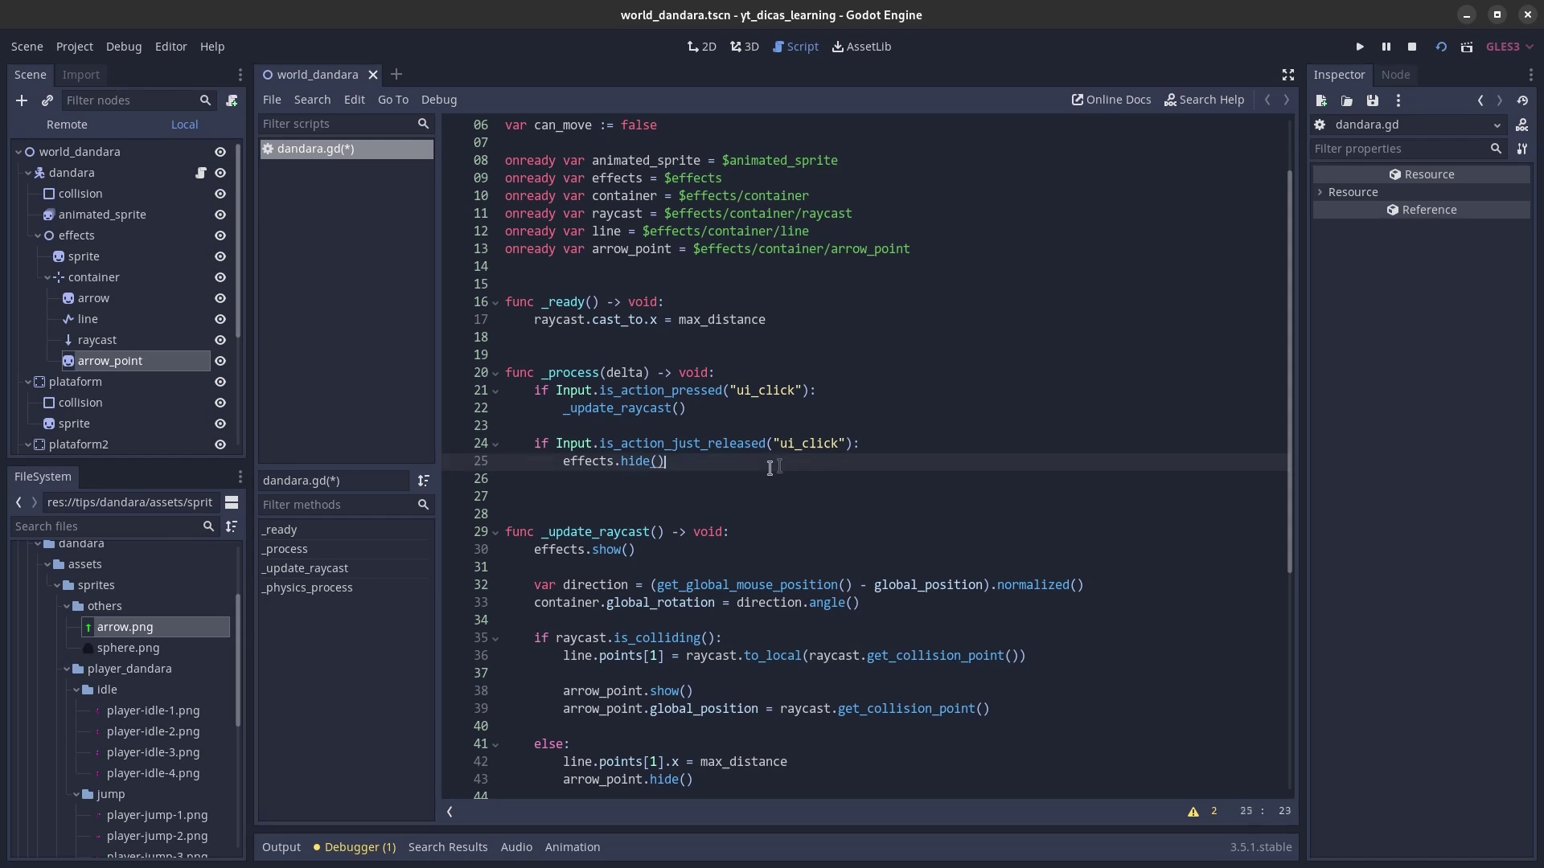
pyautogui.press('Return')
pyautogui.press('Return')
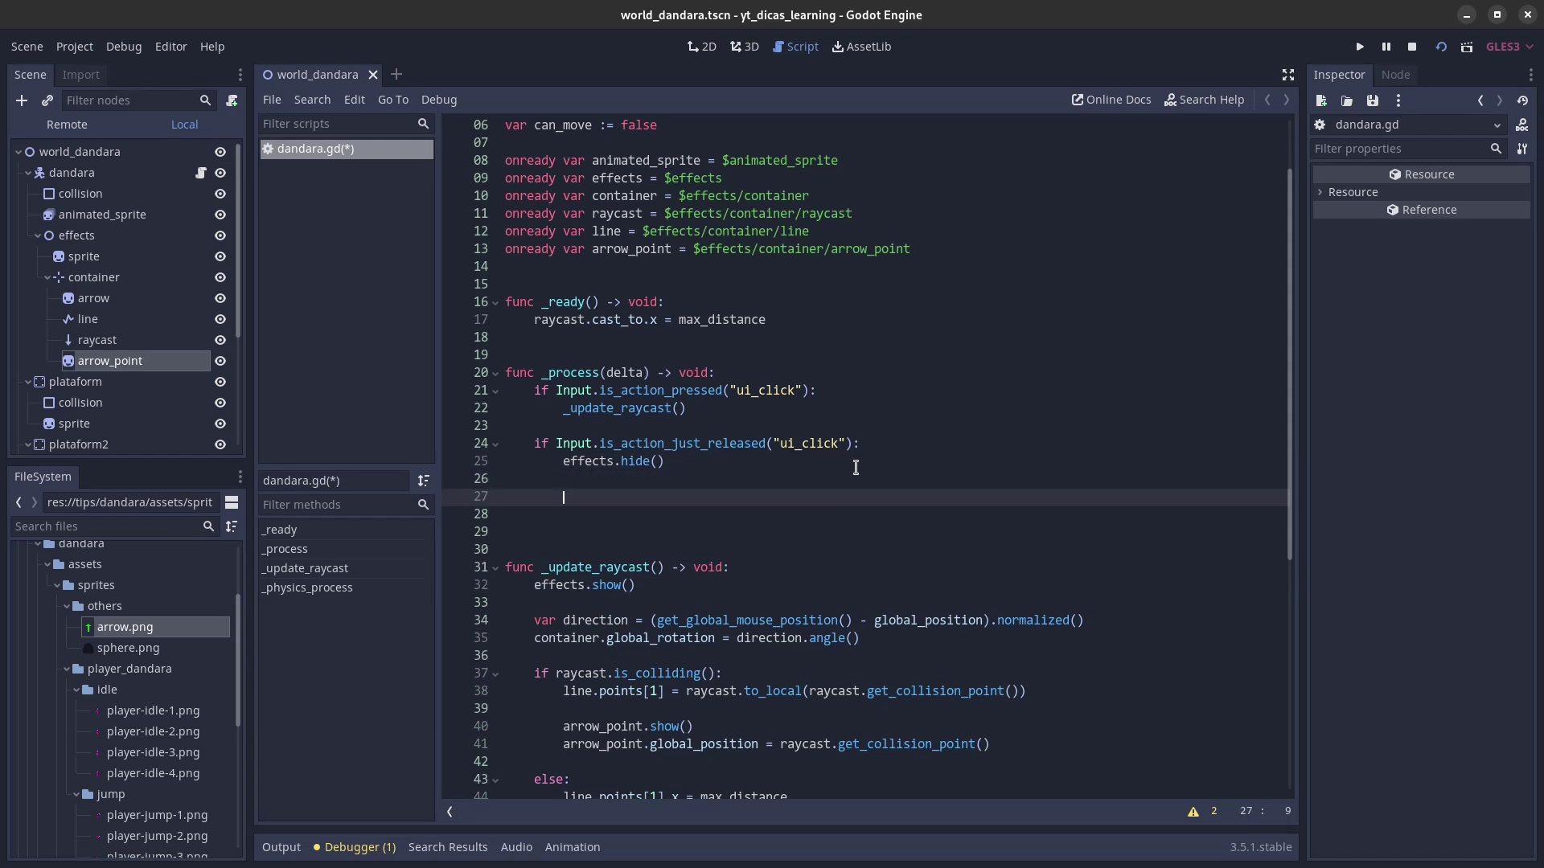
pyautogui.write('if r')
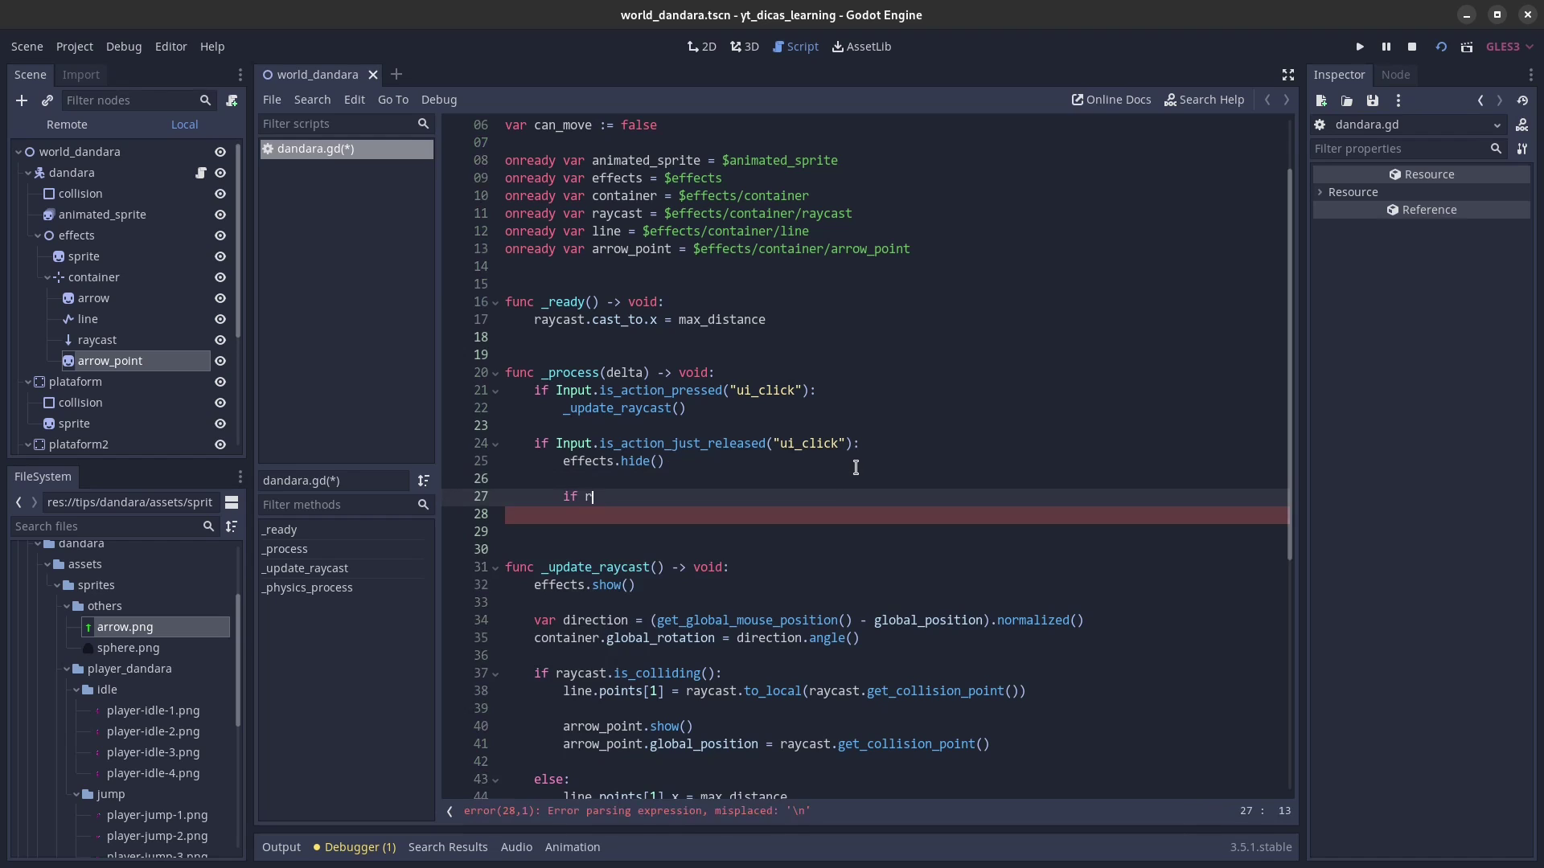
pyautogui.write('aycast')
pyautogui.press('Return')
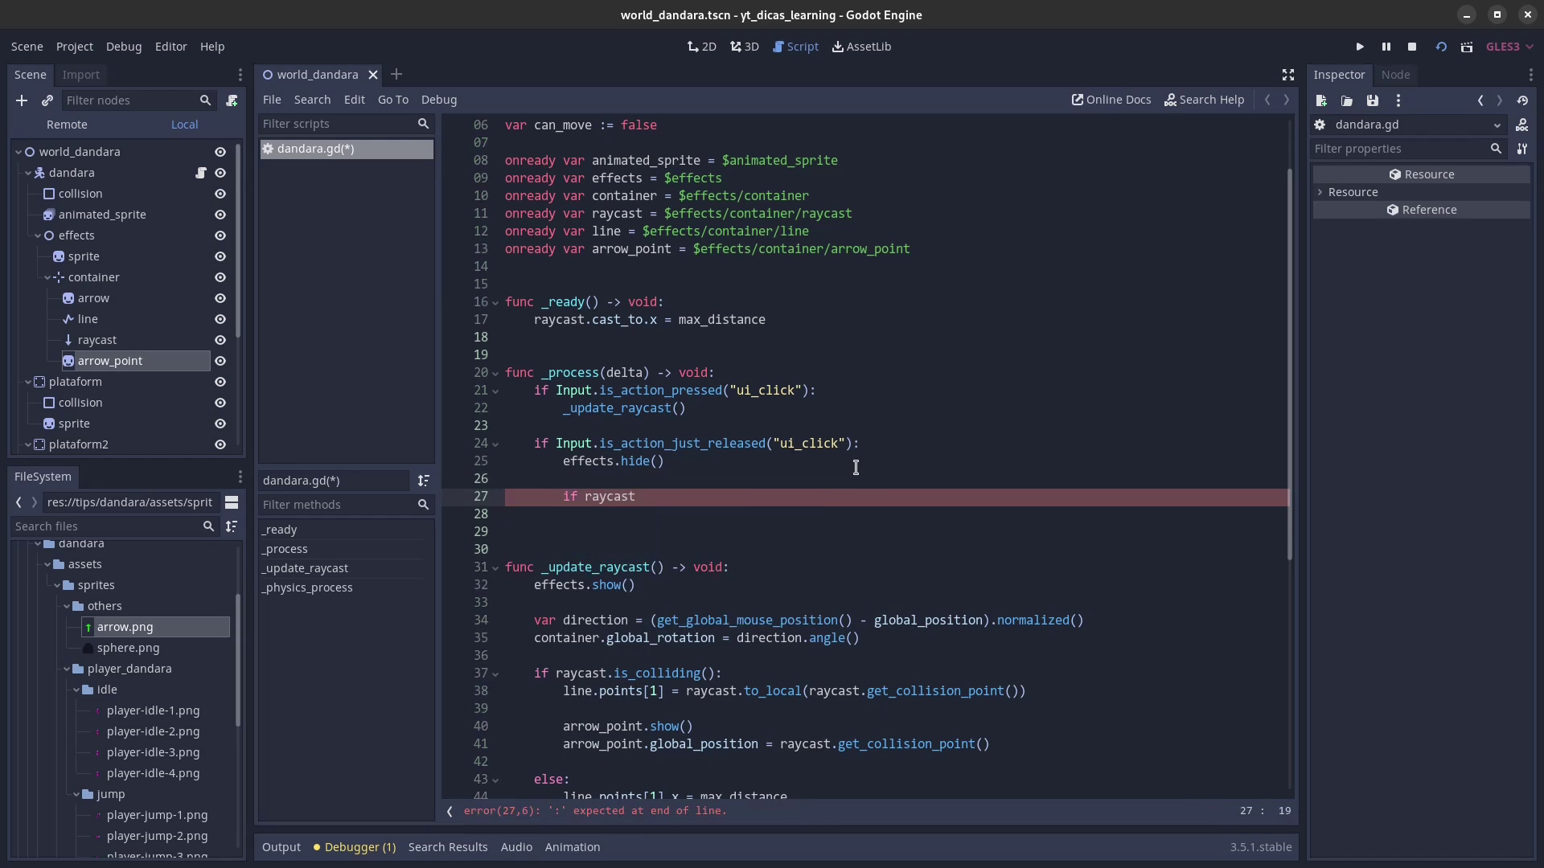
pyautogui.write('isco')
pyautogui.press('Down')
pyautogui.press('Down')
pyautogui.press('Down')
pyautogui.press('Return')
pyautogui.write(':')
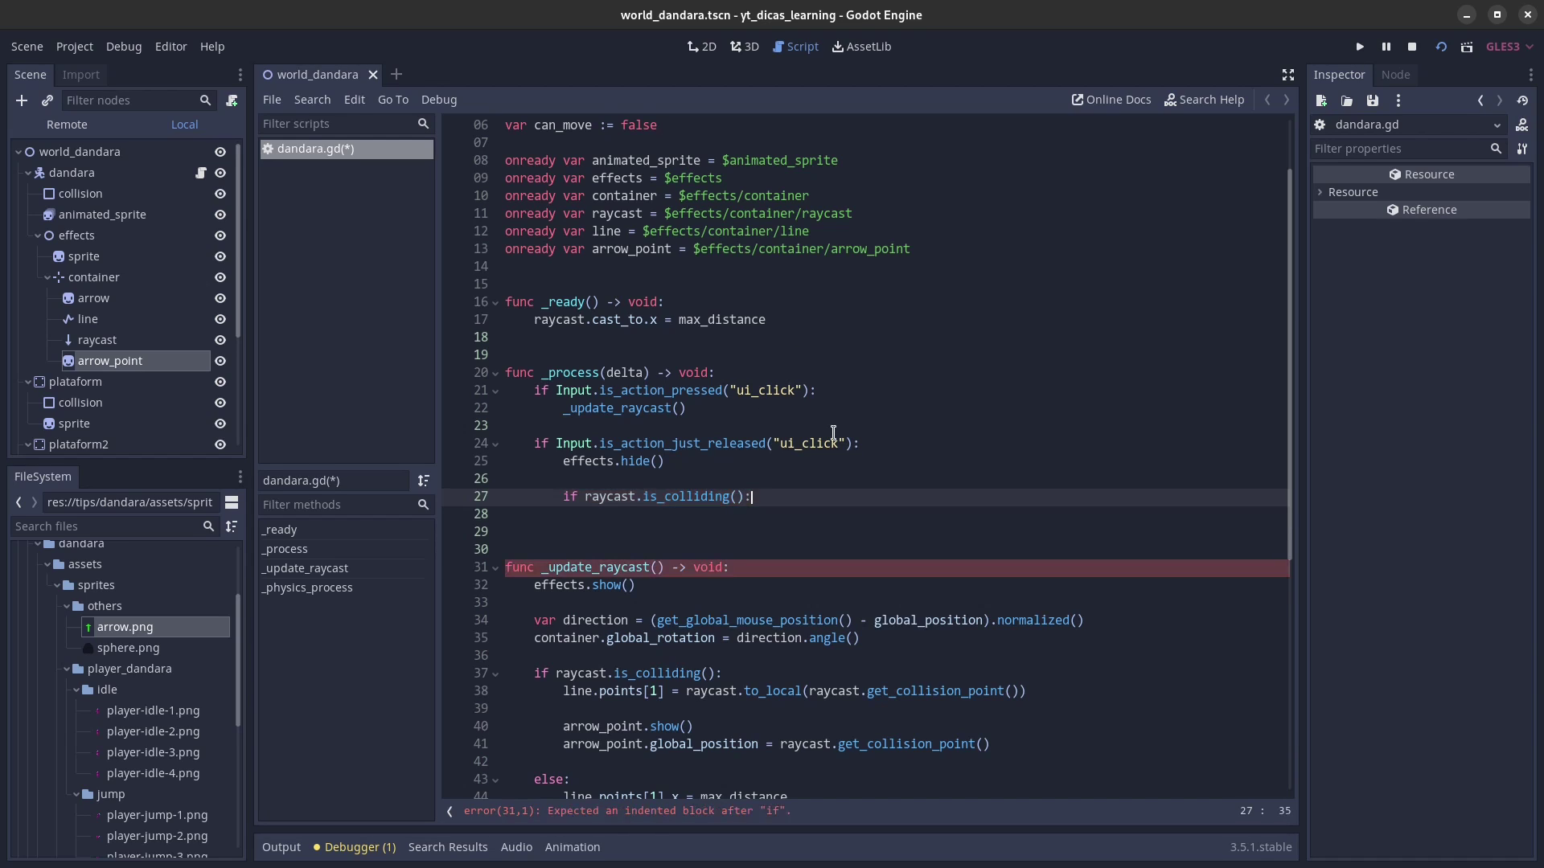
pyautogui.press('Return')
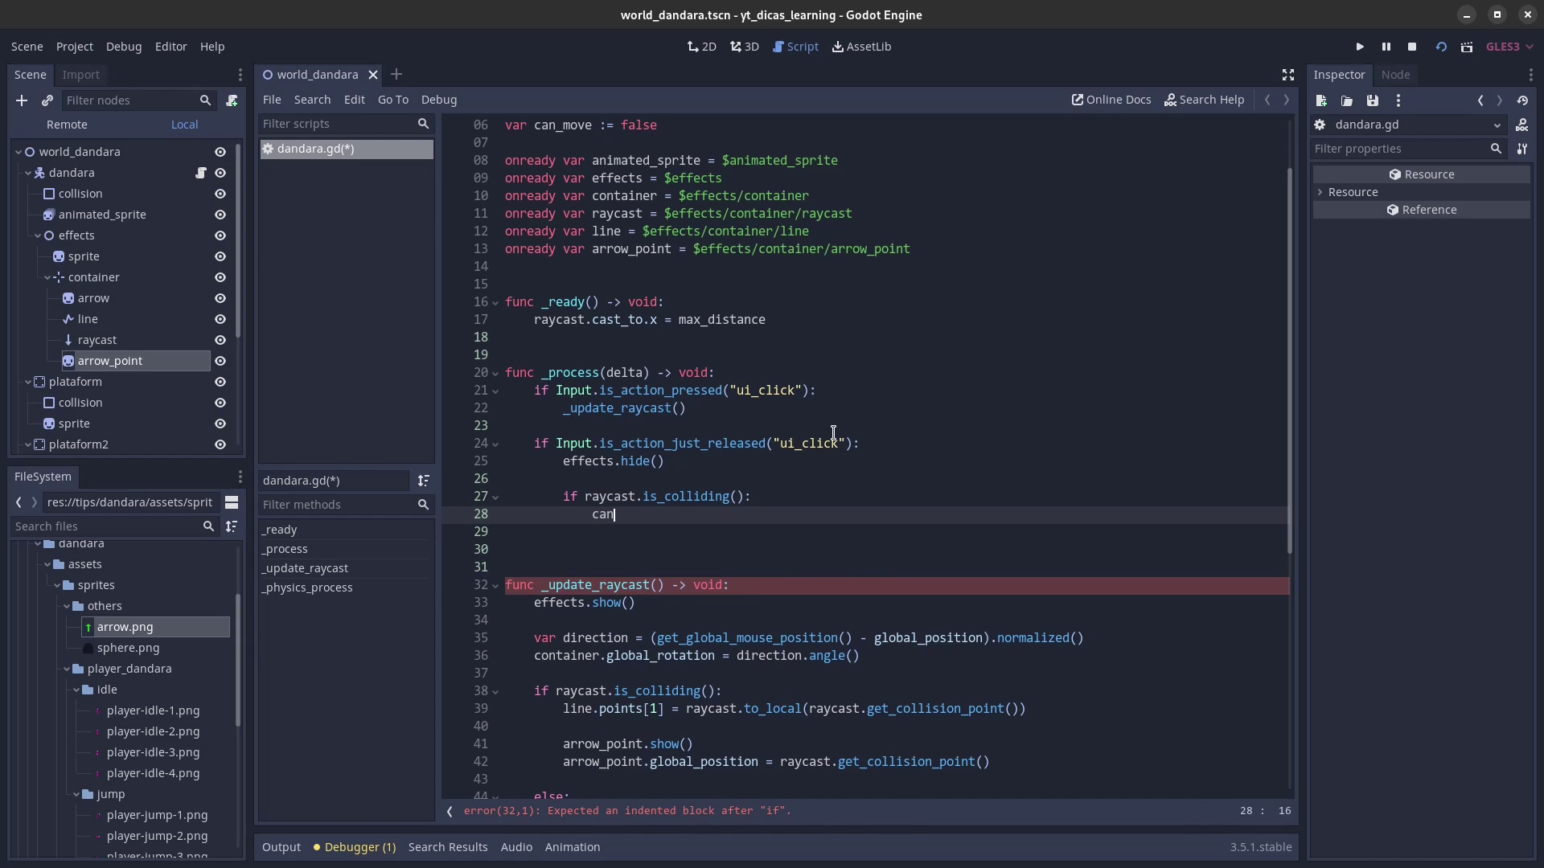
pyautogui.write('_move = true')
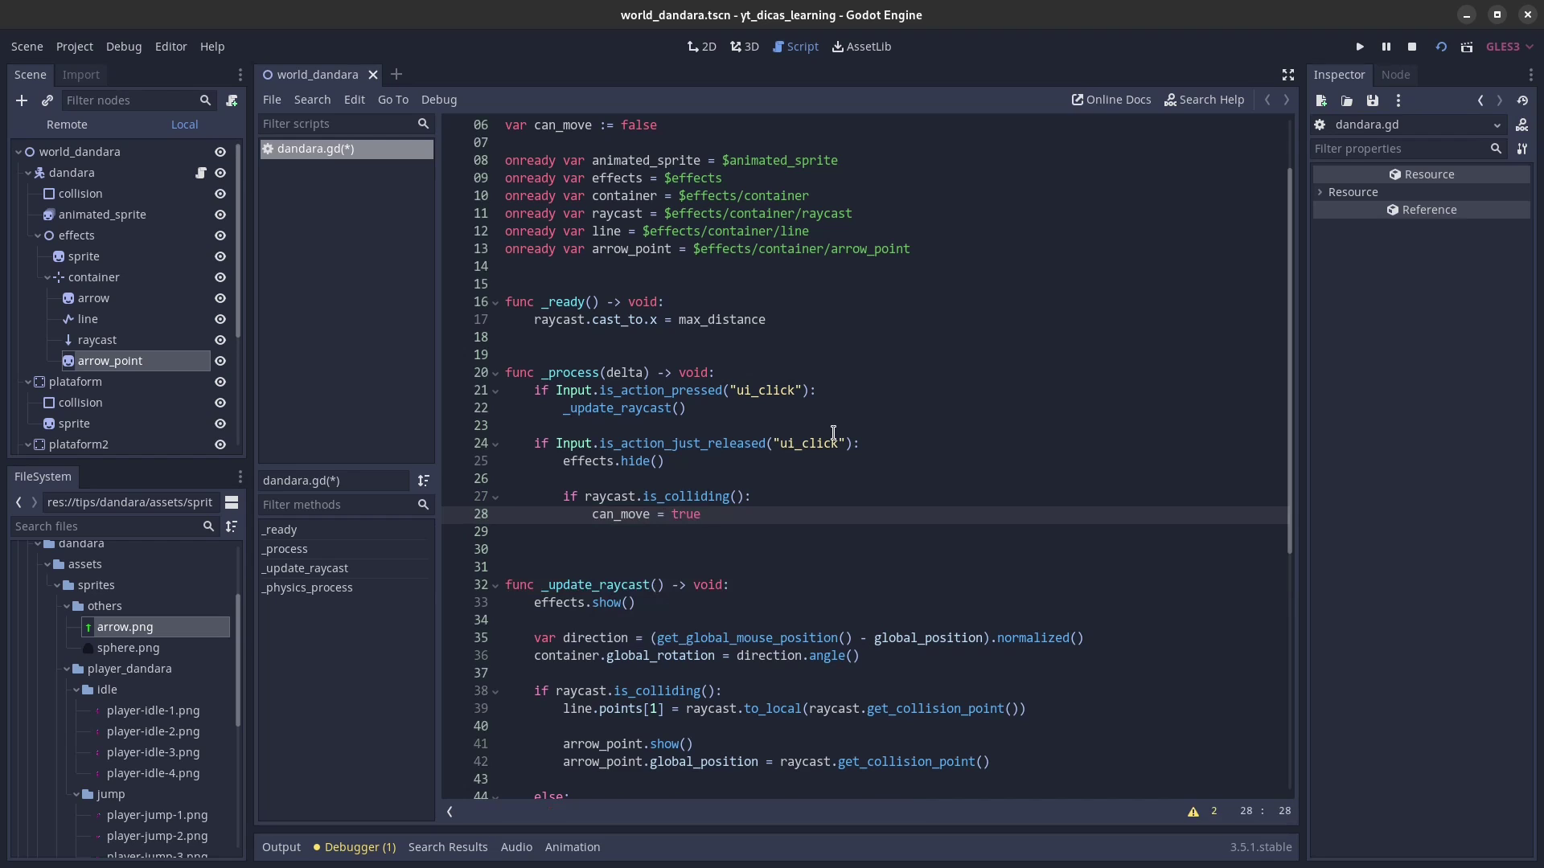
# Step: Inside that if block, play the 'jump' animation on animated_sprite
pyautogui.press('Return')
pyautogui.write('ani')
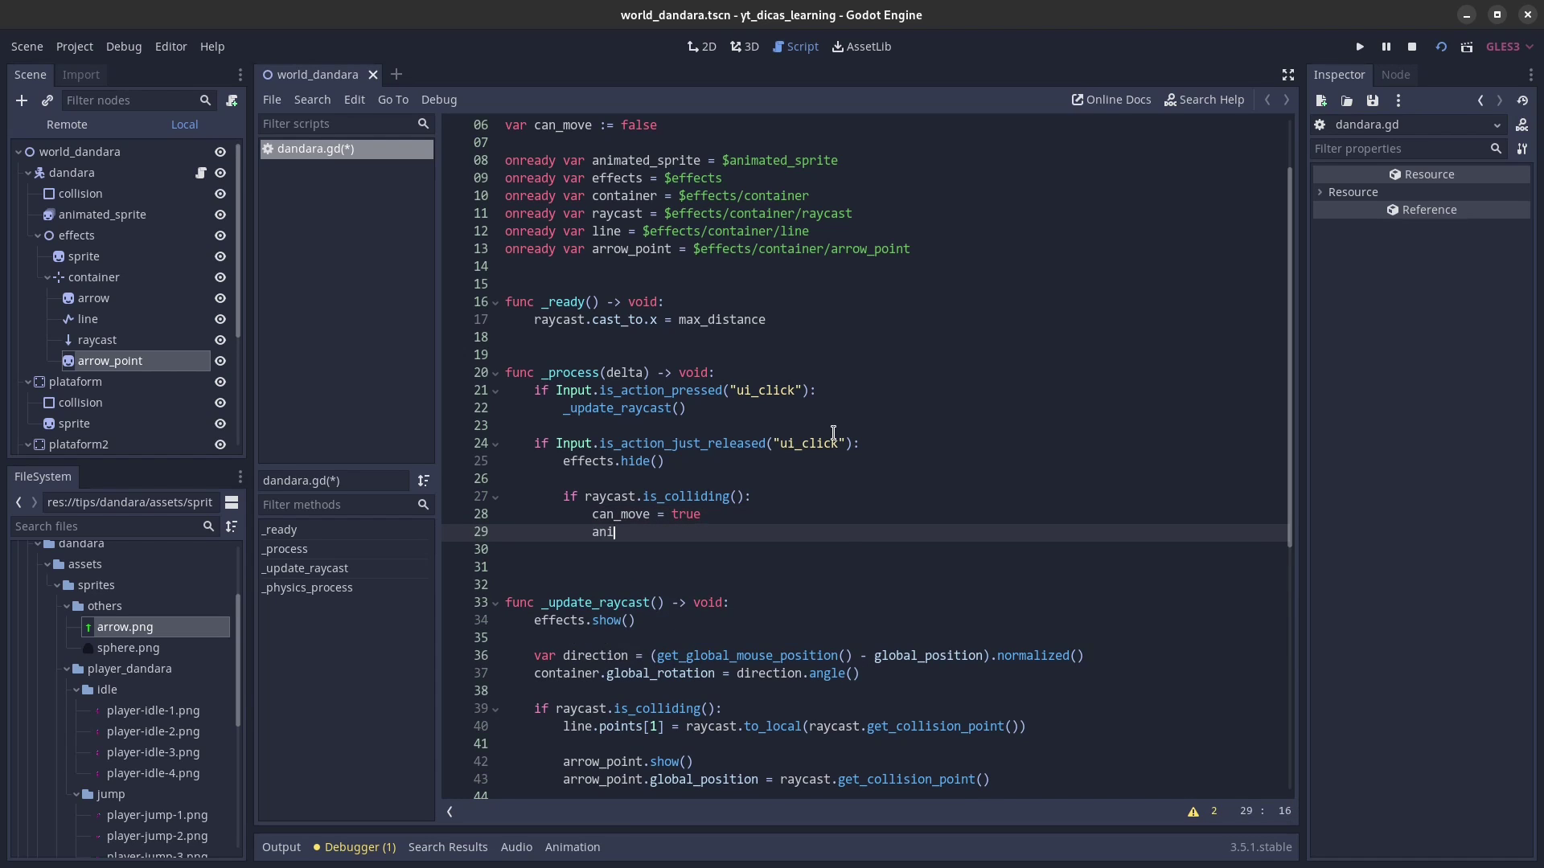
pyautogui.press('Return')
pyautogui.write('.pl')
pyautogui.press('Return')
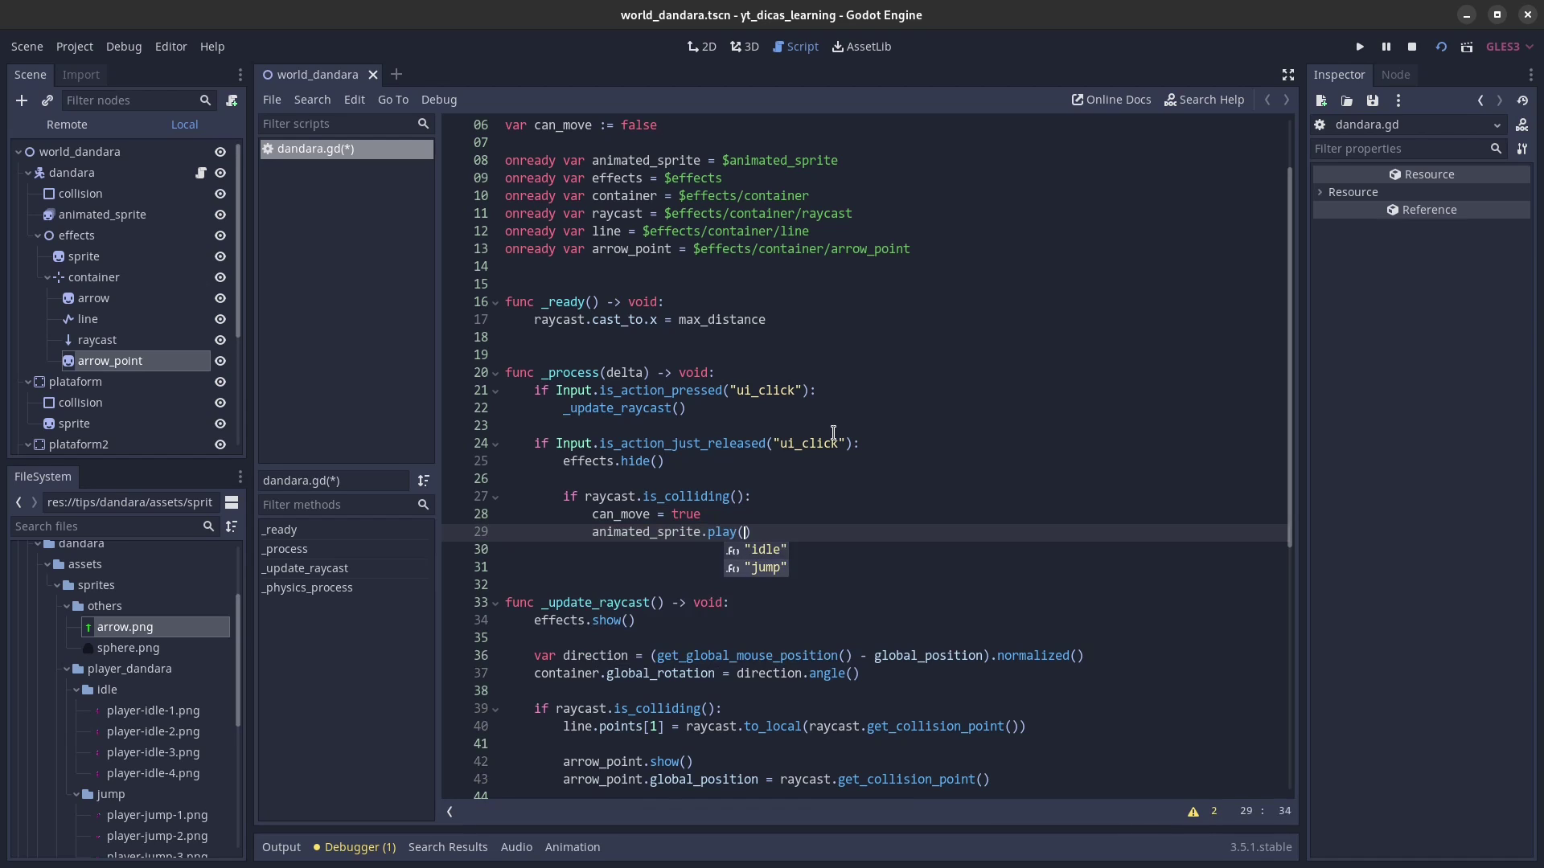
pyautogui.press('Down')
pyautogui.press('Return')
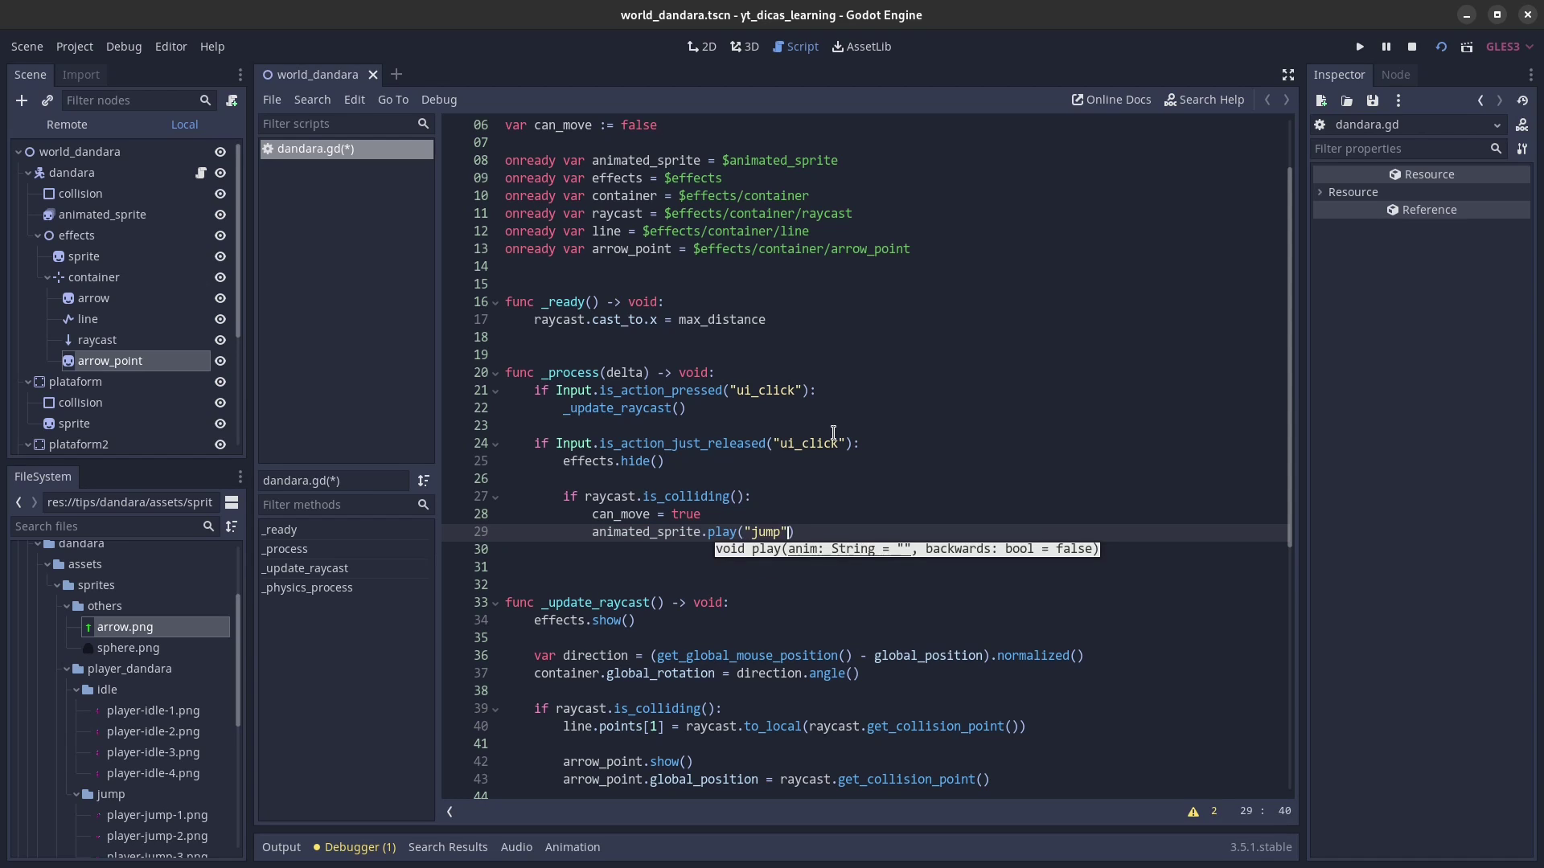
pyautogui.press('End')
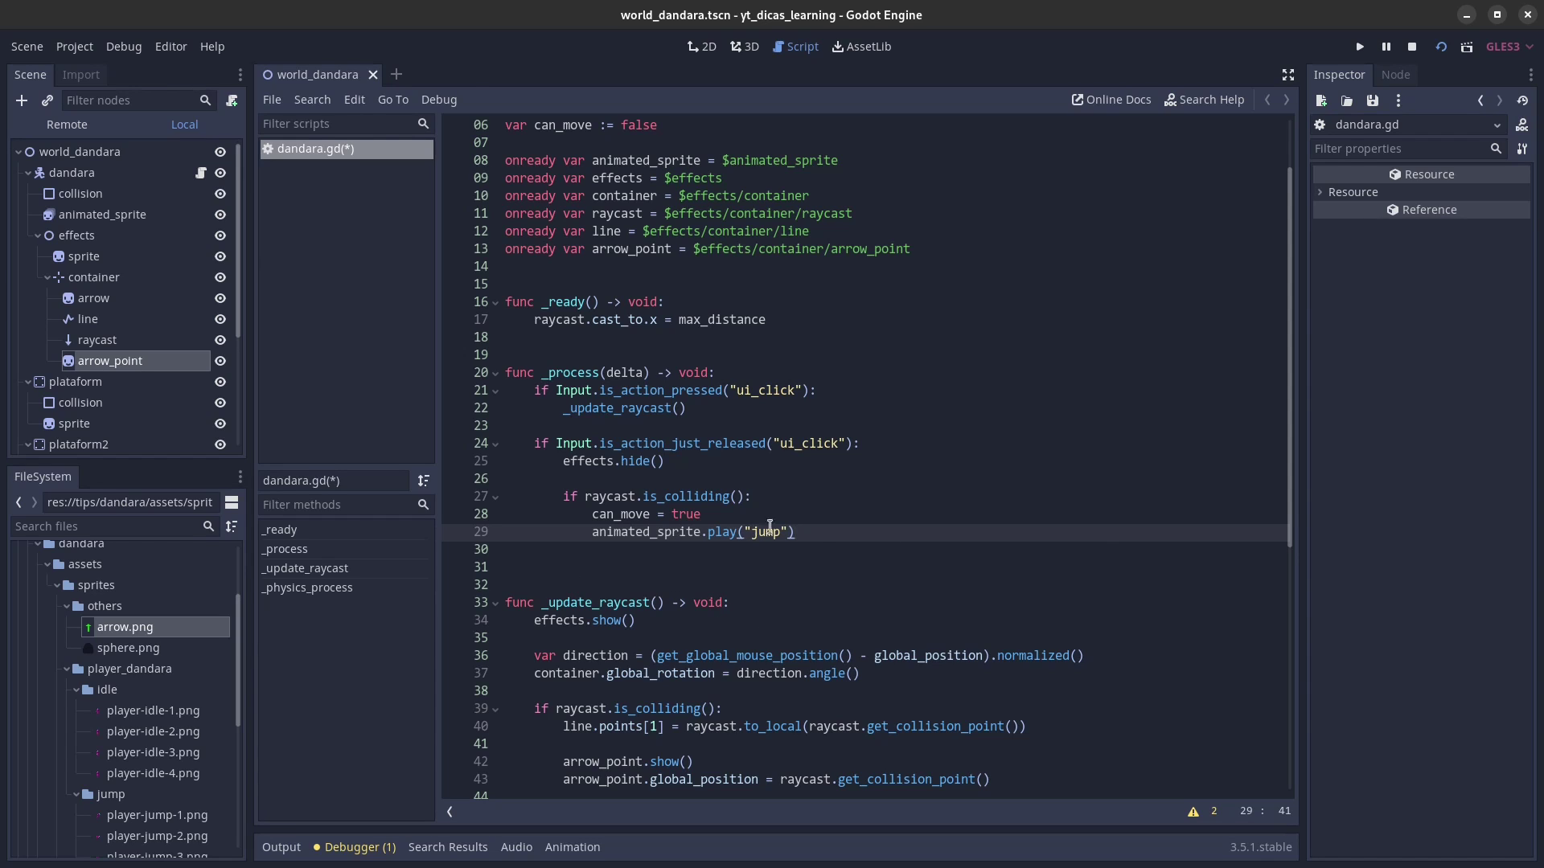
# Step: Below the if block, set raycast.enabled = false
pyautogui.press('Return')
pyautogui.press('BackSpace')
pyautogui.press('Return')
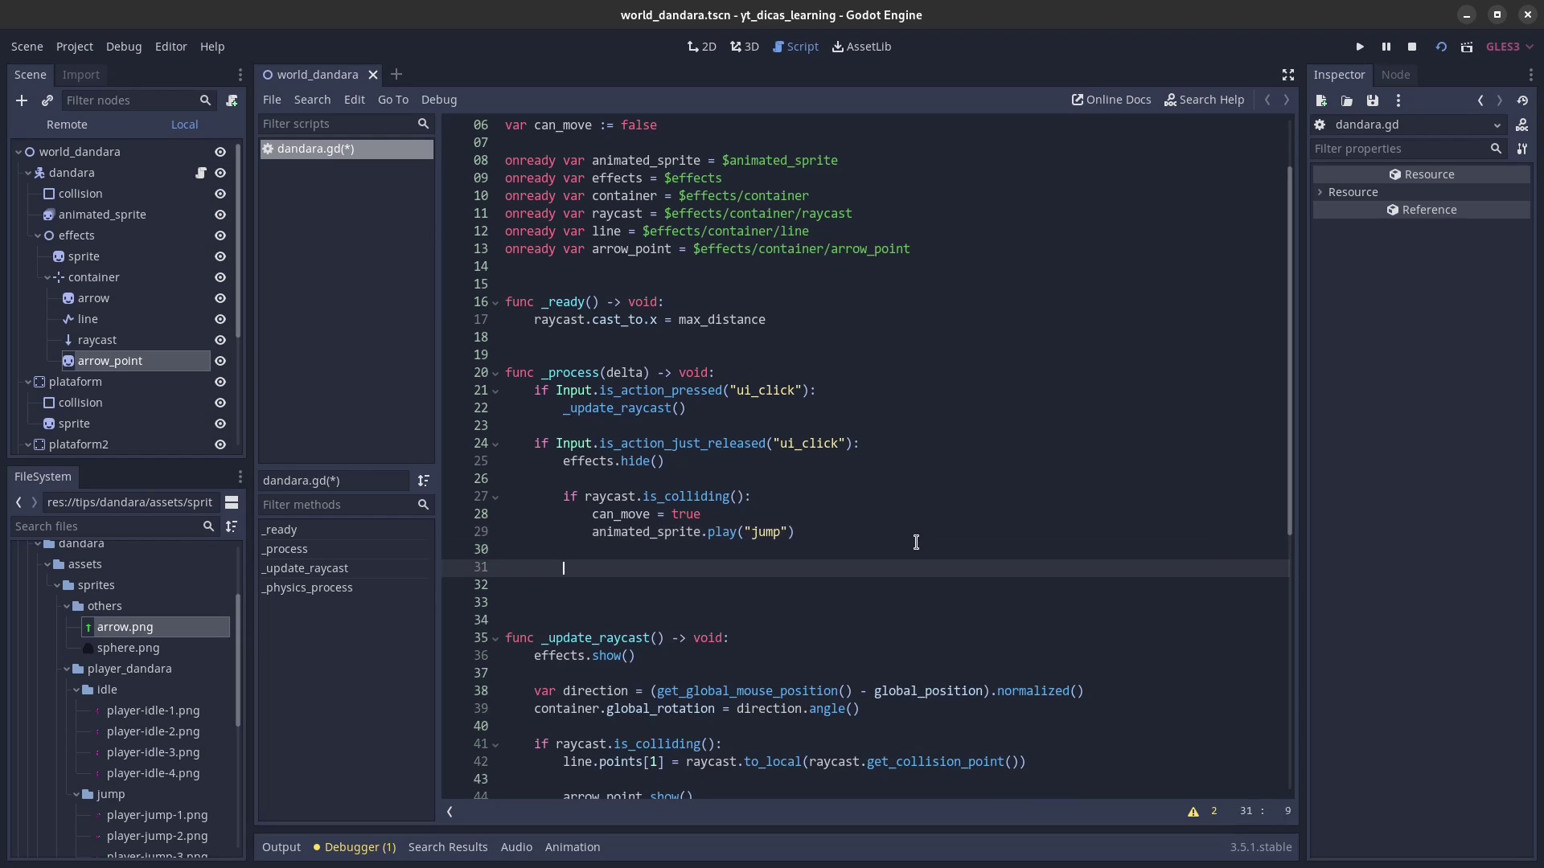
pyautogui.write('ray')
pyautogui.press('Return')
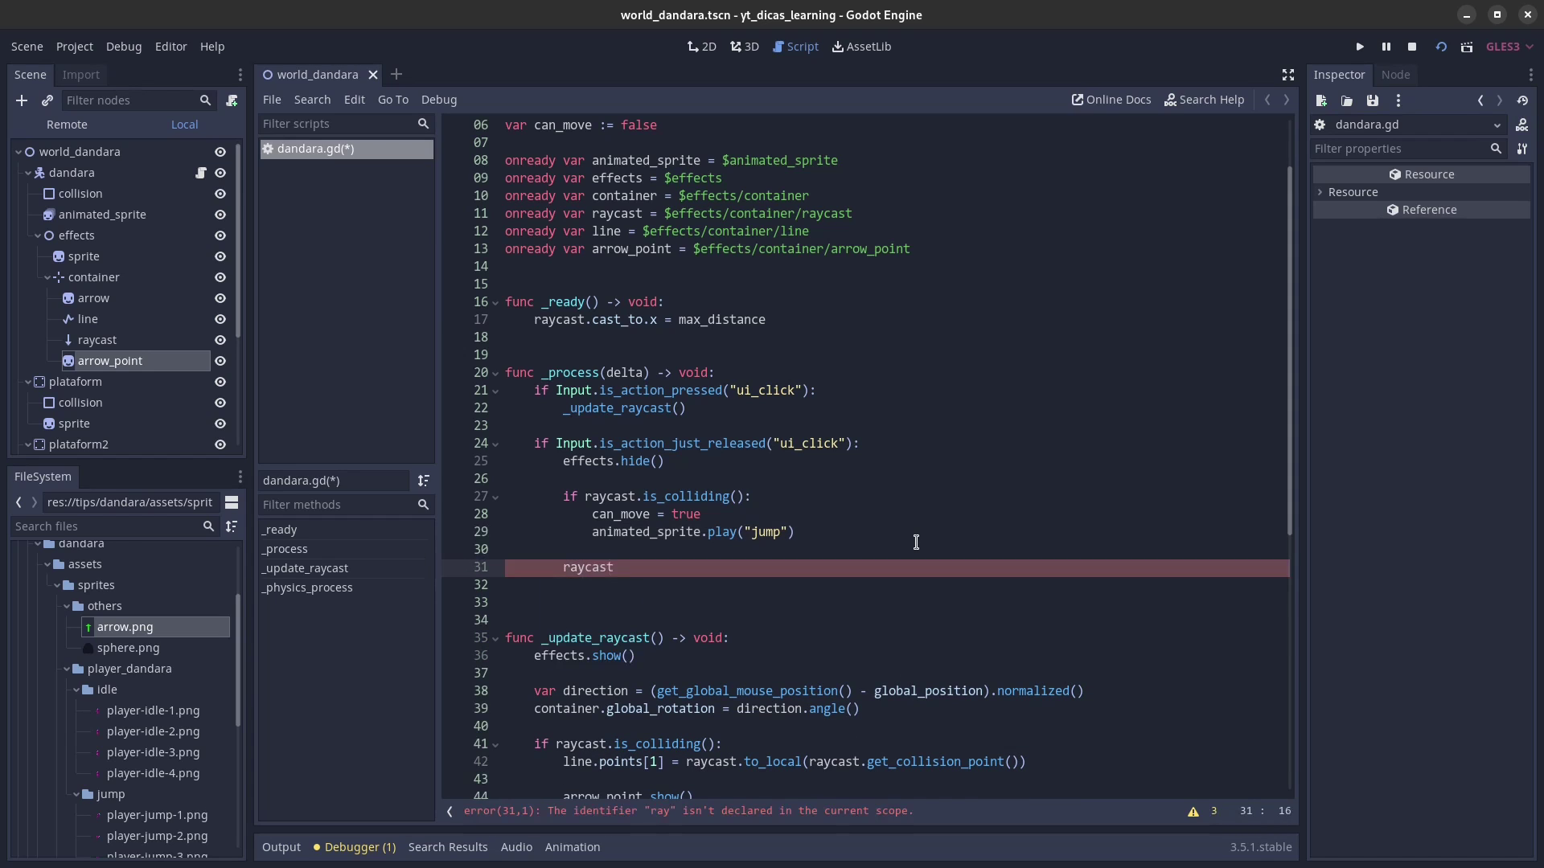
pyautogui.write('.en')
pyautogui.press('Return')
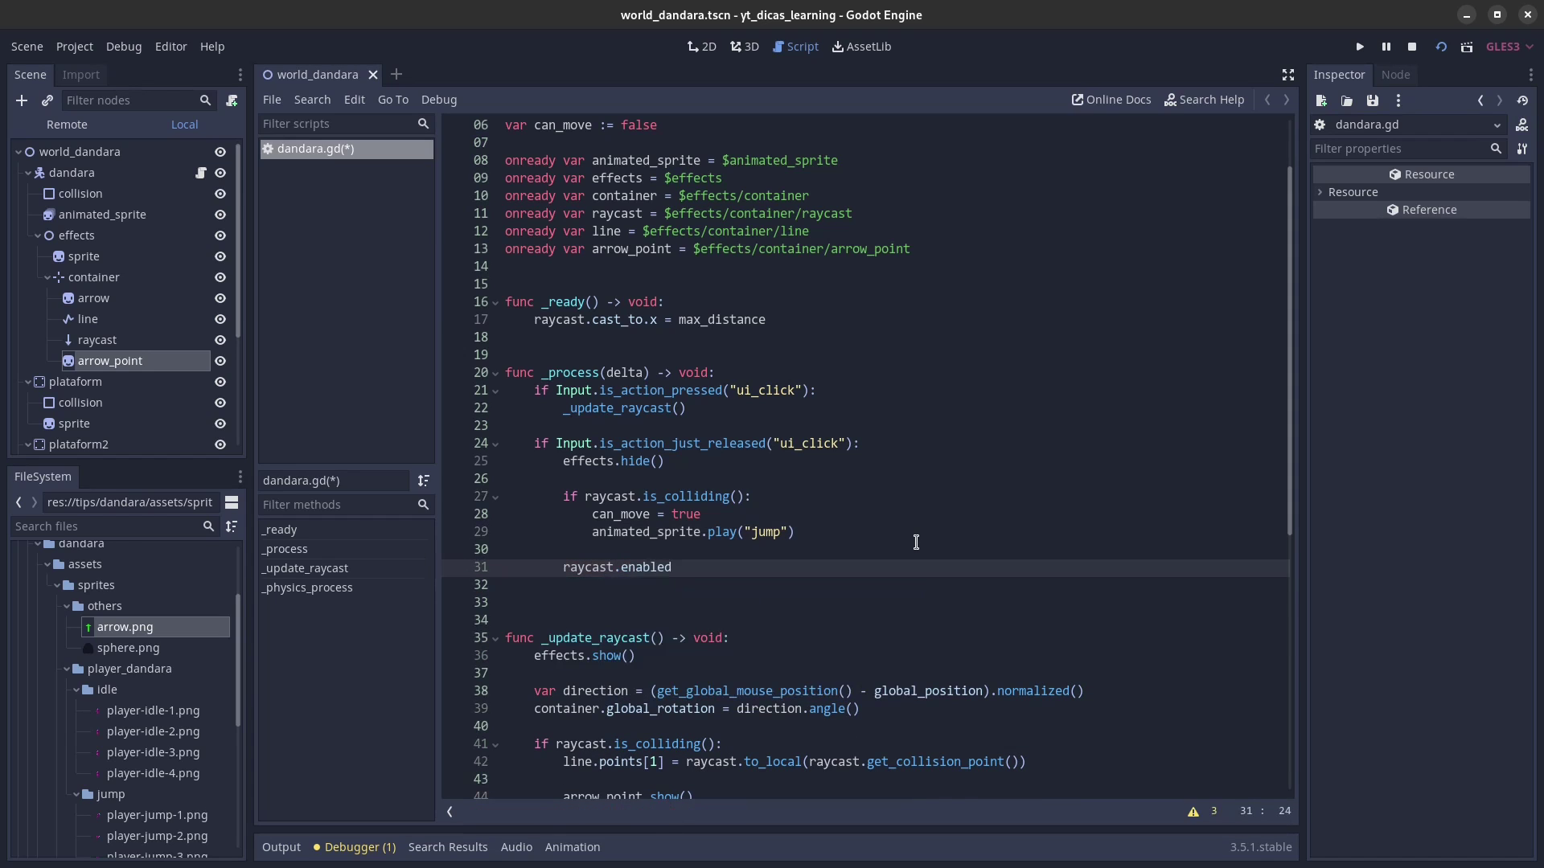
pyautogui.write('= false')
pyautogui.press('Return')
# Step: Add raycast.enabled = true at the top of _update_raycast
pyautogui.click(688, 656)
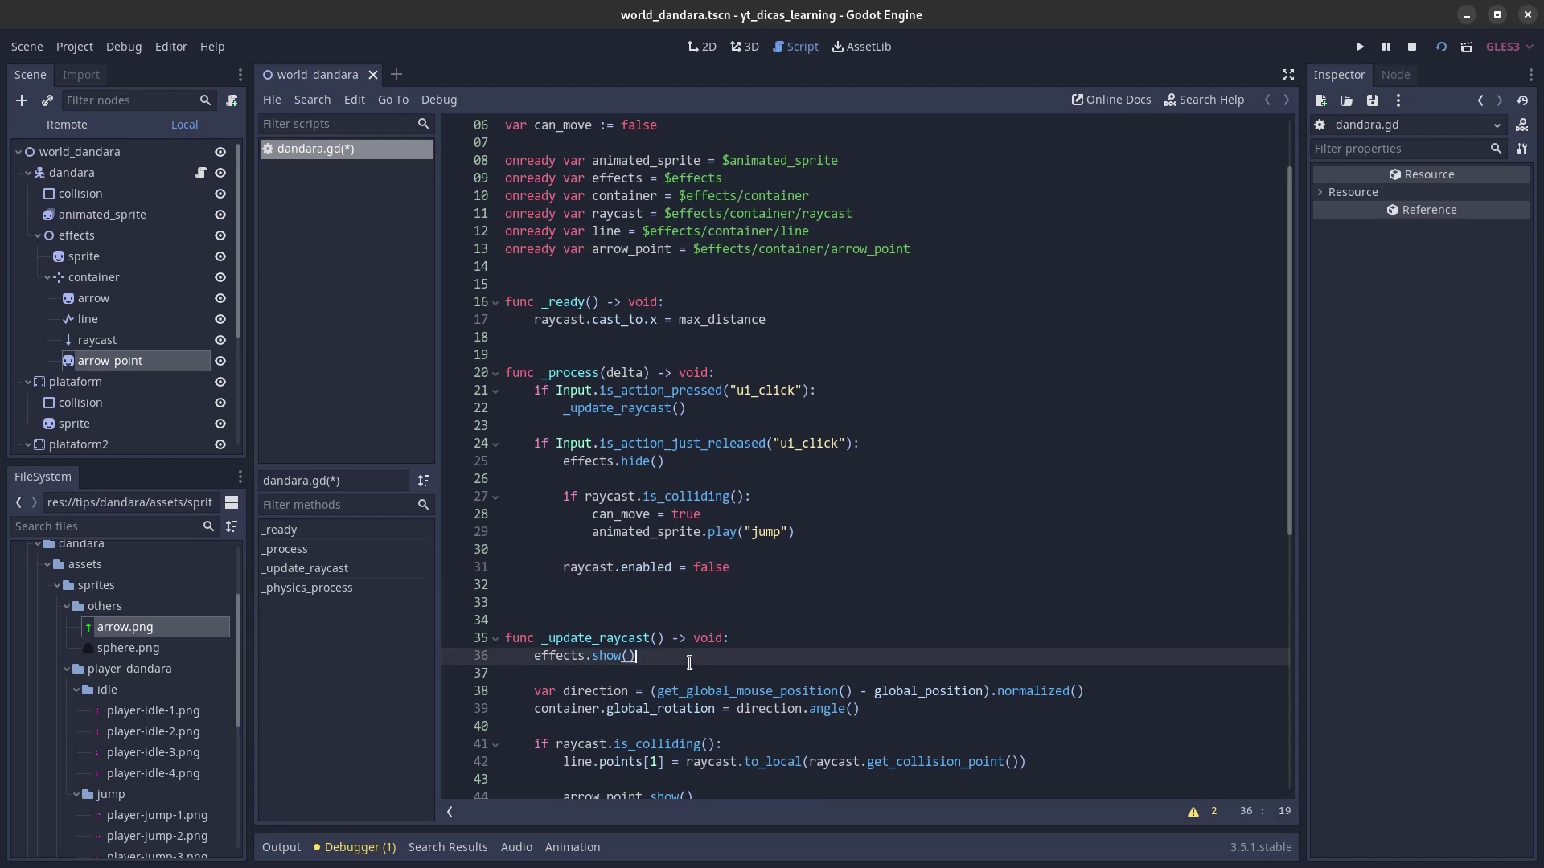
pyautogui.click(876, 639)
pyautogui.press('Return')
pyautogui.write('r')
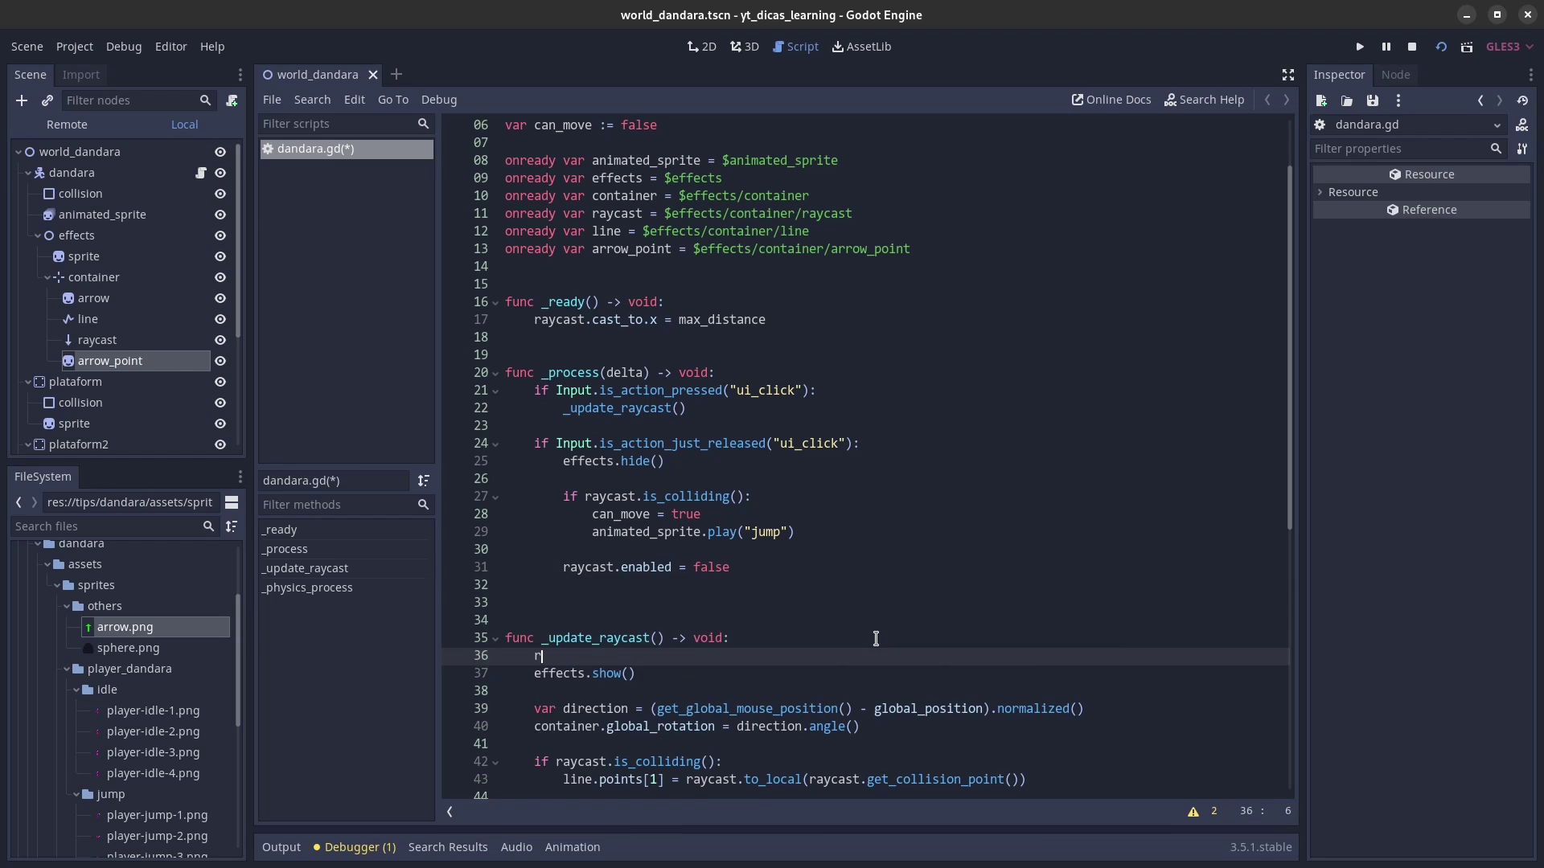
pyautogui.write('aycast.enabled = true')
pyautogui.scroll(-5, 875, 639)
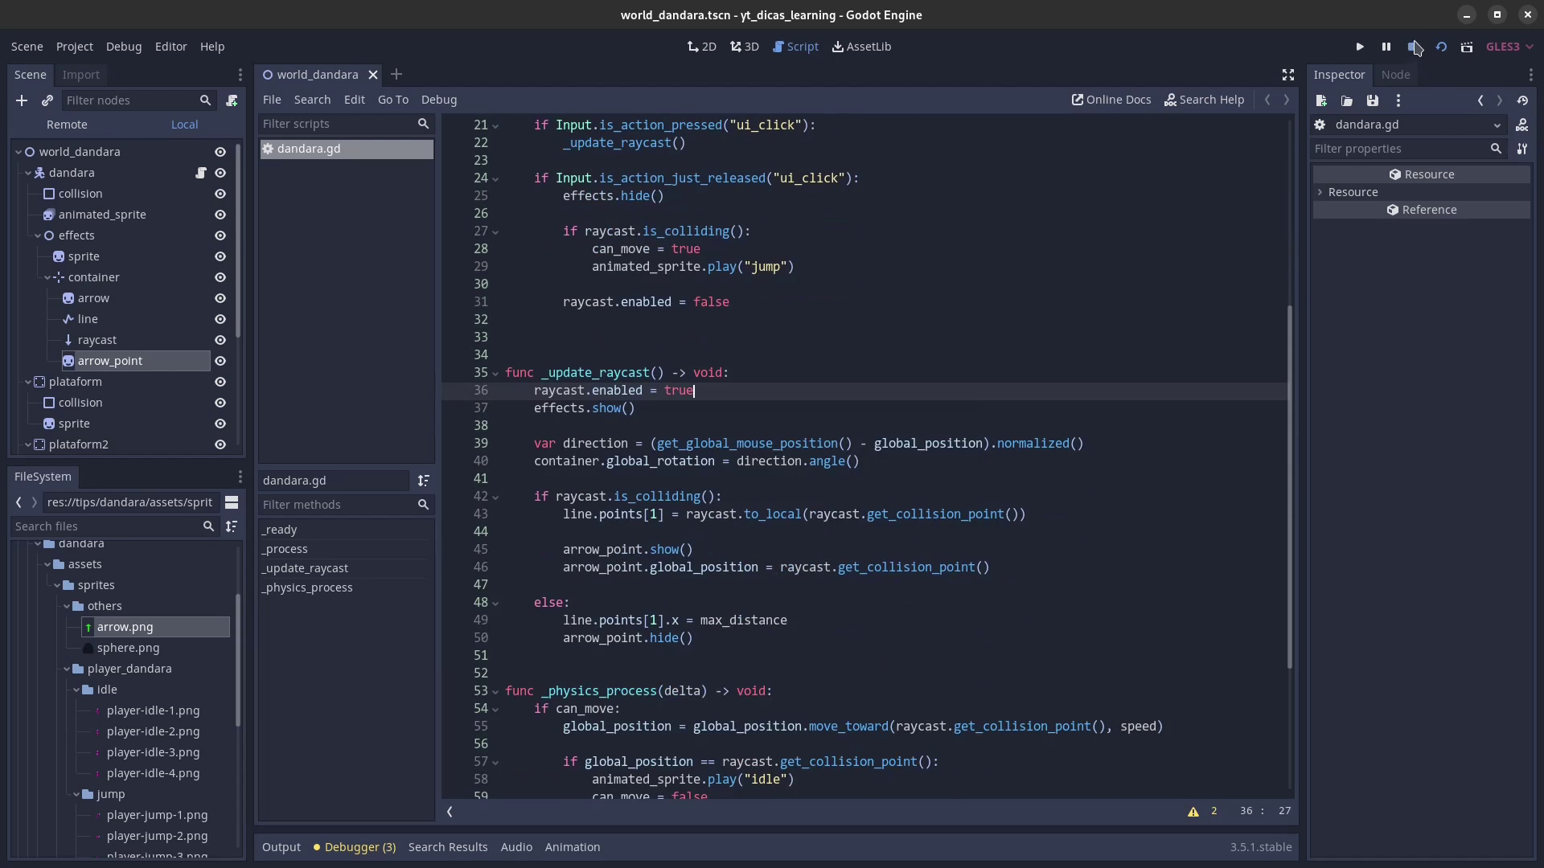
# Step: Run the scene, jump to the left wall and back to the bottom platform, then close the game
pyautogui.click(1440, 50)
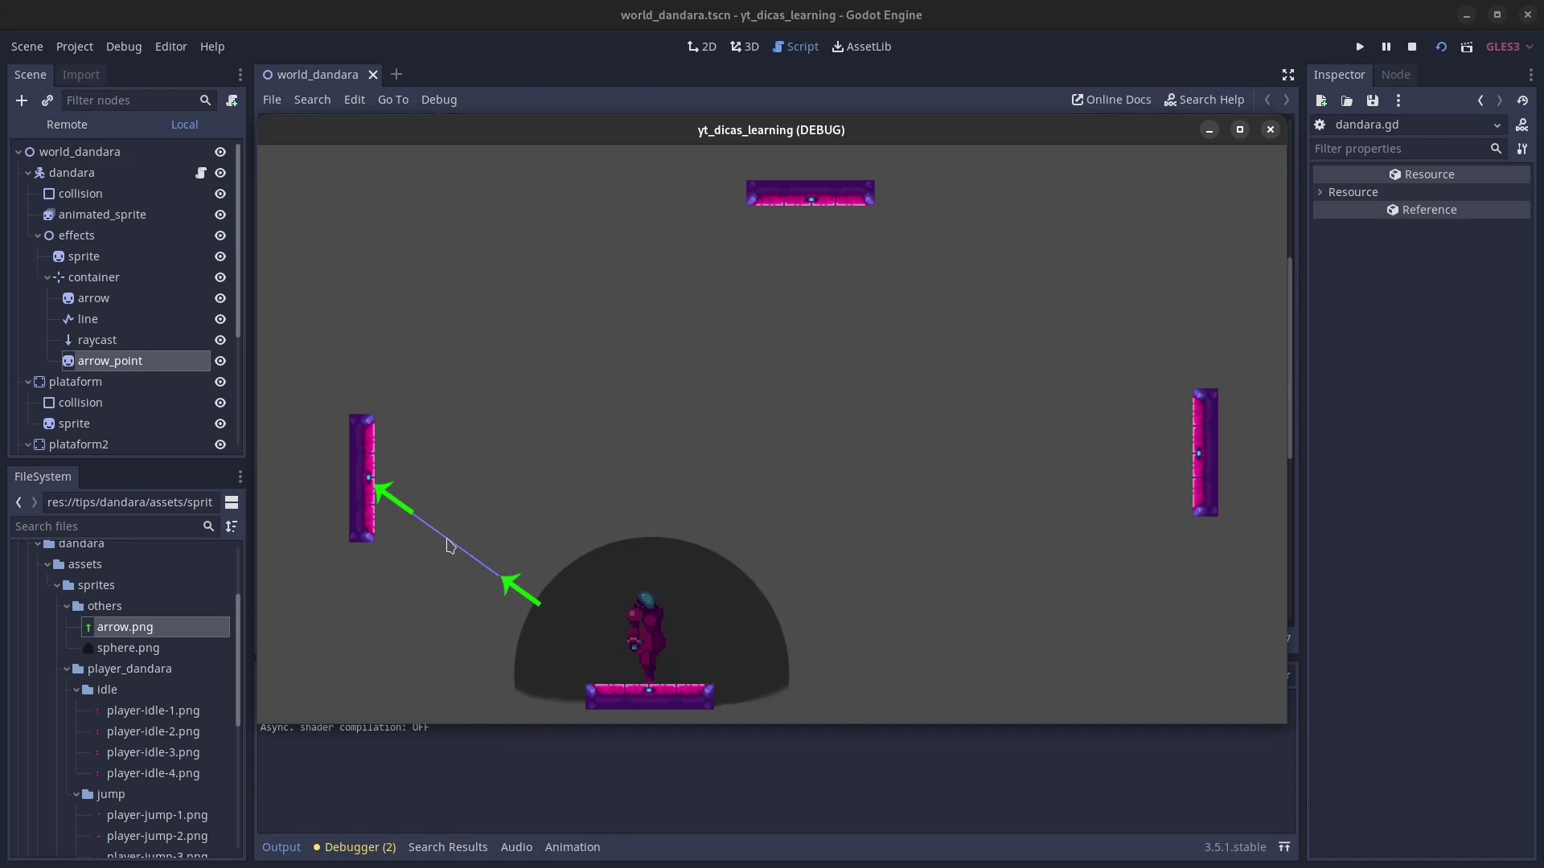
pyautogui.click(448, 546)
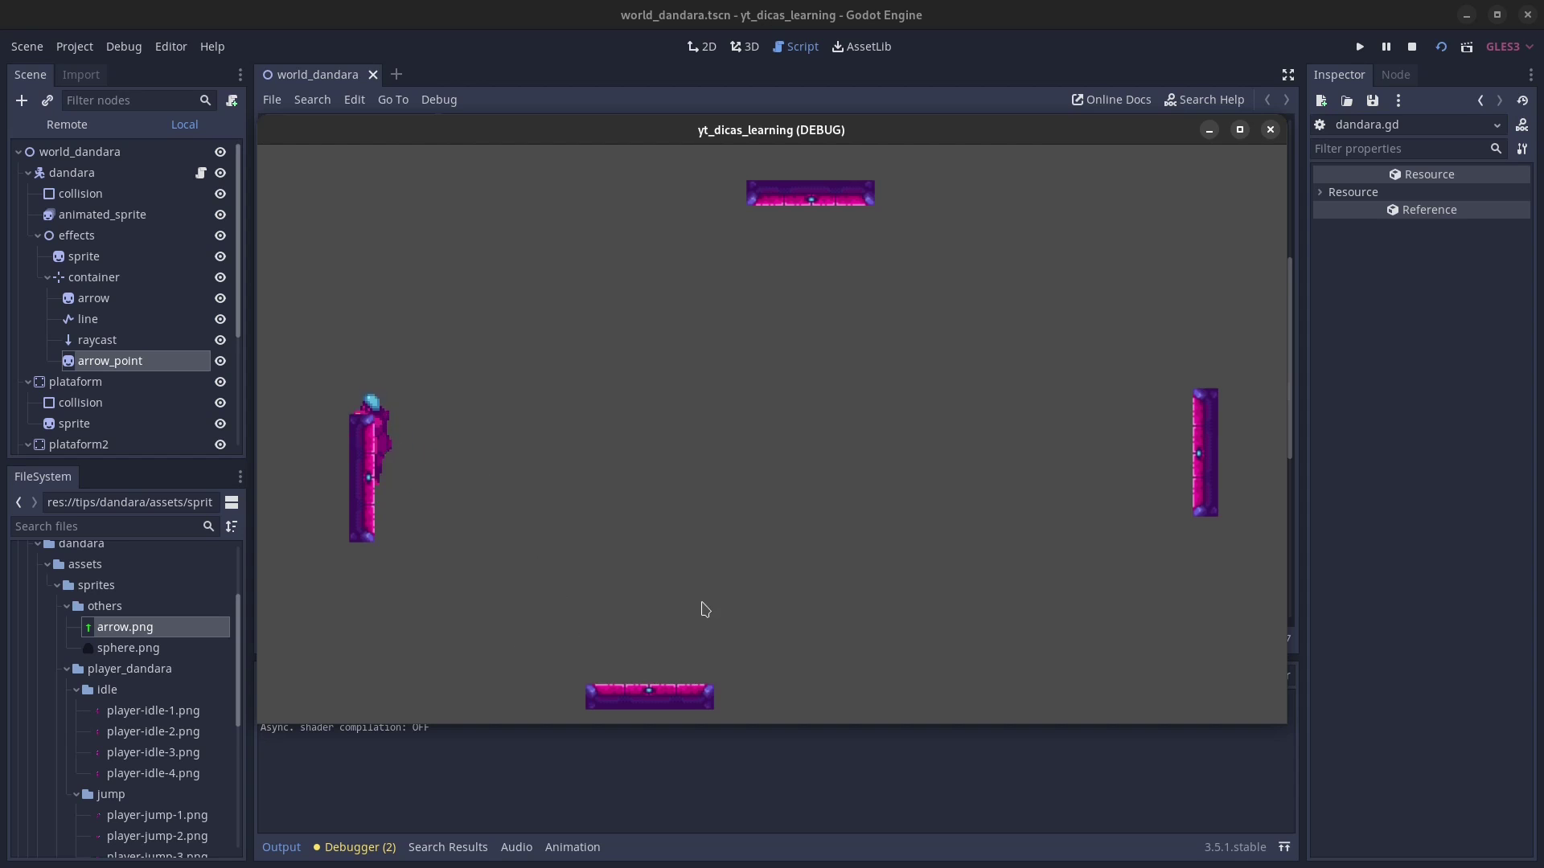
pyautogui.moveTo(560, 555); pyautogui.dragTo(586, 635)
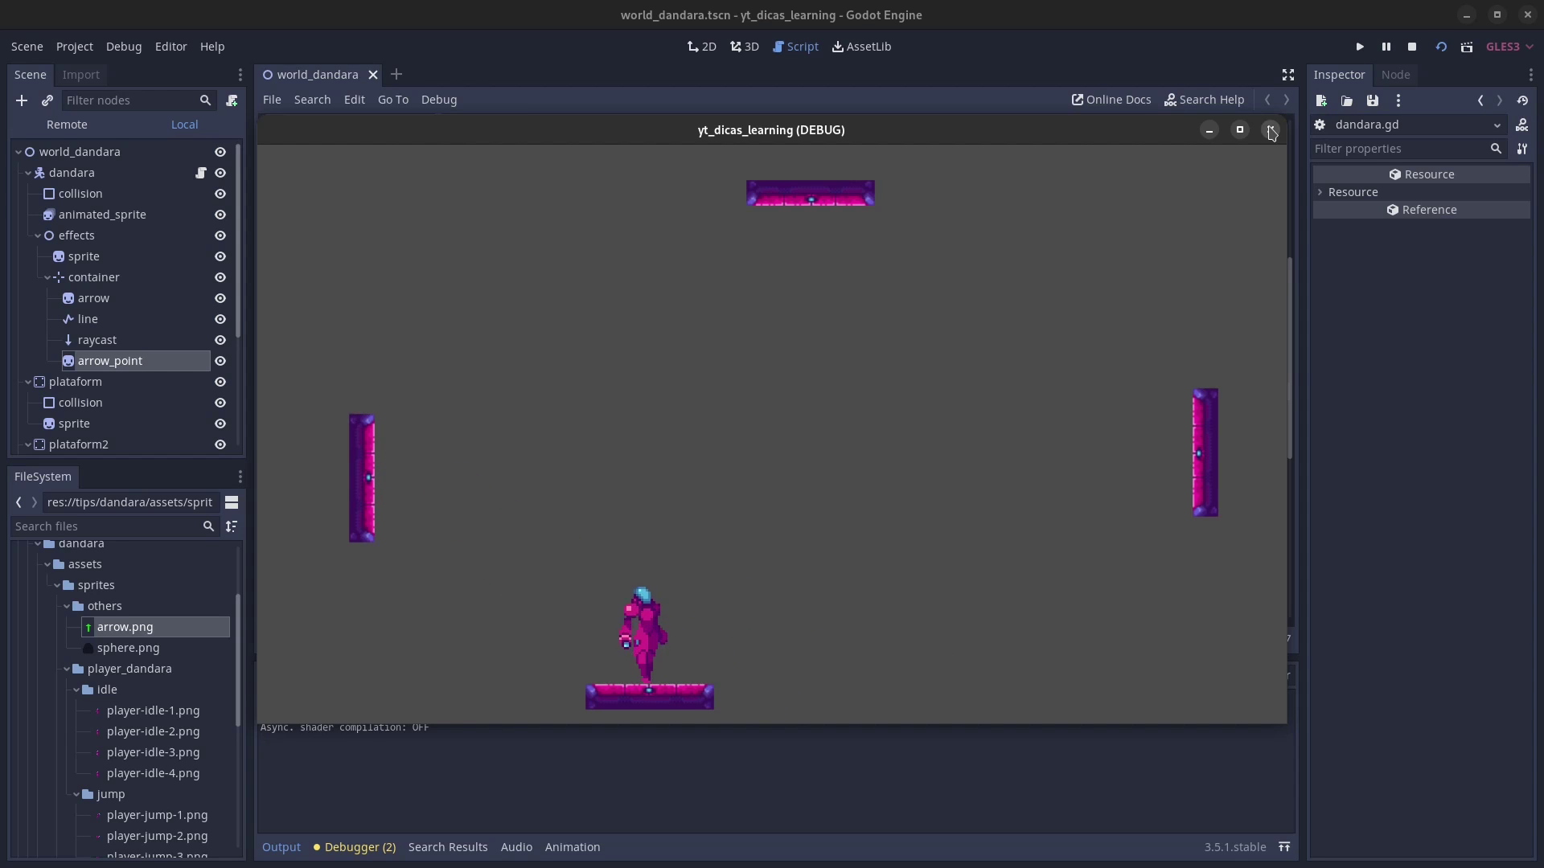
pyautogui.click(1271, 129)
pyautogui.scroll(3, 892, 382)
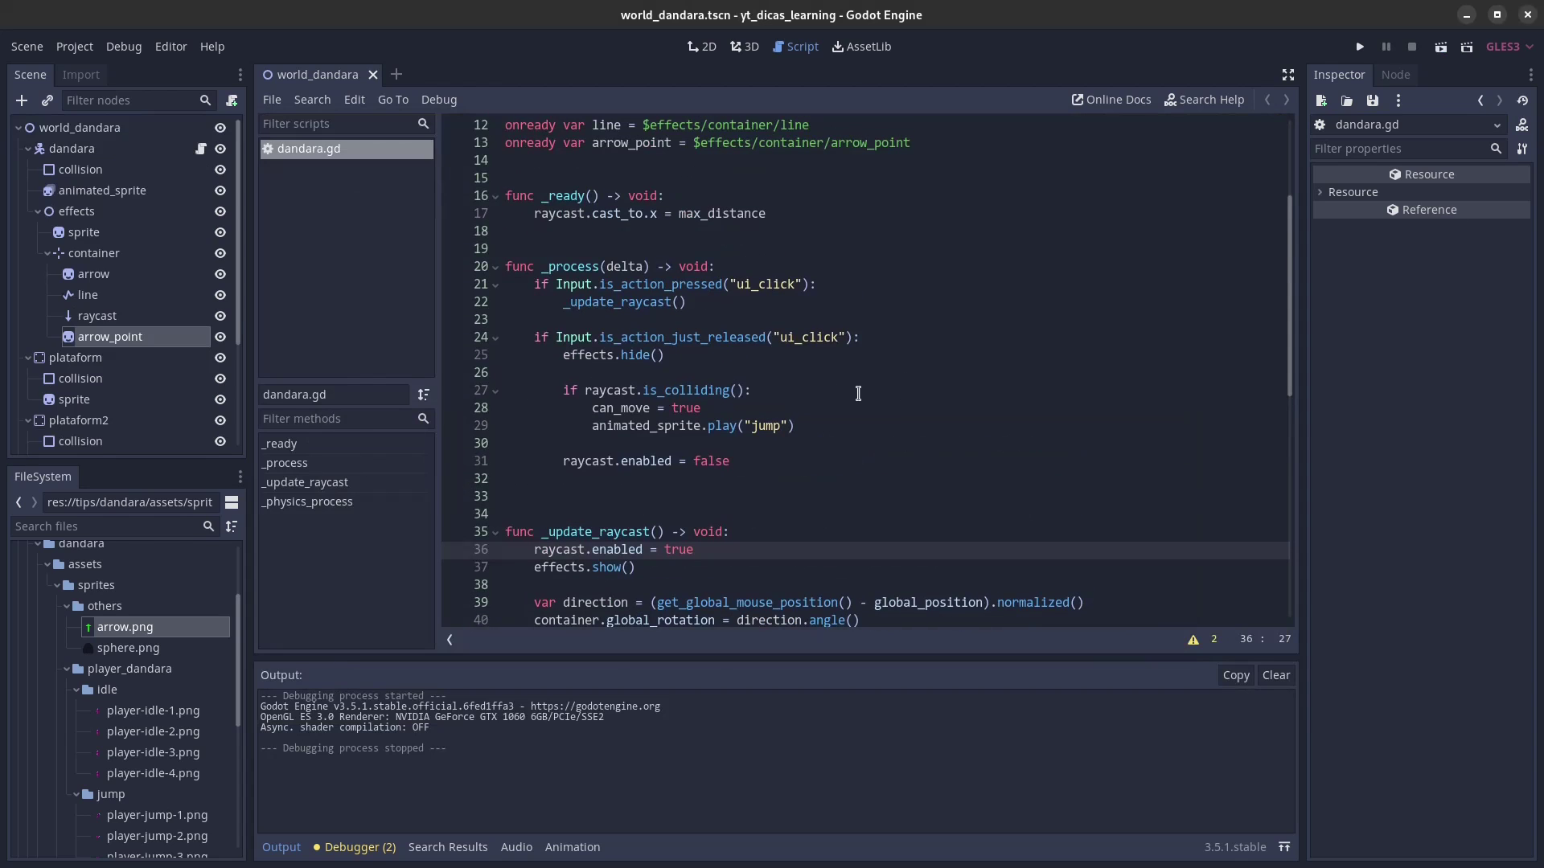
# Step: Add 'rotation_degrees = raycast.get_collider().rotation_degrees' after can_move = true, then run the scene
pyautogui.click(812, 404)
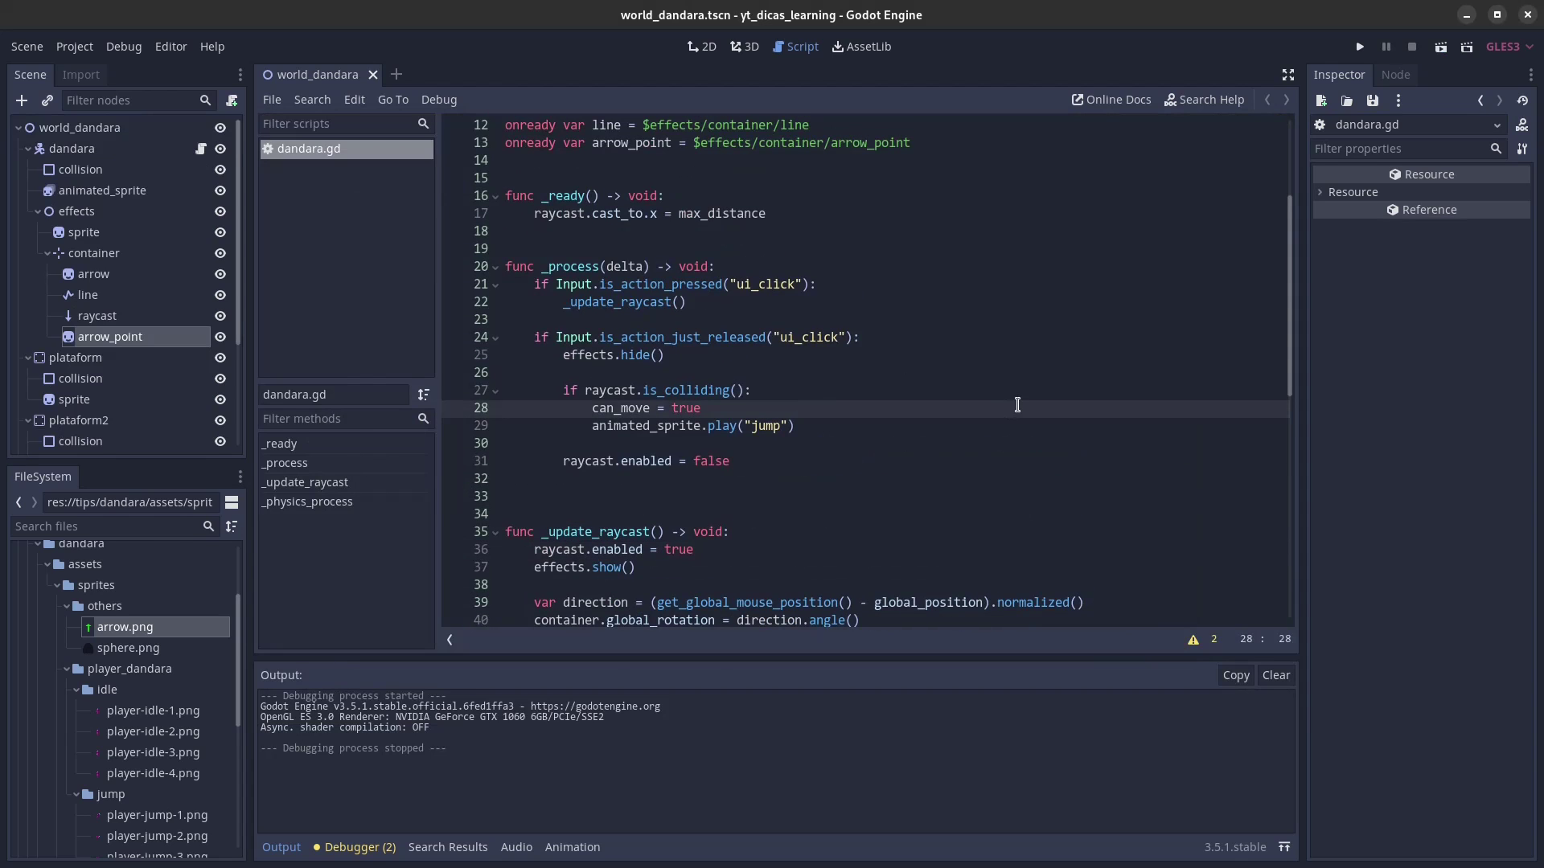
pyautogui.press('Up')
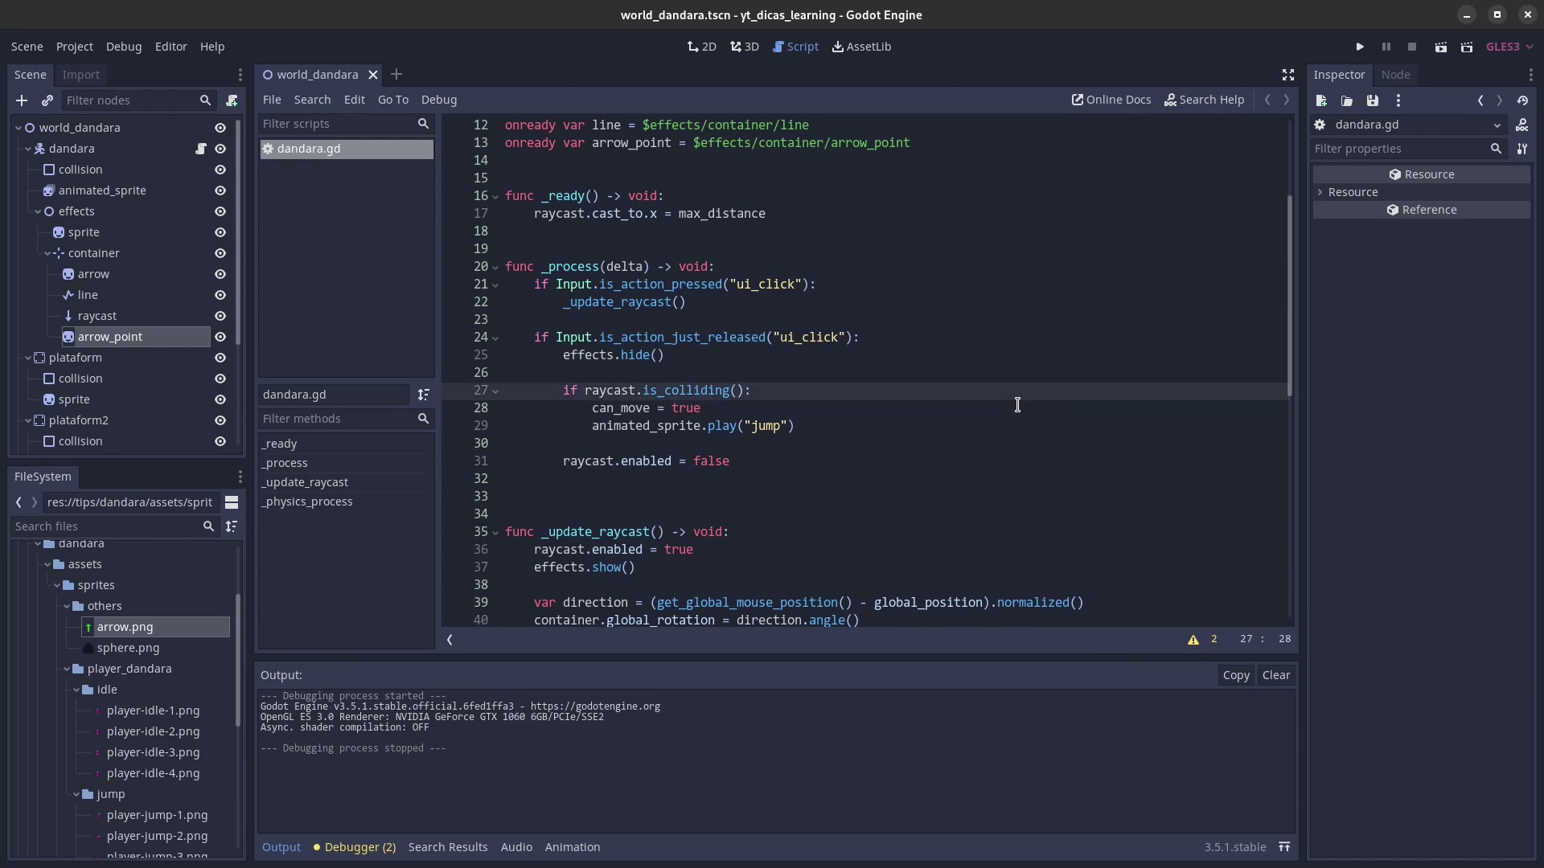
pyautogui.press('Down')
pyautogui.press('Return')
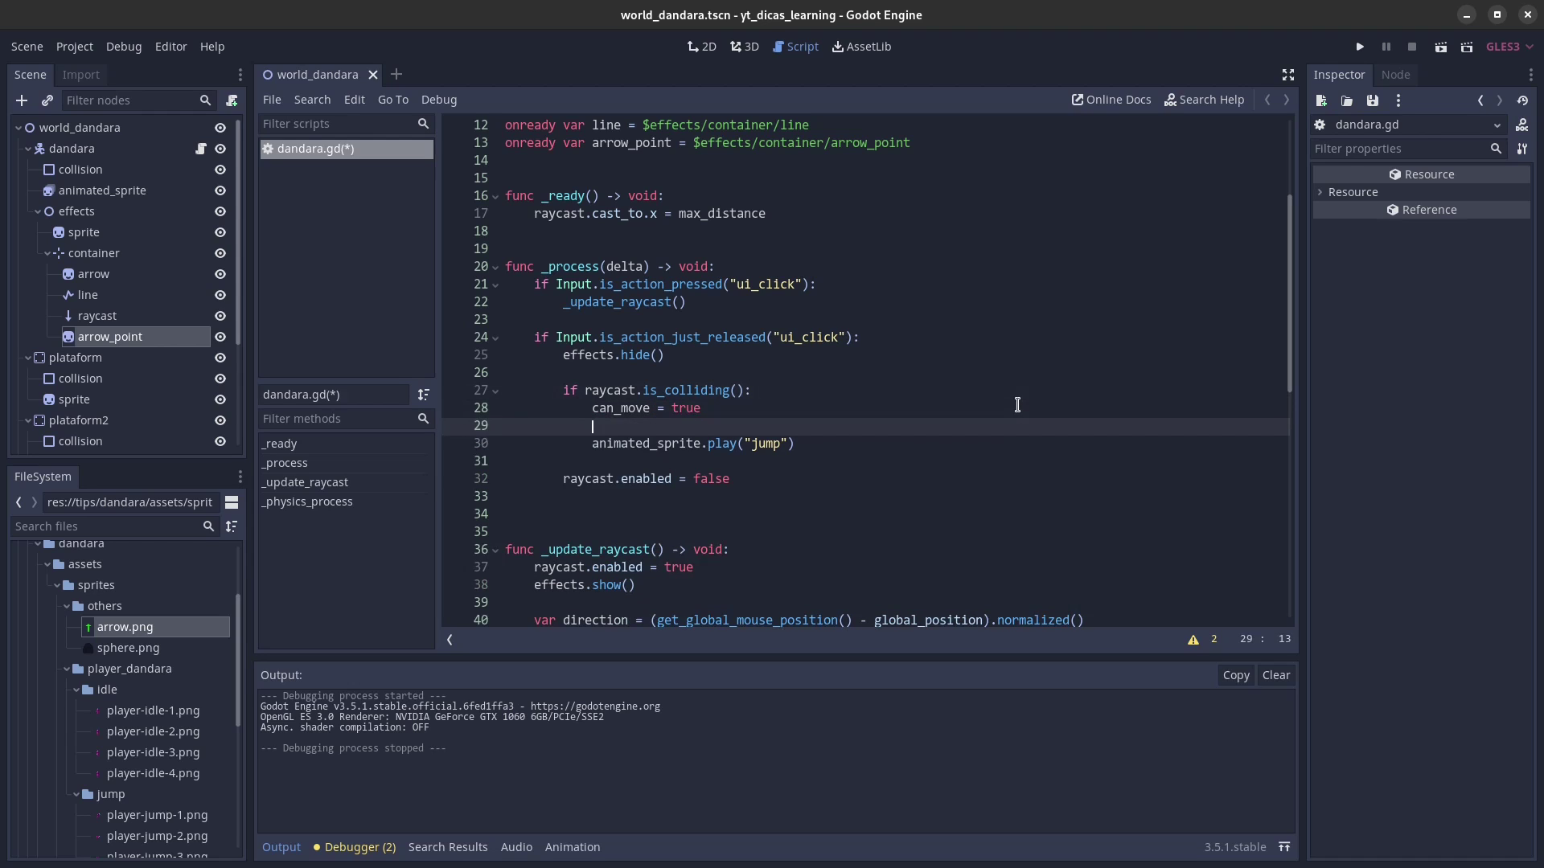
pyautogui.write('rotat')
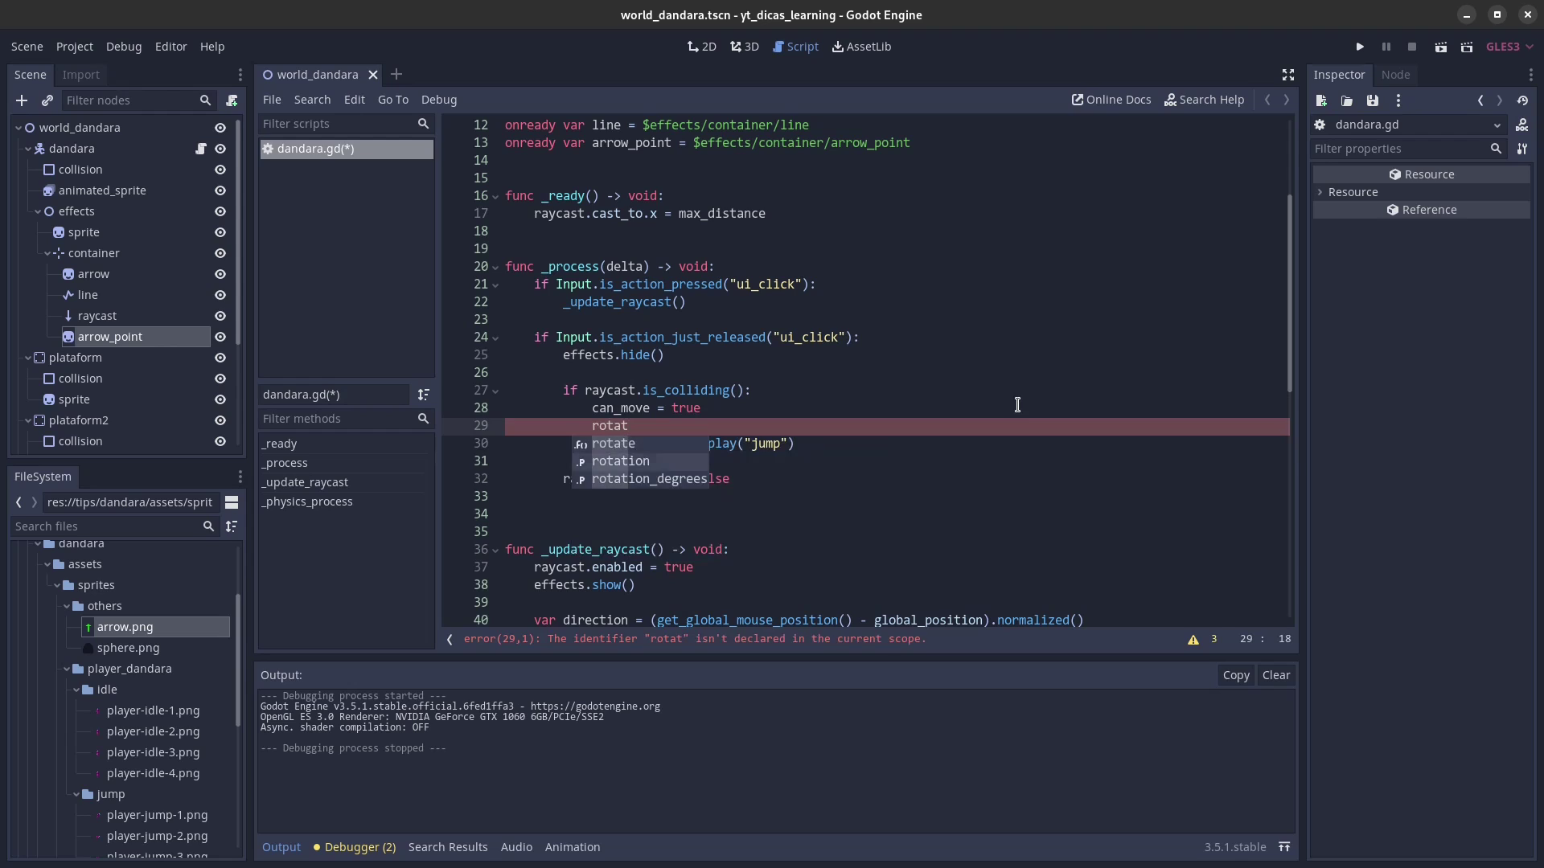
pyautogui.press('Down')
pyautogui.press('Return')
pyautogui.write('rees =')
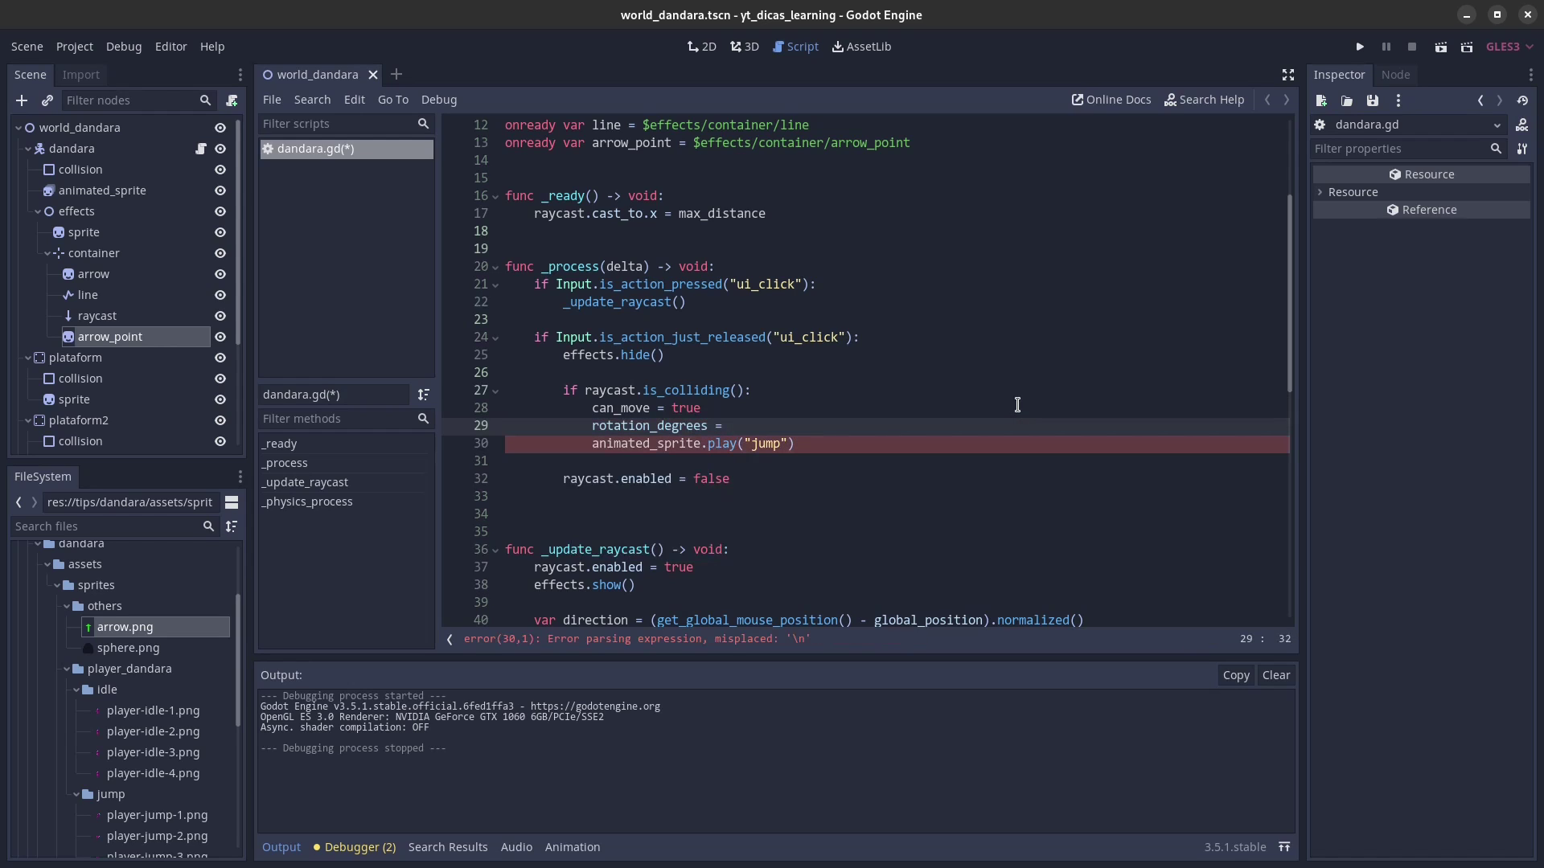
pyautogui.write('aycast.getcol')
pyautogui.press('Return')
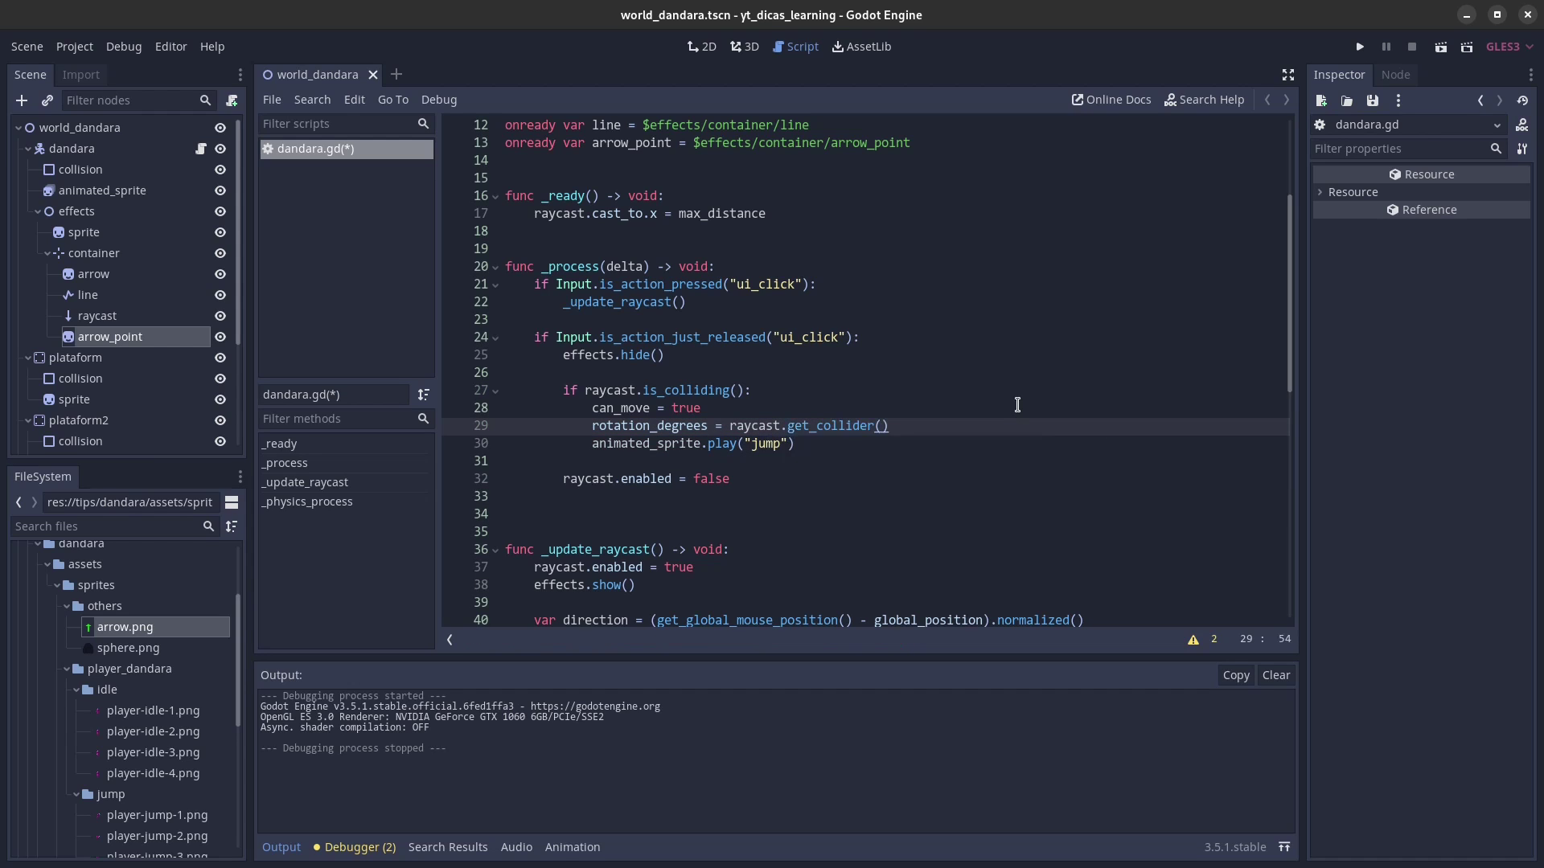
pyautogui.write('.rotation_degrees')
pyautogui.click(1441, 47)
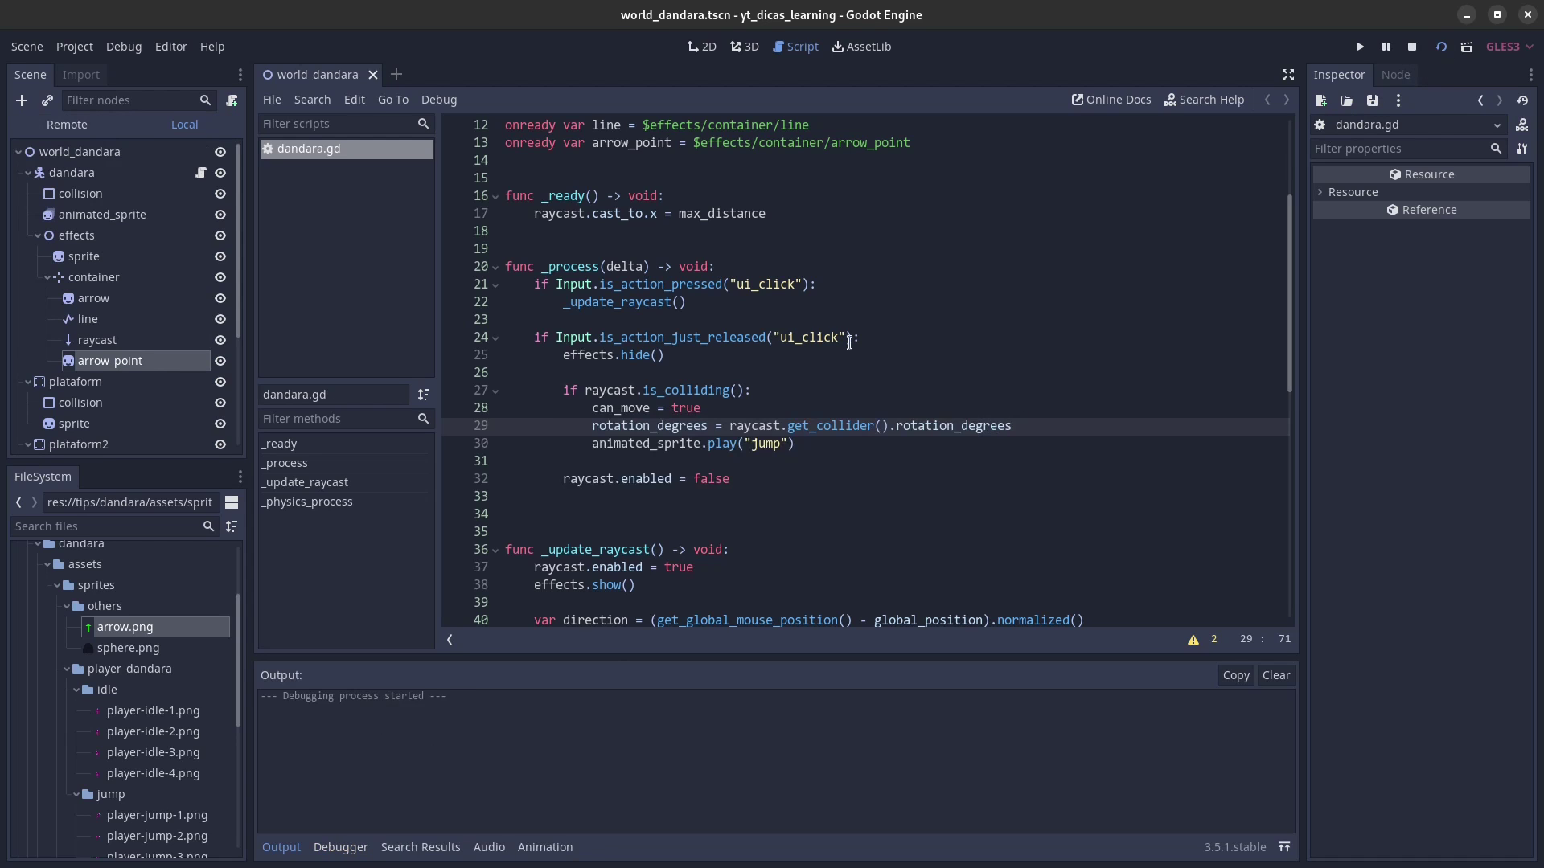
# Step: Aim at the left wall and ceiling platforms to check rotation alignment, then close the game
pyautogui.moveTo(883, 385); pyautogui.dragTo(463, 532)
pyautogui.moveTo(769, 433); pyautogui.dragTo(752, 224)
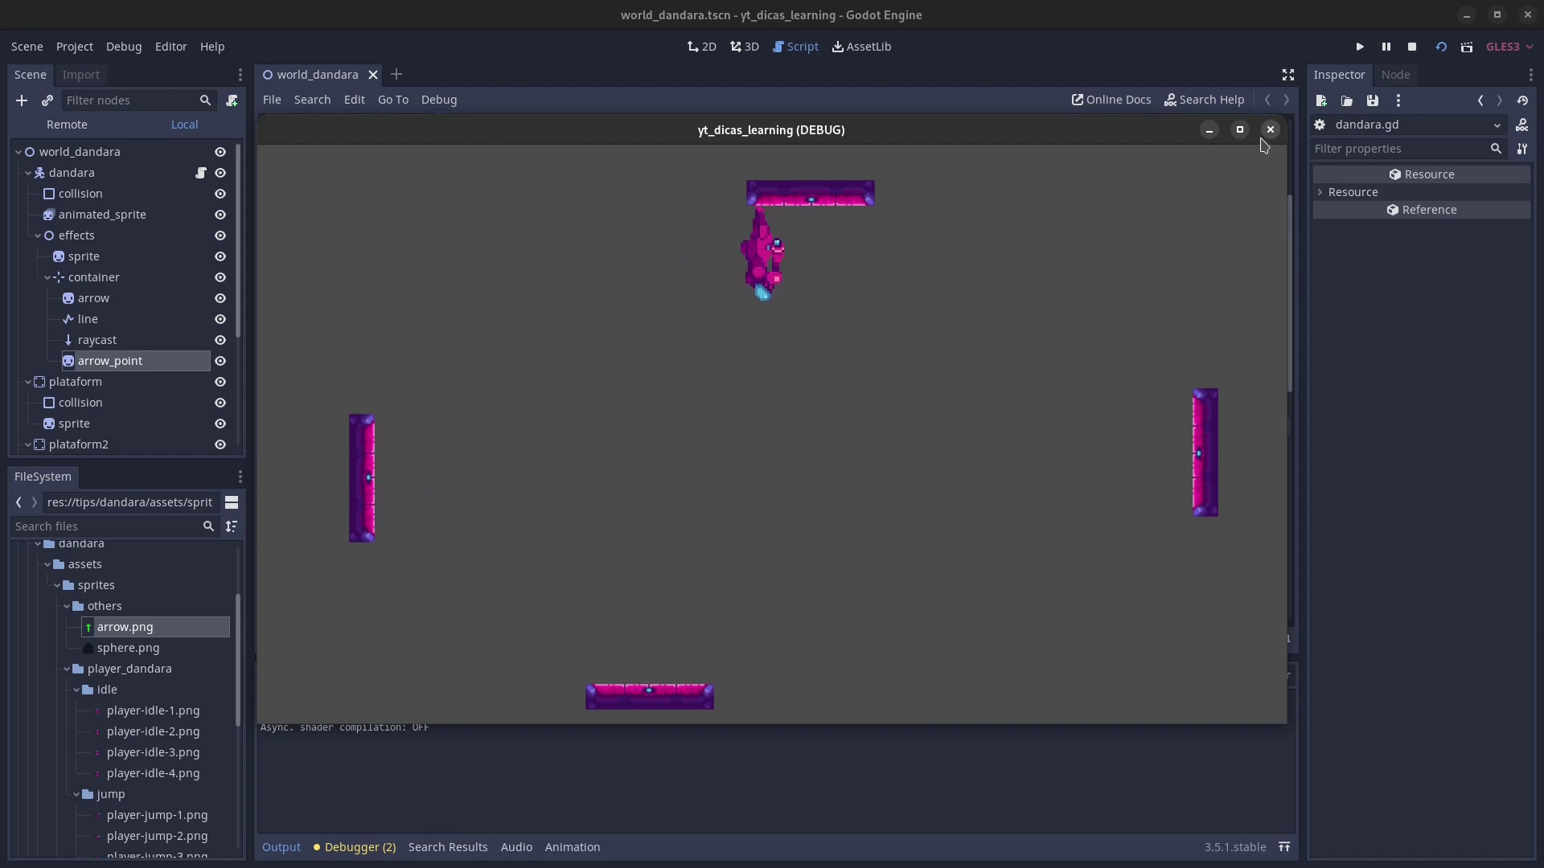
pyautogui.click(1271, 131)
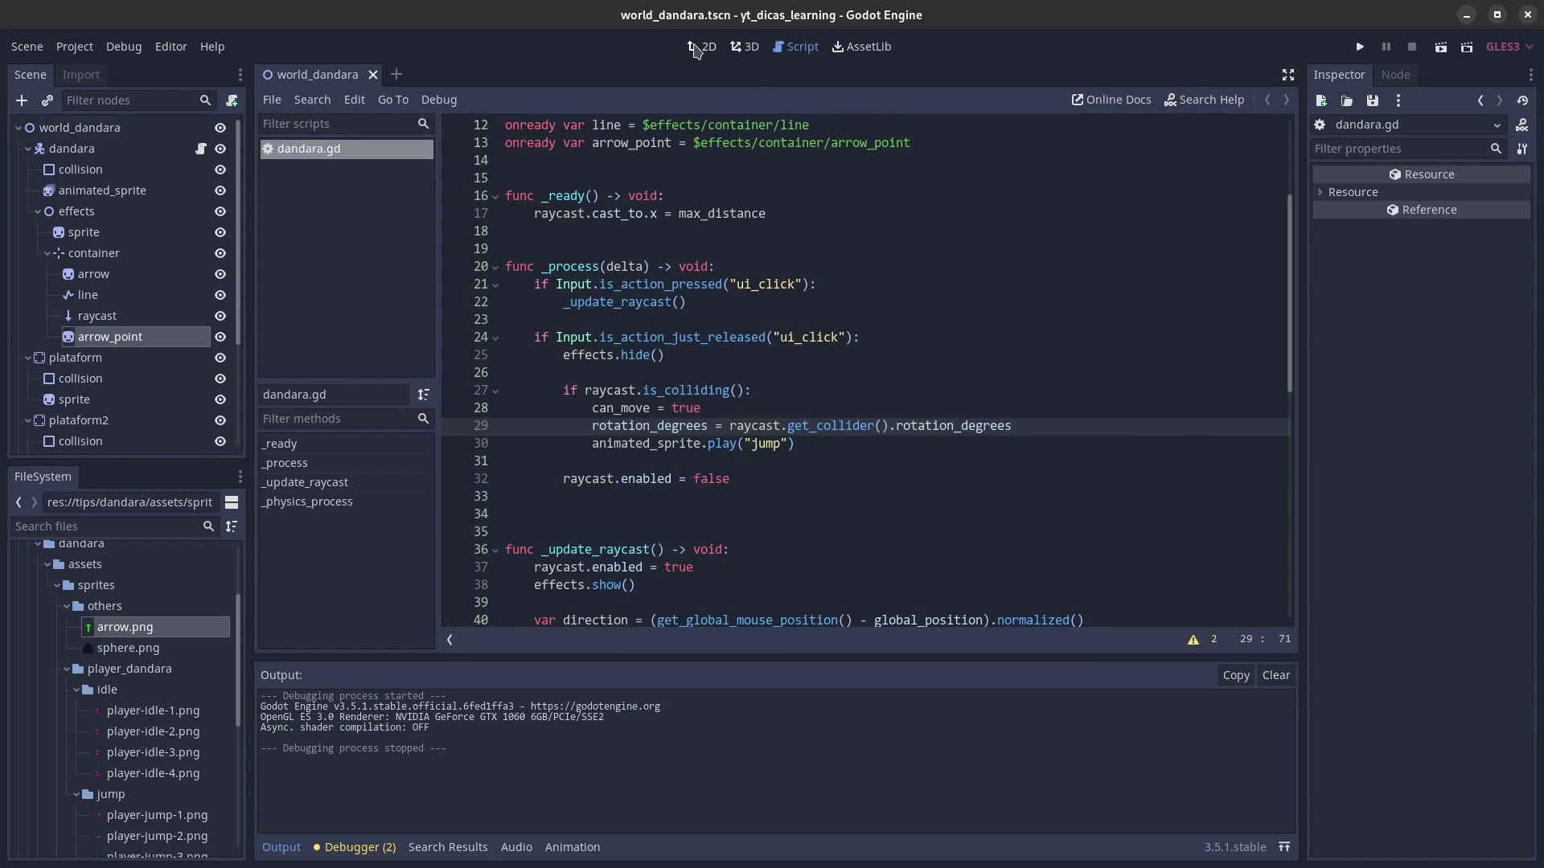
# Step: In the 2D view, select plataform3 and drag the top platform lower
pyautogui.click(694, 51)
pyautogui.moveTo(773, 272); pyautogui.dragTo(742, 385, button='middle')
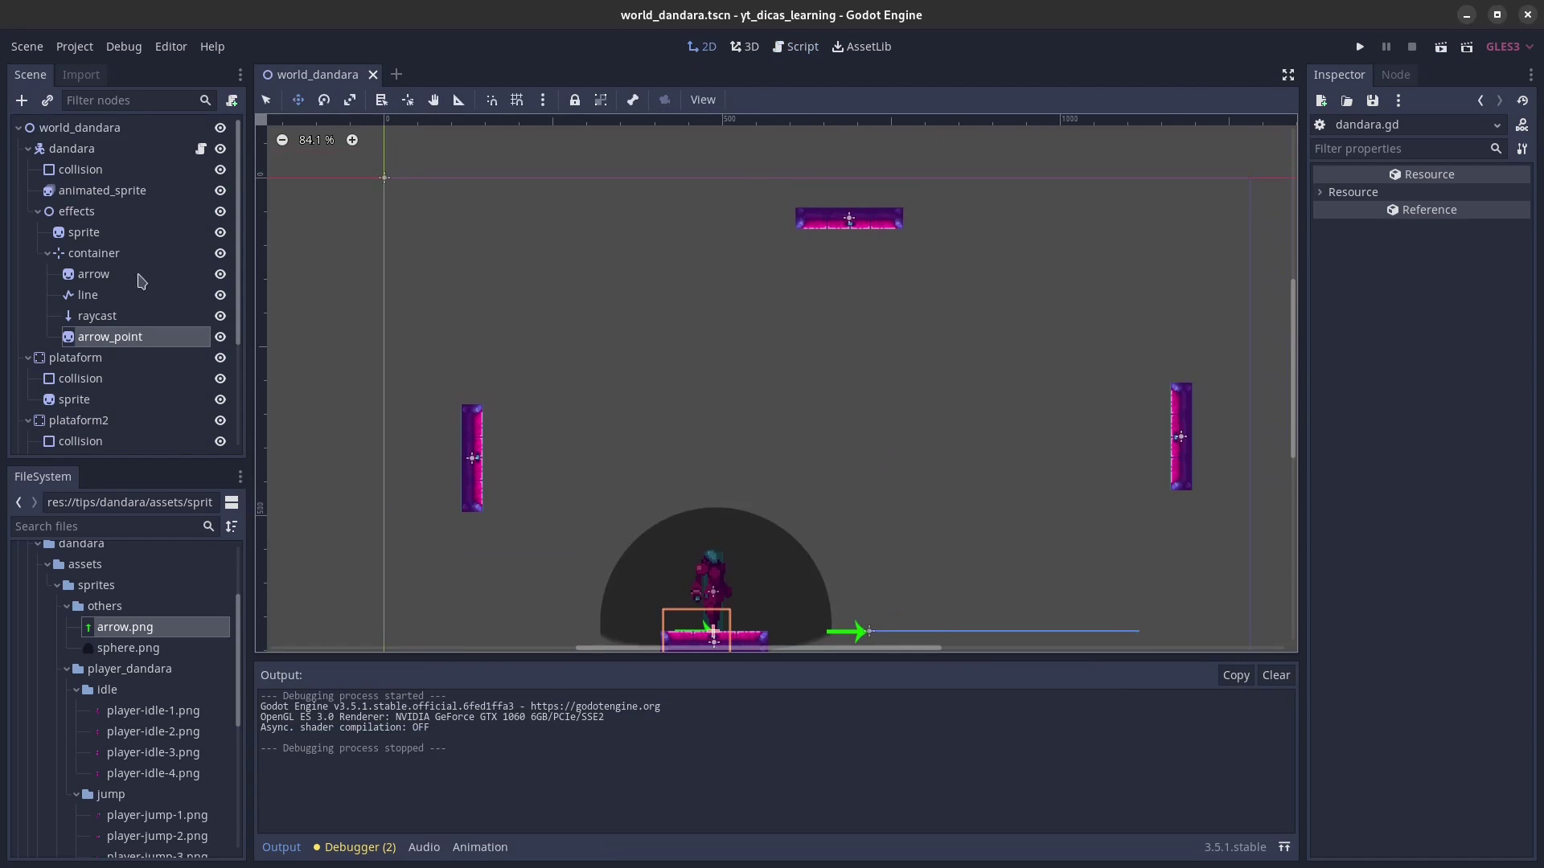
pyautogui.click(97, 424)
pyautogui.scroll(-3, 118, 385)
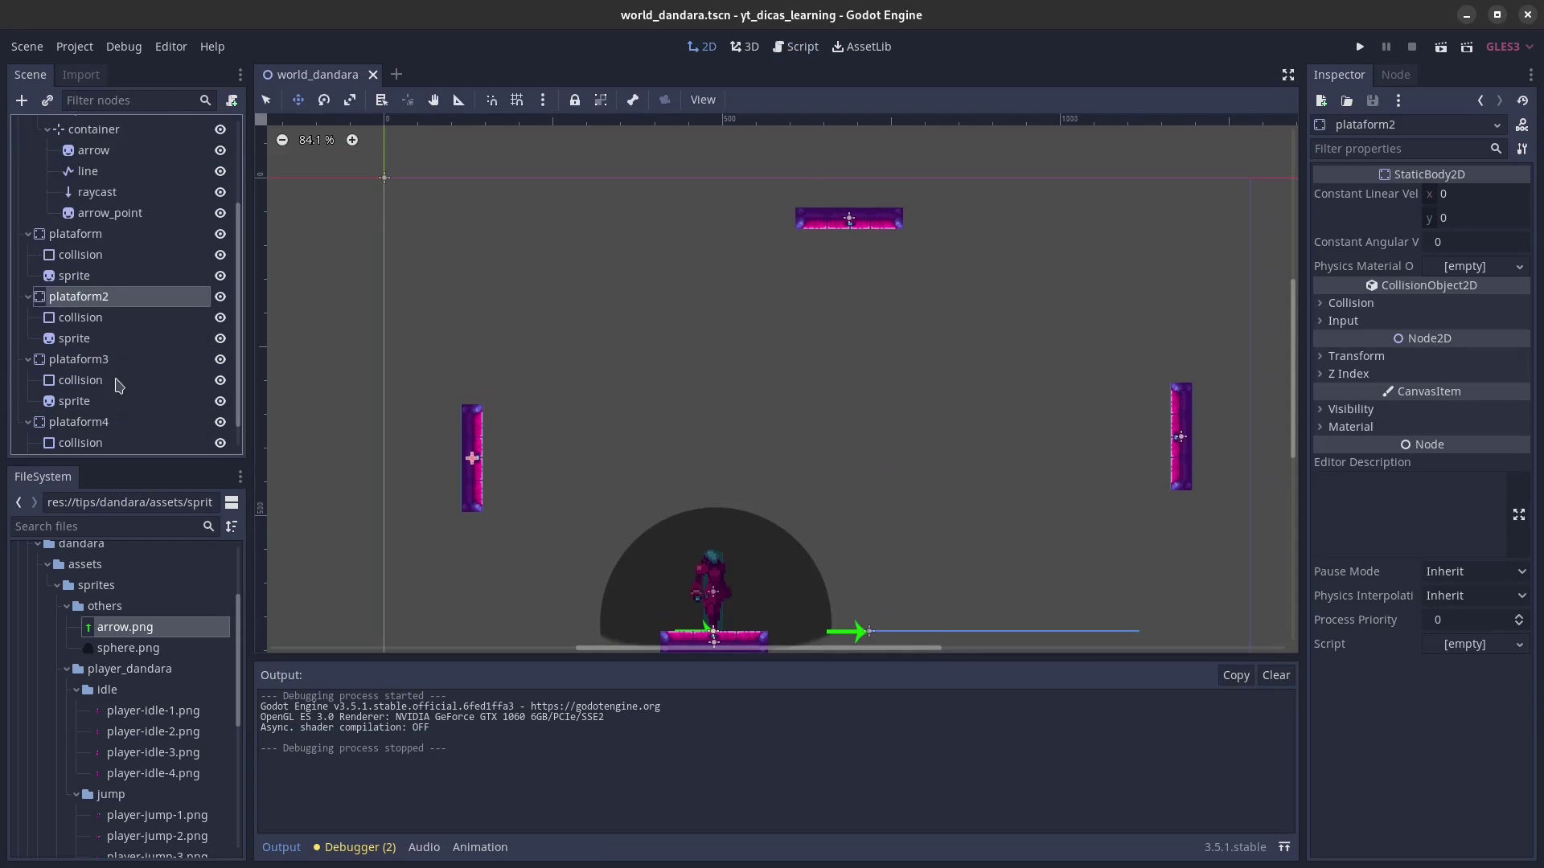
pyautogui.click(119, 359)
pyautogui.moveTo(915, 287); pyautogui.dragTo(906, 365)
# Step: Test jumping to the top platform, raising it slightly twice and relaunching each time
pyautogui.click(1441, 47)
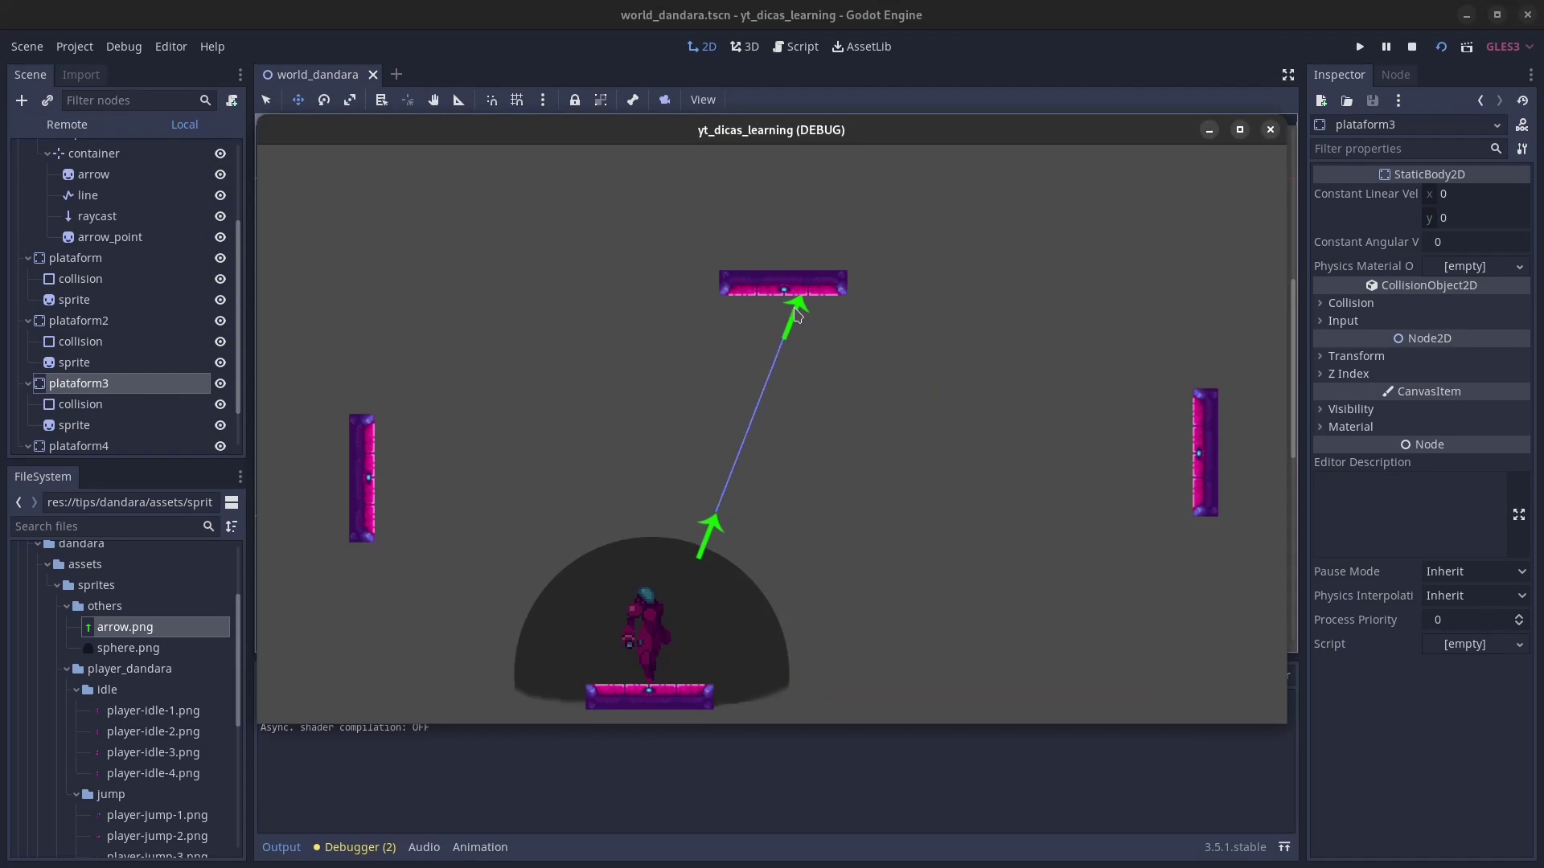
pyautogui.click(794, 314)
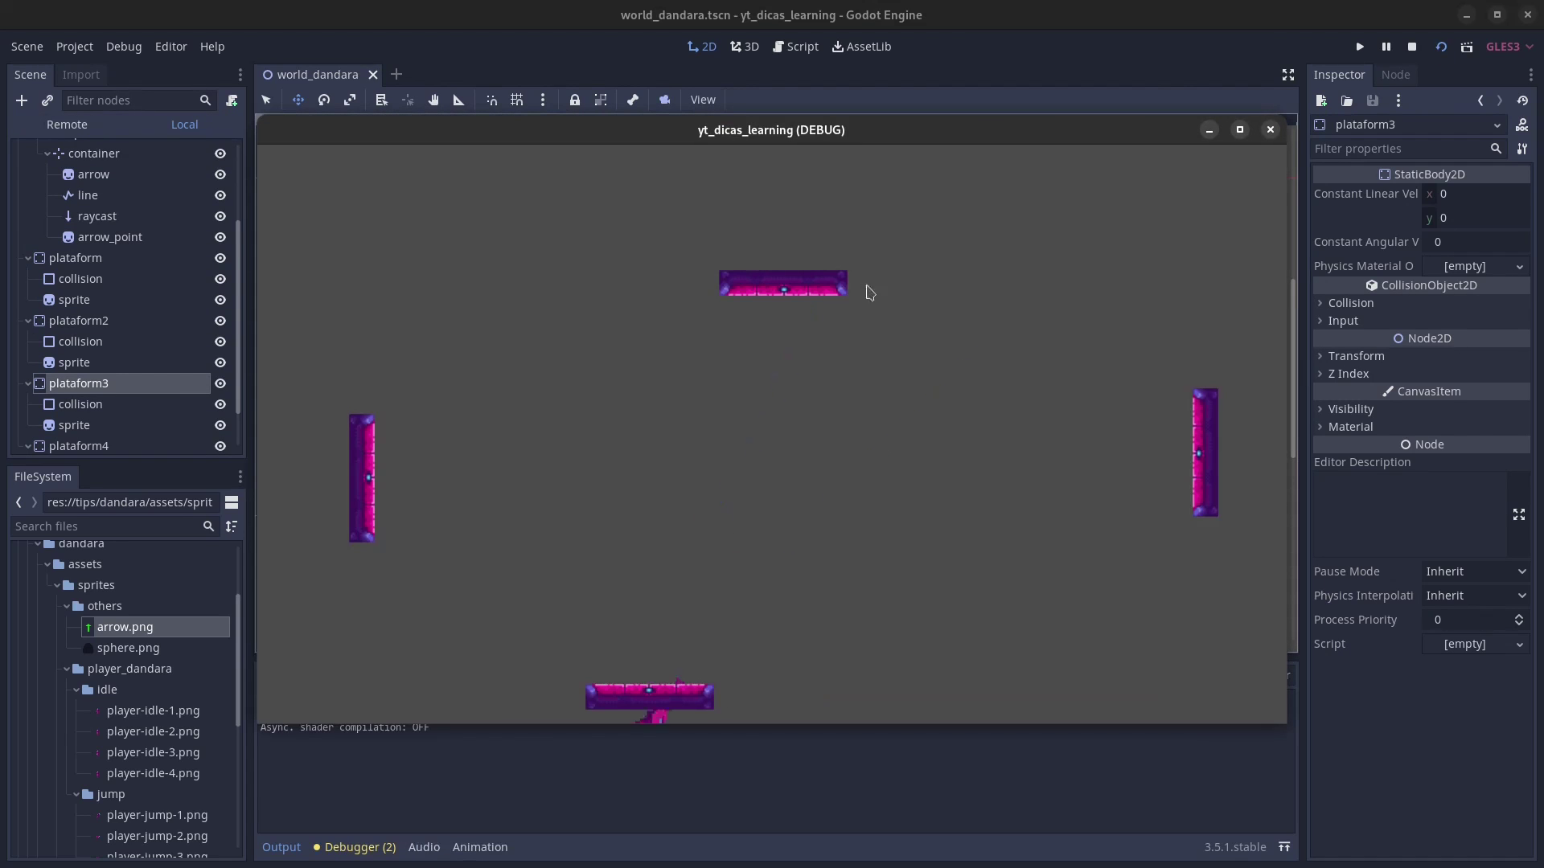
pyautogui.click(1270, 129)
pyautogui.moveTo(1029, 299); pyautogui.dragTo(1030, 273)
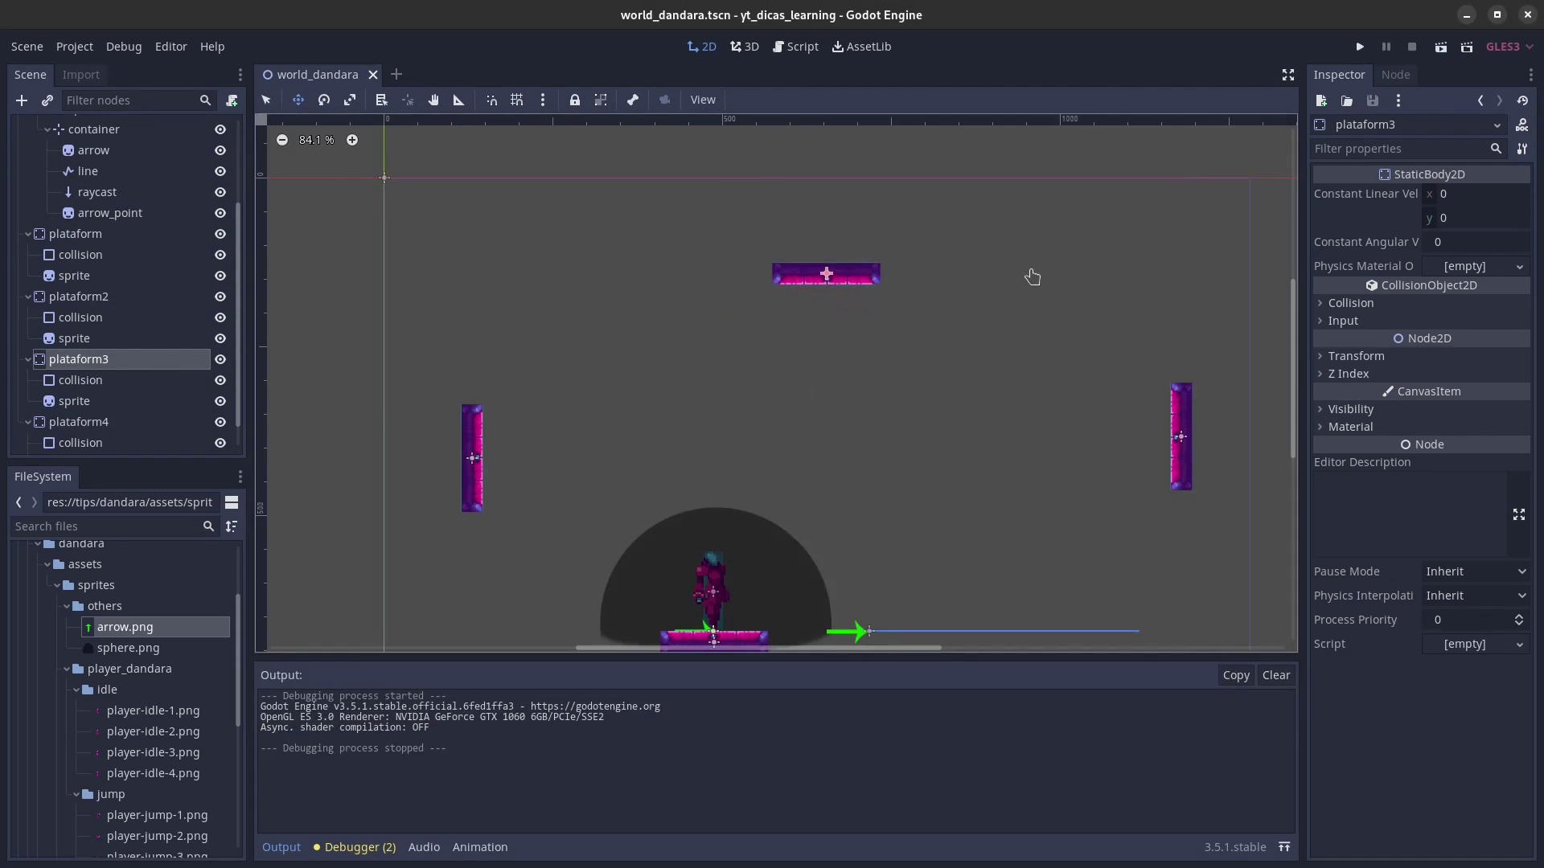
pyautogui.click(1441, 48)
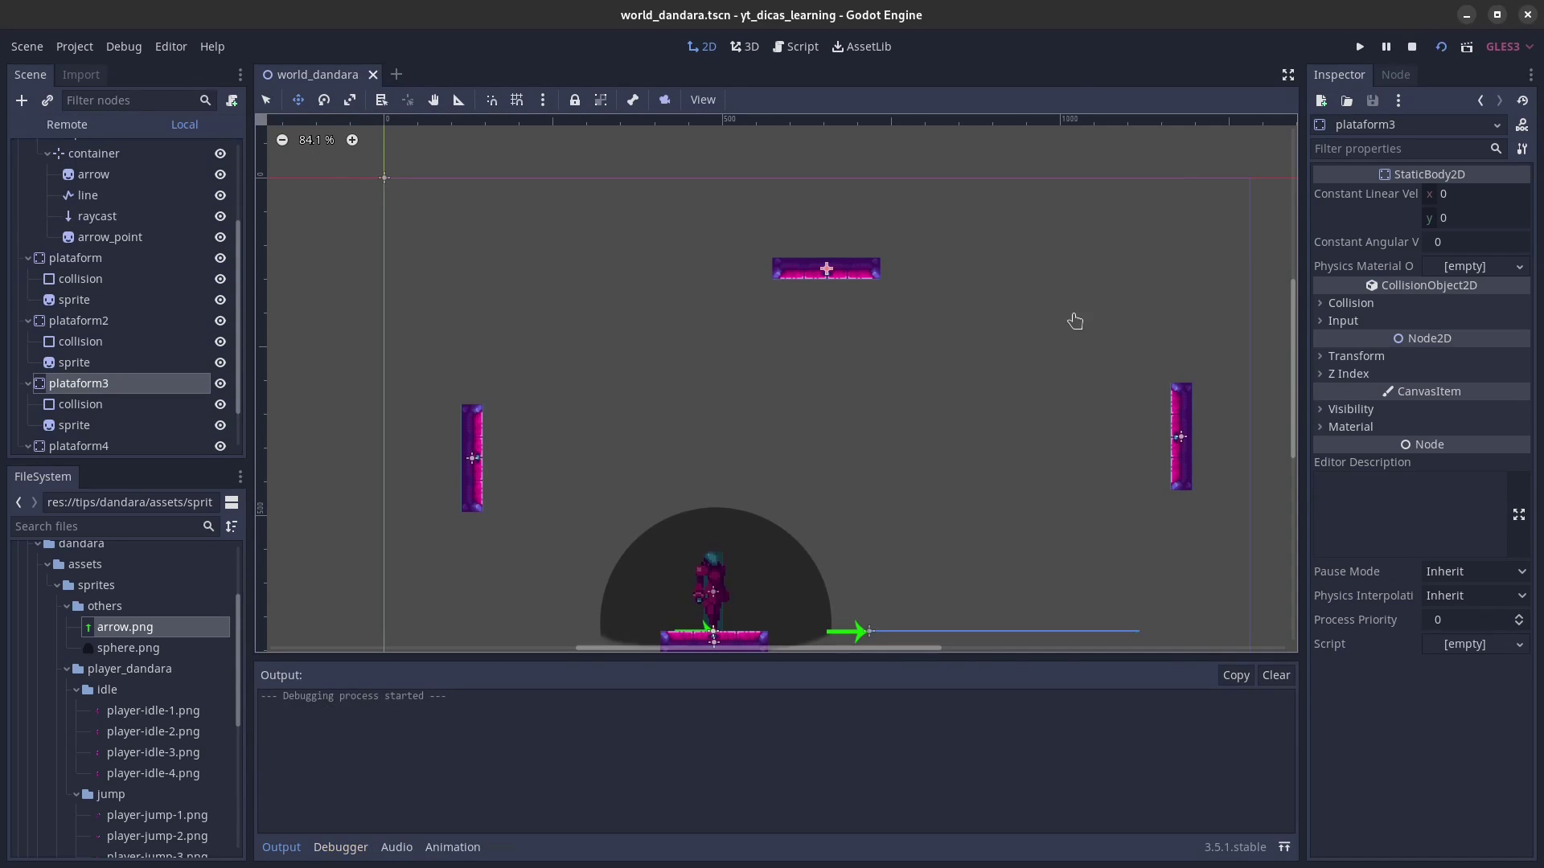
pyautogui.click(778, 201)
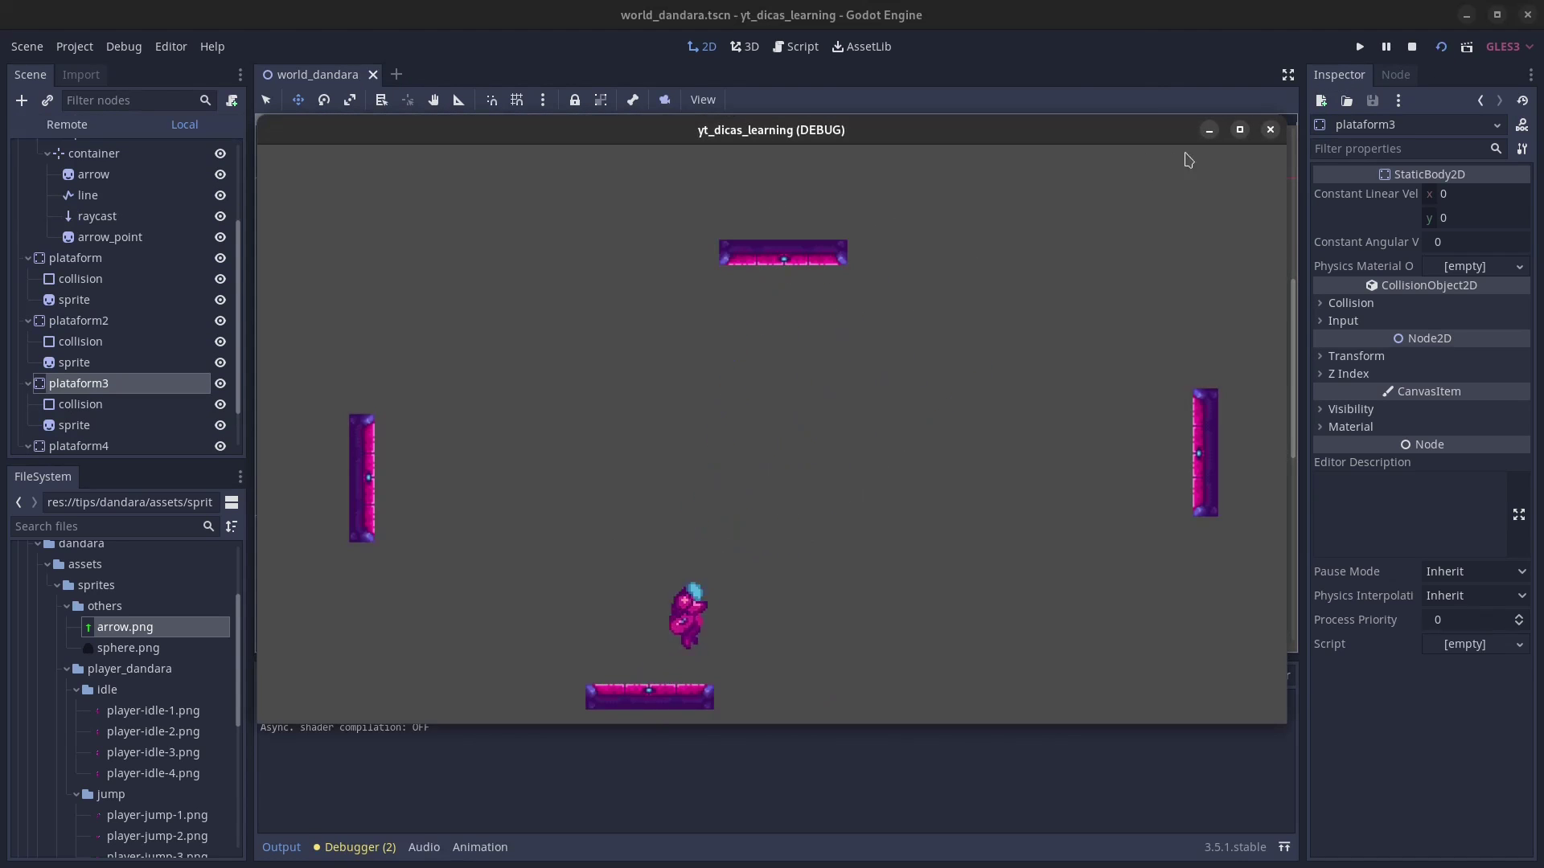
pyautogui.click(1270, 129)
pyautogui.moveTo(1069, 297); pyautogui.dragTo(1070, 278)
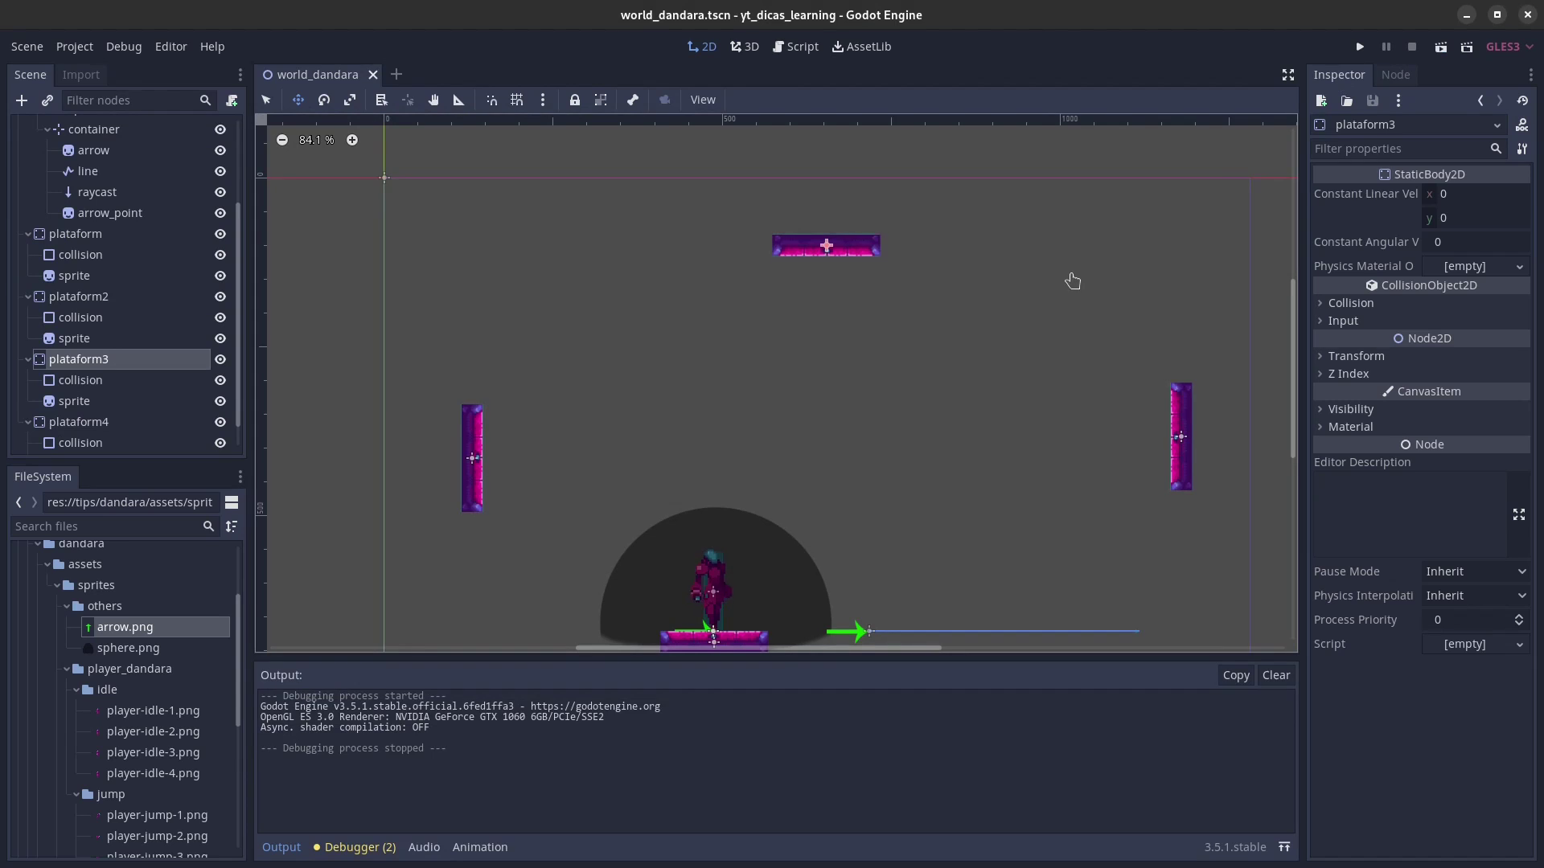
pyautogui.click(1441, 48)
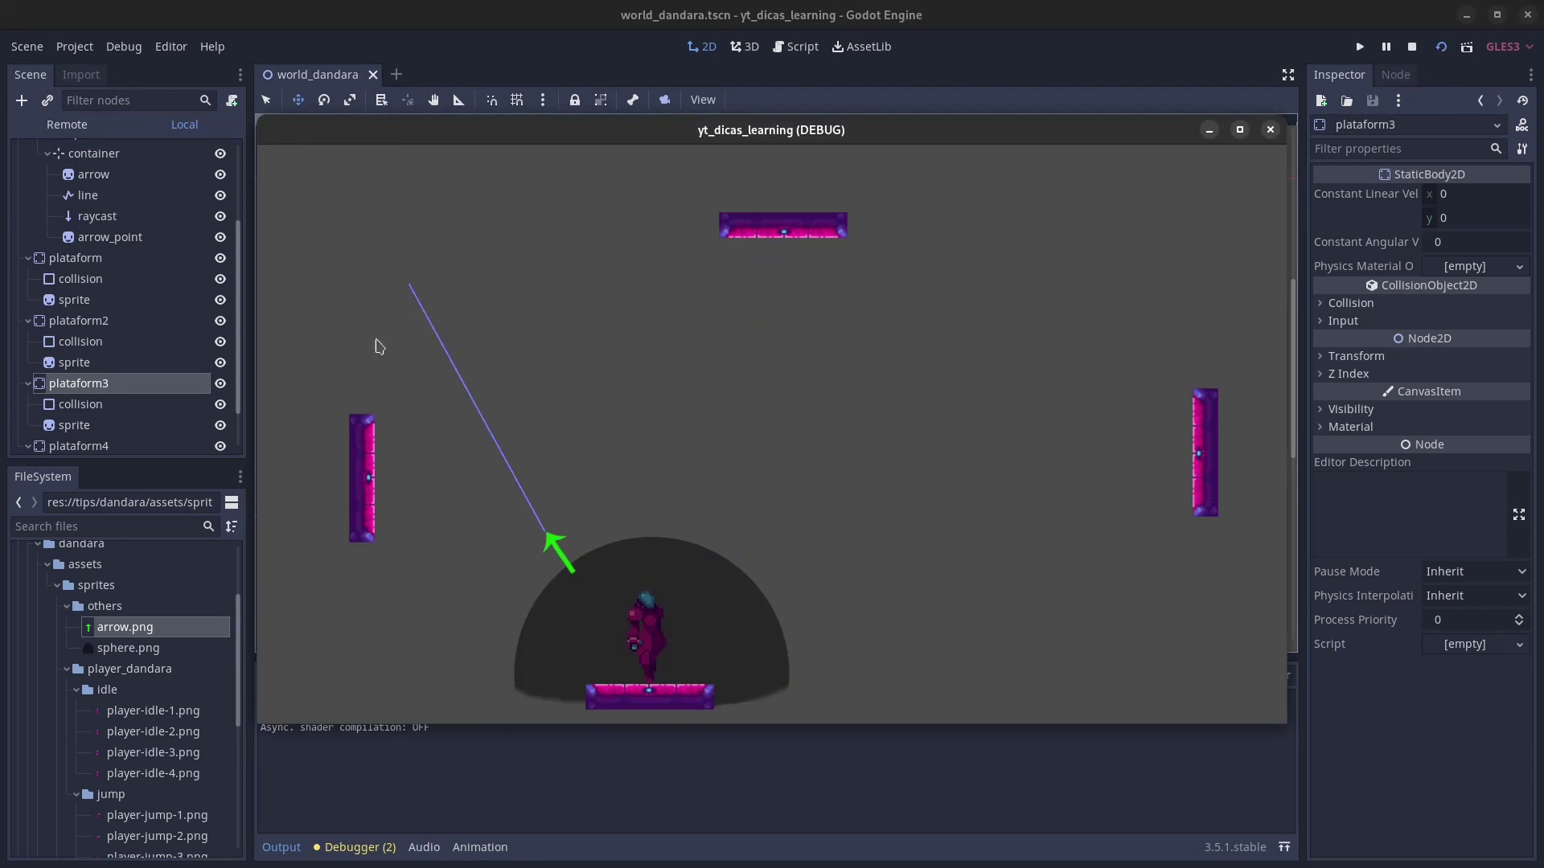
# Step: Playtest jumps from the left wall to the top platform and right wall, then close the game
pyautogui.click(296, 413)
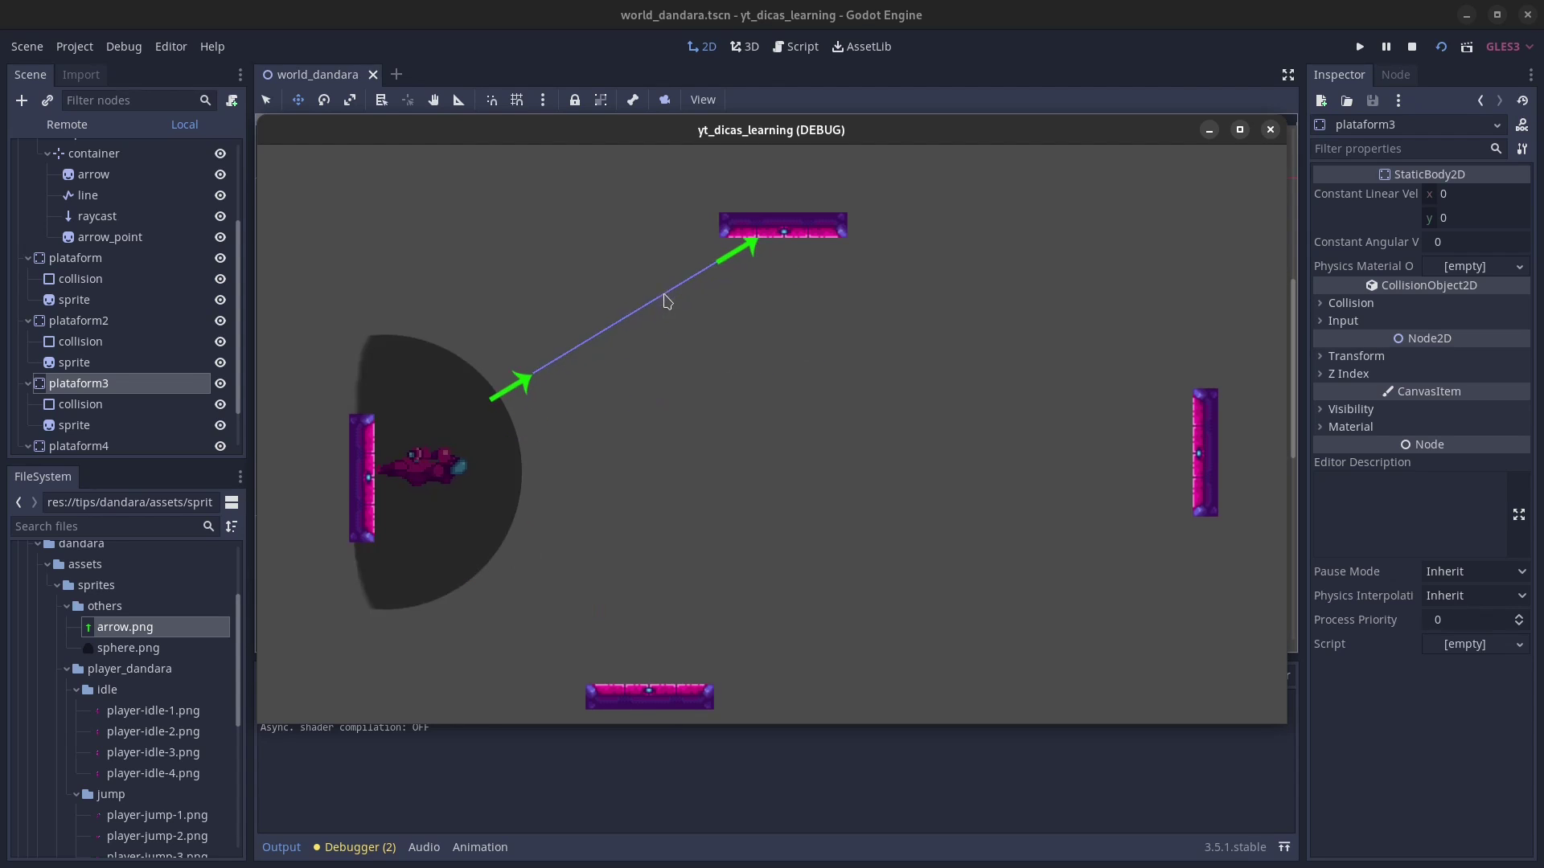
pyautogui.click(689, 298)
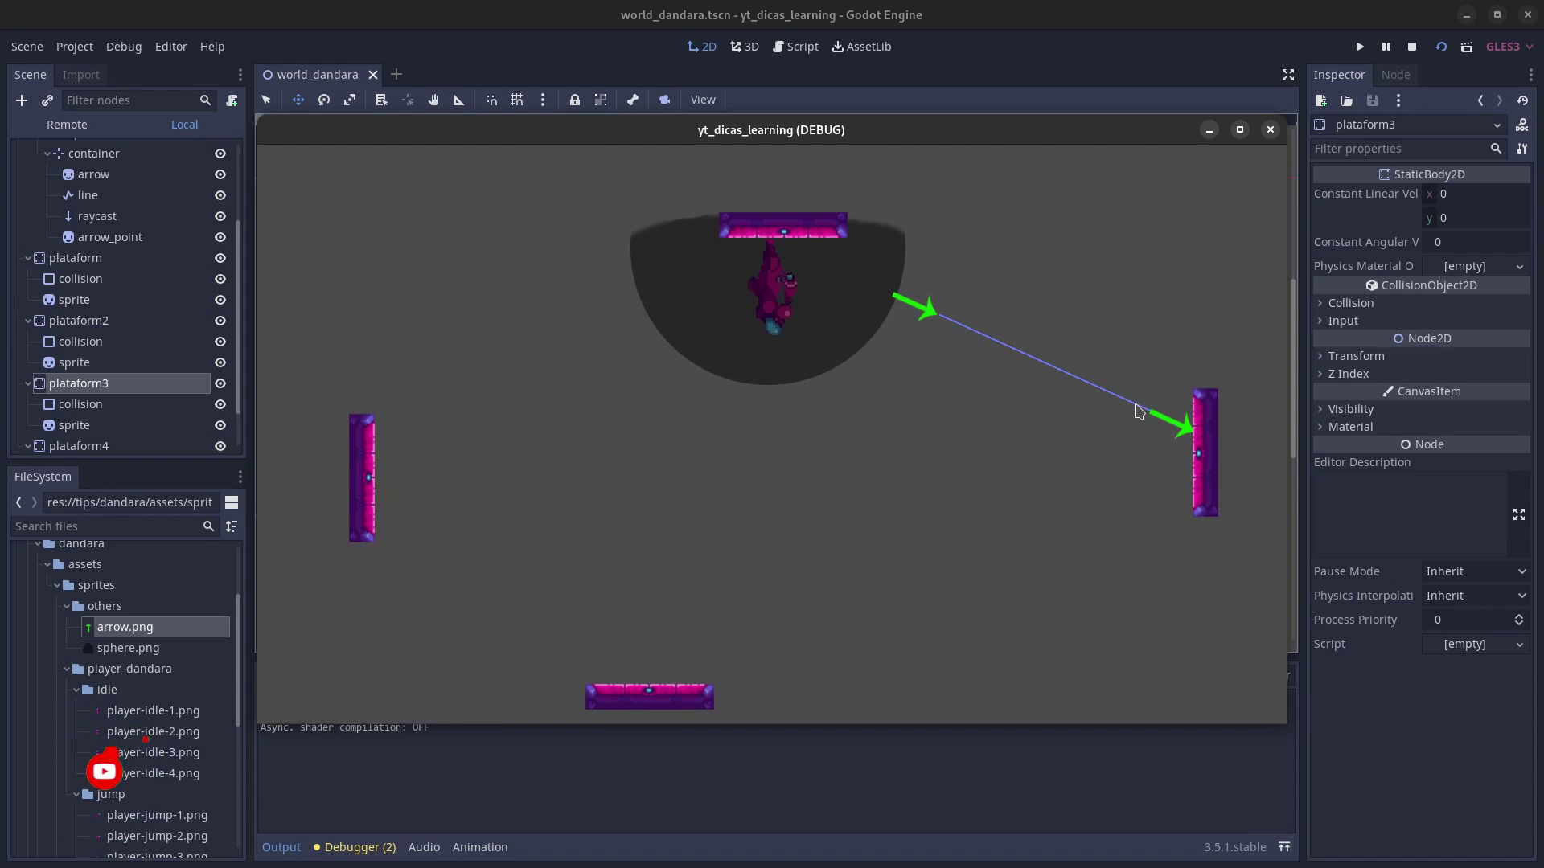
pyautogui.click(1134, 410)
pyautogui.click(1271, 132)
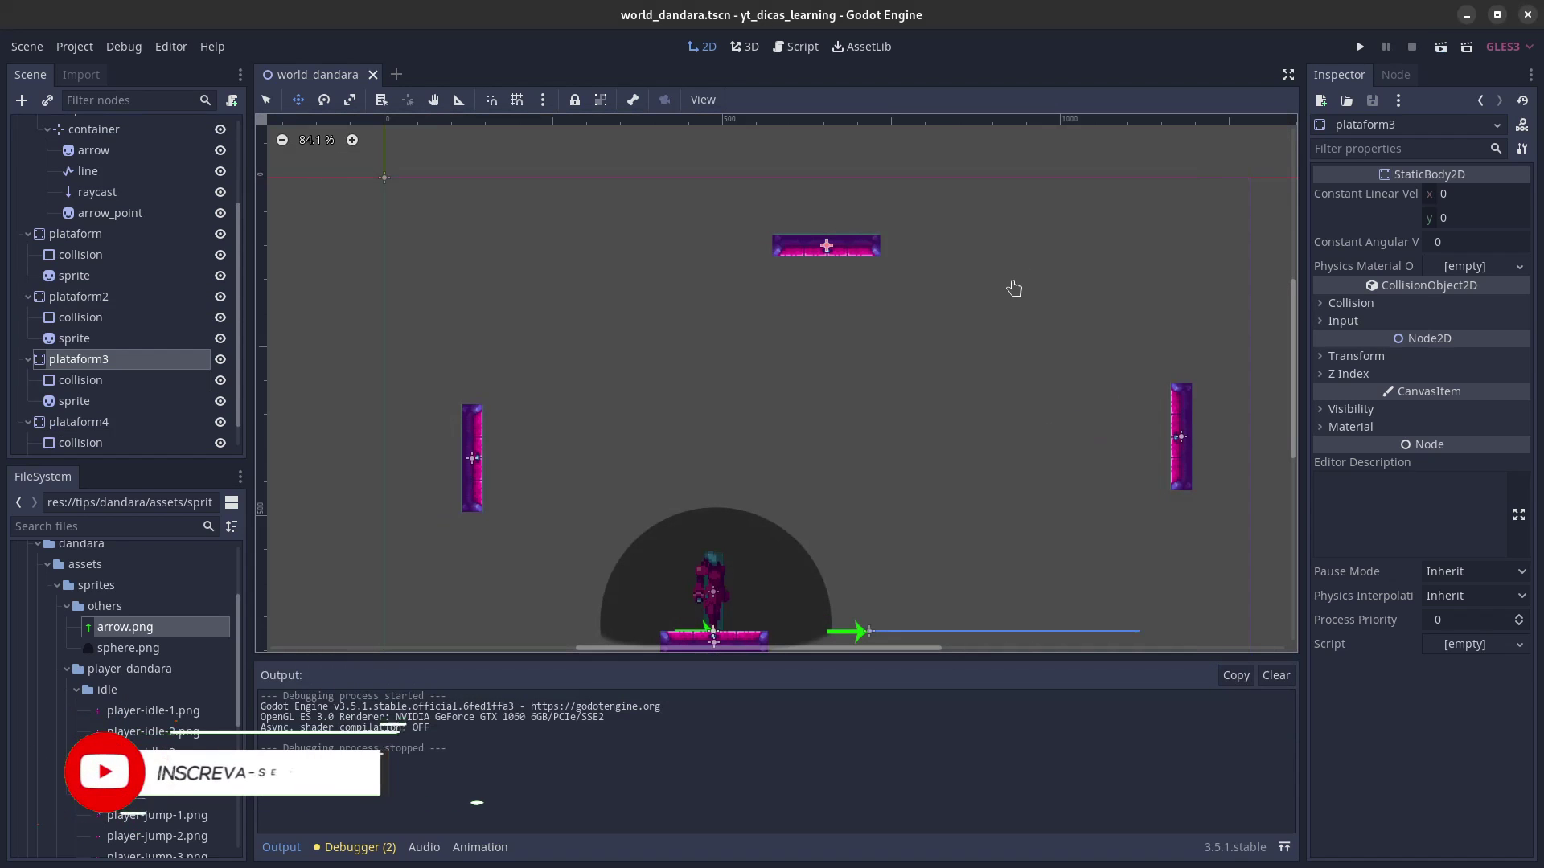
# Step: Nudge the top platform (plataform3) up to (654, 68) and relaunch the scene
pyautogui.hotkey('ctrl', 'z')
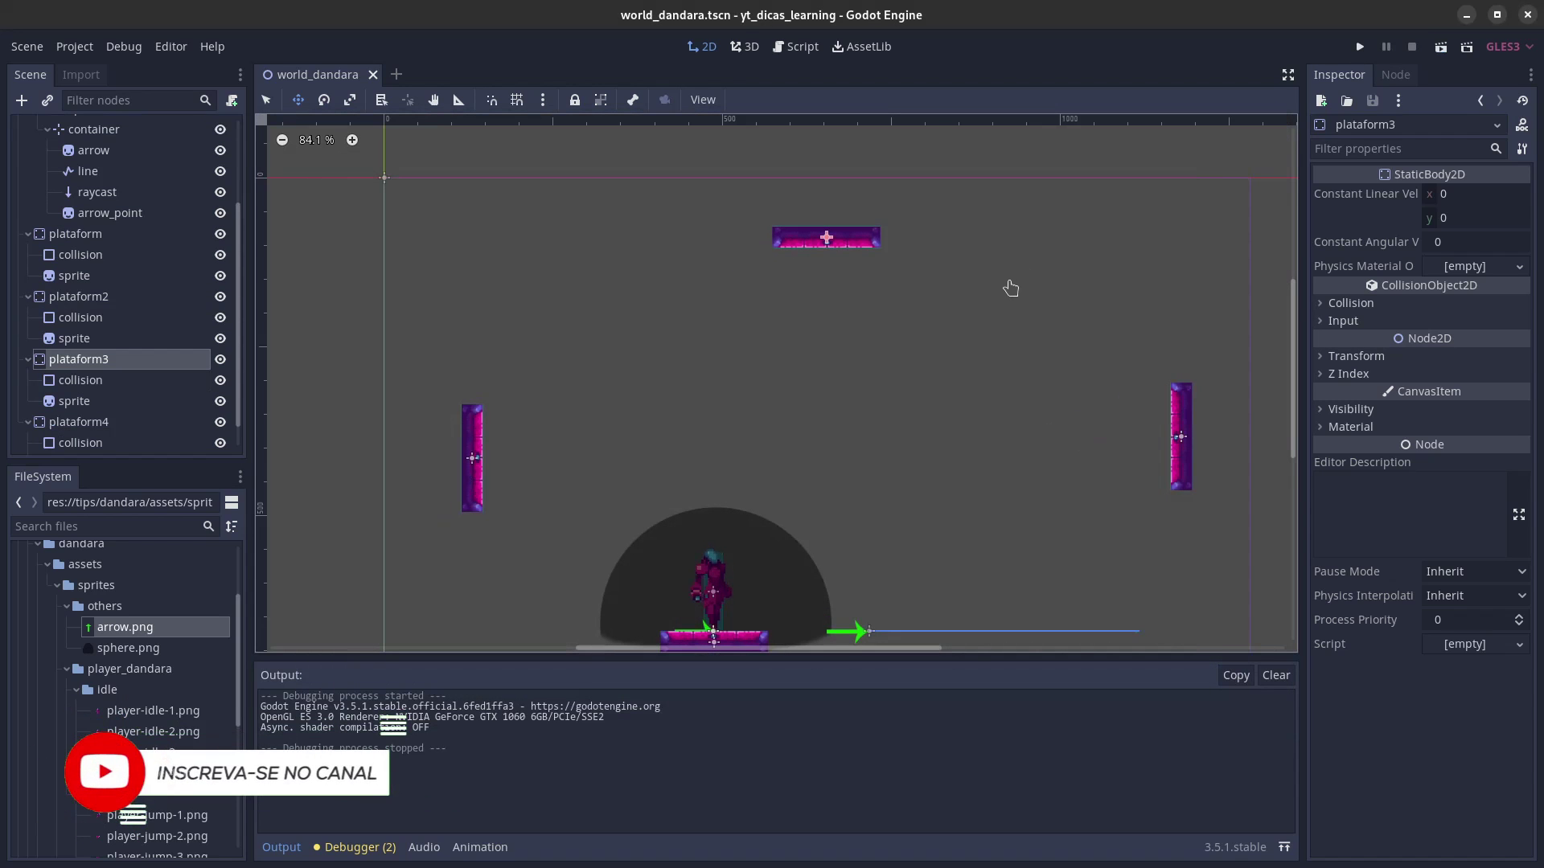
pyautogui.click(1440, 50)
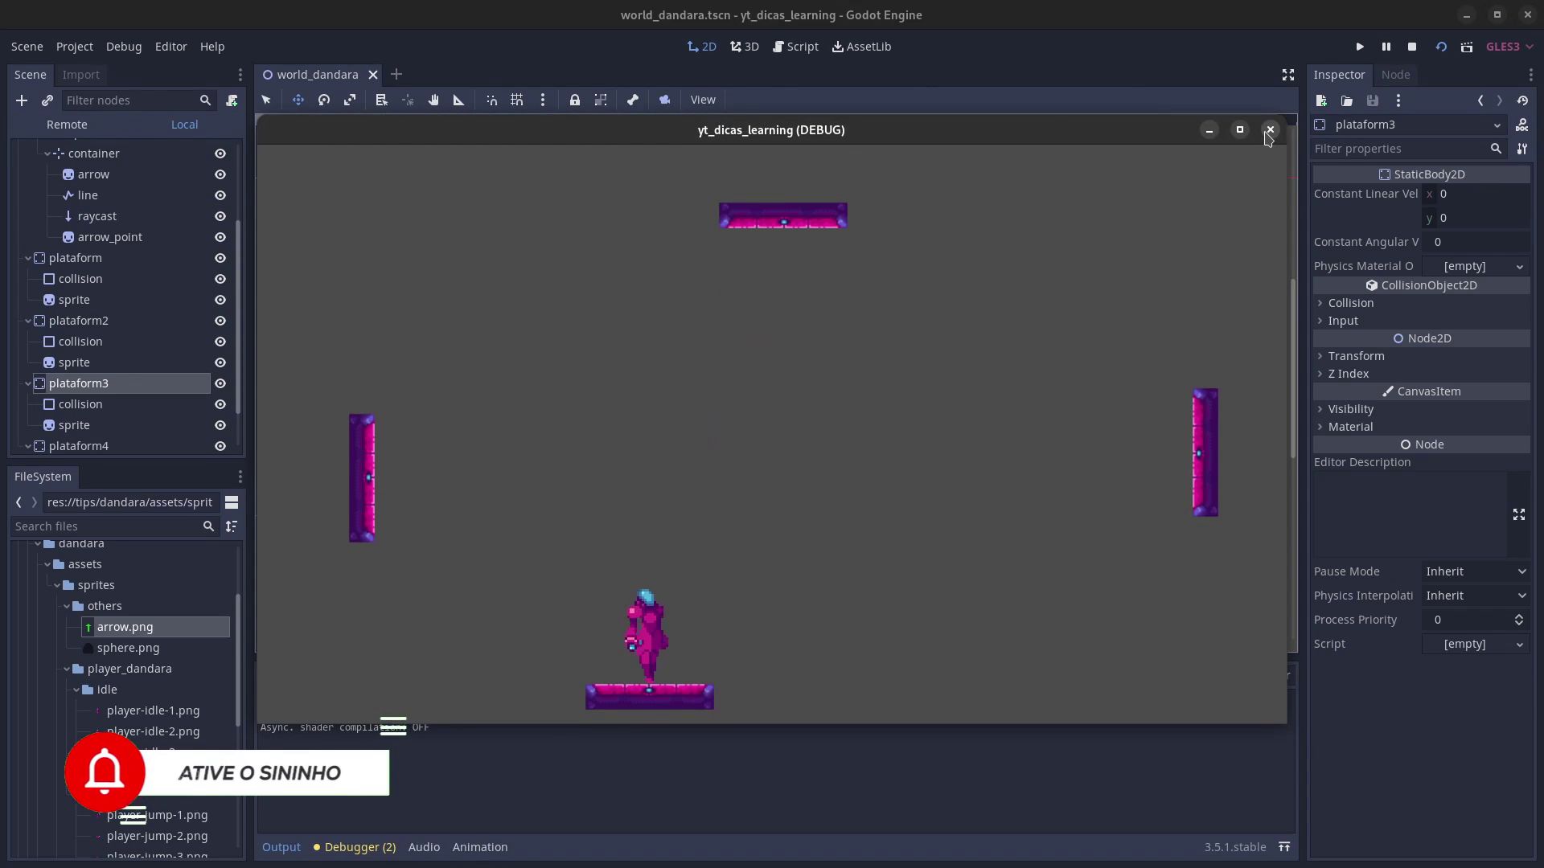
pyautogui.press('F8')
pyautogui.press('Up')
pyautogui.press('Up')
pyautogui.press('Up')
pyautogui.press('Up')
pyautogui.press('Up')
pyautogui.press('Up')
pyautogui.press('Up')
pyautogui.click(1441, 46)
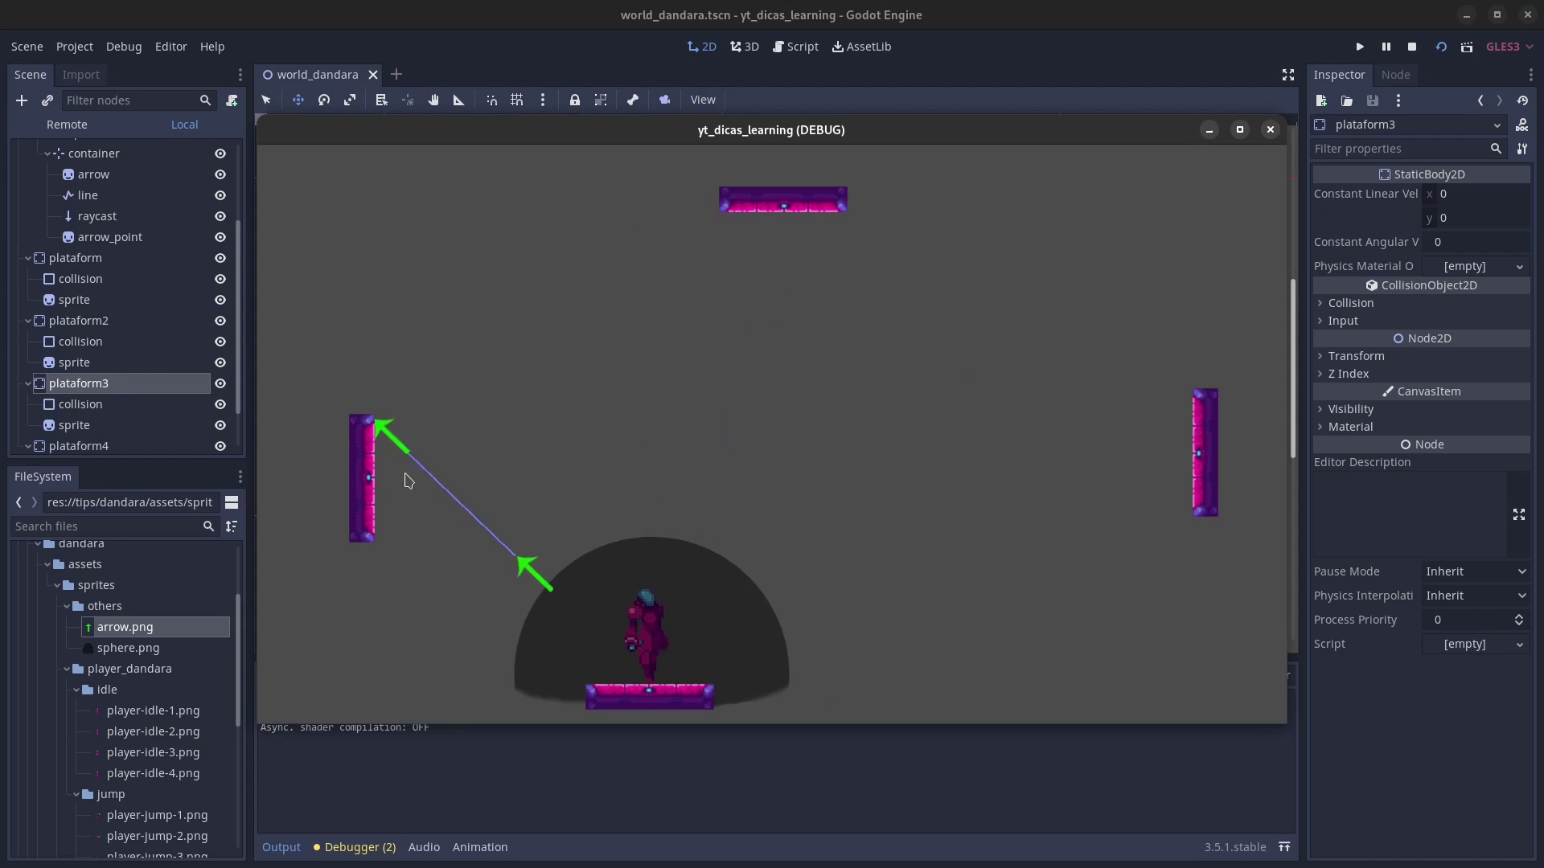
# Step: Jump the character across the left wall, top platform and right wall again, then close the game
pyautogui.click(402, 486)
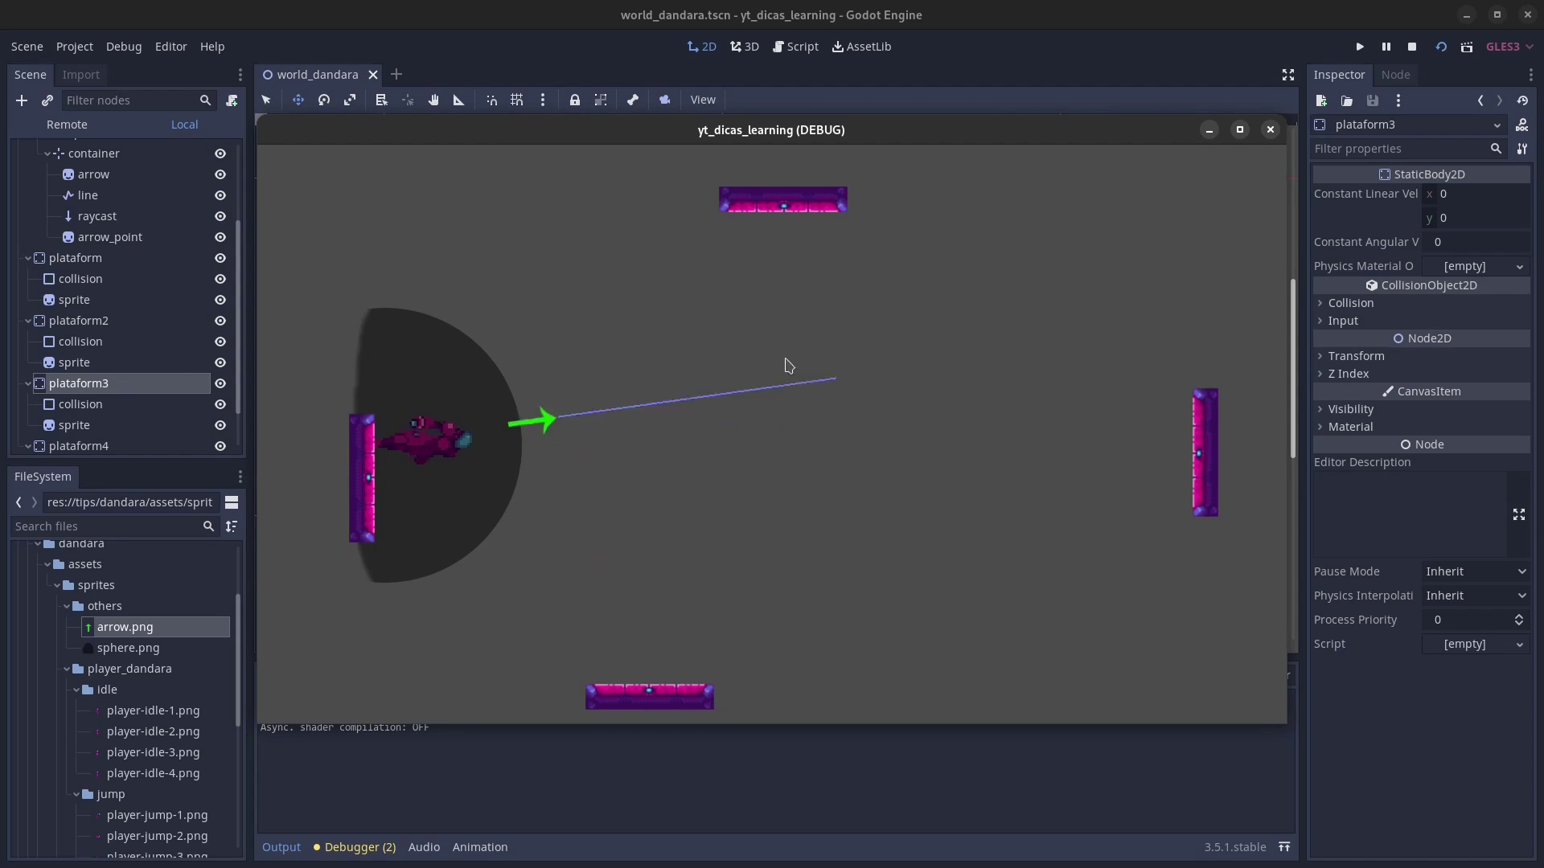
pyautogui.click(748, 237)
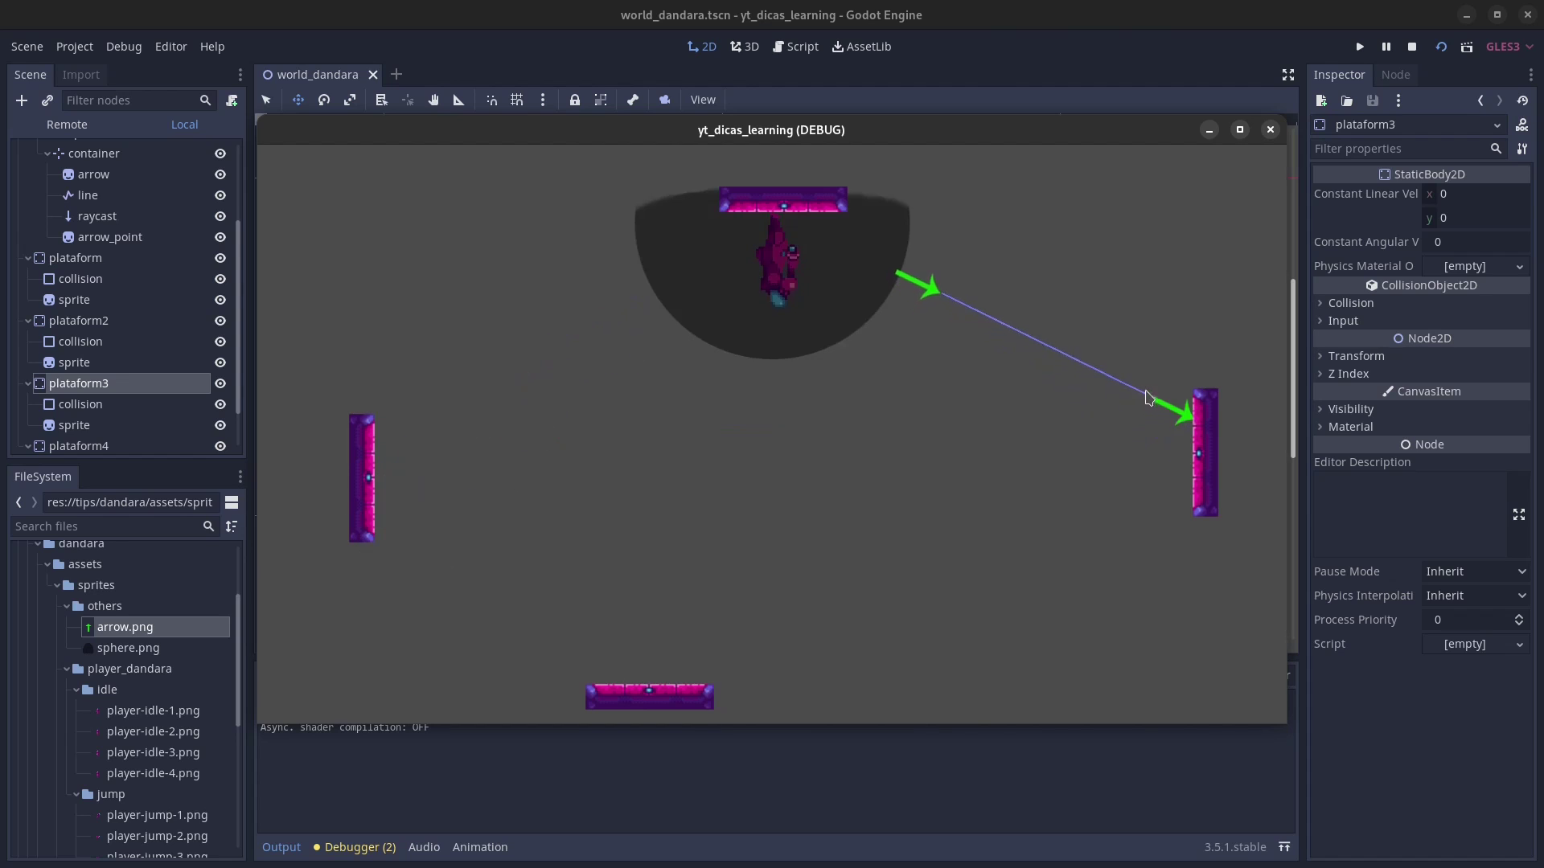
pyautogui.click(1146, 402)
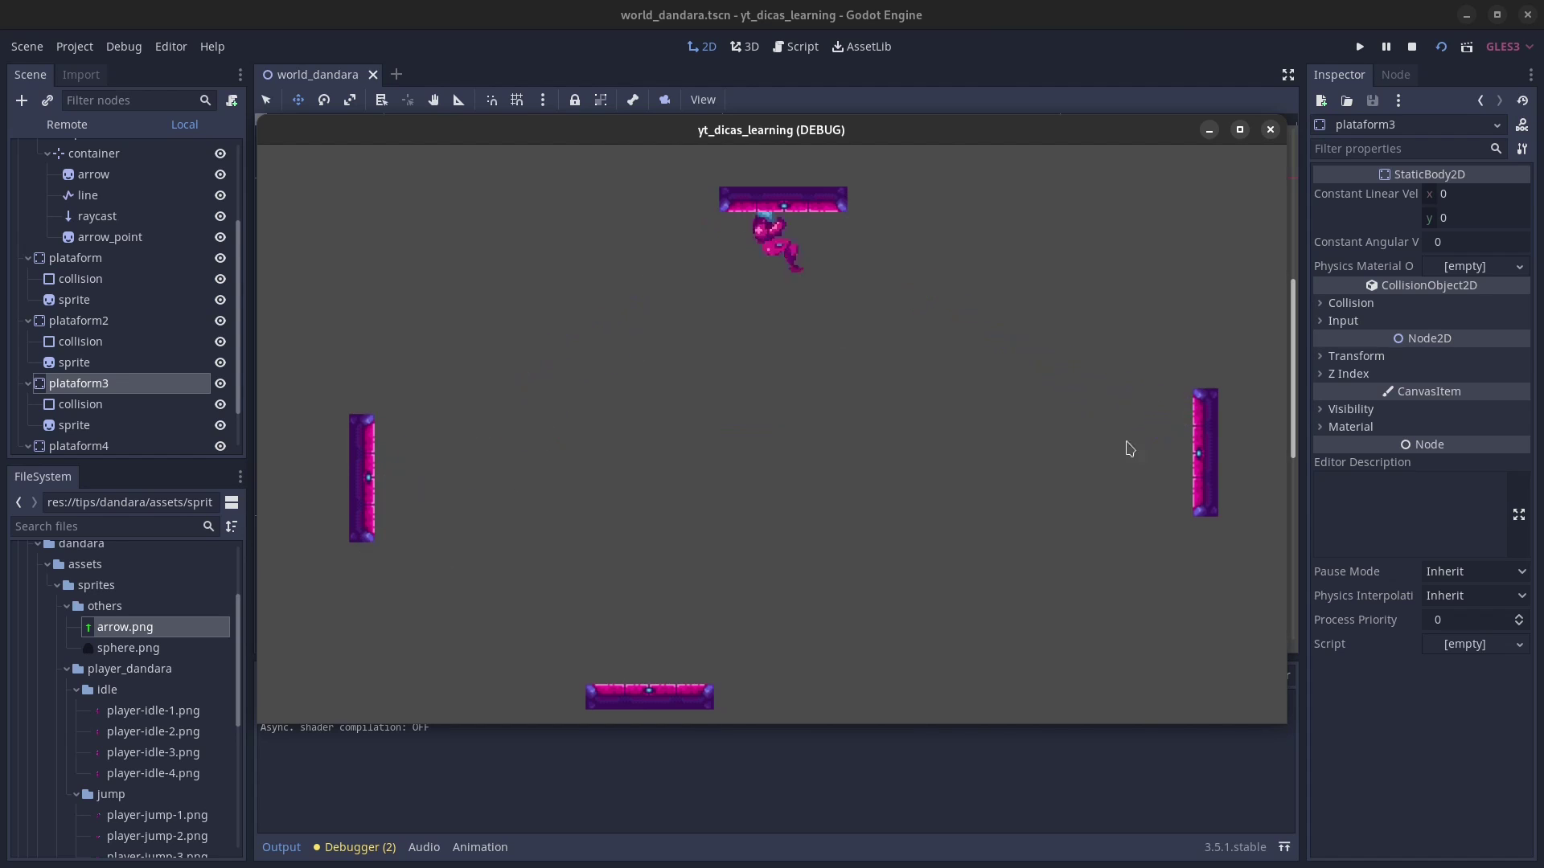
pyautogui.click(1270, 130)
pyautogui.scroll(3, 165, 241)
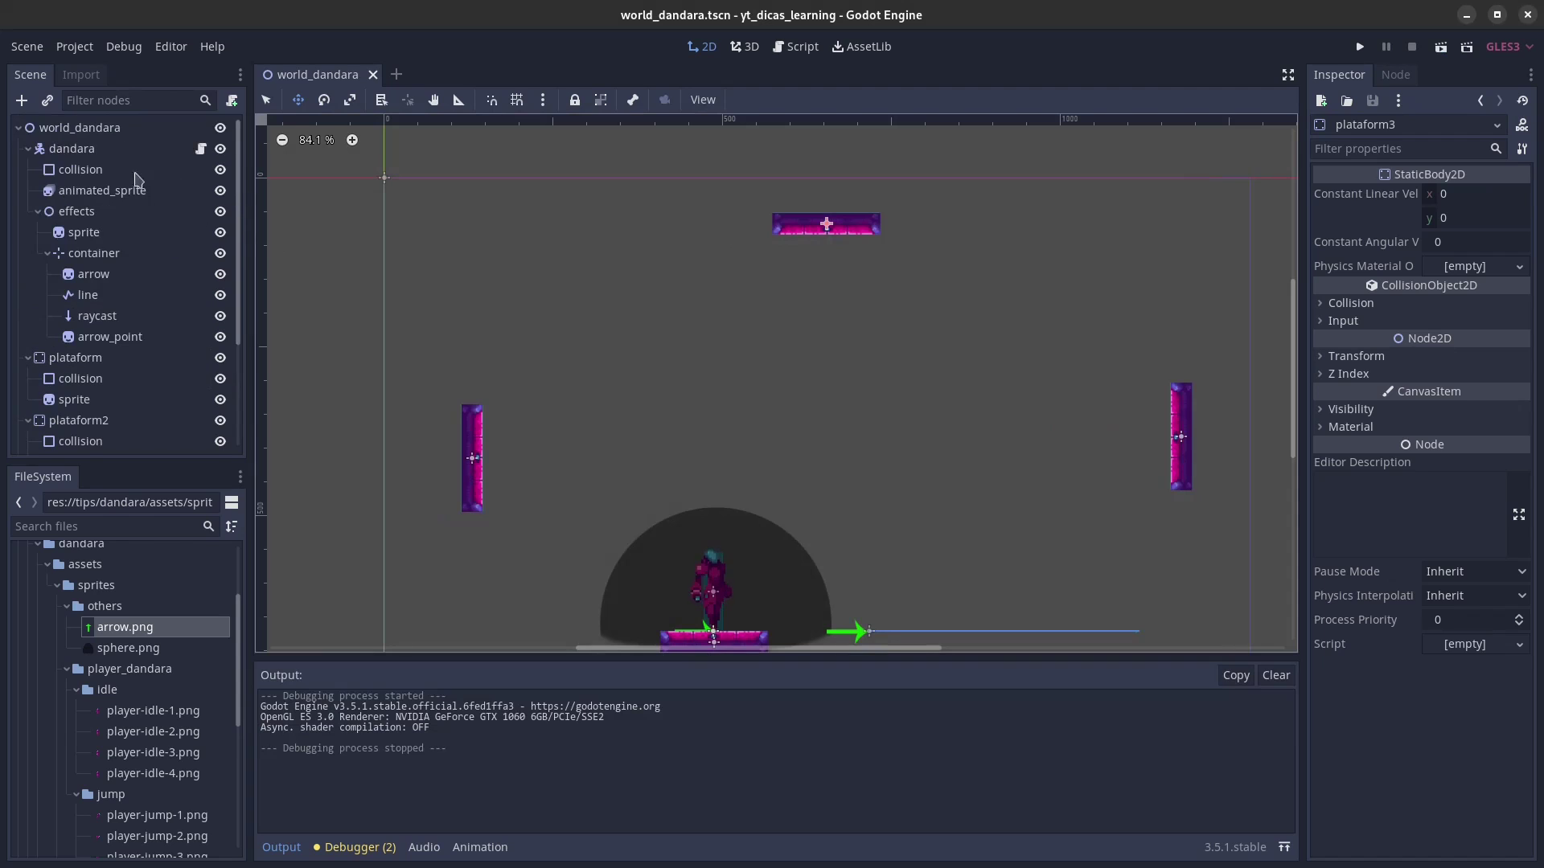
# Step: Set the dandara node's Max Distance script variable to 500
pyautogui.click(97, 148)
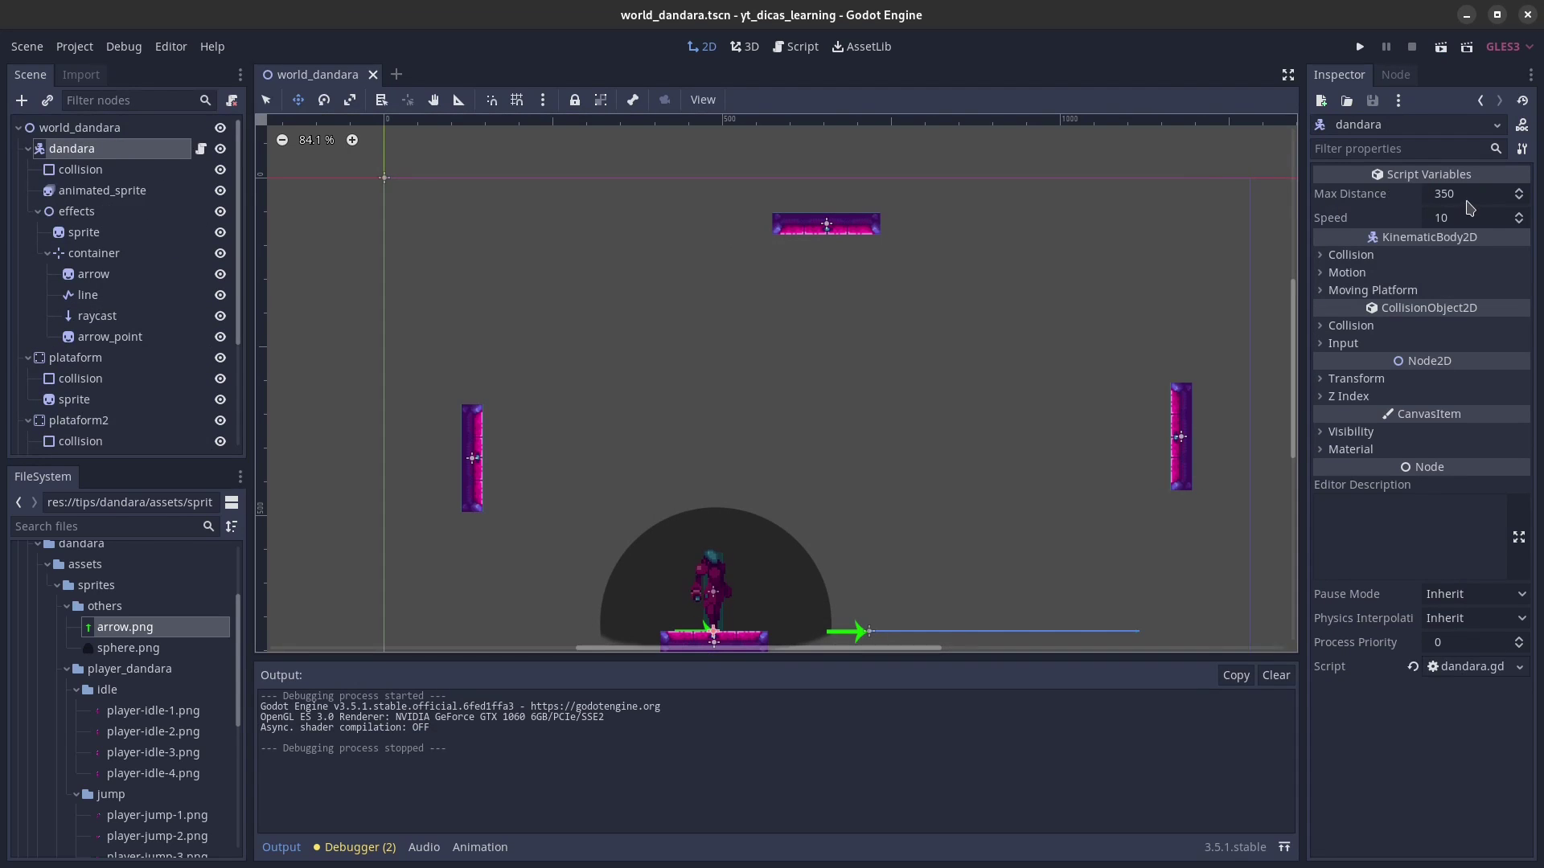
pyautogui.click(1468, 198)
pyautogui.write('0')
pyautogui.press('Return')
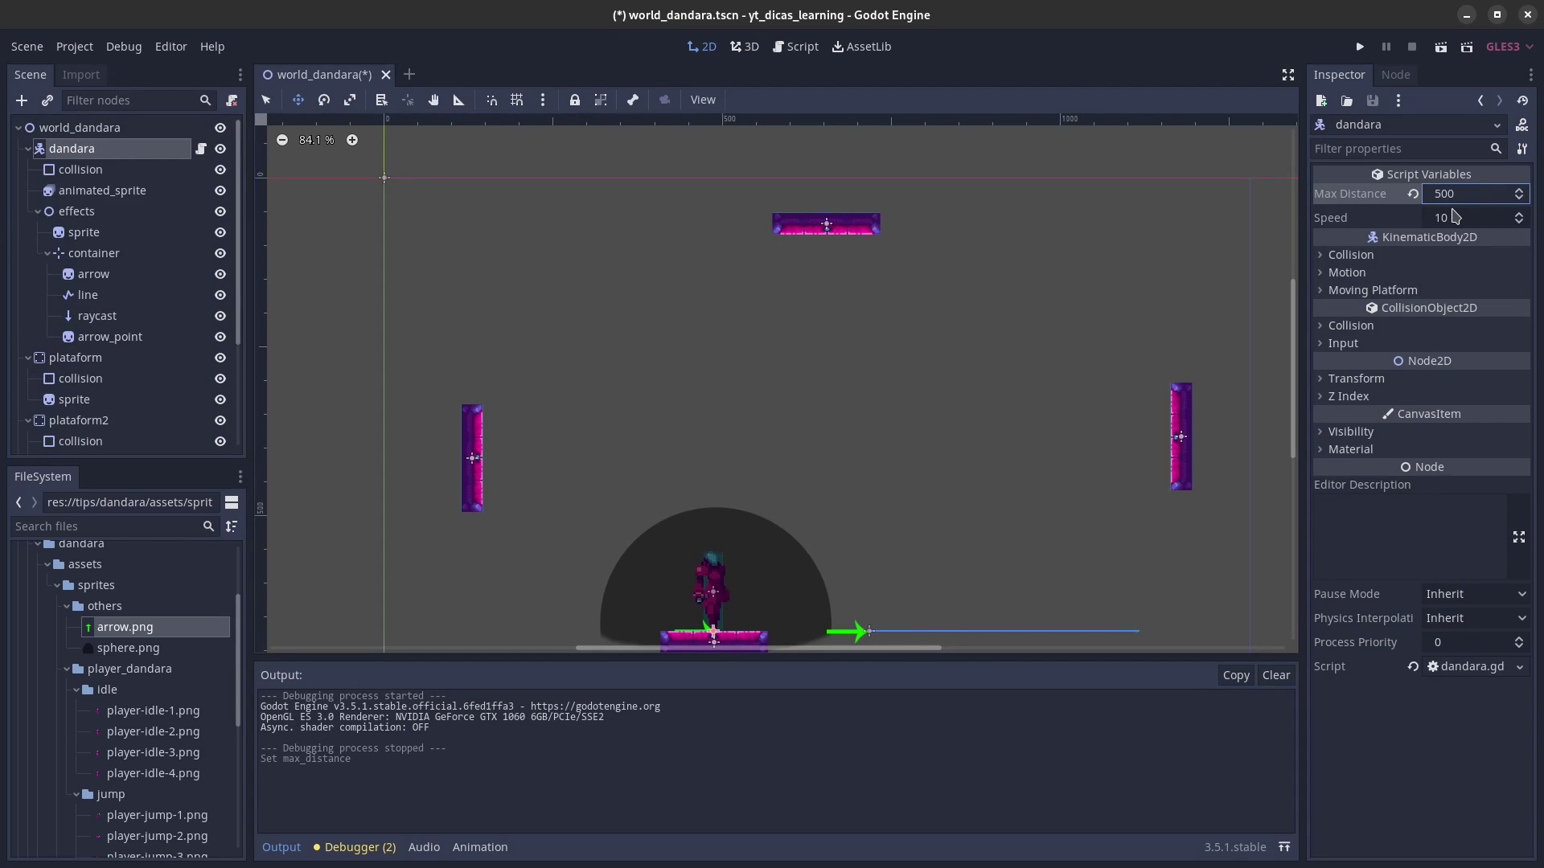
# Step: Run the scene and test longer-range jumps to the right wall and top platform, then stop
pyautogui.click(1440, 47)
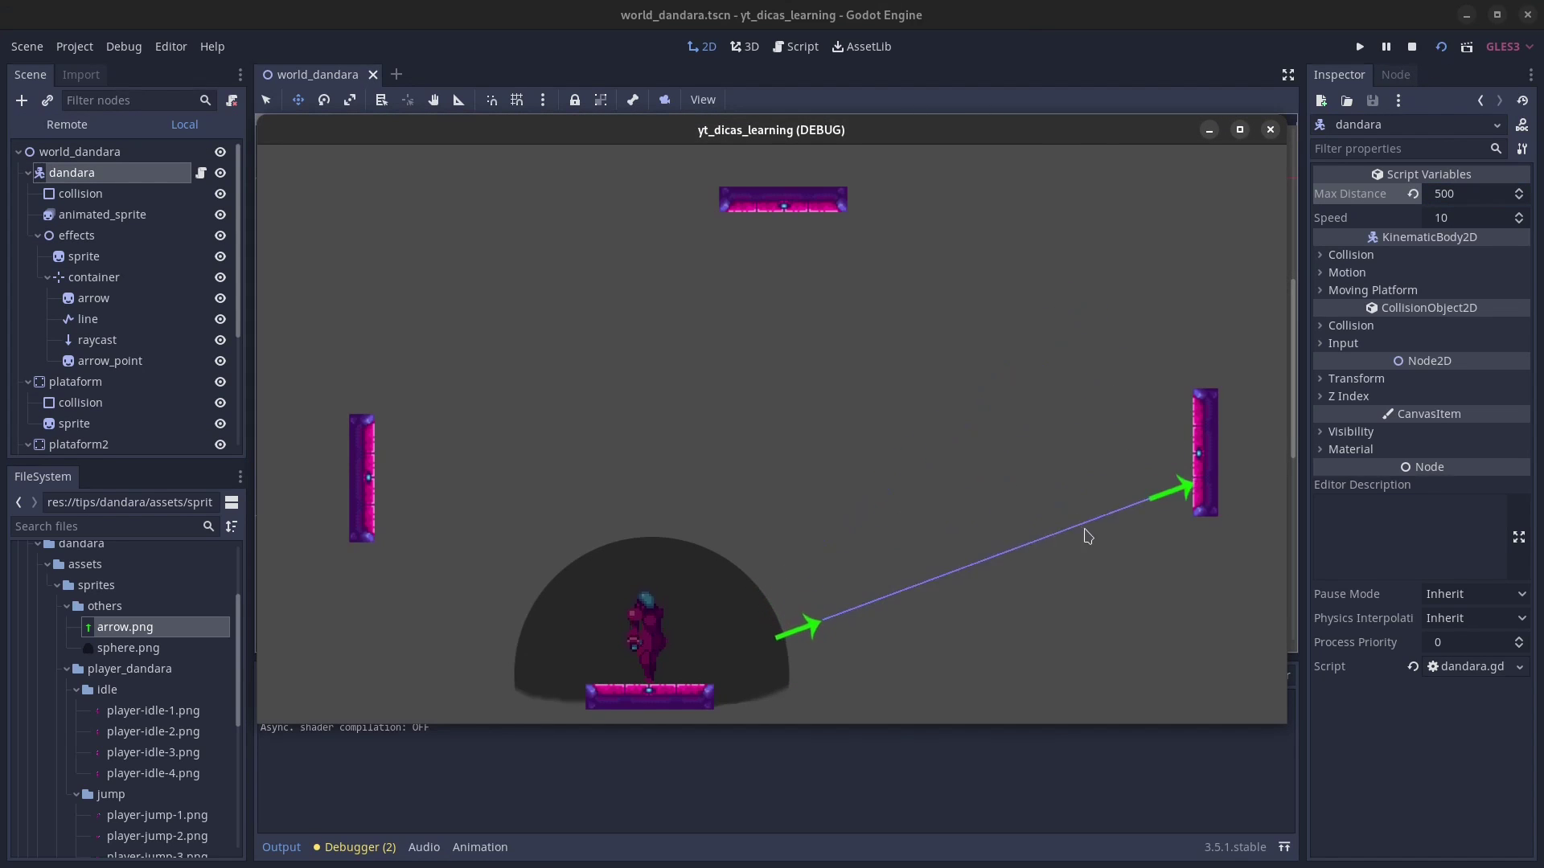
pyautogui.moveTo(965, 408); pyautogui.dragTo(1099, 546)
pyautogui.moveTo(948, 482)
pyautogui.mouseDown()
pyautogui.moveTo(978, 311)
pyautogui.moveTo(968, 327)
pyautogui.mouseUp()
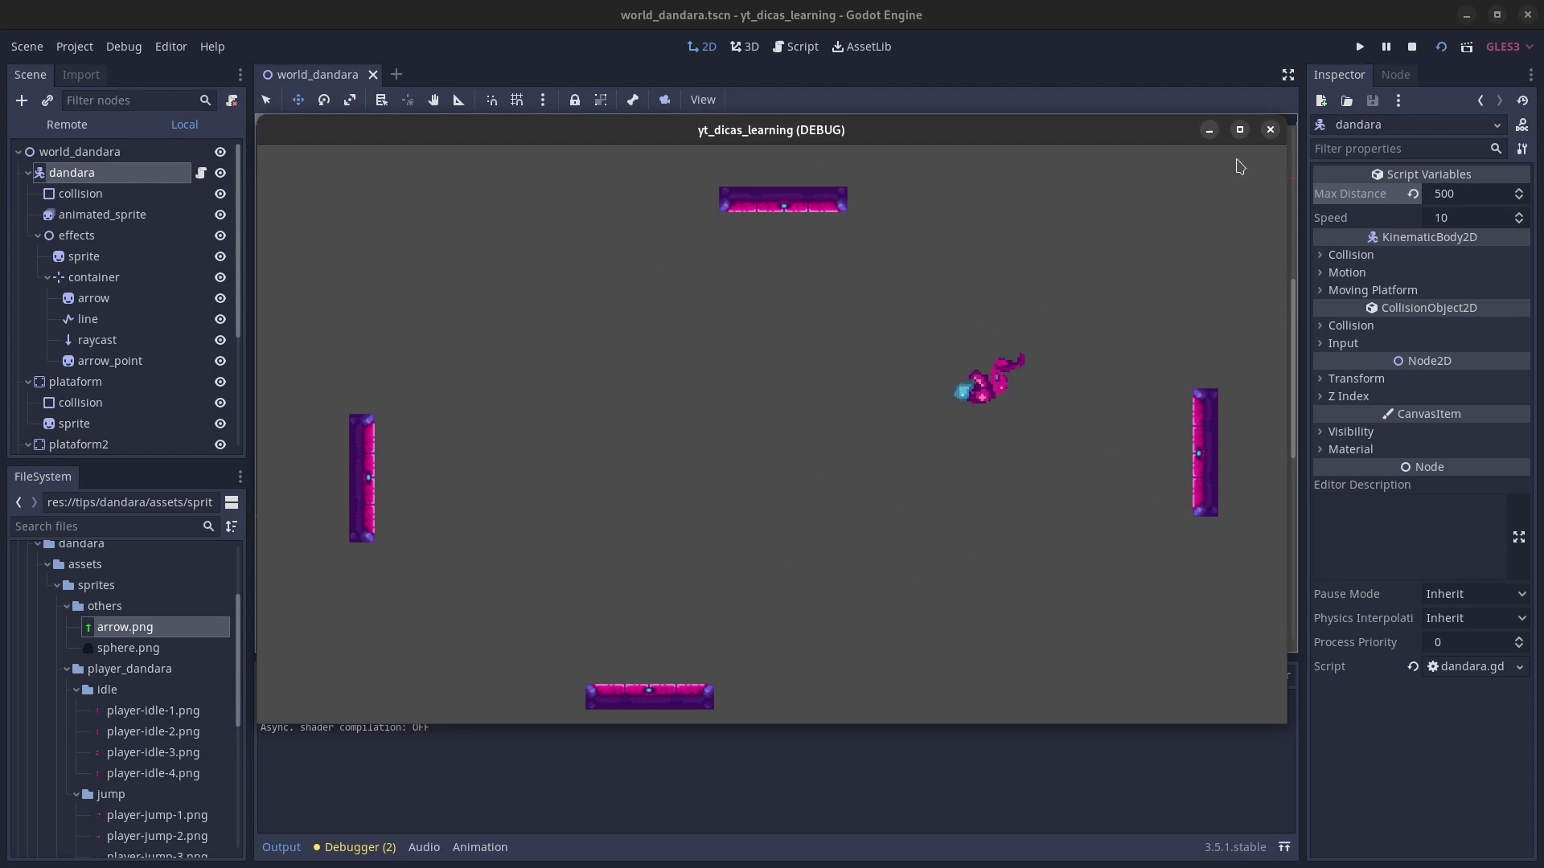
pyautogui.press('F8')
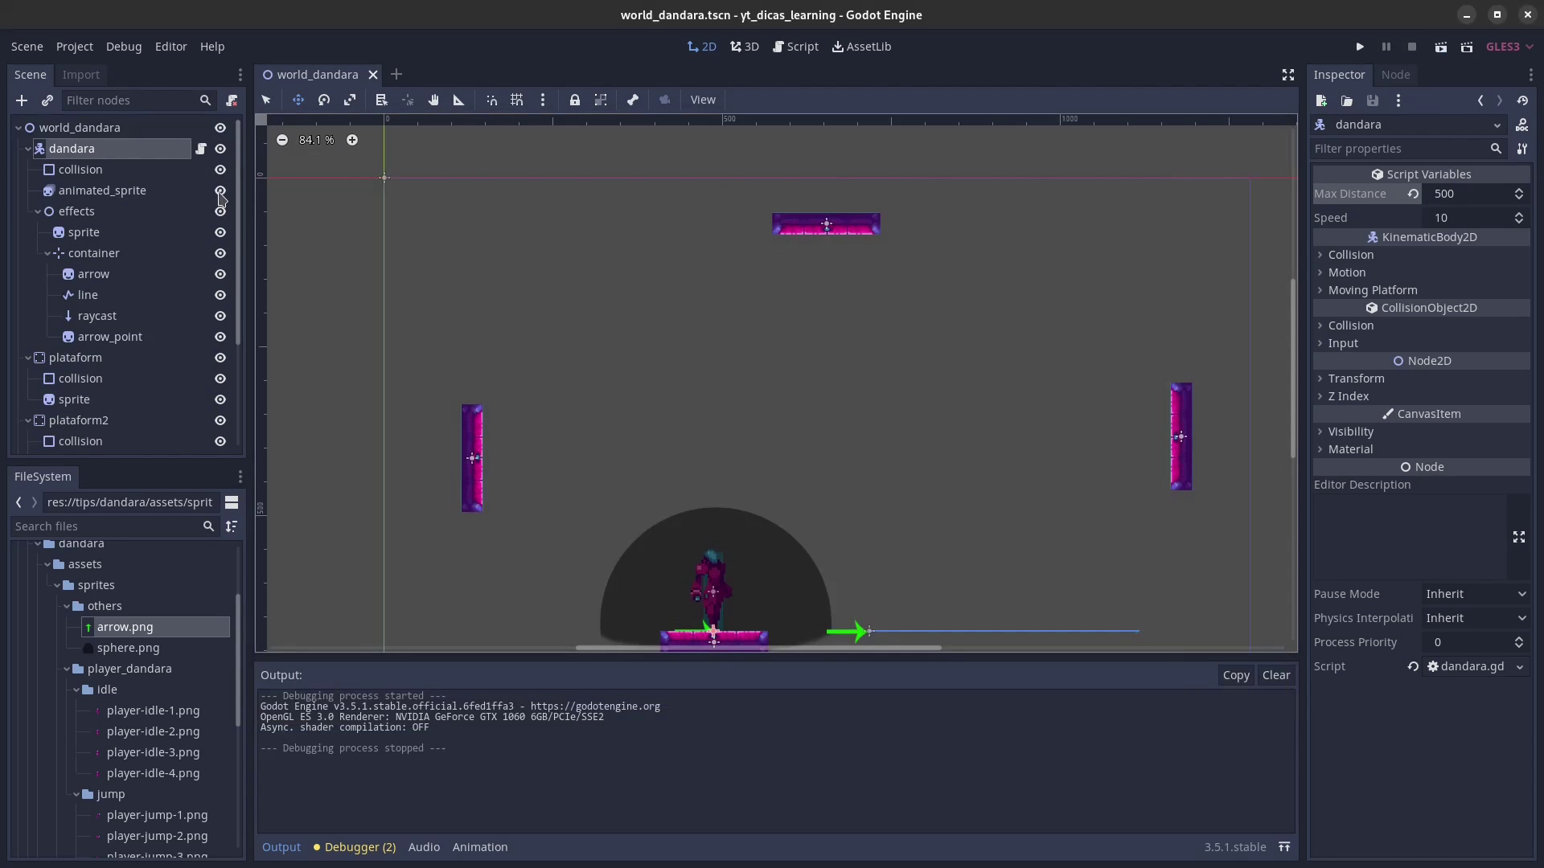
# Step: Hide the aiming effects node and playtest jumps to the left wall, top platform and right wall
pyautogui.click(220, 211)
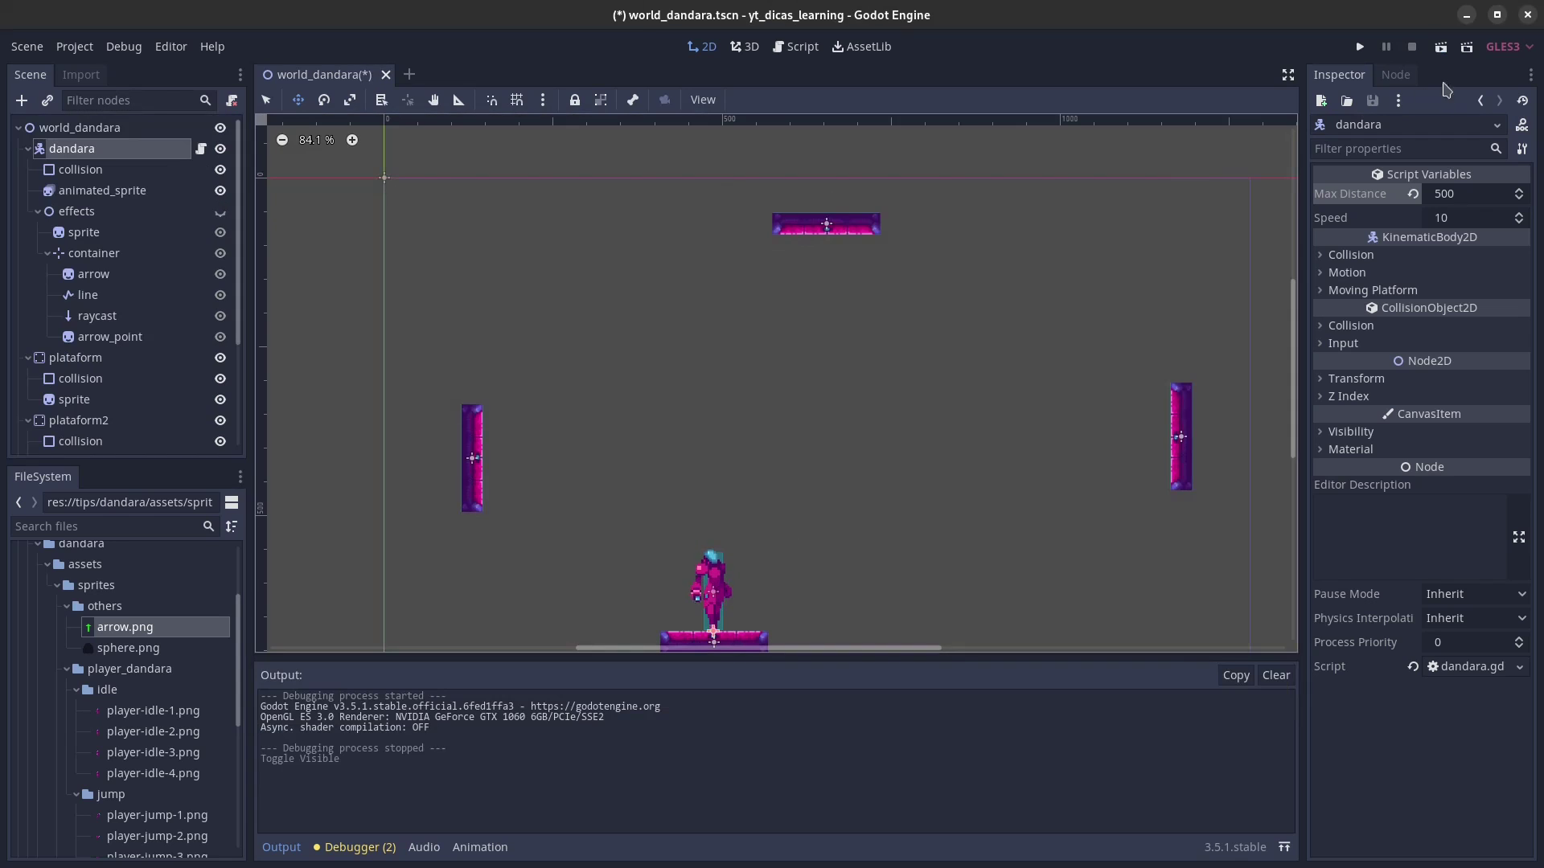
pyautogui.press('F6')
pyautogui.moveTo(451, 420); pyautogui.dragTo(488, 500)
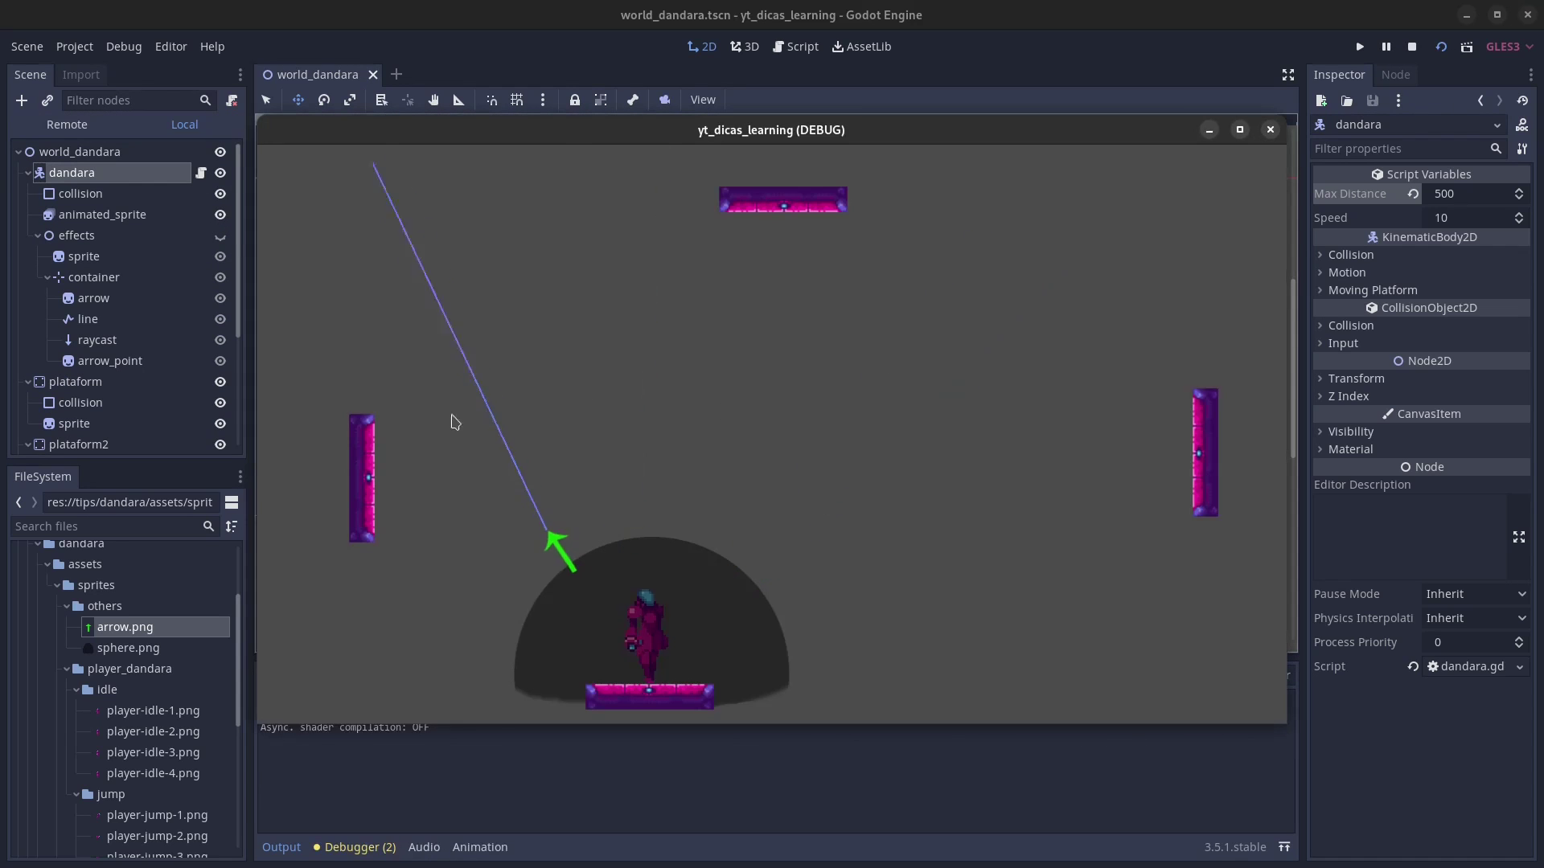
pyautogui.moveTo(700, 406); pyautogui.dragTo(727, 333)
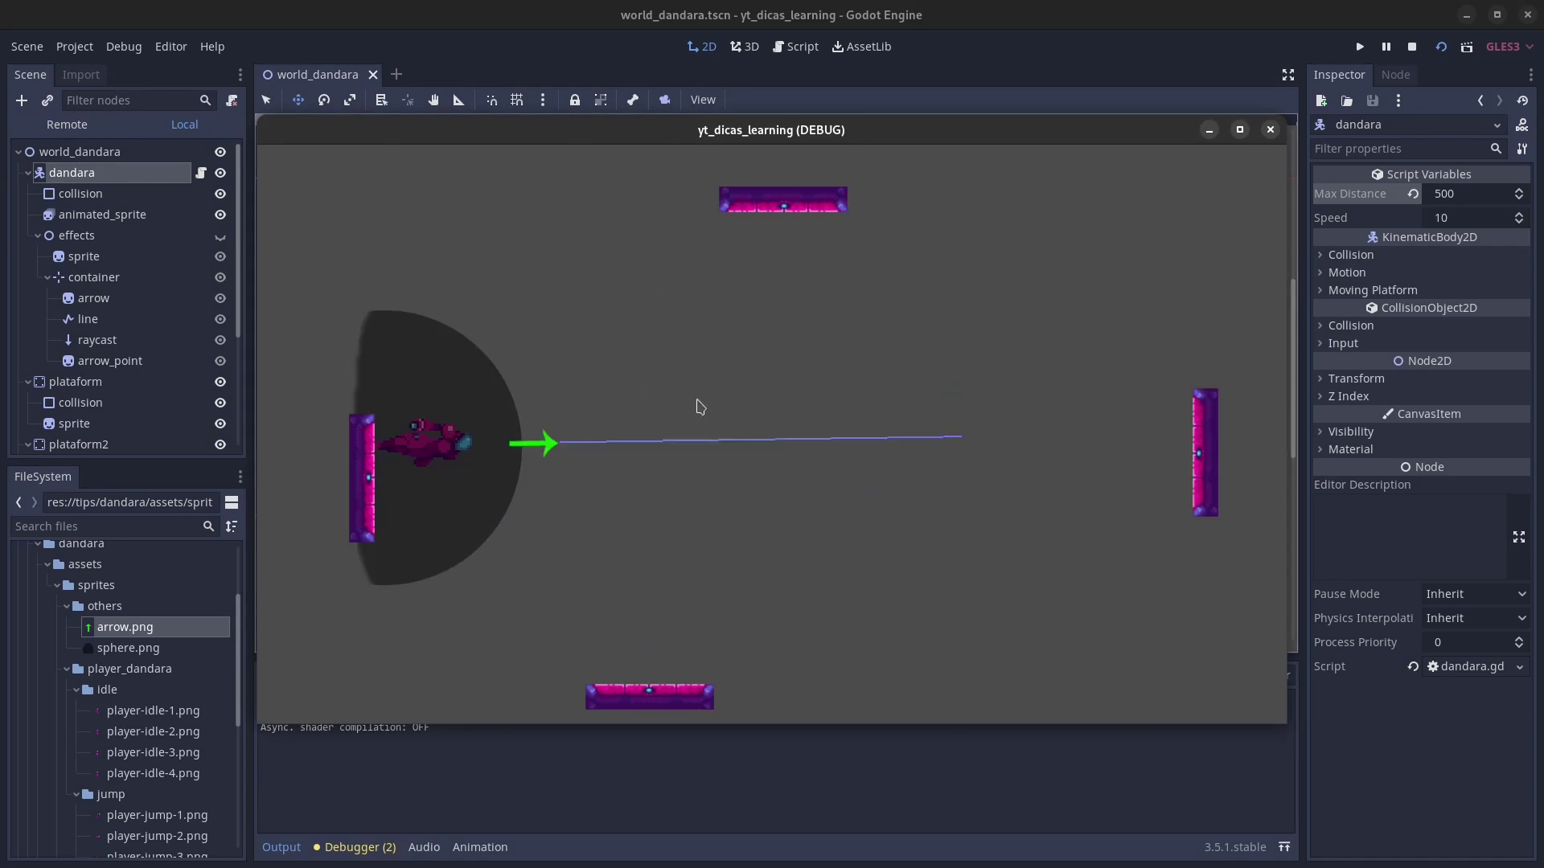
pyautogui.moveTo(831, 420); pyautogui.dragTo(1148, 430)
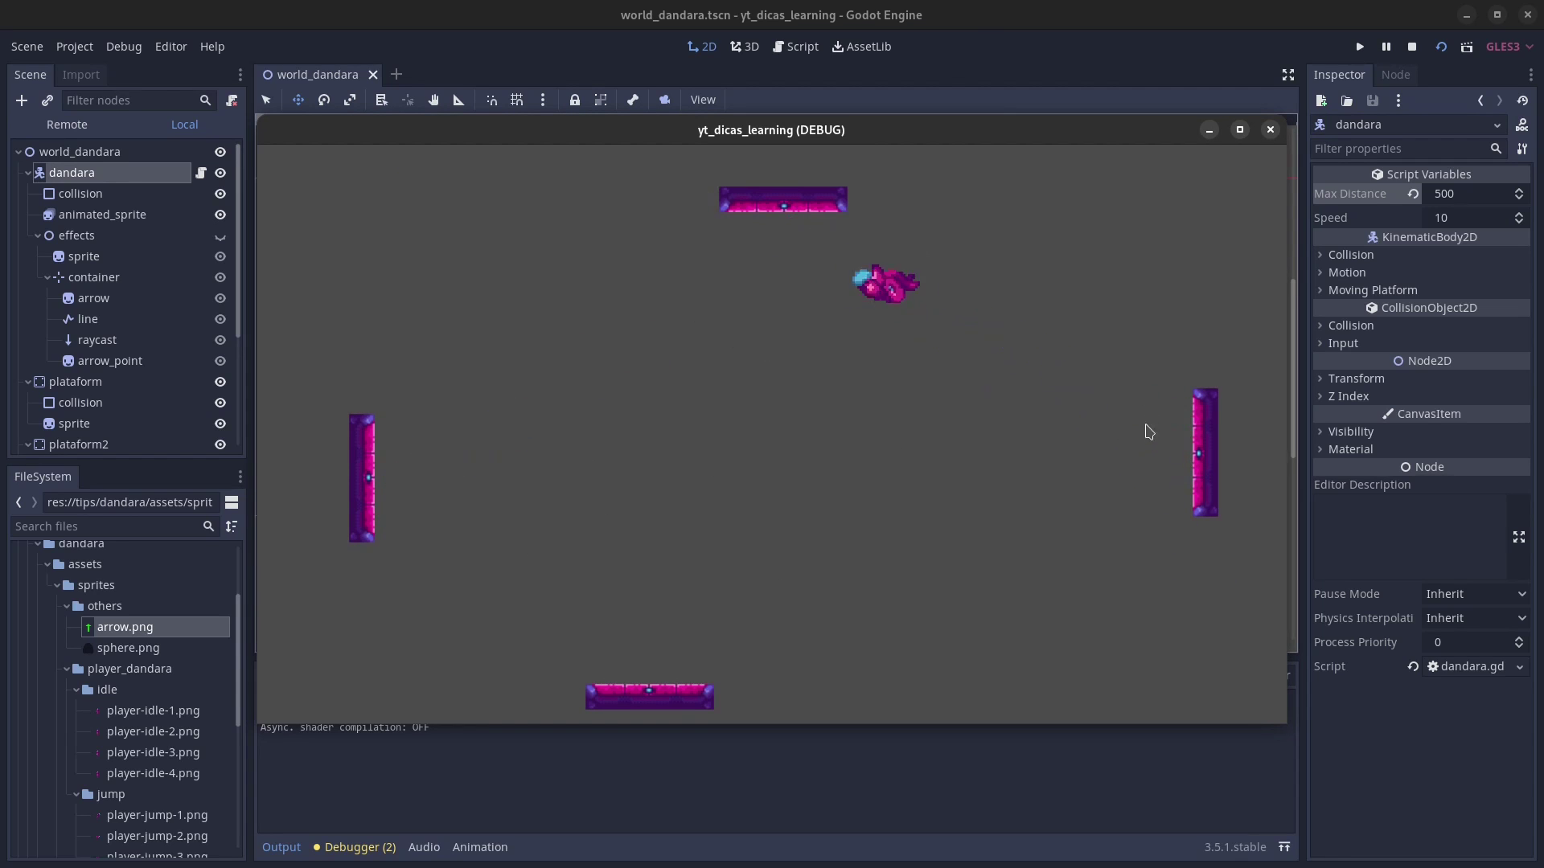
pyautogui.moveTo(888, 554)
pyautogui.mouseDown()
pyautogui.moveTo(851, 563)
pyautogui.moveTo(804, 635)
pyautogui.mouseUp()
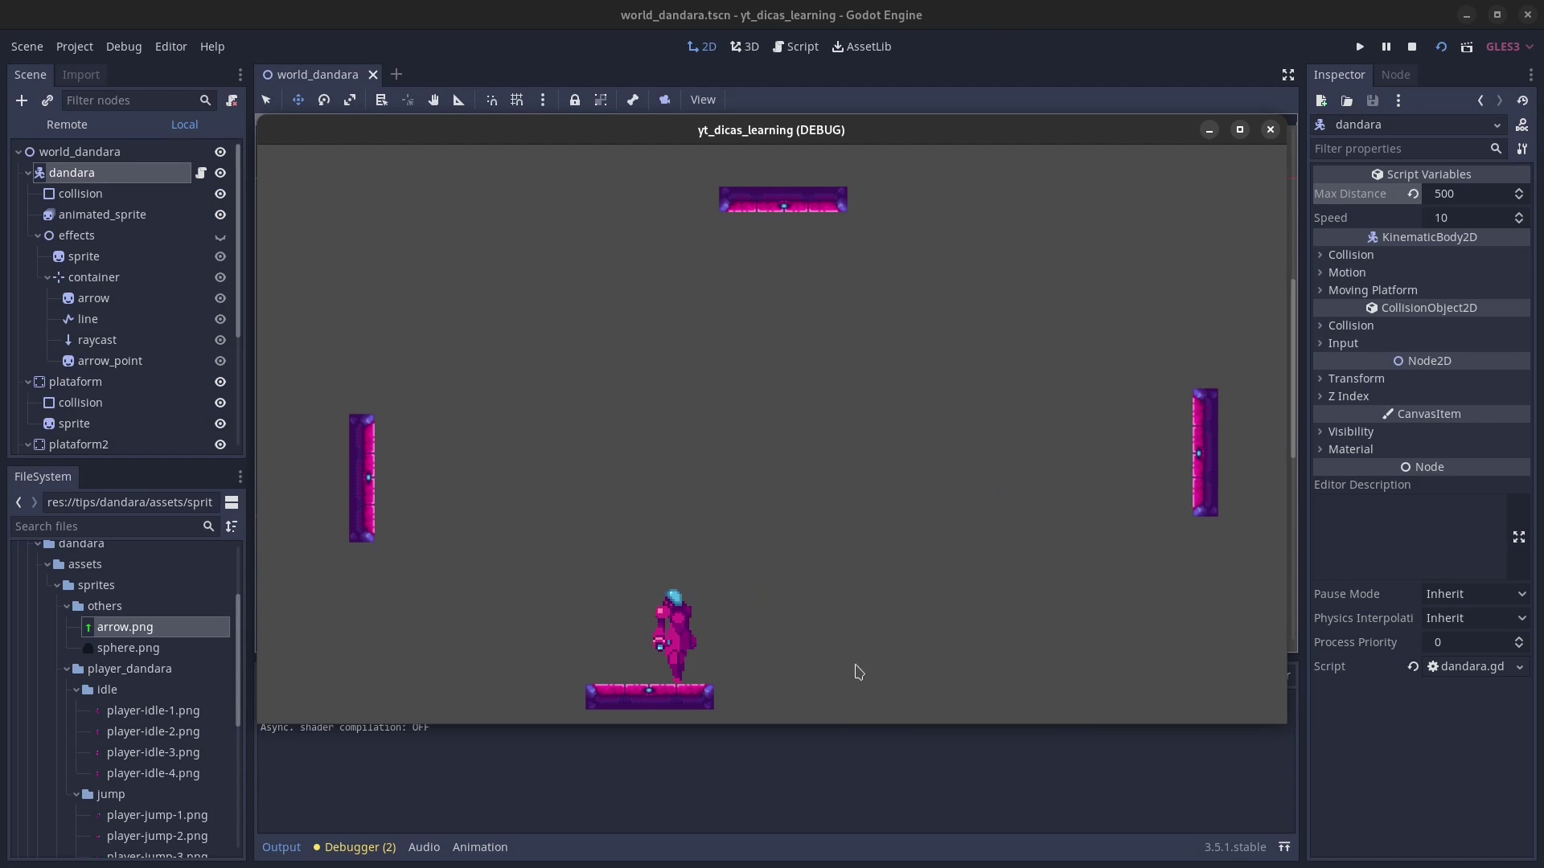
pyautogui.click(1270, 130)
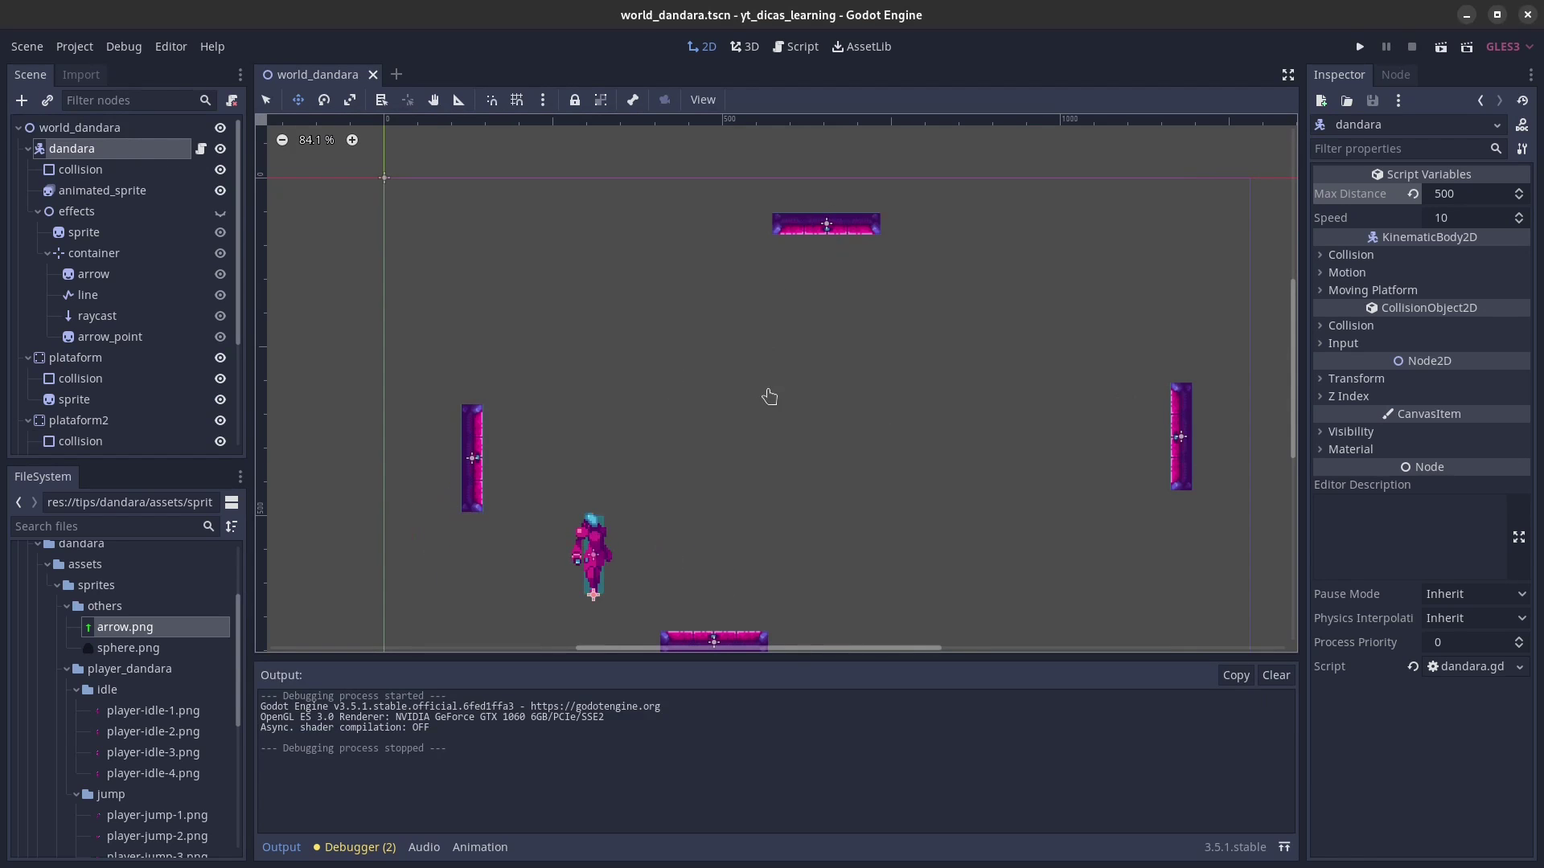
# Step: Undo the character's move, rerun, jump left wall then down to the floor, and return to dandara.gd
pyautogui.hotkey('ctrl', 'z')
pyautogui.click(1441, 48)
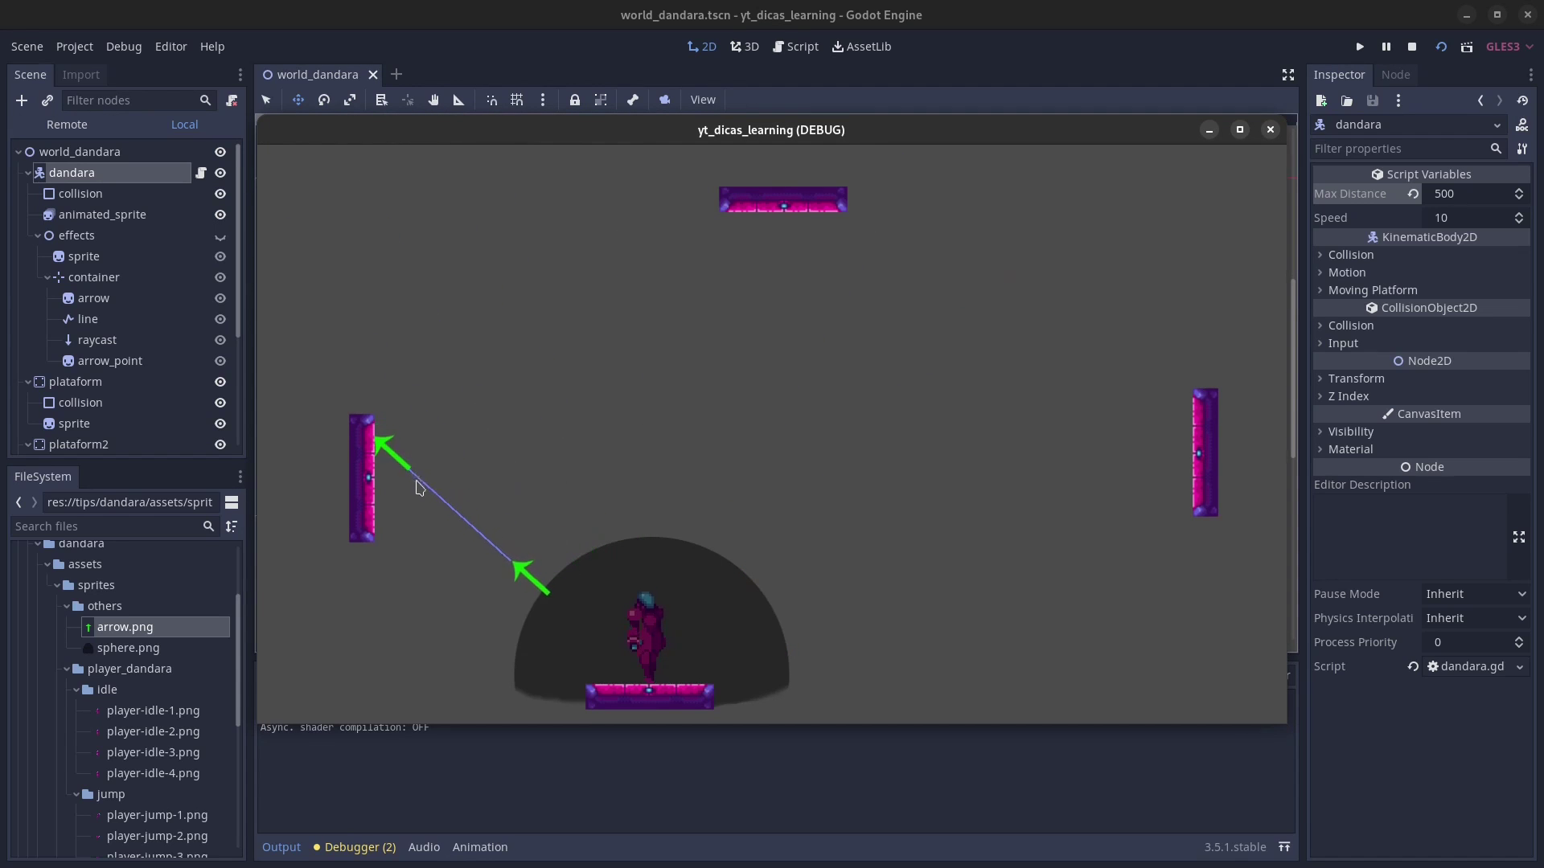
pyautogui.click(424, 475)
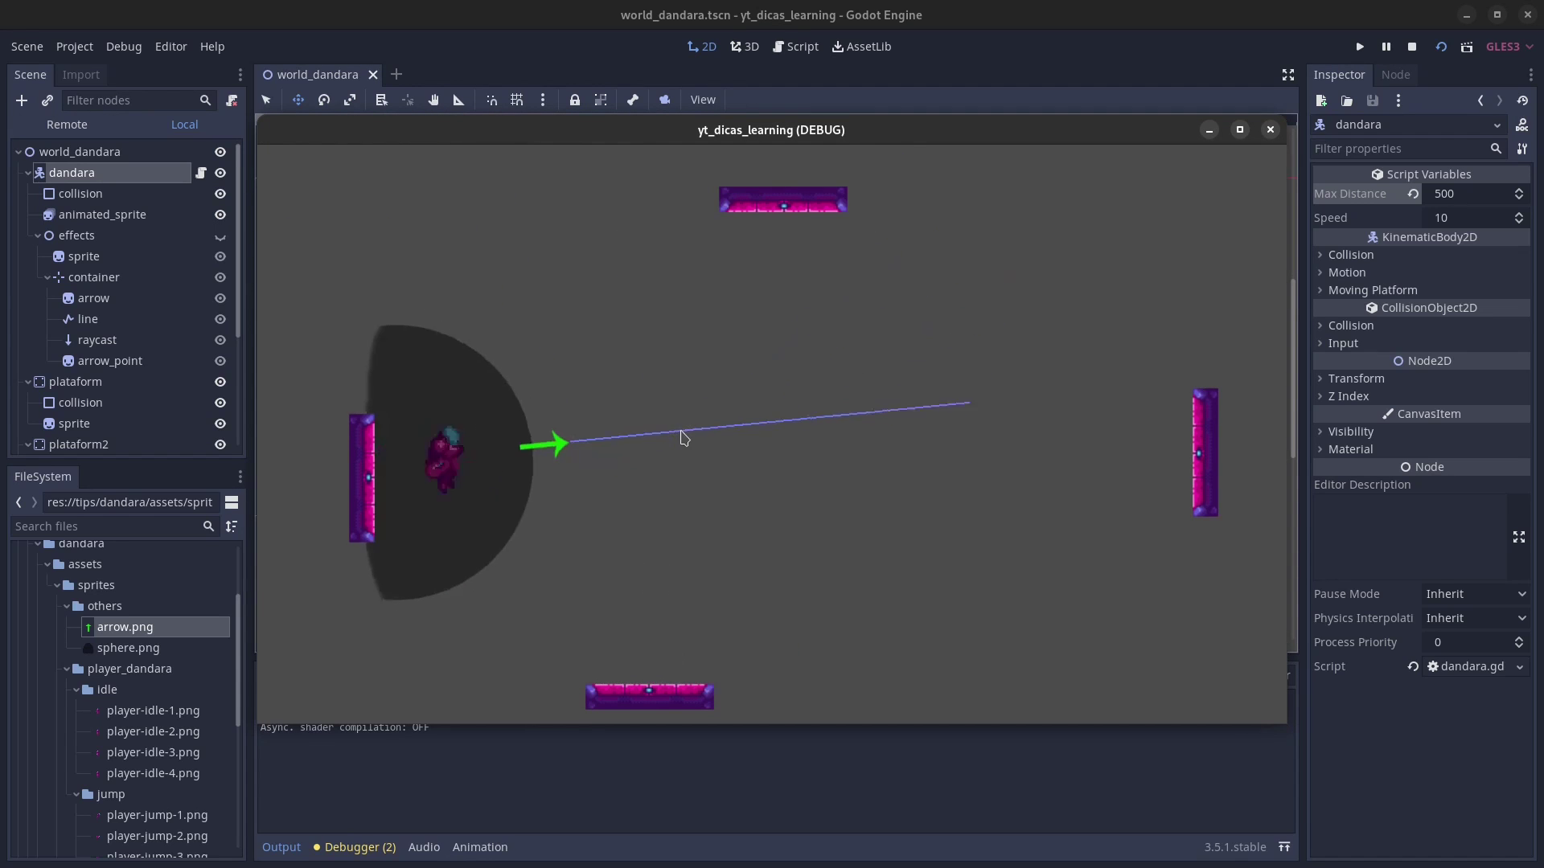
pyautogui.click(541, 395)
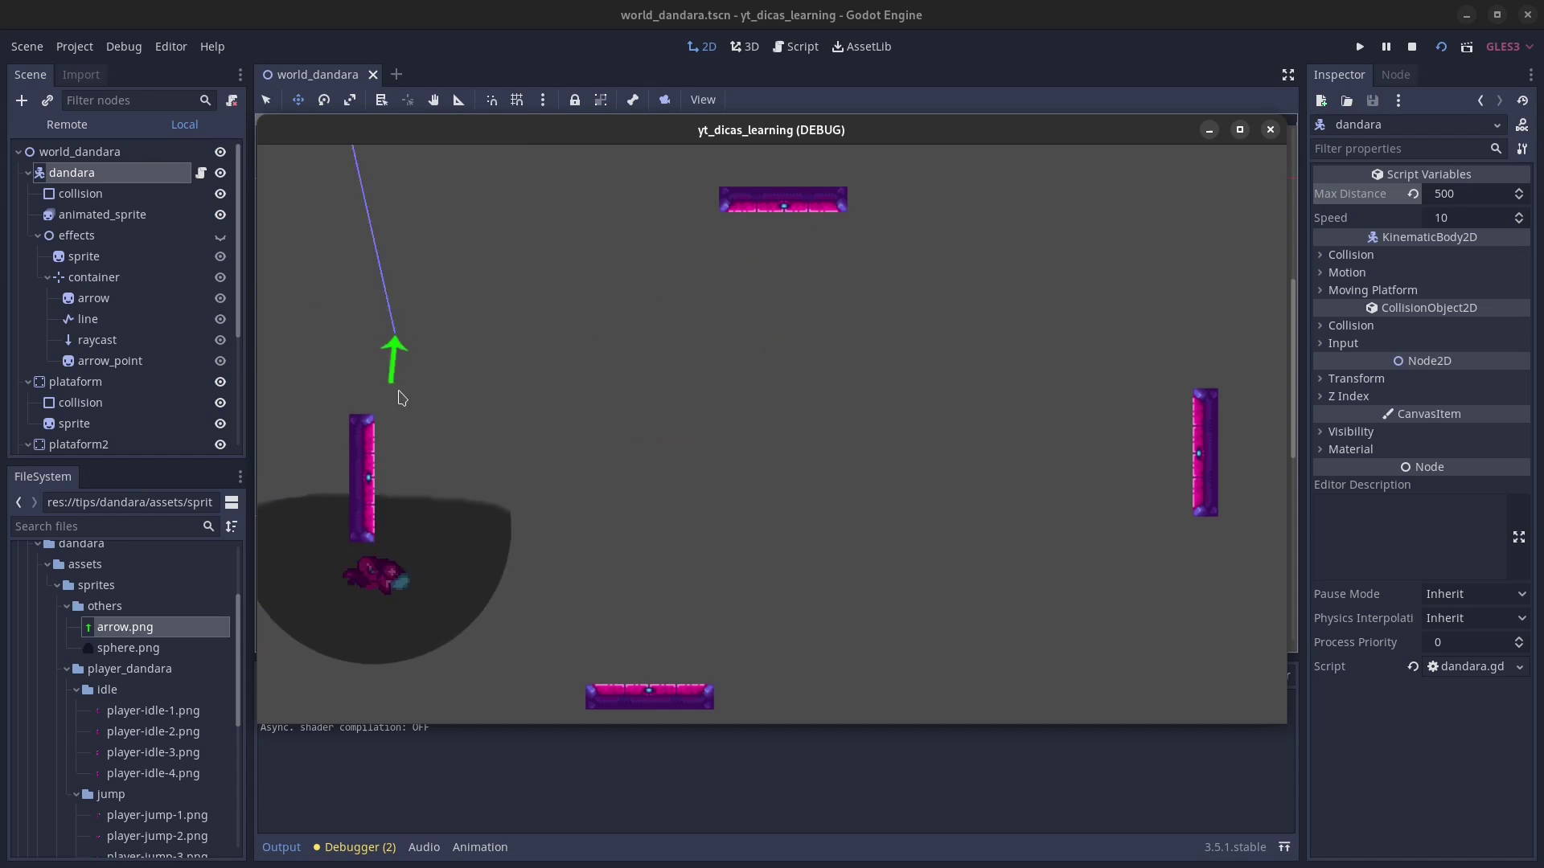
pyautogui.click(640, 624)
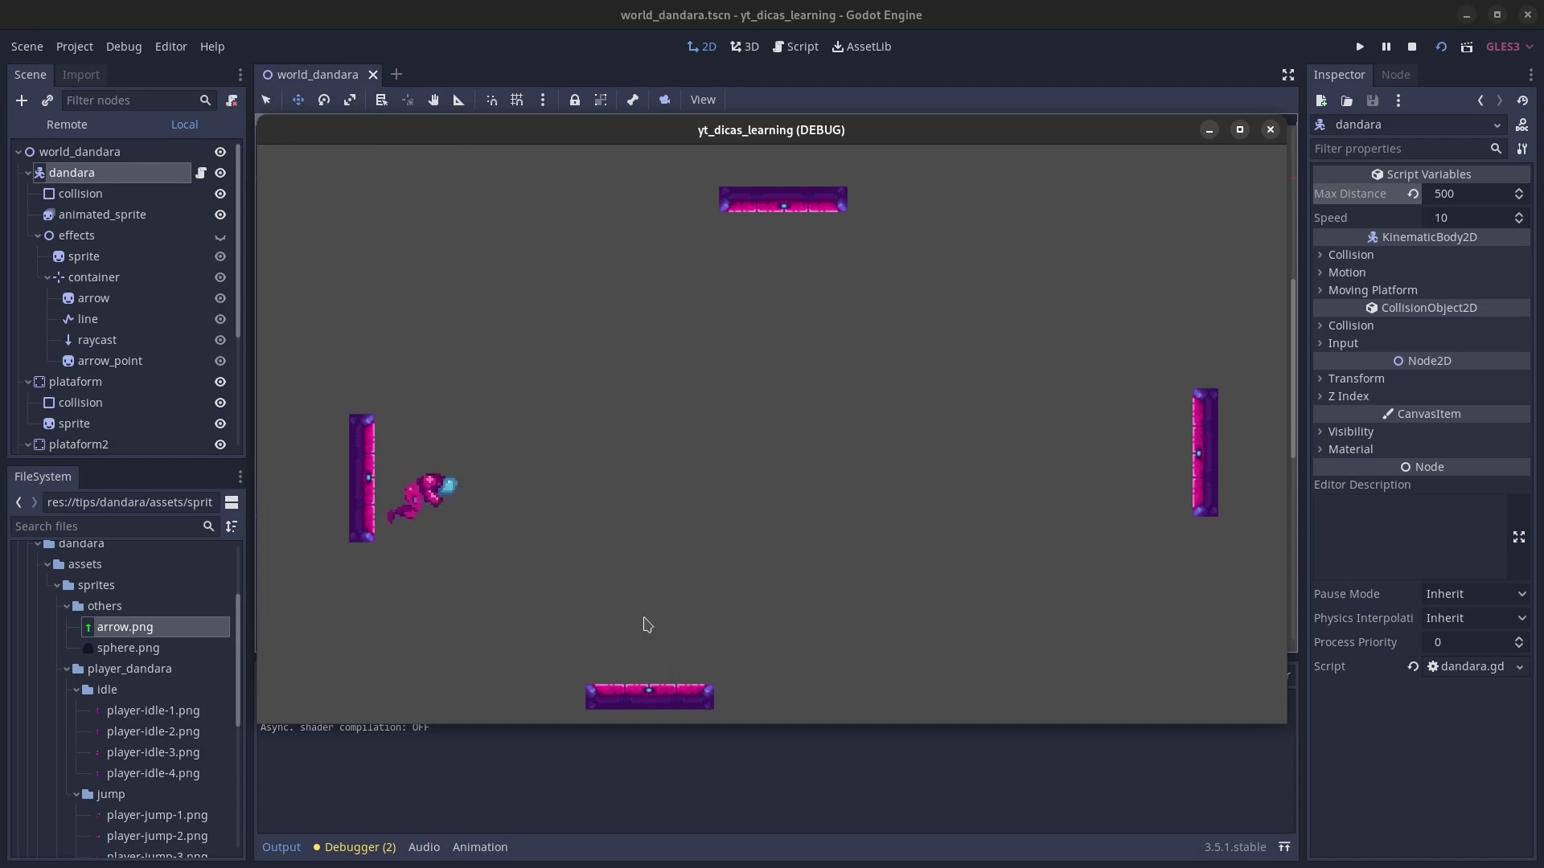
pyautogui.click(1268, 131)
pyautogui.click(793, 52)
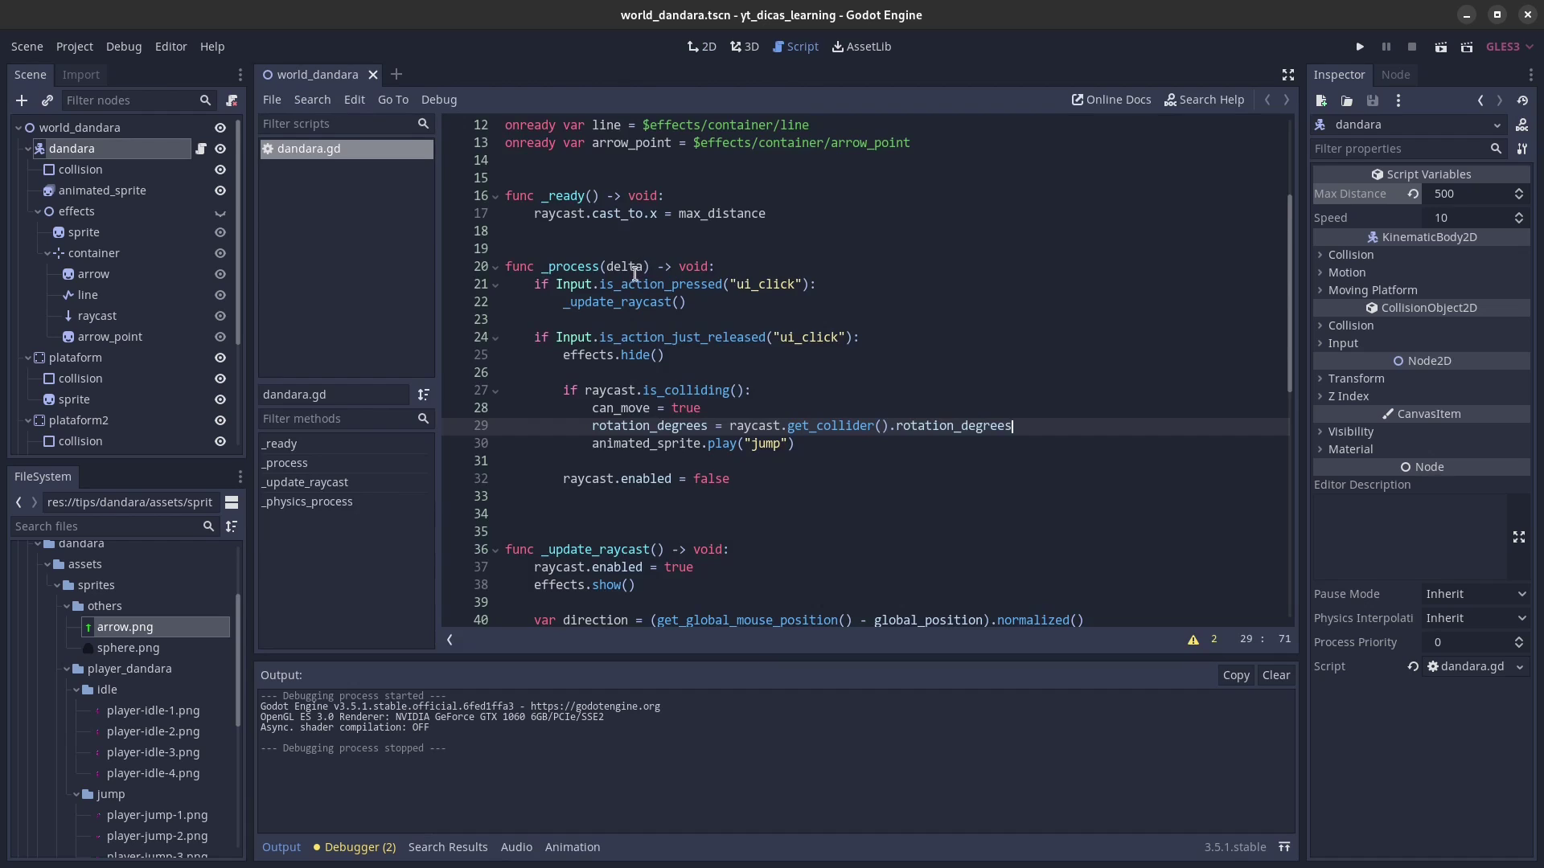
# Step: Add 'and not can_move' to line 21's ui_click condition, then run the scene
pyautogui.click(807, 284)
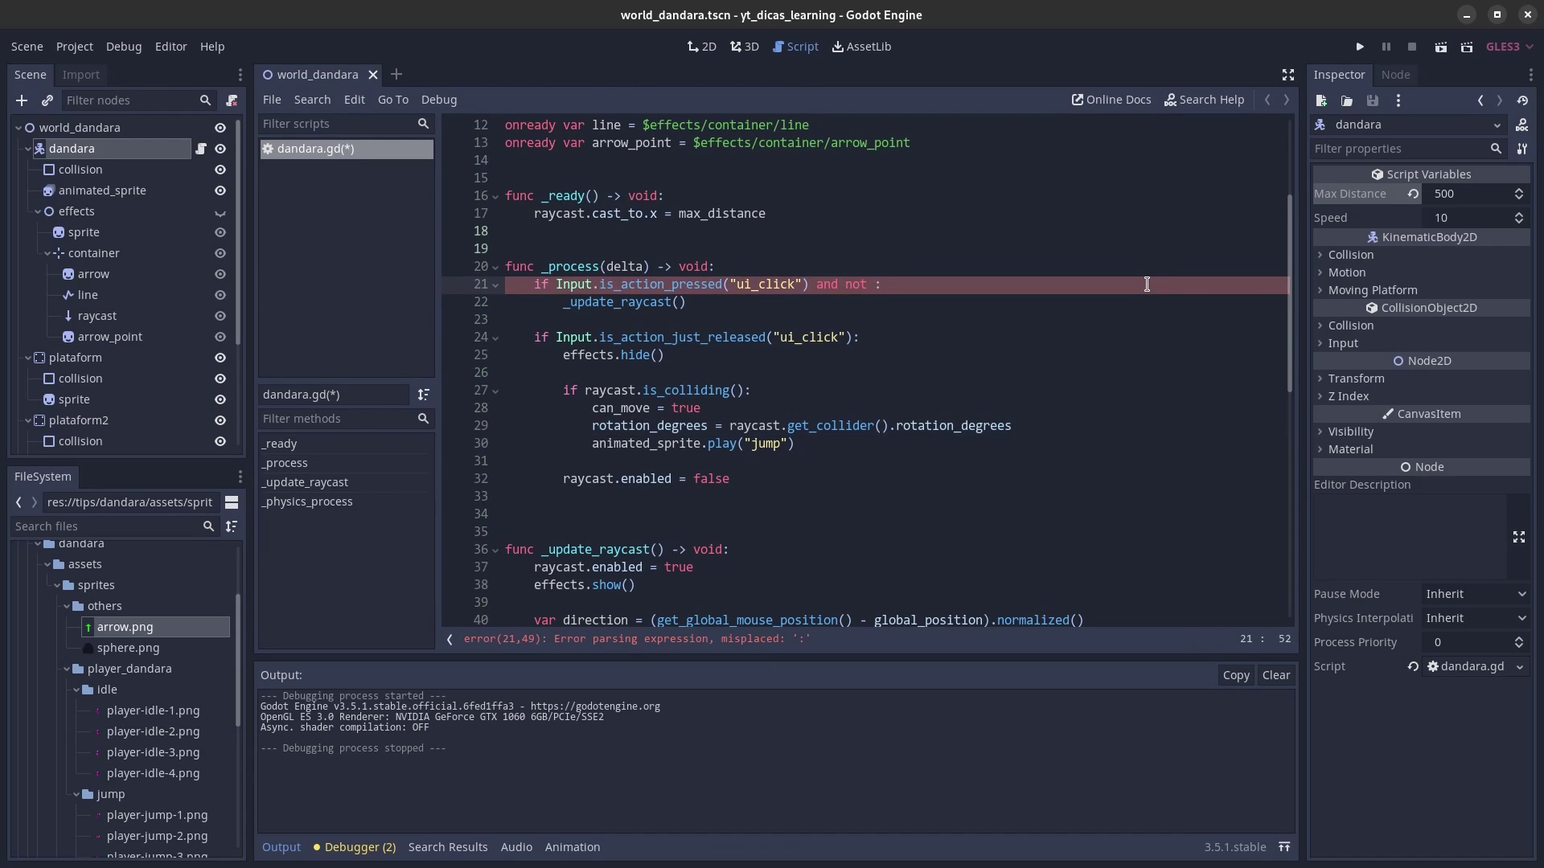
pyautogui.press('BackSpace')
pyautogui.press('BackSpace')
pyautogui.write('an')
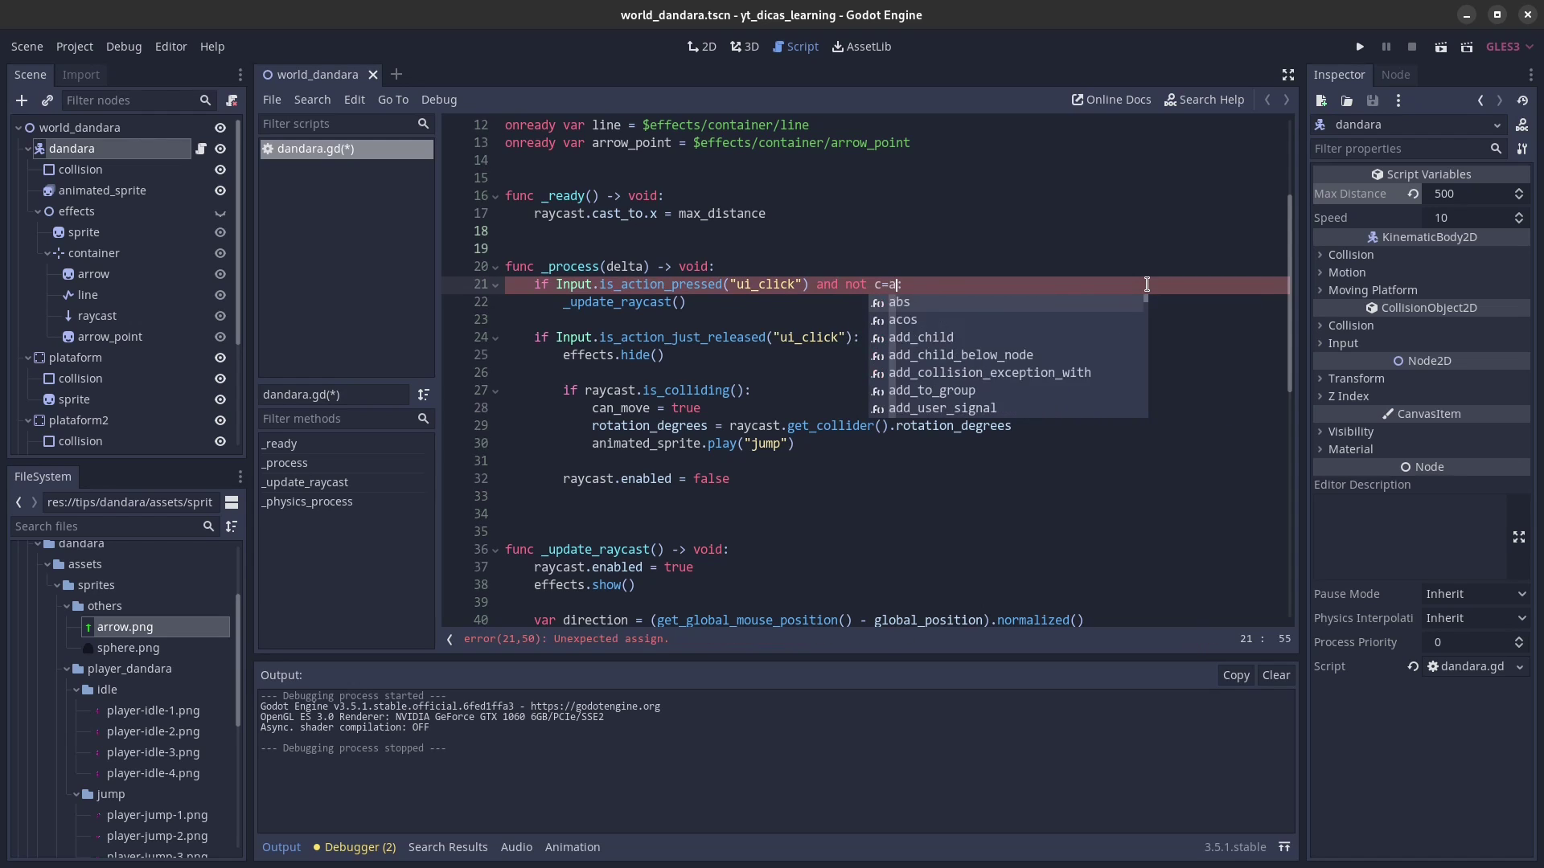
pyautogui.press('Return')
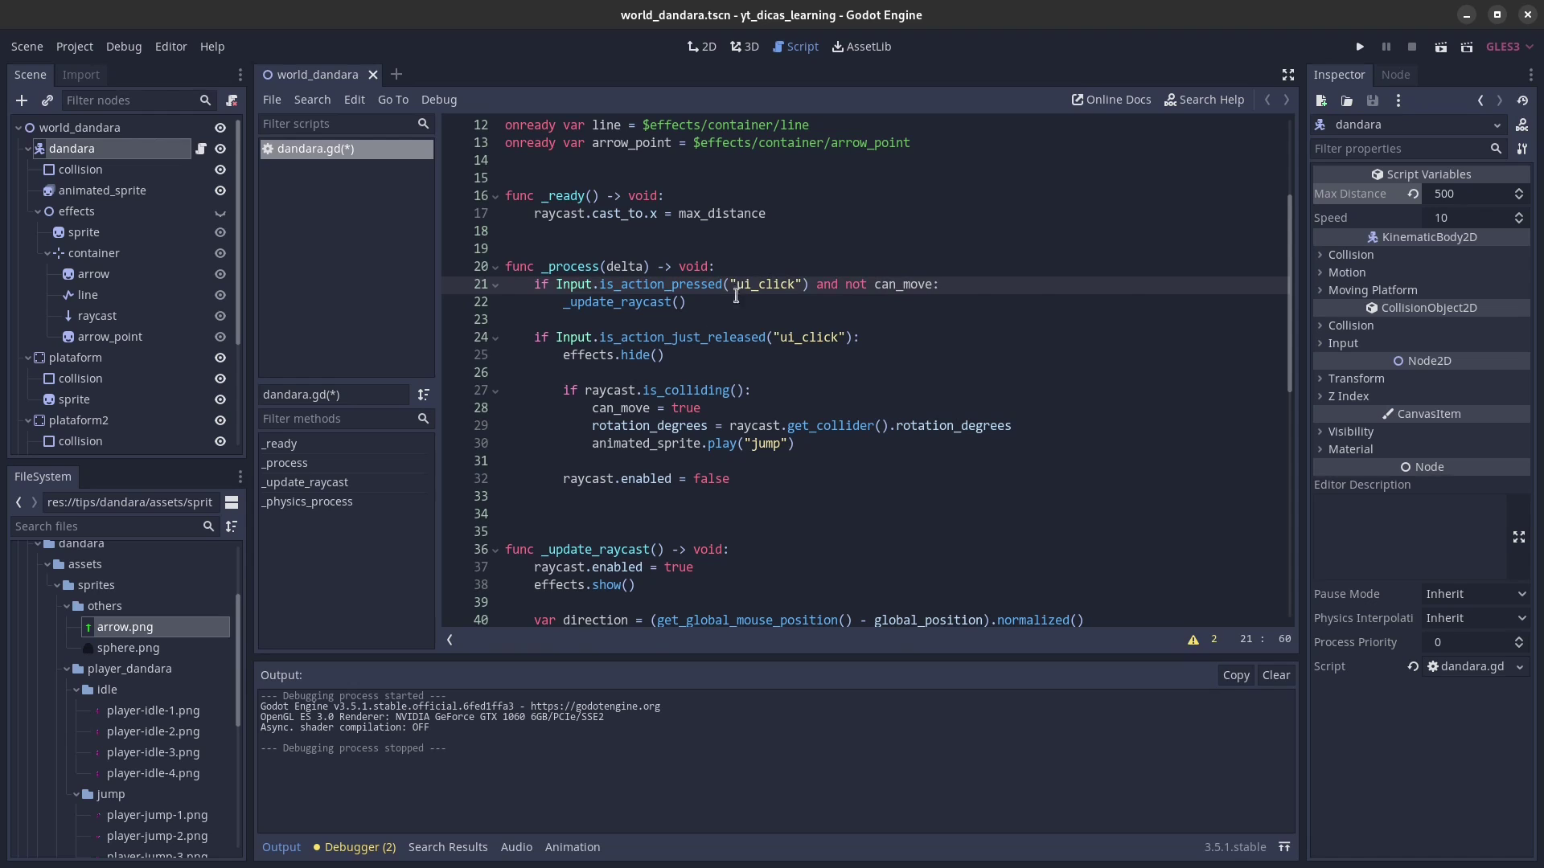
pyautogui.click(1441, 48)
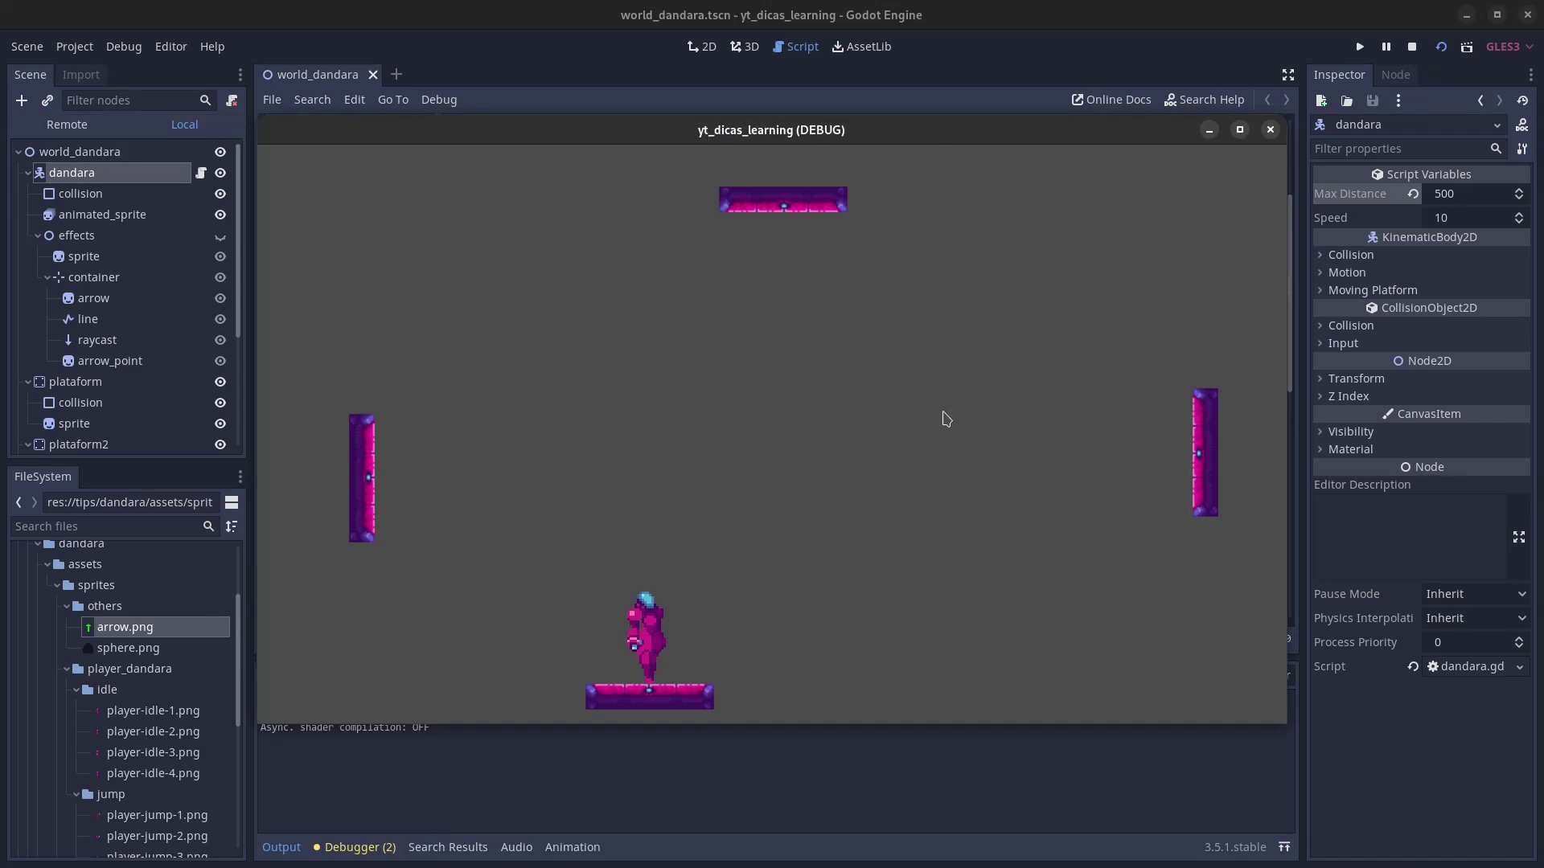
# Step: Jump between the top platform, right wall and bottom platform, confirming no mid-jump aiming, then close the game
pyautogui.moveTo(534, 420); pyautogui.dragTo(444, 527)
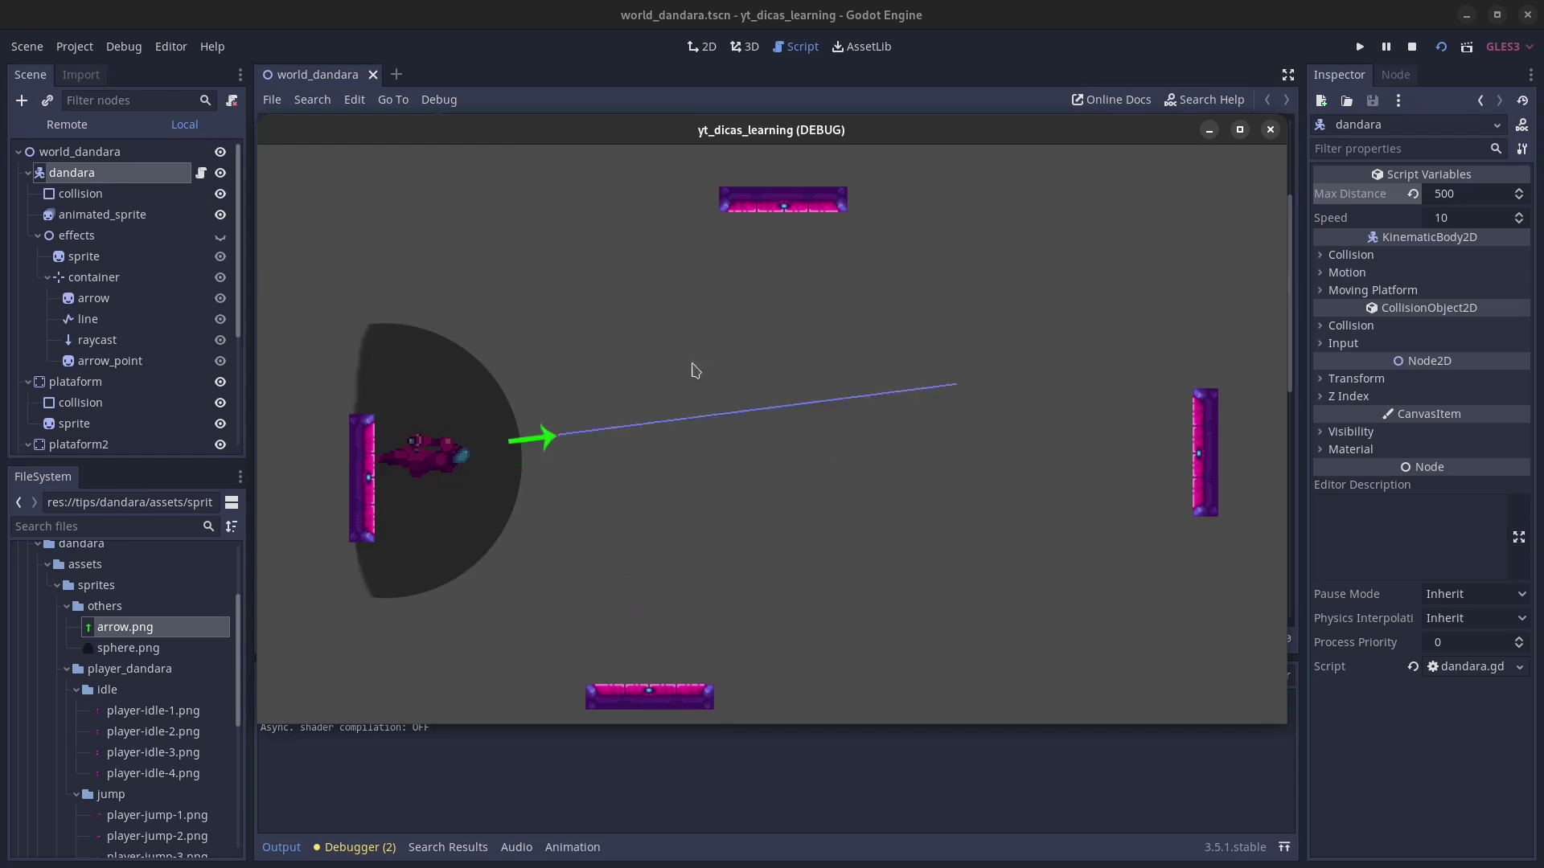
pyautogui.moveTo(682, 406); pyautogui.dragTo(696, 269)
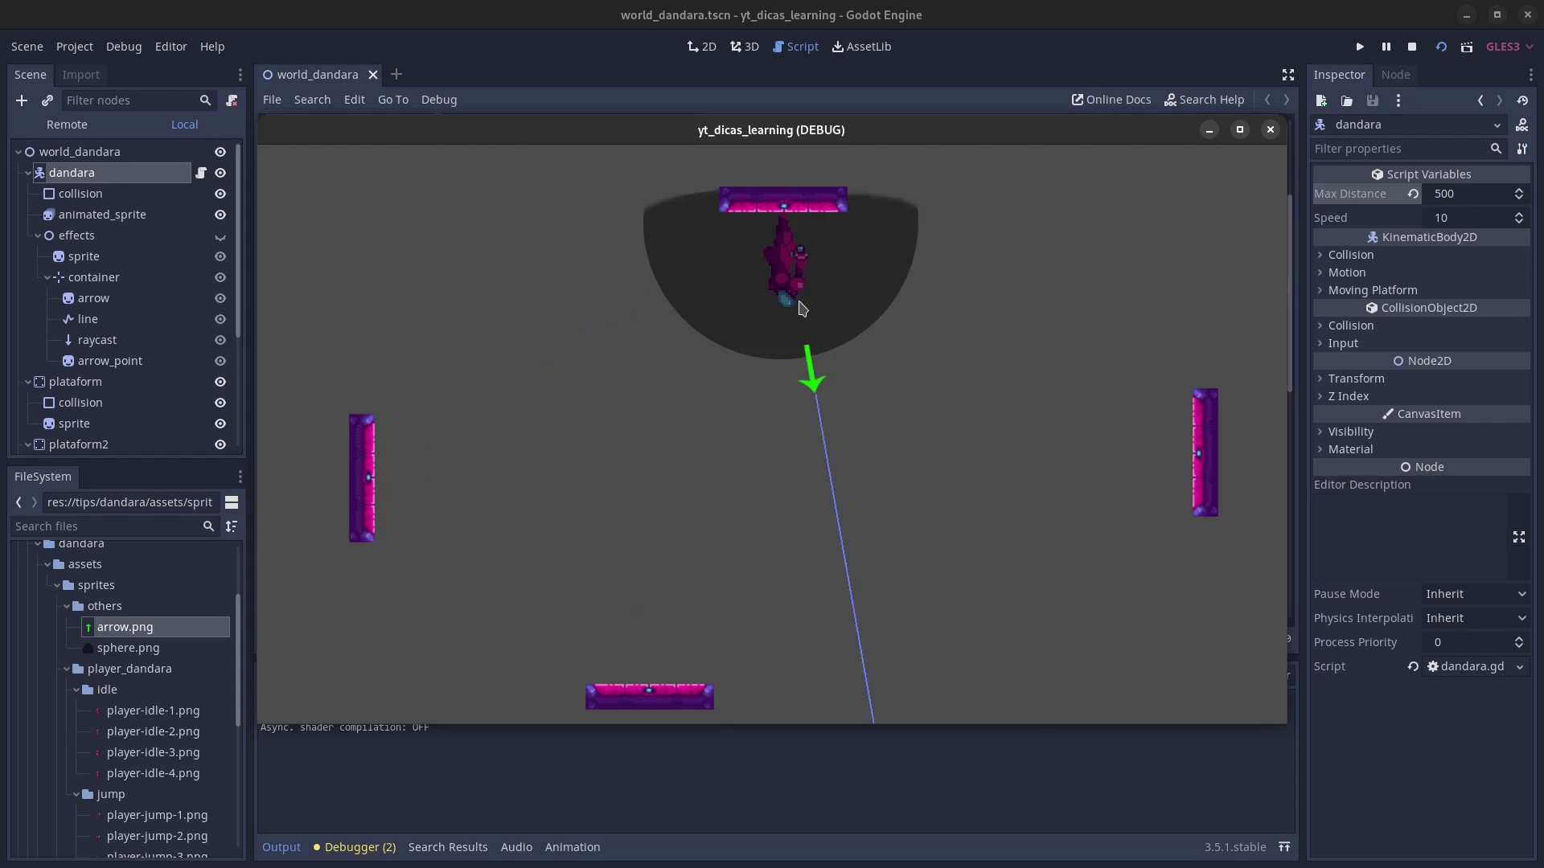
pyautogui.moveTo(800, 308); pyautogui.dragTo(1137, 407)
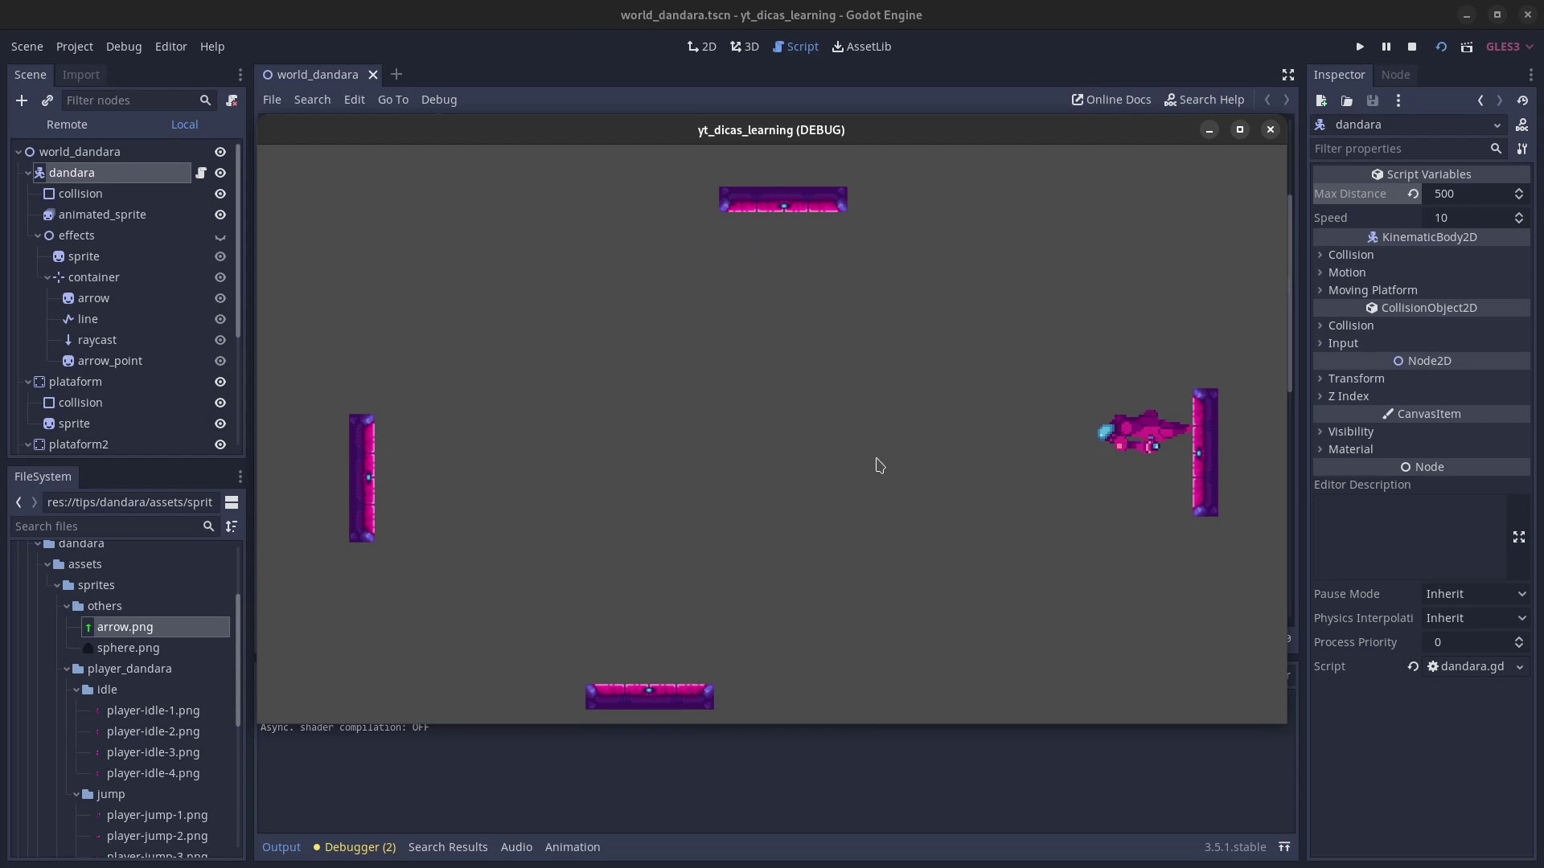
pyautogui.moveTo(878, 466); pyautogui.dragTo(917, 285)
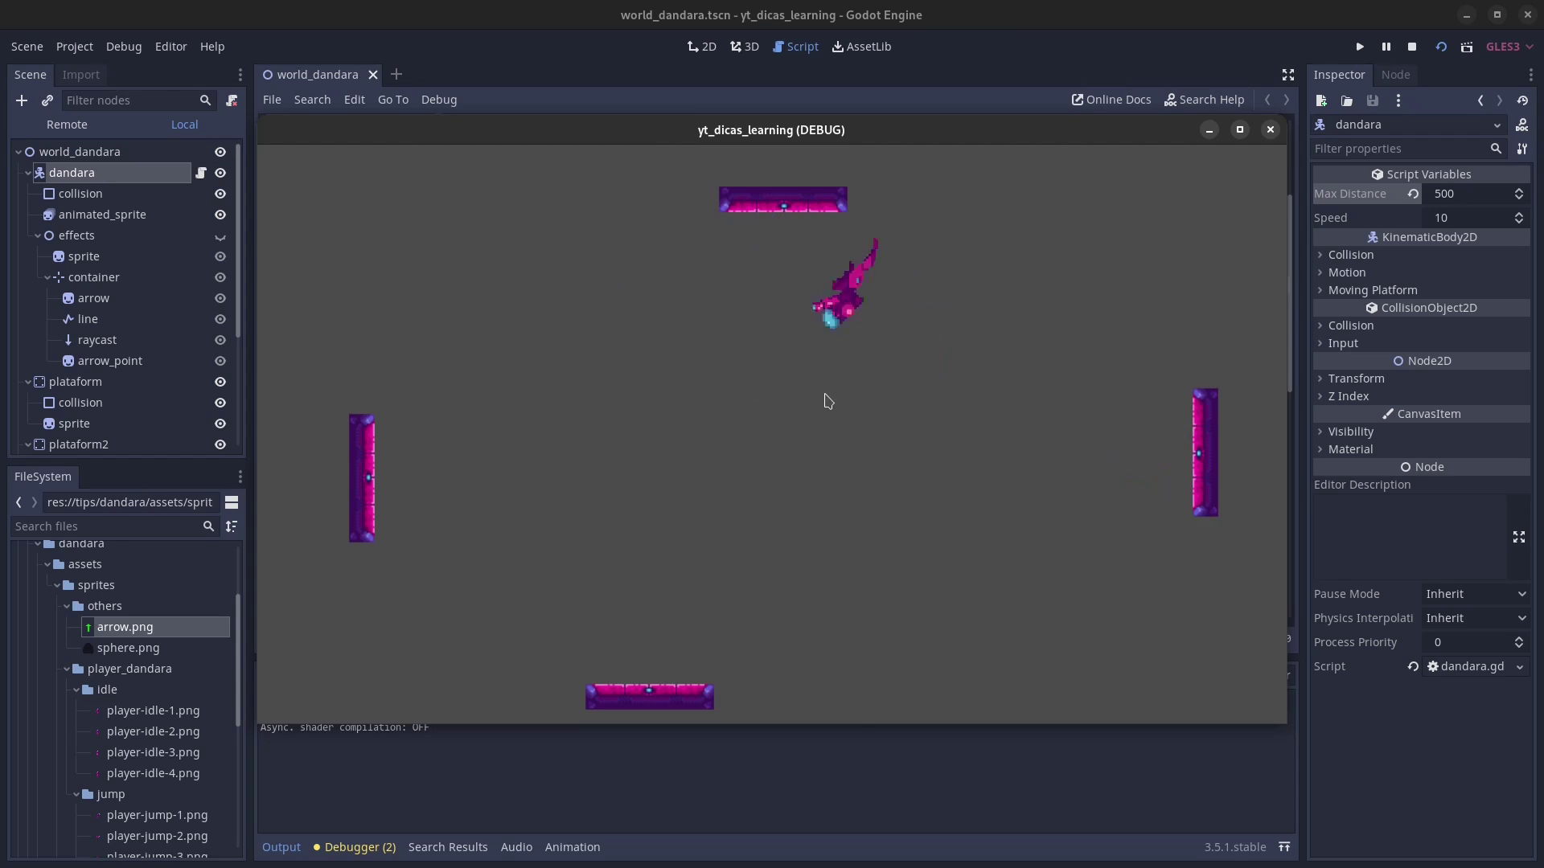
pyautogui.moveTo(828, 400); pyautogui.dragTo(731, 491)
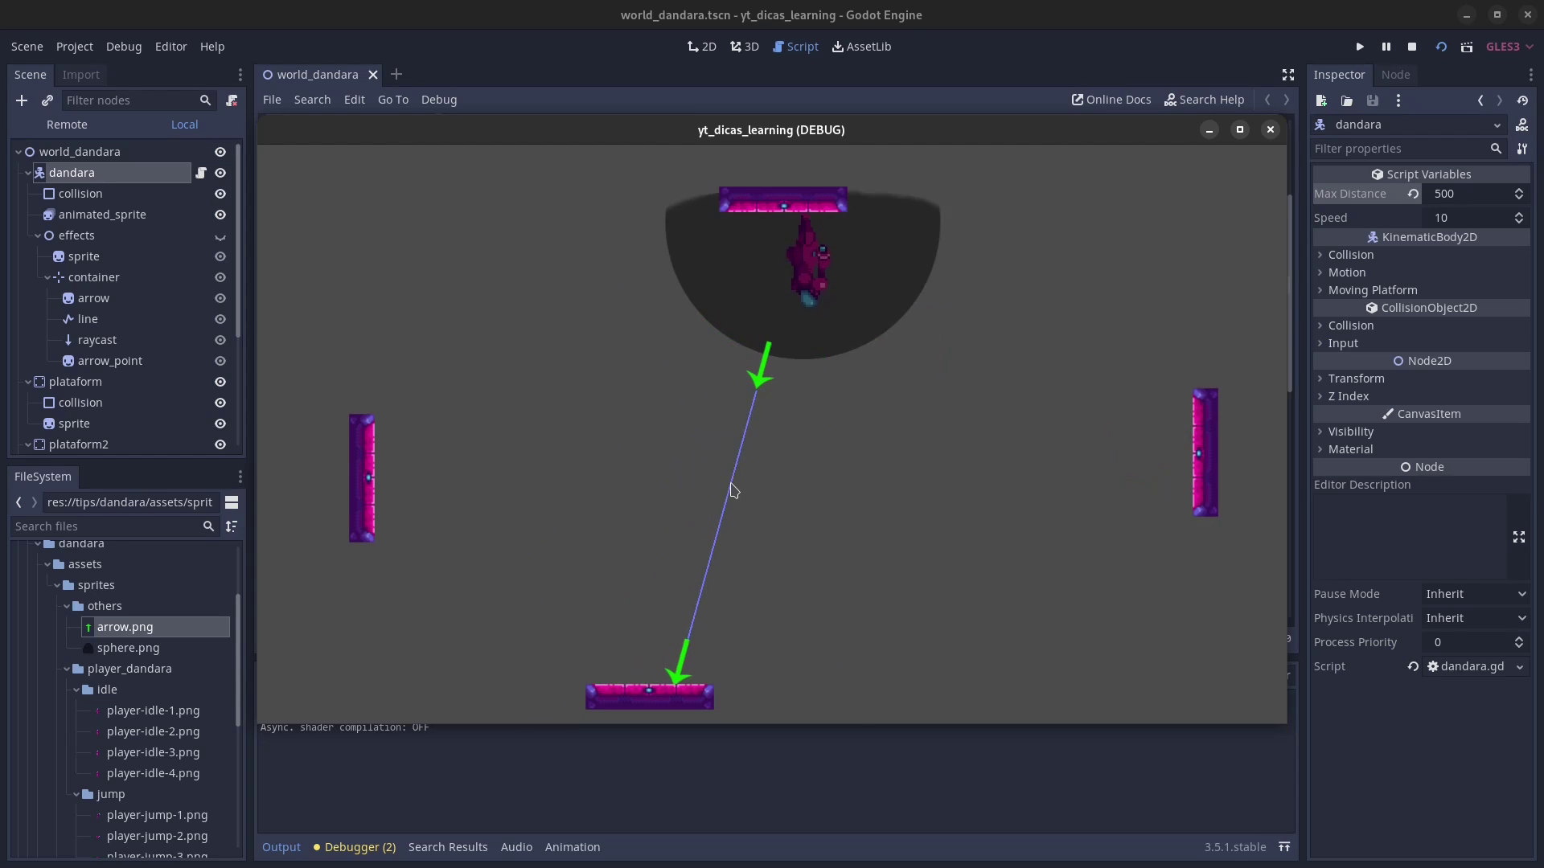
pyautogui.moveTo(732, 490); pyautogui.dragTo(726, 484)
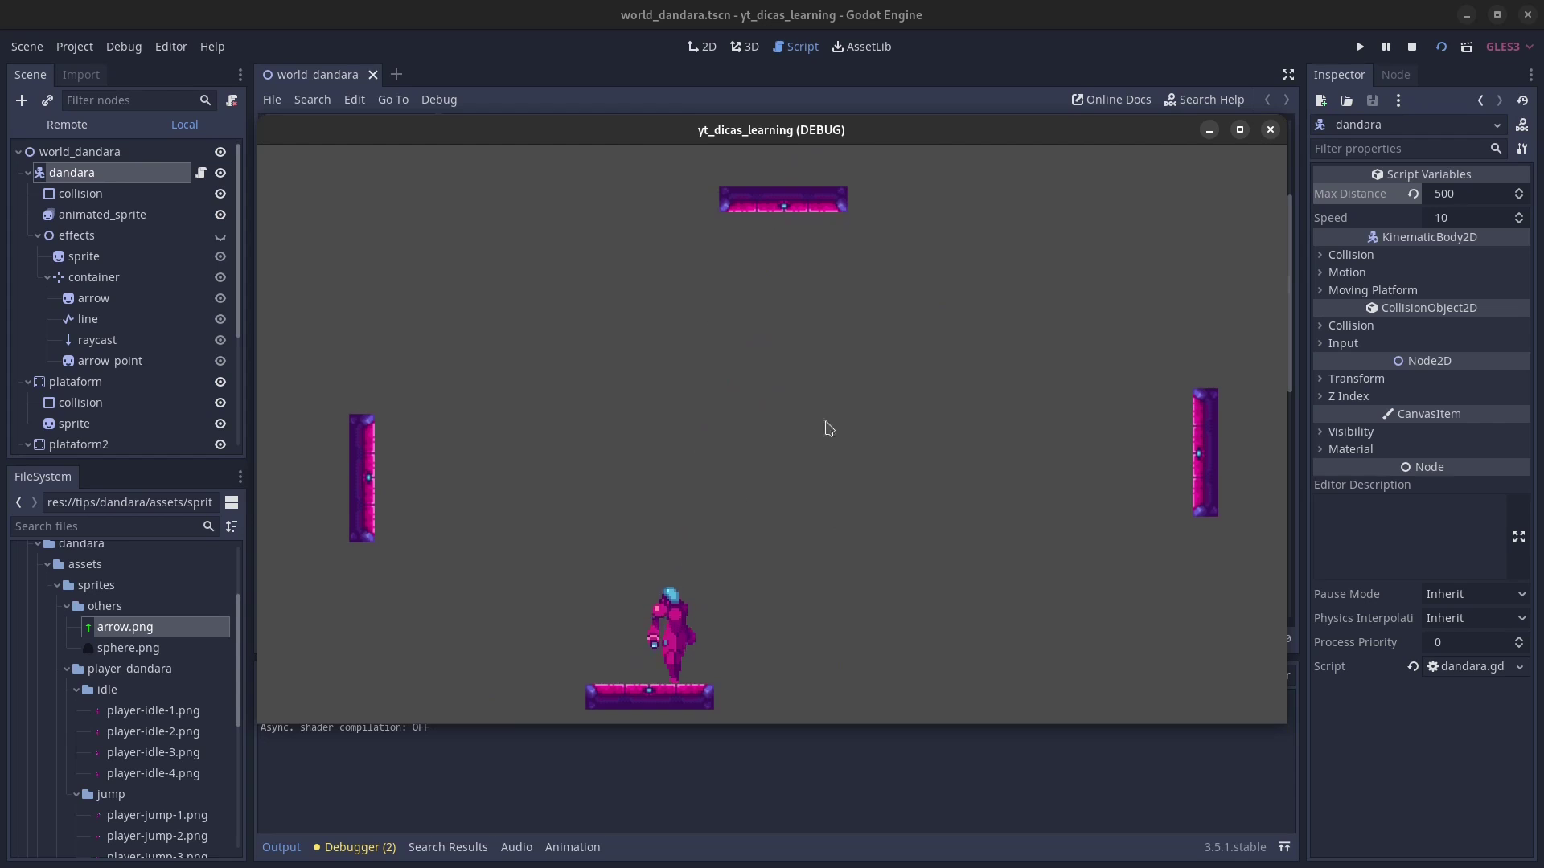
pyautogui.click(1270, 130)
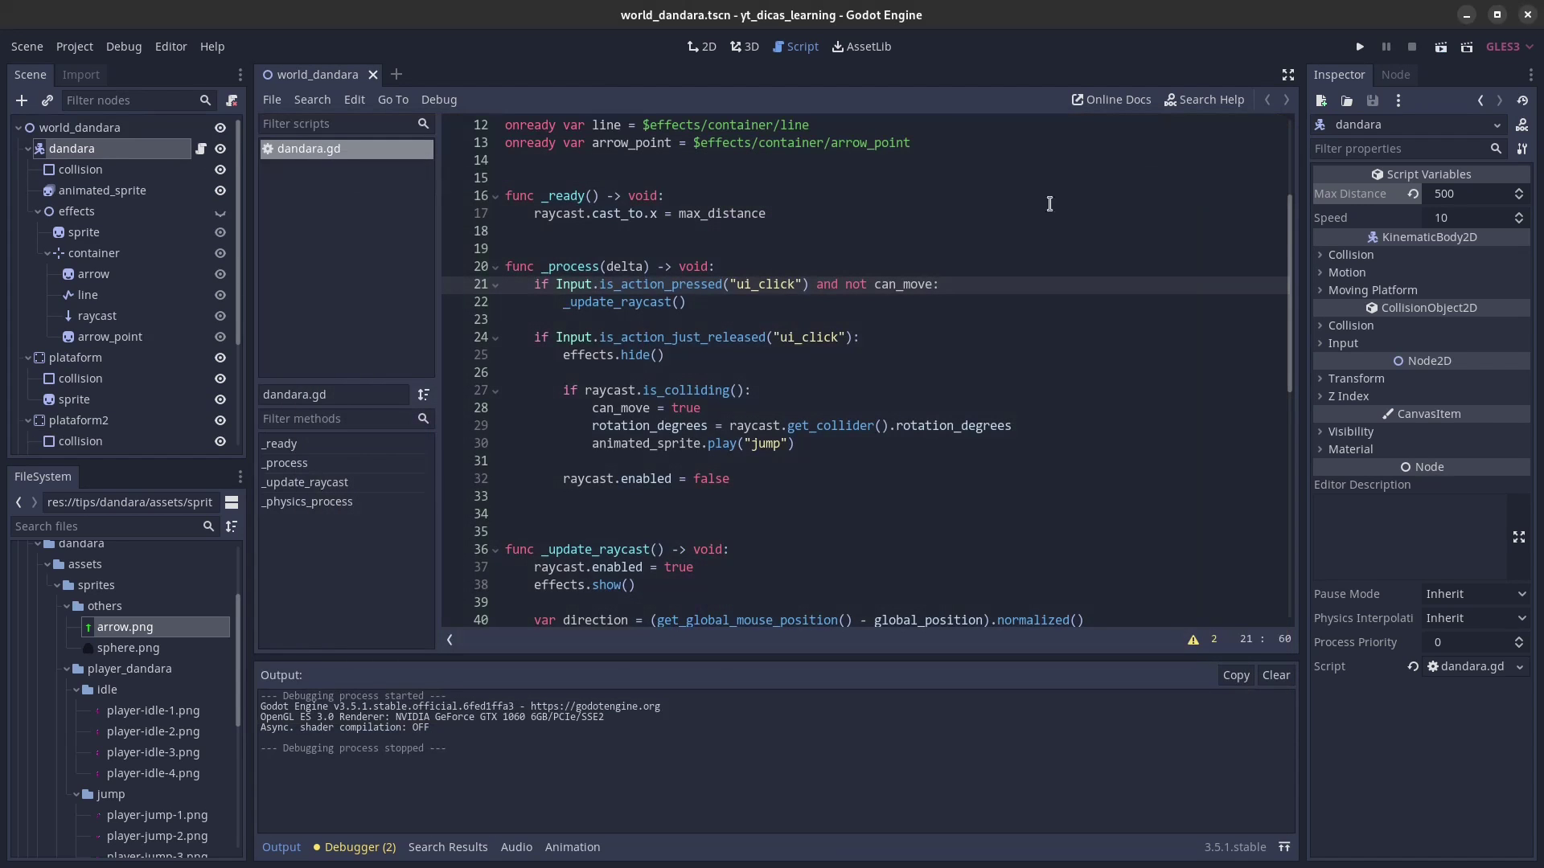
# Step: Collapse the Output panel and delete the empty lines 63–72 at the end of dandara.gd
pyautogui.click(283, 851)
pyautogui.scroll(3, 763, 505)
pyautogui.scroll(1, 763, 505)
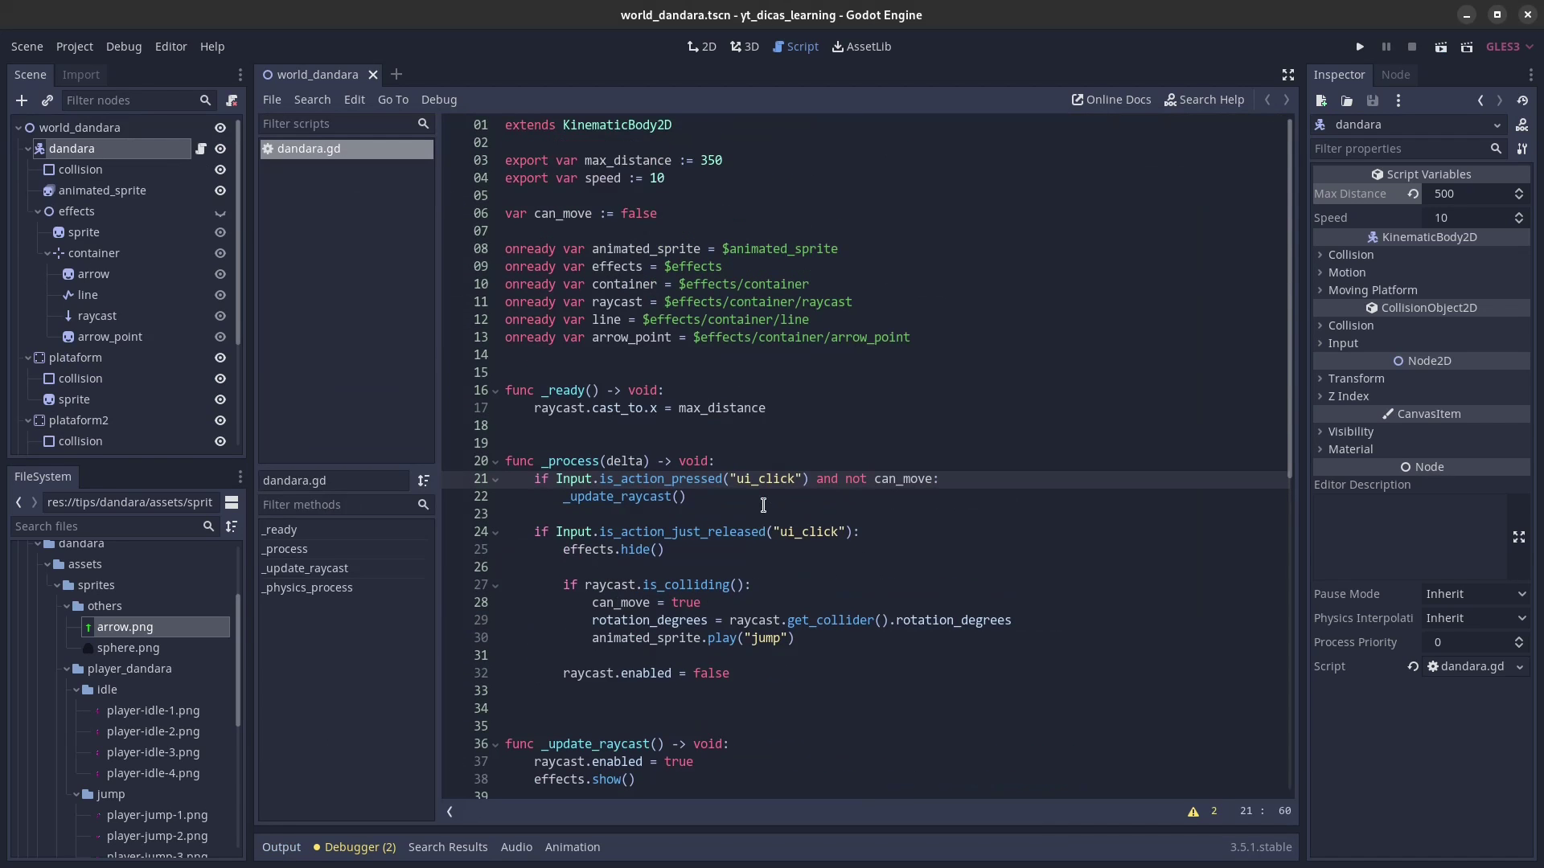
pyautogui.scroll(-2, 734, 464)
pyautogui.scroll(-7, 736, 471)
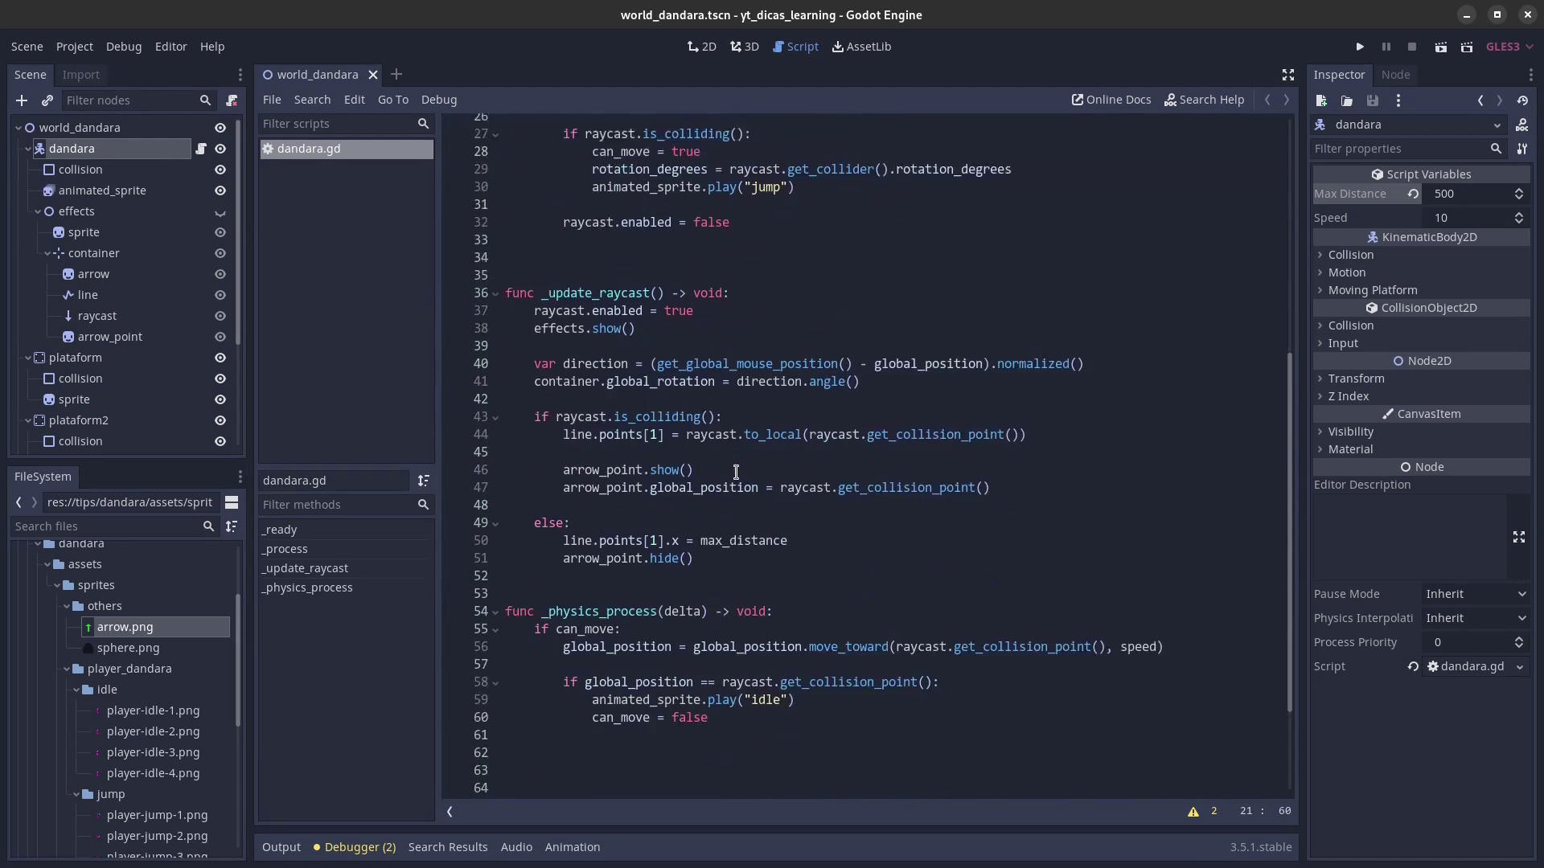
pyautogui.scroll(-3, 739, 479)
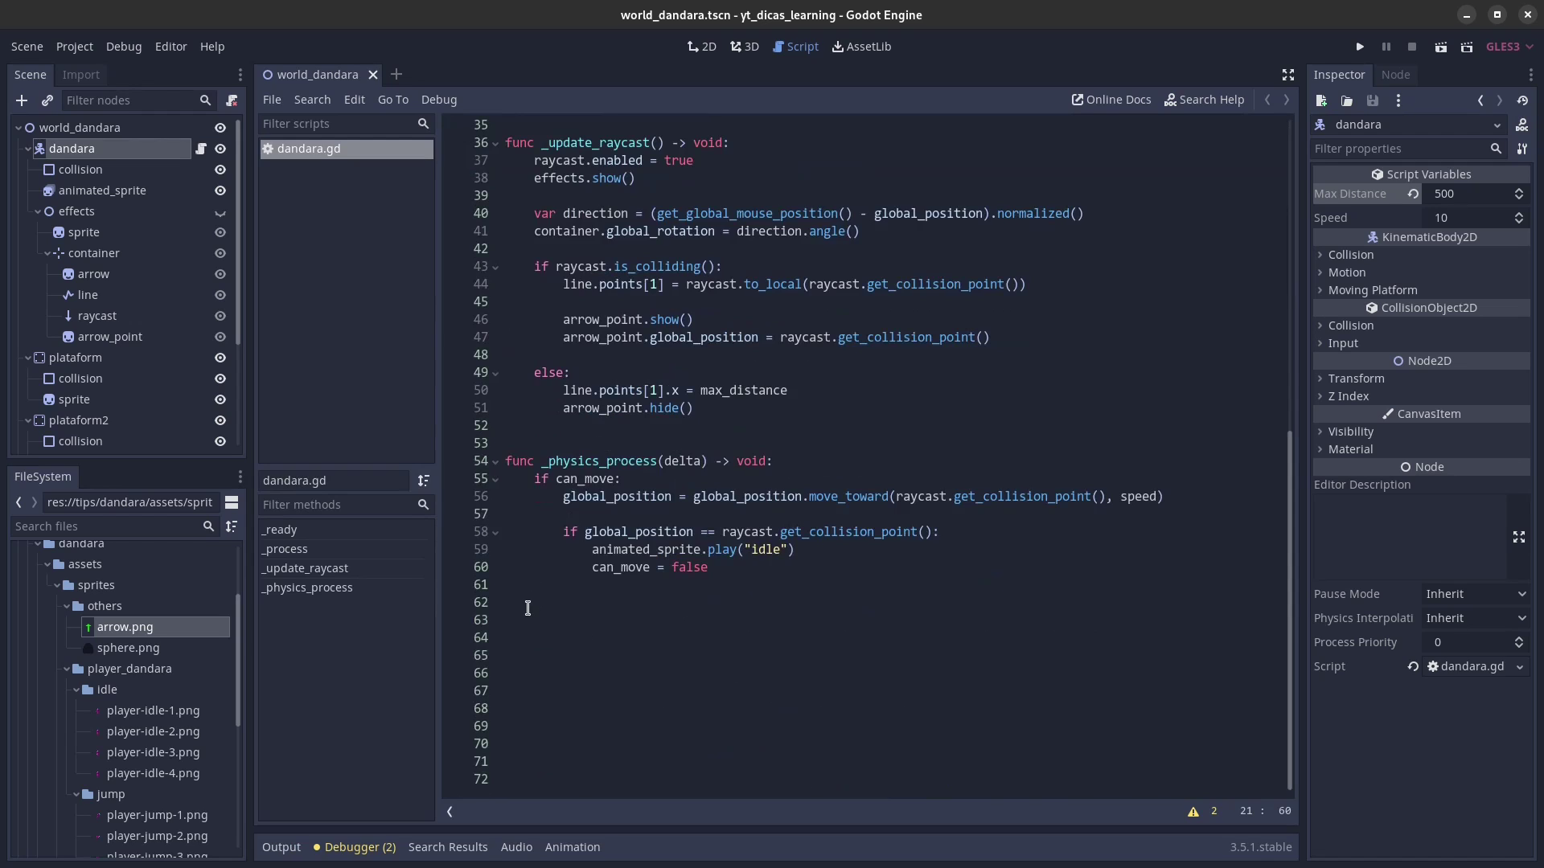
pyautogui.moveTo(548, 795); pyautogui.dragTo(552, 618)
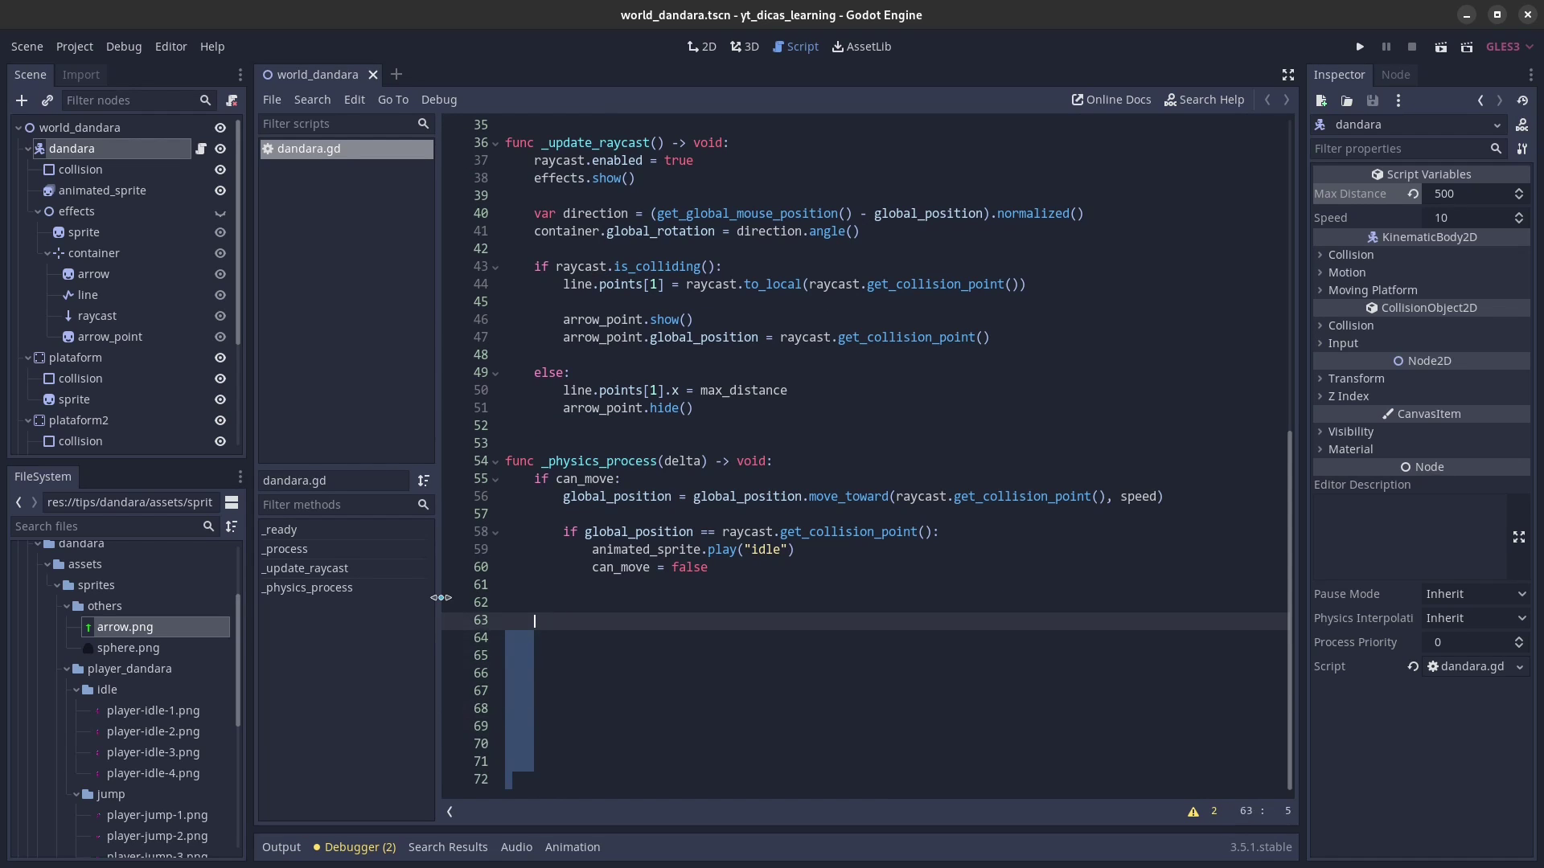
pyautogui.press('BackSpace')
pyautogui.press('BackSpace')
pyautogui.press('BackSpace')
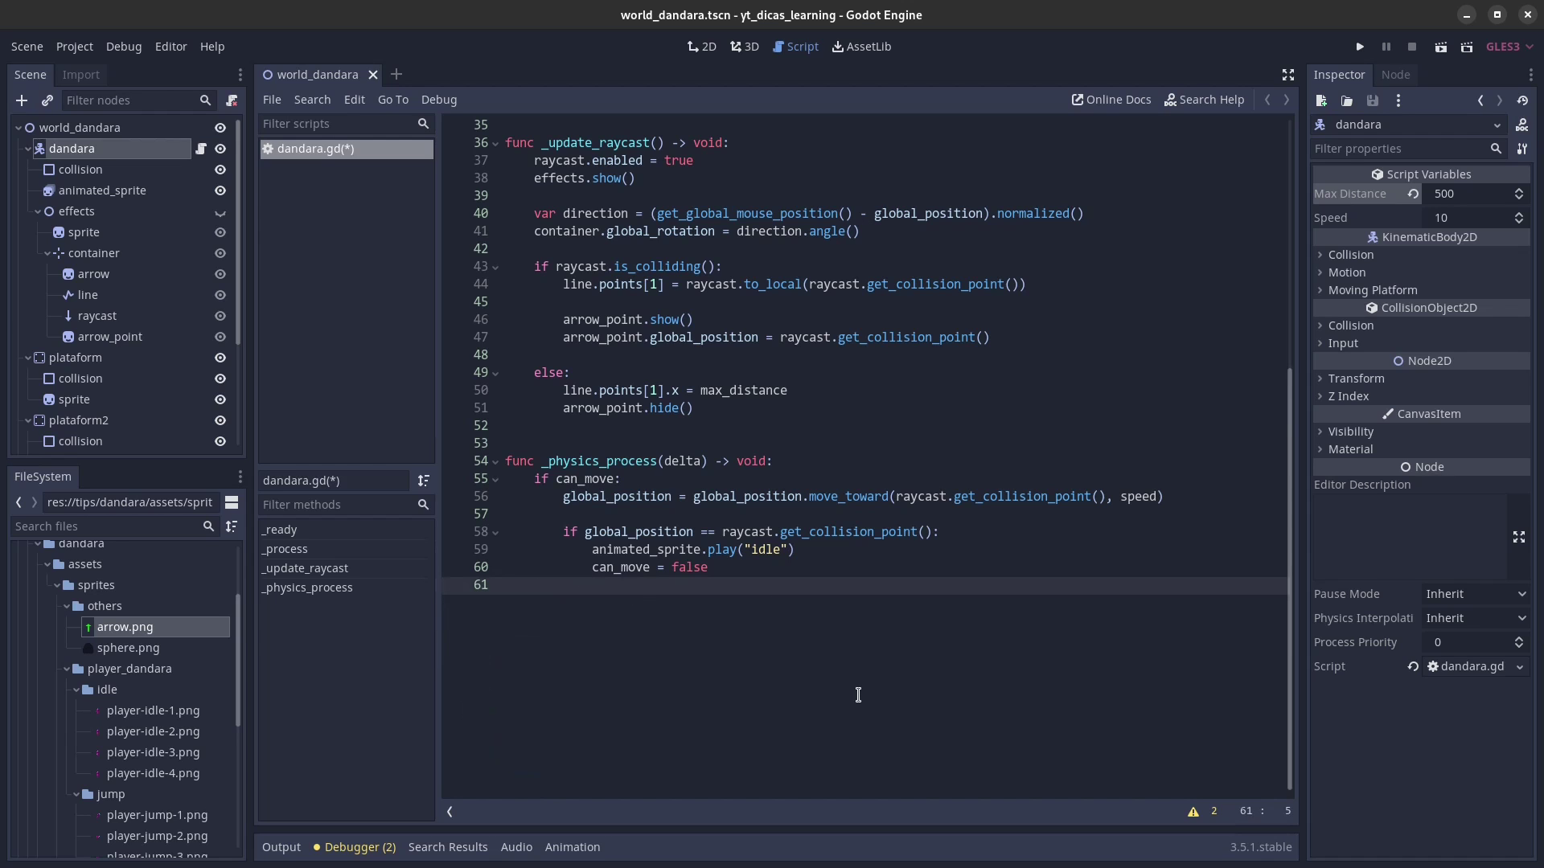
# Step: Scroll through dandara.gd to check the script now ends at line 61
pyautogui.scroll(5, 858, 695)
pyautogui.scroll(3, 858, 695)
pyautogui.scroll(4, 858, 695)
pyautogui.scroll(-2, 858, 695)
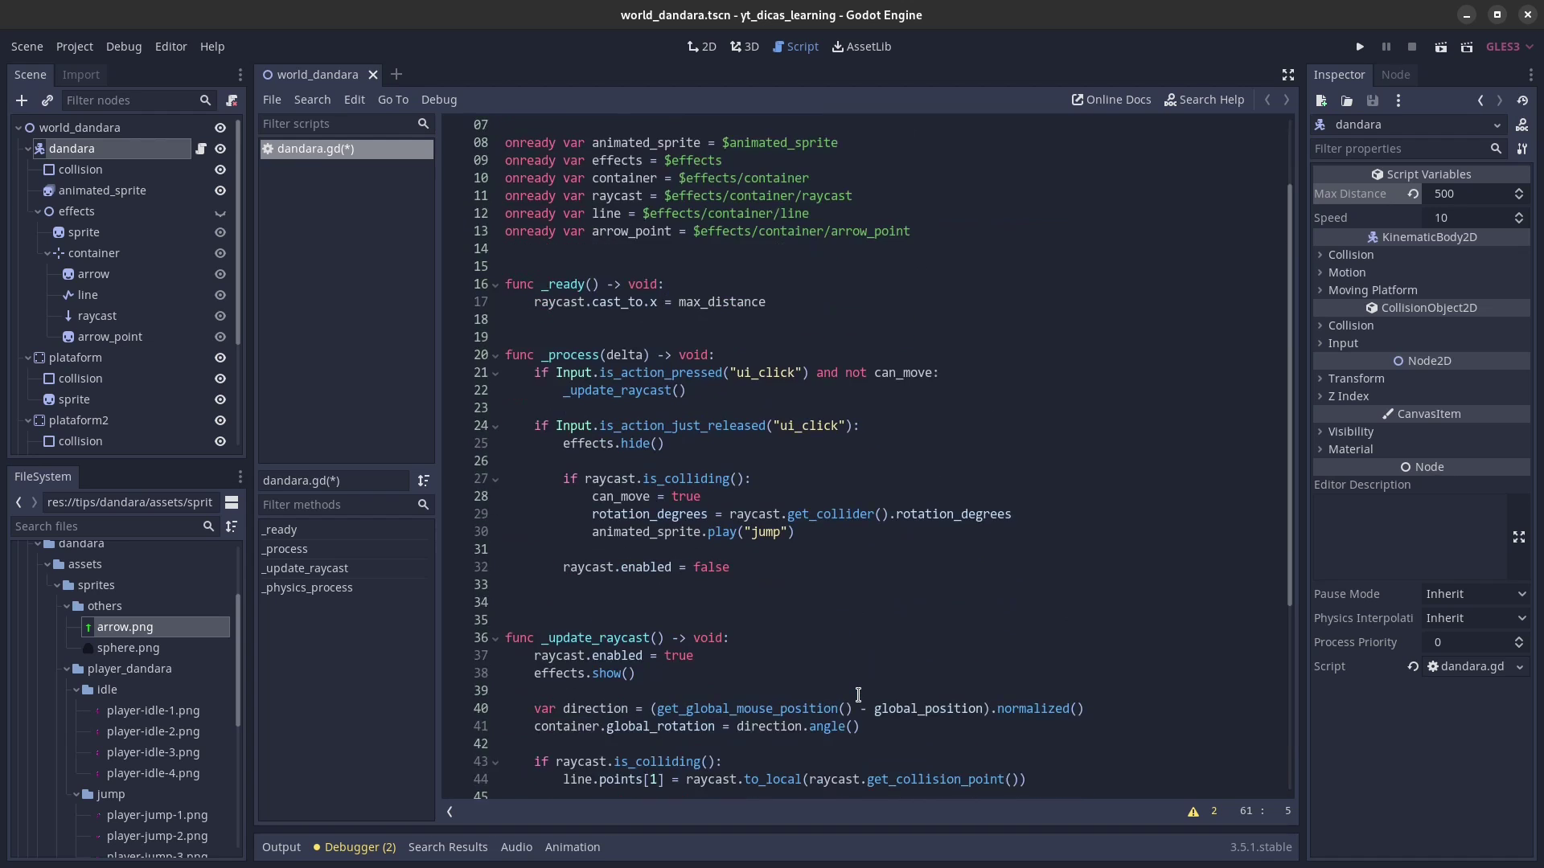
pyautogui.scroll(-5, 858, 694)
pyautogui.scroll(3, 858, 694)
pyautogui.scroll(4, 858, 695)
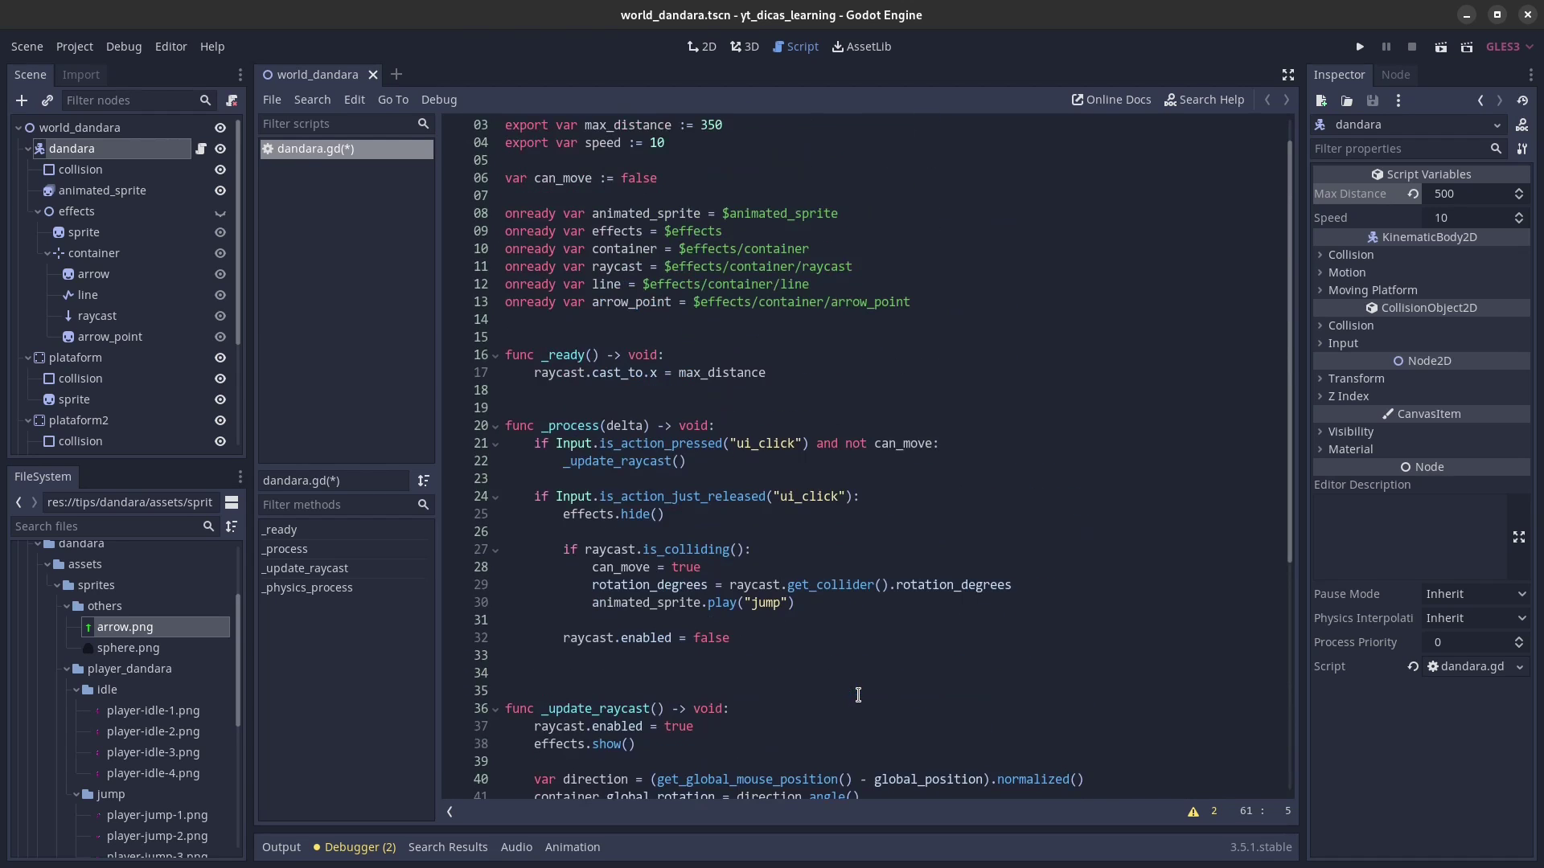